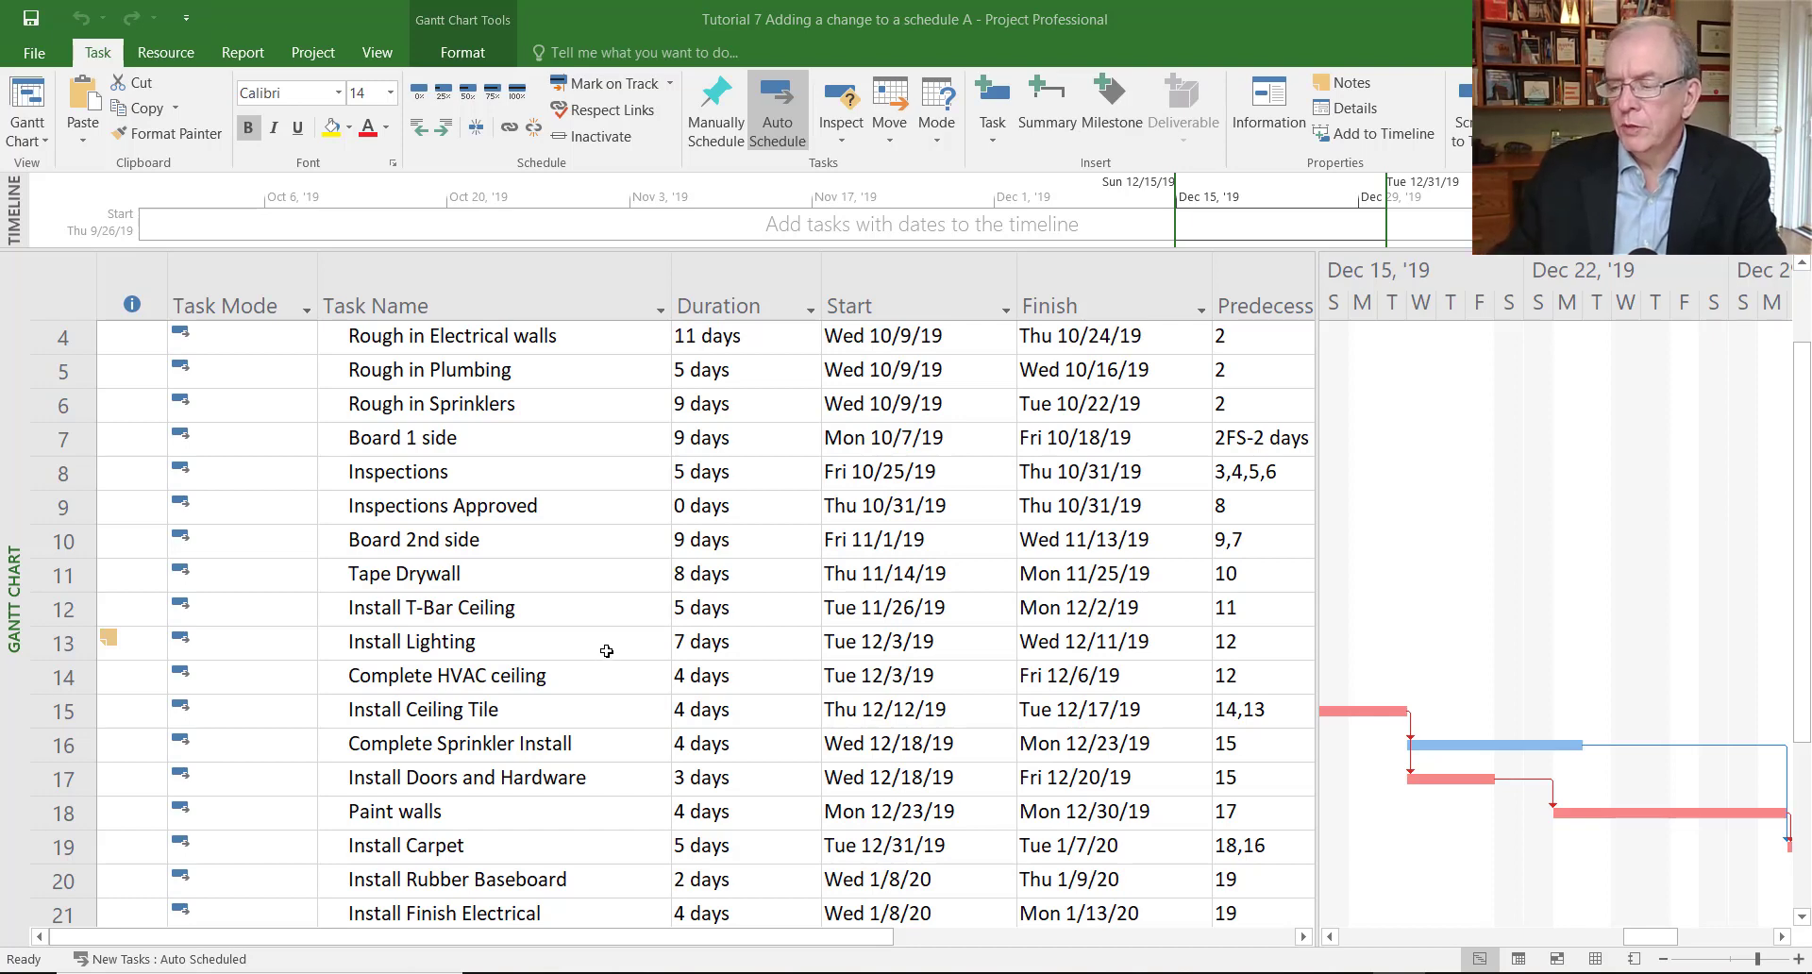
# Set the baseline for the entire project, using the default Baseline.
pyautogui.hotkey('ctrl', 'Home')
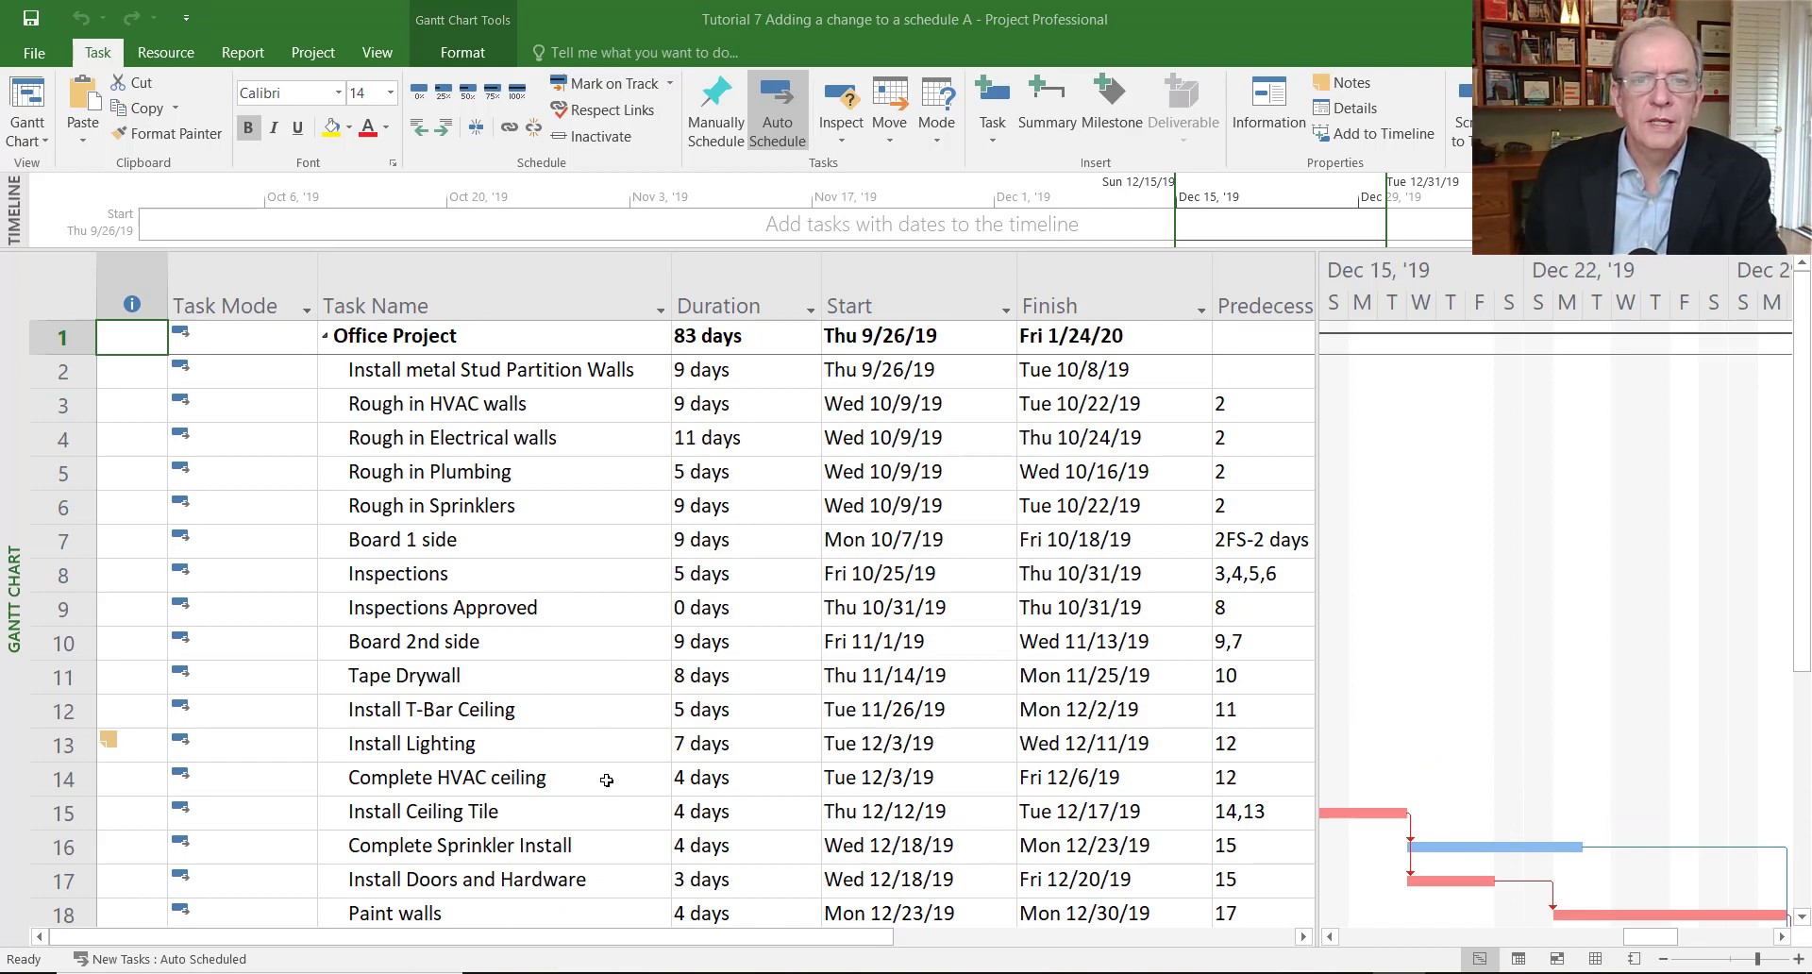
pyautogui.scroll(-1, 595, 772)
pyautogui.scroll(1, 613, 717)
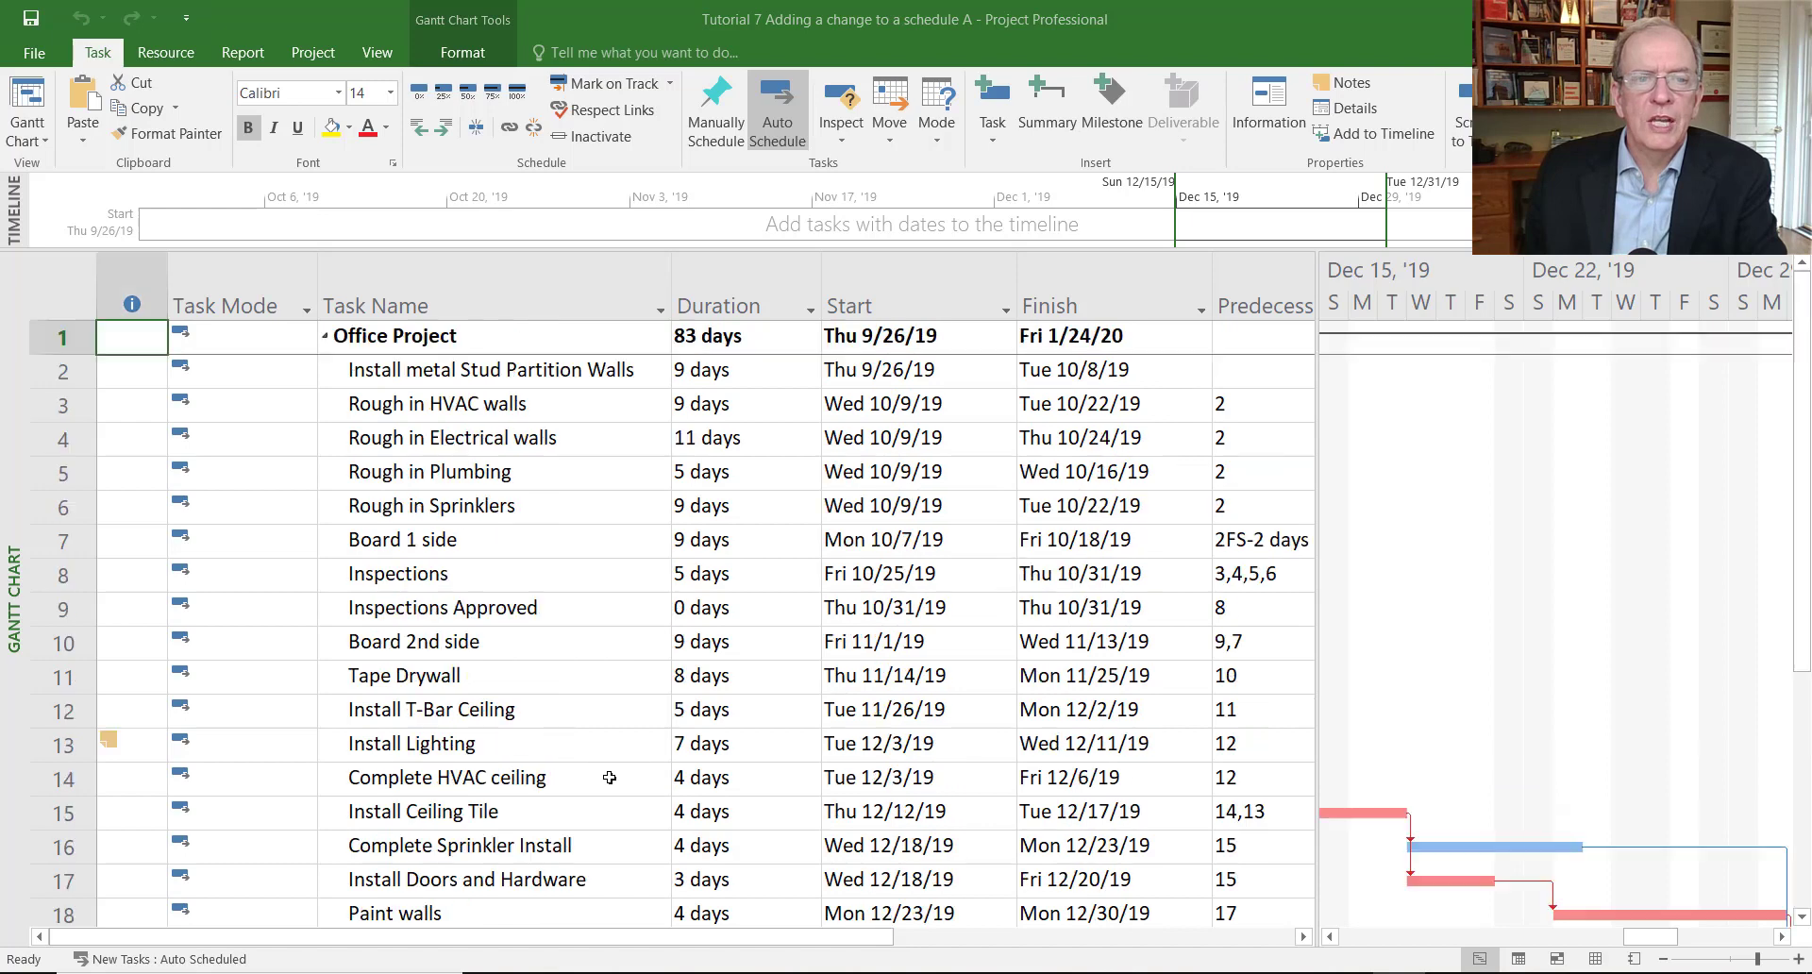
pyautogui.click(319, 53)
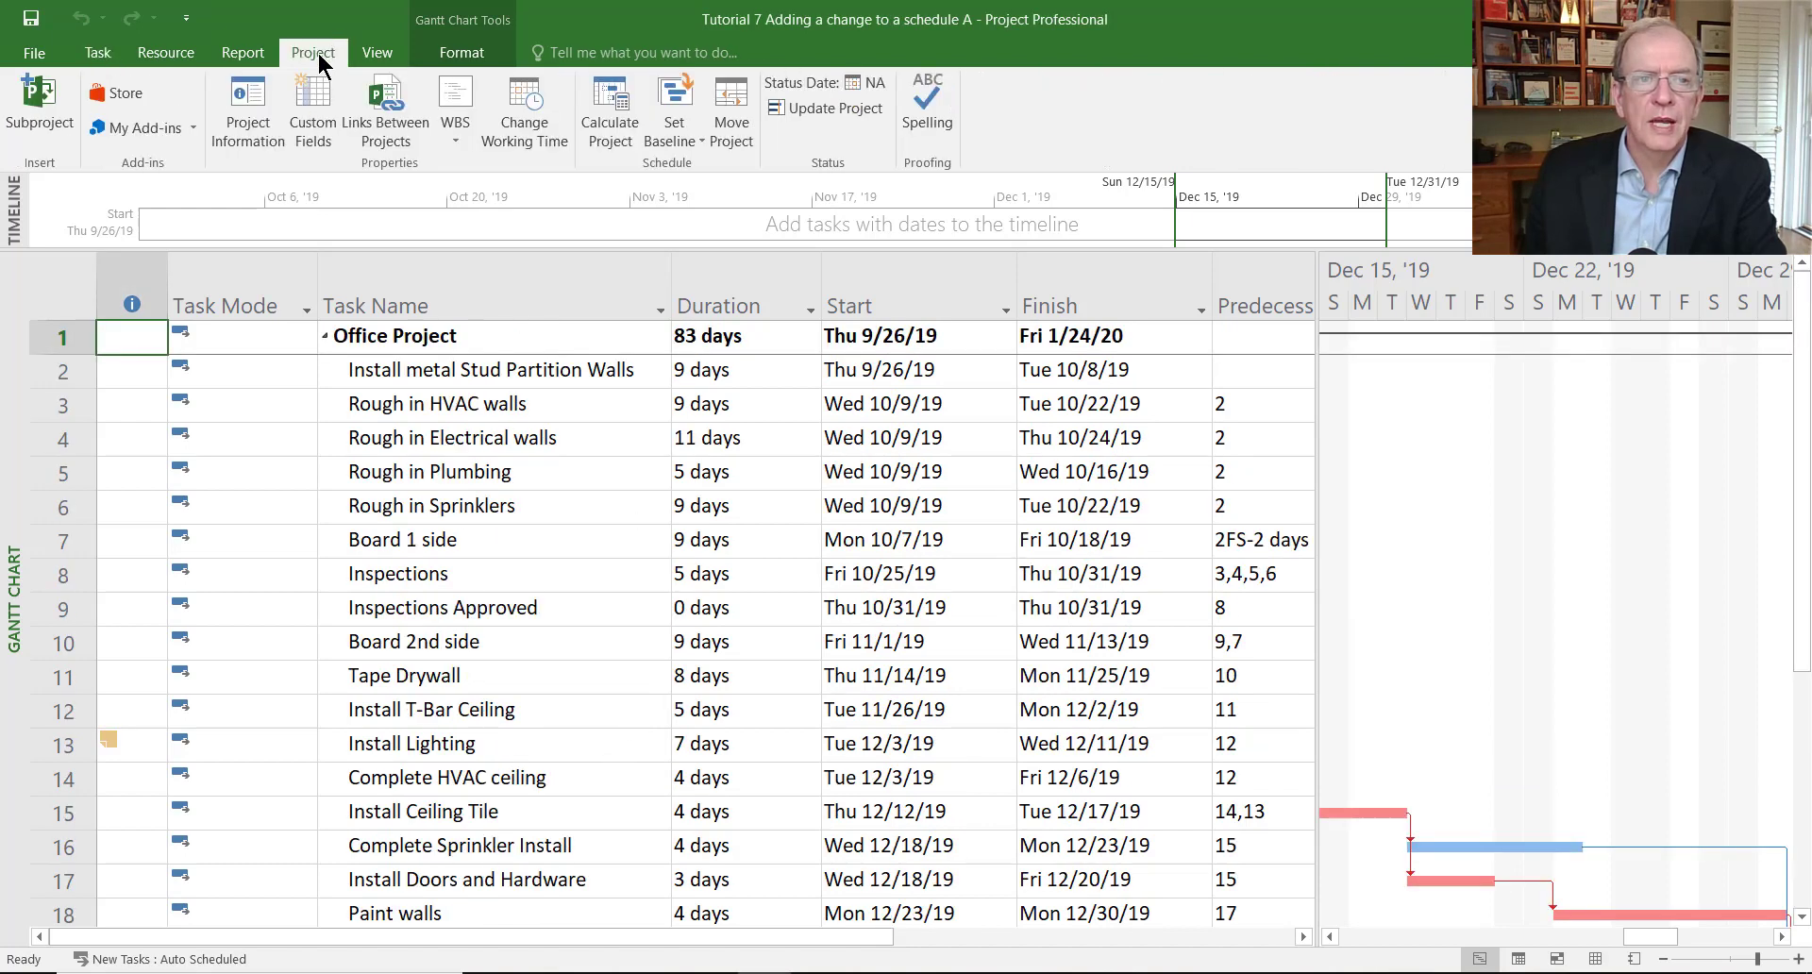
pyautogui.click(682, 144)
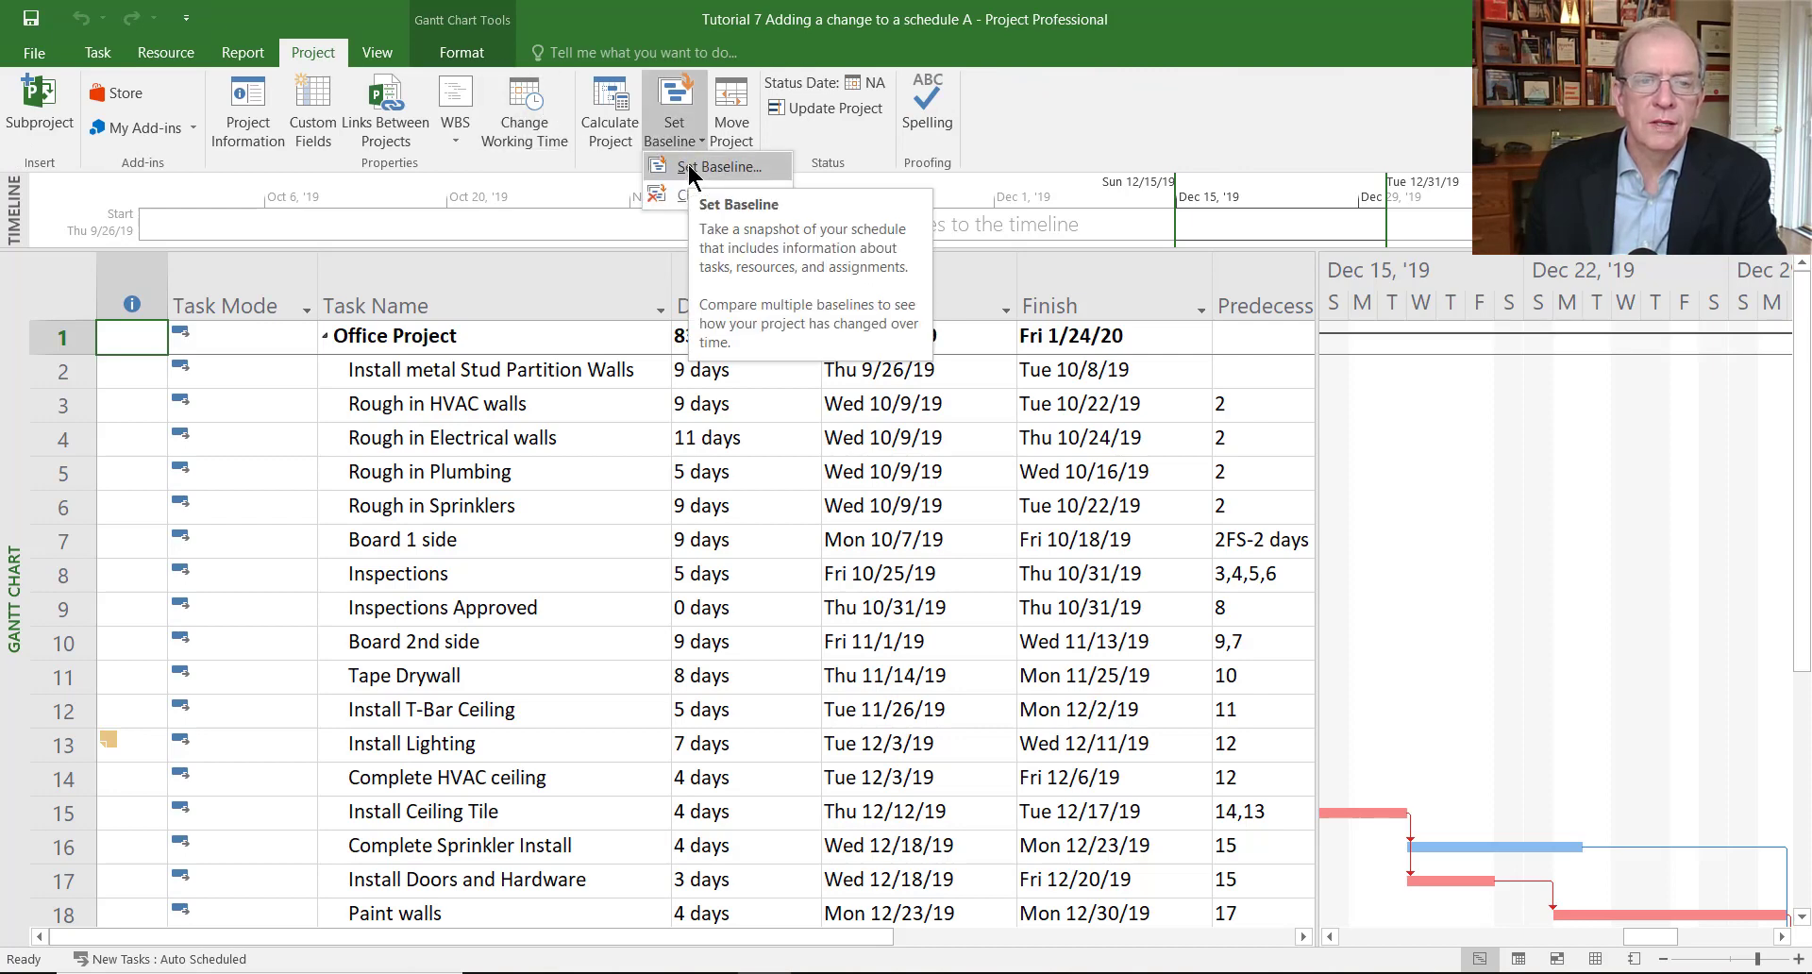
pyautogui.click(688, 164)
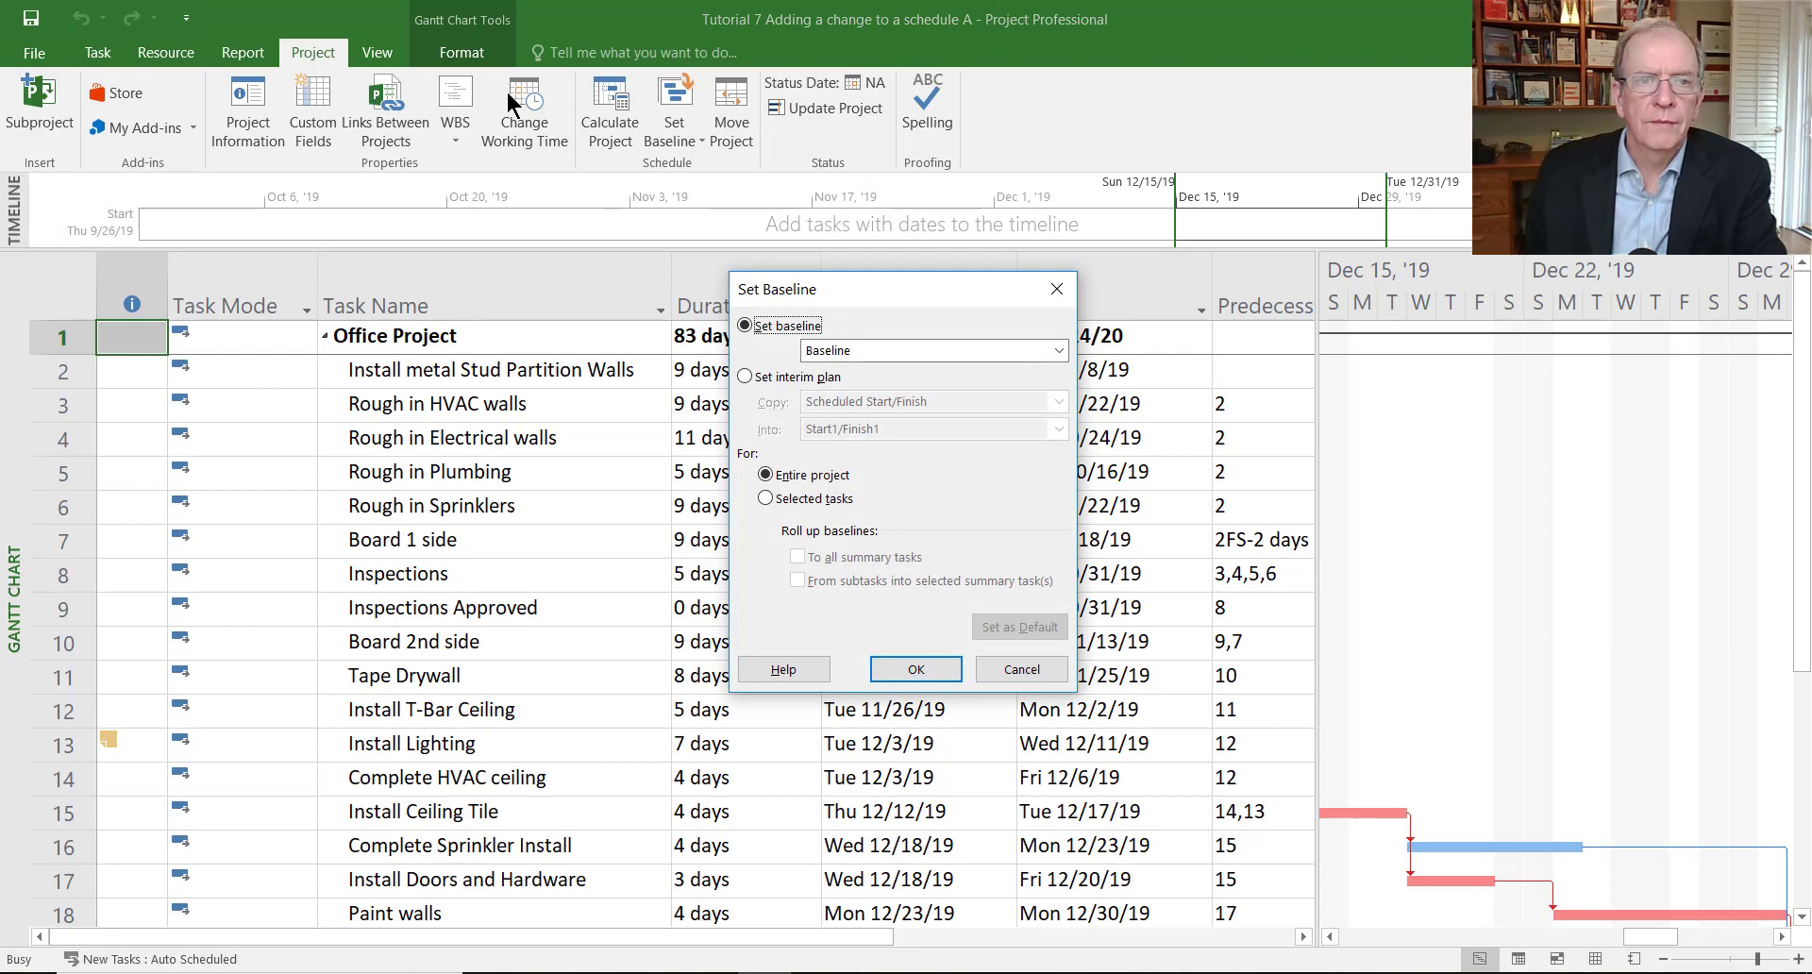
pyautogui.click(896, 668)
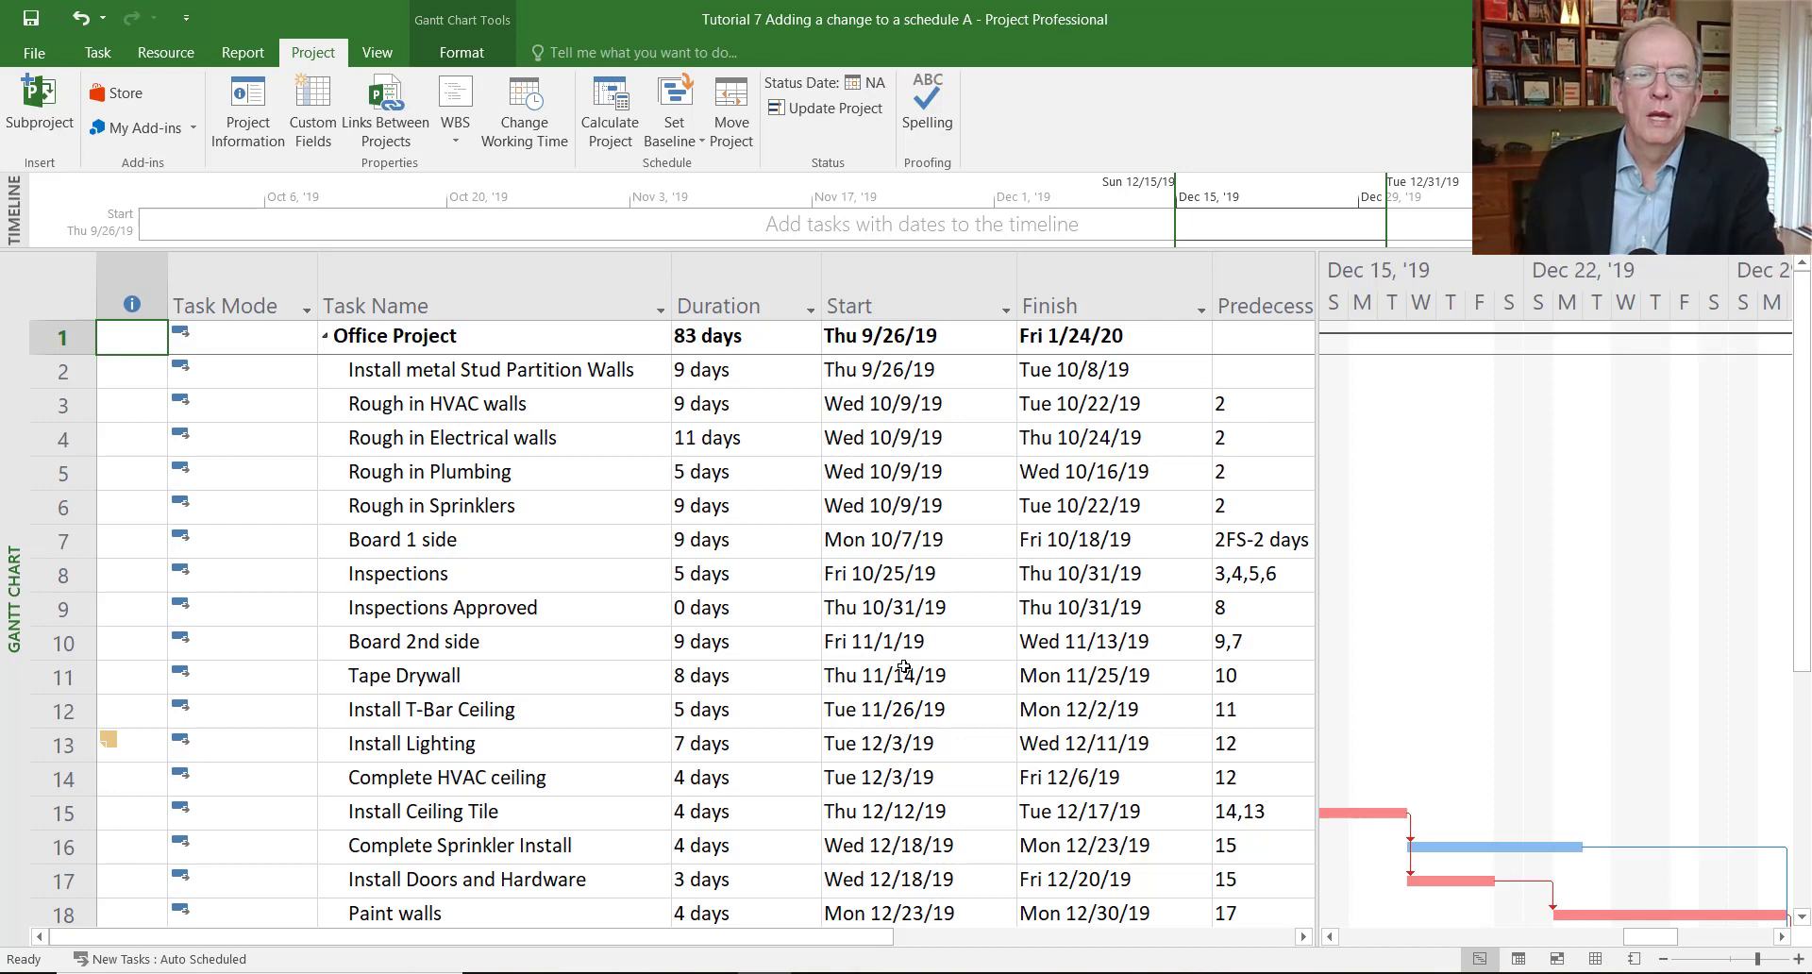
# Display the Variance table and check its Baseline Start and Baseline Finish columns.
pyautogui.click(58, 290)
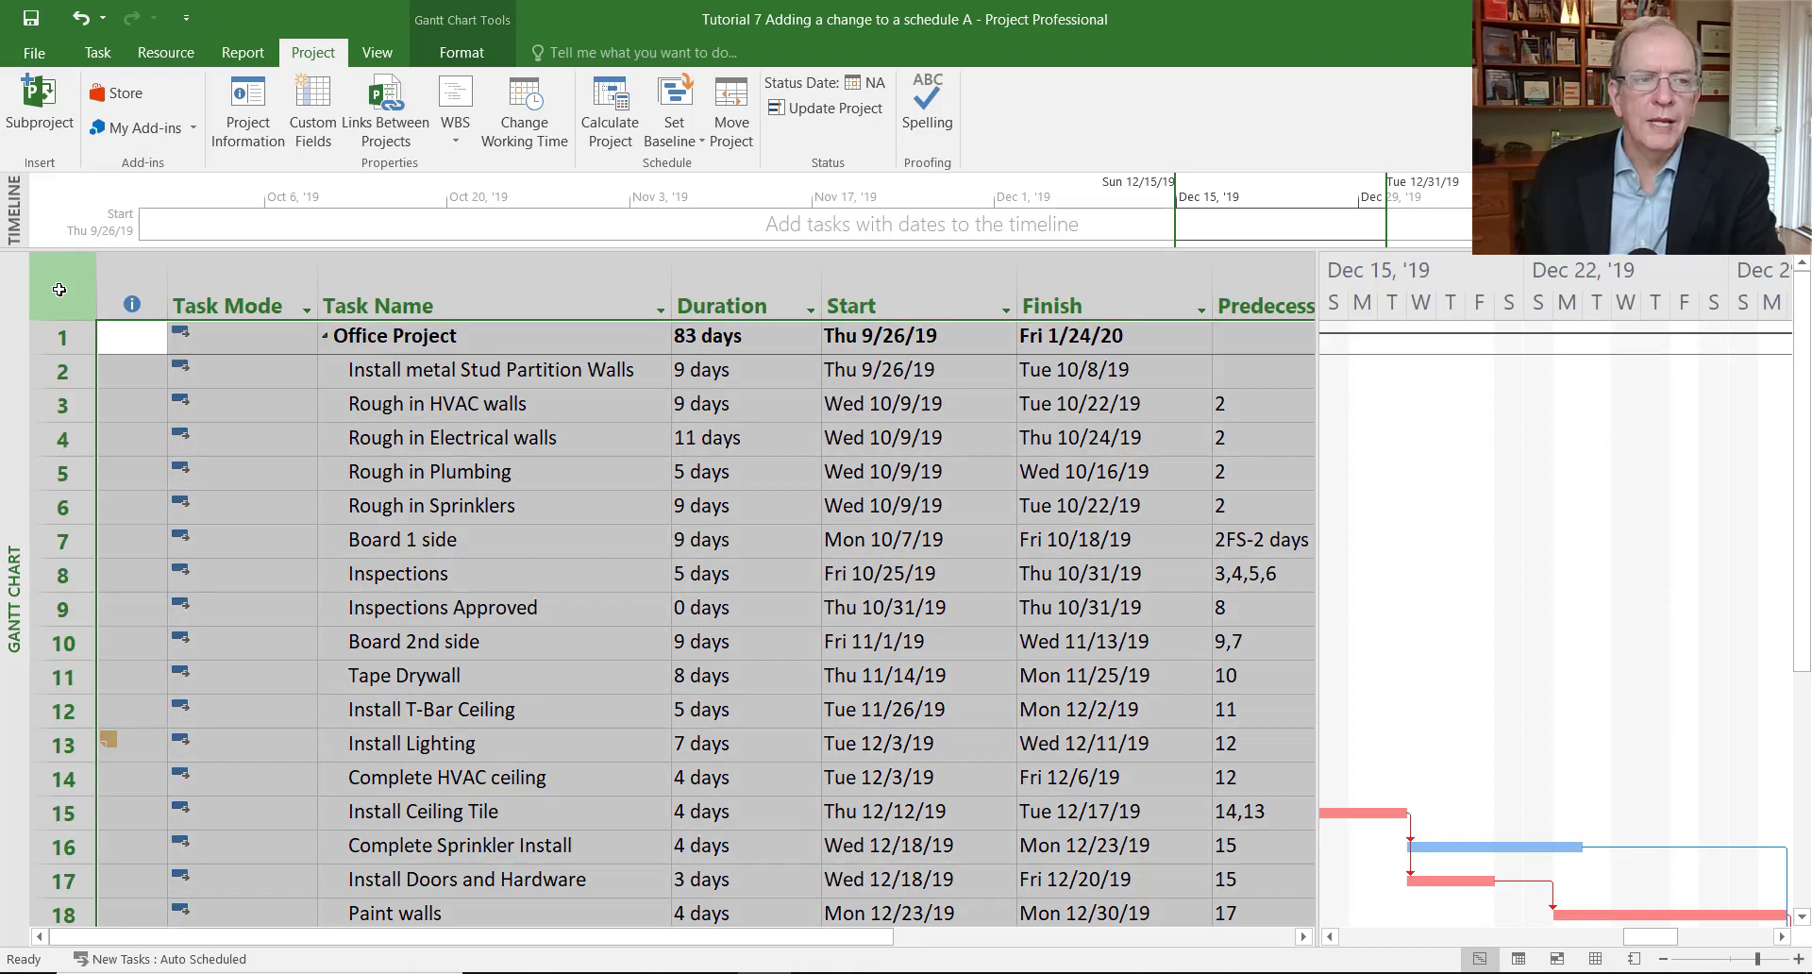
pyautogui.rightClick(58, 290)
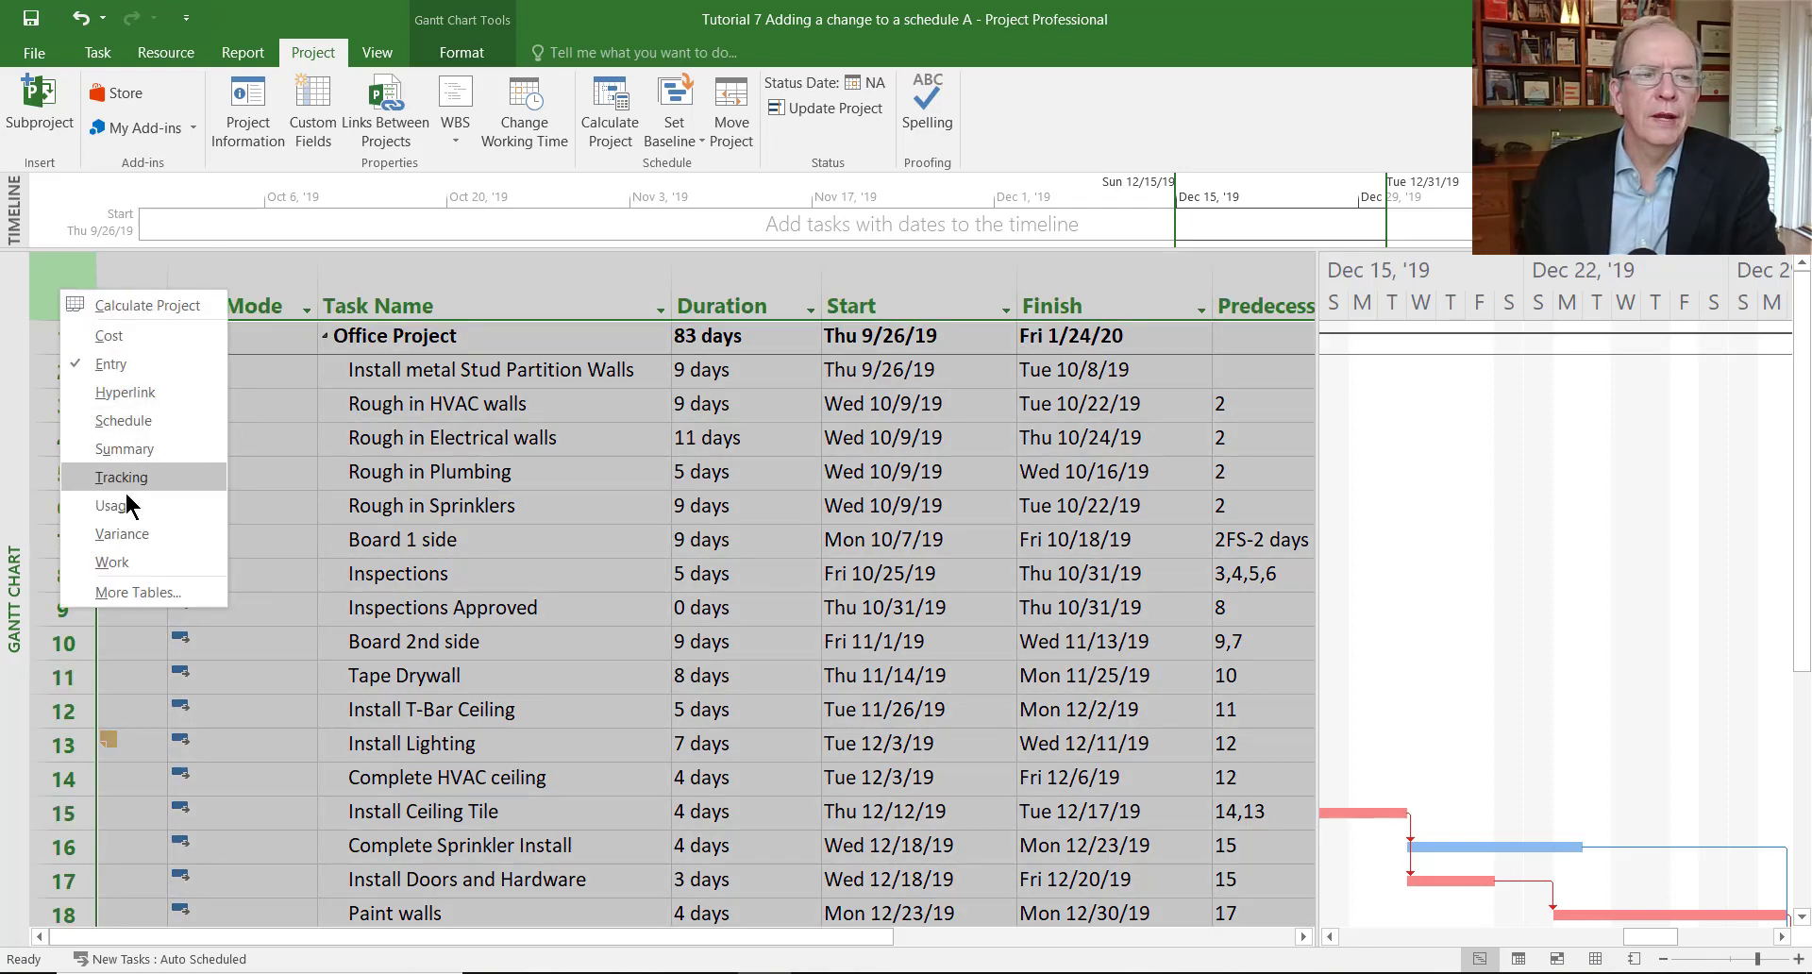
pyautogui.click(132, 534)
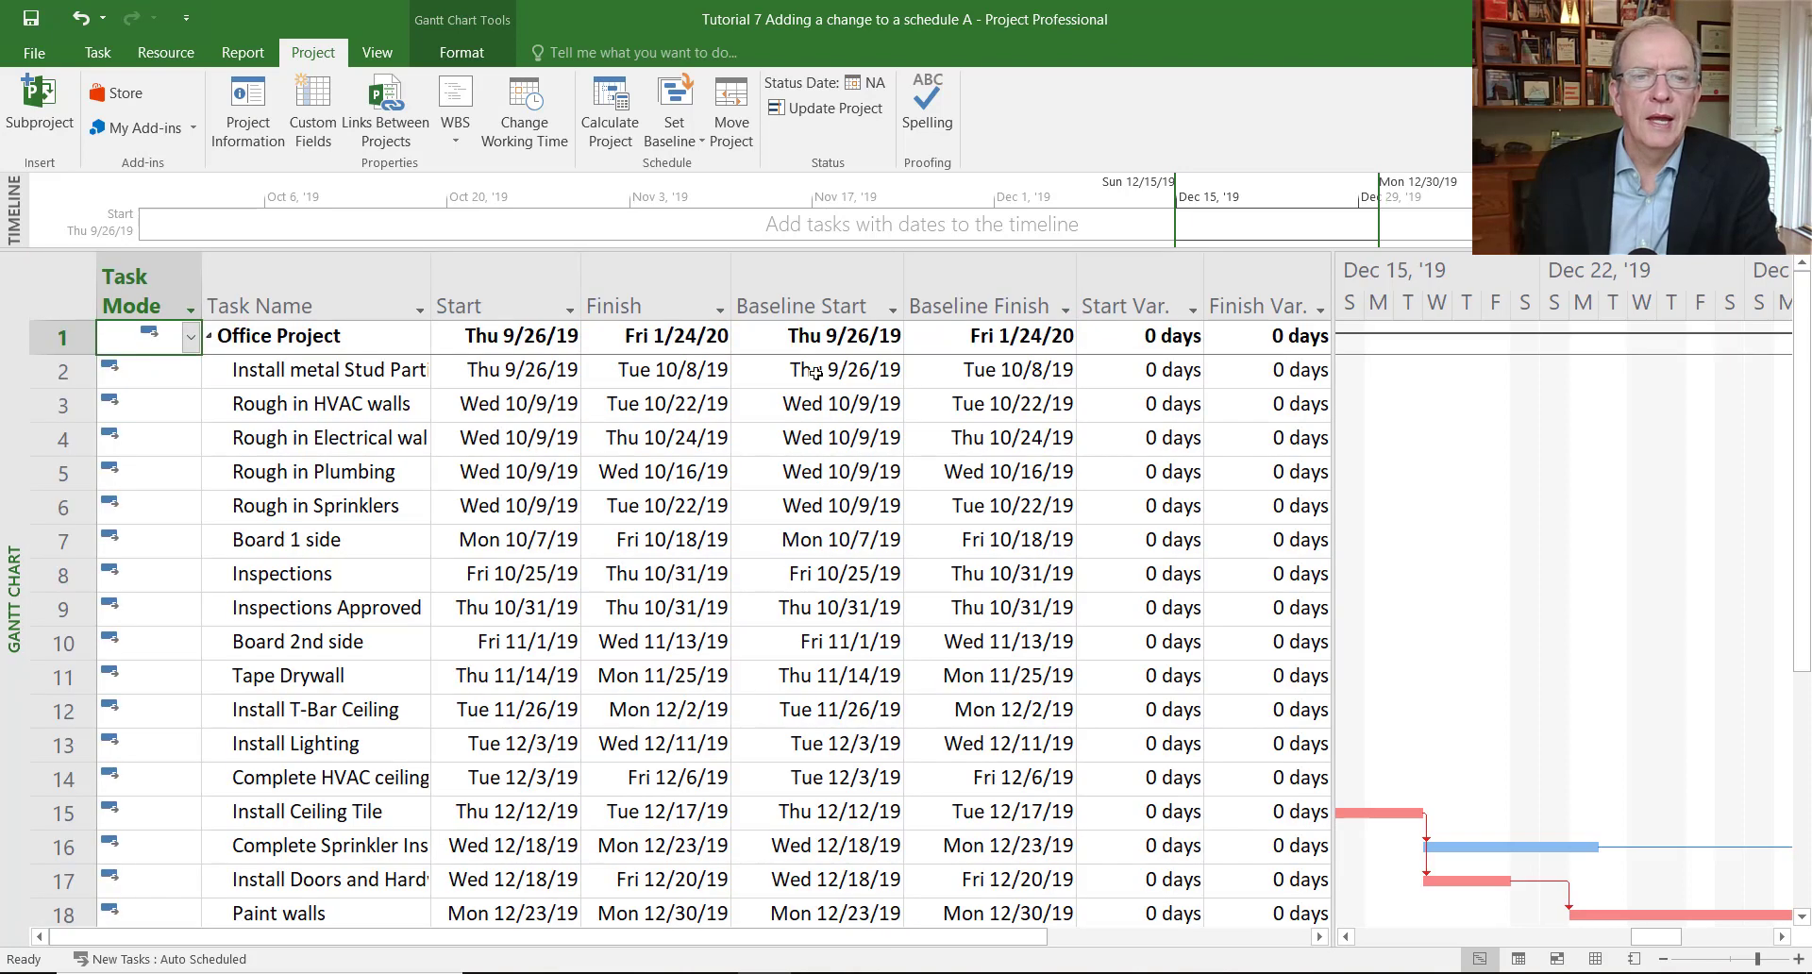
pyautogui.click(816, 288)
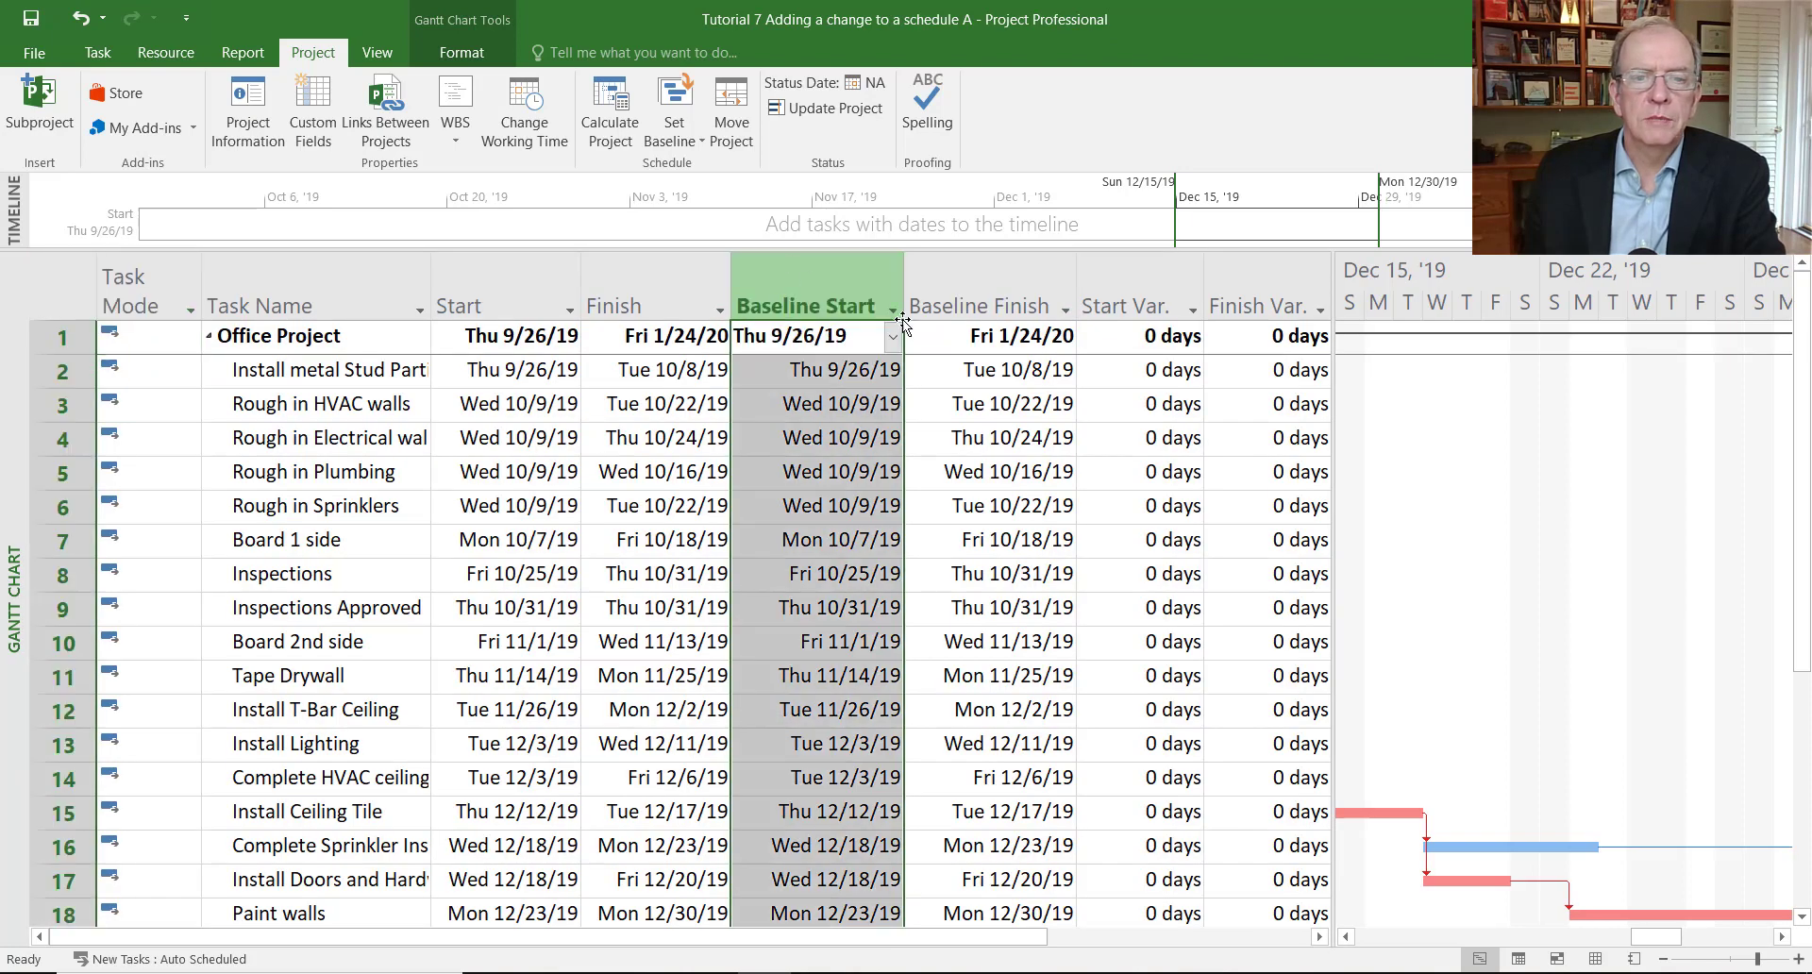
pyautogui.click(994, 292)
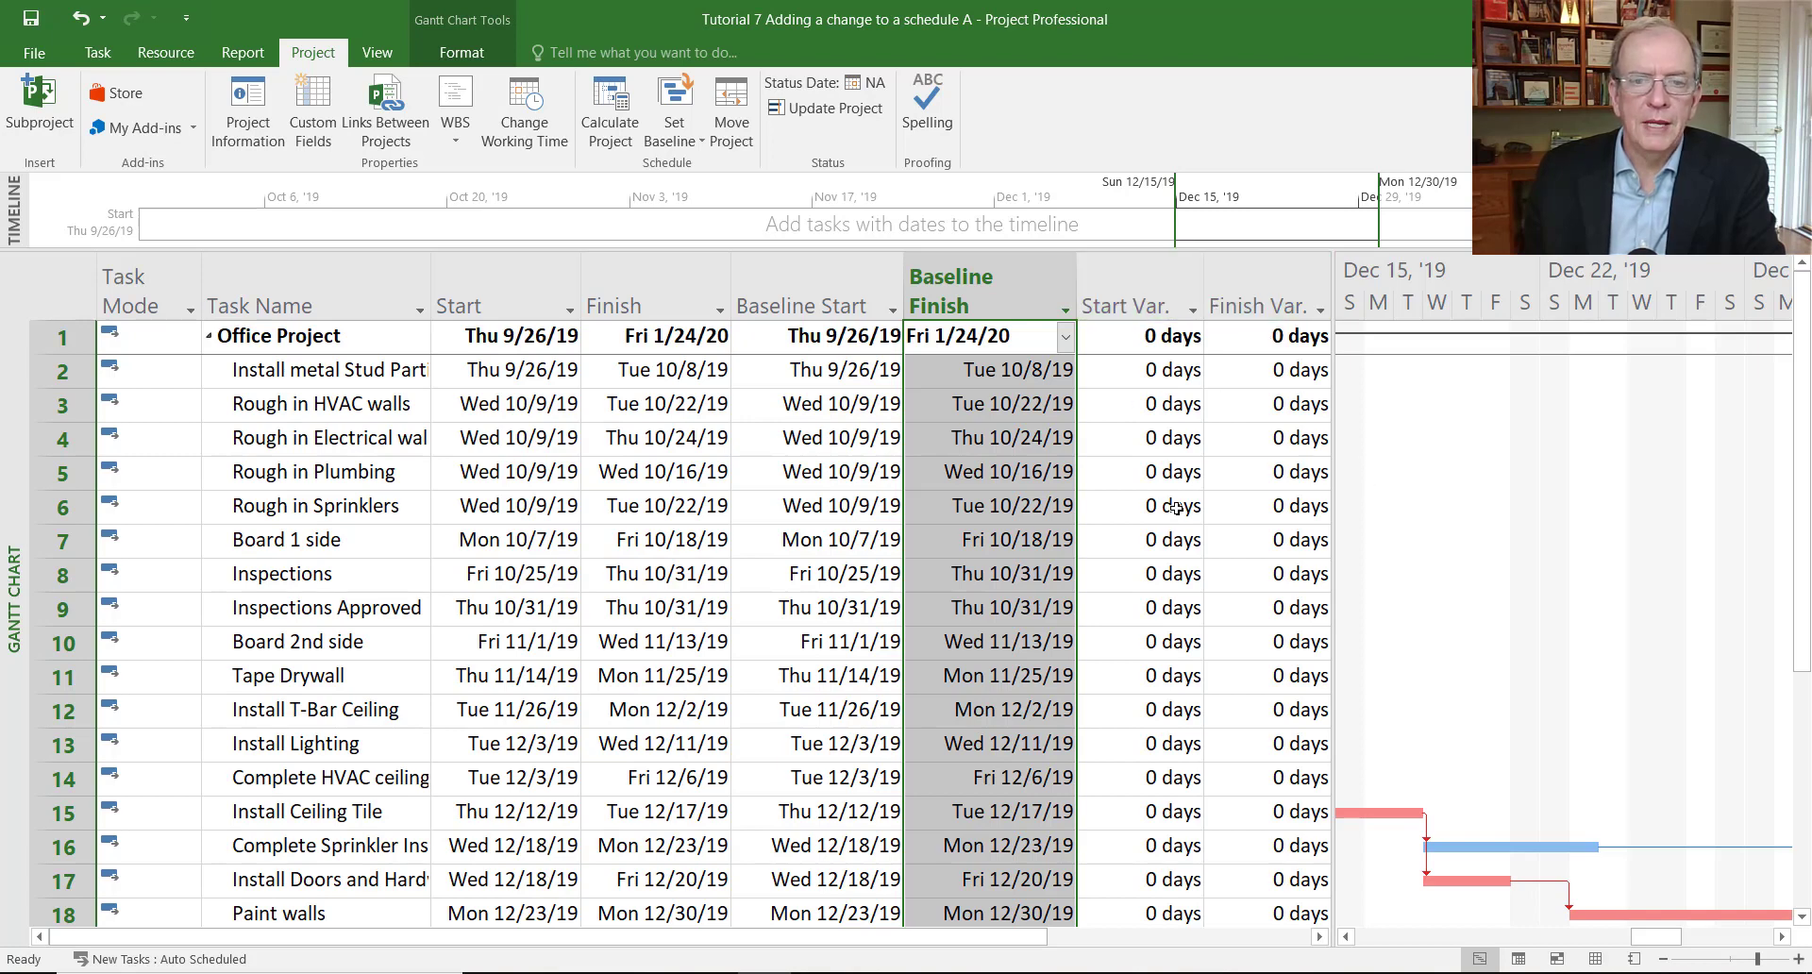
# Switch the task table back to the Entry table.
pyautogui.click(46, 276)
pyautogui.rightClick(46, 275)
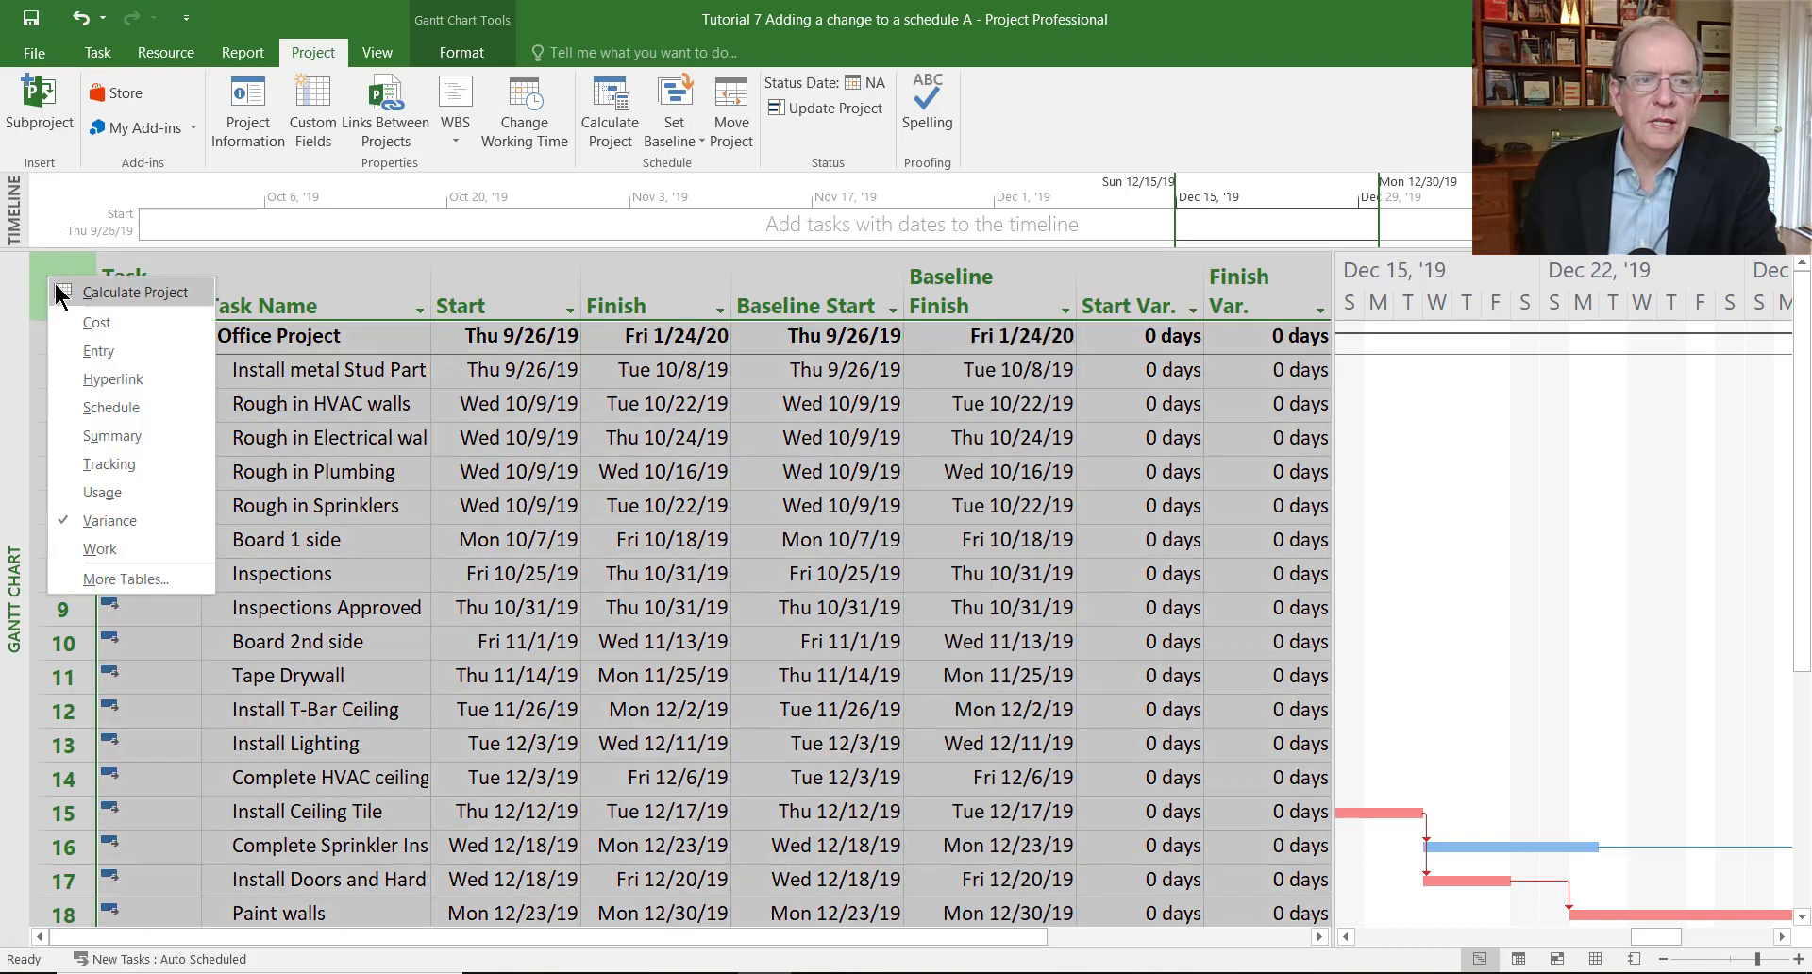
pyautogui.click(99, 352)
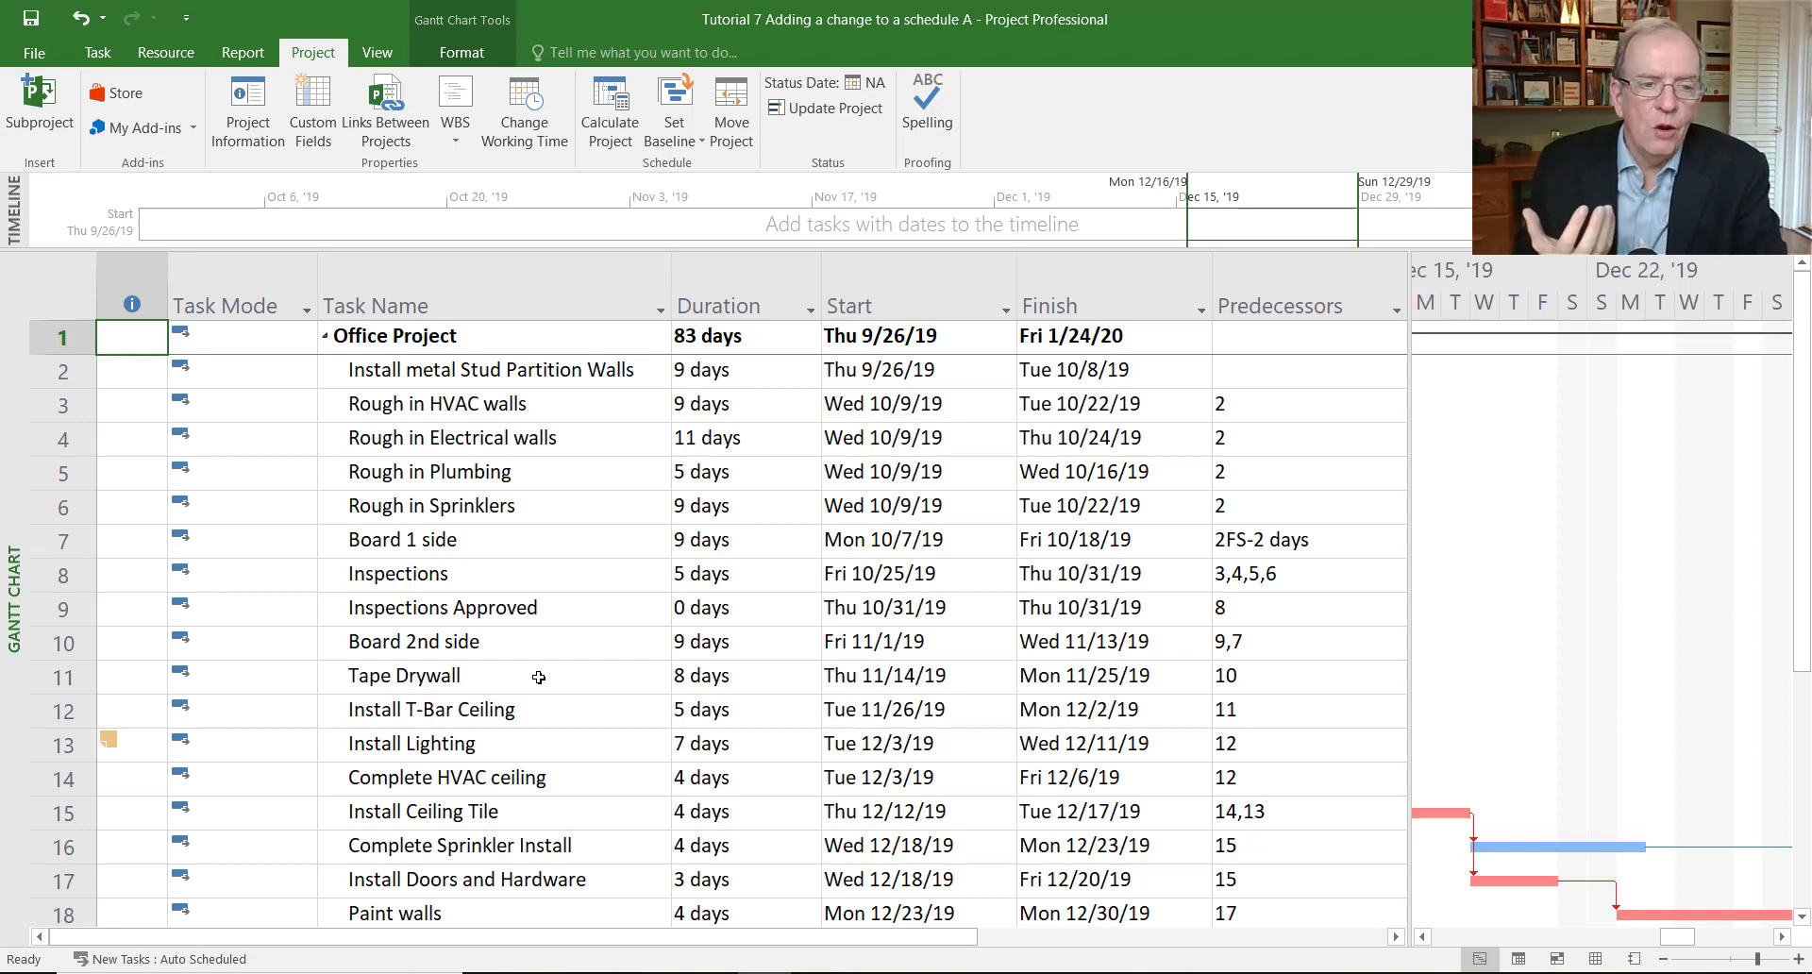
# Insert eight new tasks above Install T-Bar Ceiling, in rows 12 to 19.
pyautogui.scroll(-2, 484, 699)
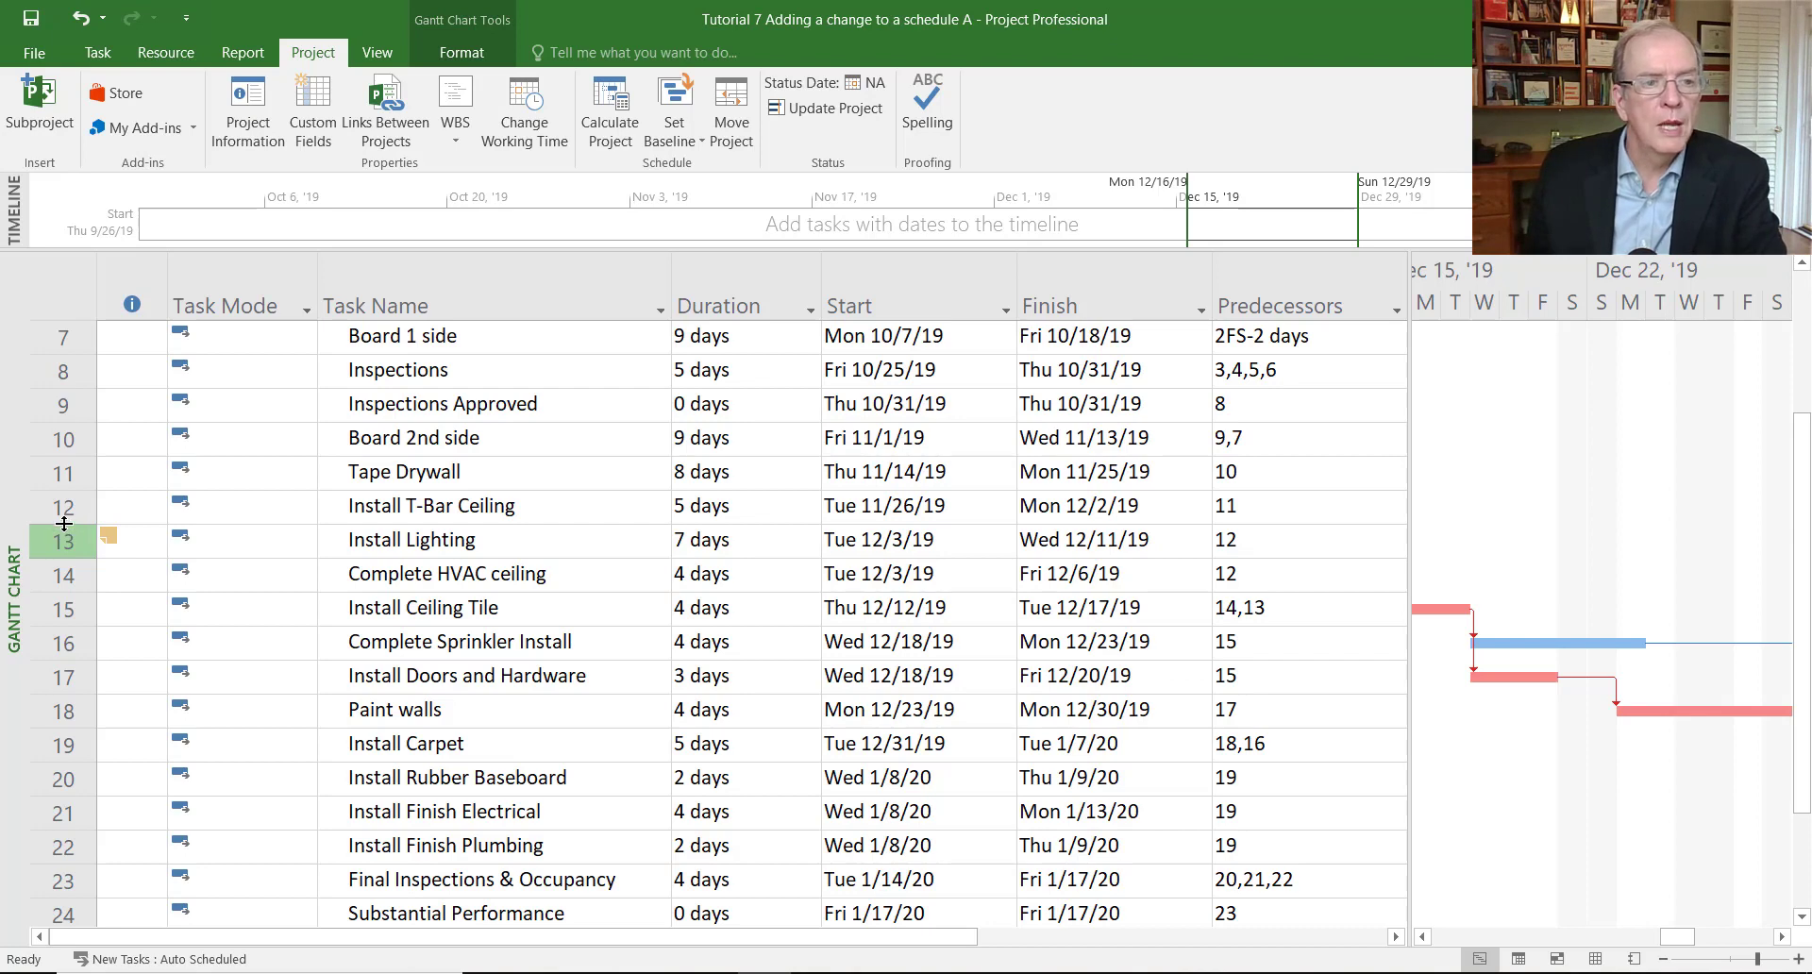
pyautogui.moveTo(62, 510); pyautogui.dragTo(32, 744)
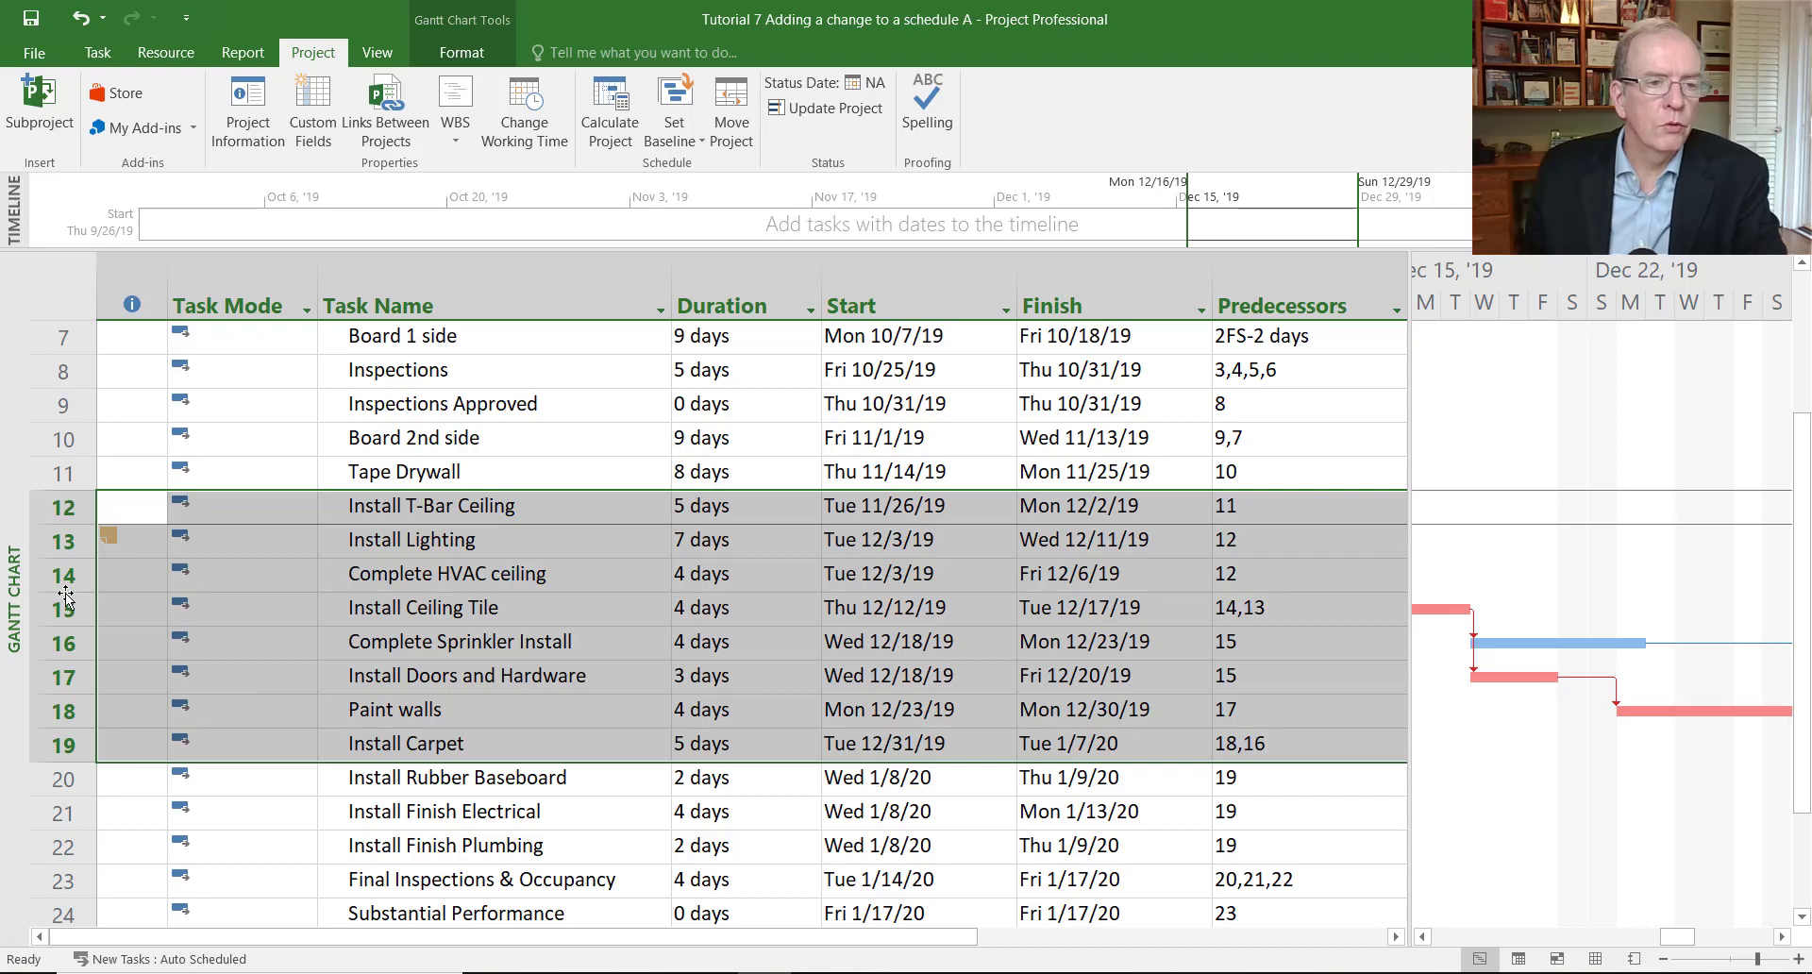
pyautogui.rightClick(262, 682)
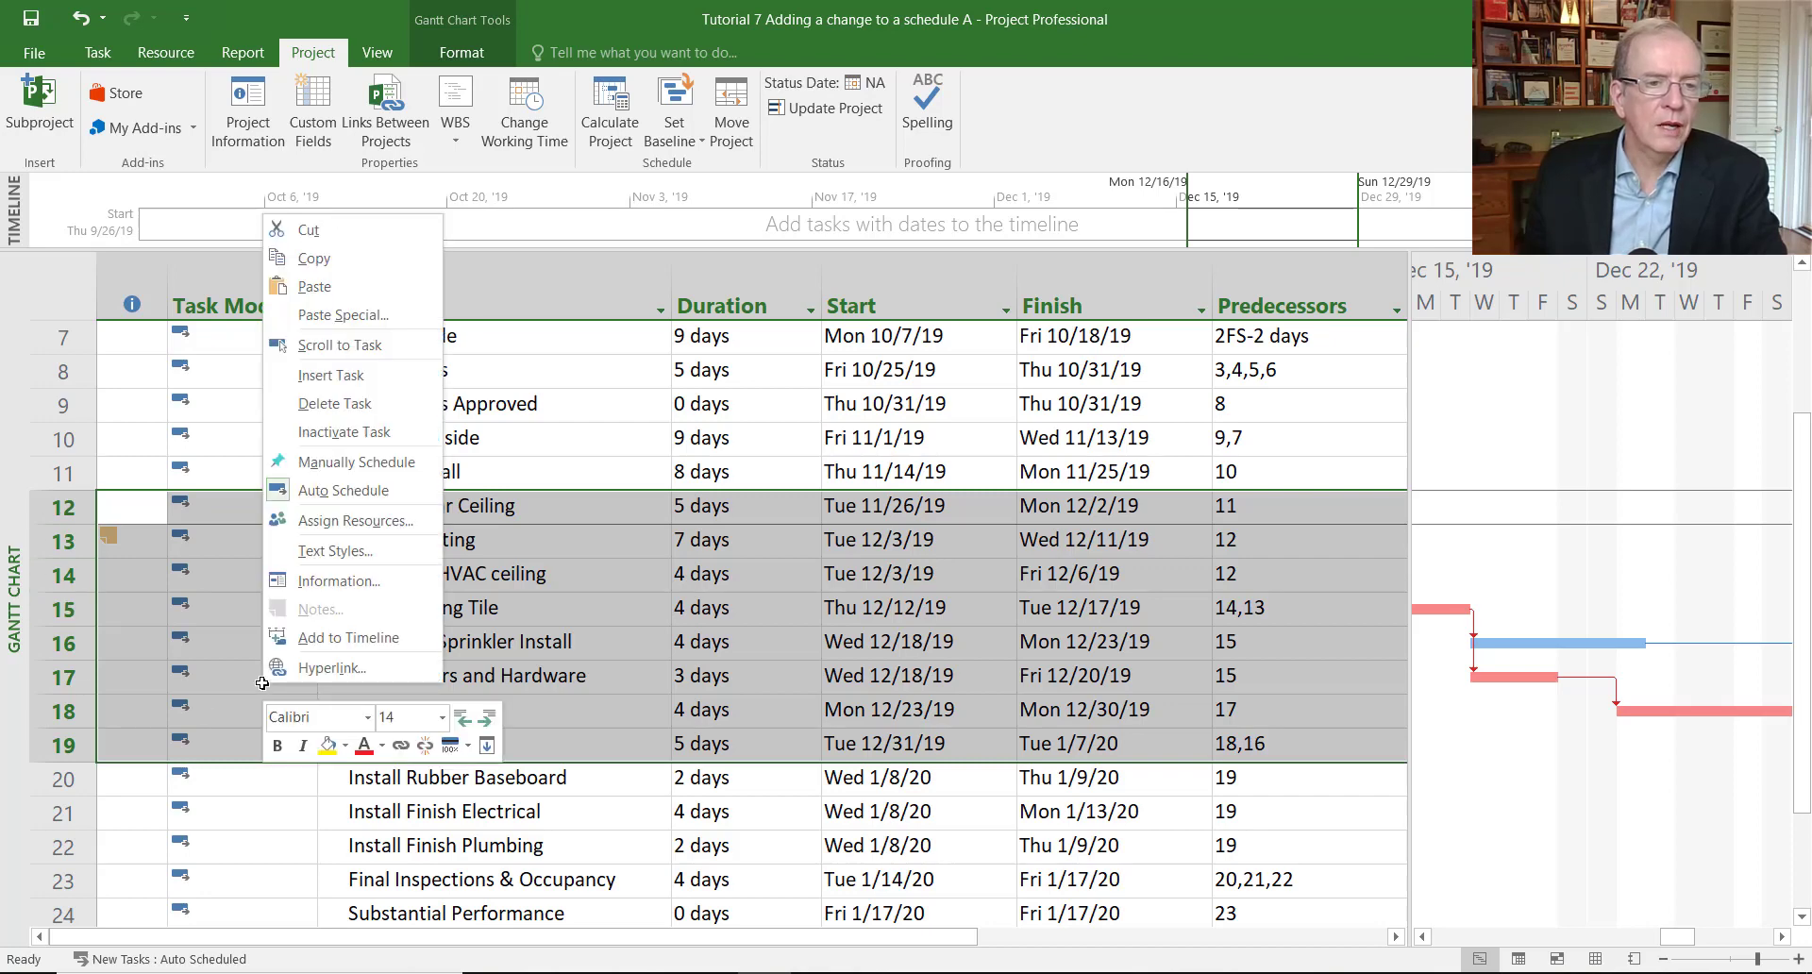
pyautogui.click(330, 376)
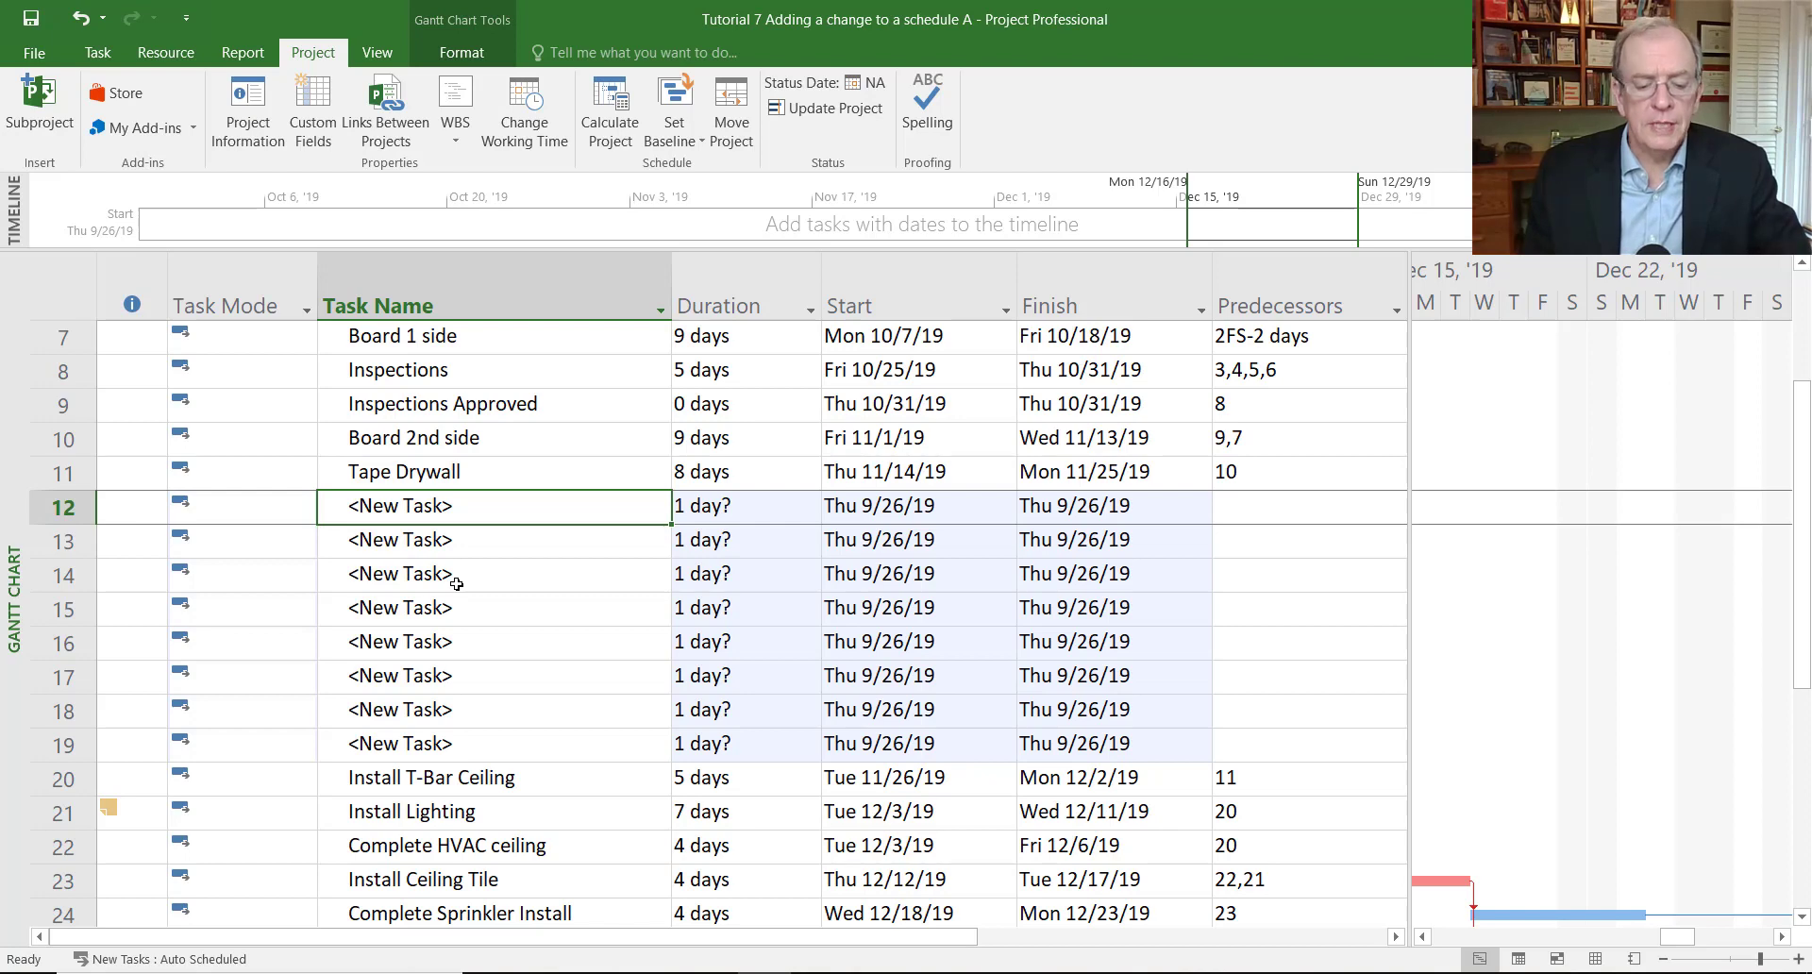
# Name task 12 "Change Impact Bulkhead in Conference RM", widen the Task Name column to fit it and reduce the row to one line's height.
pyautogui.write('C')
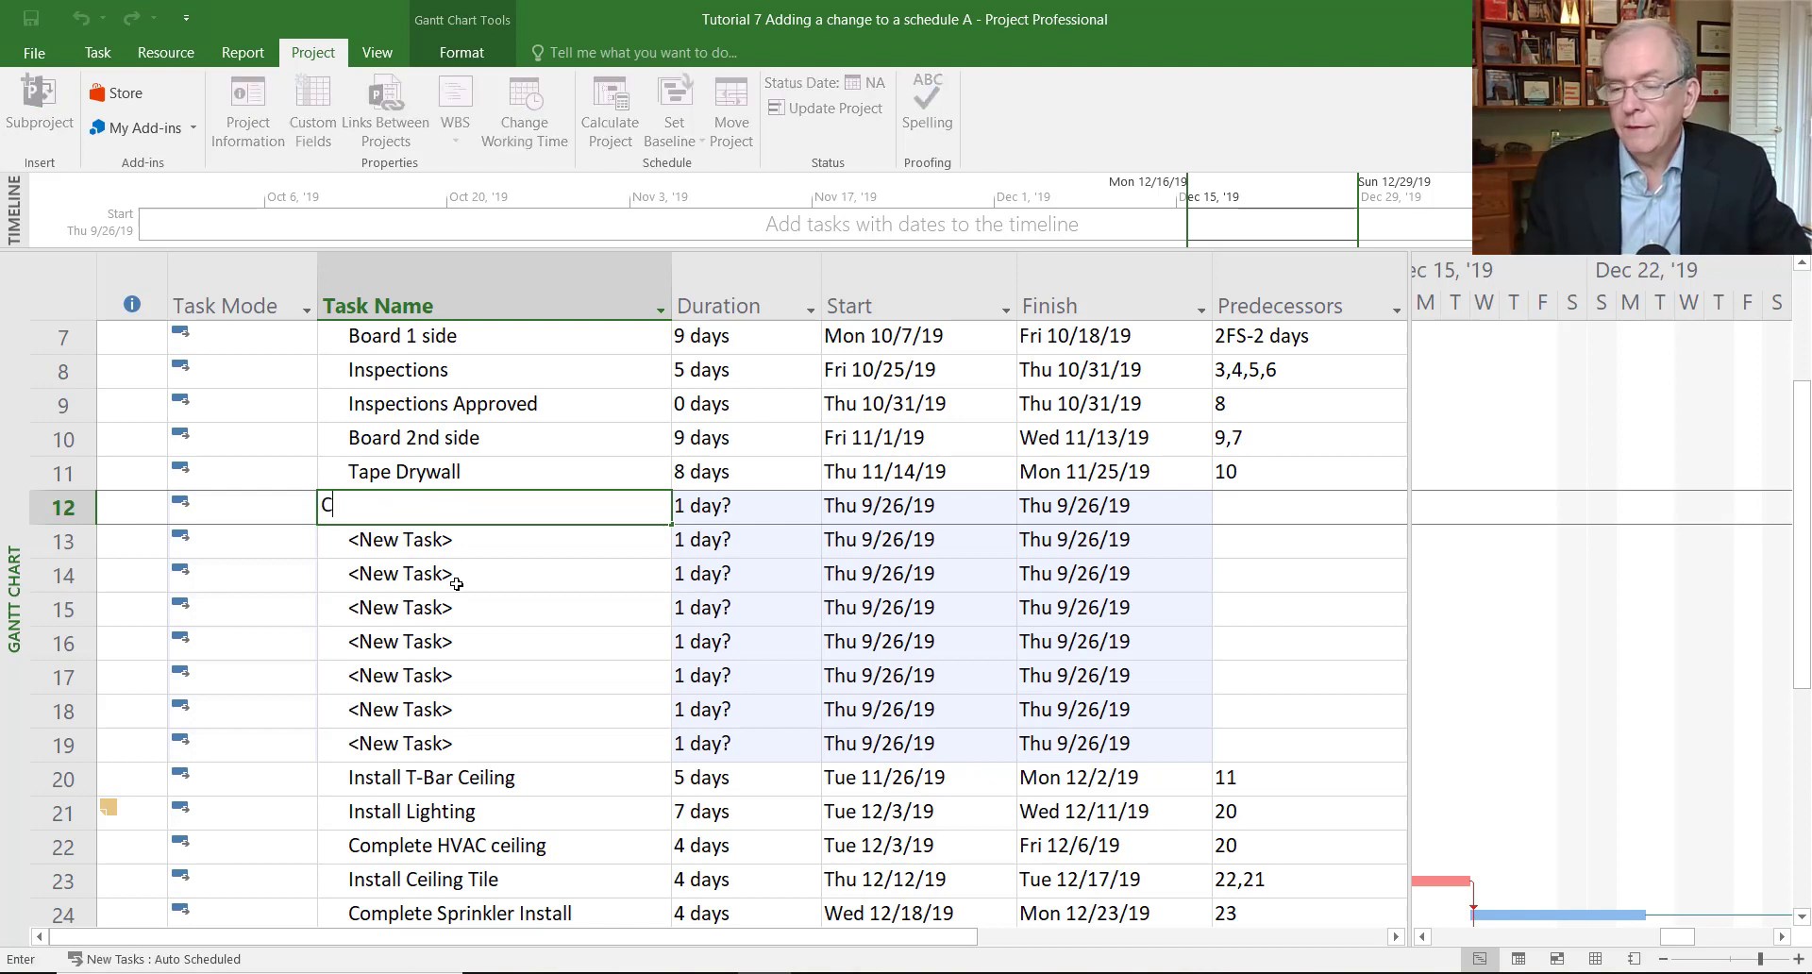
pyautogui.write('hange')
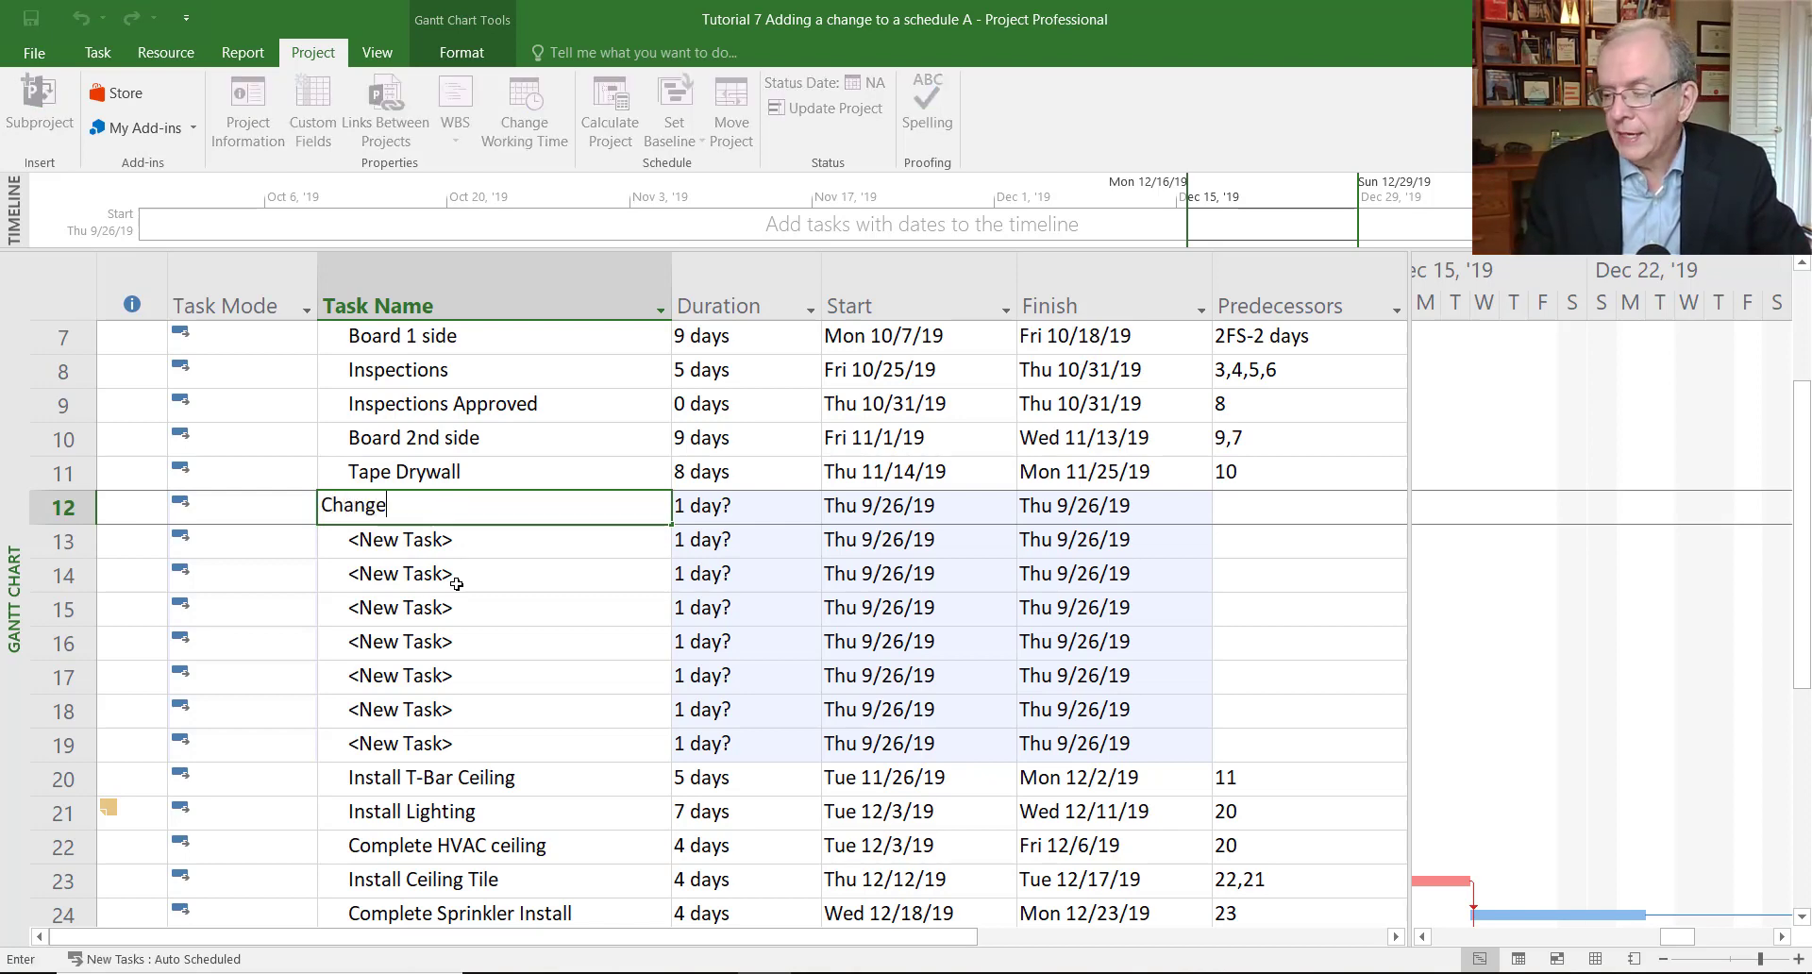
pyautogui.write(' Imp')
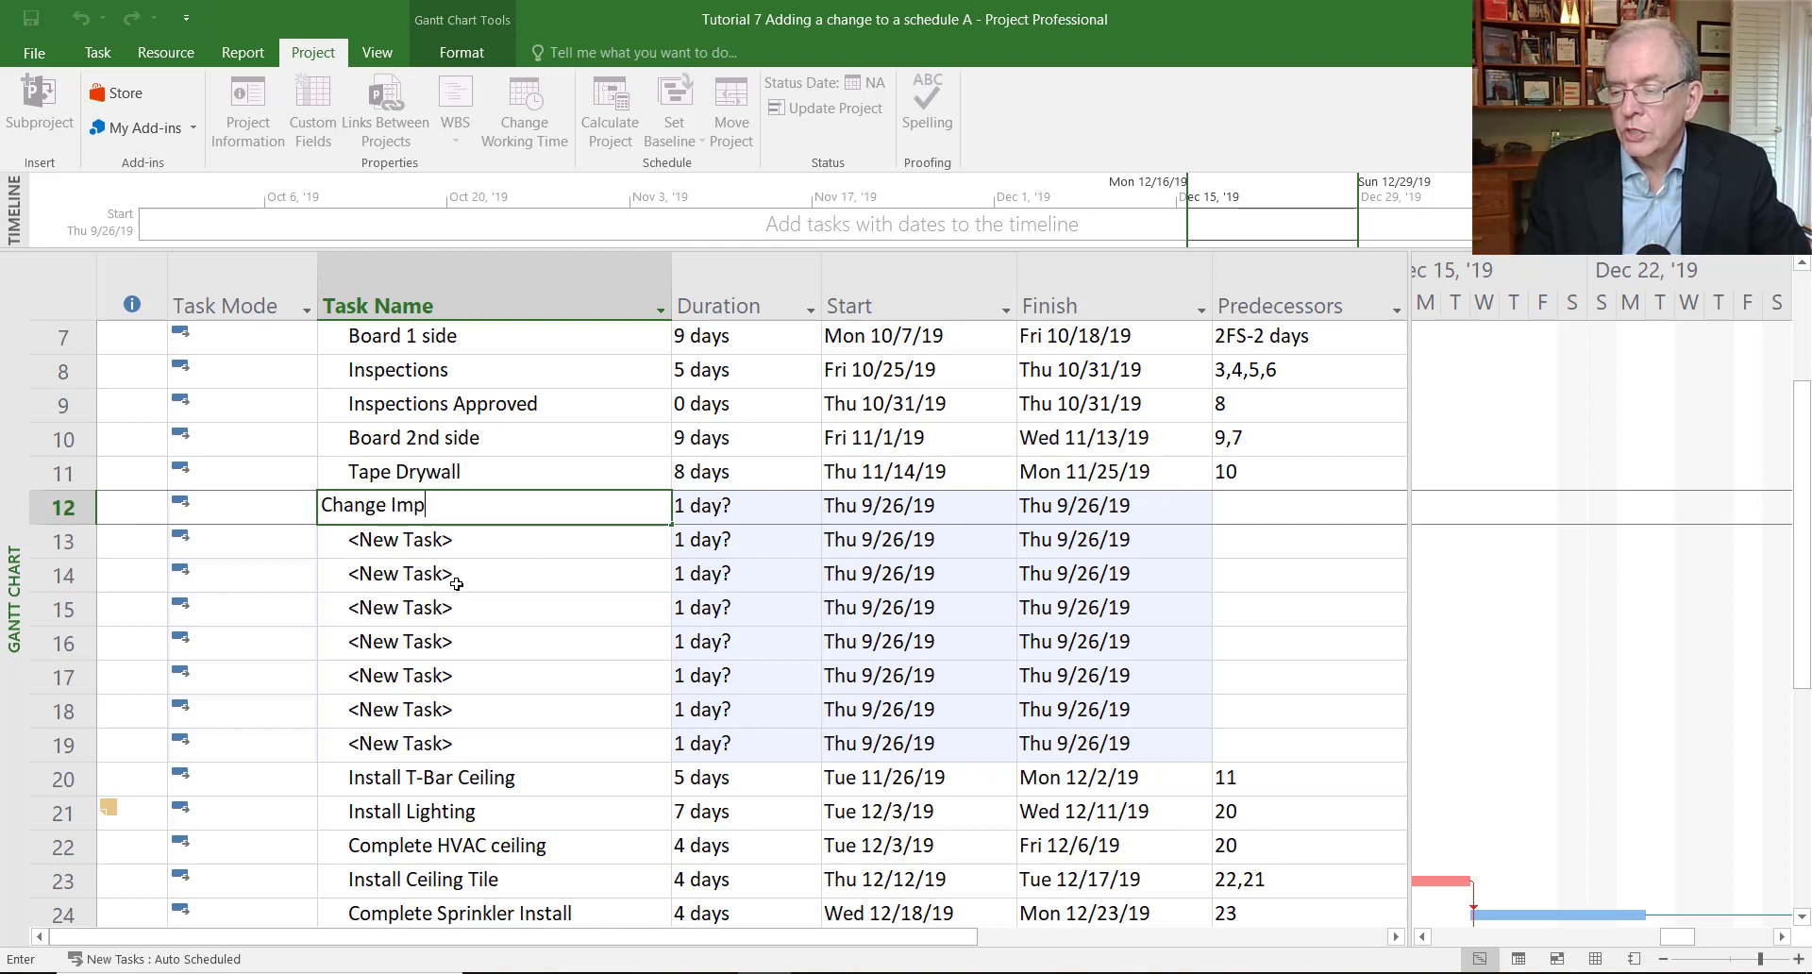
pyautogui.write('act Decor')
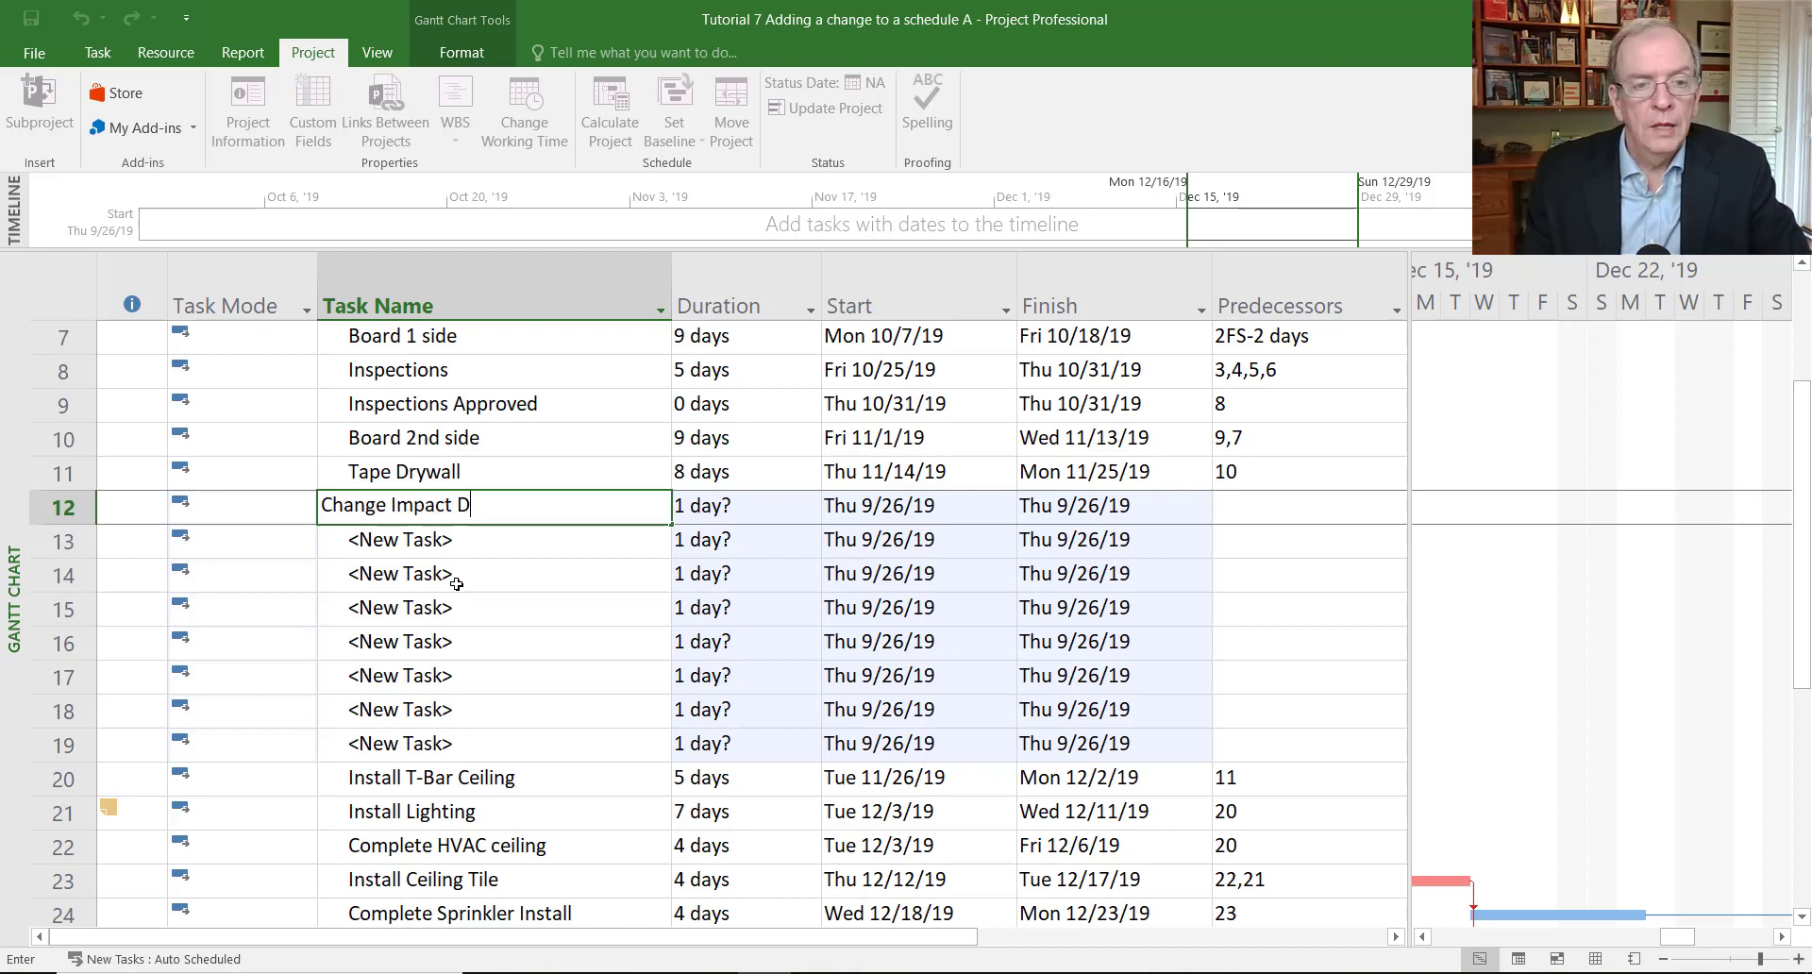
pyautogui.press('BackSpace')
pyautogui.press('BackSpace')
pyautogui.press('BackSpace')
pyautogui.press('BackSpace')
pyautogui.press('BackSpace')
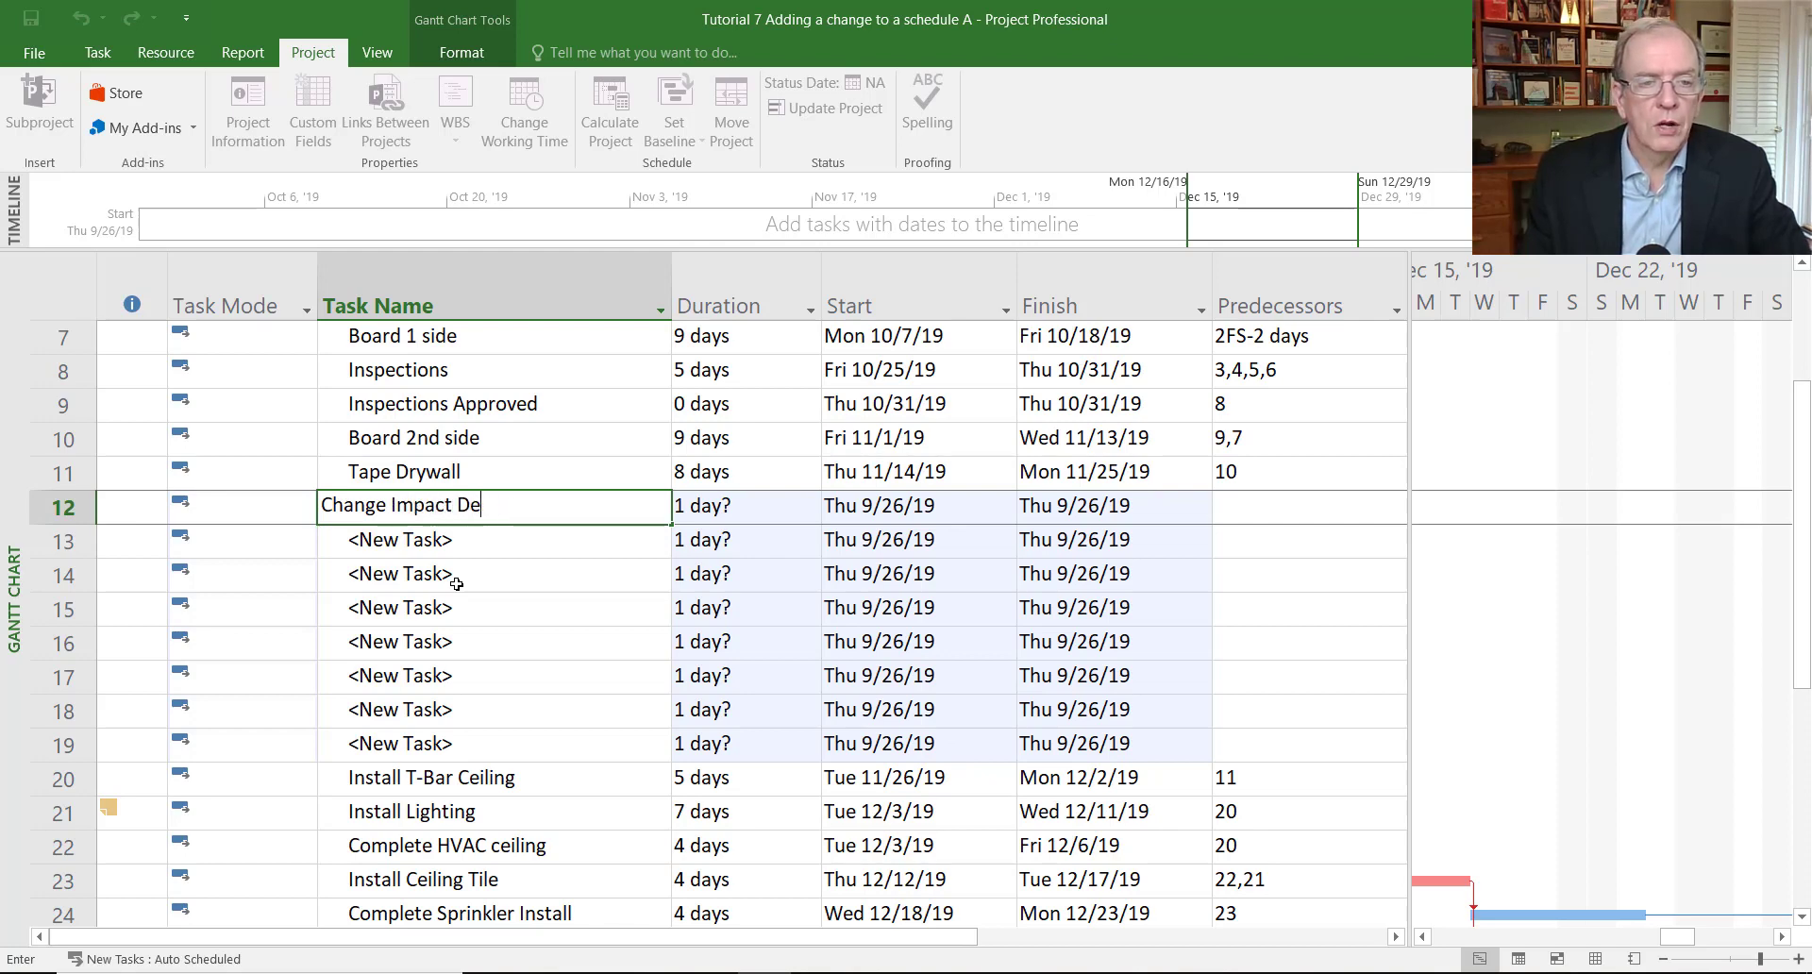
pyautogui.write('Bu')
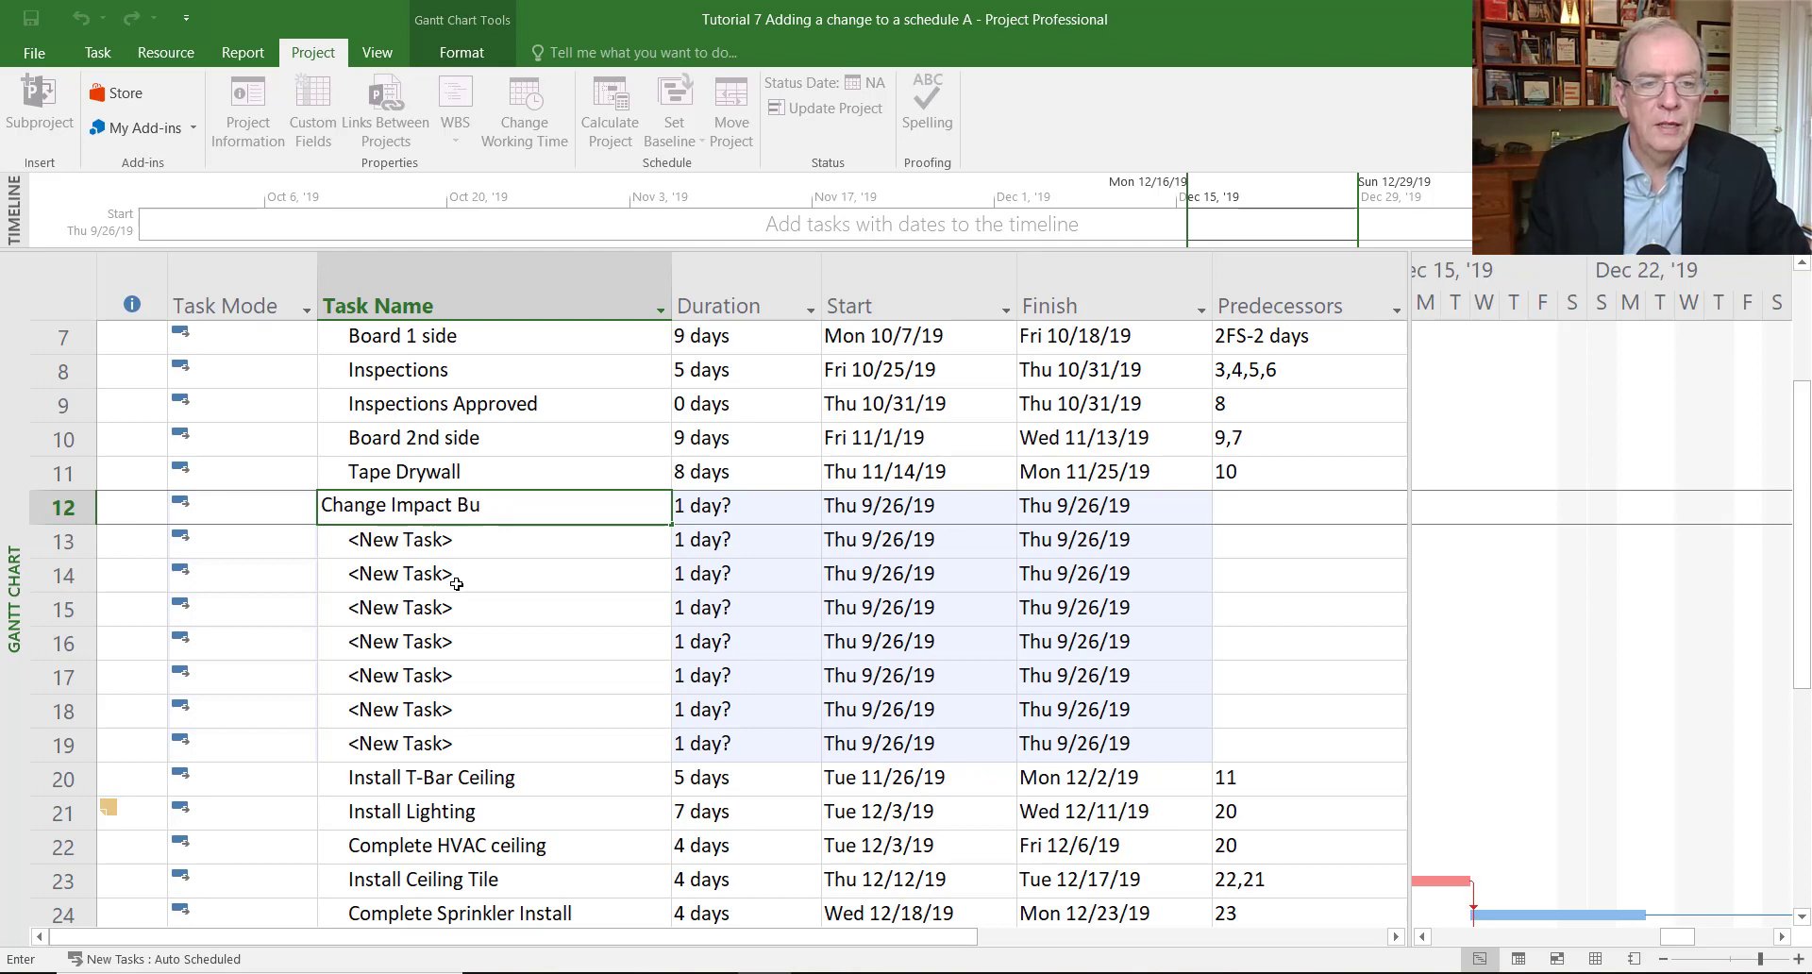
pyautogui.write('lkhead ')
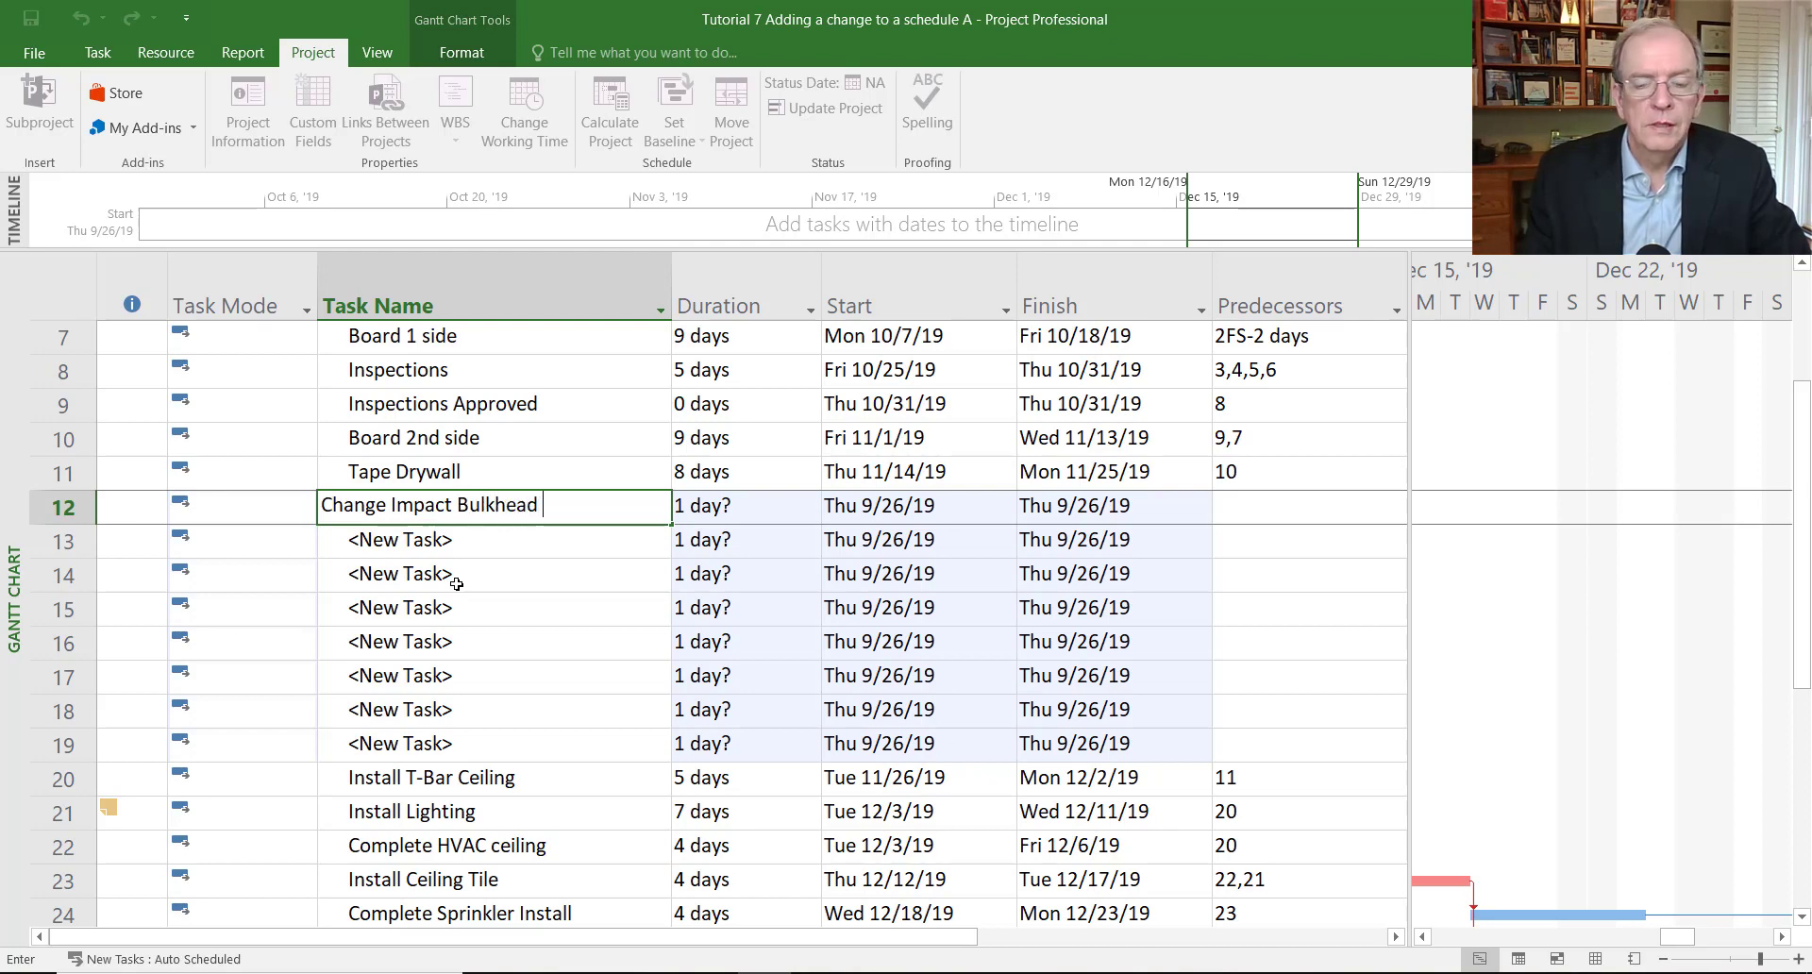
pyautogui.write('in')
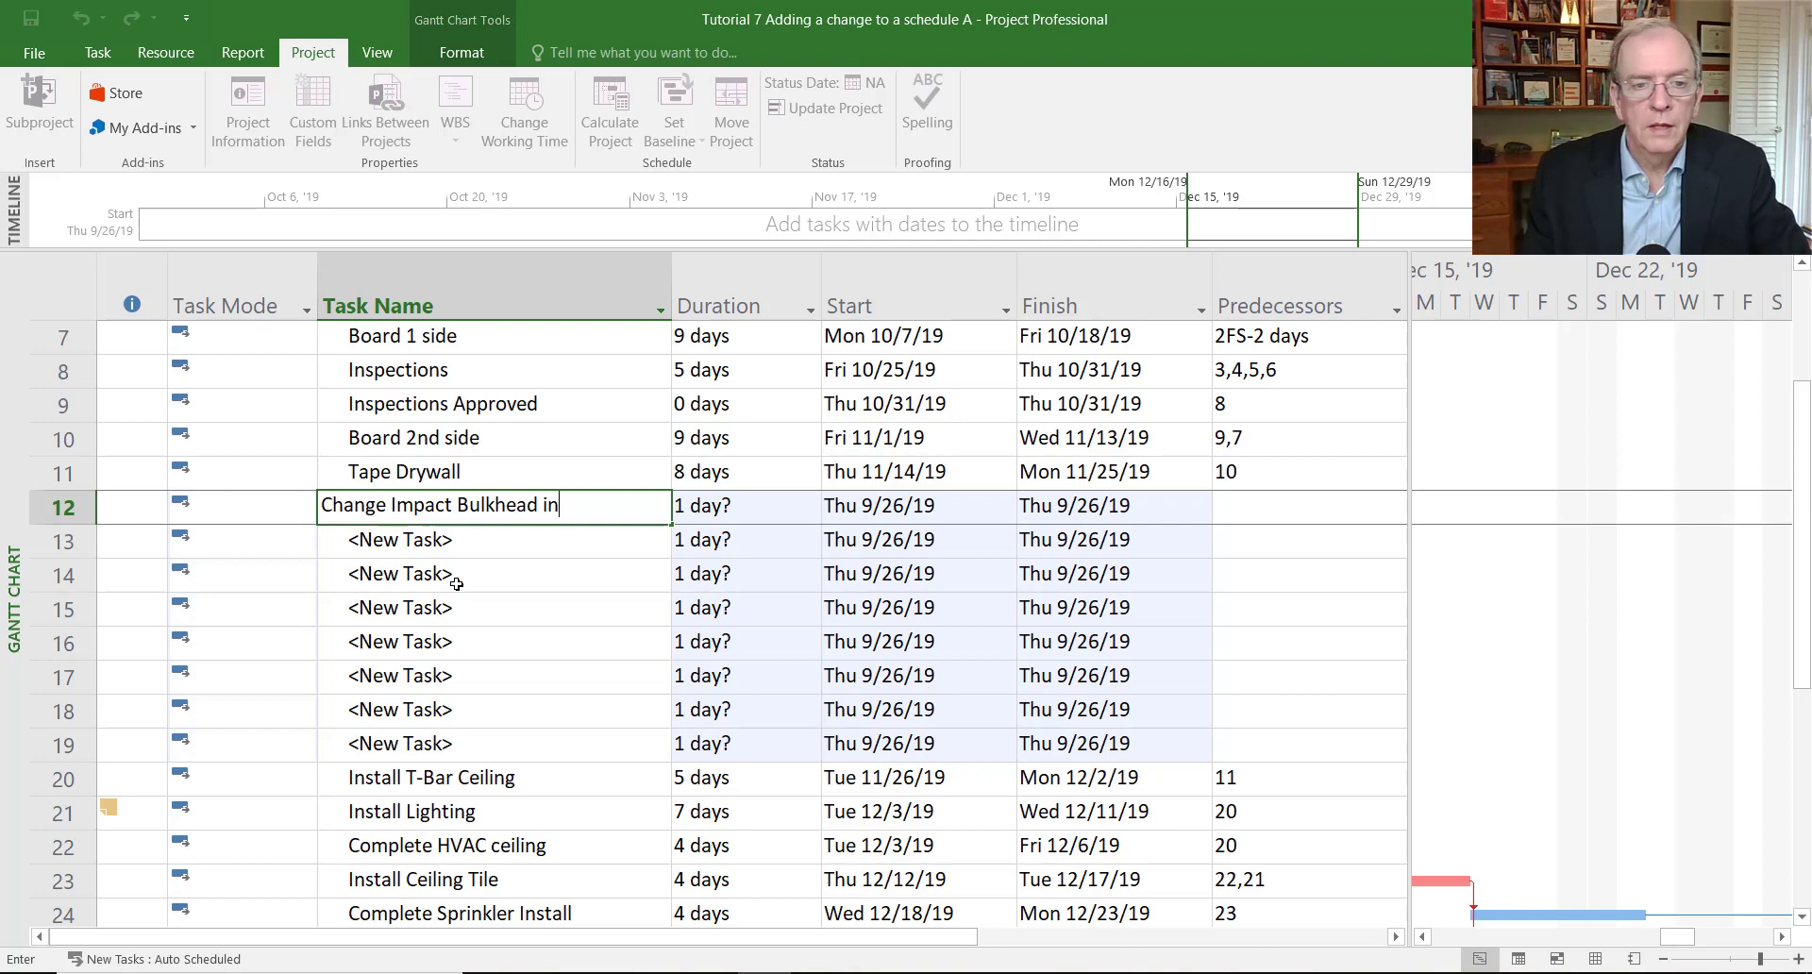
pyautogui.write(' Conferen')
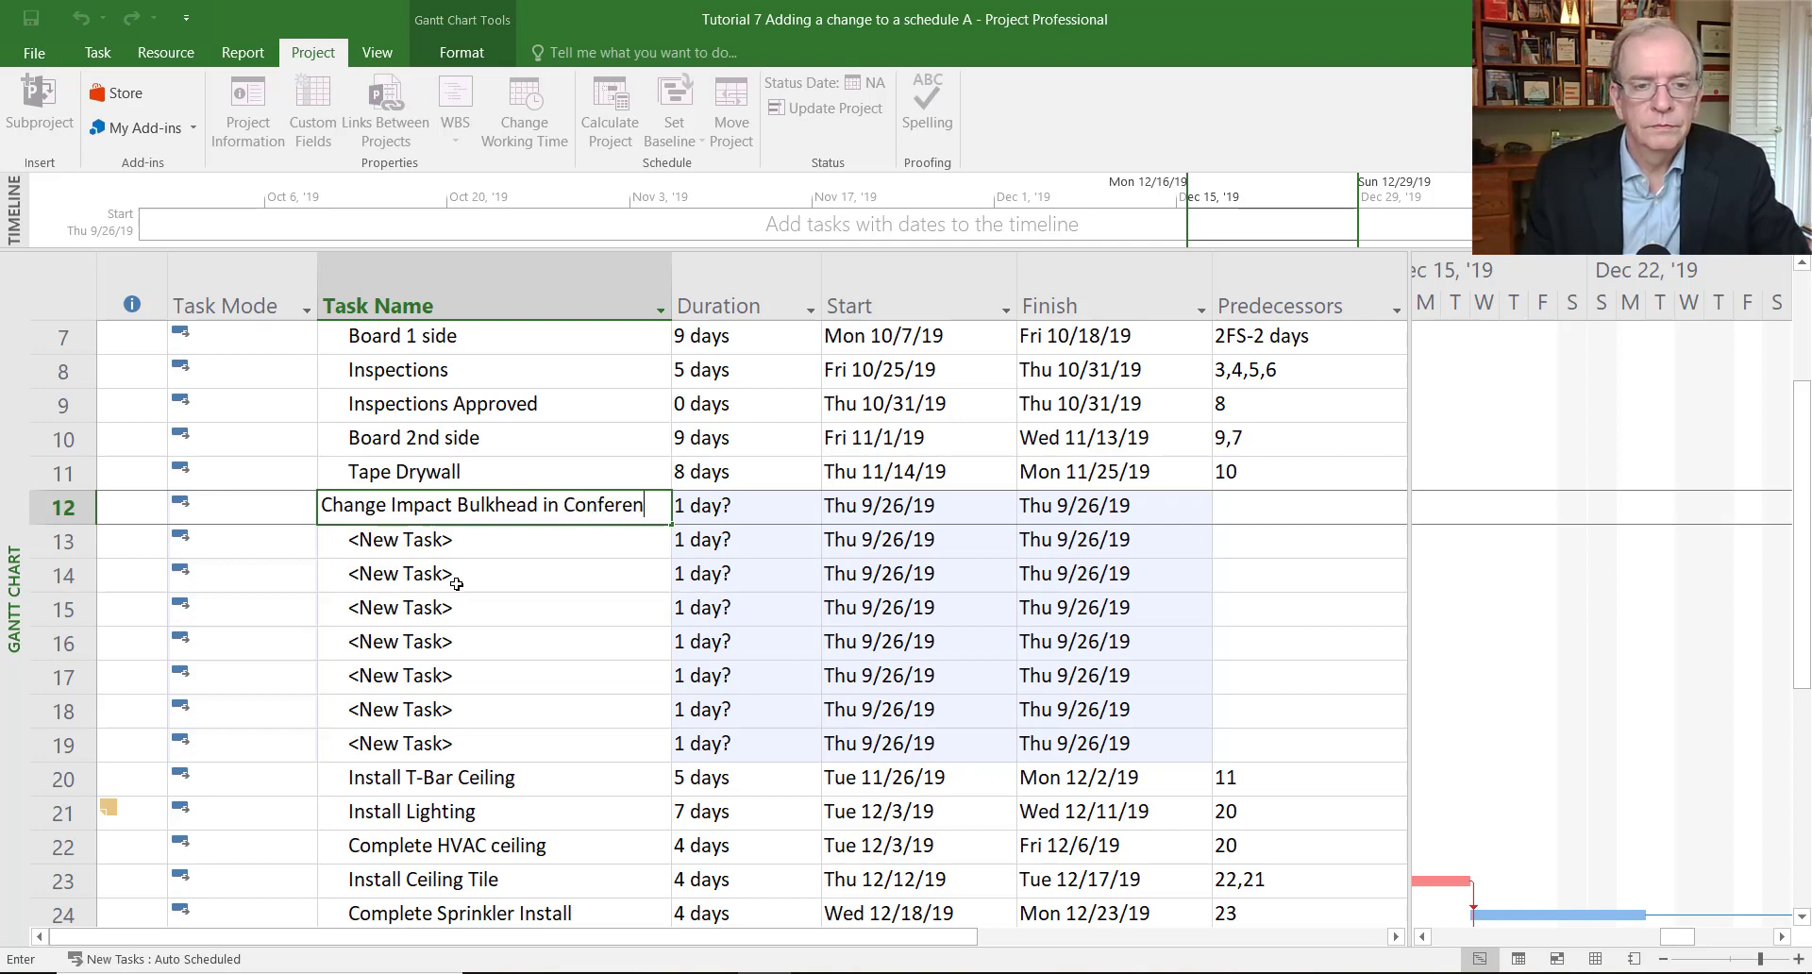
pyautogui.write('ce RM')
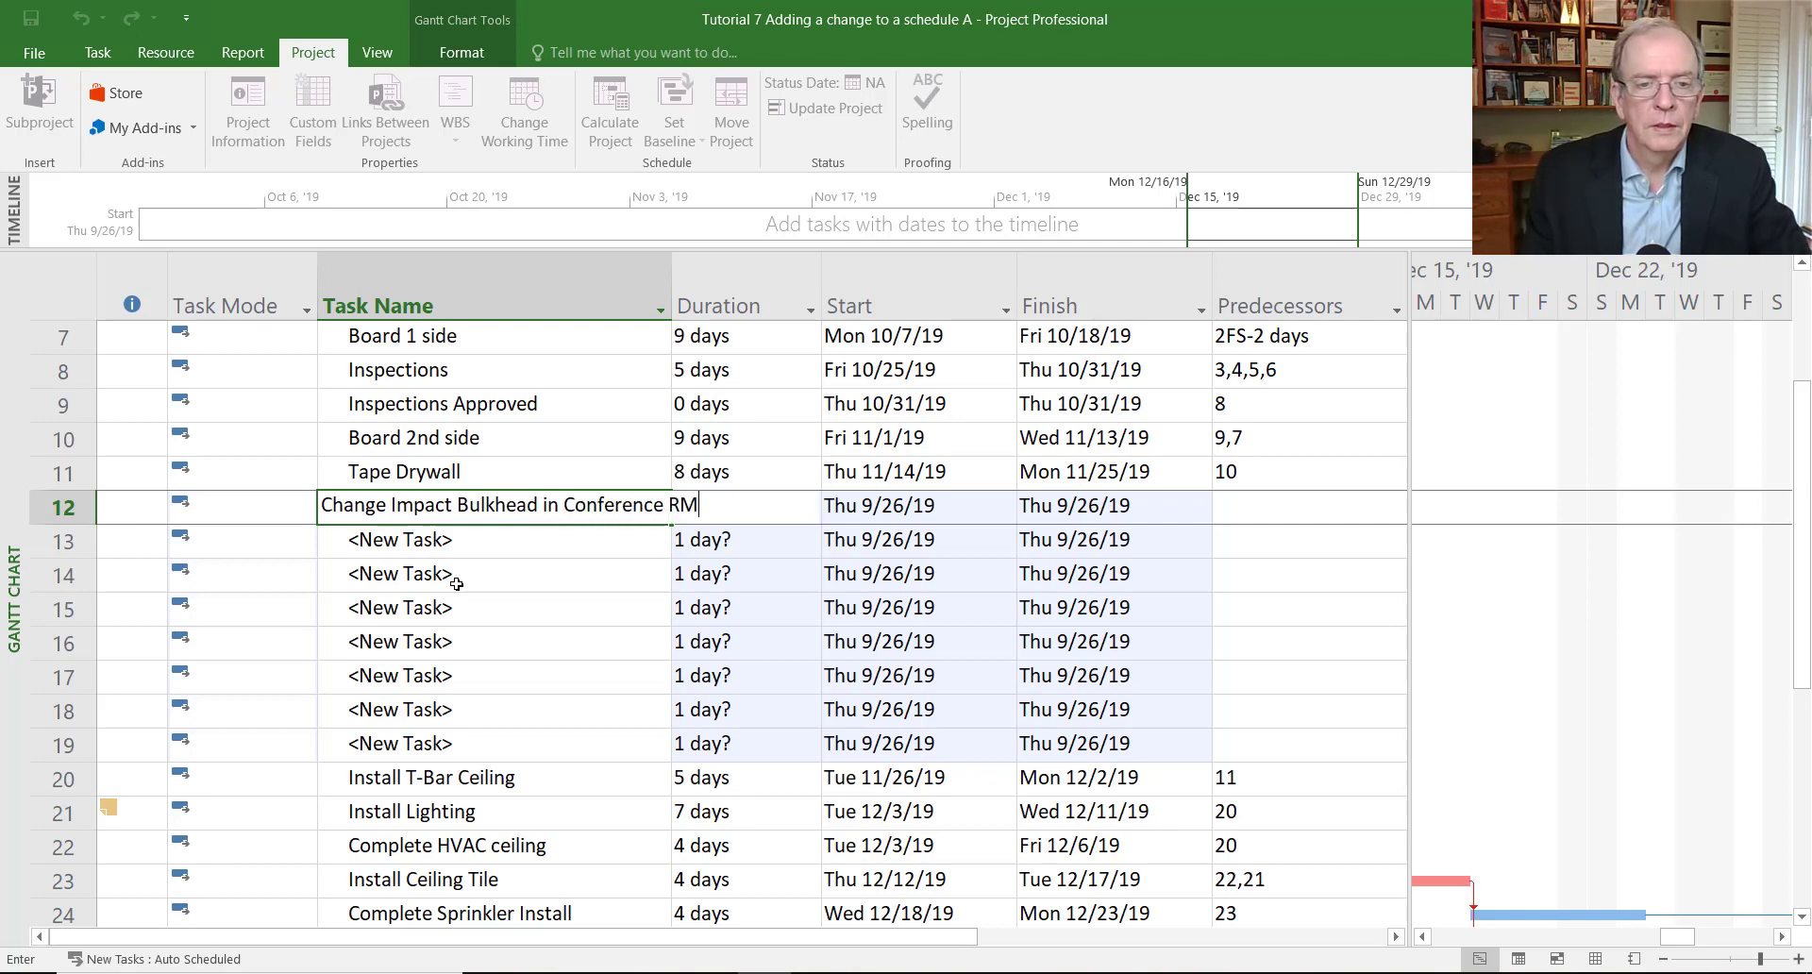
pyautogui.press('Return')
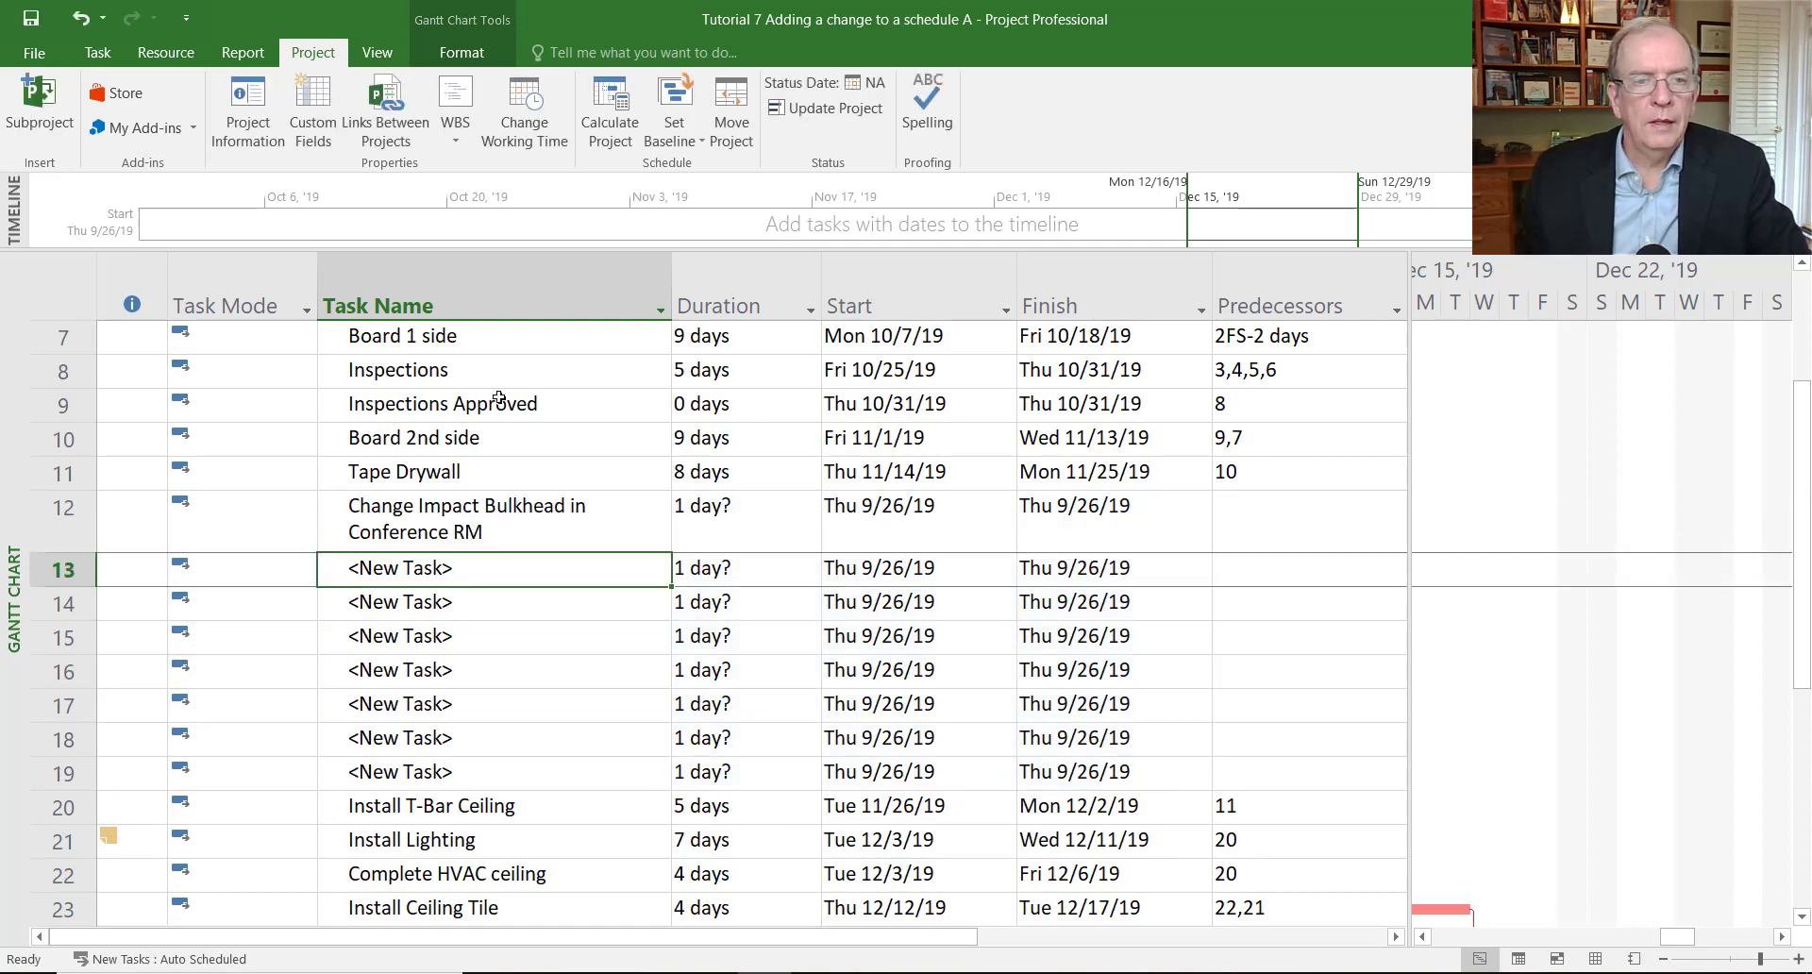
pyautogui.doubleClick(672, 298)
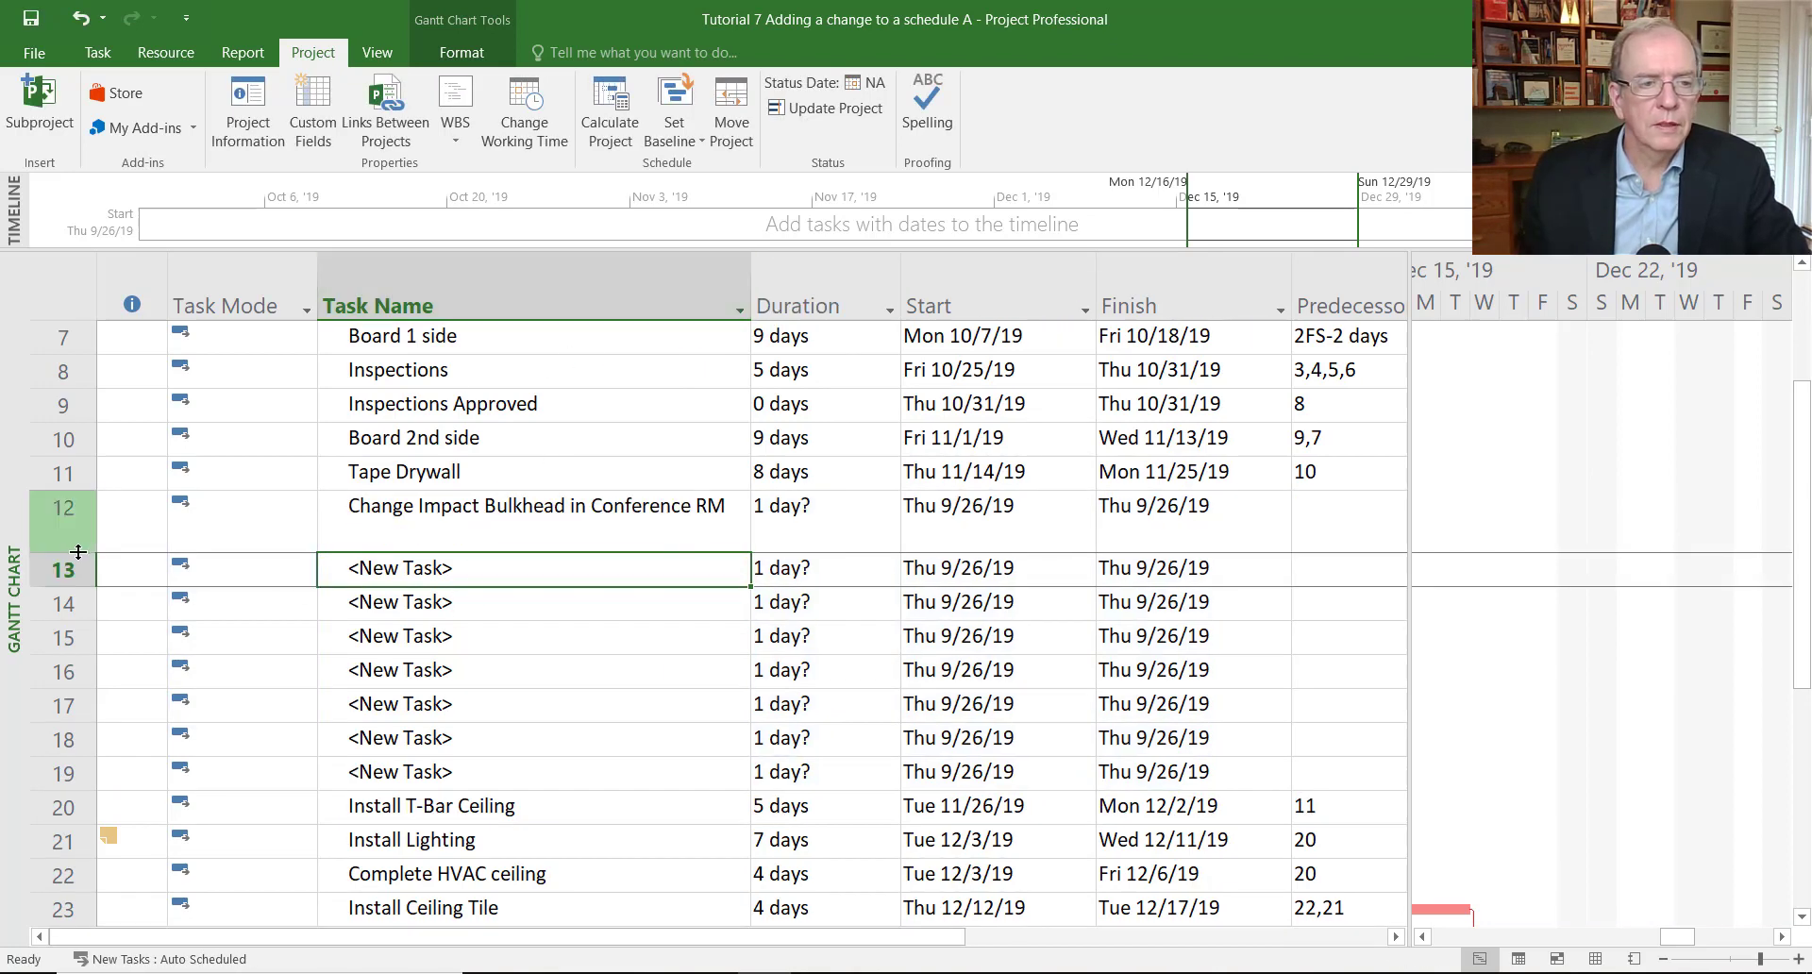
pyautogui.moveTo(77, 551); pyautogui.dragTo(78, 524)
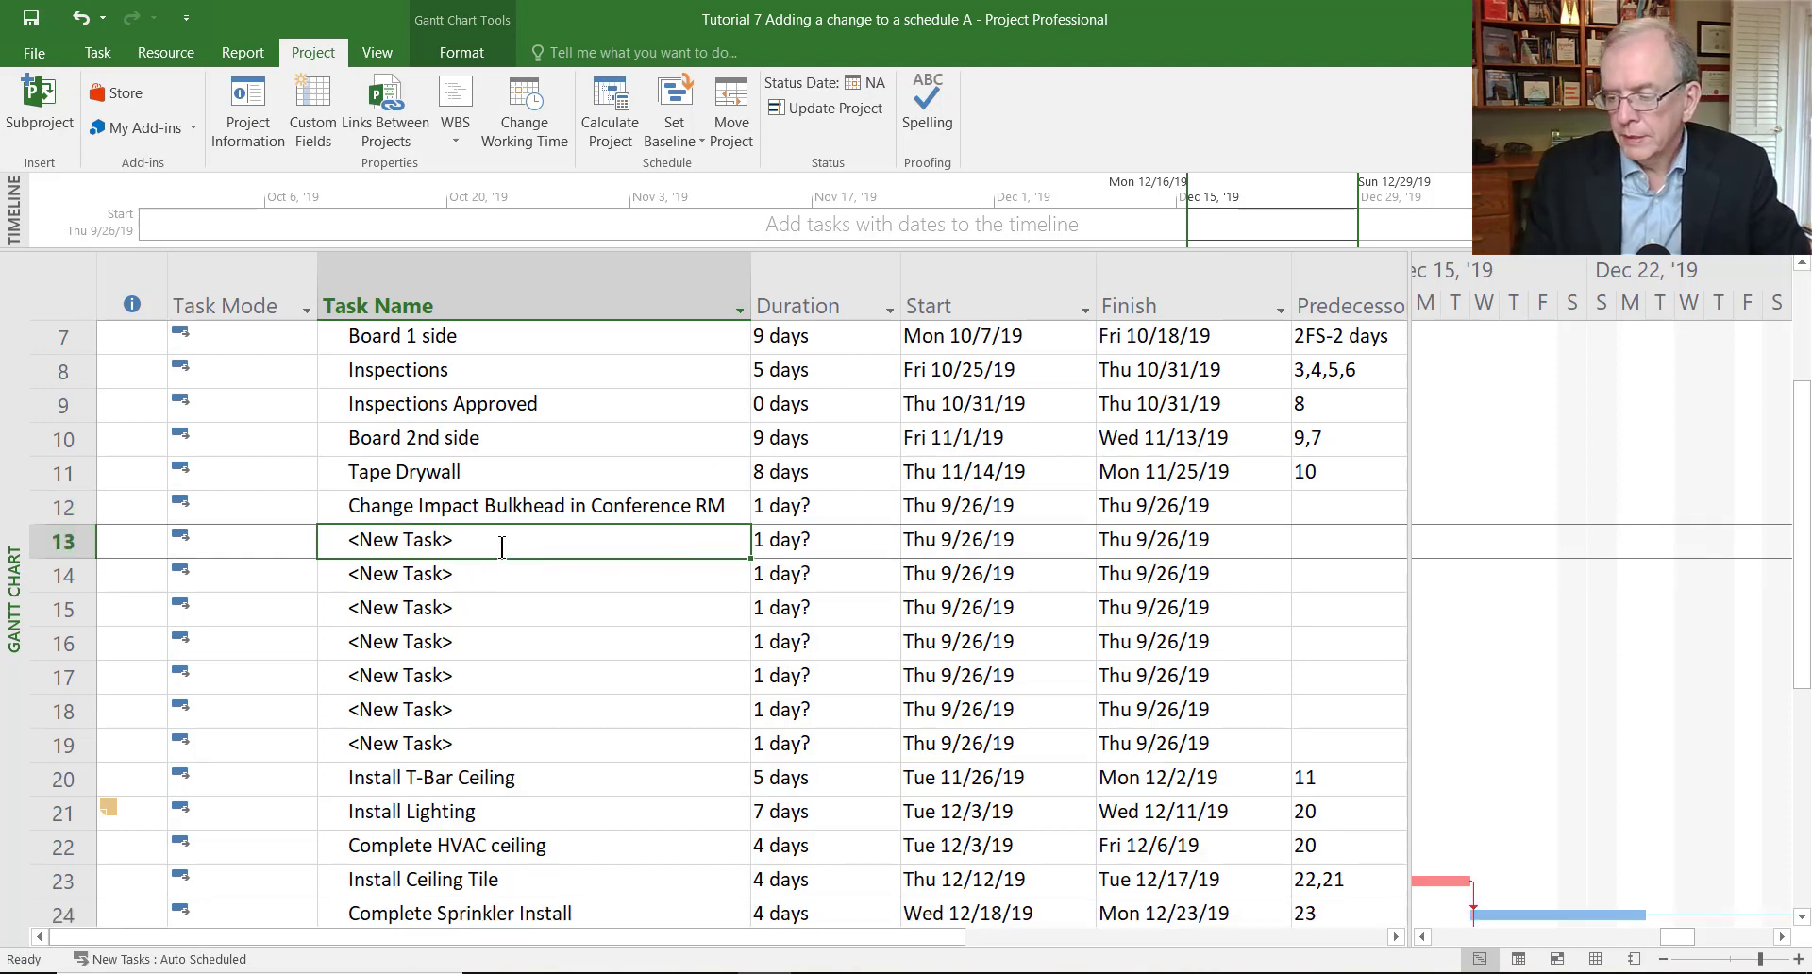
# Name the new task in row 13 "Install metal bulkhead".
pyautogui.write('Insta')
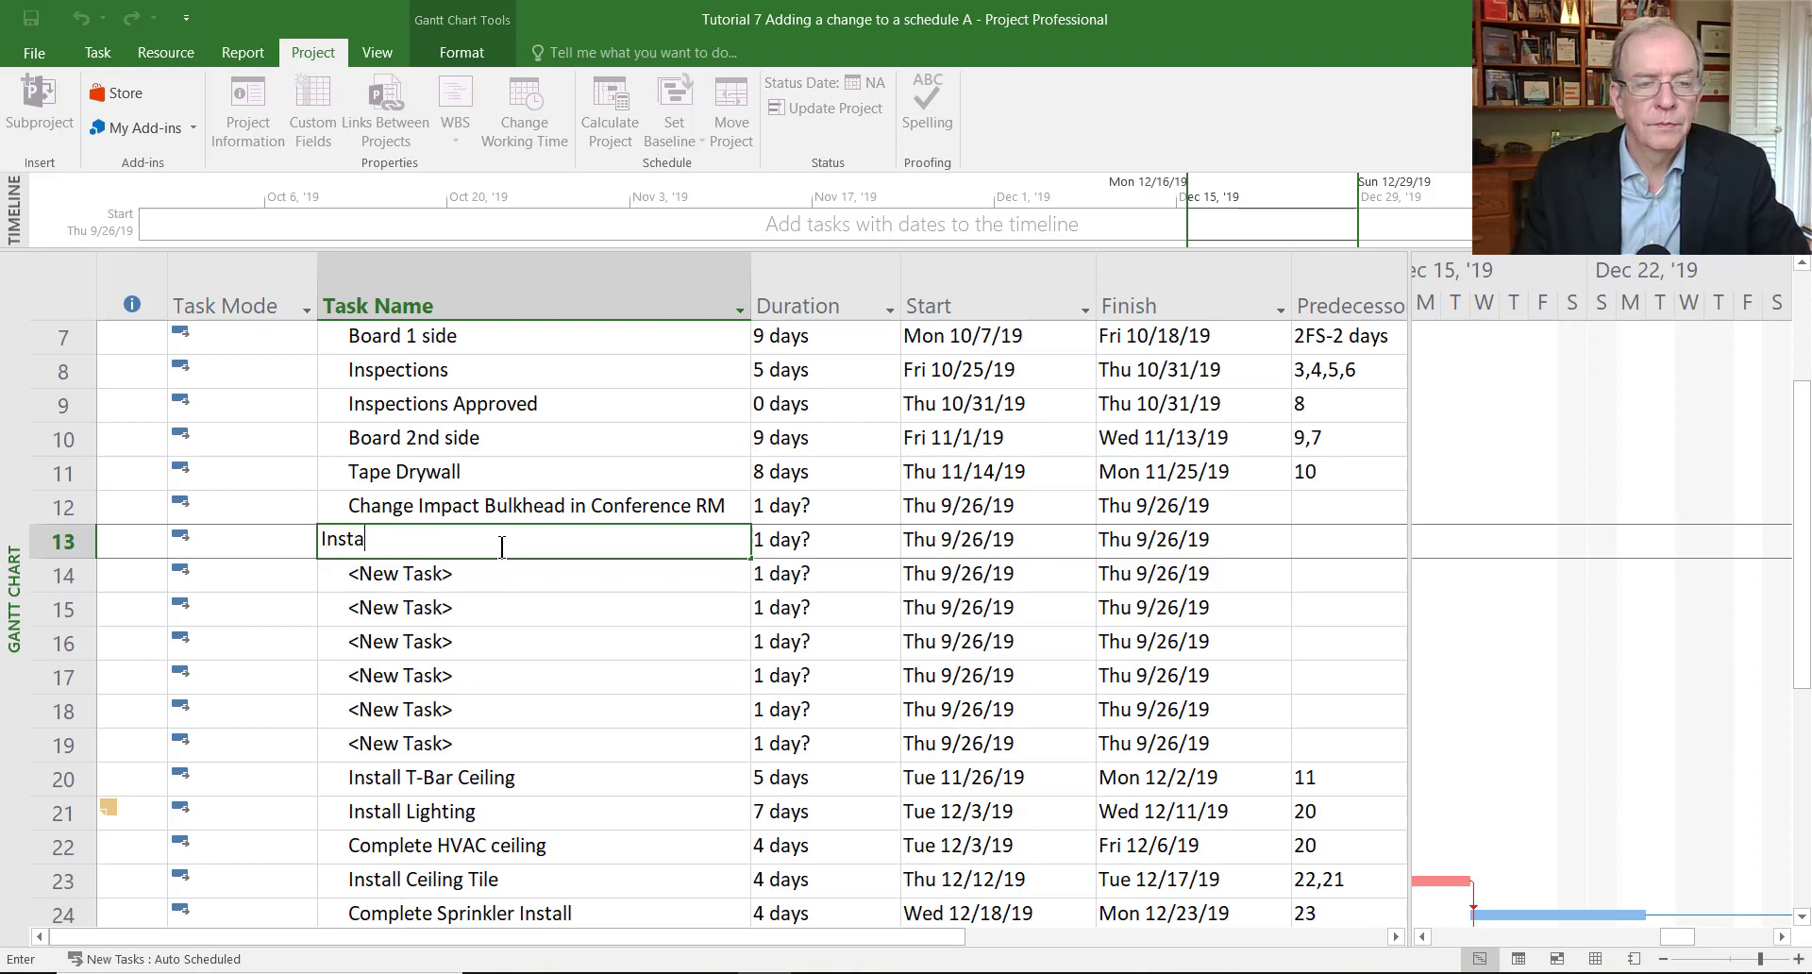
pyautogui.write('ll metal ')
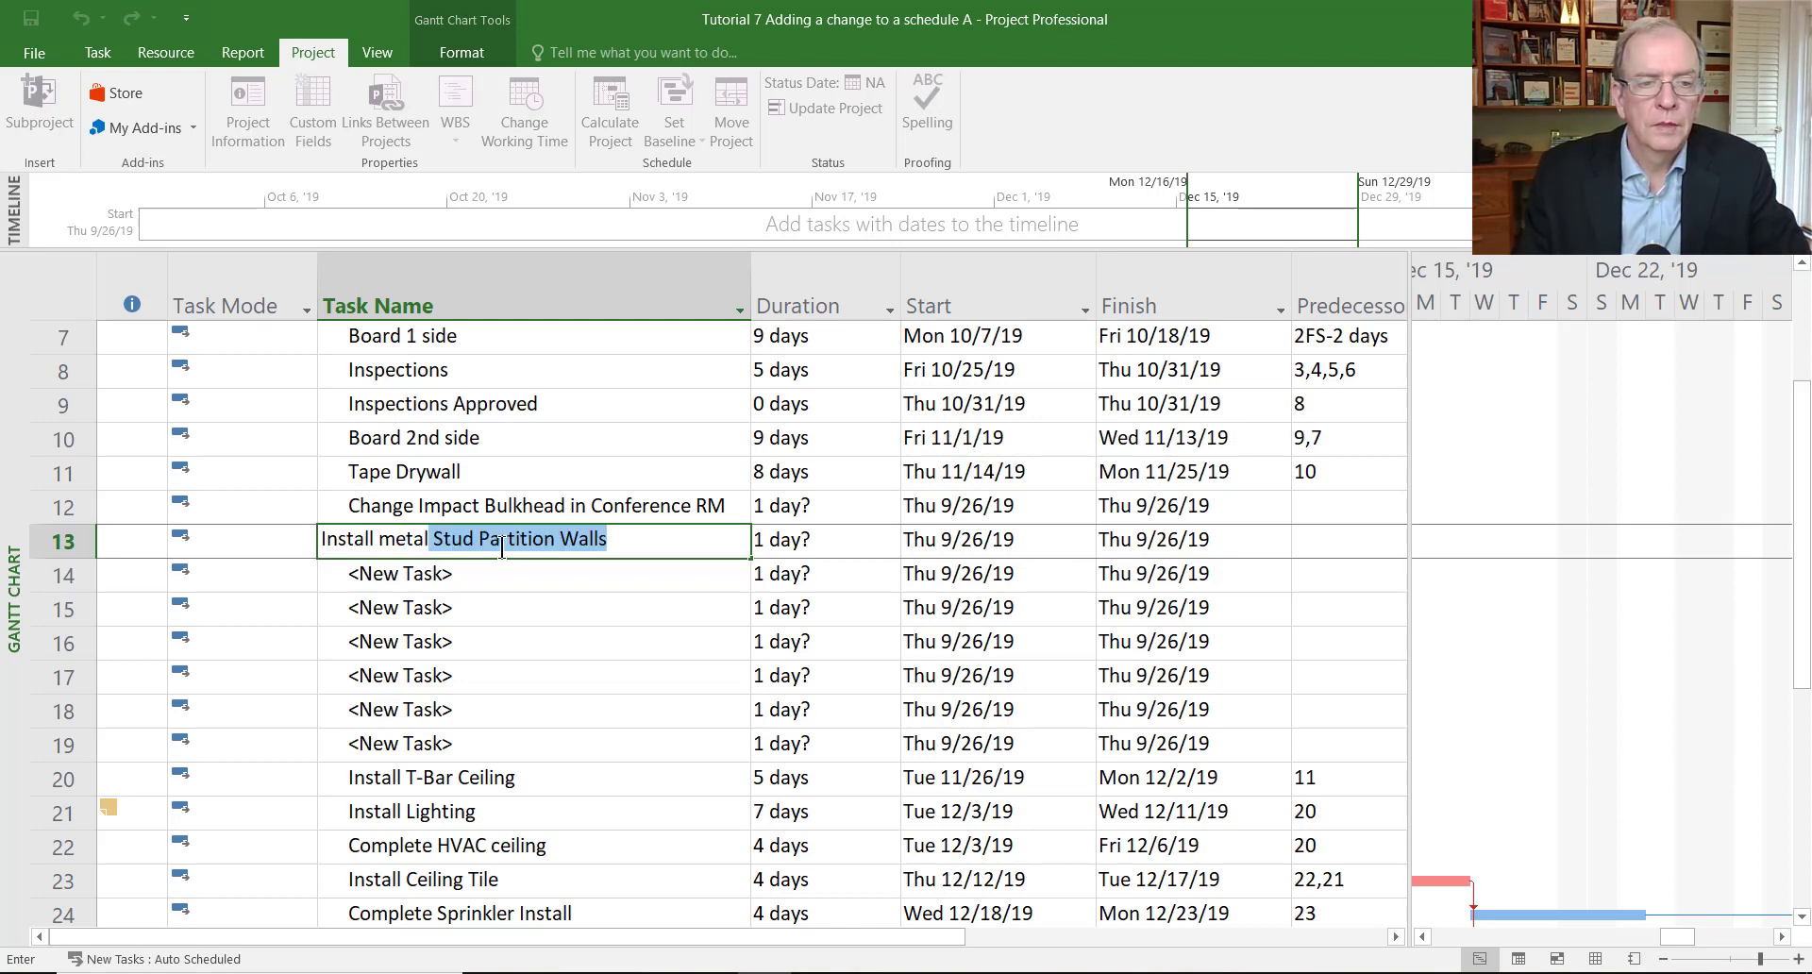
pyautogui.write('bulkhead')
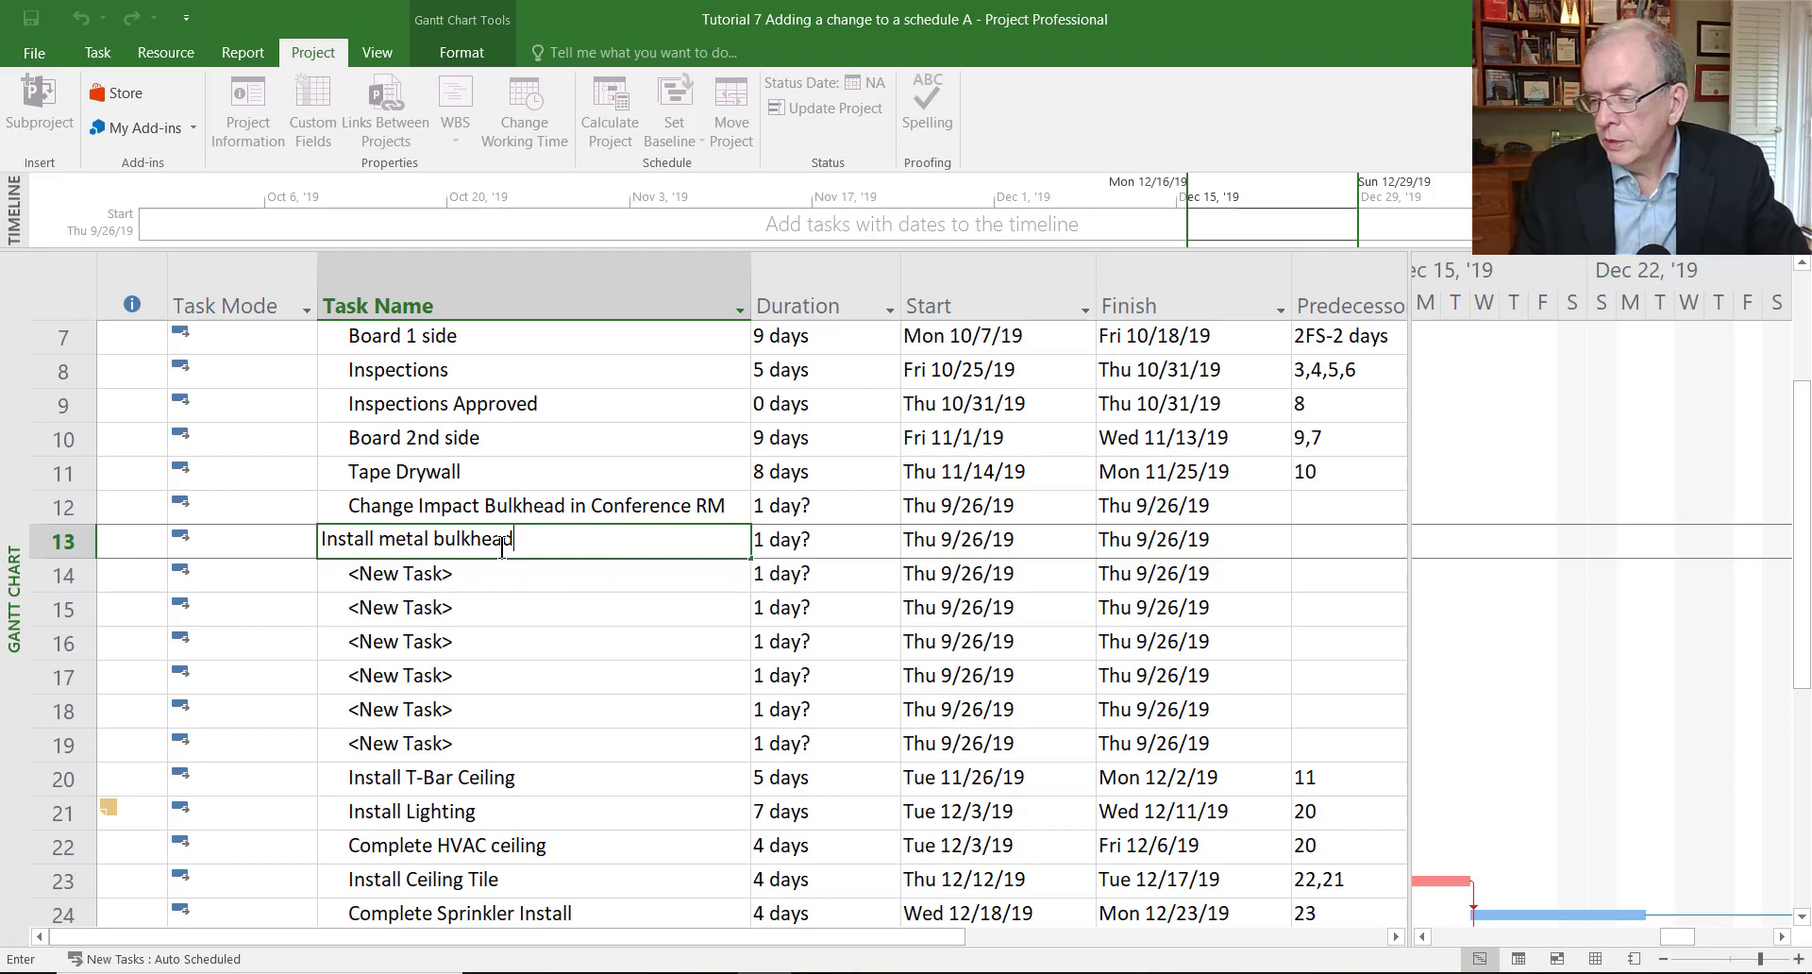
pyautogui.press('Return')
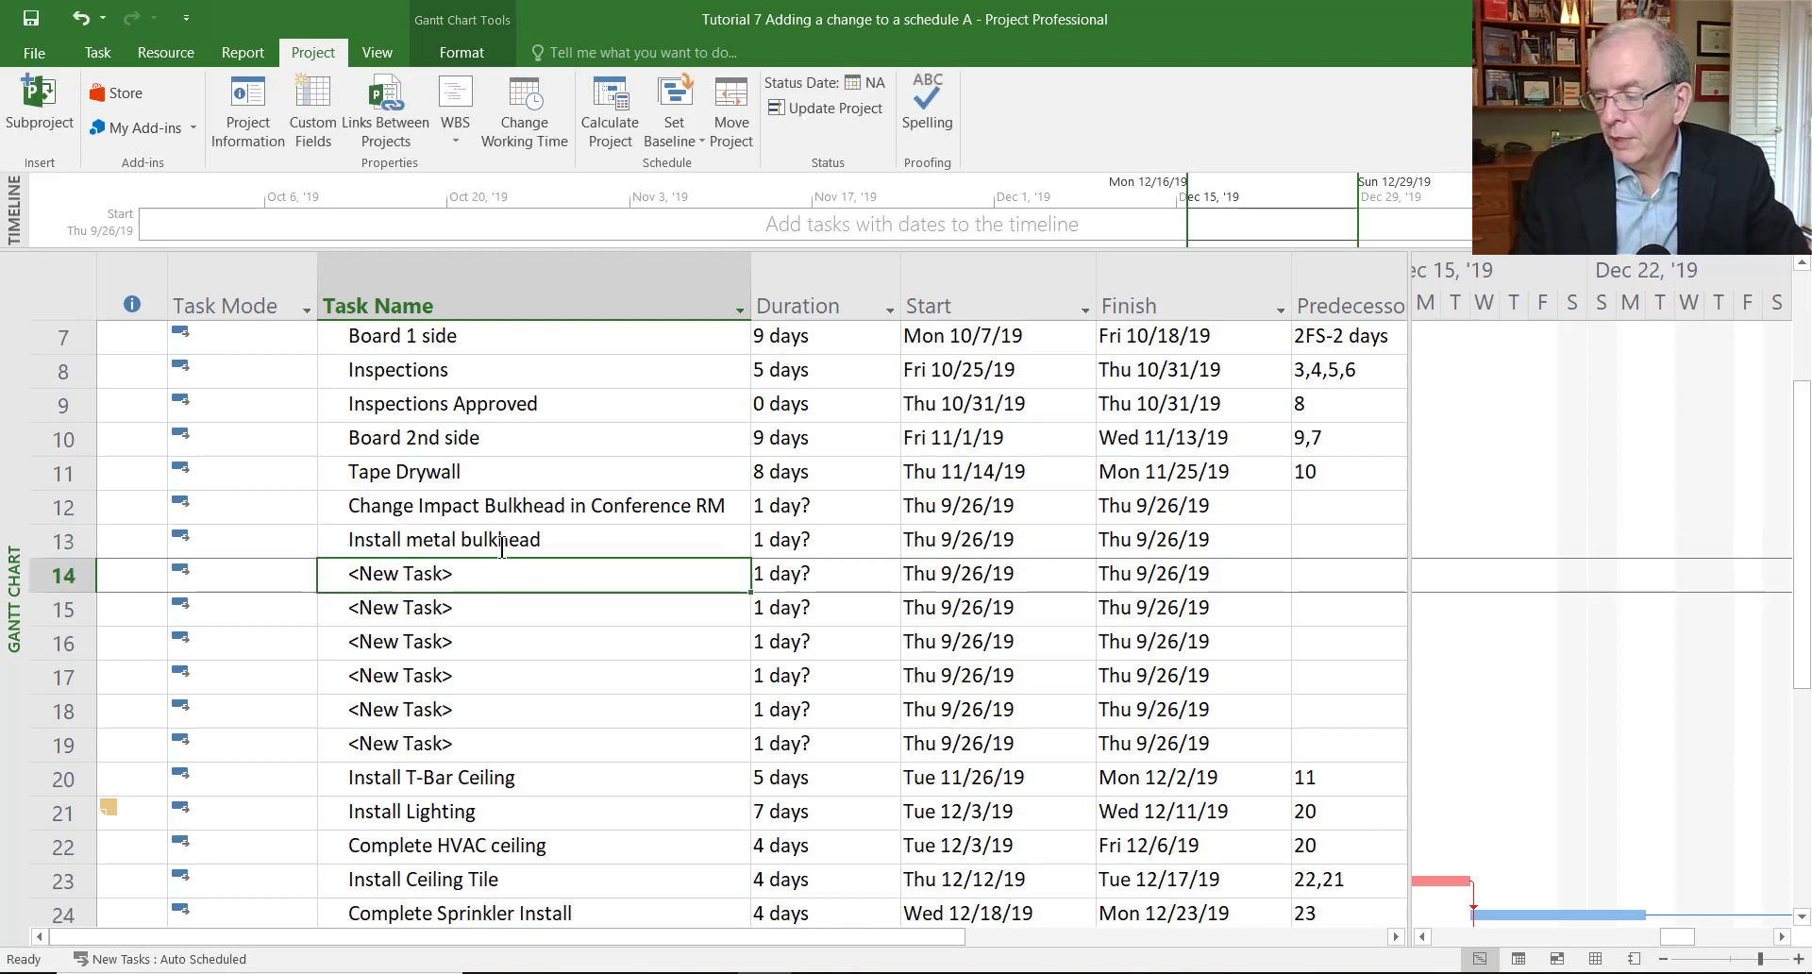
# Name the new task in row 14 "Relocate rough in of diffusers" and the one in row 15 "Relocate sprinklers".
pyautogui.write('Relo')
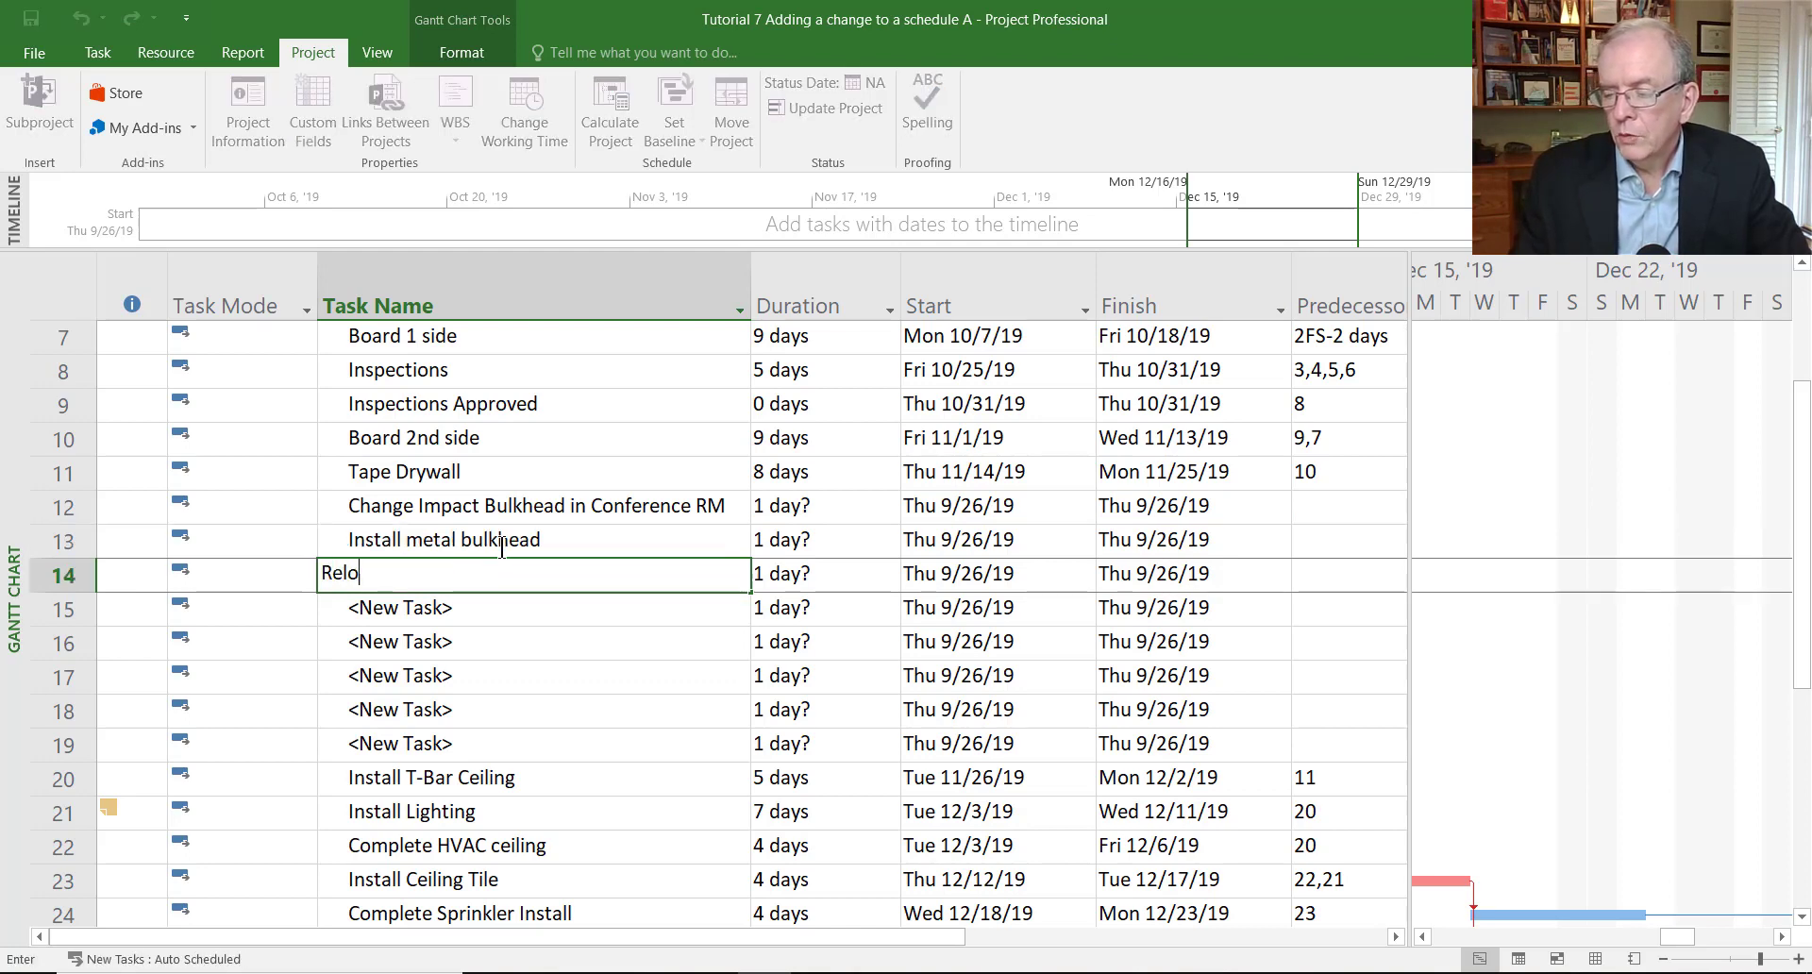
pyautogui.write('cate roug')
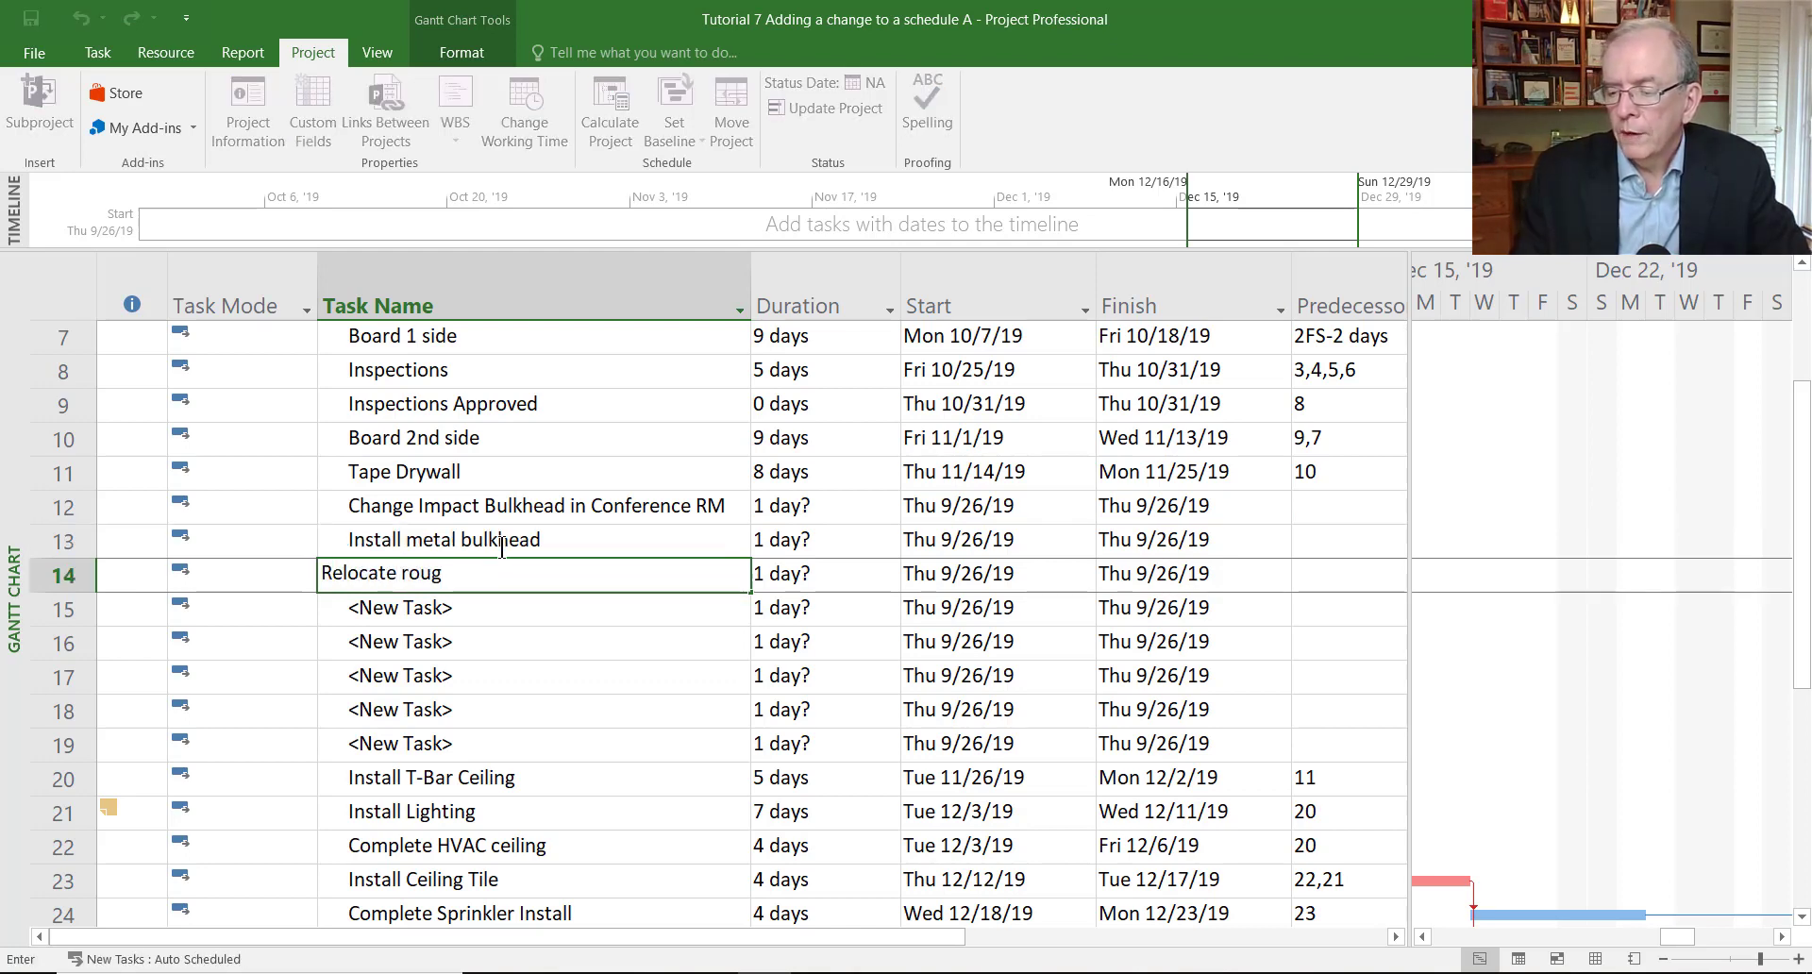
pyautogui.write('h in of diffusers')
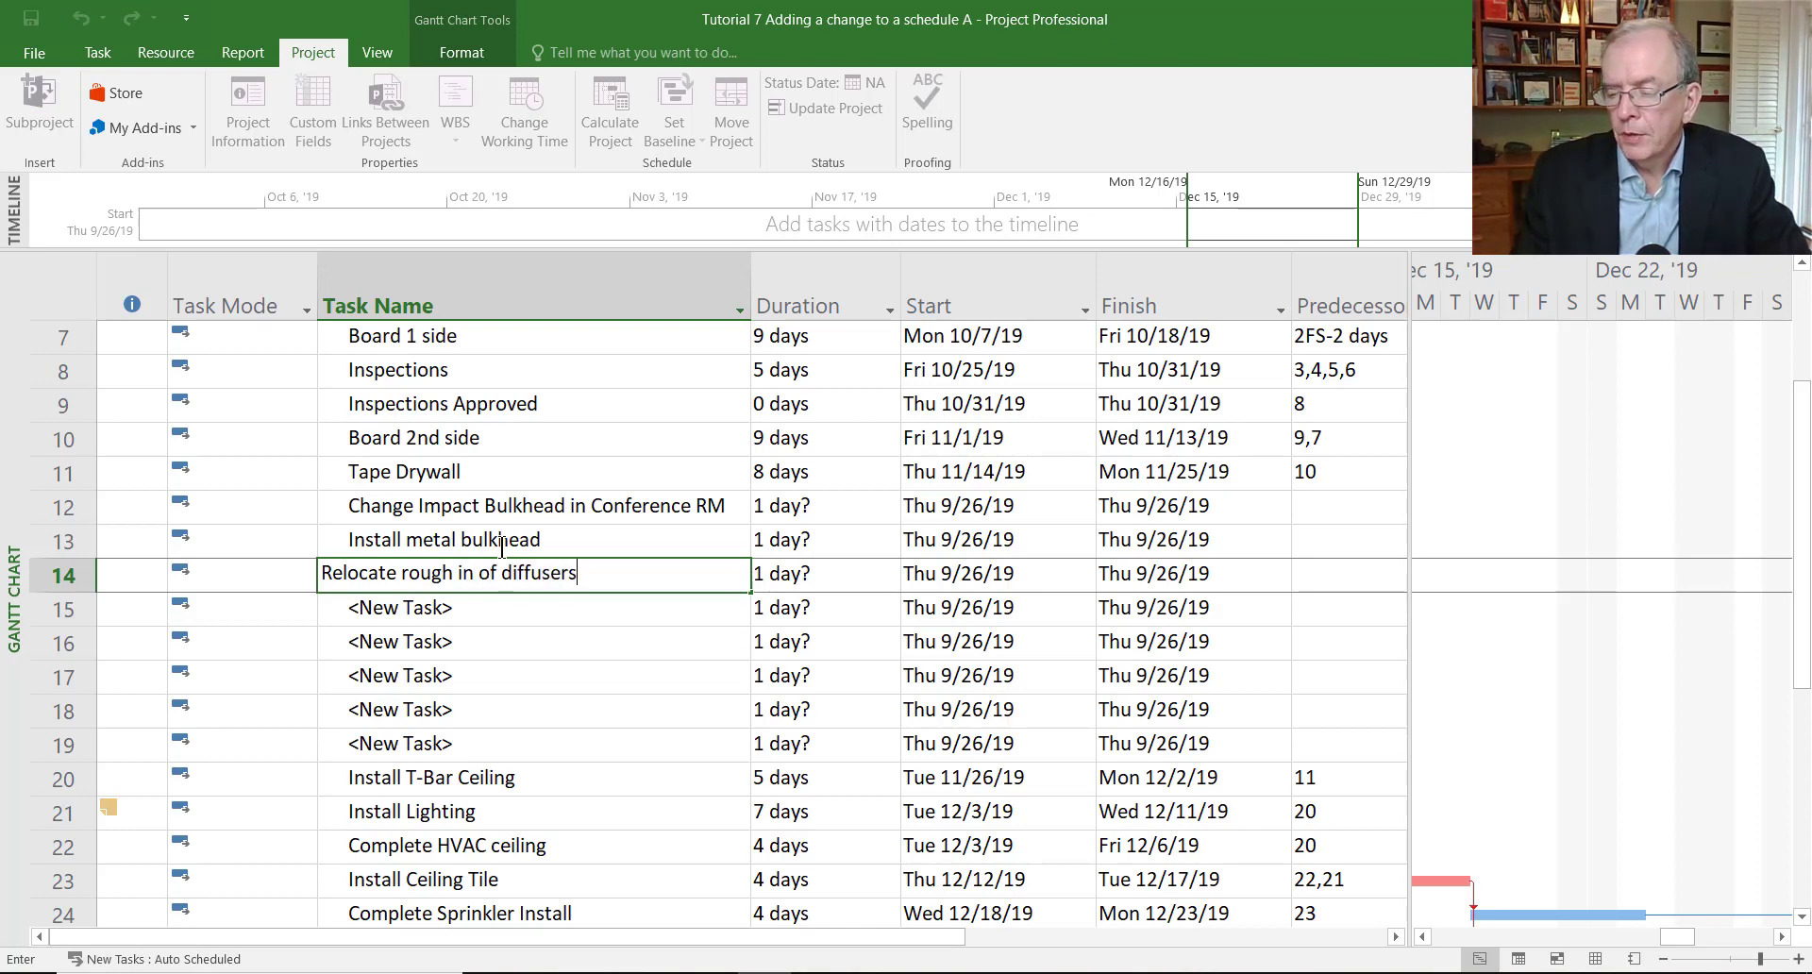
pyautogui.press('Return')
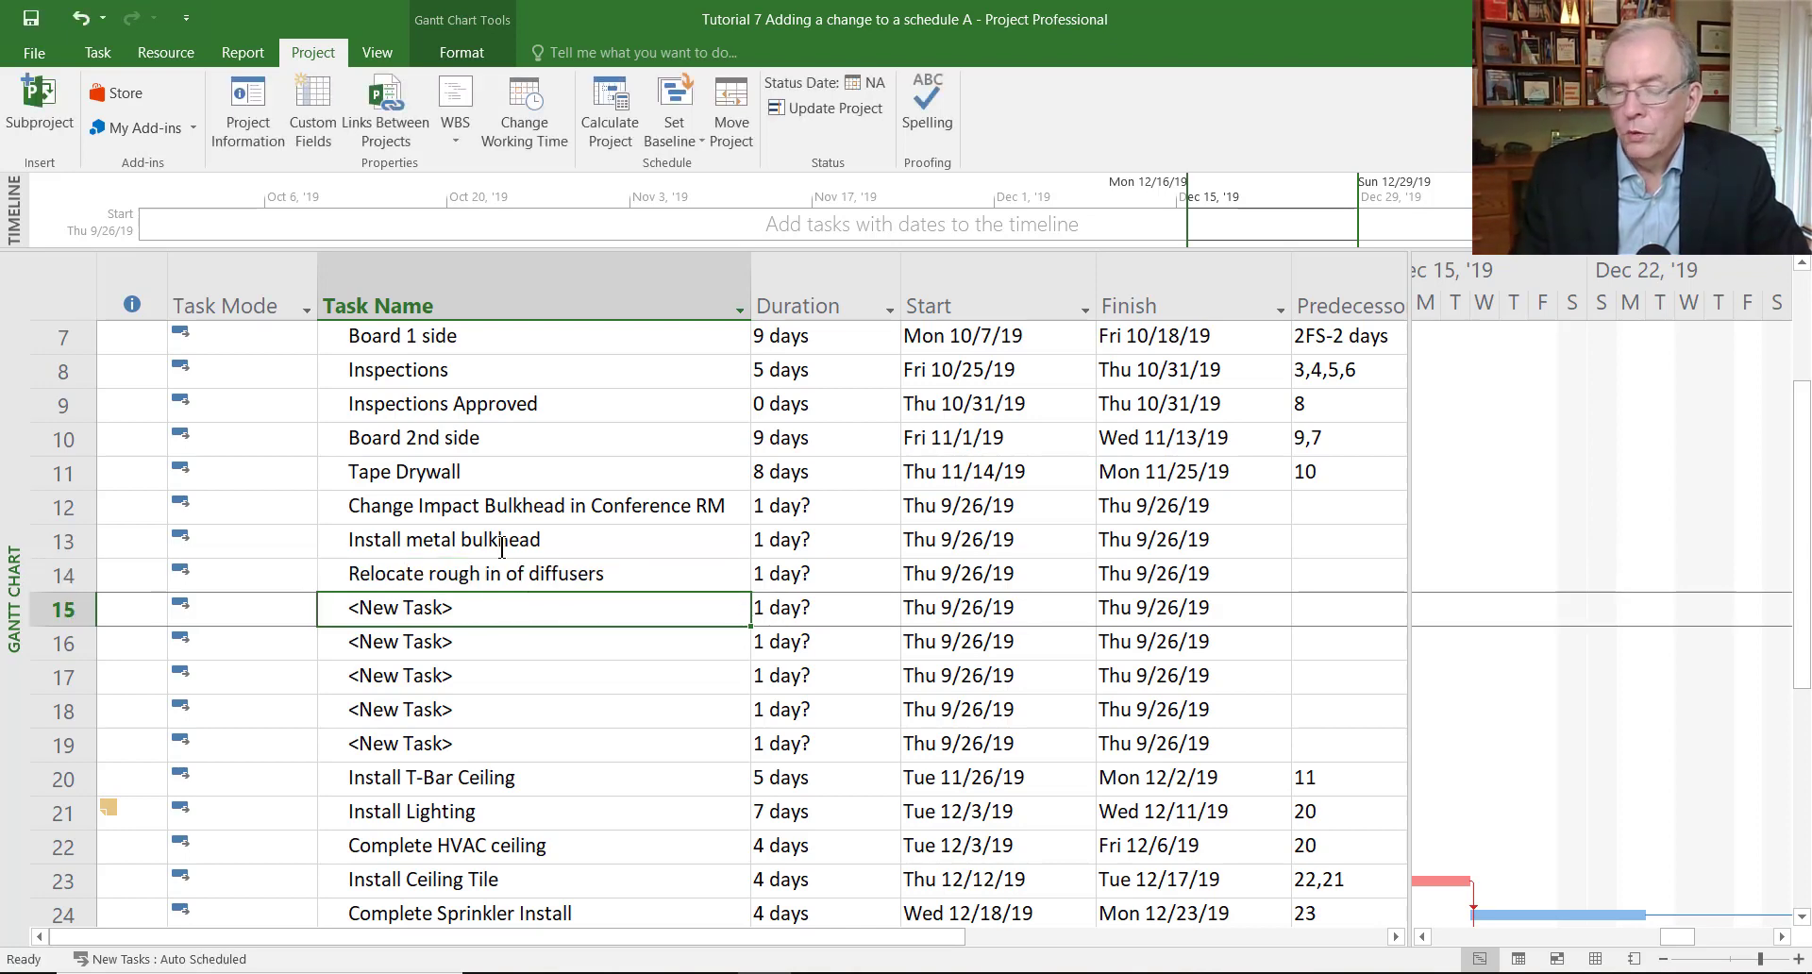
pyautogui.write('Relocat')
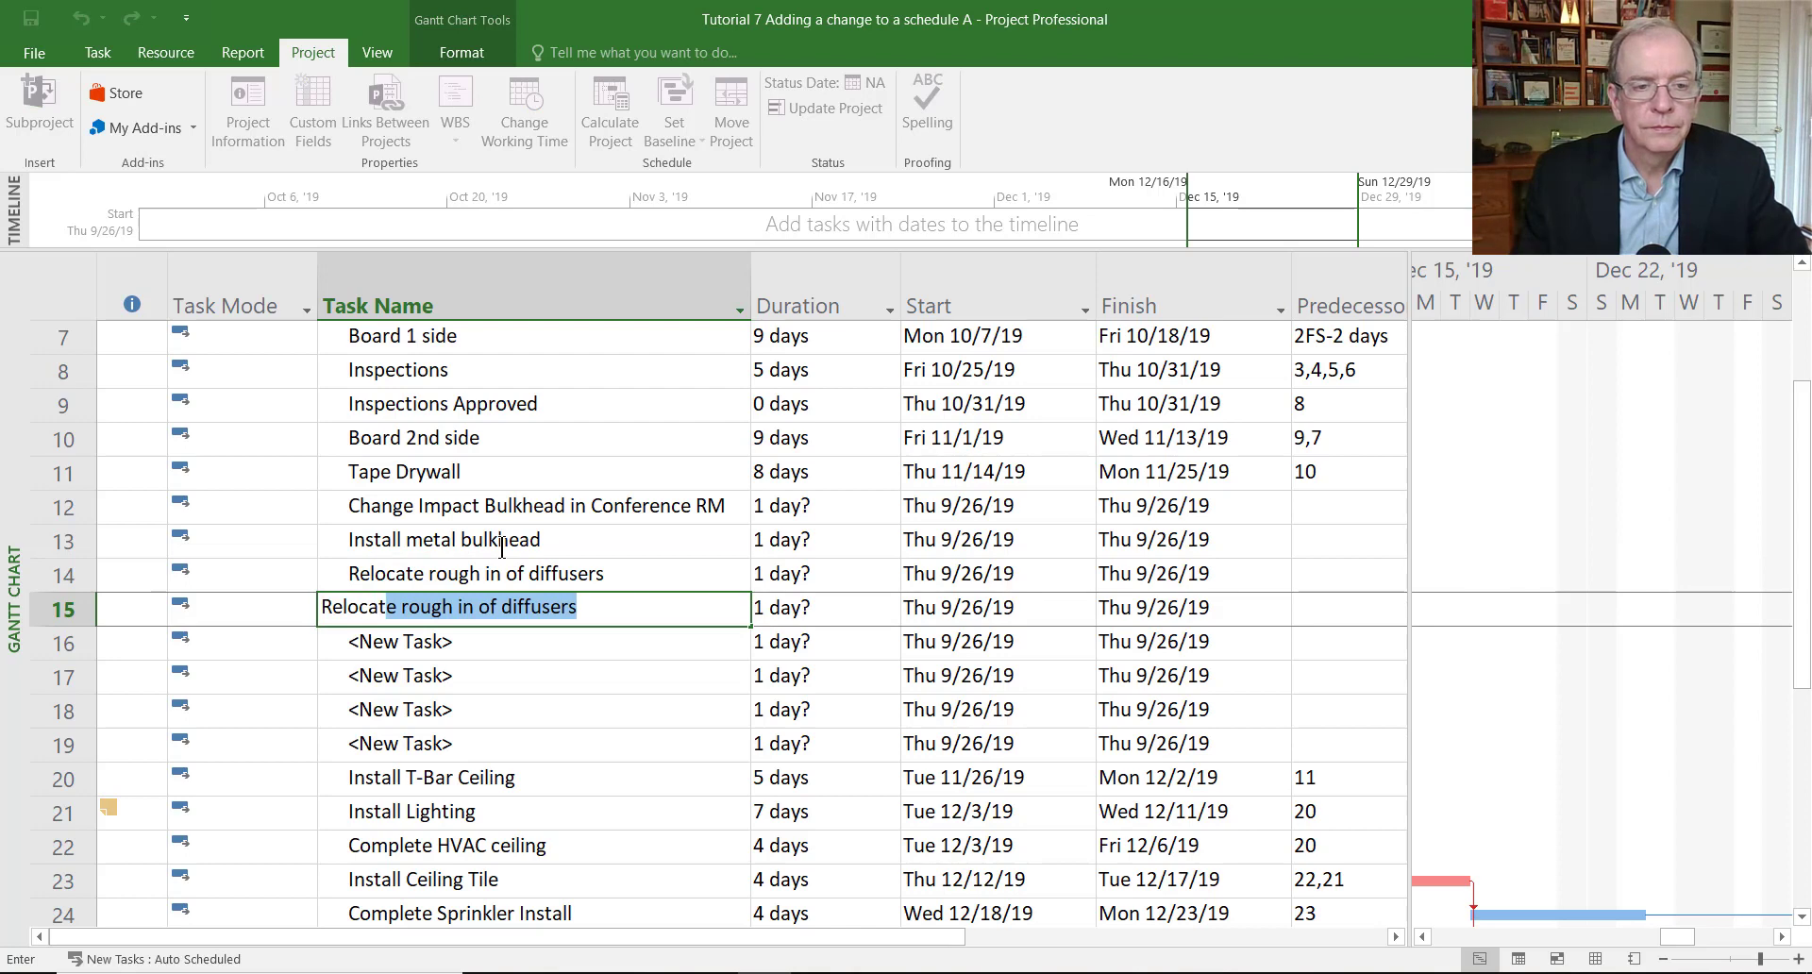
pyautogui.write('e sprin')
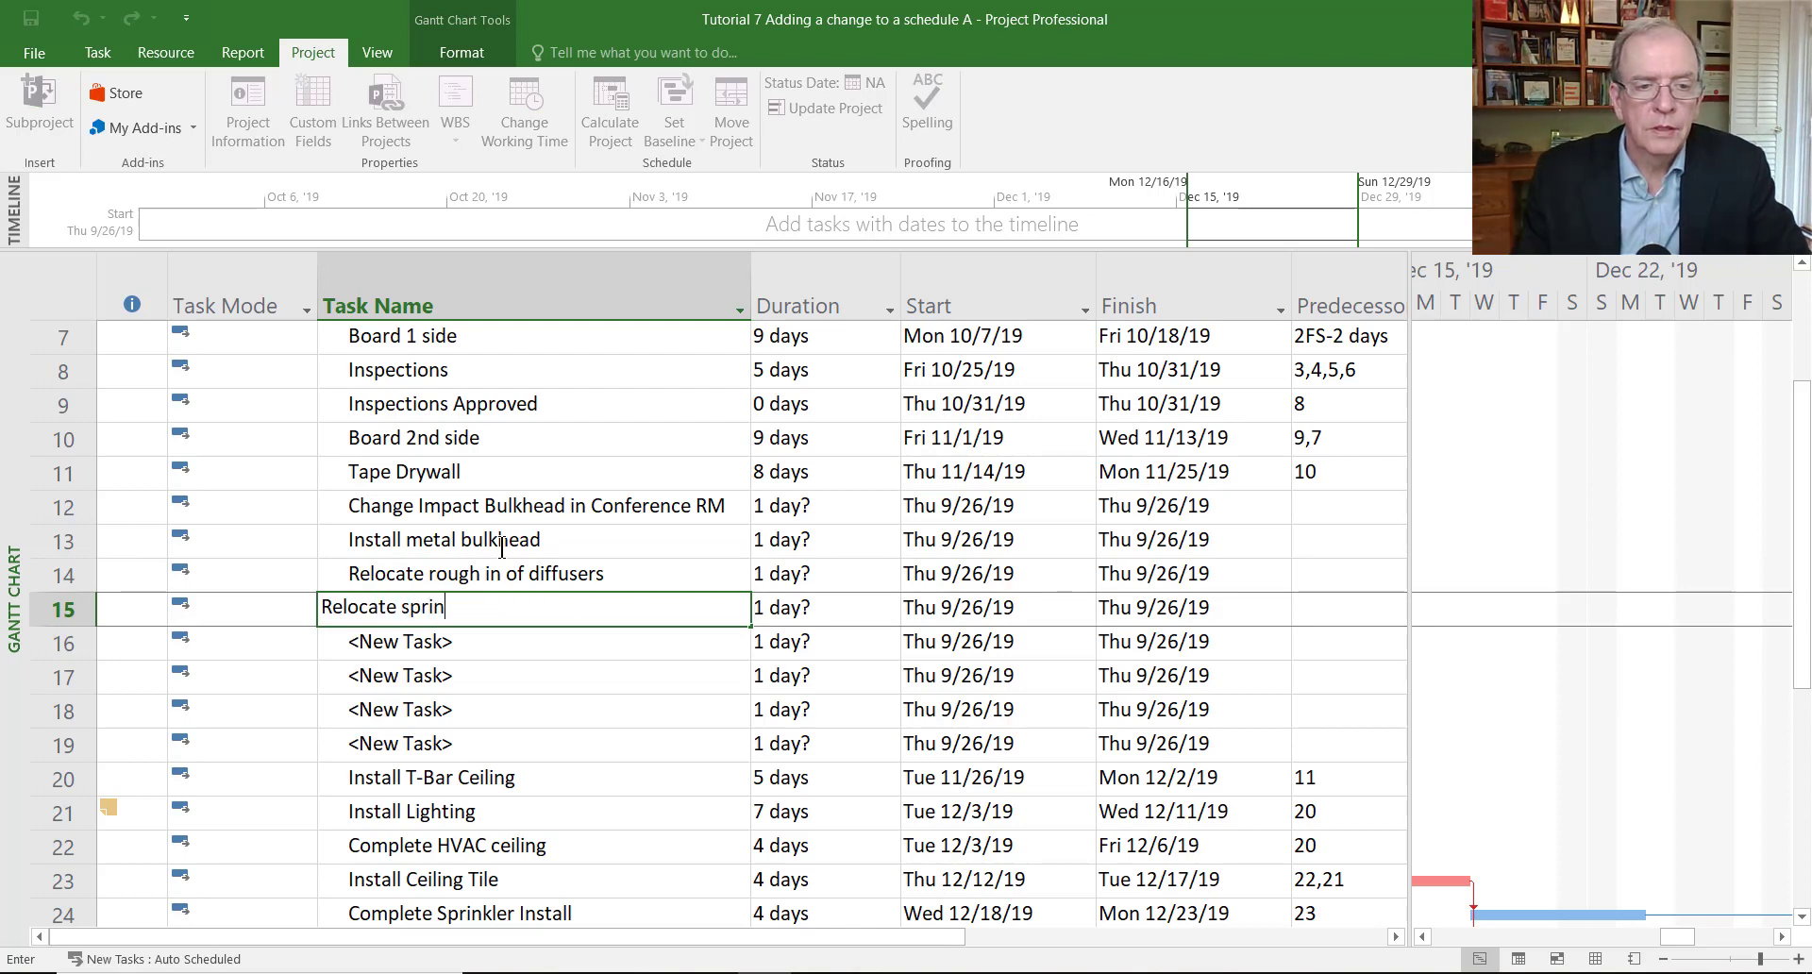
pyautogui.write('klers')
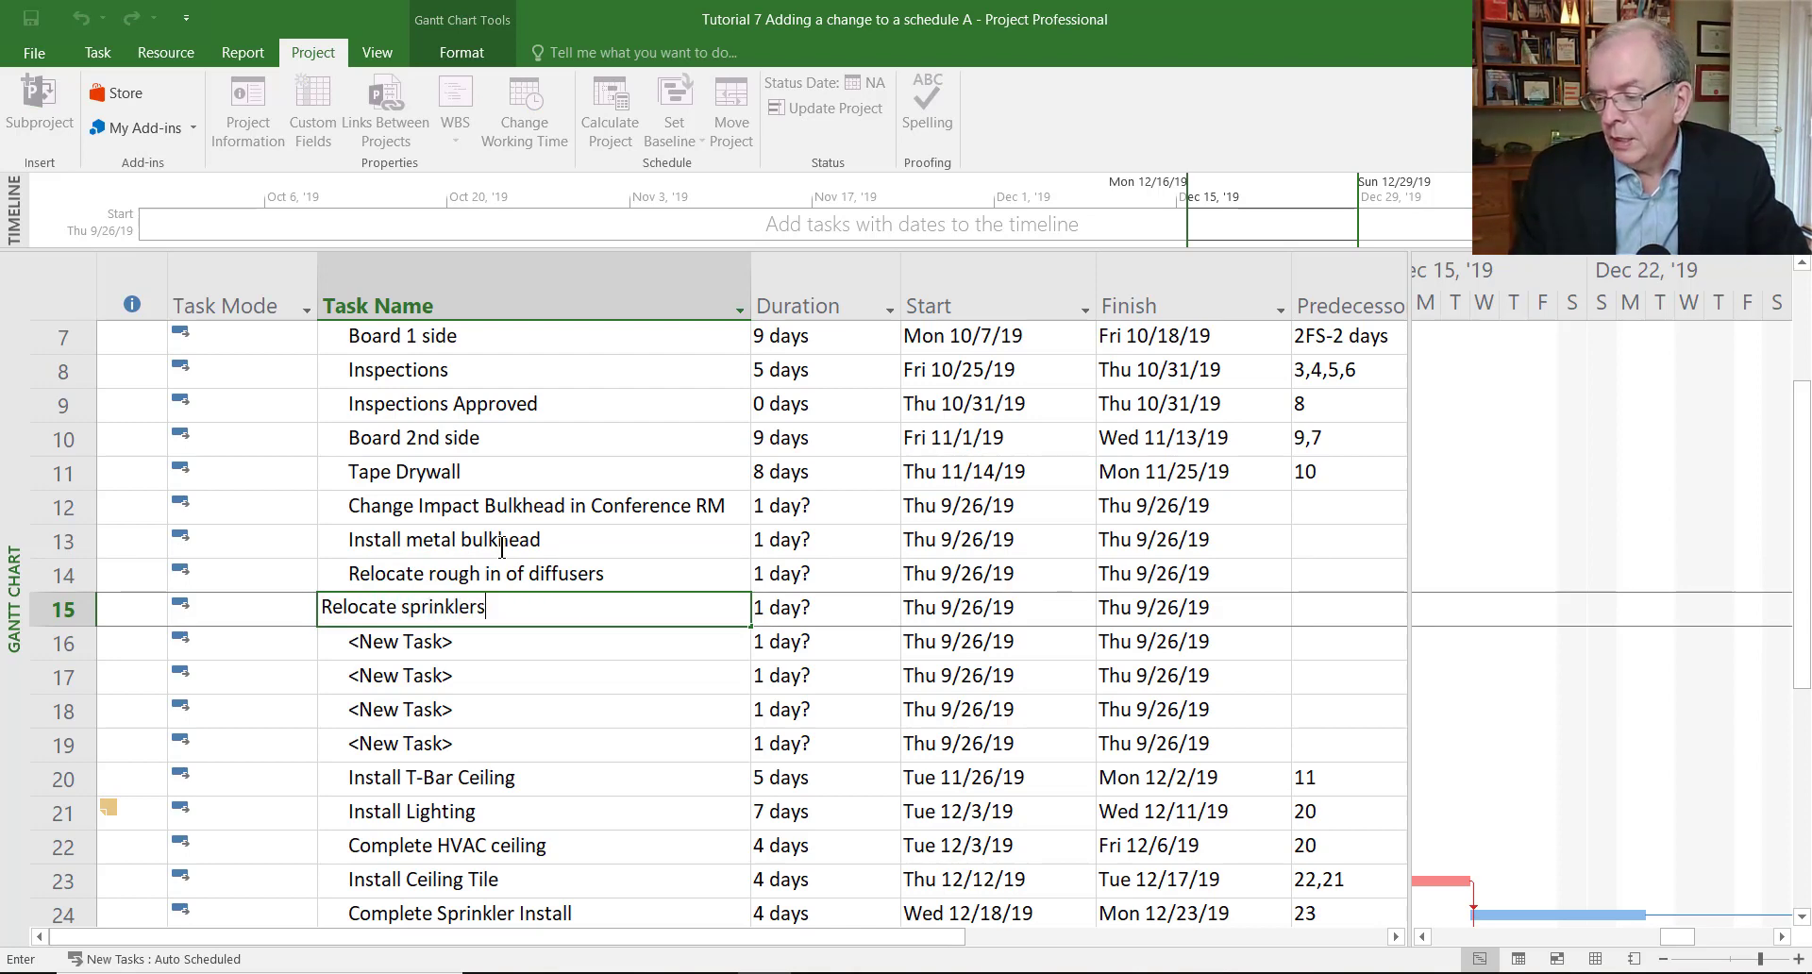
pyautogui.press('Return')
# Name the new task in row 16 "Install new pot lights" and the one in row 17 "Inspections".
pyautogui.write('I')
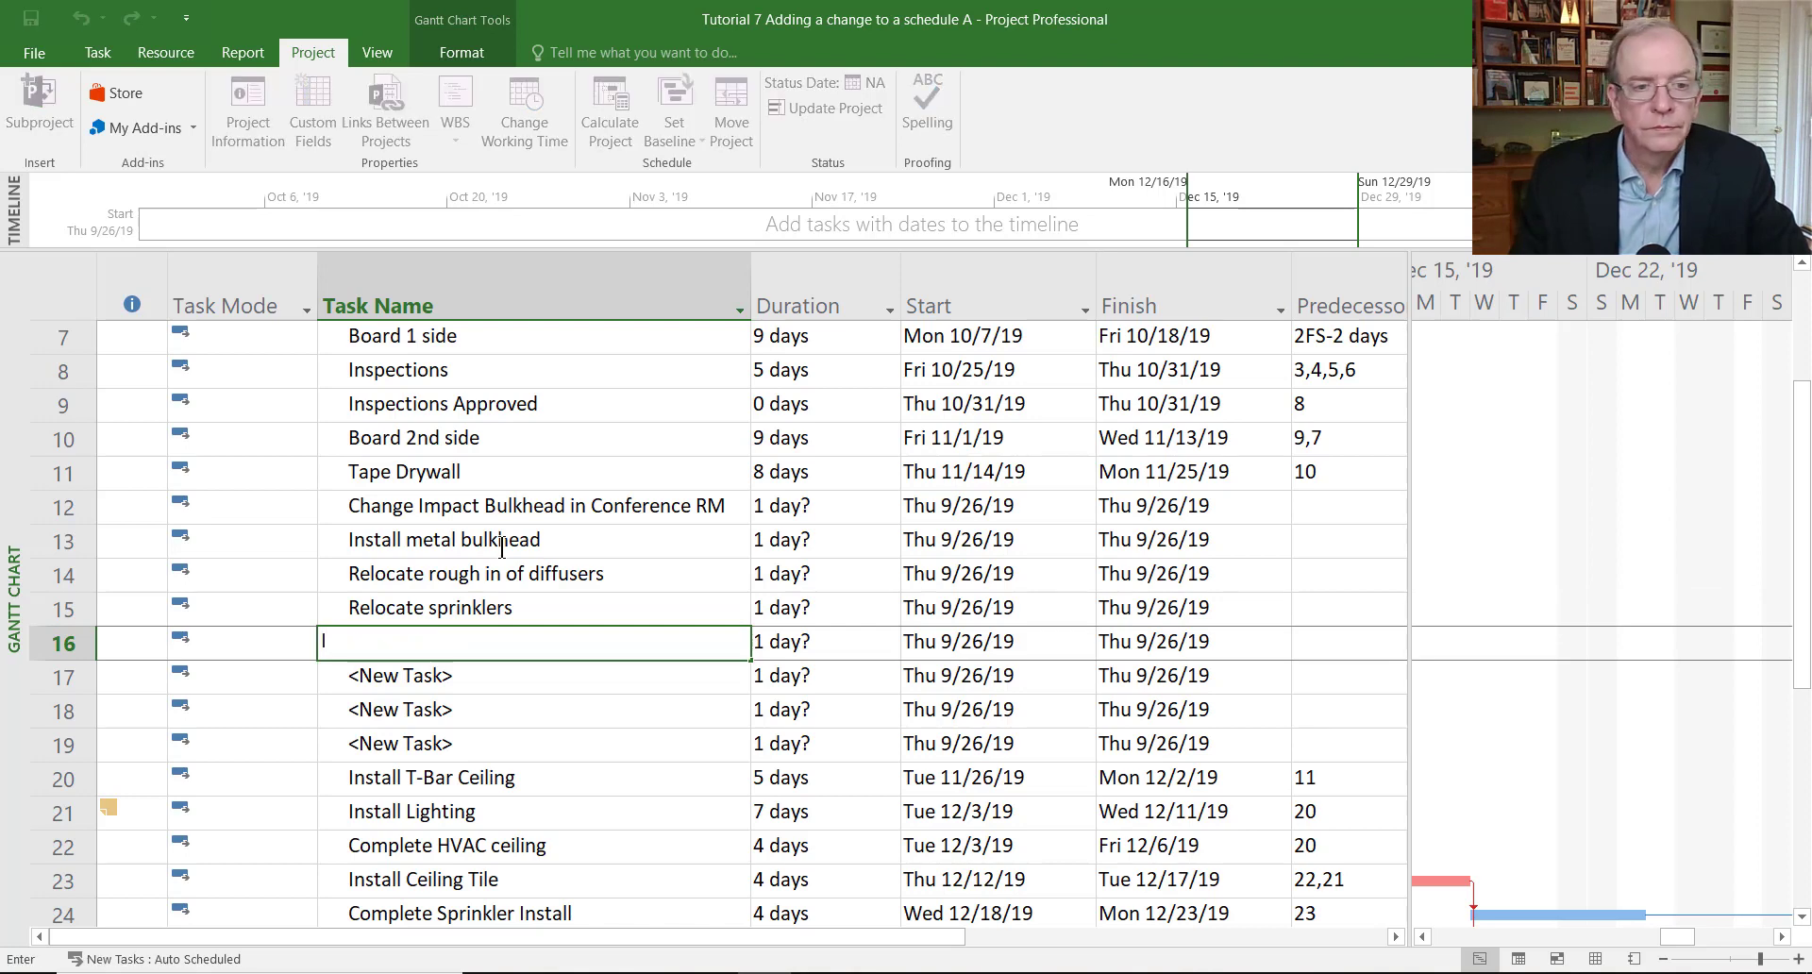
pyautogui.write('nstall ')
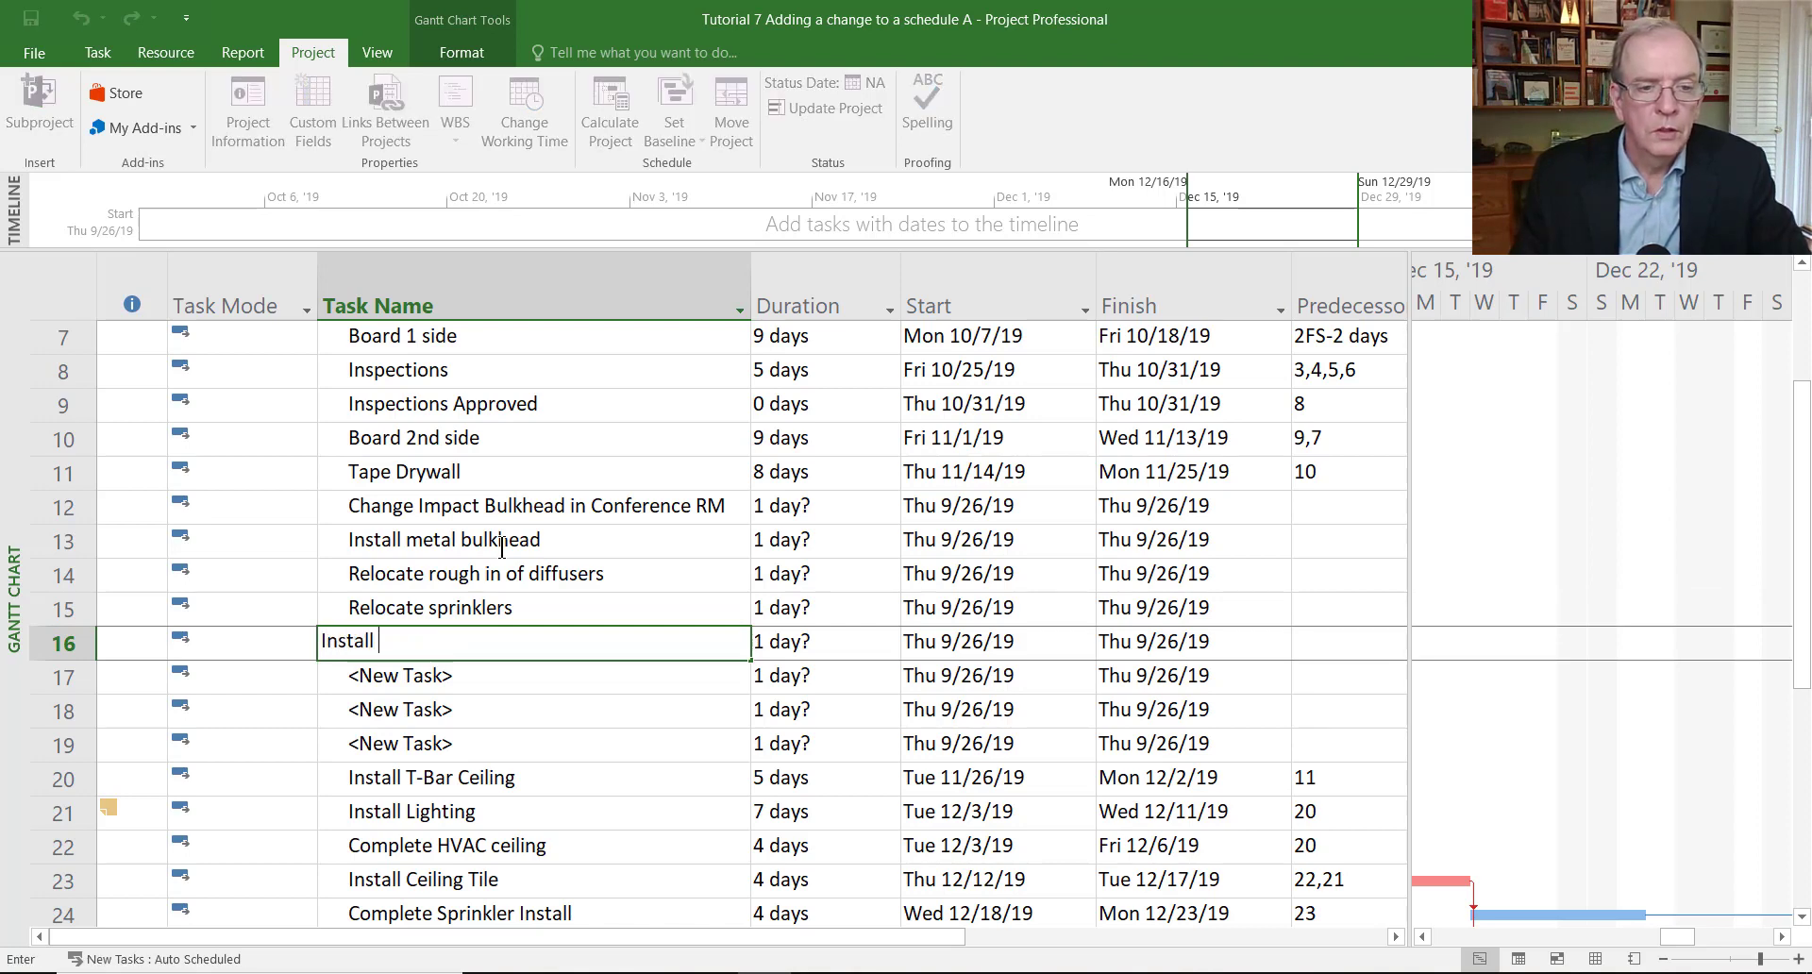
pyautogui.write('new pot')
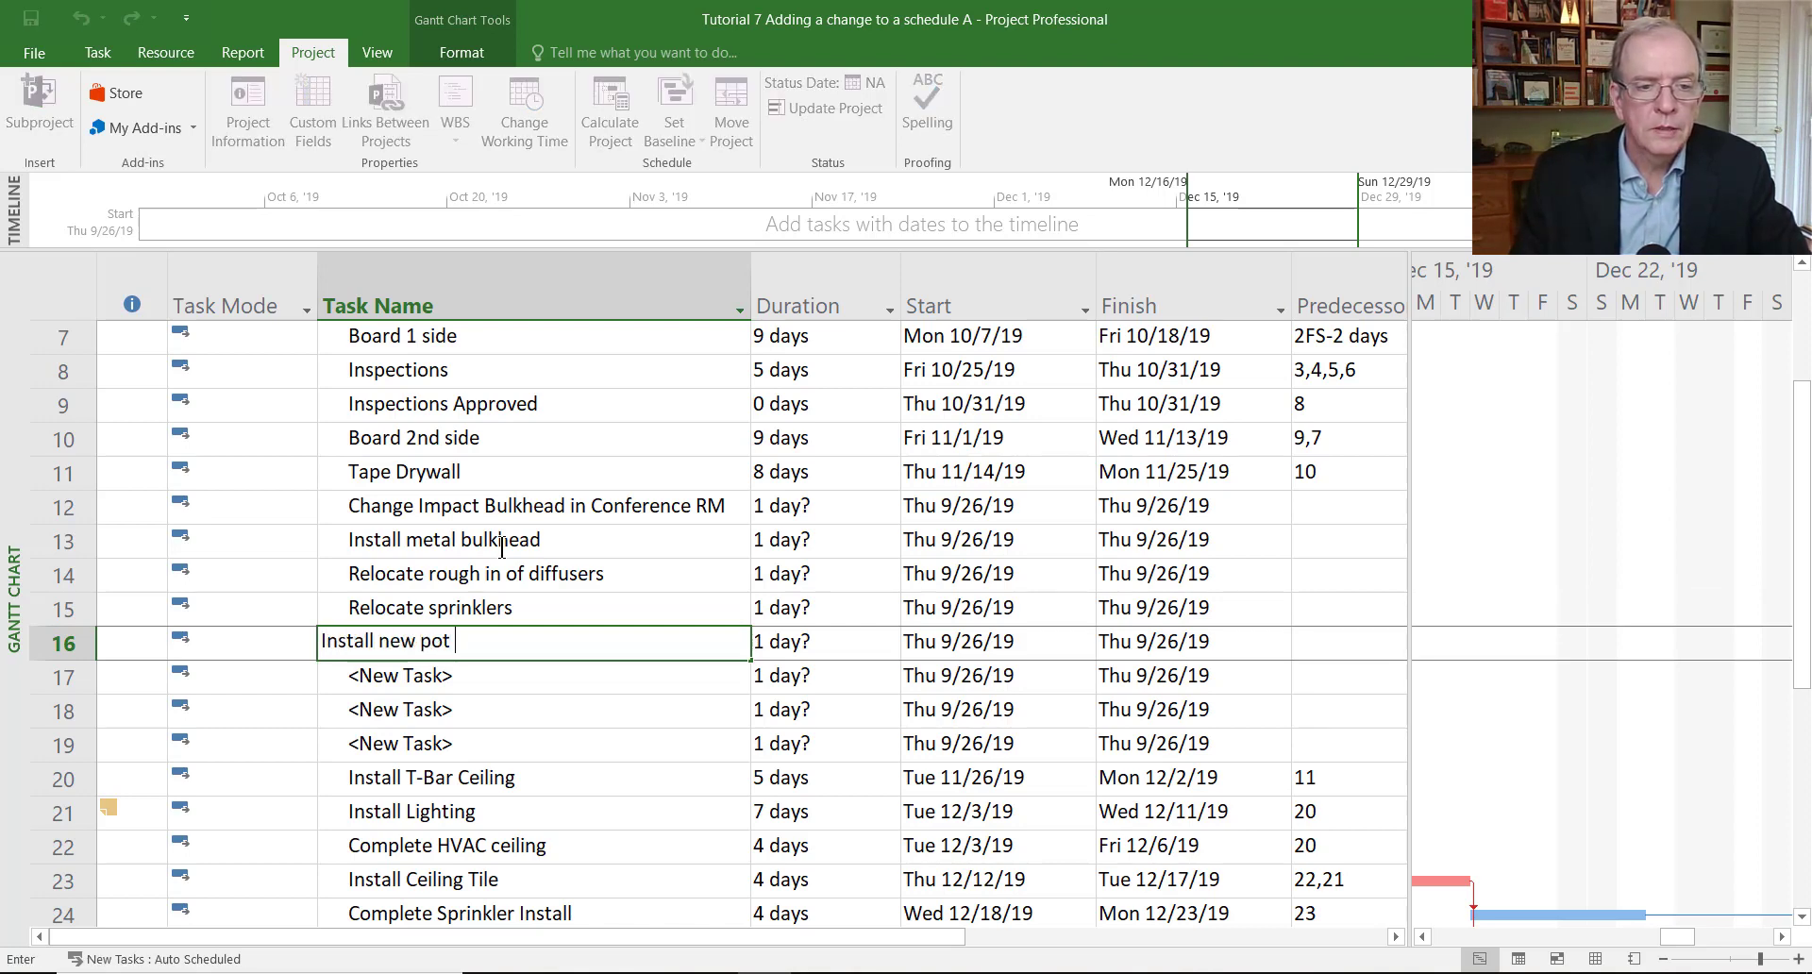
pyautogui.write(' lights')
pyautogui.press('Return')
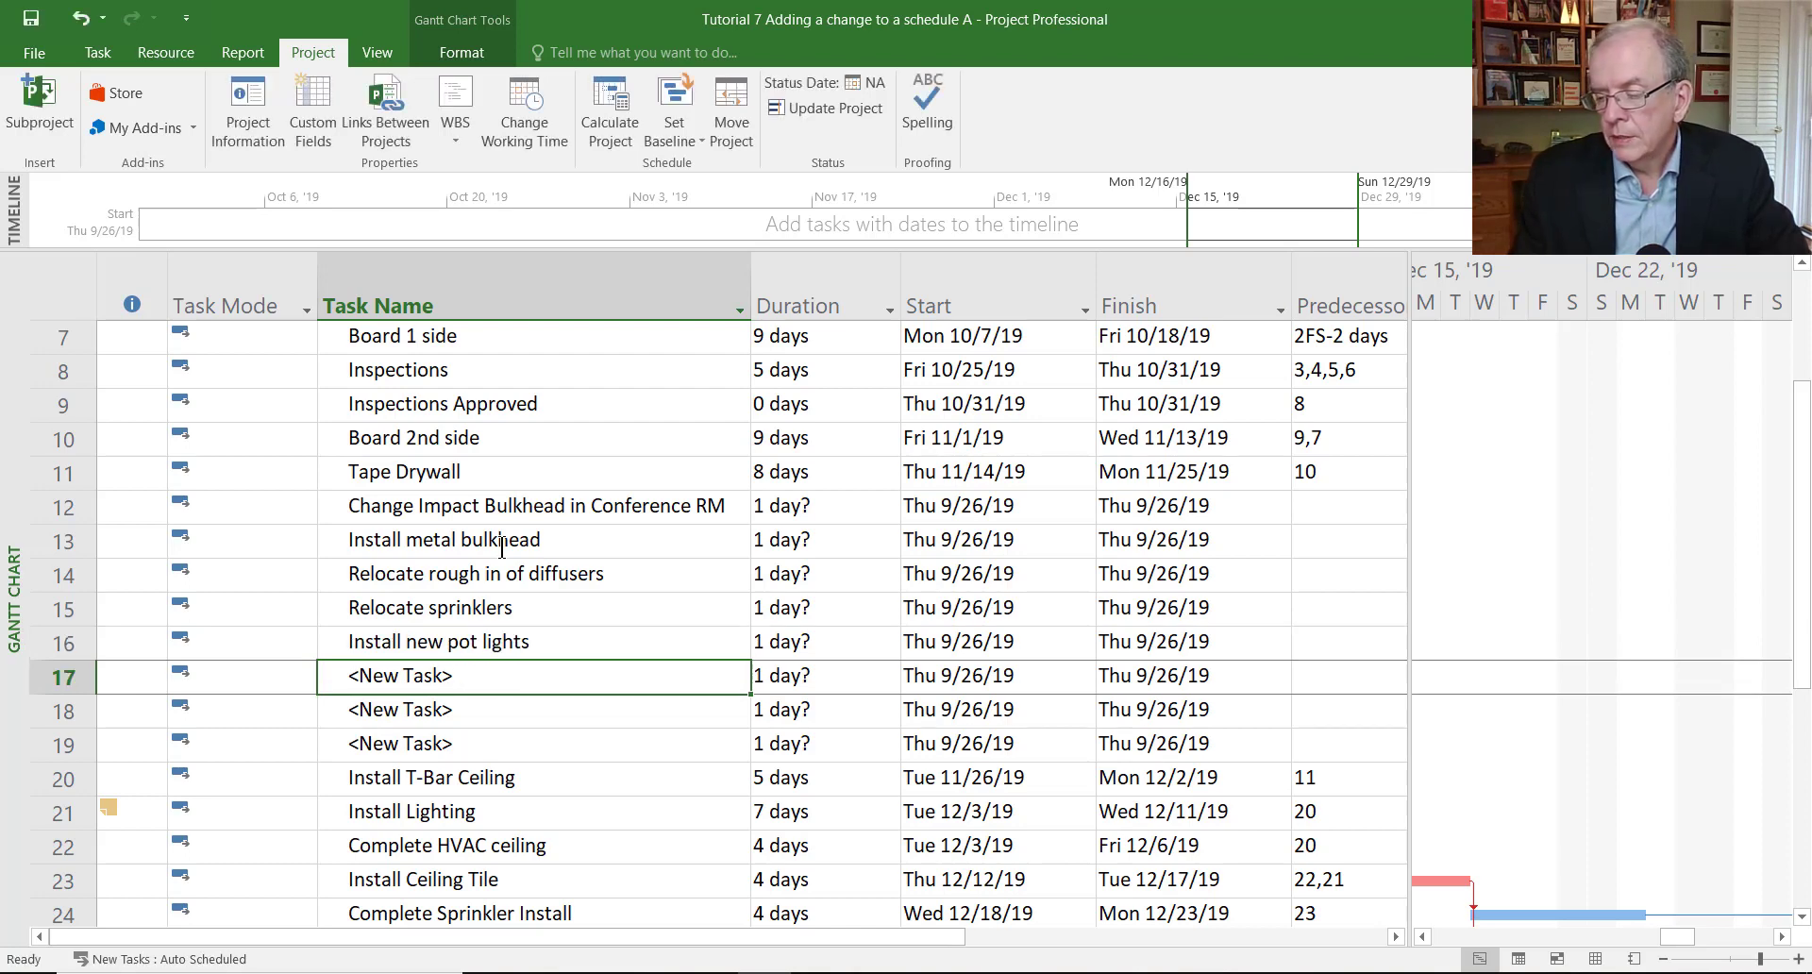
pyautogui.write('Ins')
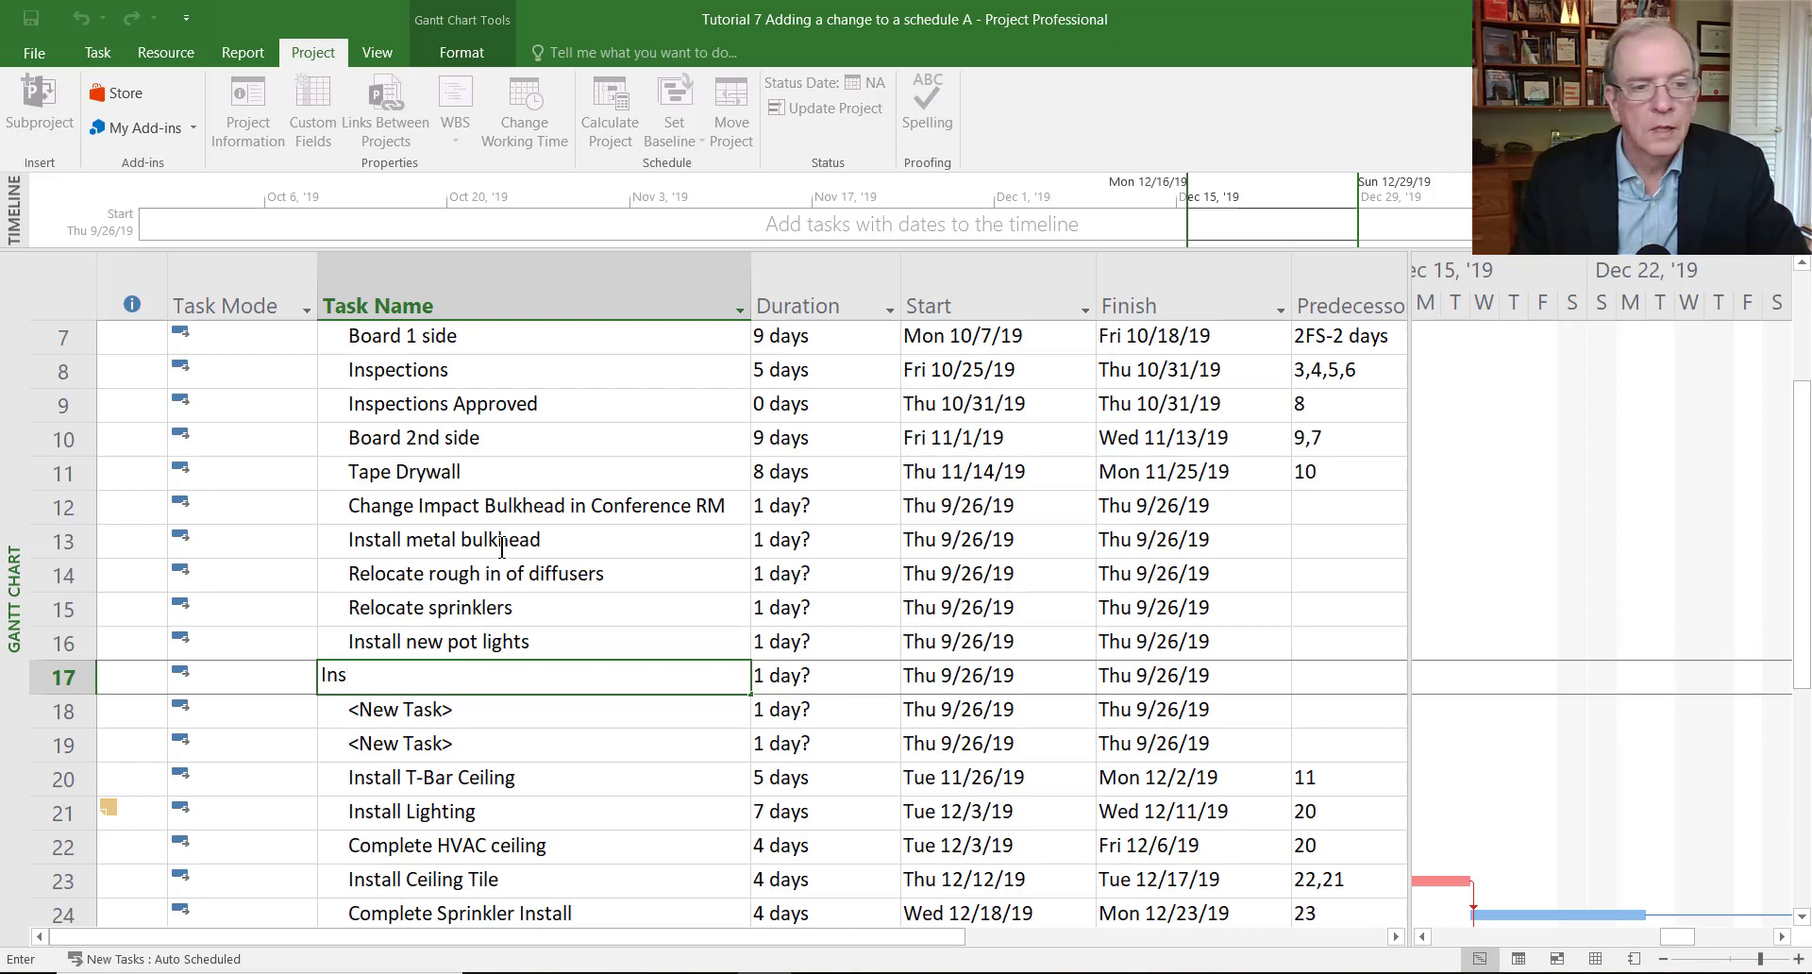
pyautogui.write('pections')
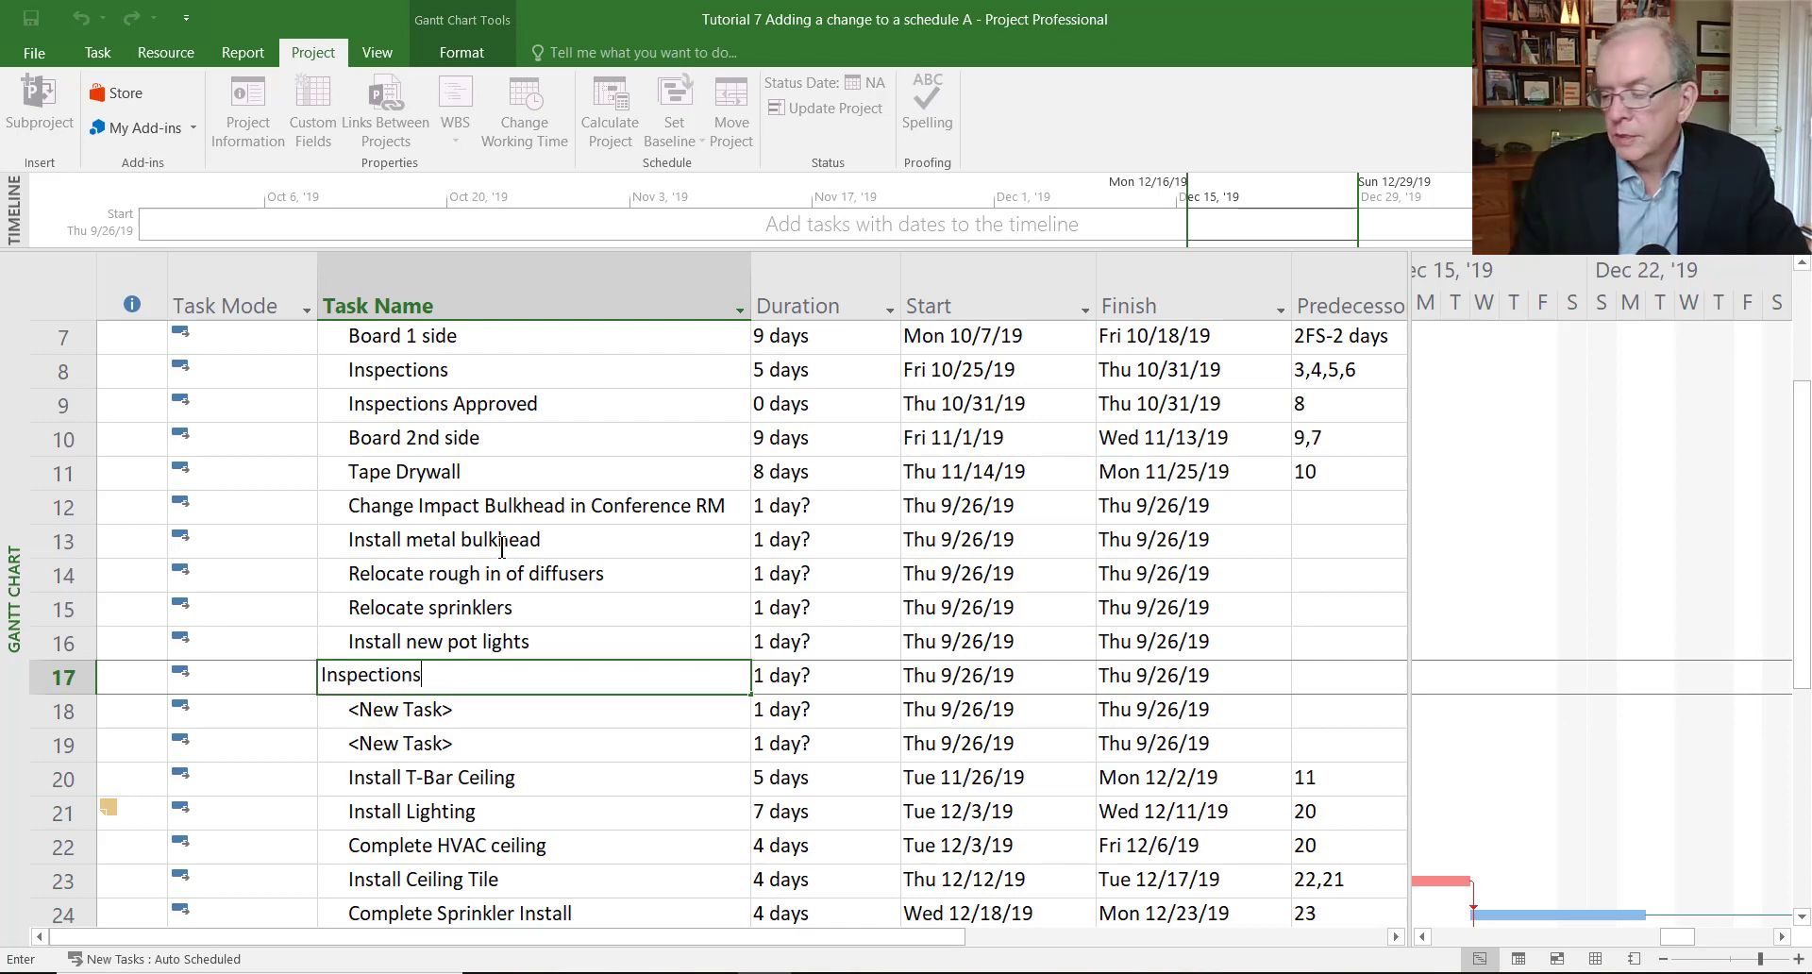
pyautogui.press('Return')
# Name the new task in row 18 "Install drywall on bulkhead" and the one in row 19 "Tape drywall bulkhead".
pyautogui.write('Ins')
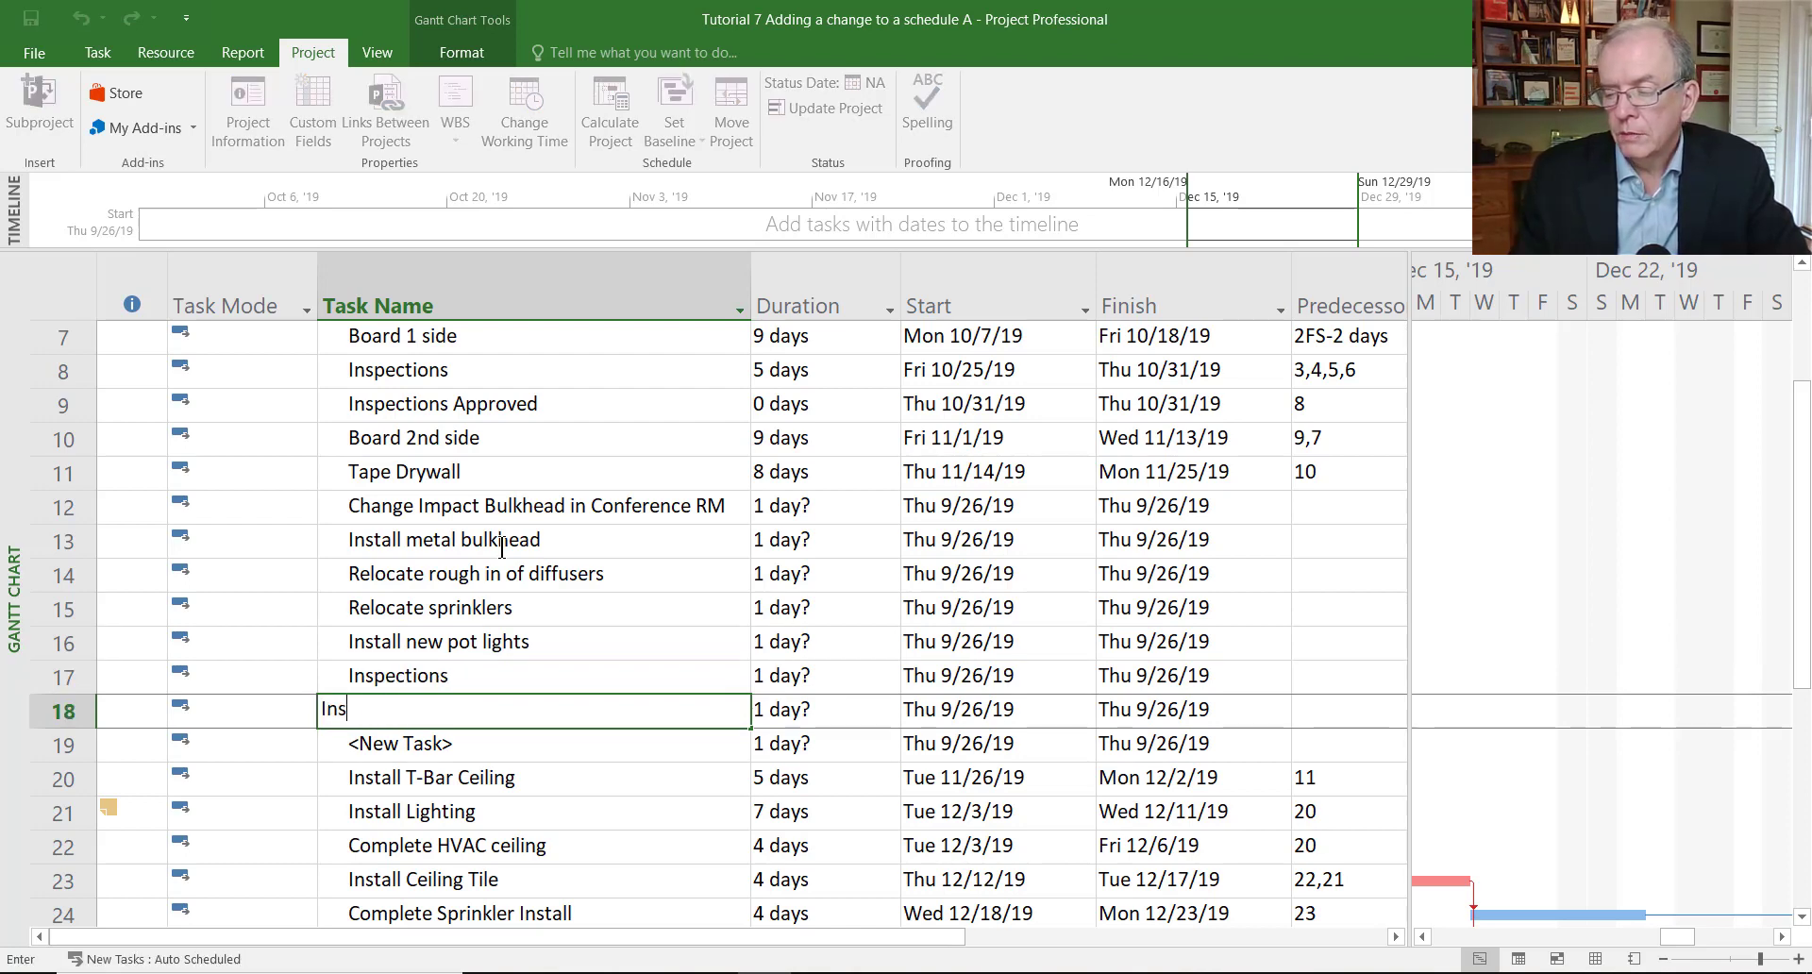
pyautogui.write('tall drywa')
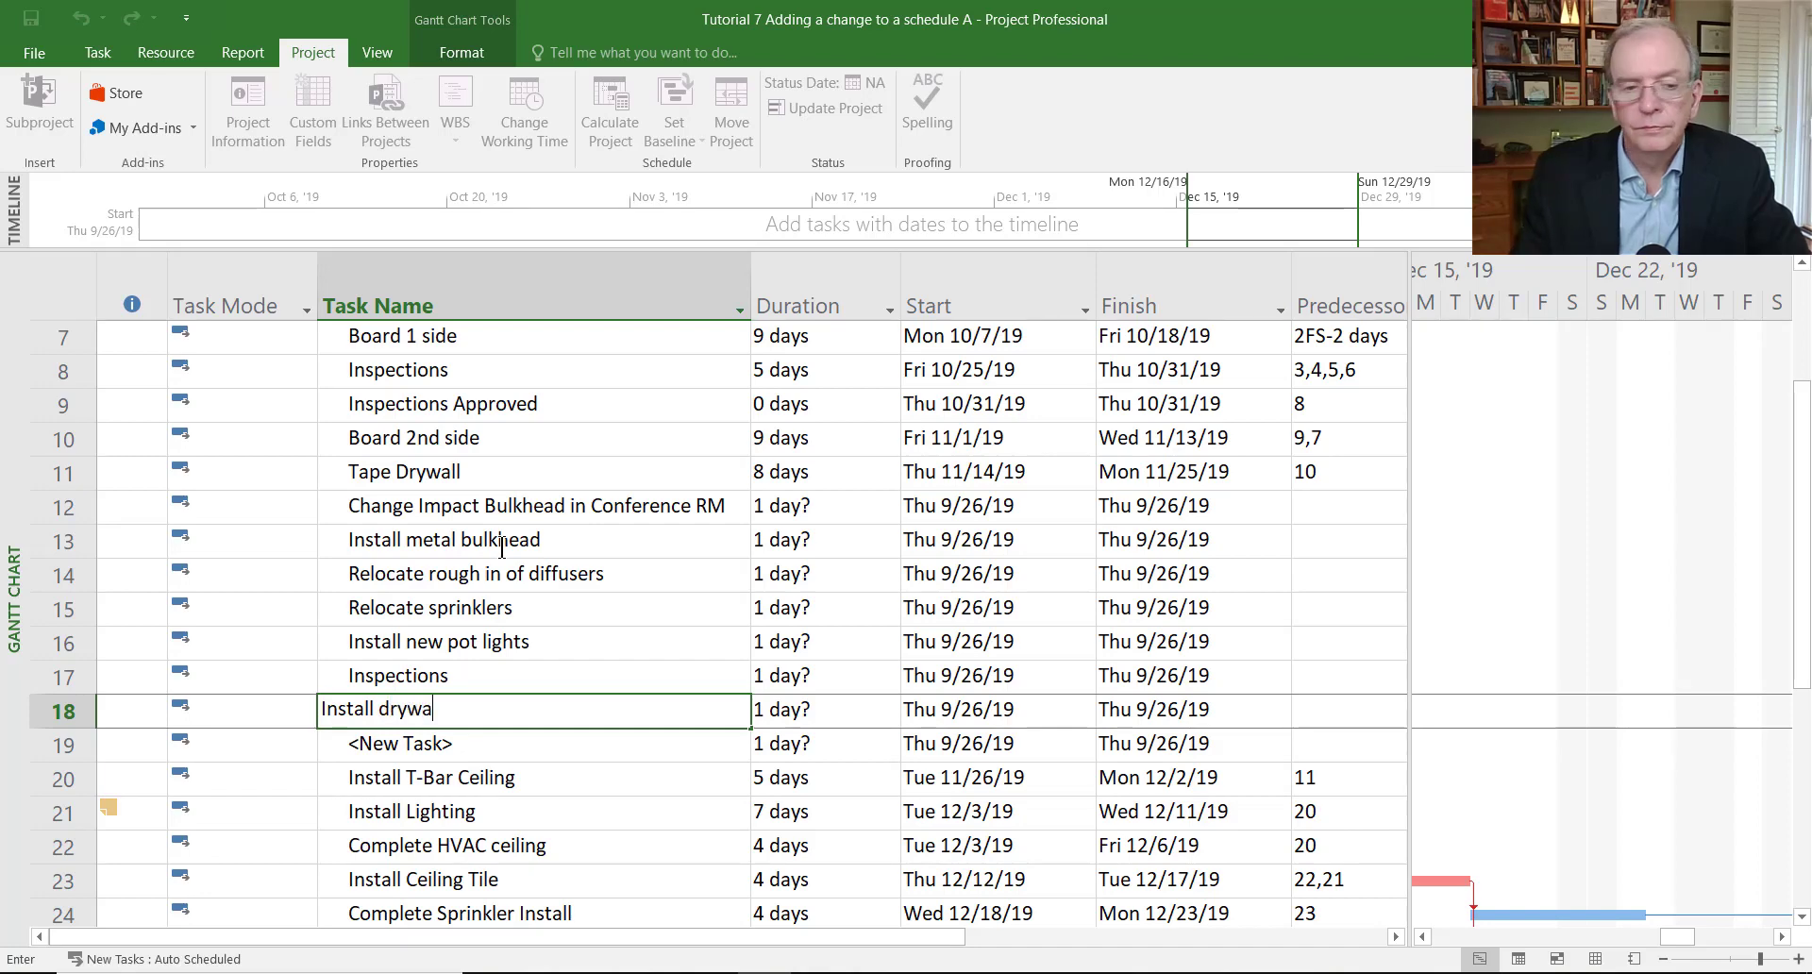
pyautogui.write('ll on bu')
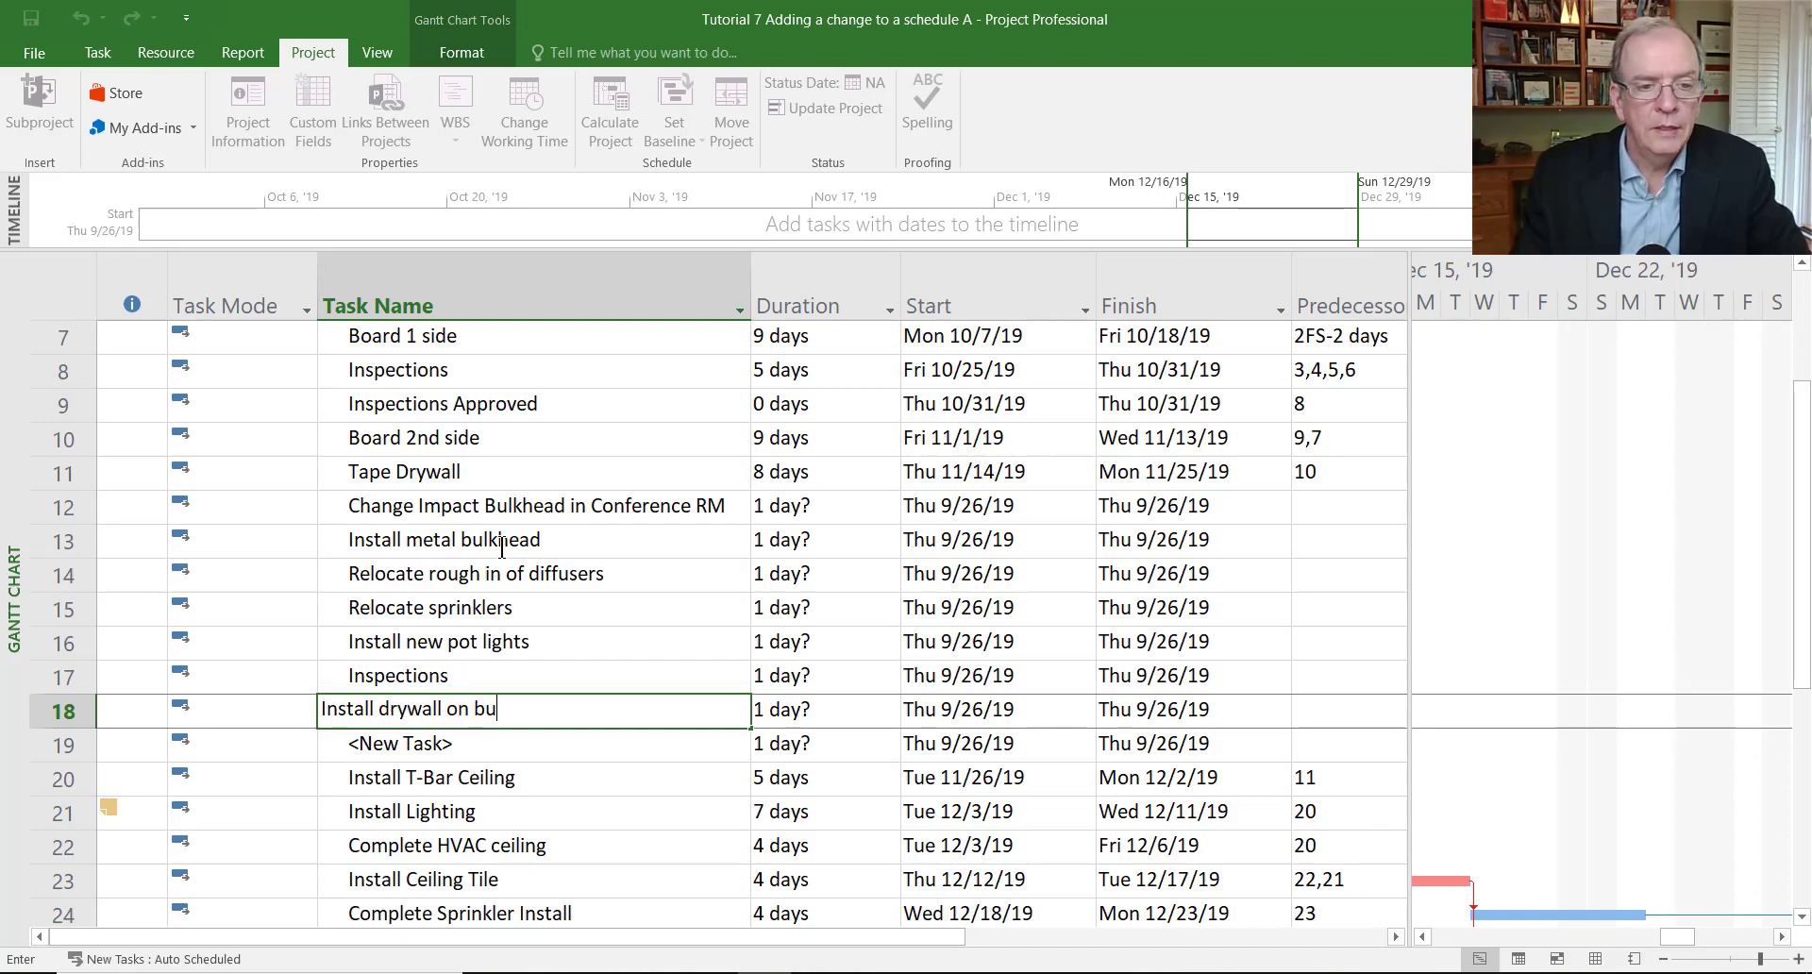
pyautogui.write('lkhead')
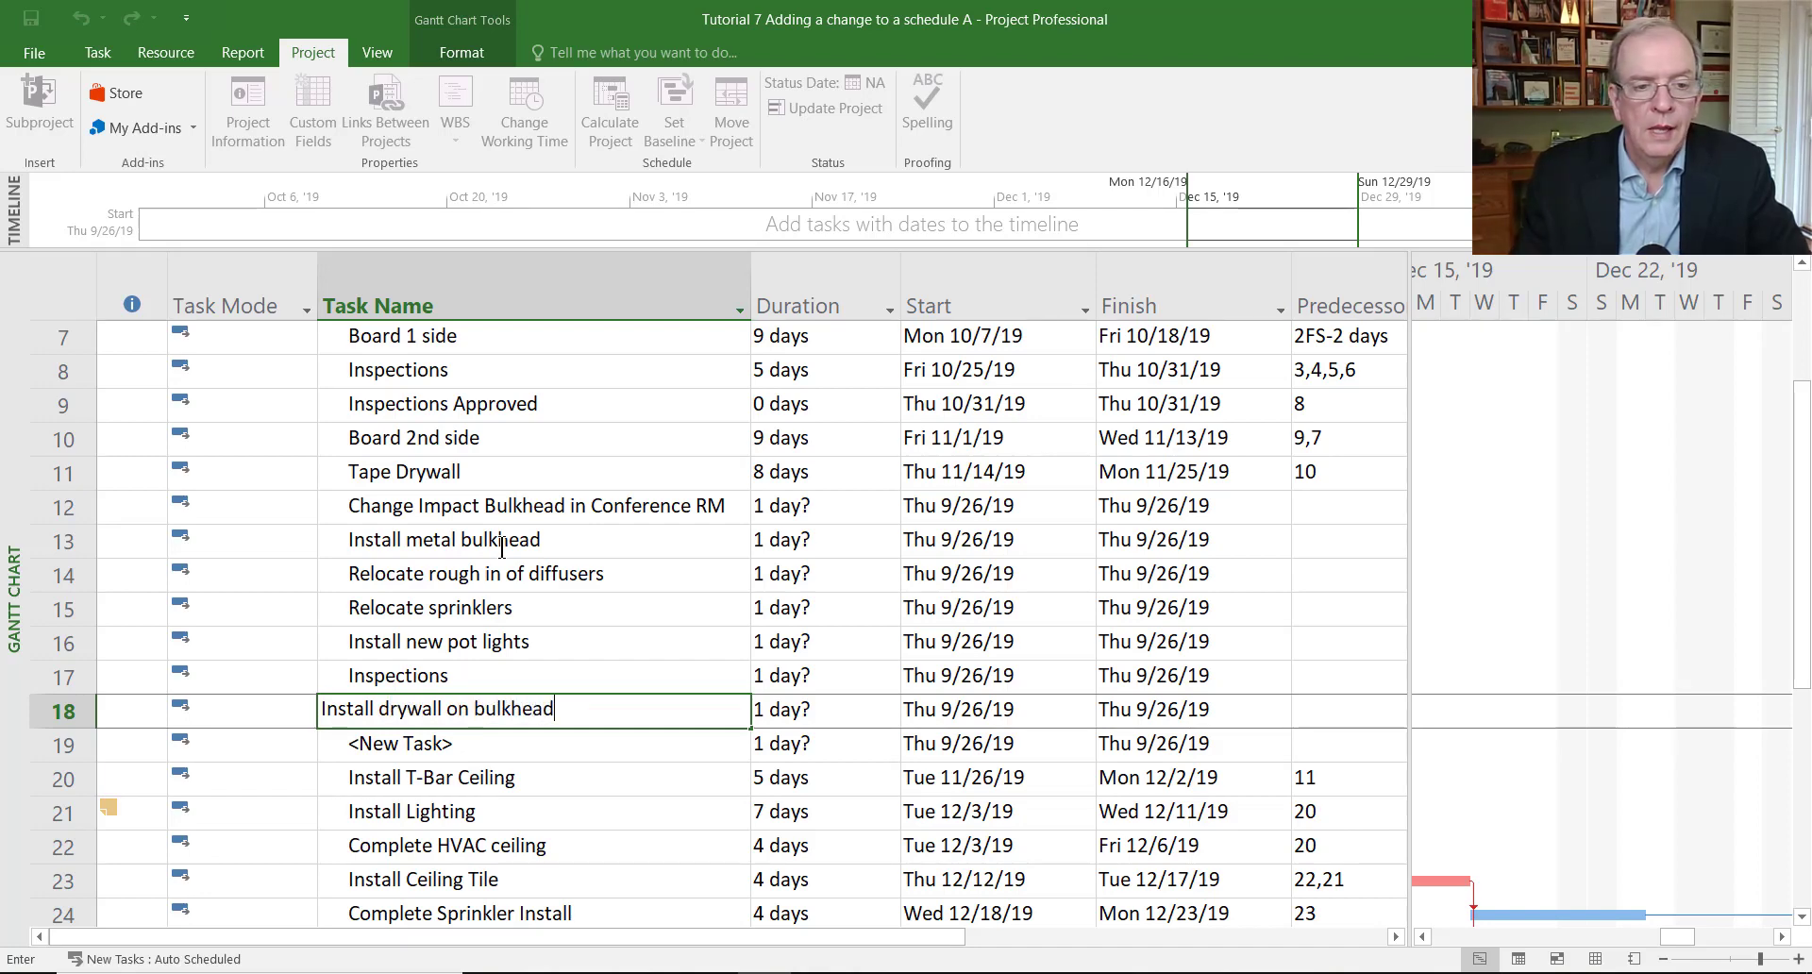
pyautogui.press('Return')
pyautogui.write('Tape ')
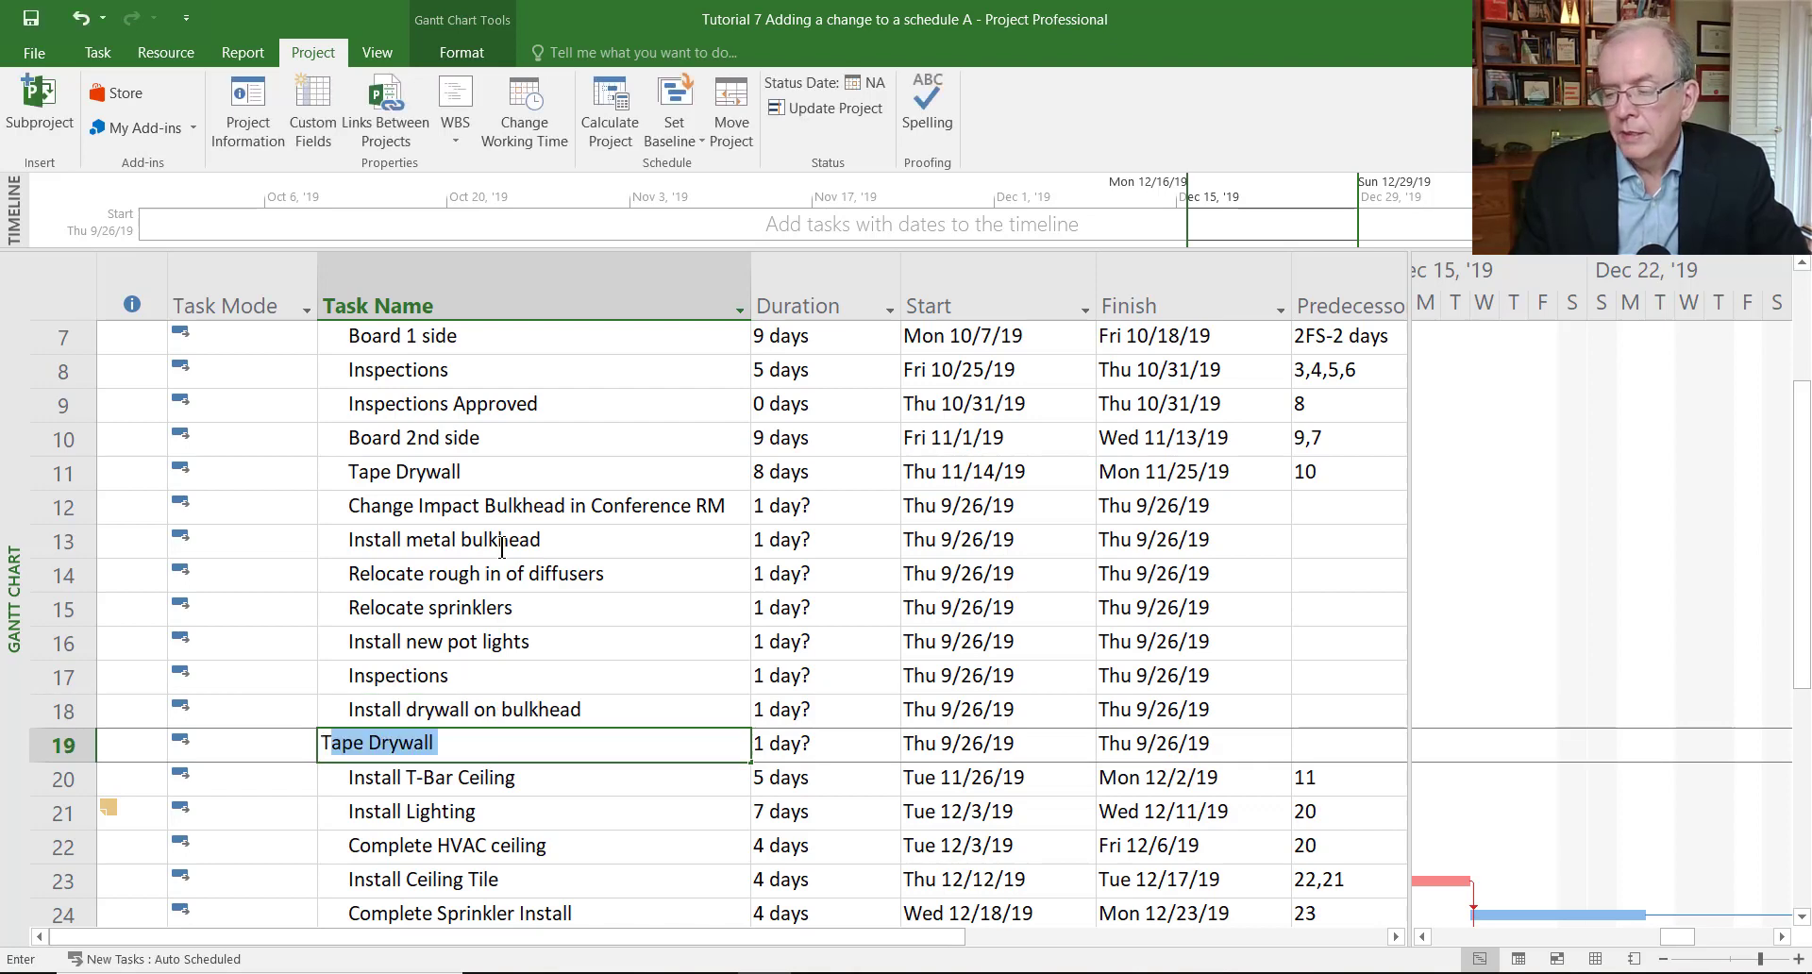
pyautogui.write('dr')
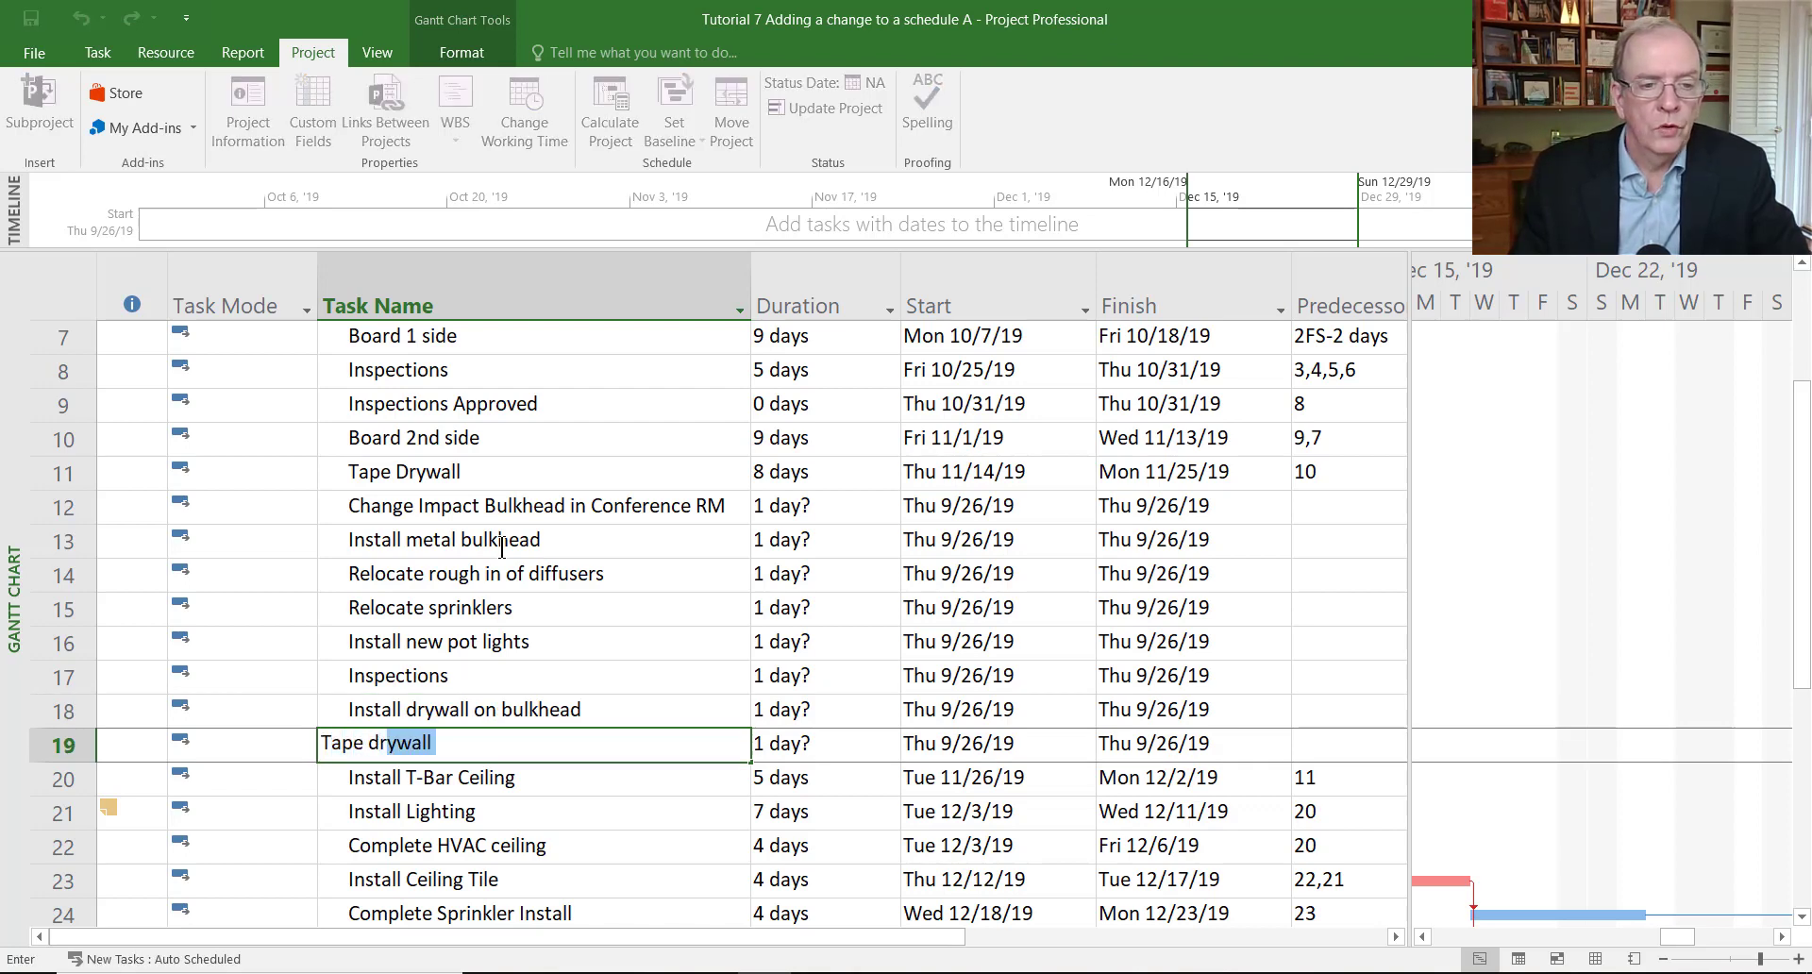
pyautogui.write('ywall bu')
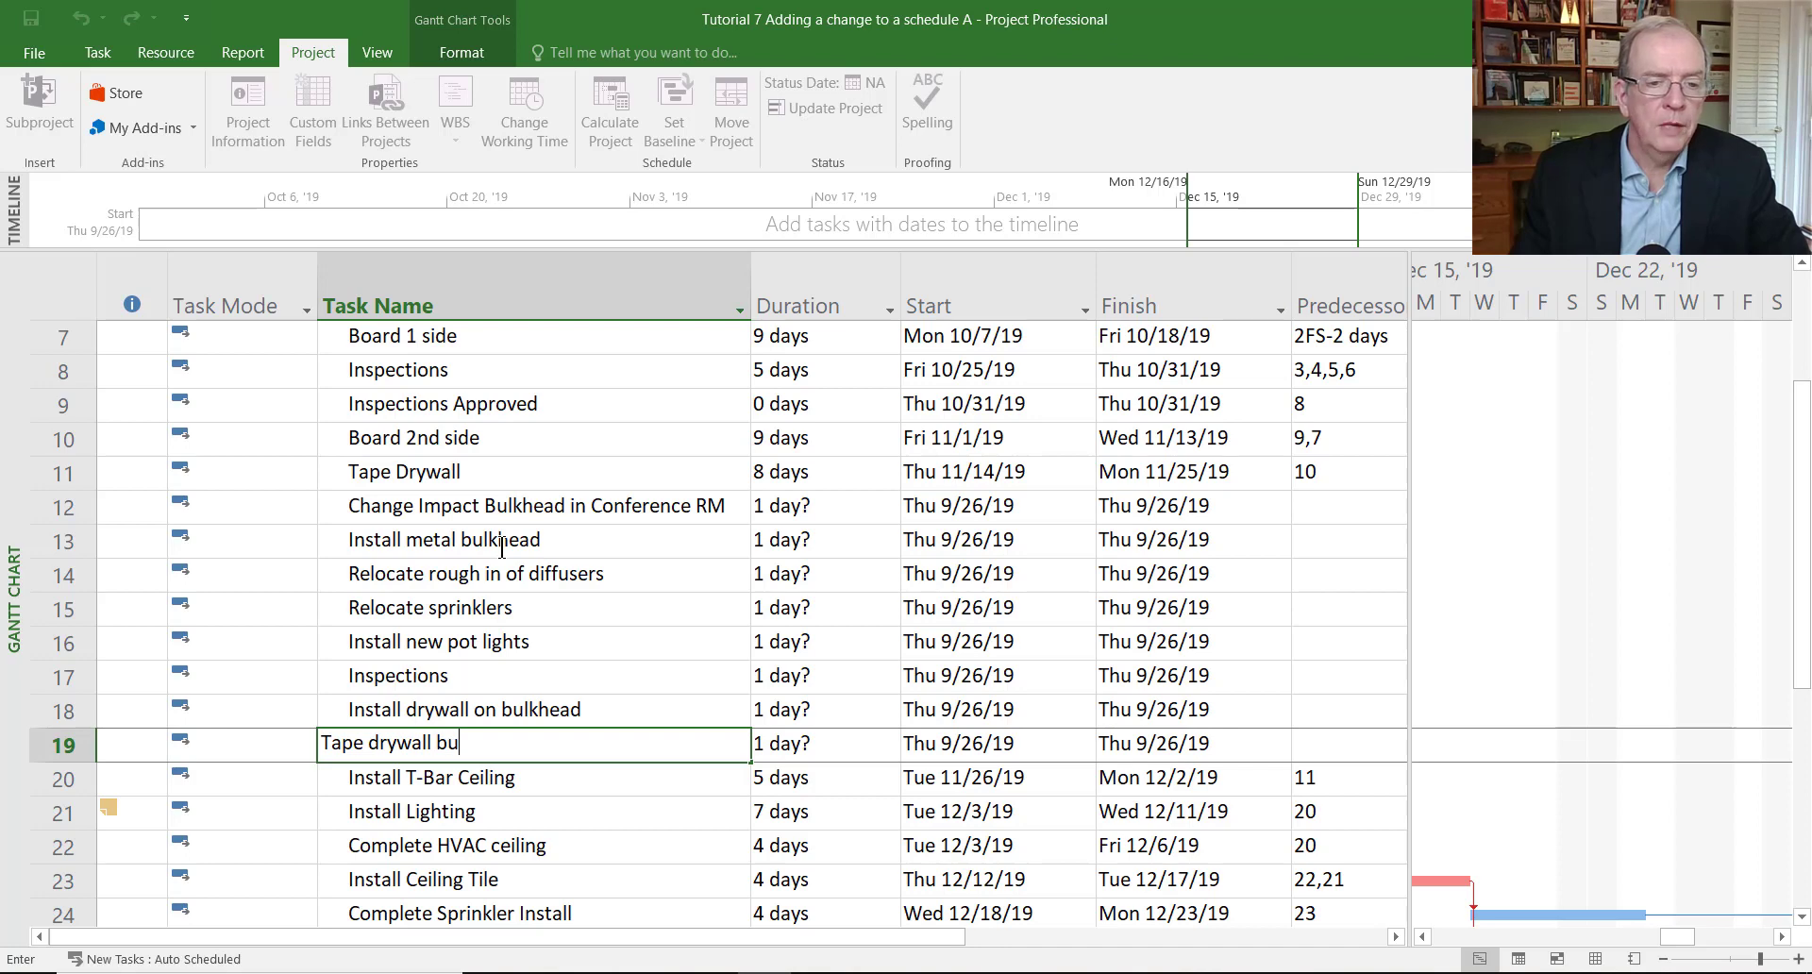
pyautogui.write('lkhead')
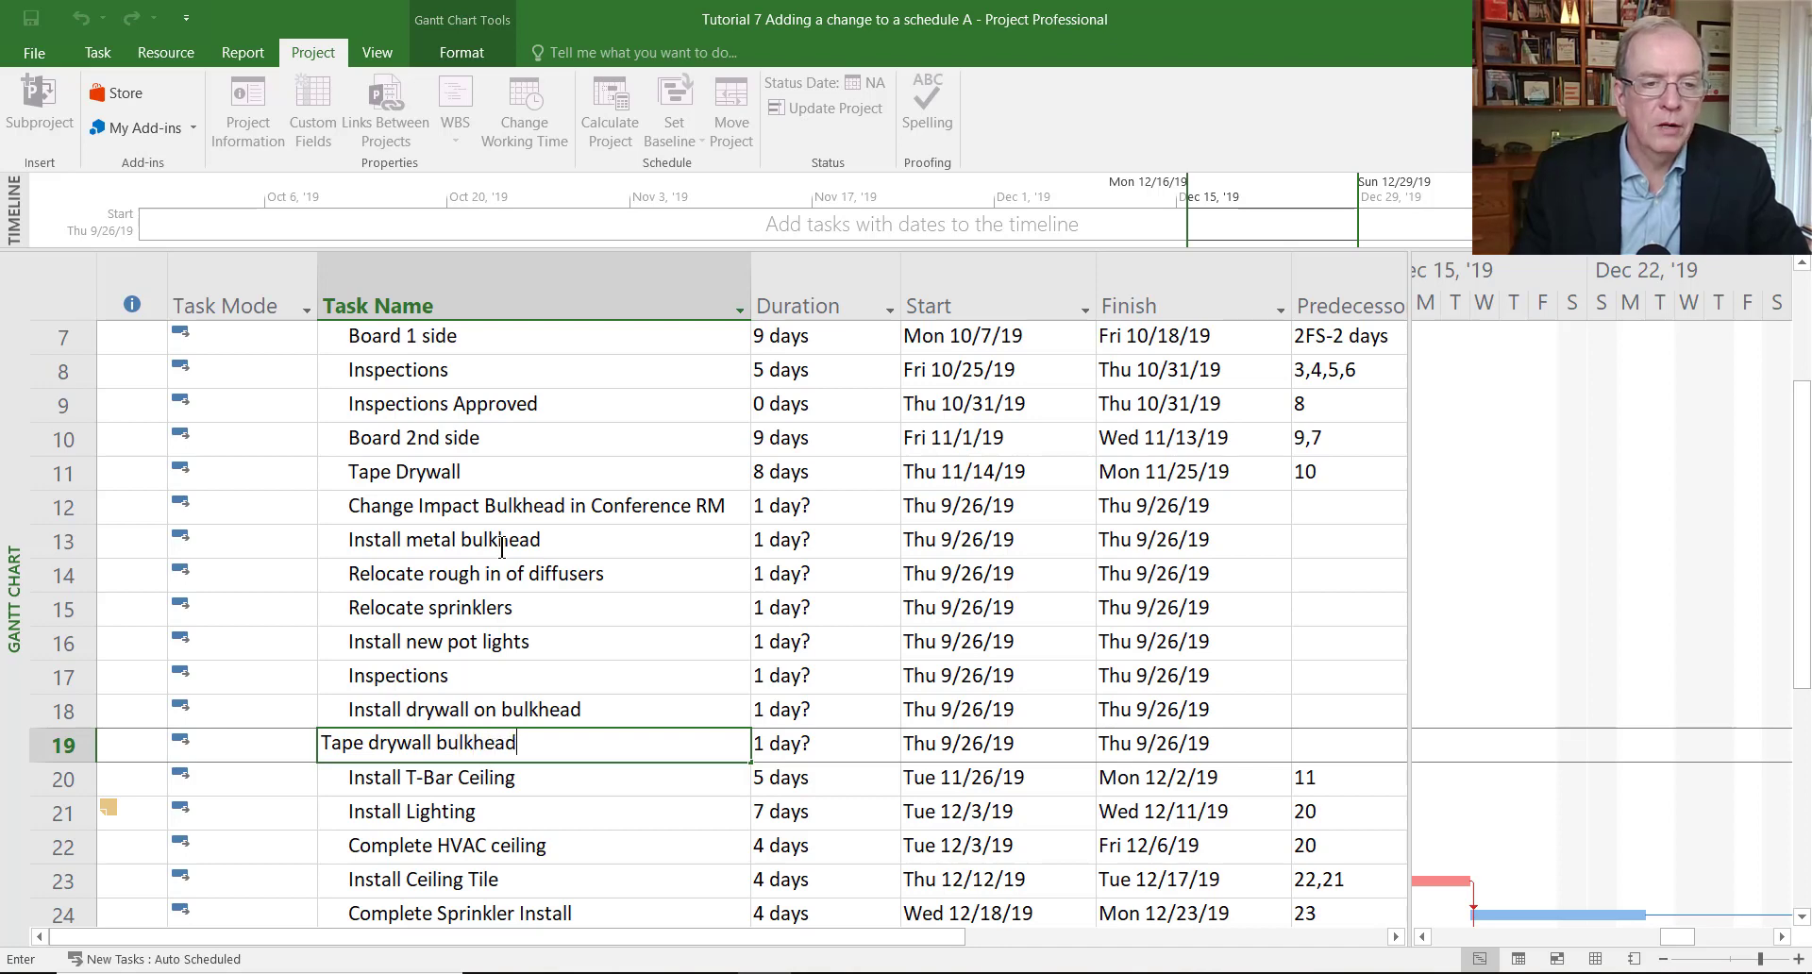
pyautogui.press('Return')
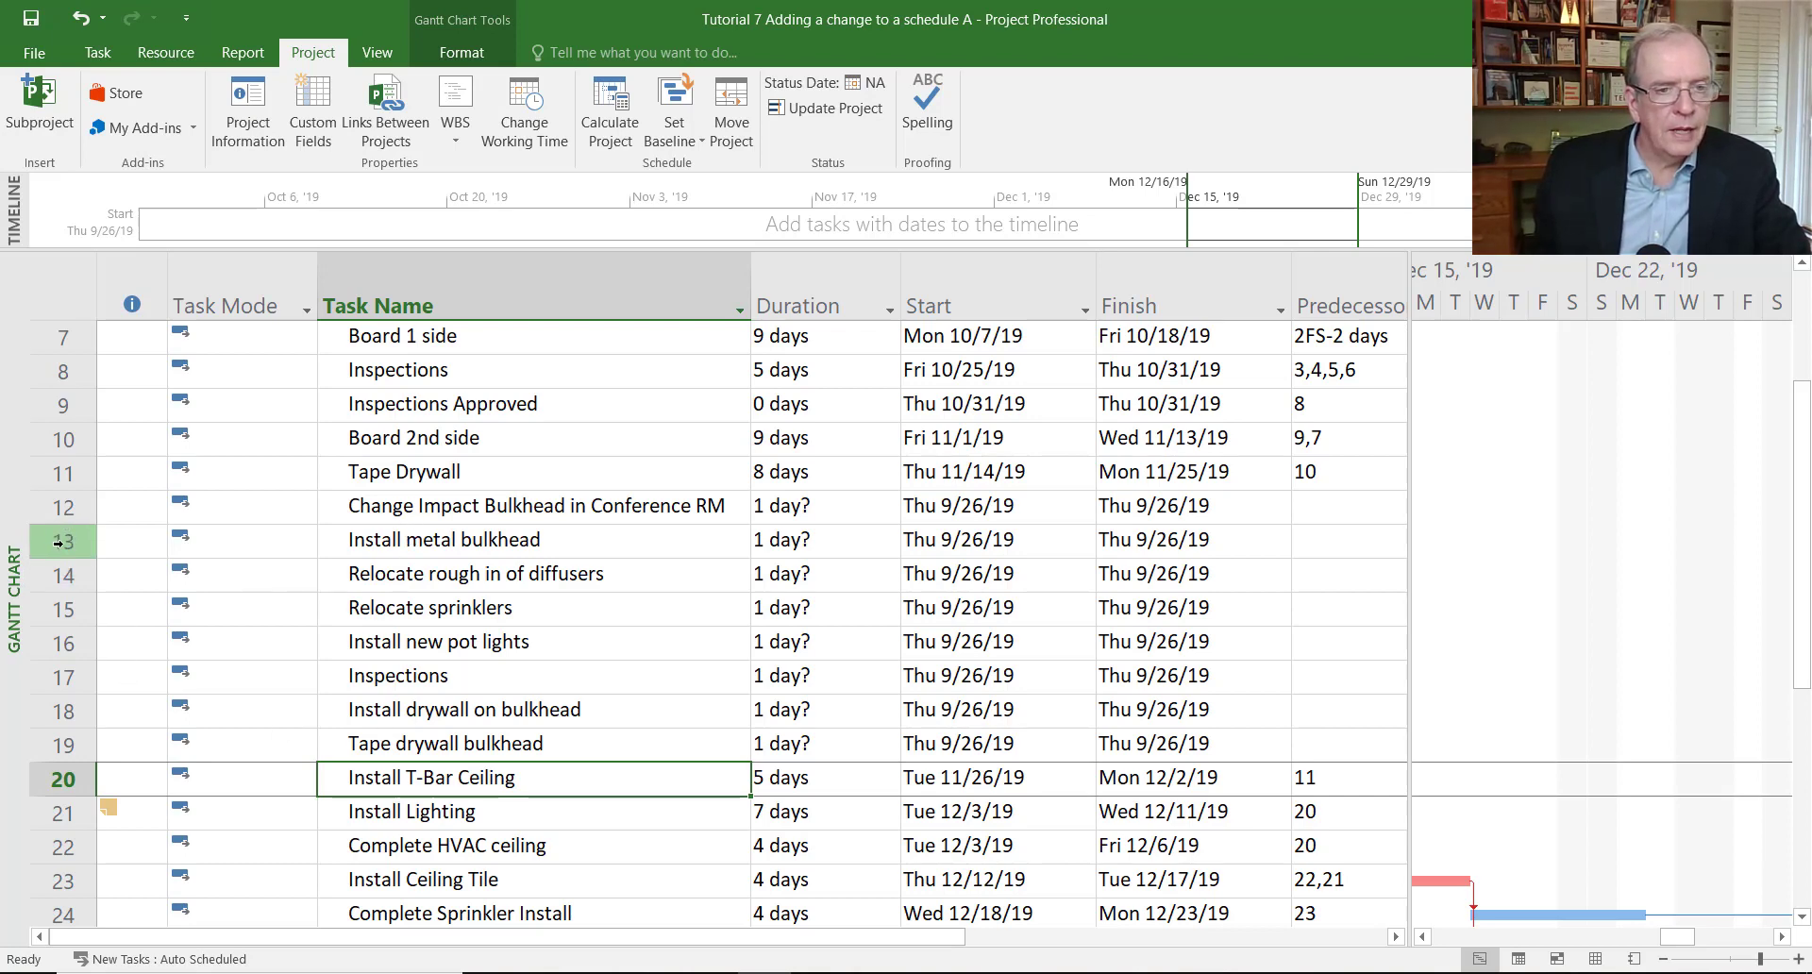
# Indent tasks 13 to 19 one level as subtasks of Change Impact Bulkhead in Conference RM.
pyautogui.moveTo(59, 542); pyautogui.dragTo(94, 751)
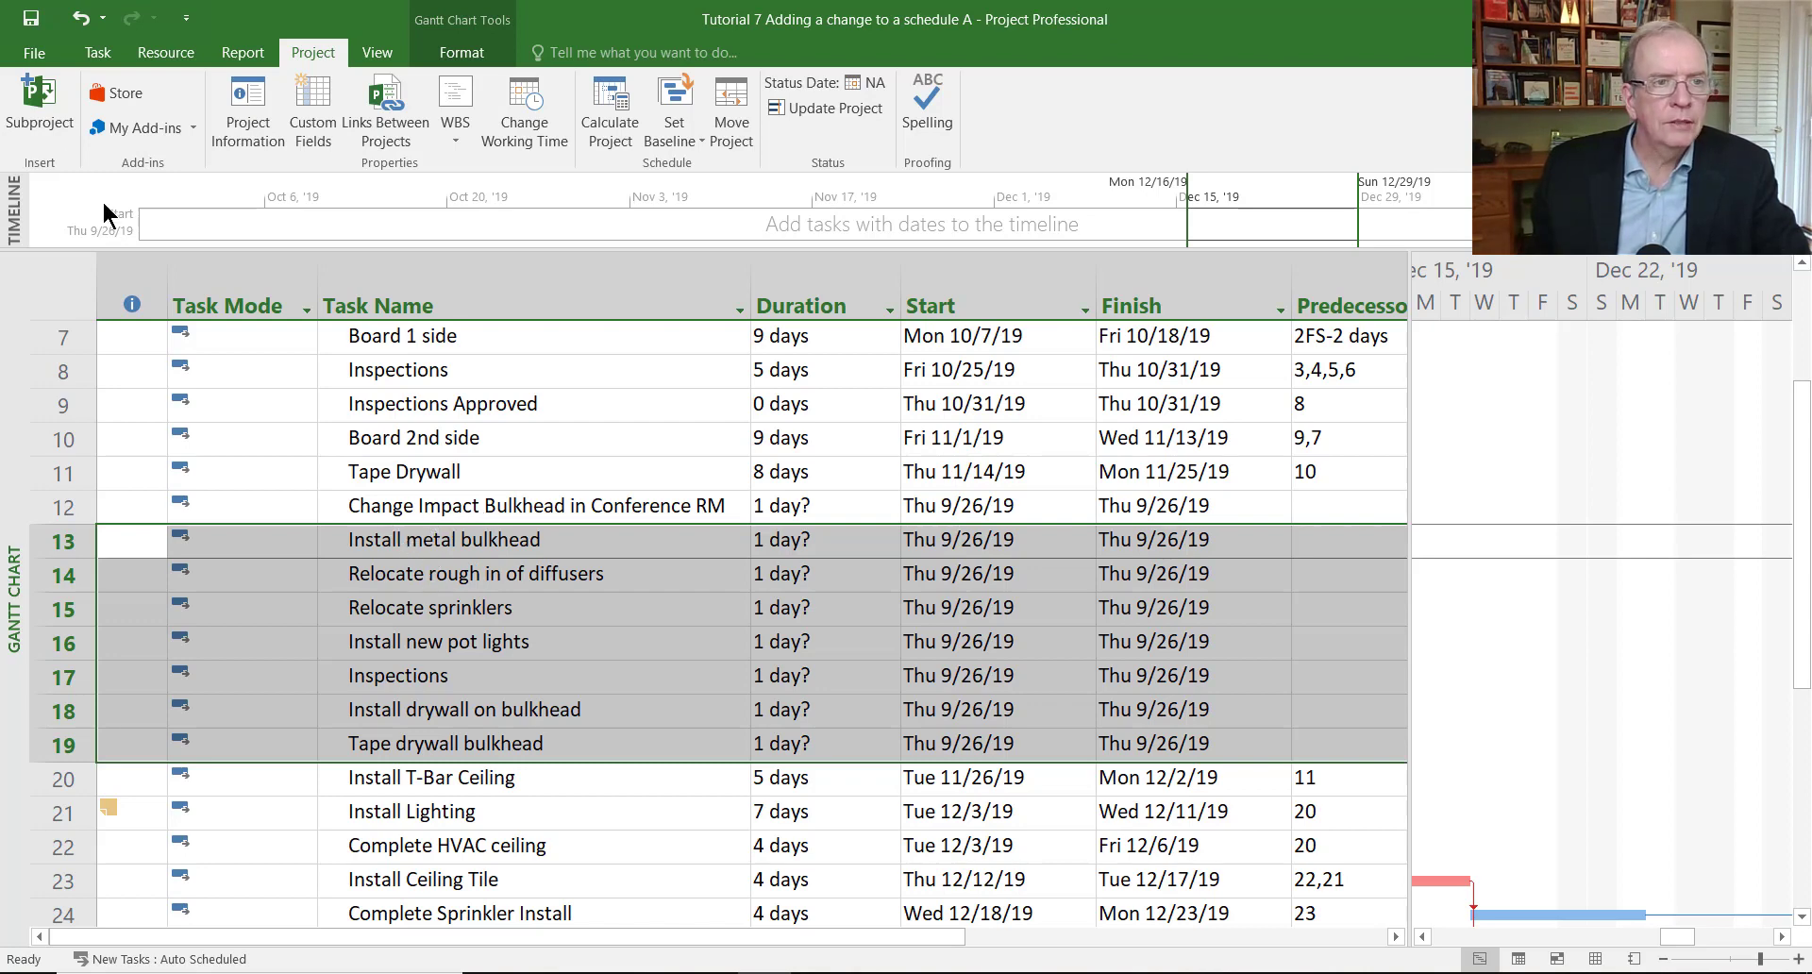
pyautogui.click(98, 52)
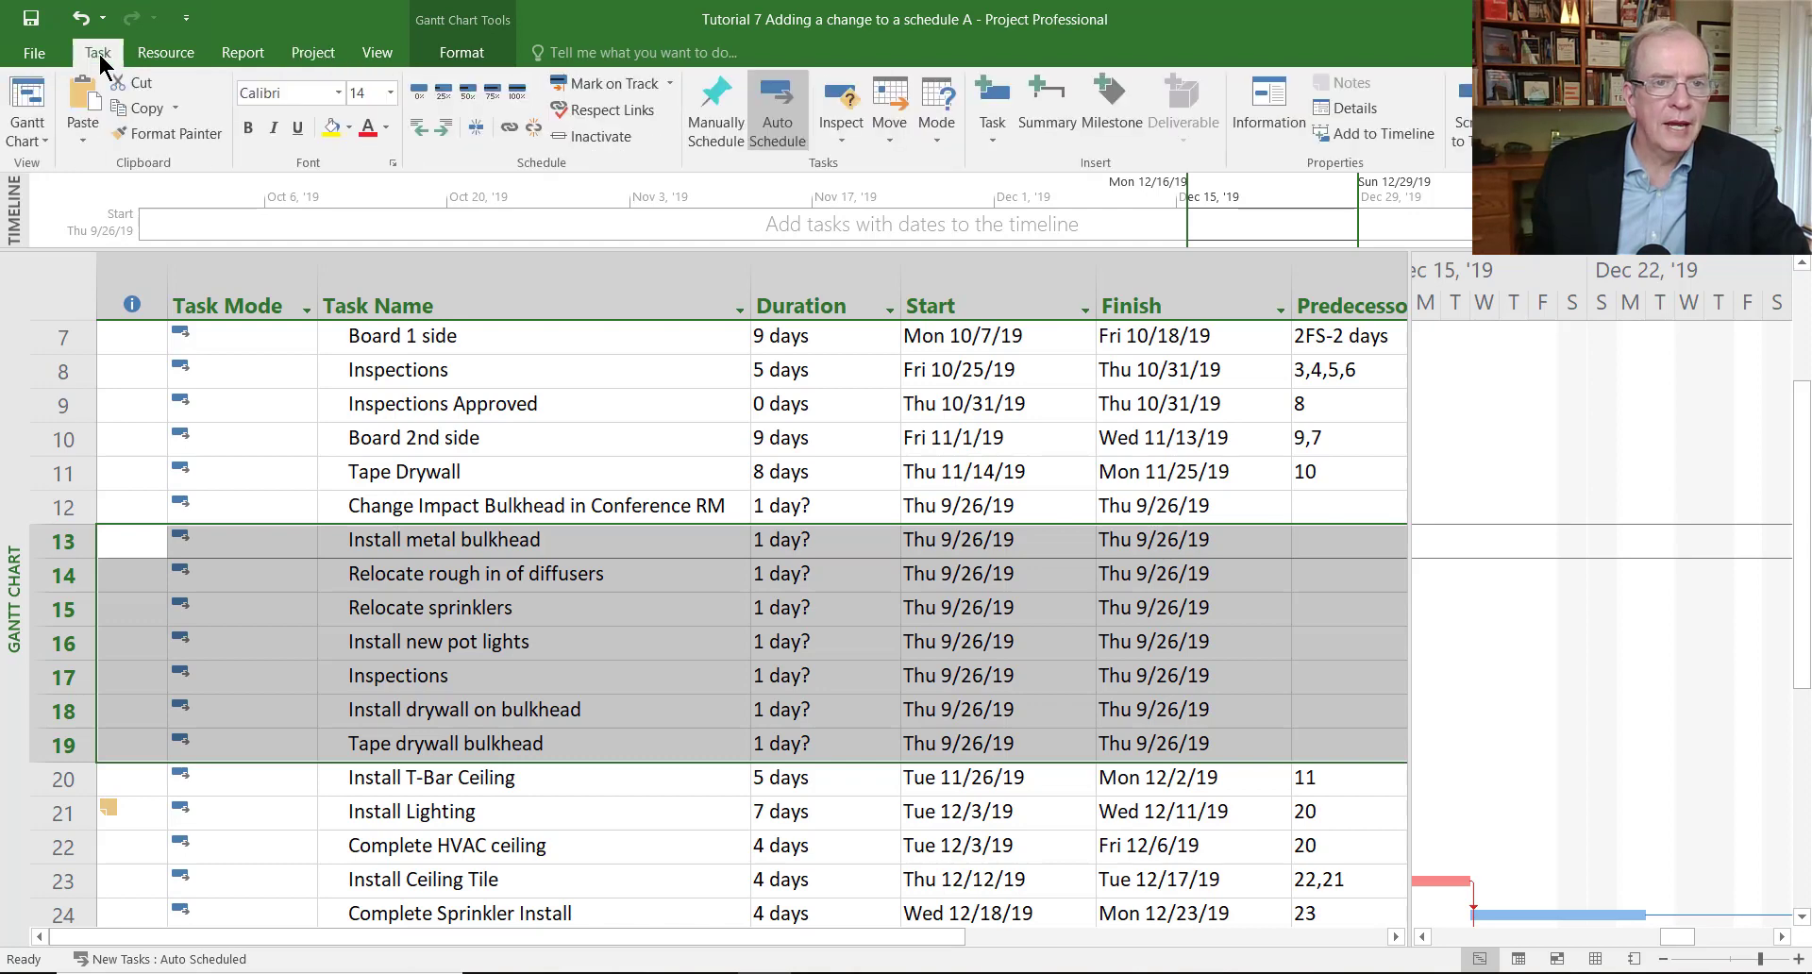
pyautogui.click(443, 126)
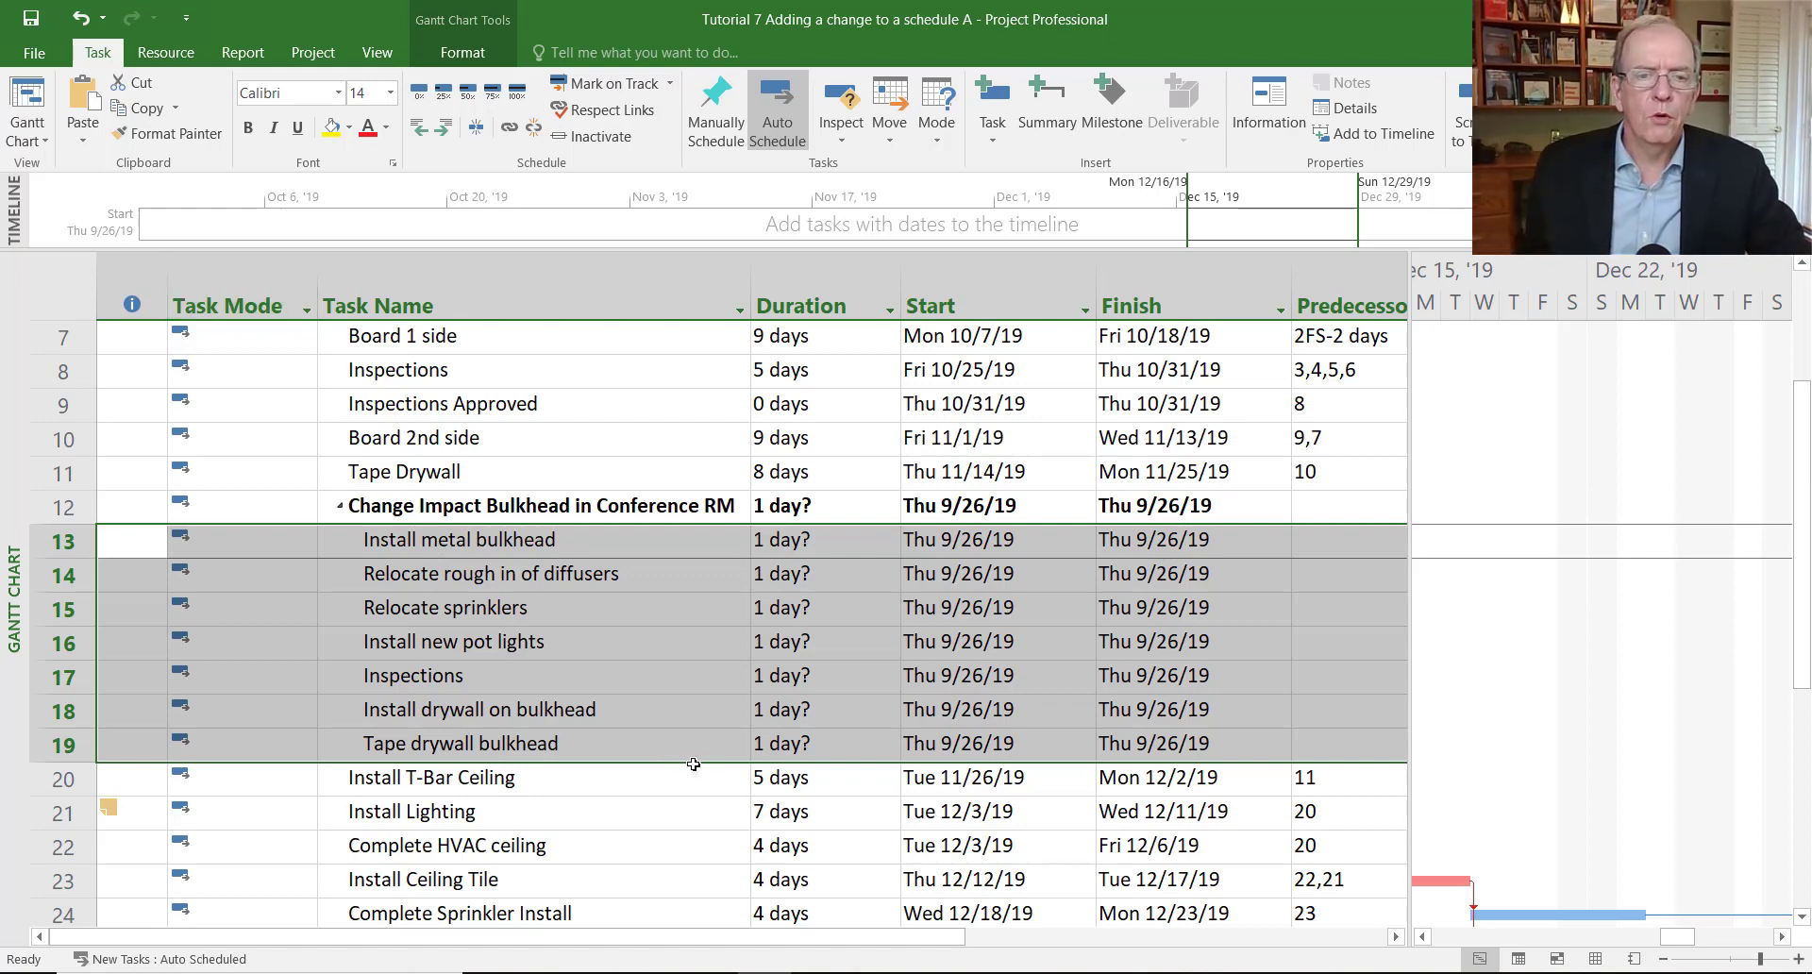
# Set the durations of Install metal bulkhead to 5 days, Relocate rough in of diffusers to 1 day and Relocate sprinklers to 3 days.
pyautogui.click(842, 535)
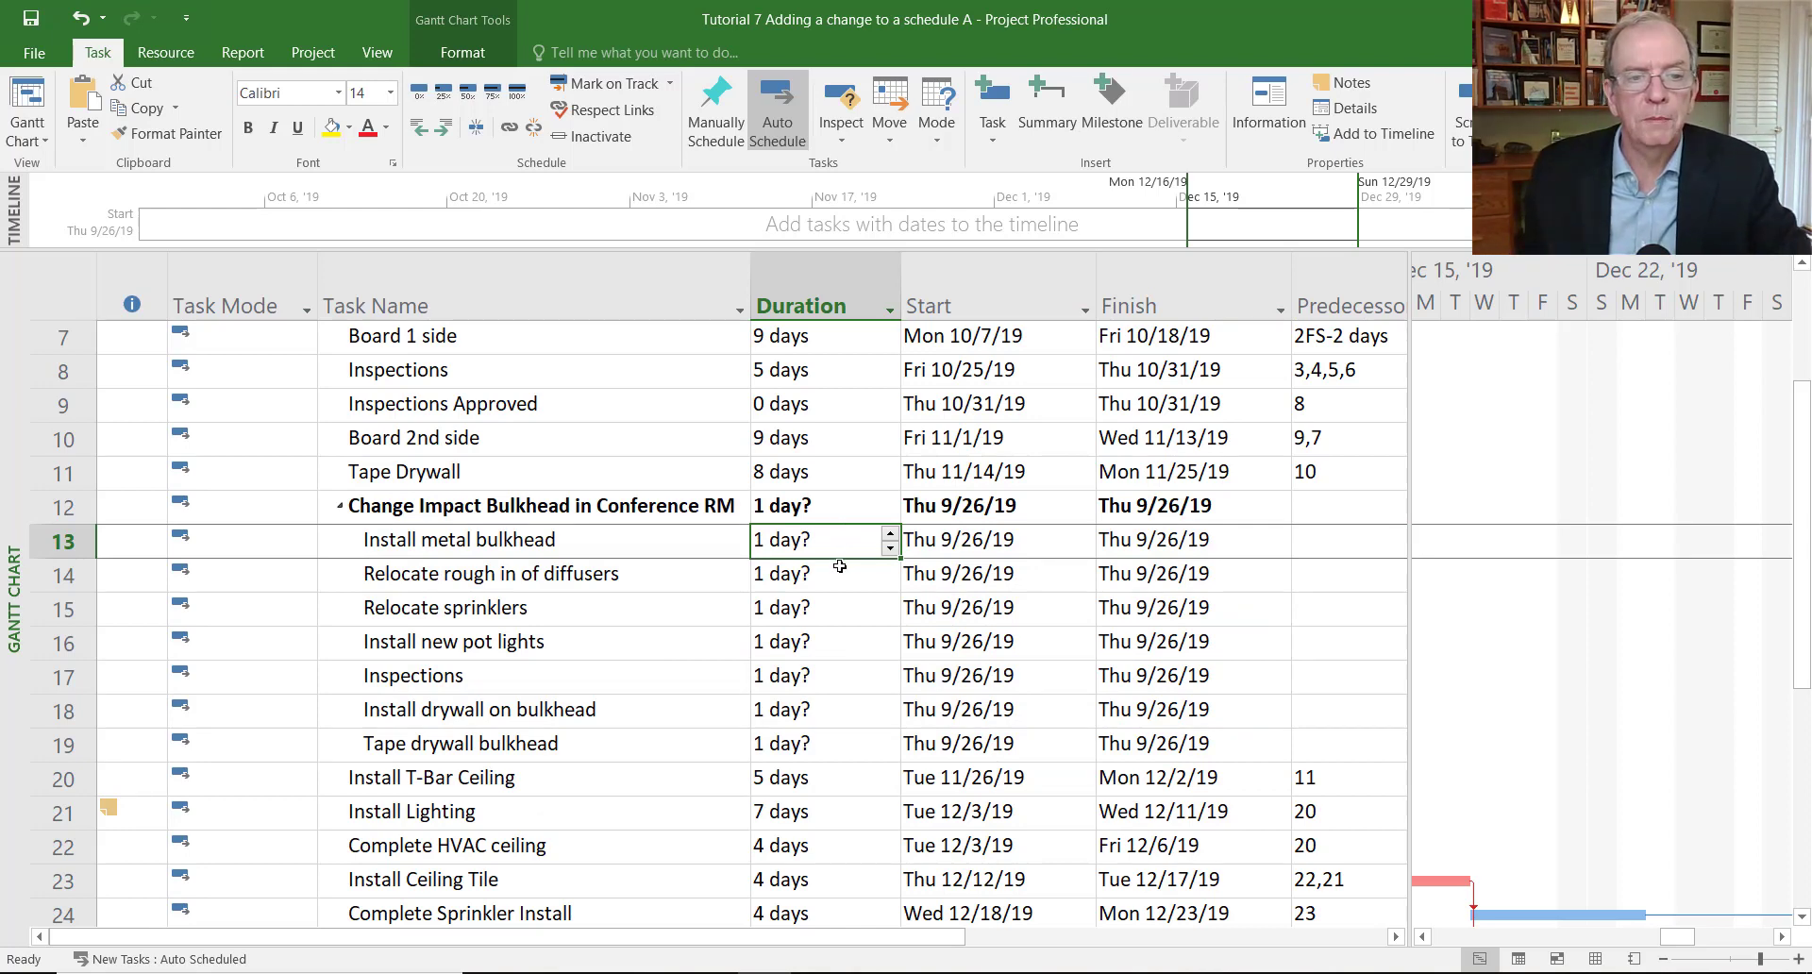
pyautogui.write('5')
pyautogui.press('Return')
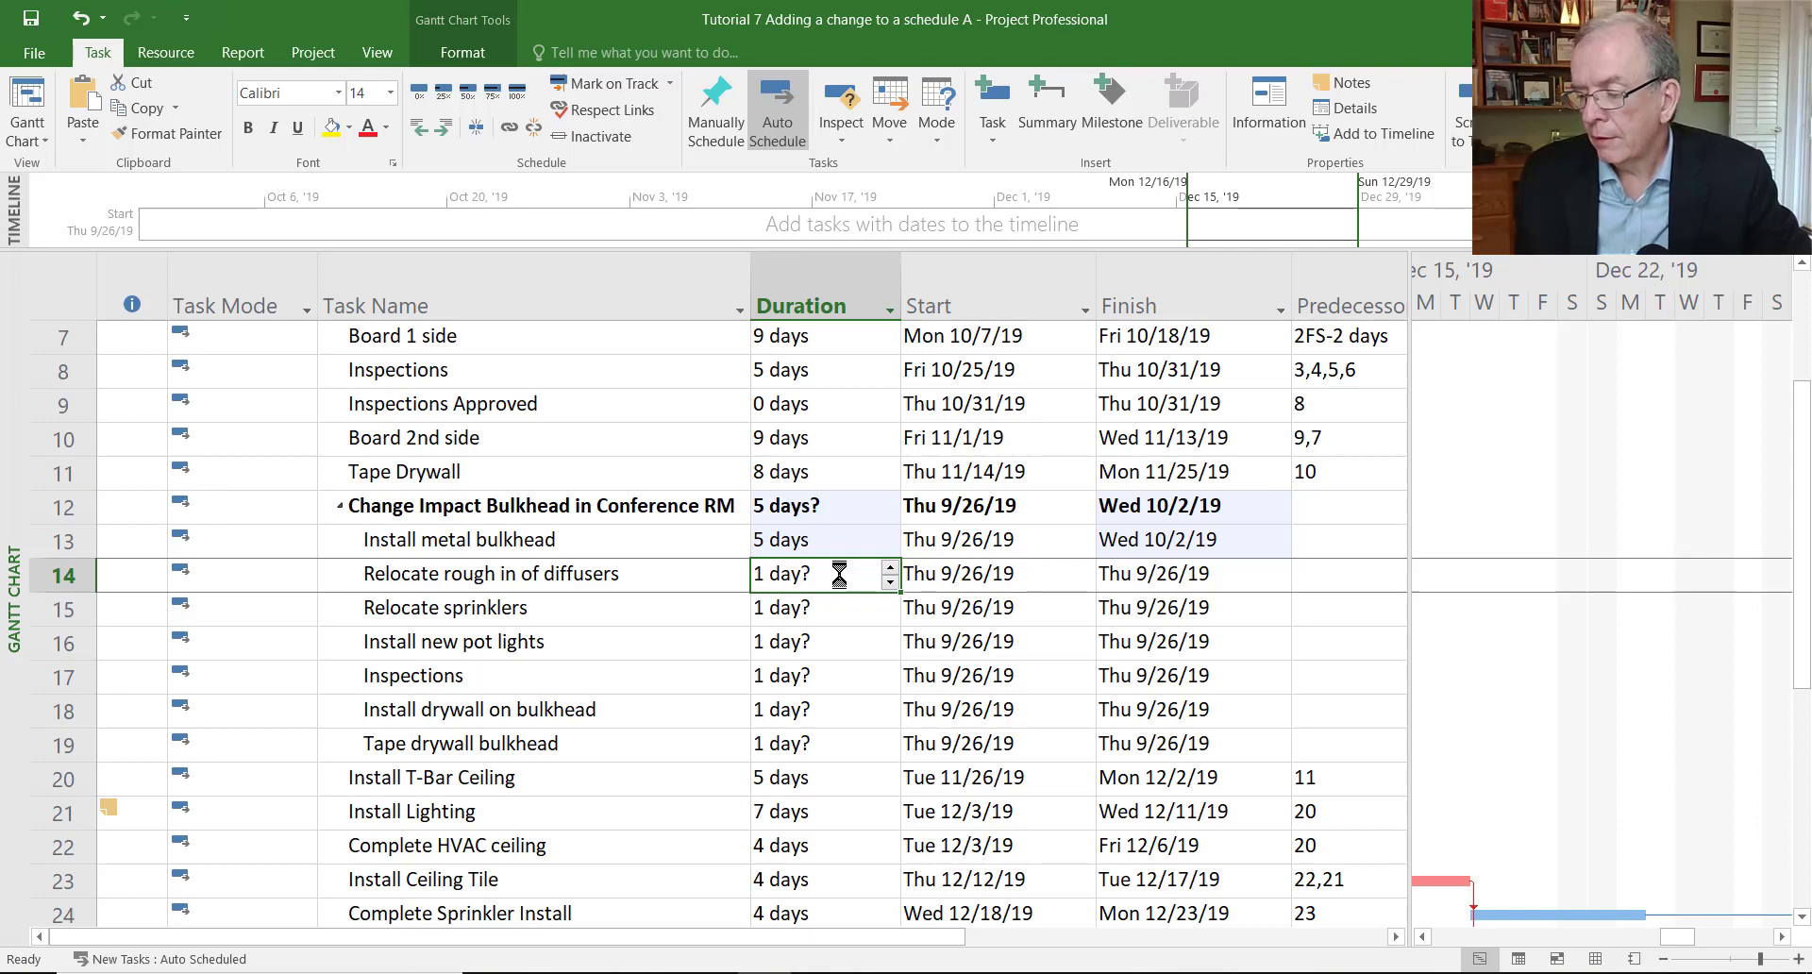
pyautogui.write('1')
pyautogui.press('Return')
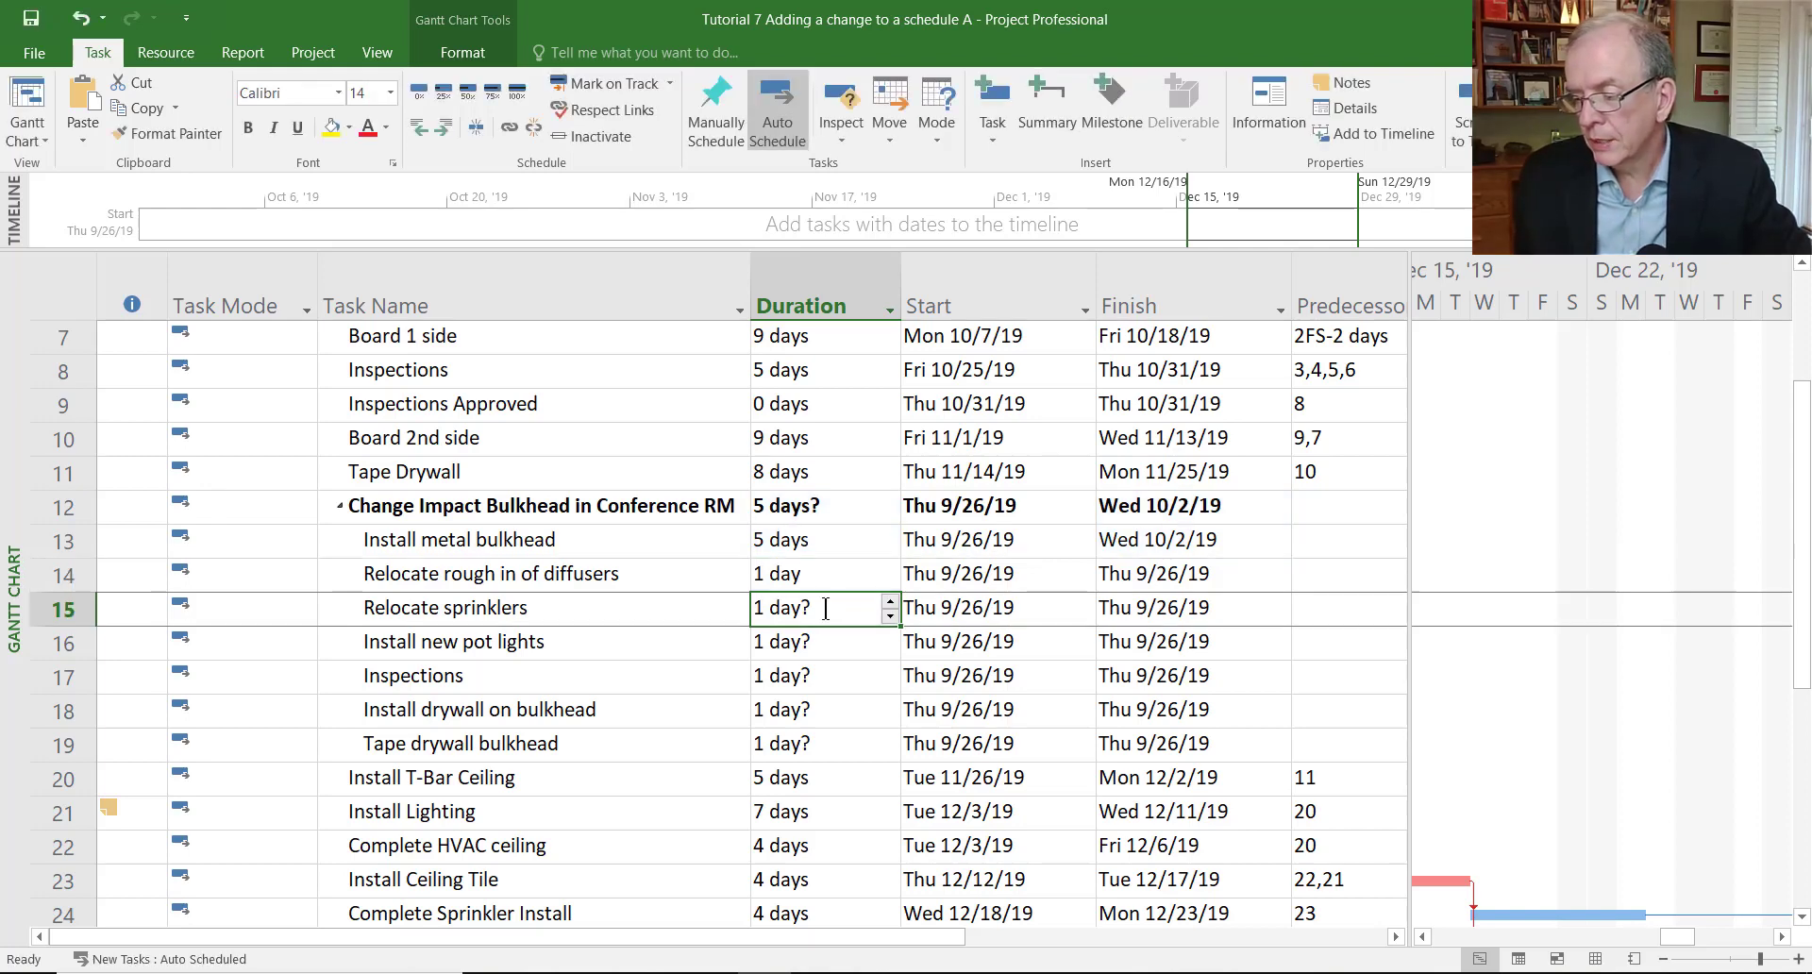
pyautogui.write('3')
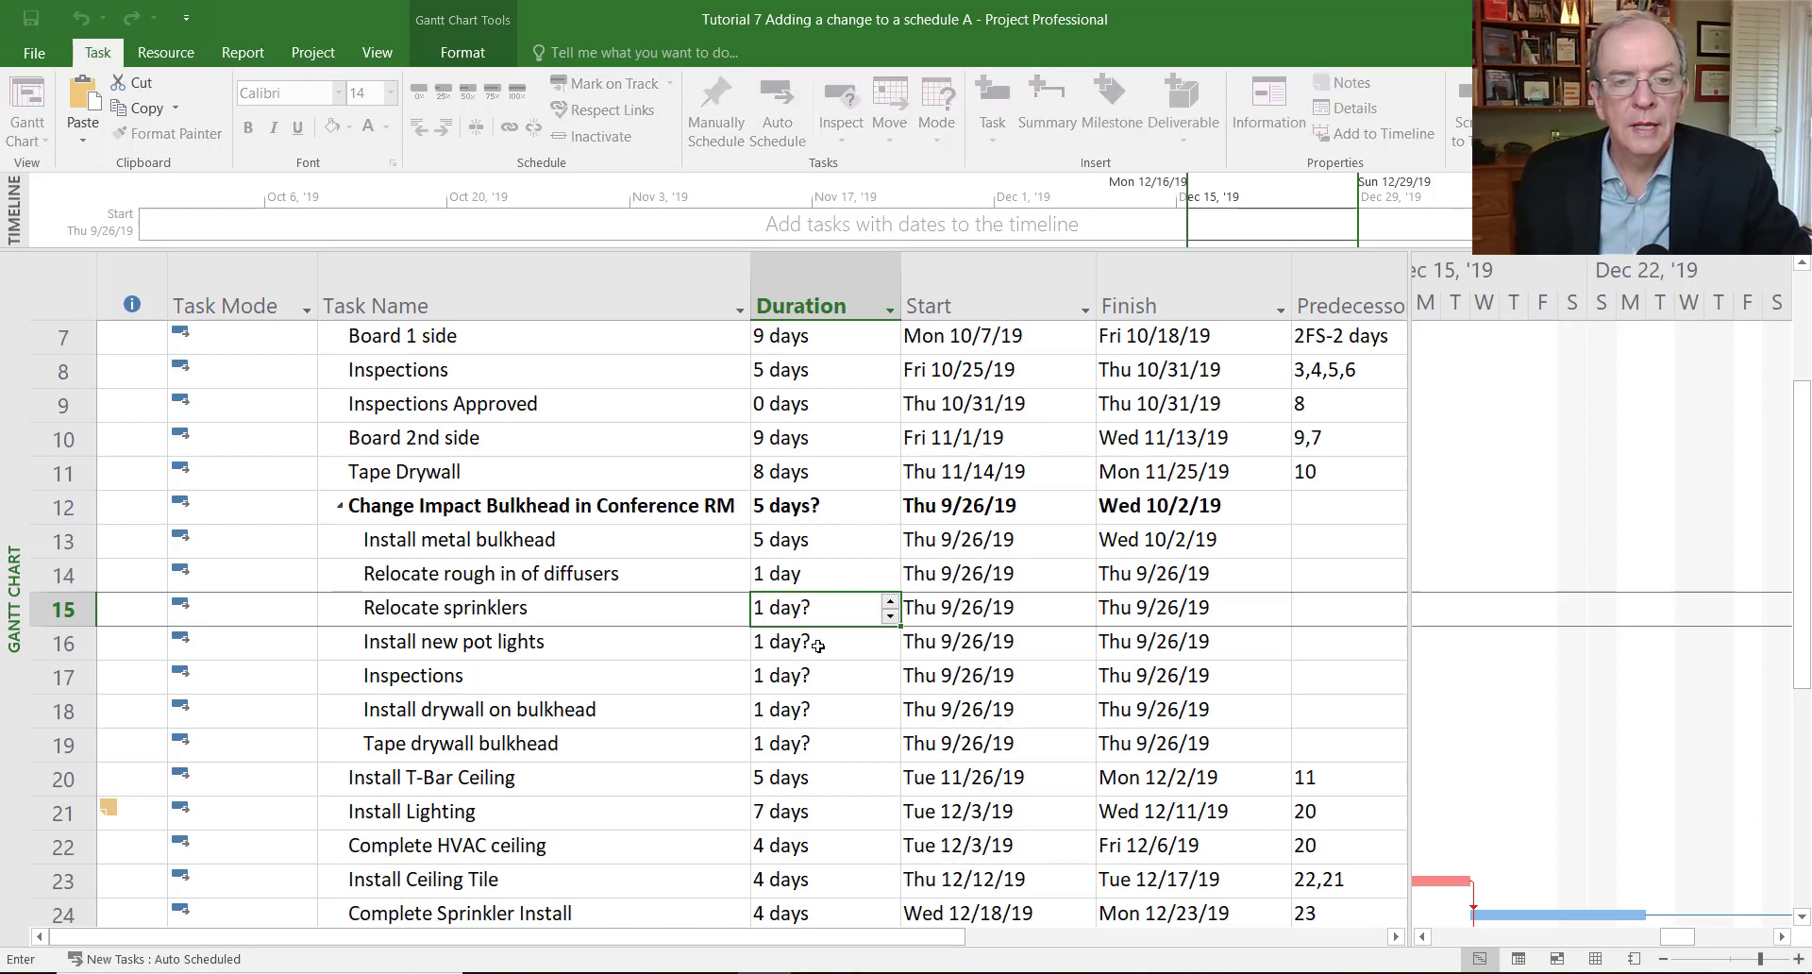
pyautogui.press('Return')
# Set the durations of tasks 16, 17, 18 and 19 to 1, 2, 1 and 3 days respectively.
pyautogui.write('1')
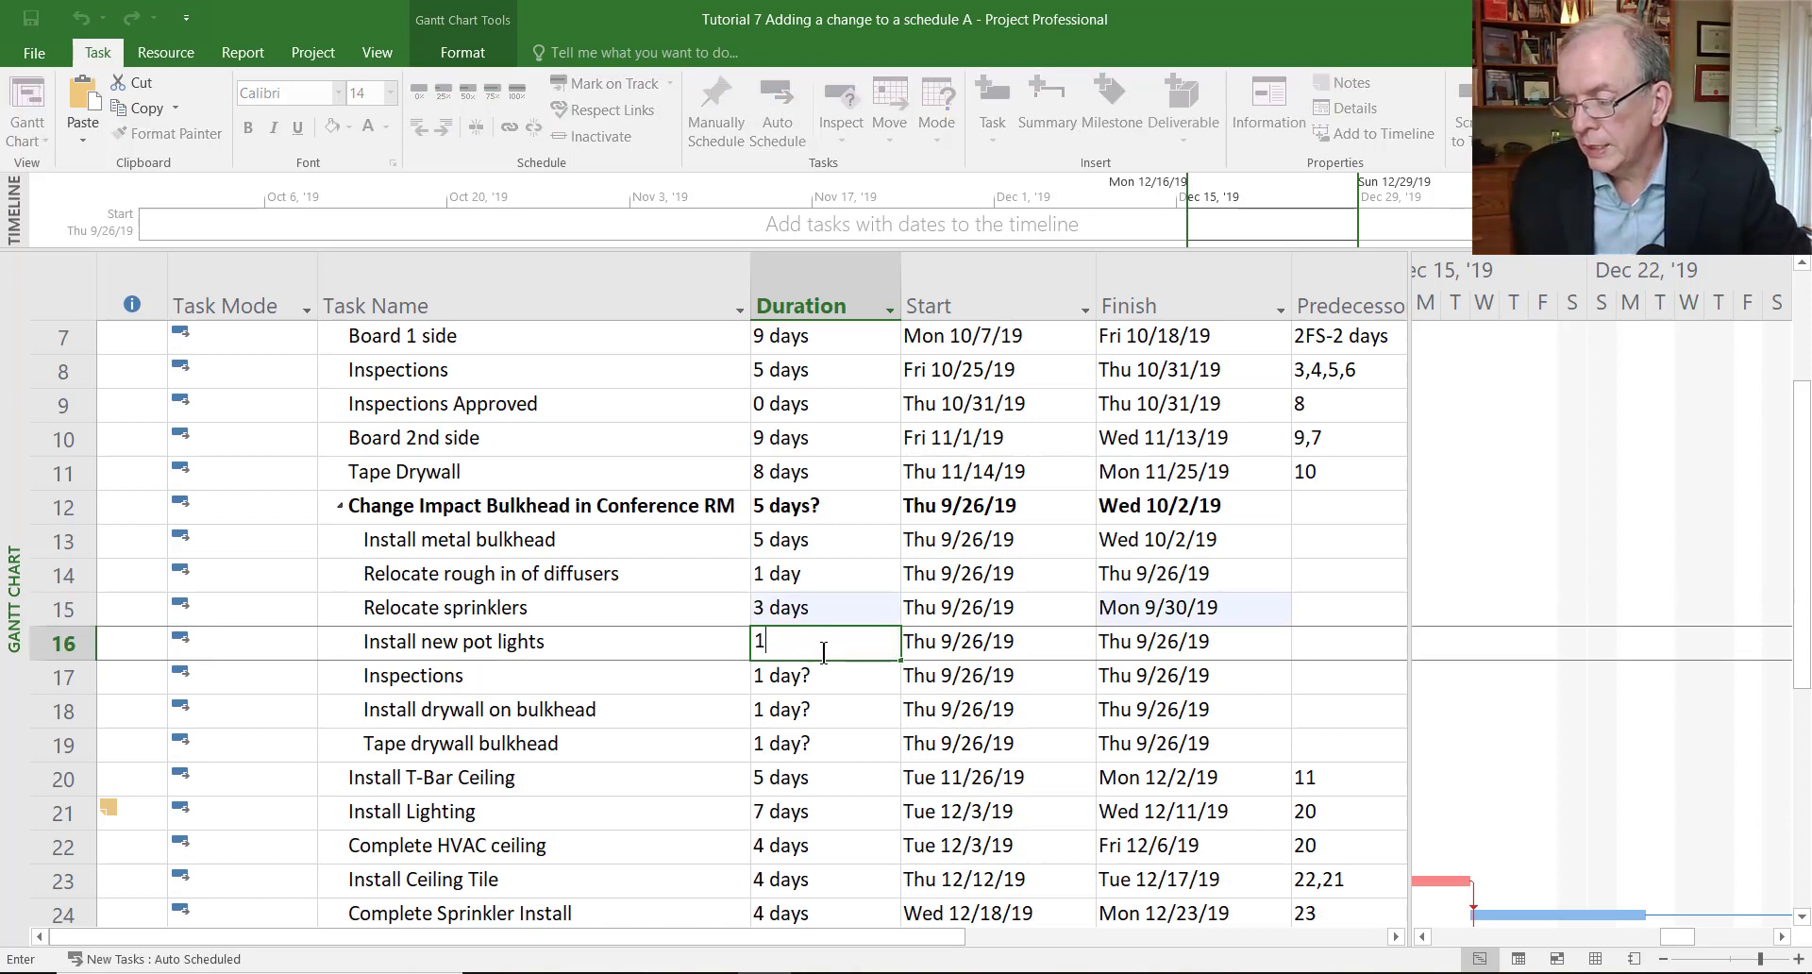
pyautogui.press('Return')
pyautogui.write('2')
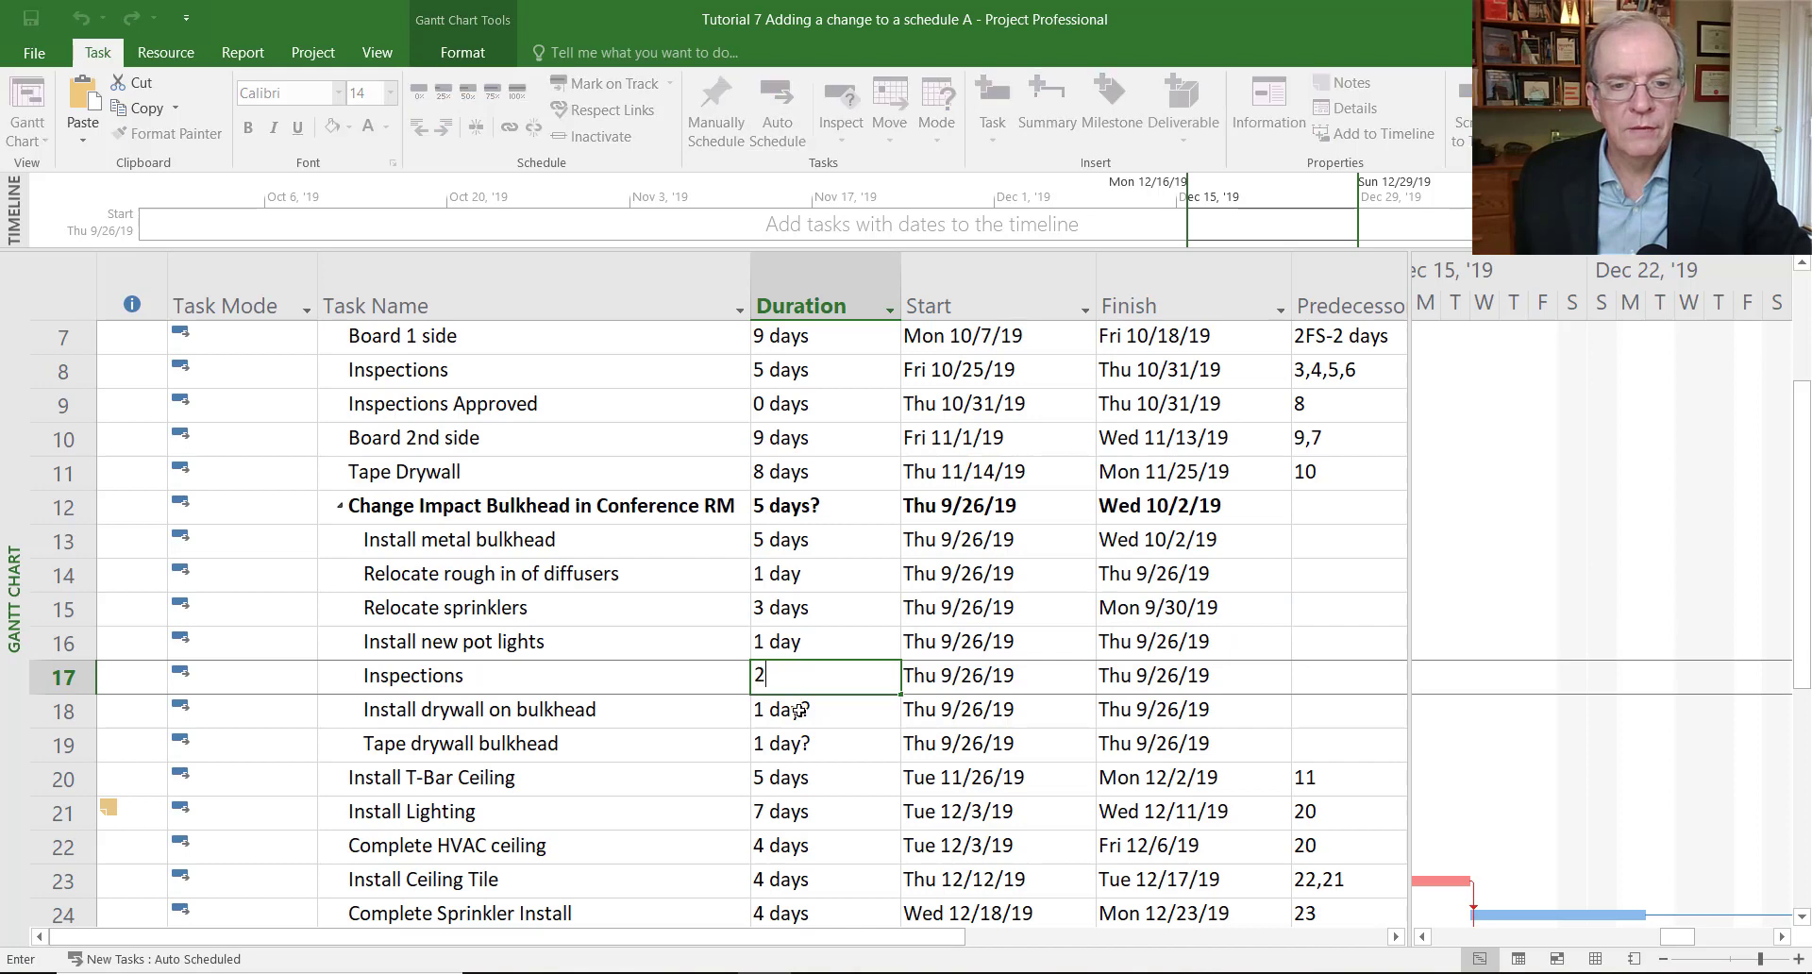
pyautogui.press('Return')
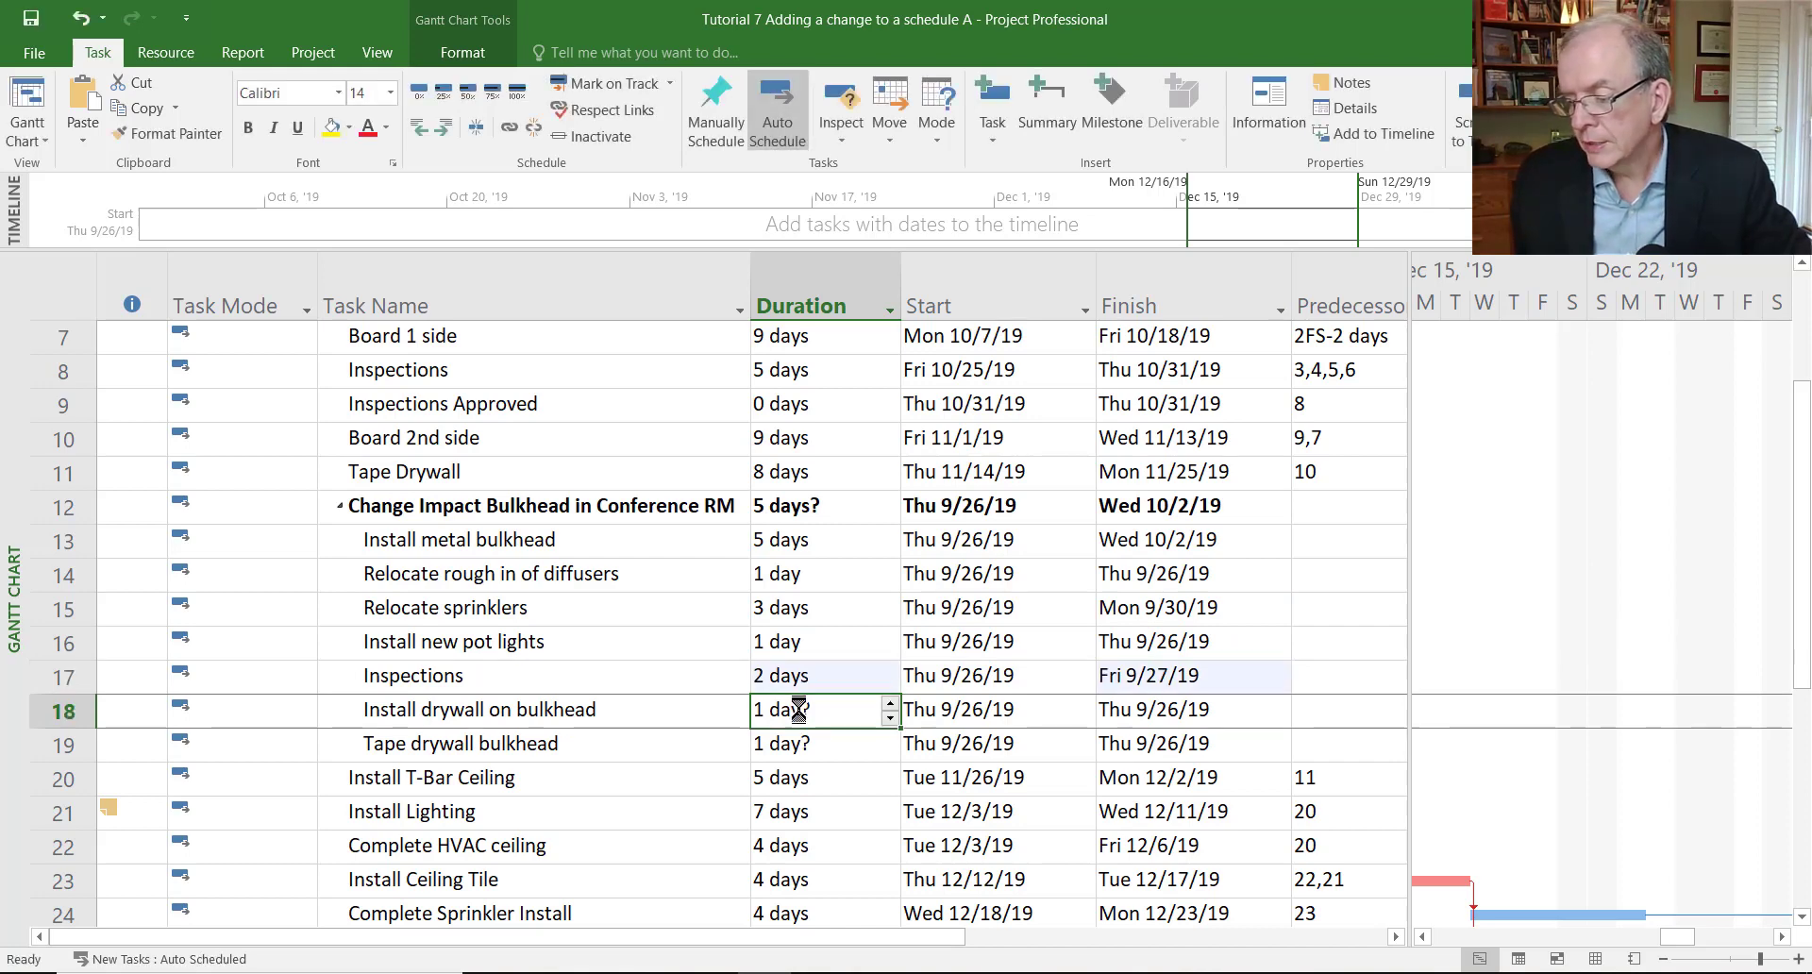
pyautogui.write('1')
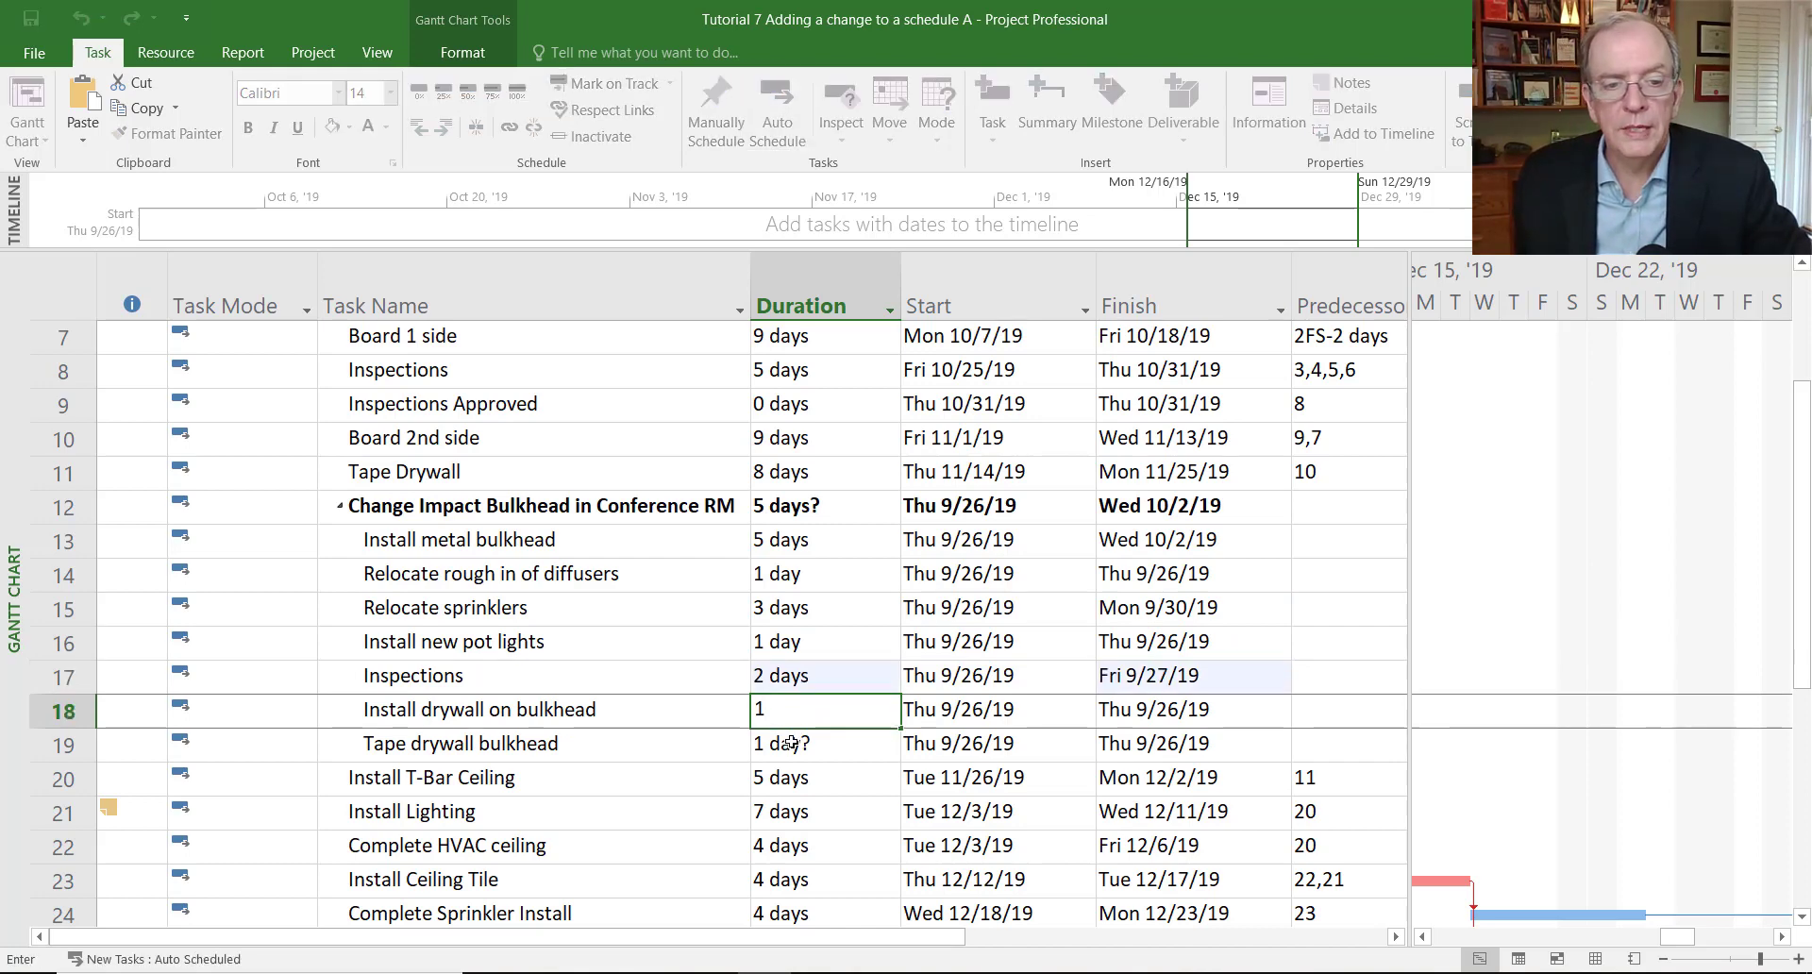
pyautogui.press('Return')
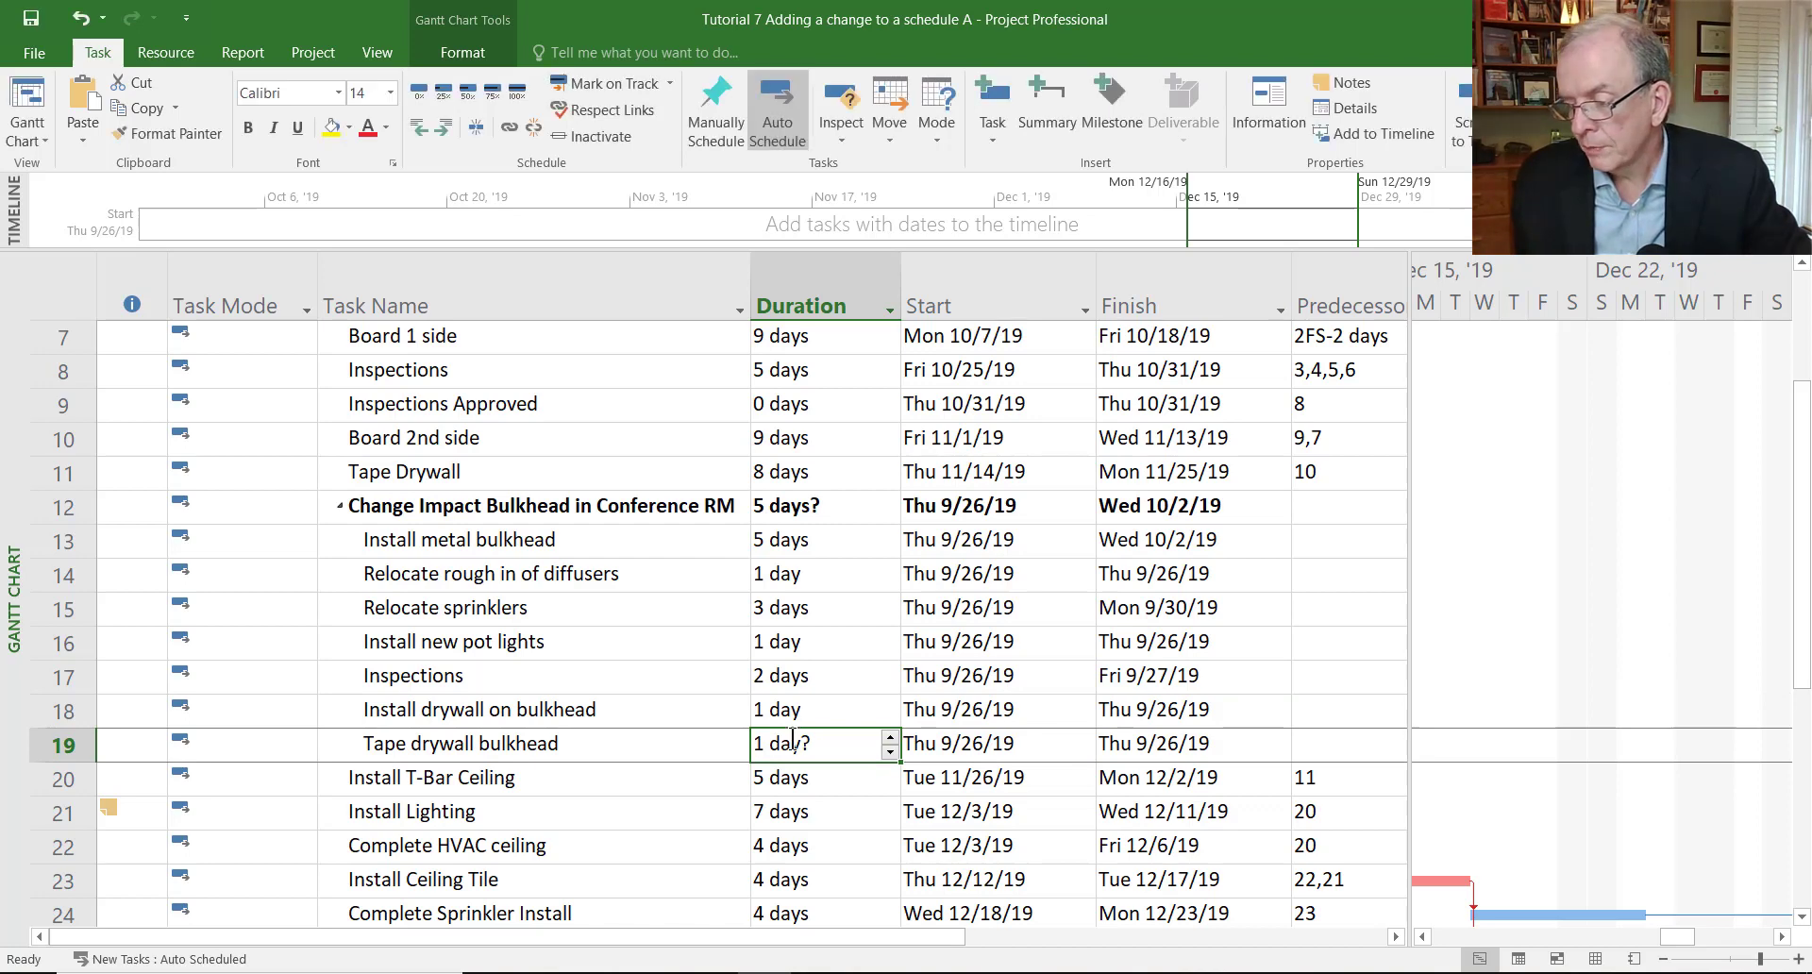
pyautogui.write('3')
pyautogui.press('Return')
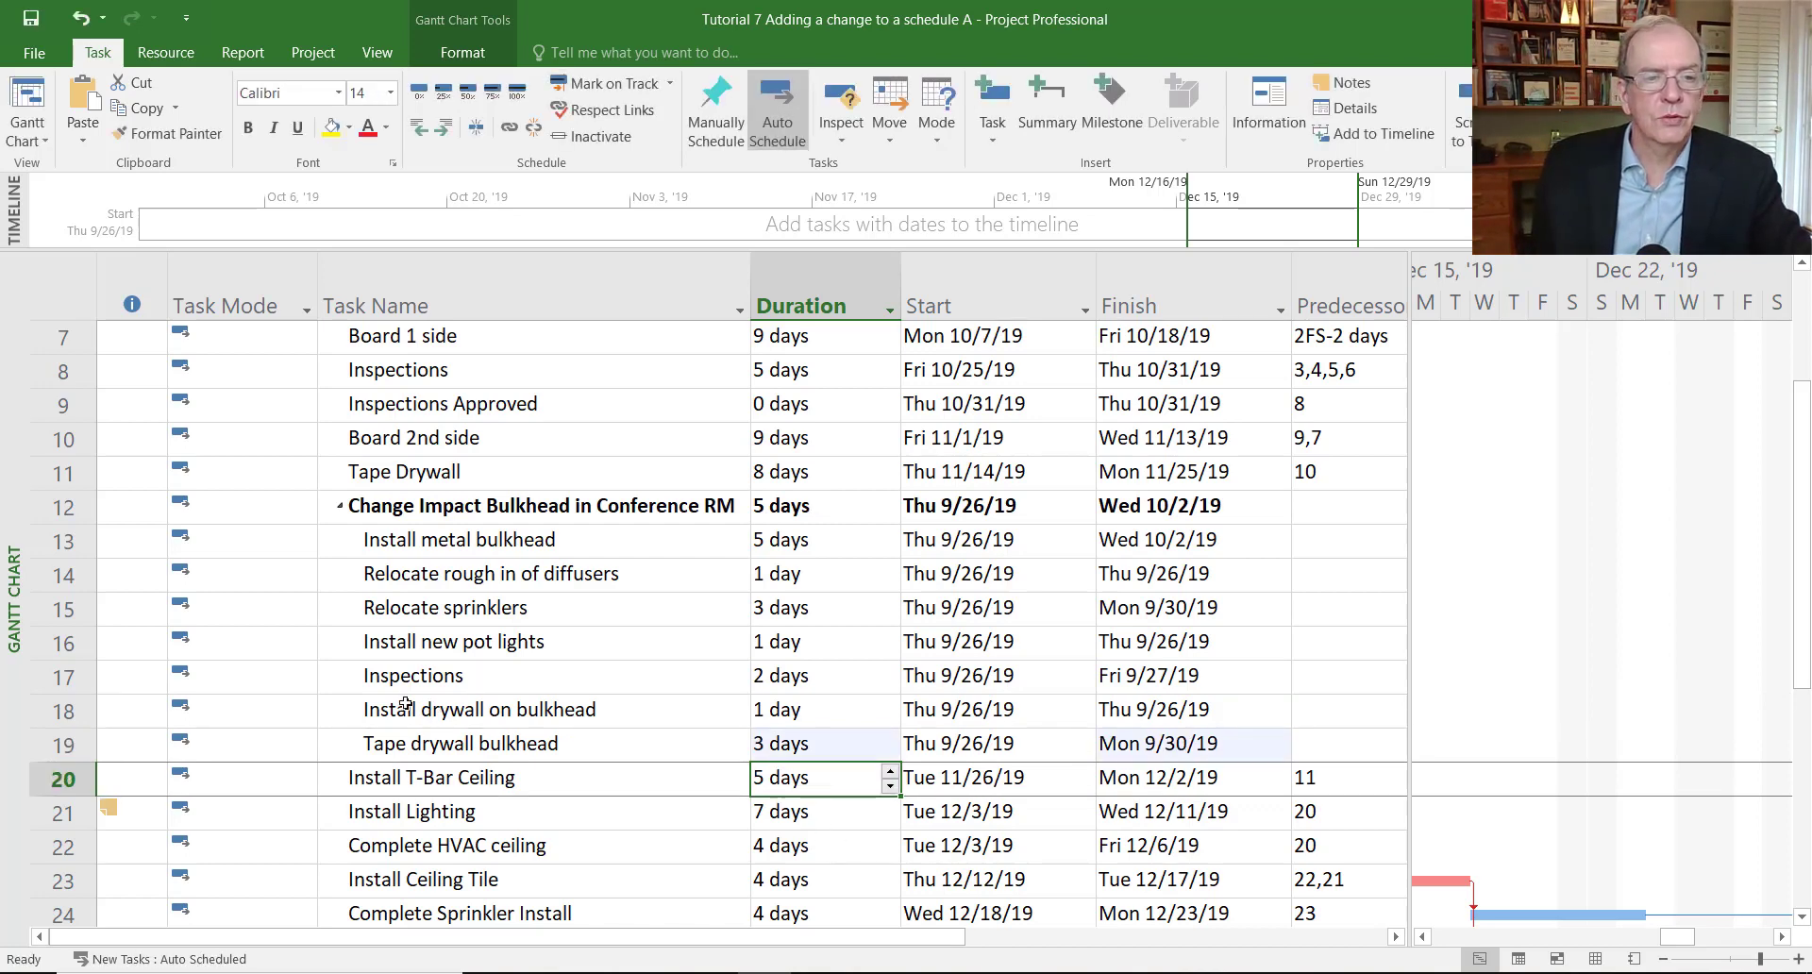
# Link tasks 13 to 19 in sequence with finish-to-start dependencies.
pyautogui.moveTo(49, 550); pyautogui.dragTo(117, 742)
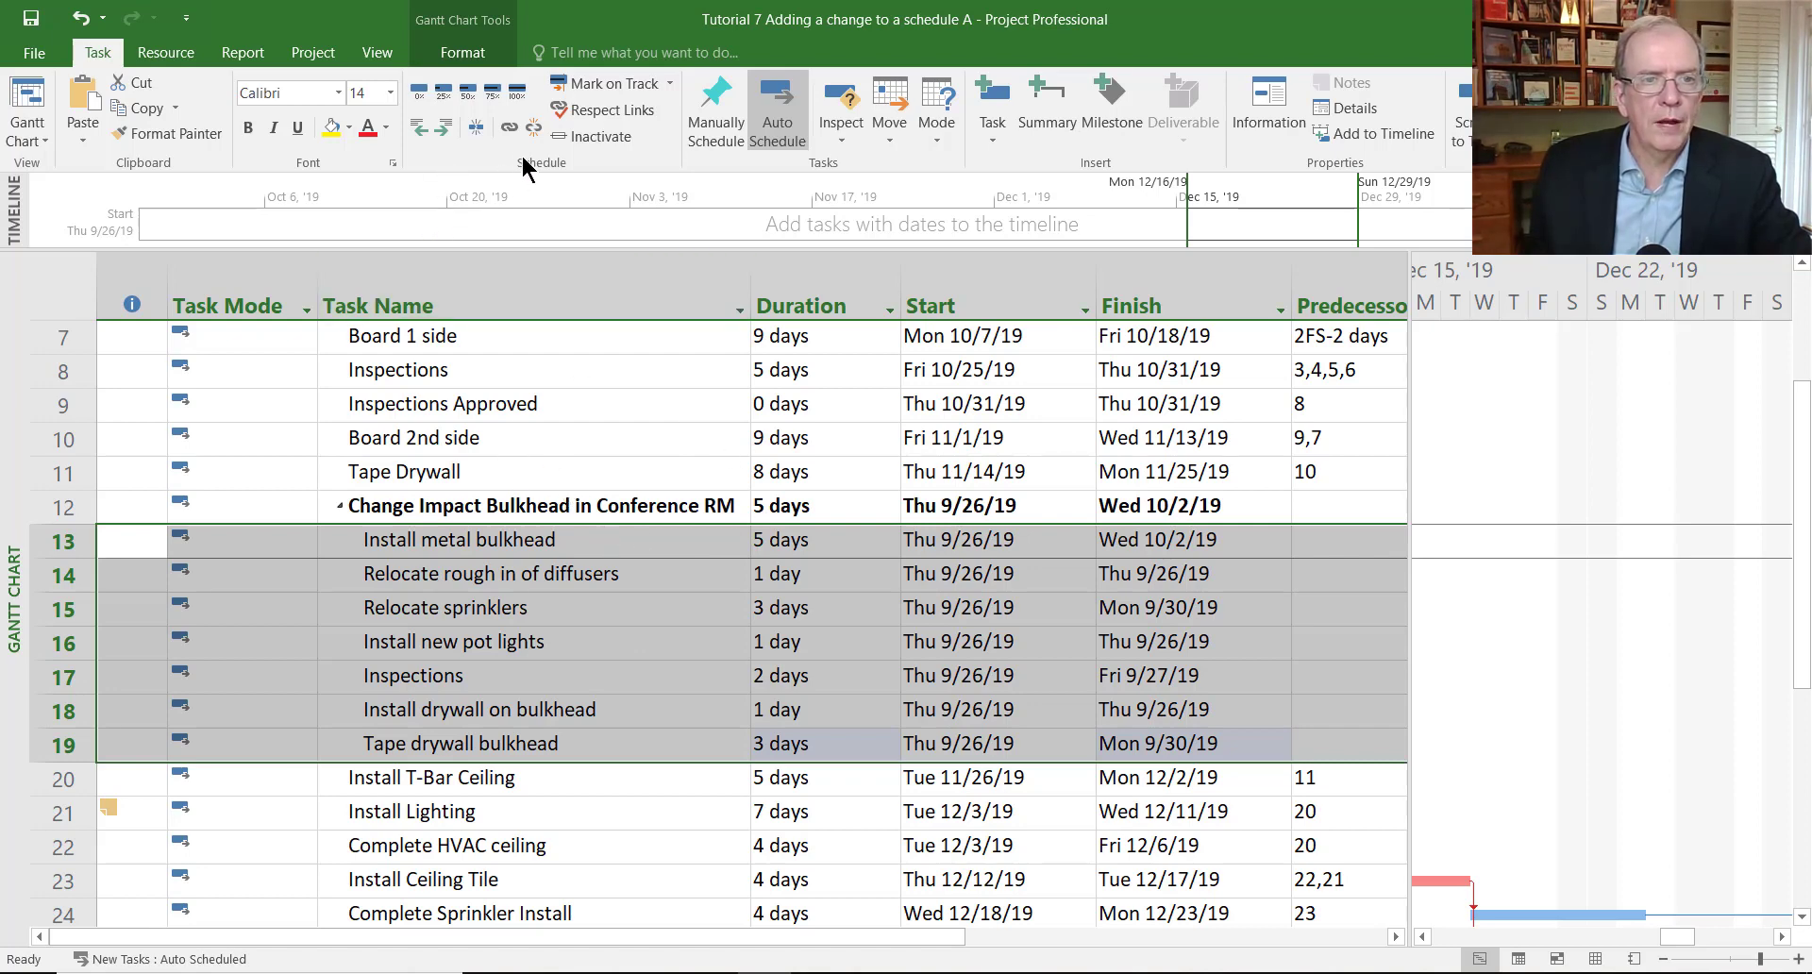
pyautogui.click(507, 128)
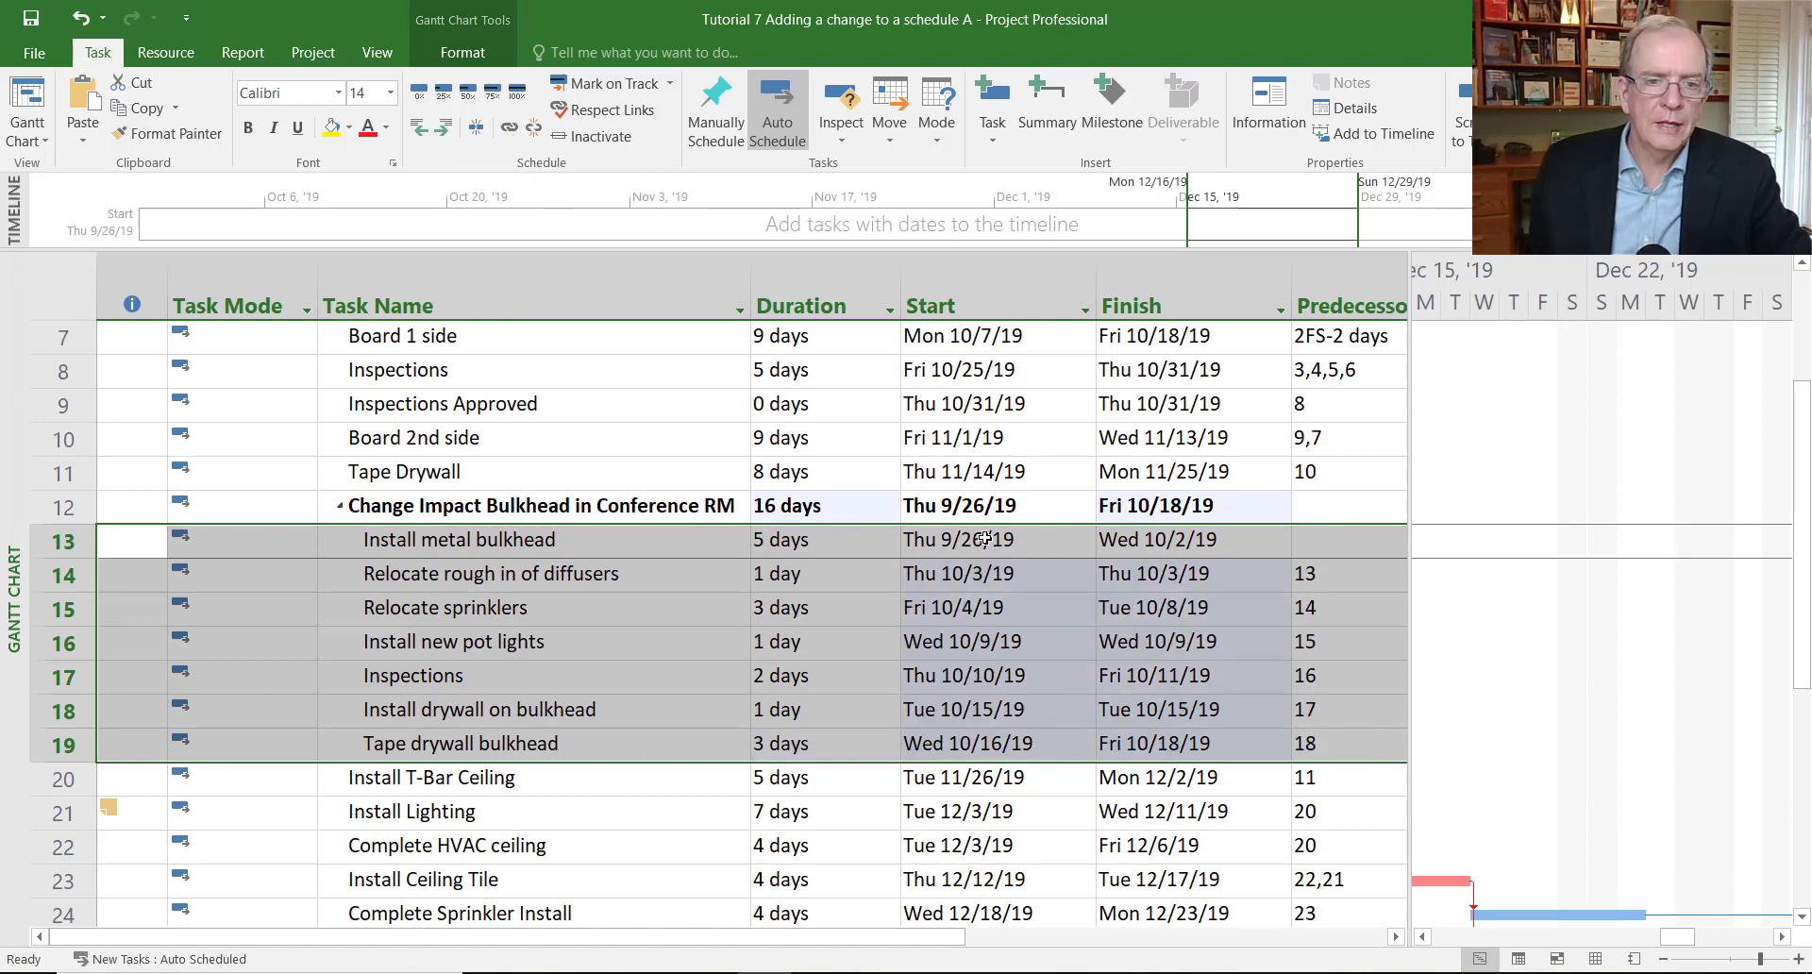
pyautogui.scroll(2, 984, 539)
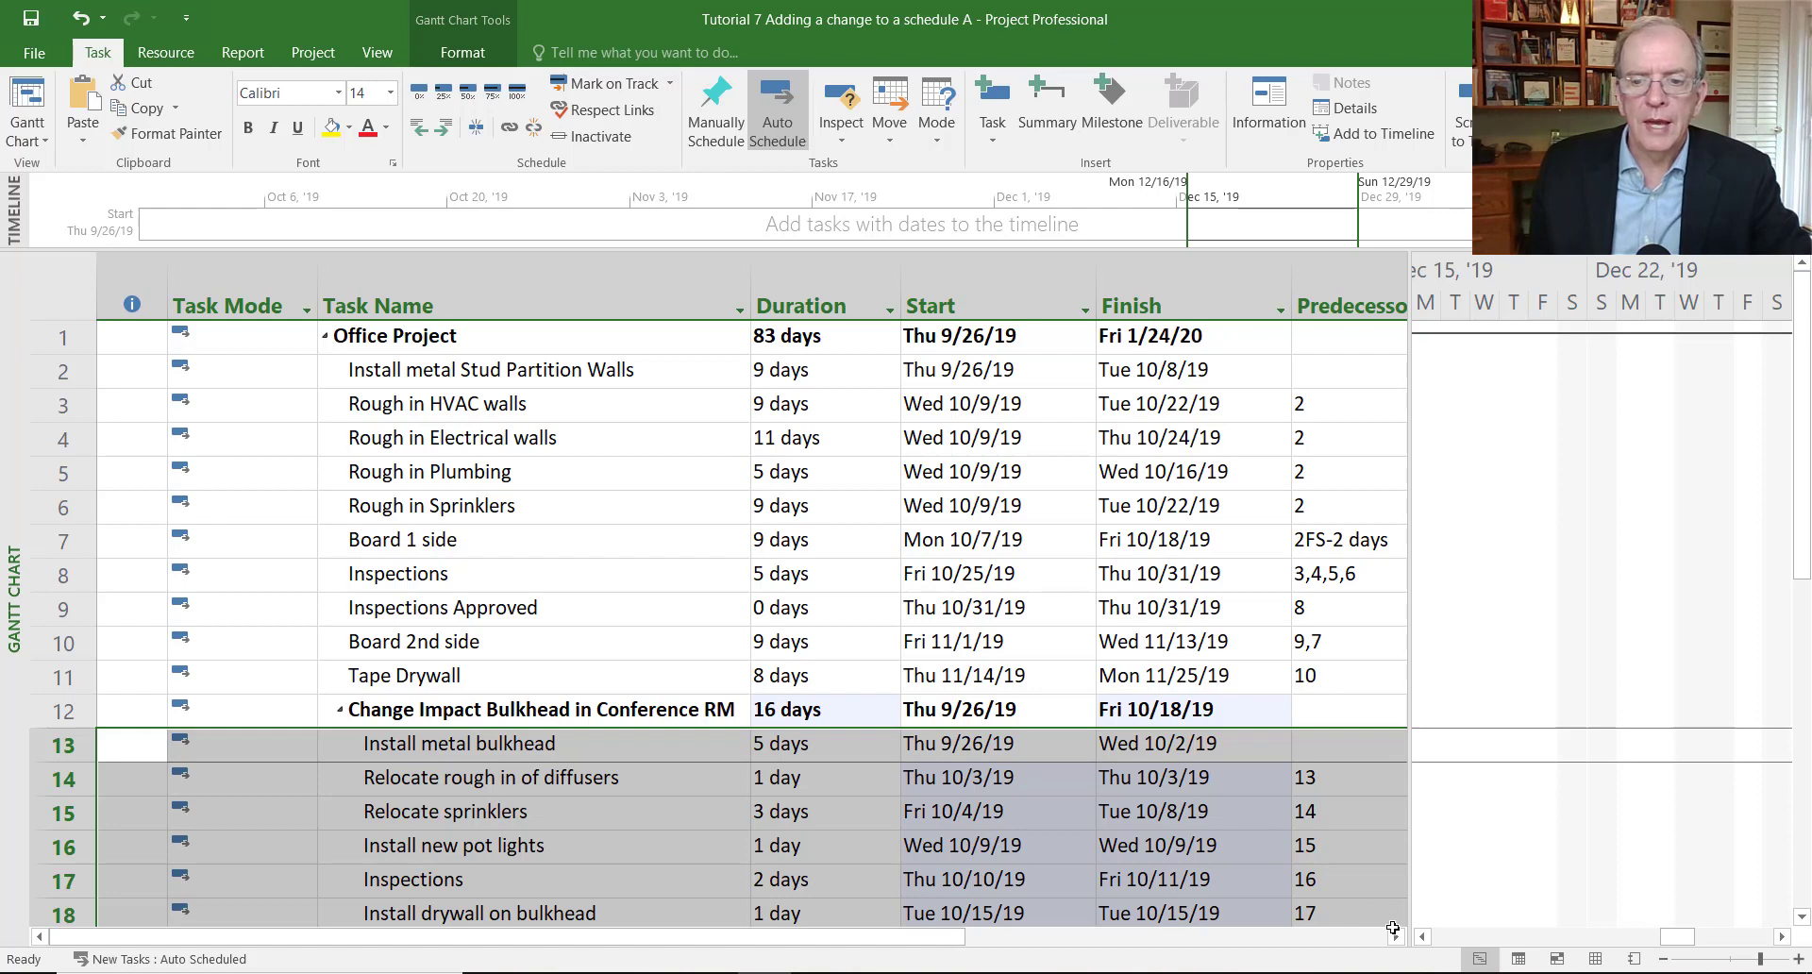
# Set task 11, Tape Drywall, as the predecessor of Install metal bulkhead.
pyautogui.click(1423, 937)
pyautogui.moveTo(1423, 937); pyautogui.dragTo(1423, 937)
pyautogui.click(1423, 936)
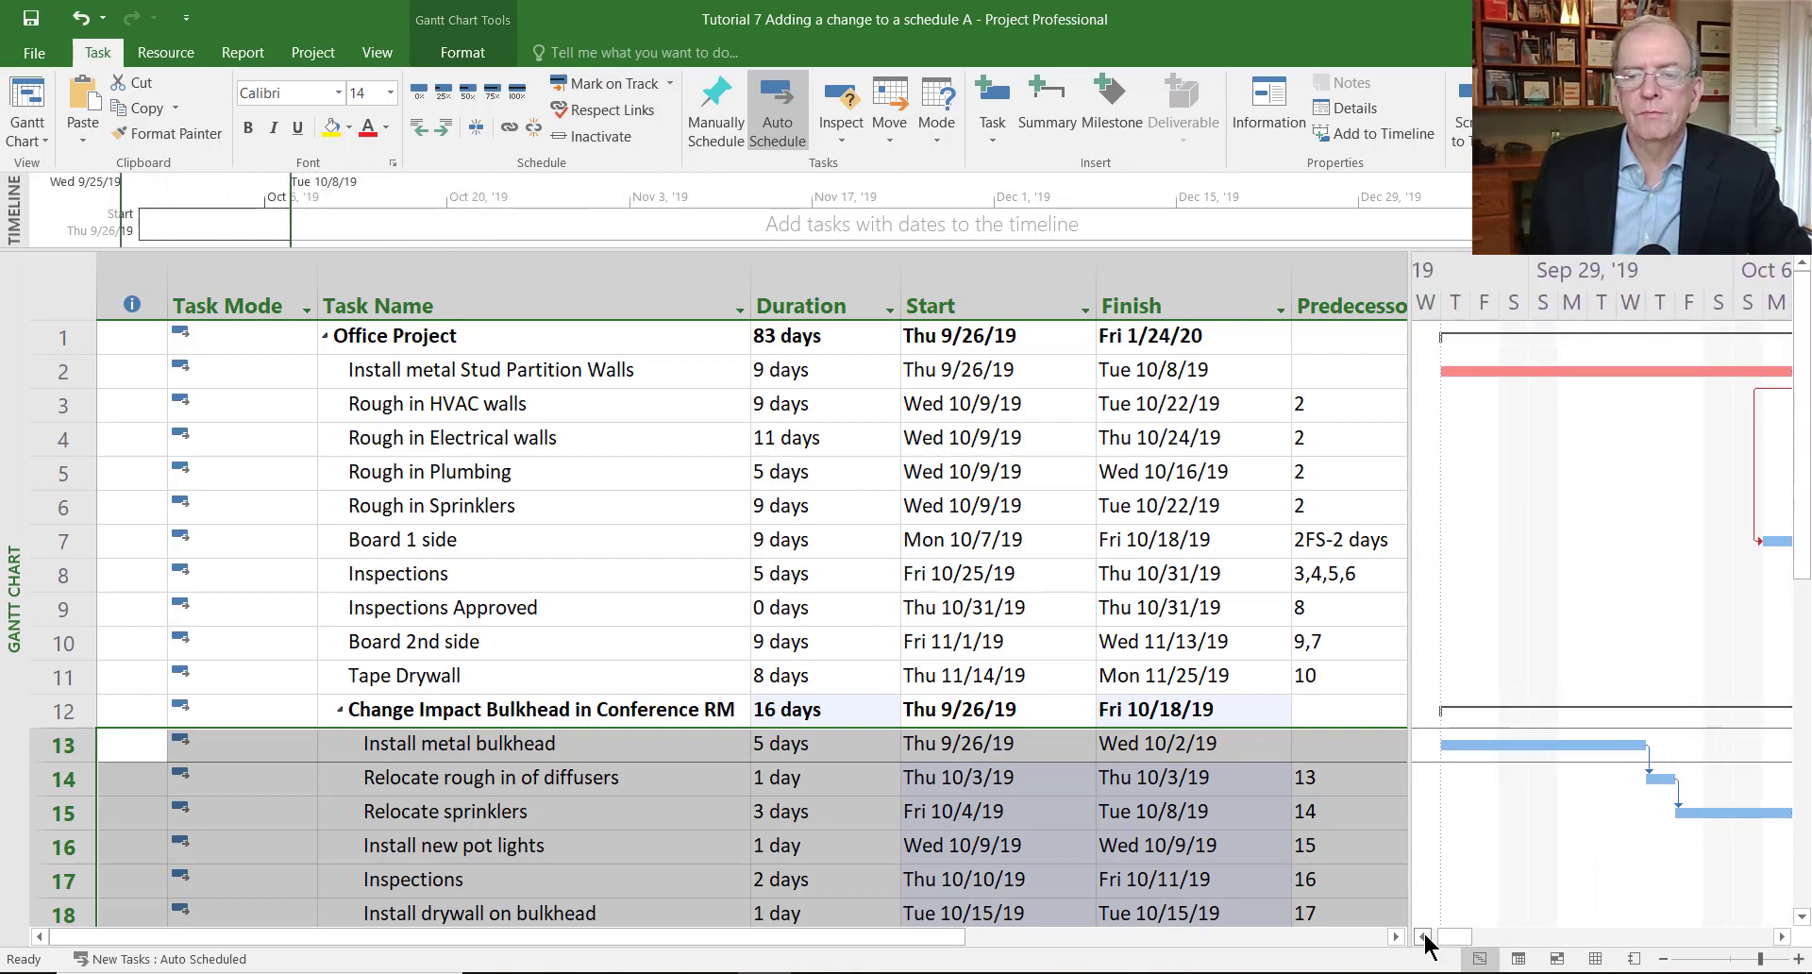
pyautogui.click(1423, 936)
pyautogui.scroll(-3, 1375, 895)
pyautogui.scroll(1, 1375, 894)
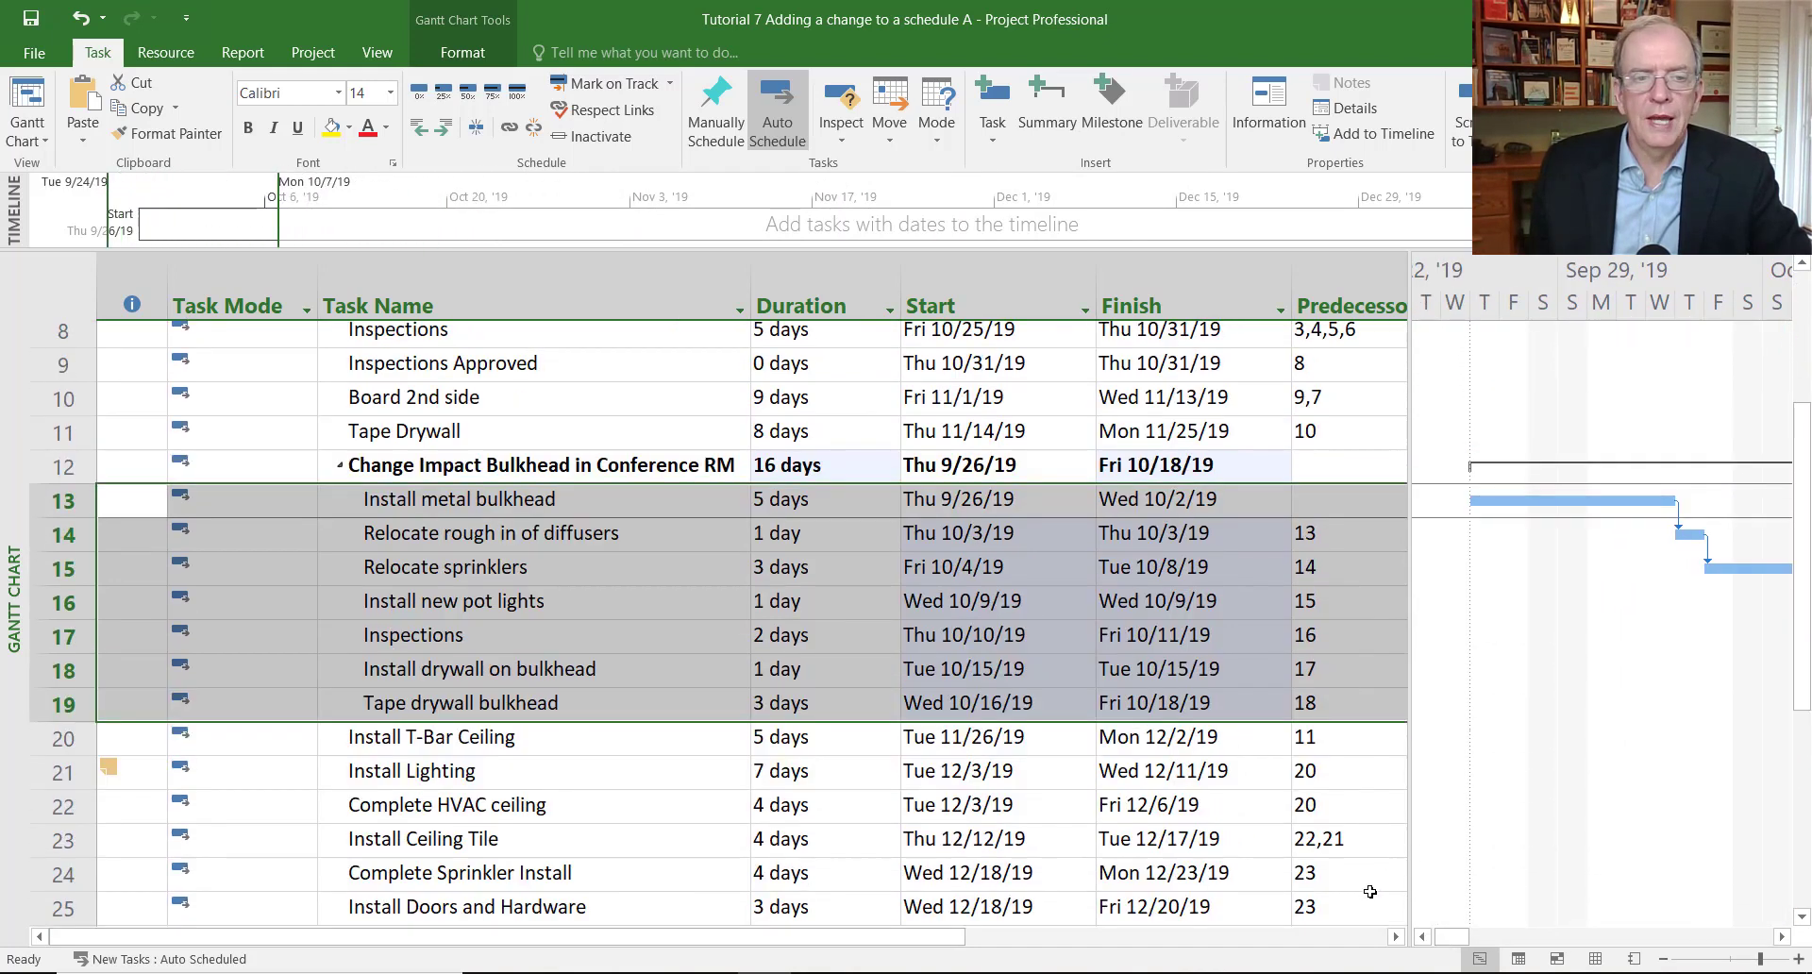
pyautogui.click(1305, 541)
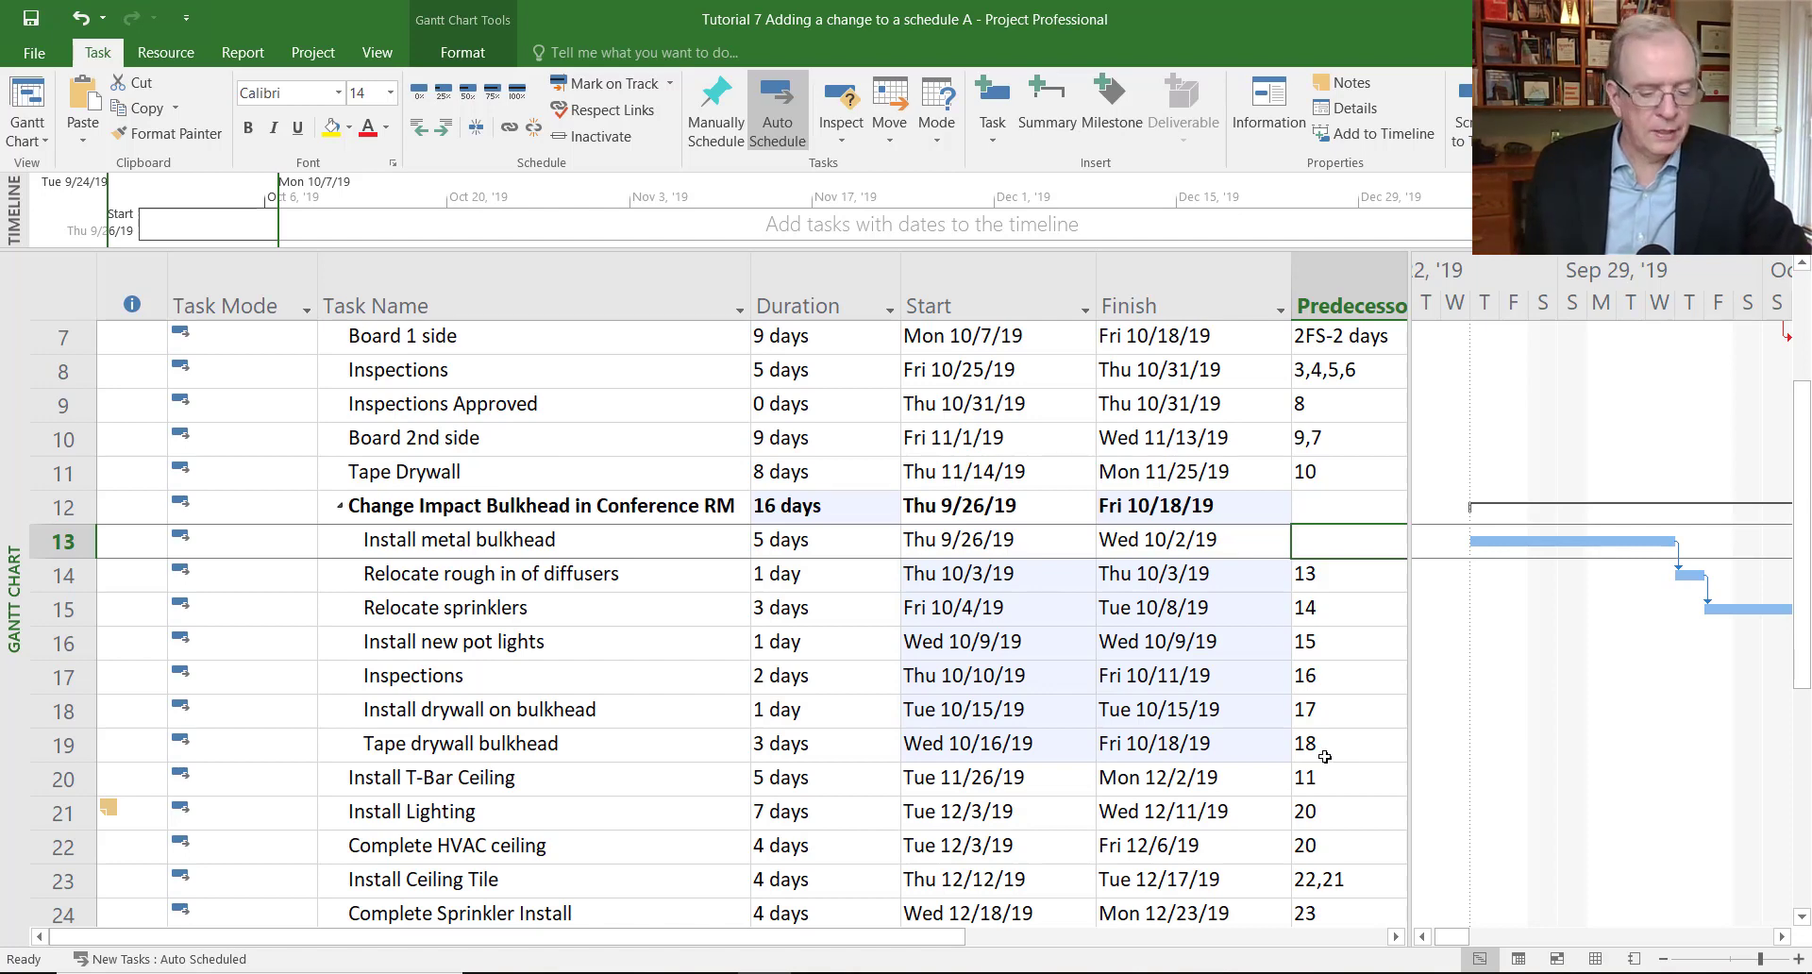
pyautogui.write('11')
pyautogui.click(1268, 714)
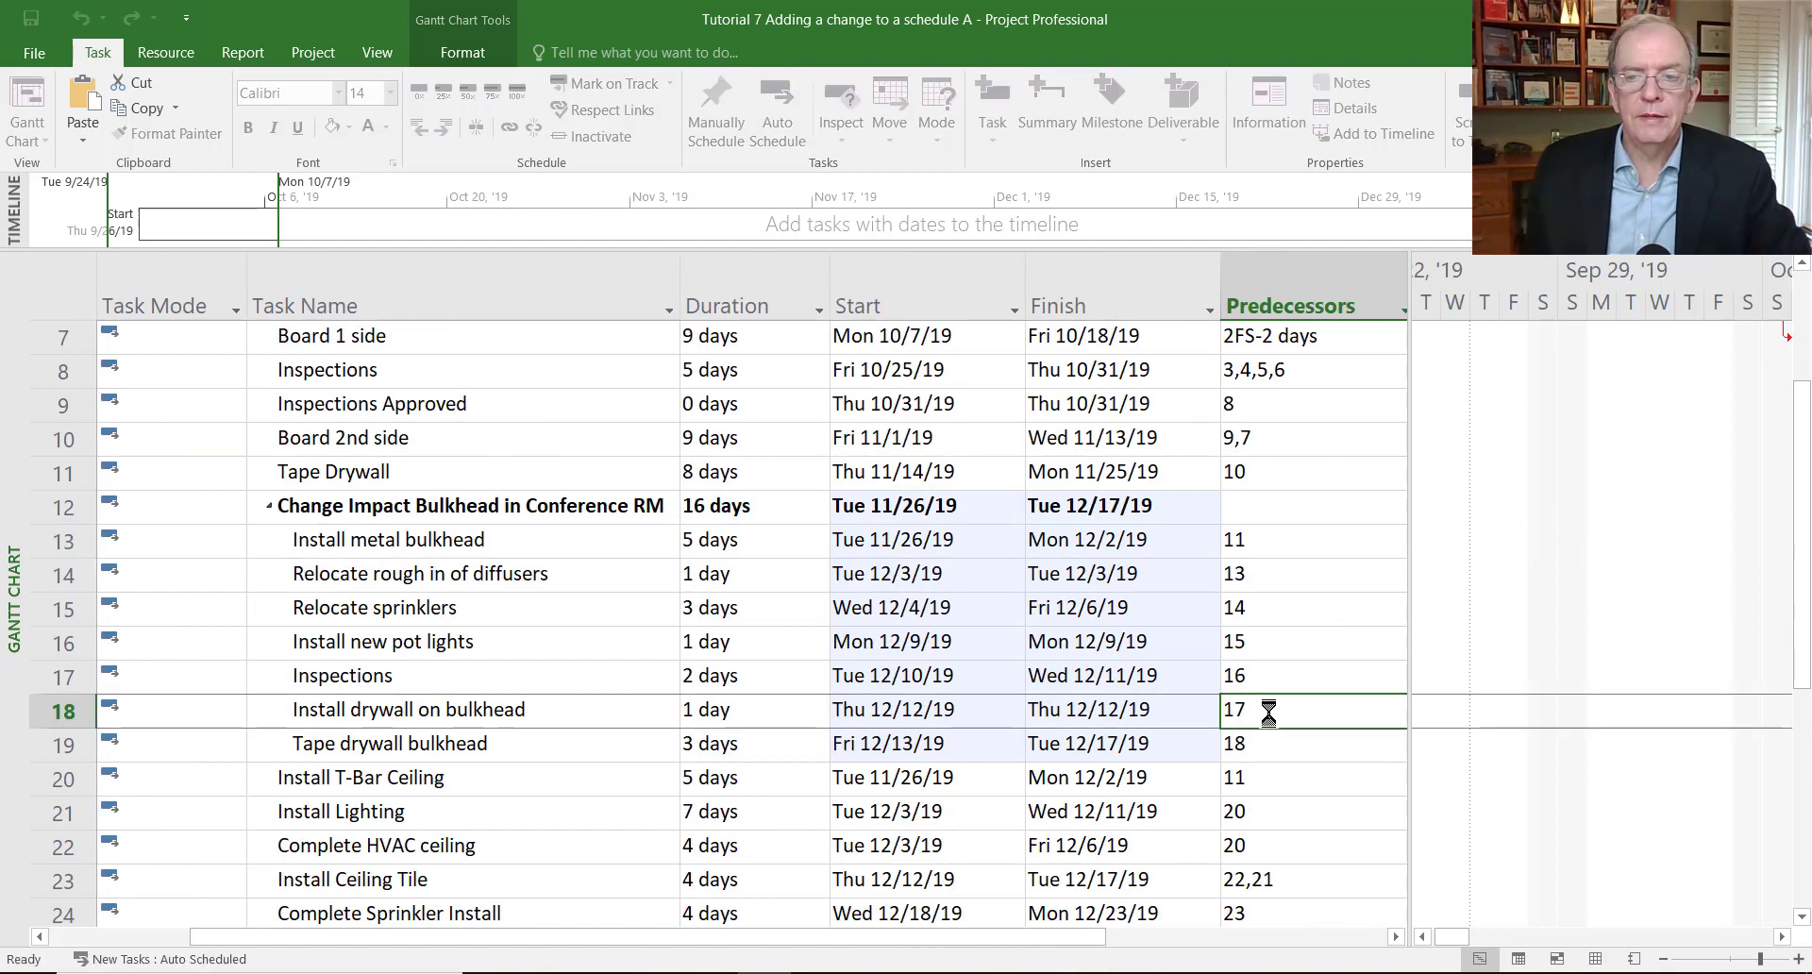
# Examine the Gantt bars of the bulkhead subtasks from Install metal bulkhead through Tape drywall bulkhead.
pyautogui.click(614, 553)
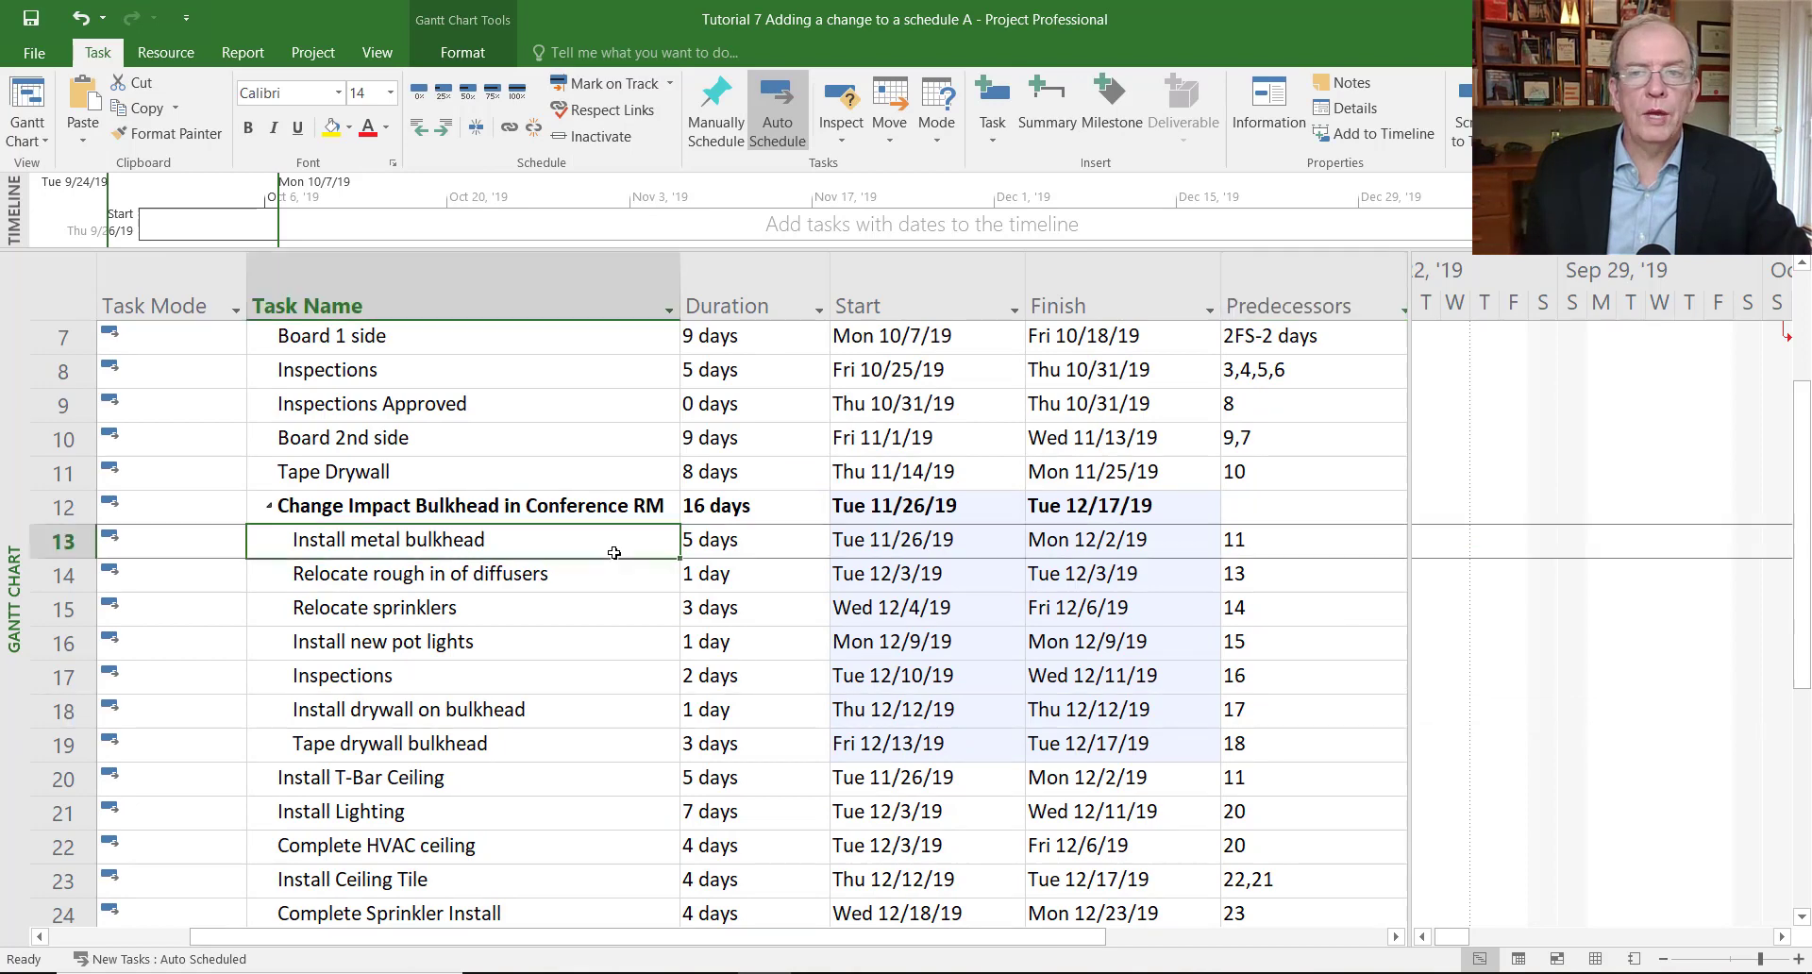
pyautogui.click(1466, 142)
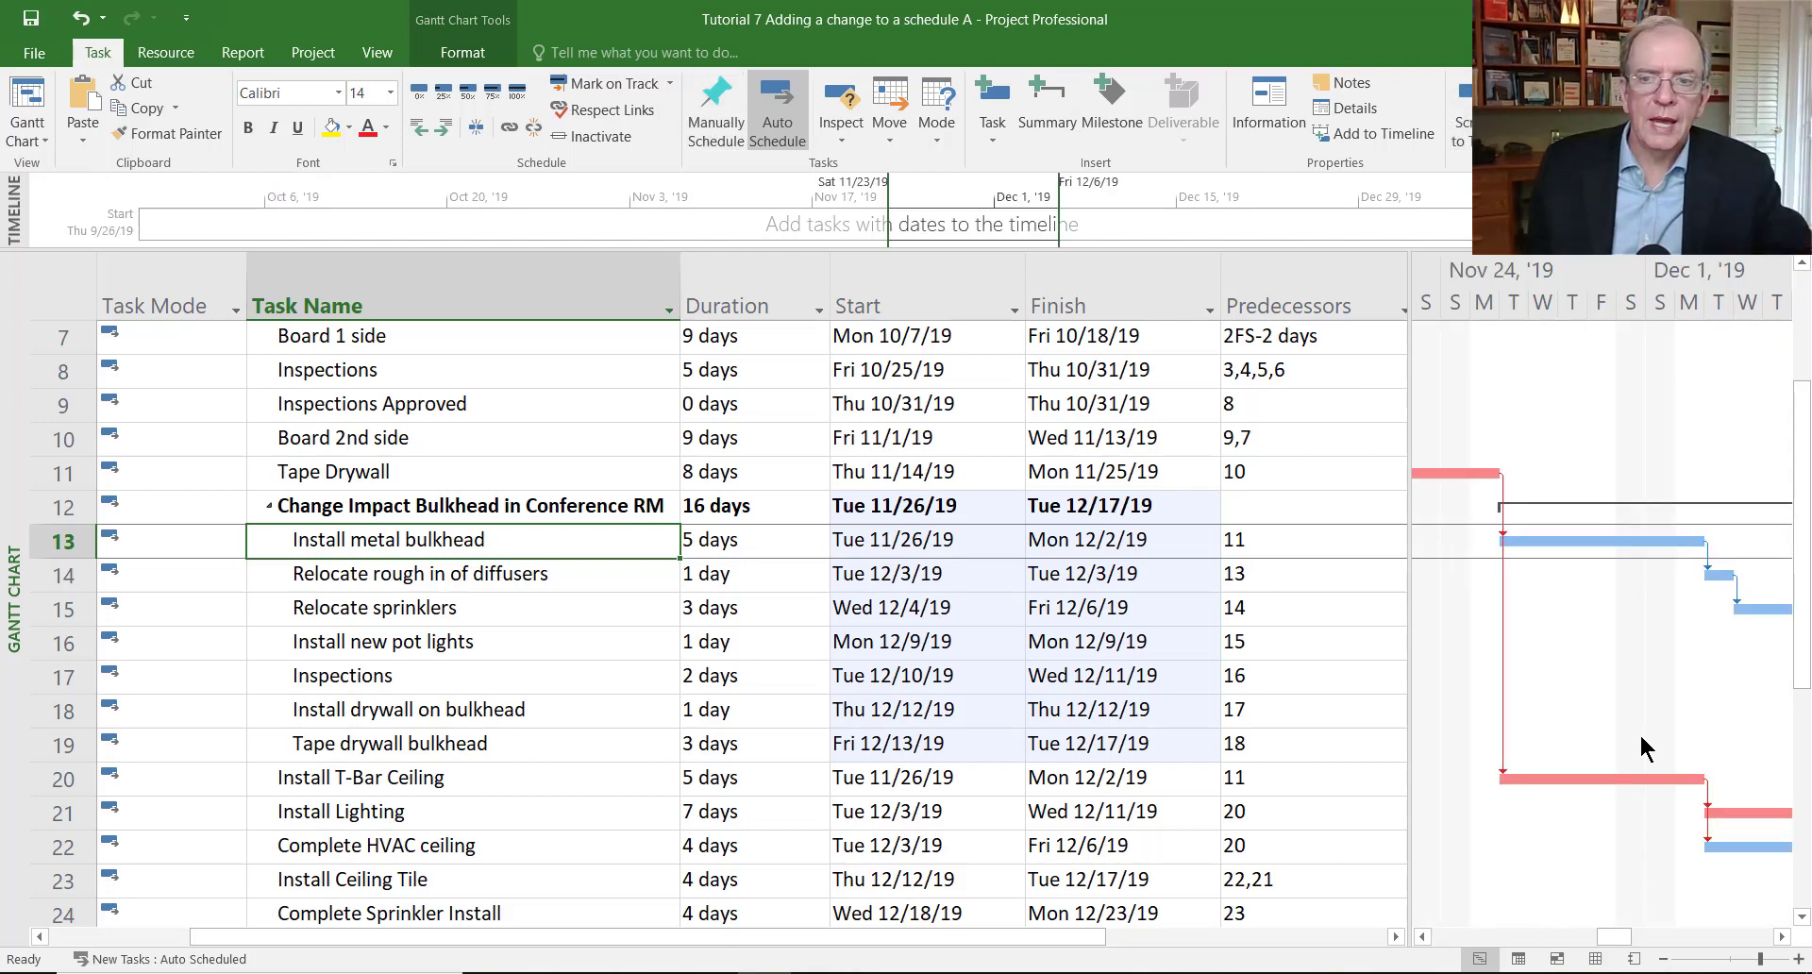
pyautogui.click(1782, 936)
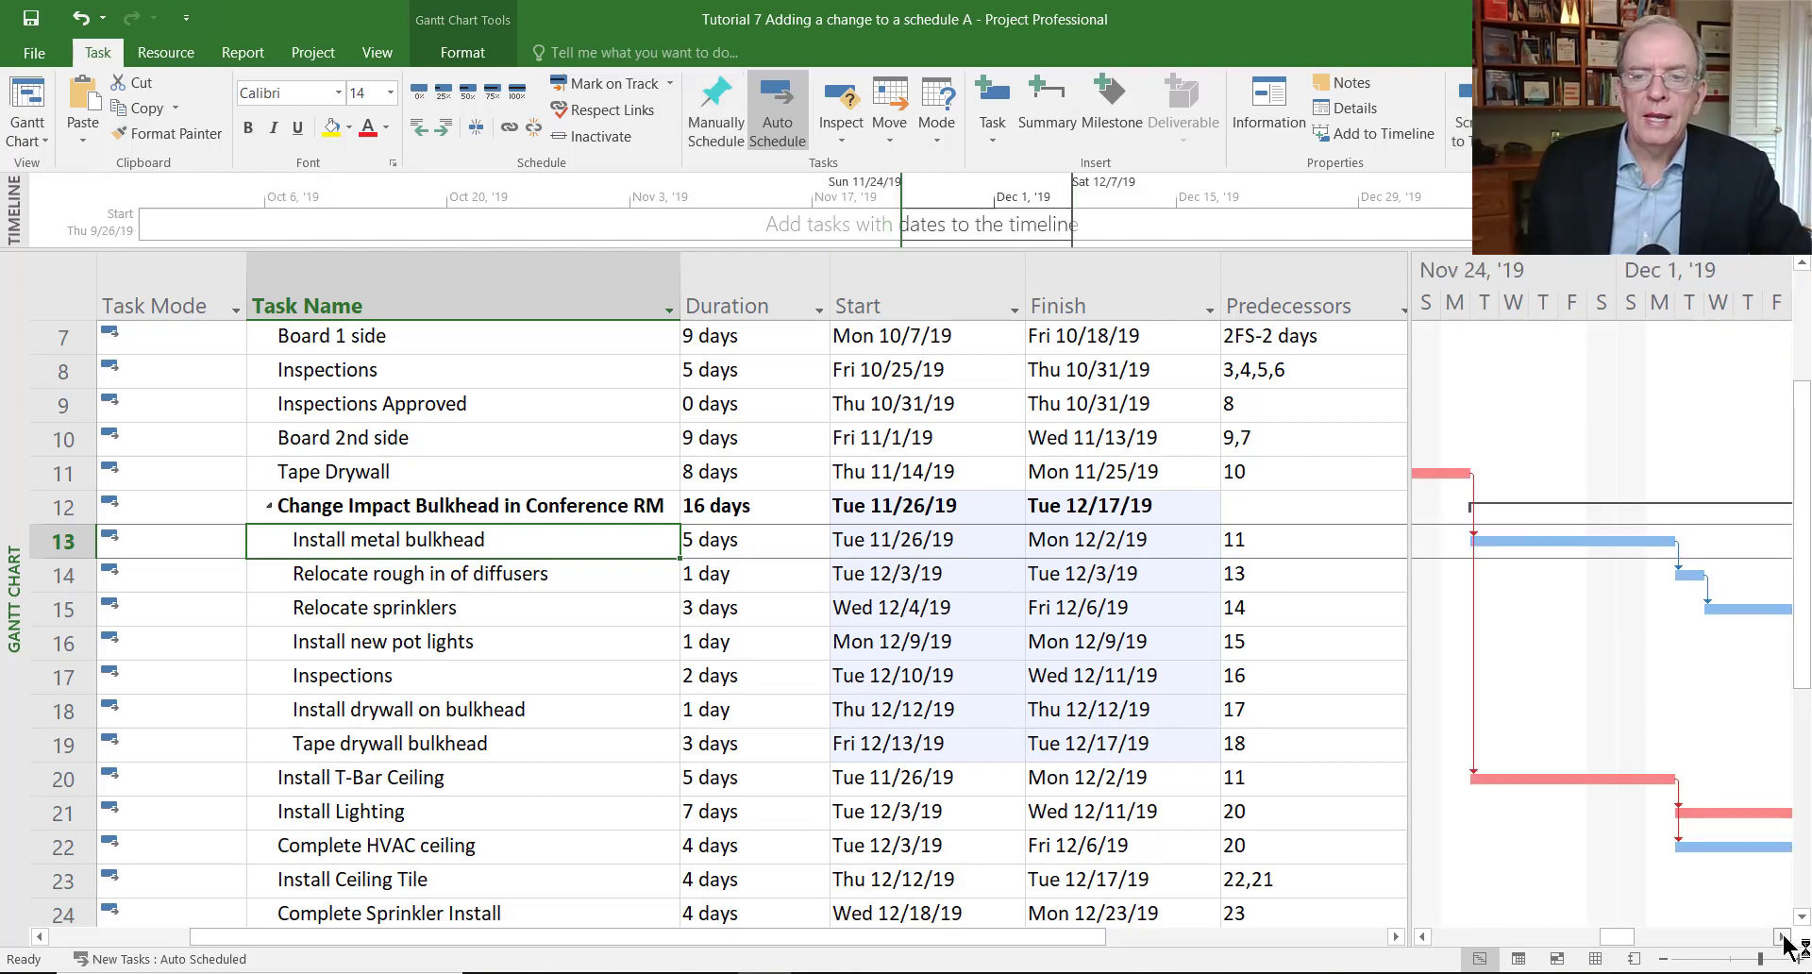
pyautogui.click(1783, 936)
pyautogui.click(1783, 936)
pyautogui.click(1782, 936)
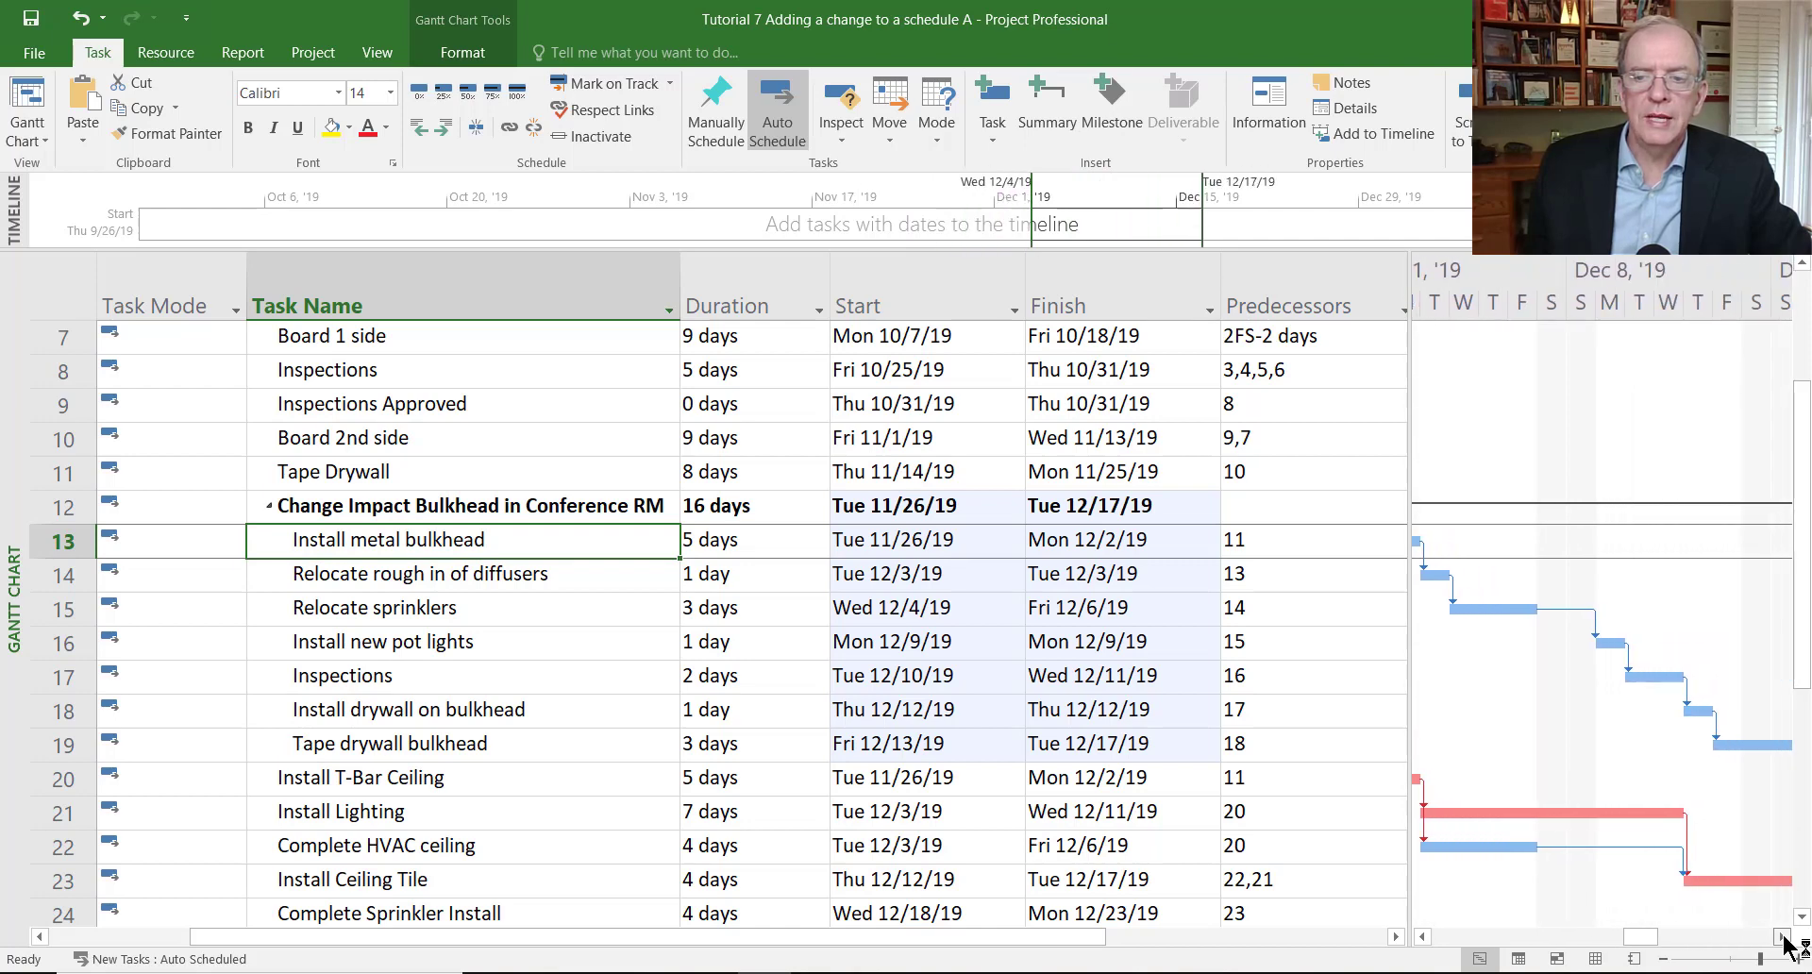
pyautogui.click(1783, 937)
pyautogui.click(1783, 936)
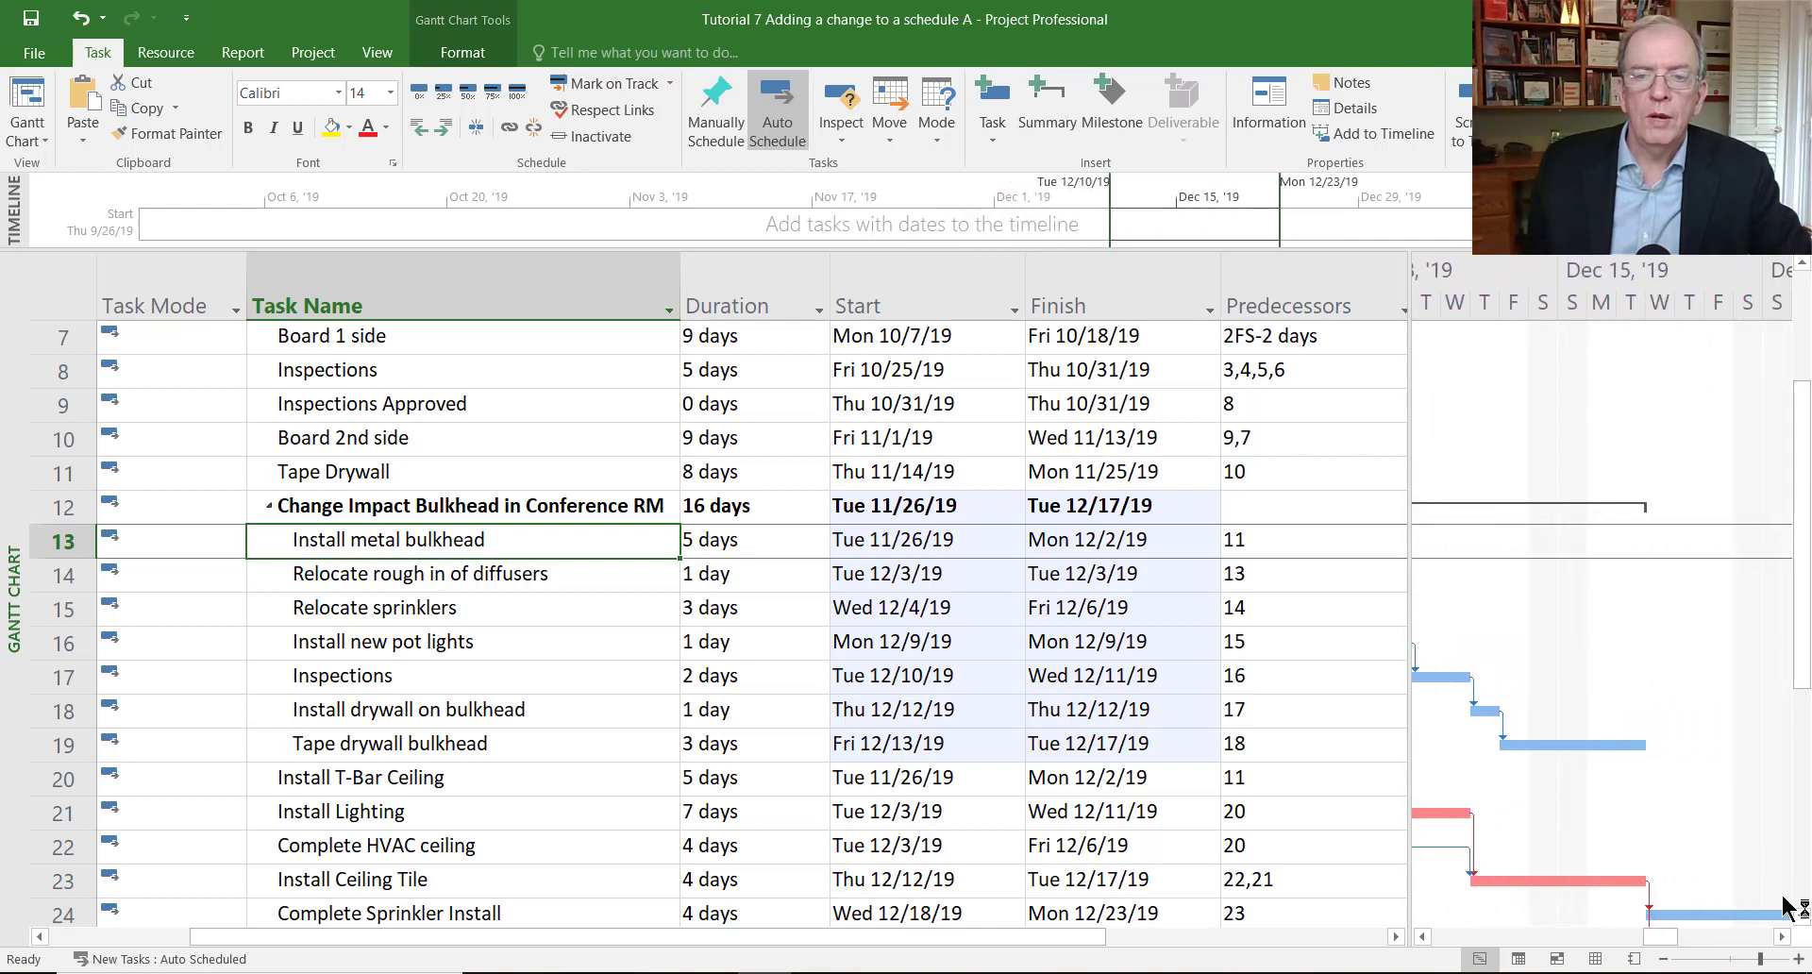
# Show the Variance table and check the Baseline Start and Baseline Finish of tasks 12 to 19.
pyautogui.click(39, 294)
pyautogui.rightClick(39, 293)
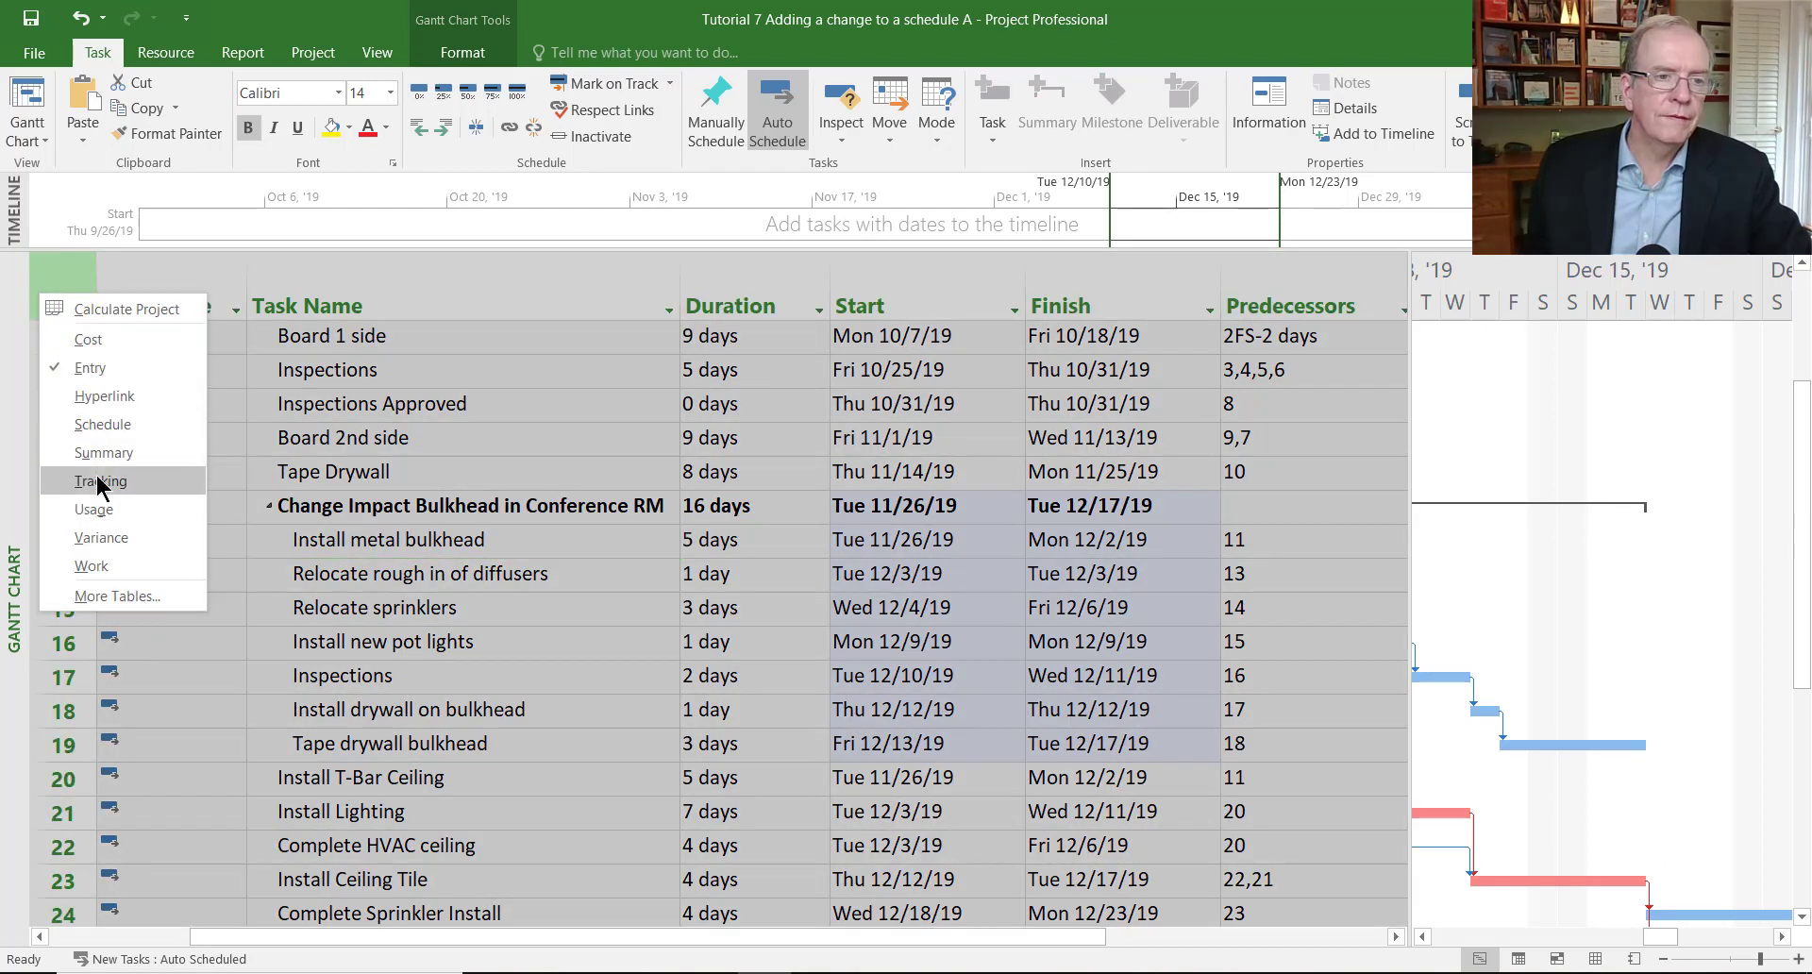
pyautogui.click(121, 537)
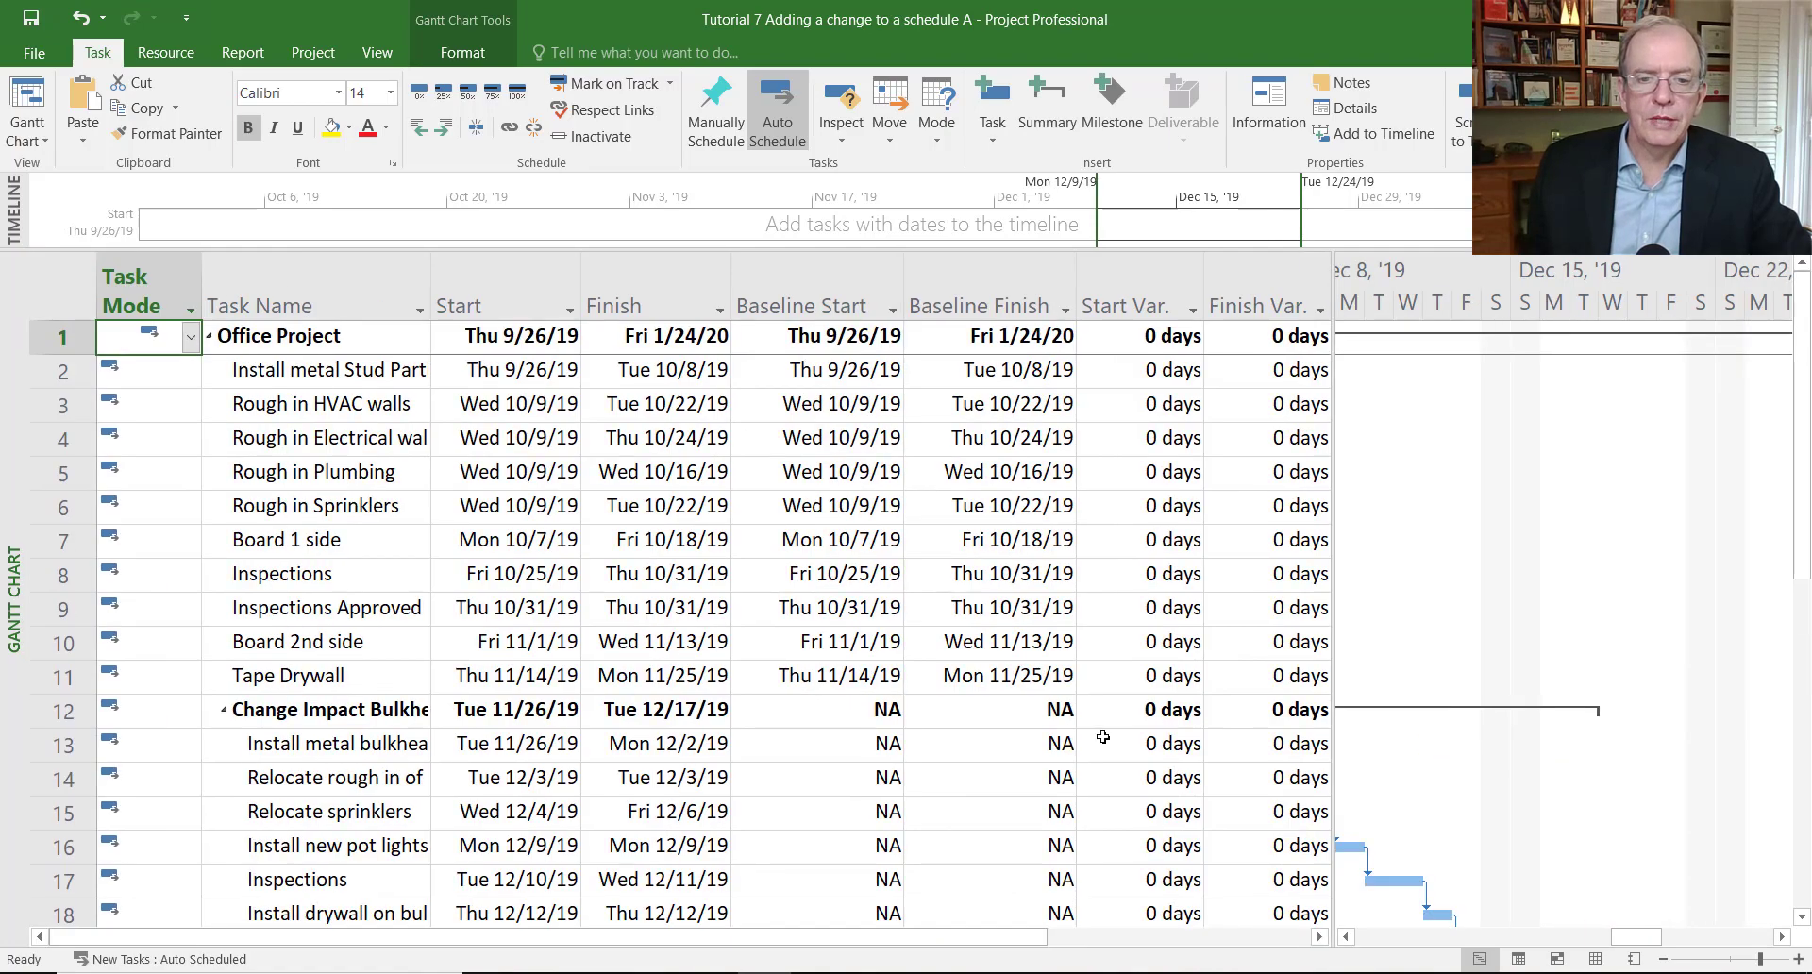
pyautogui.scroll(-3, 1170, 774)
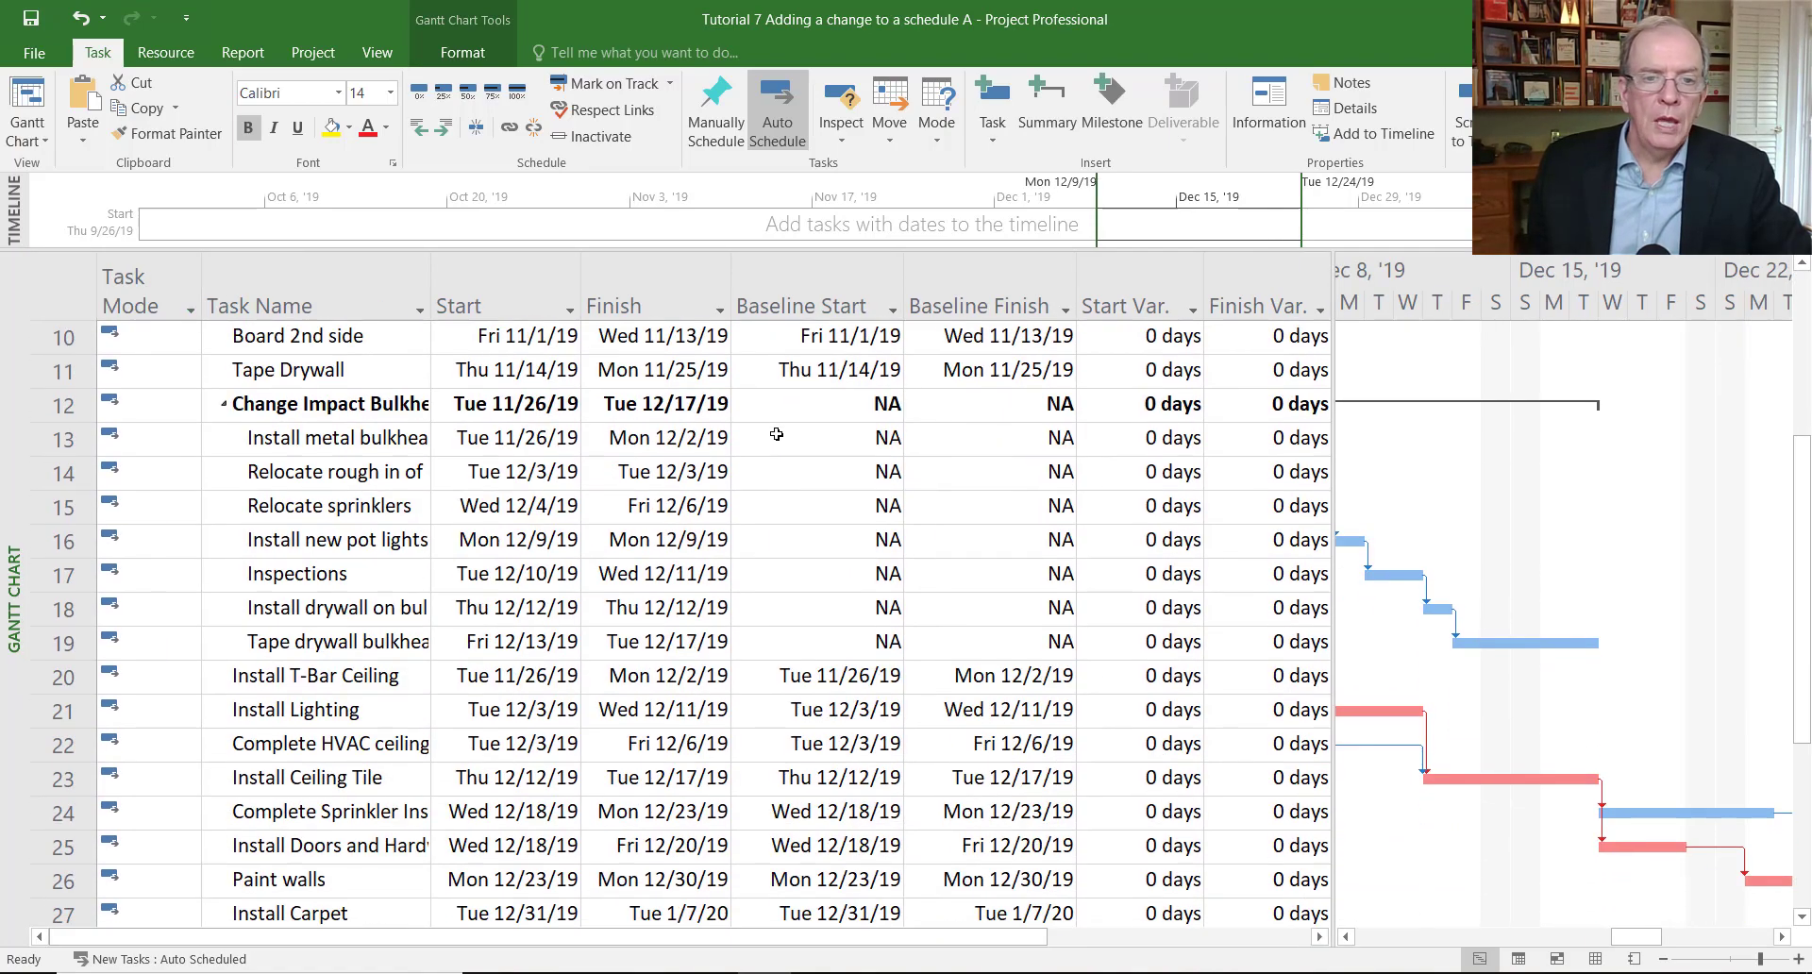
pyautogui.moveTo(807, 412); pyautogui.dragTo(809, 634)
pyautogui.moveTo(964, 406); pyautogui.dragTo(976, 643)
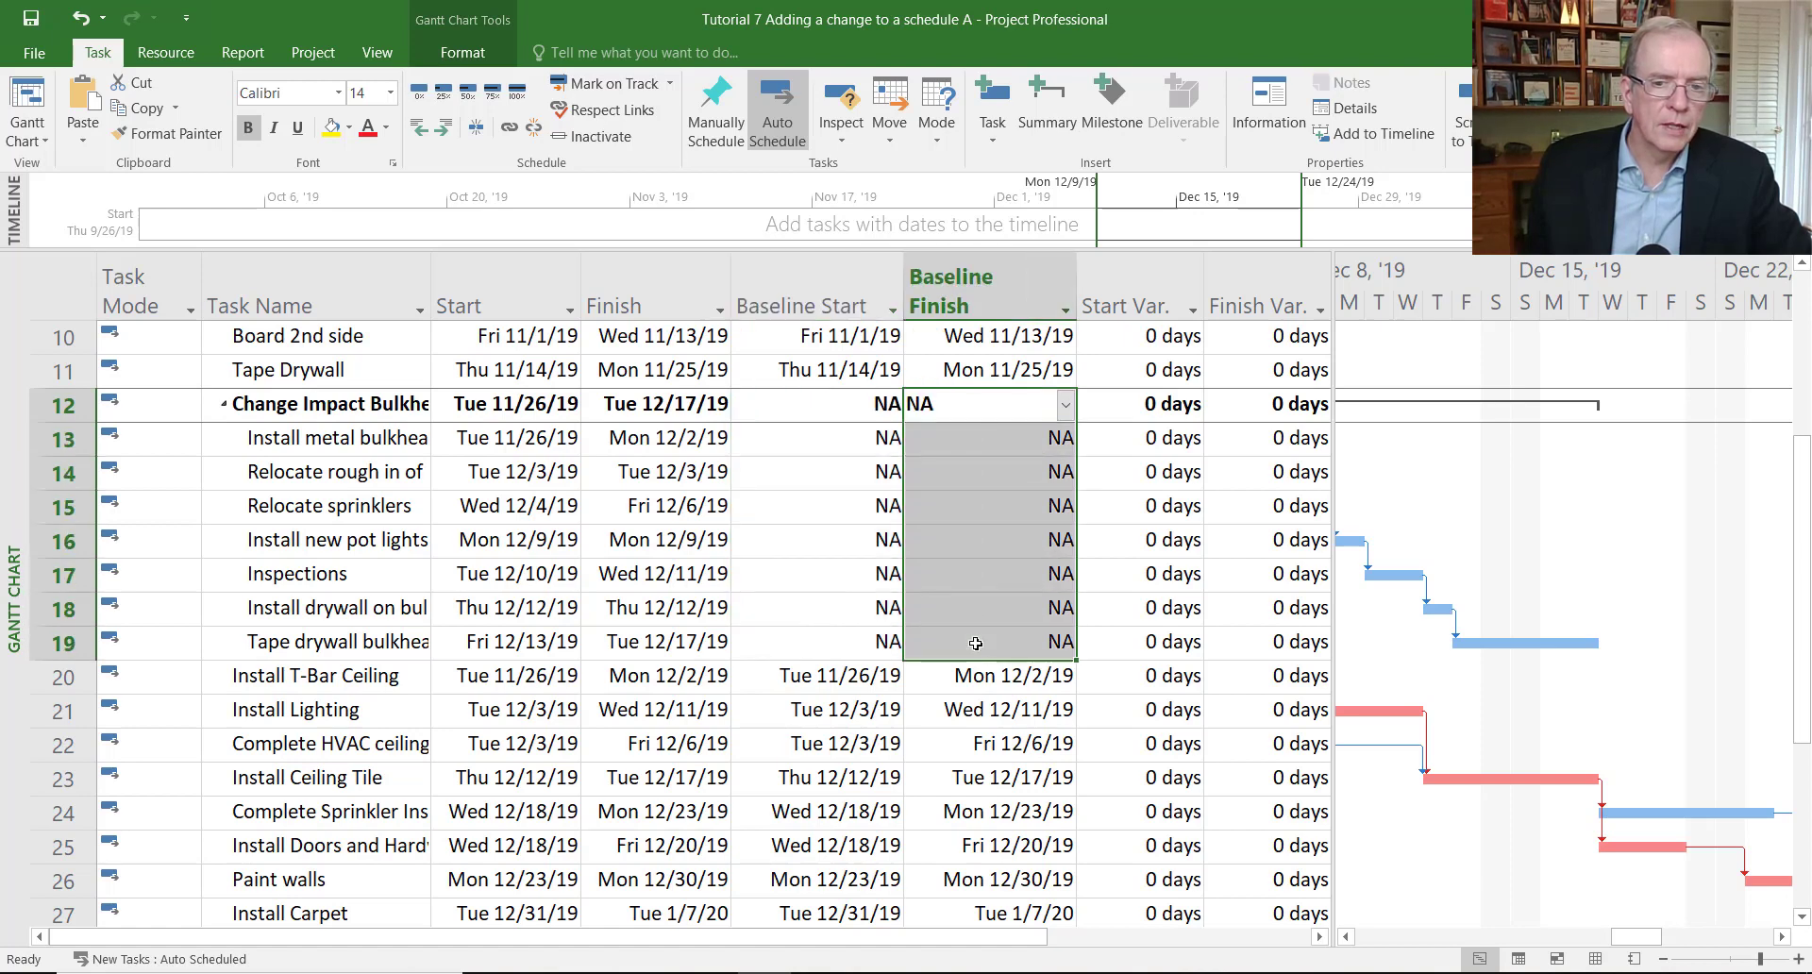
pyautogui.click(887, 715)
# Return to the Entry table and widen it to show the full Predecessors column.
pyautogui.click(46, 285)
pyautogui.rightClick(45, 285)
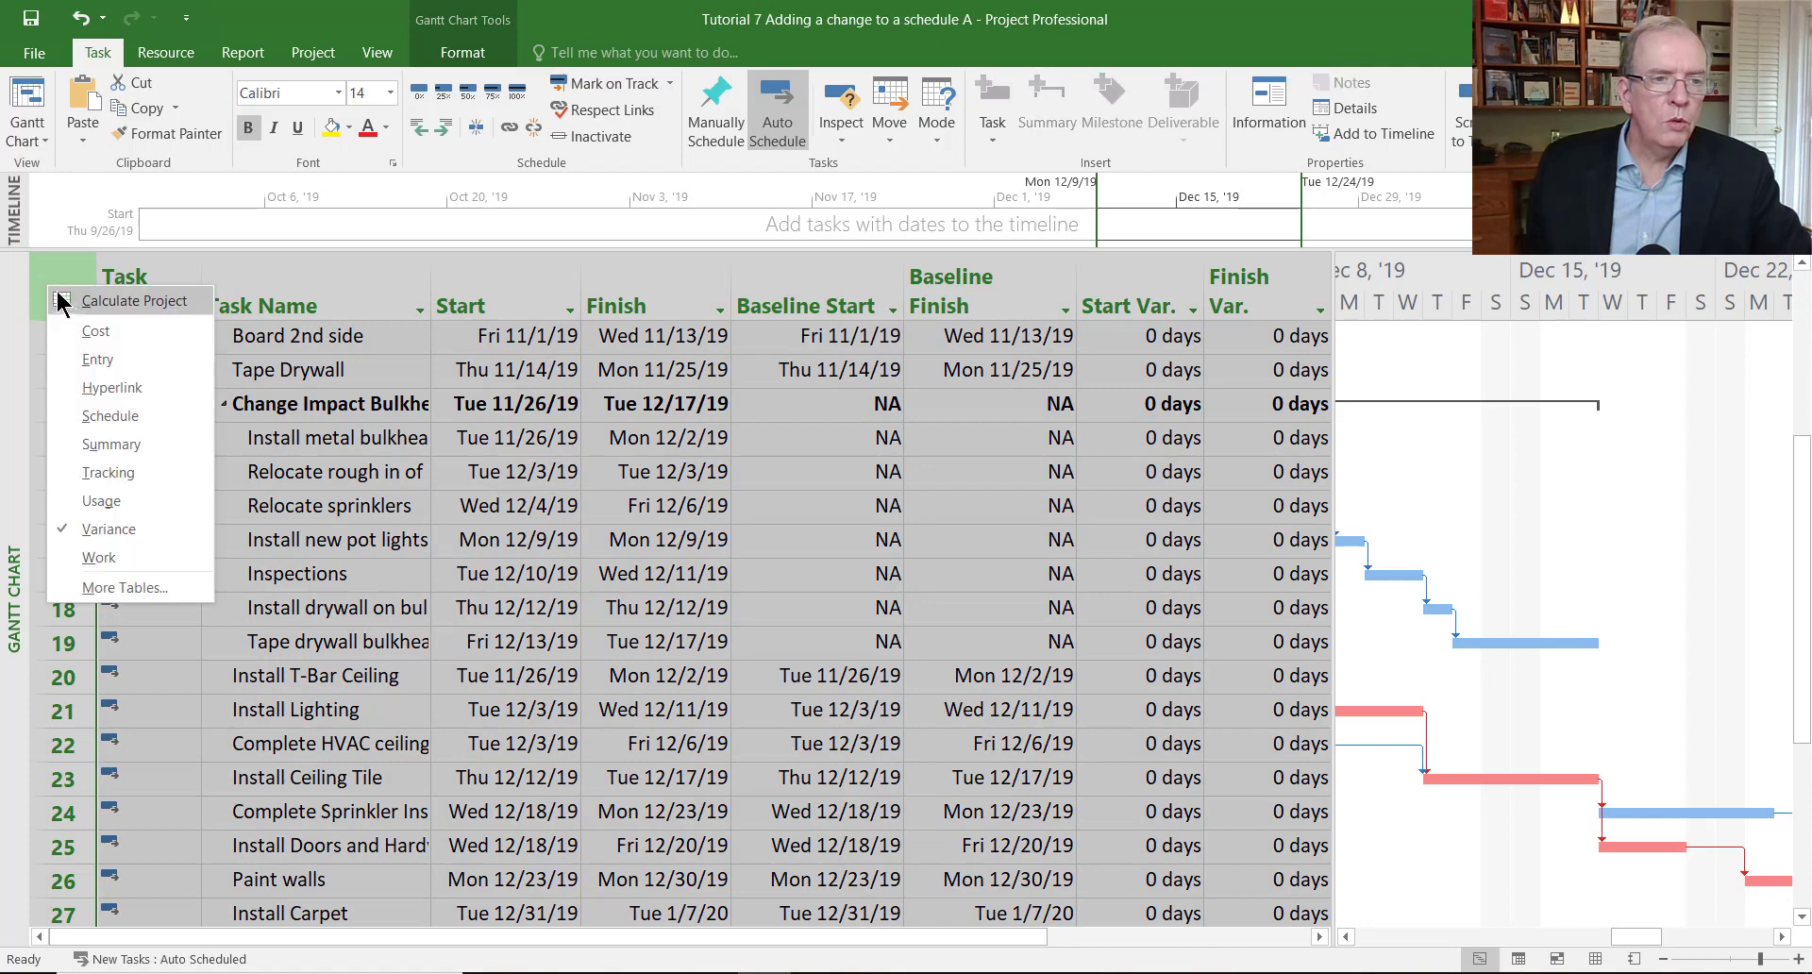
pyautogui.click(89, 366)
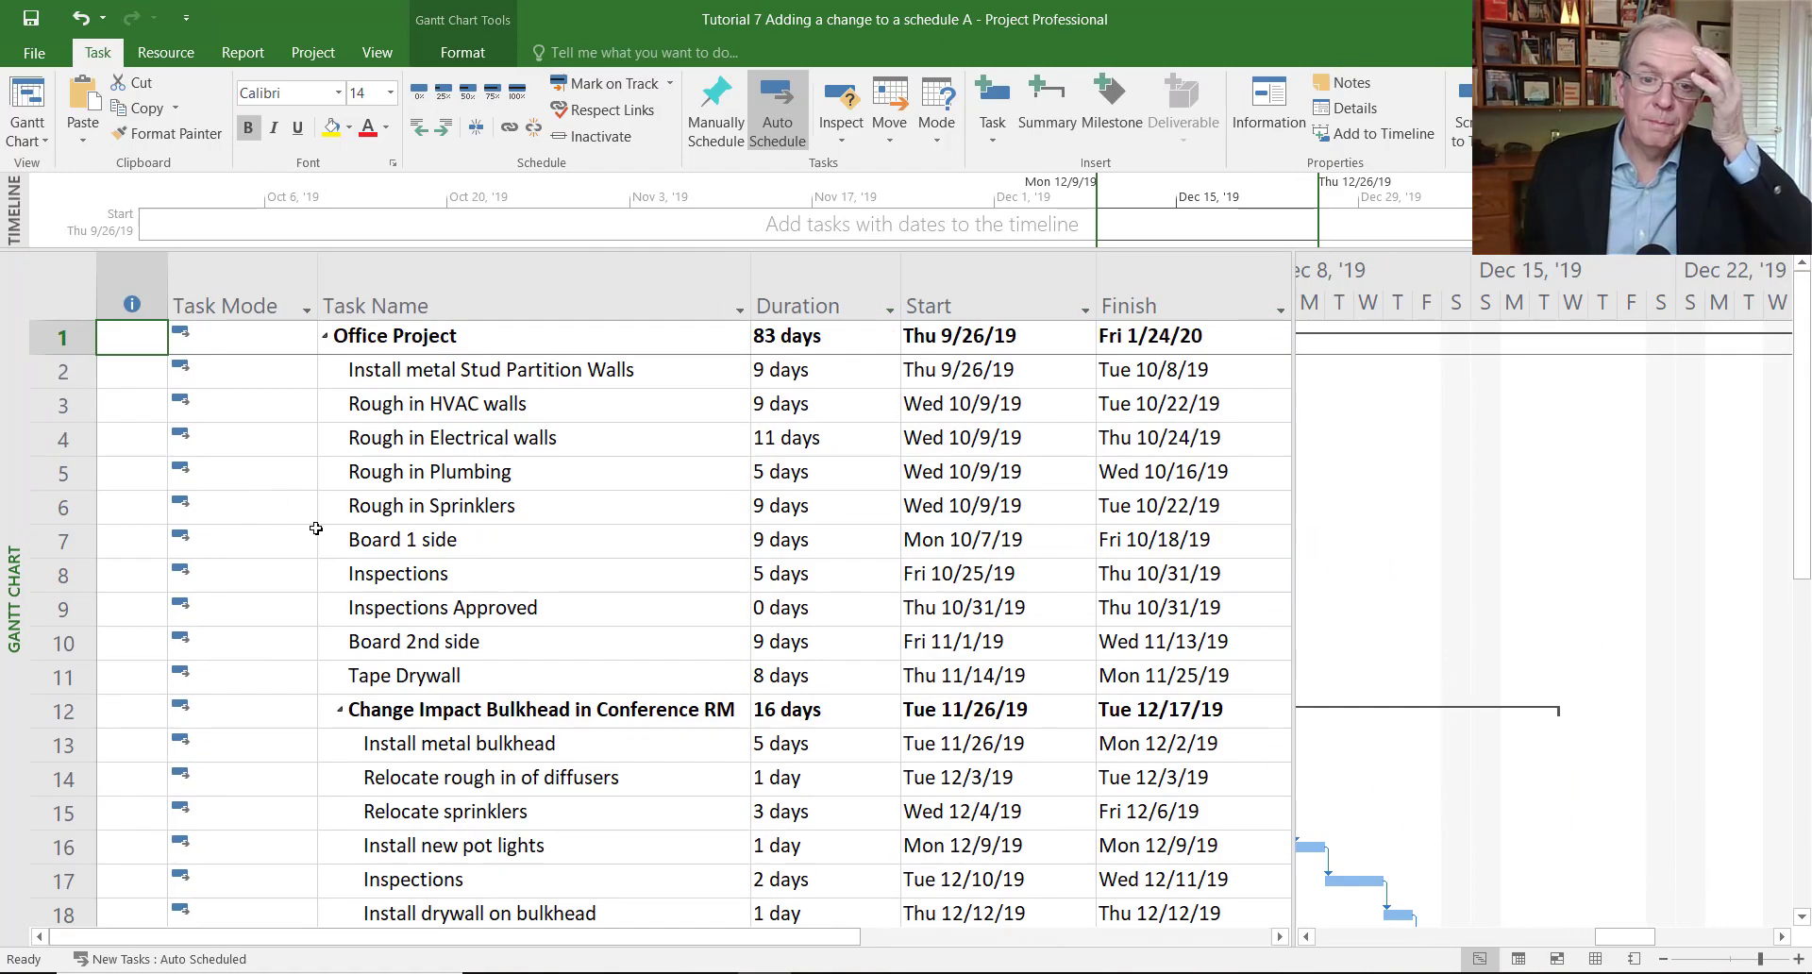
pyautogui.scroll(-4, 363, 504)
pyautogui.scroll(2, 363, 504)
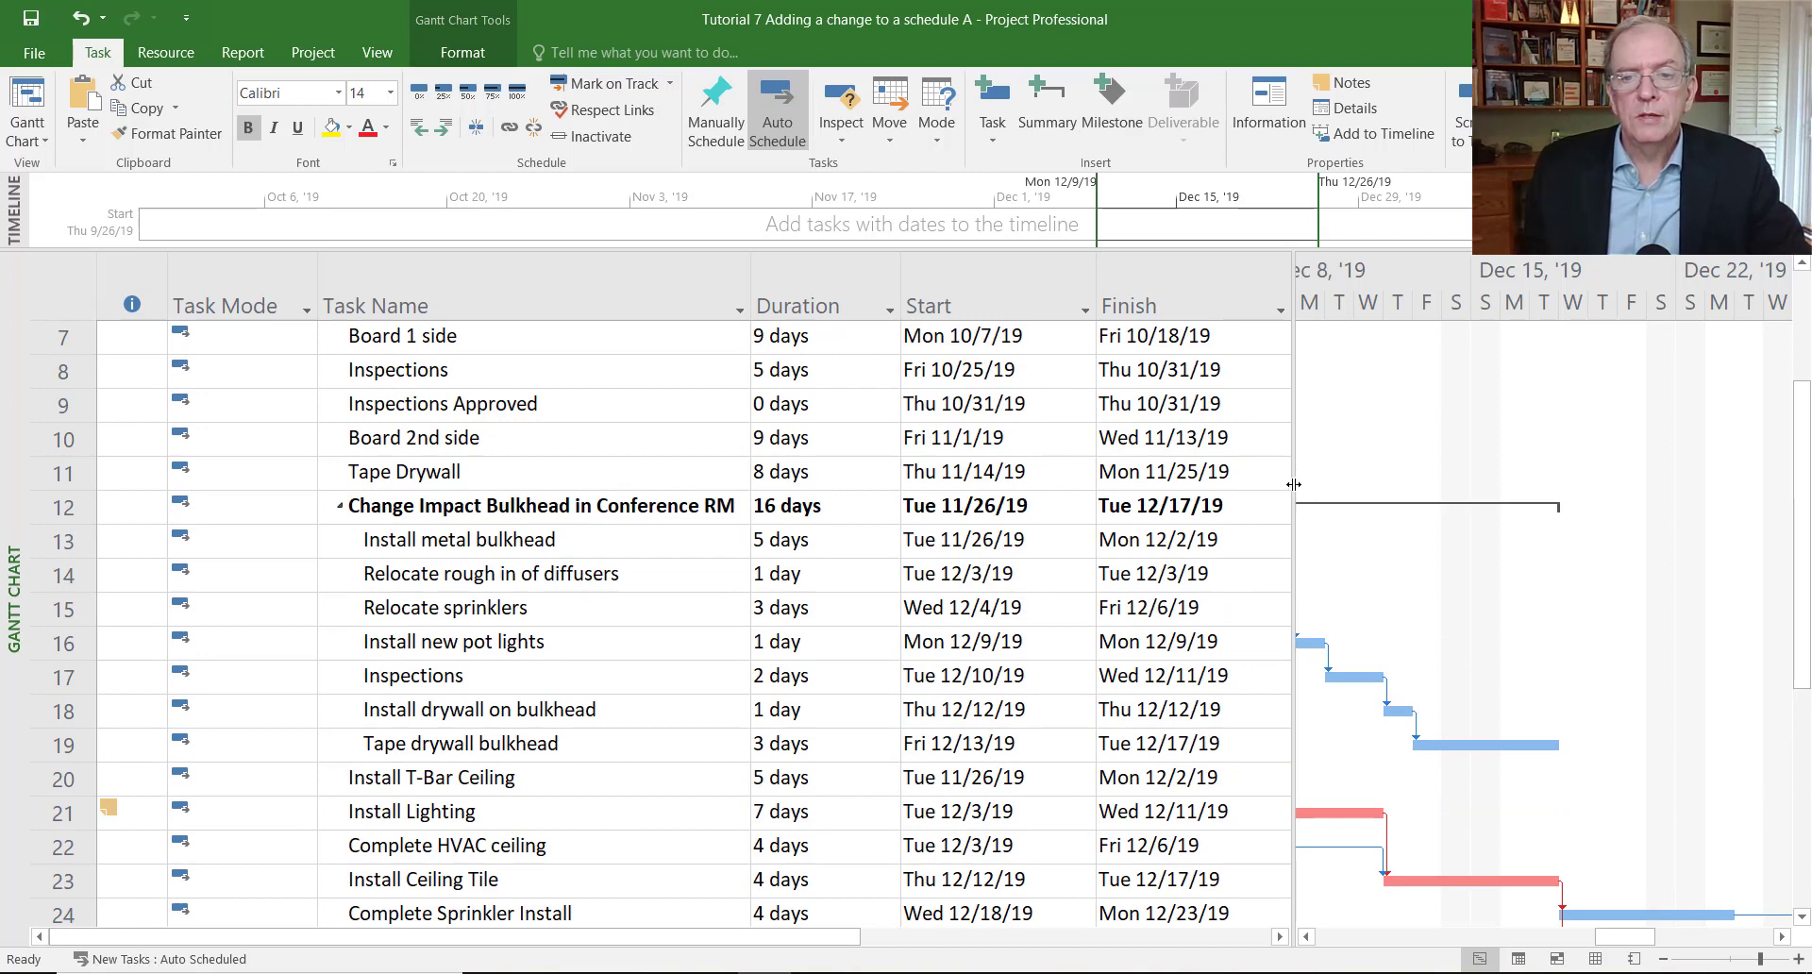
pyautogui.moveTo(1293, 491); pyautogui.dragTo(1496, 527)
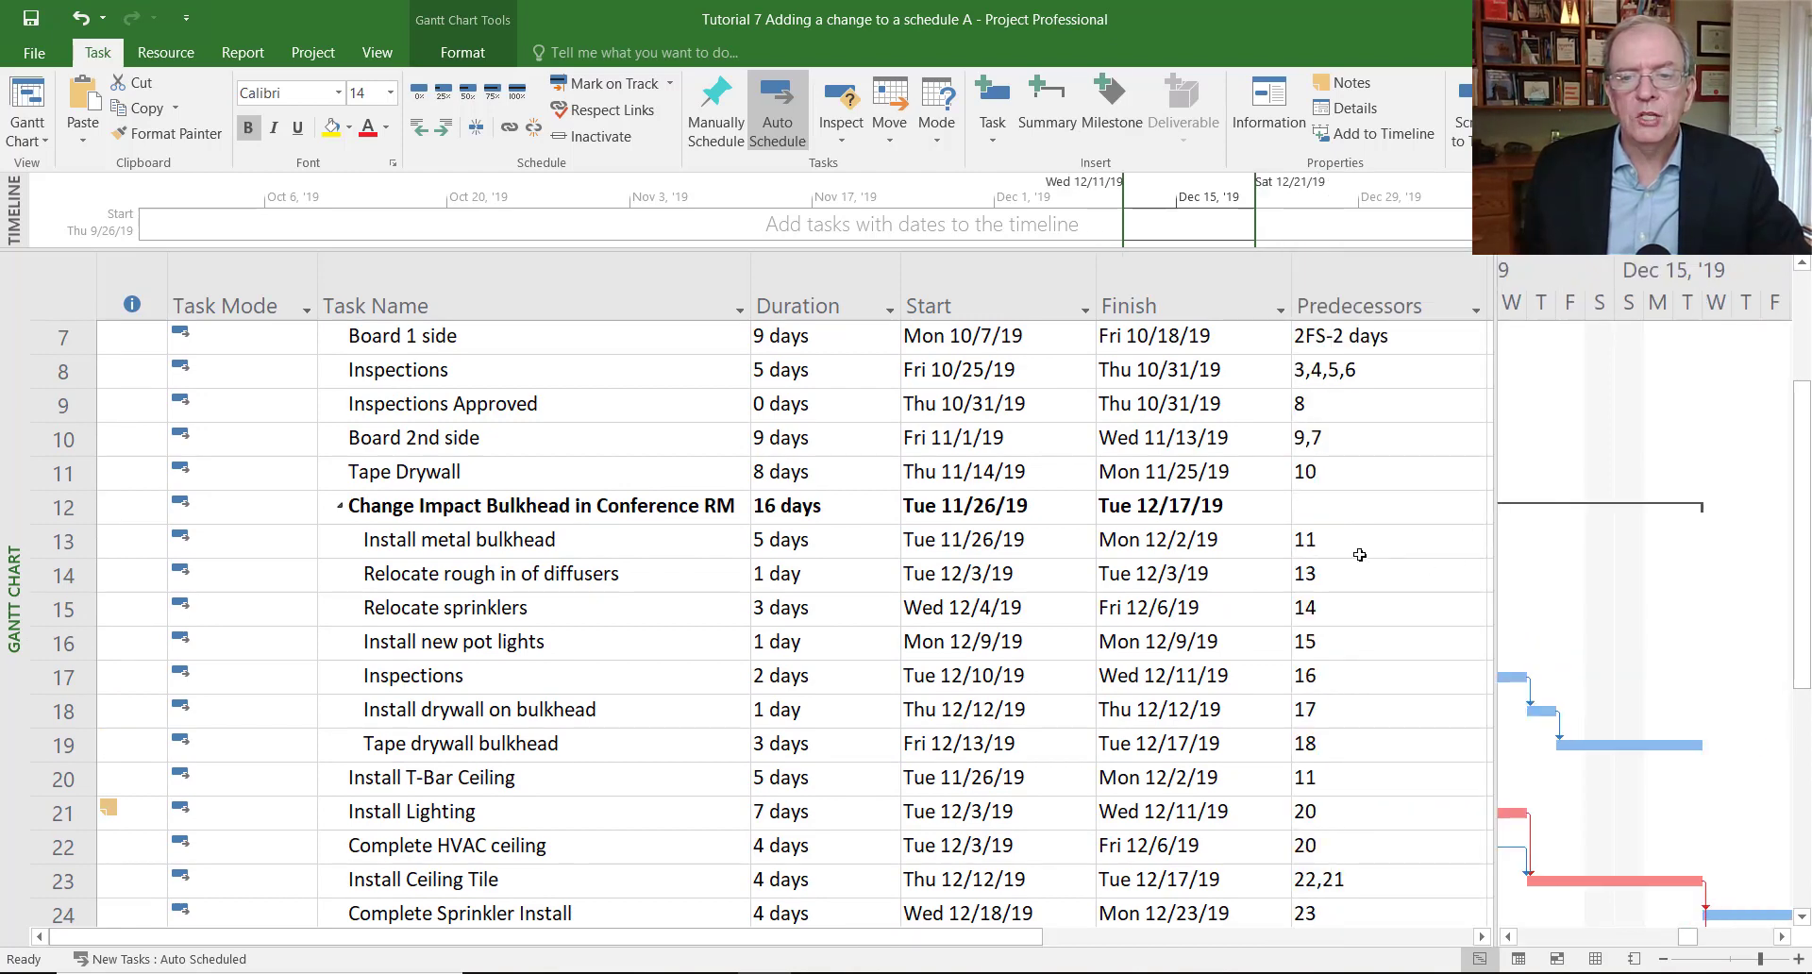
# Examine on the Gantt chart how Install metal bulkhead and Install T-Bar Ceiling follow Tape Drywall.
pyautogui.click(1357, 550)
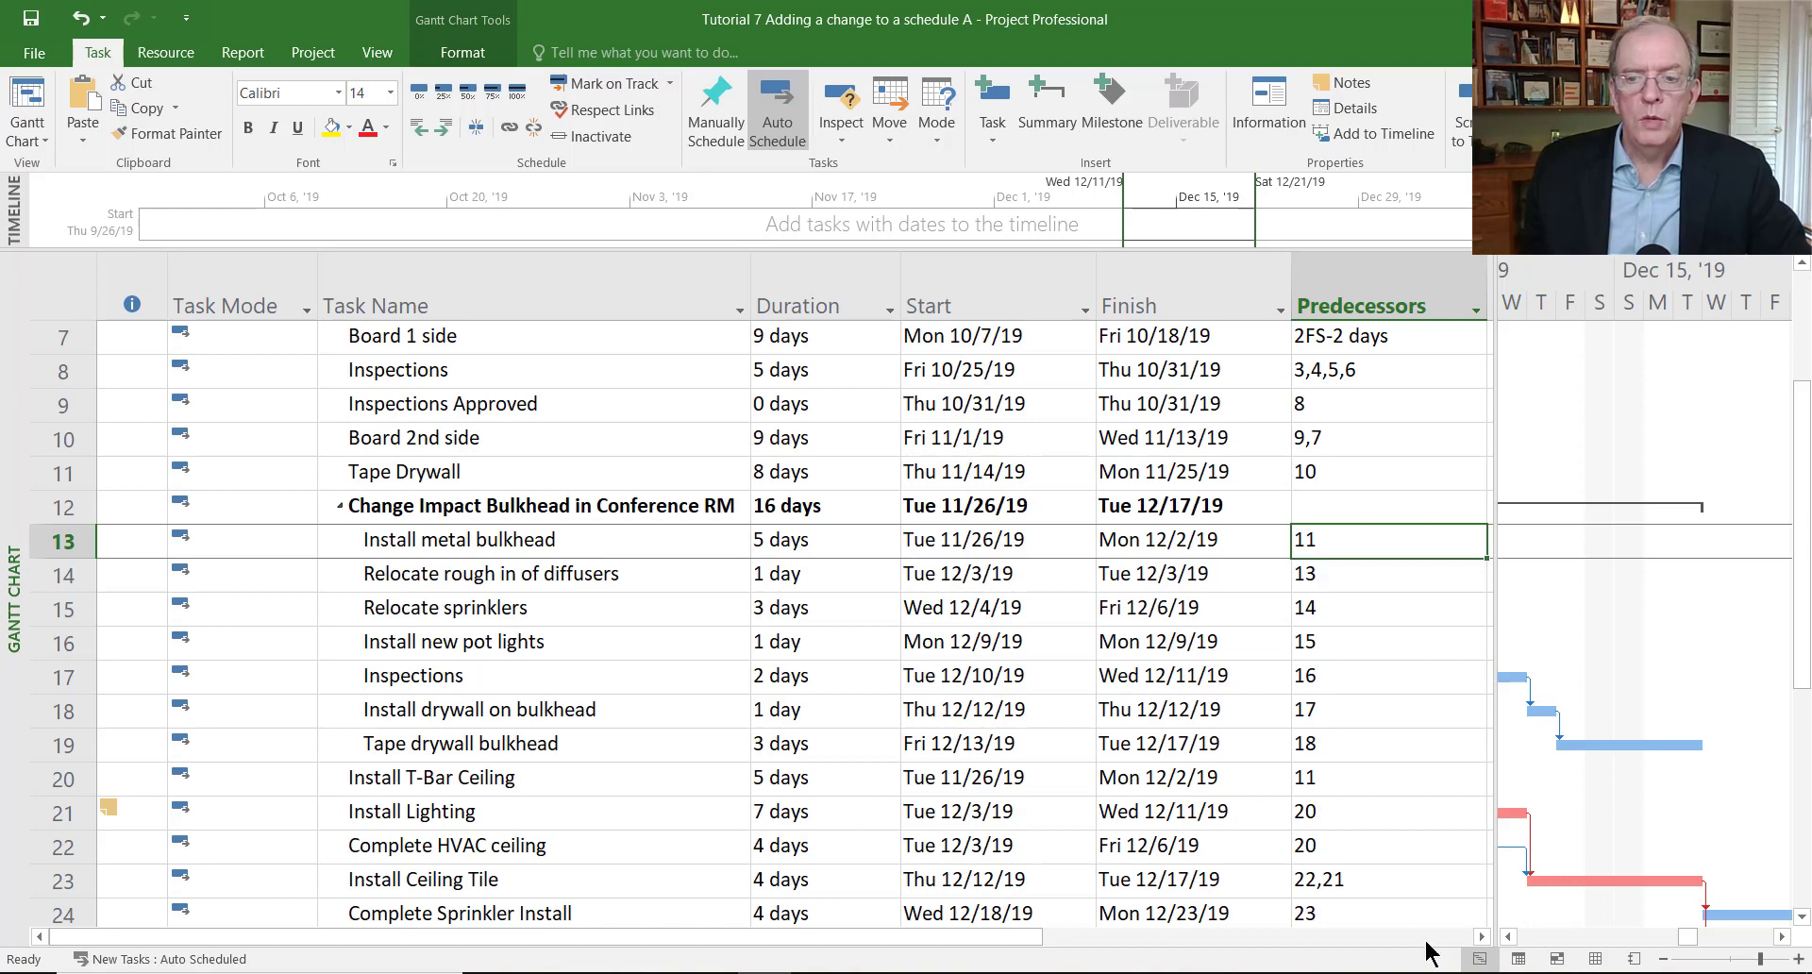
pyautogui.click(1508, 936)
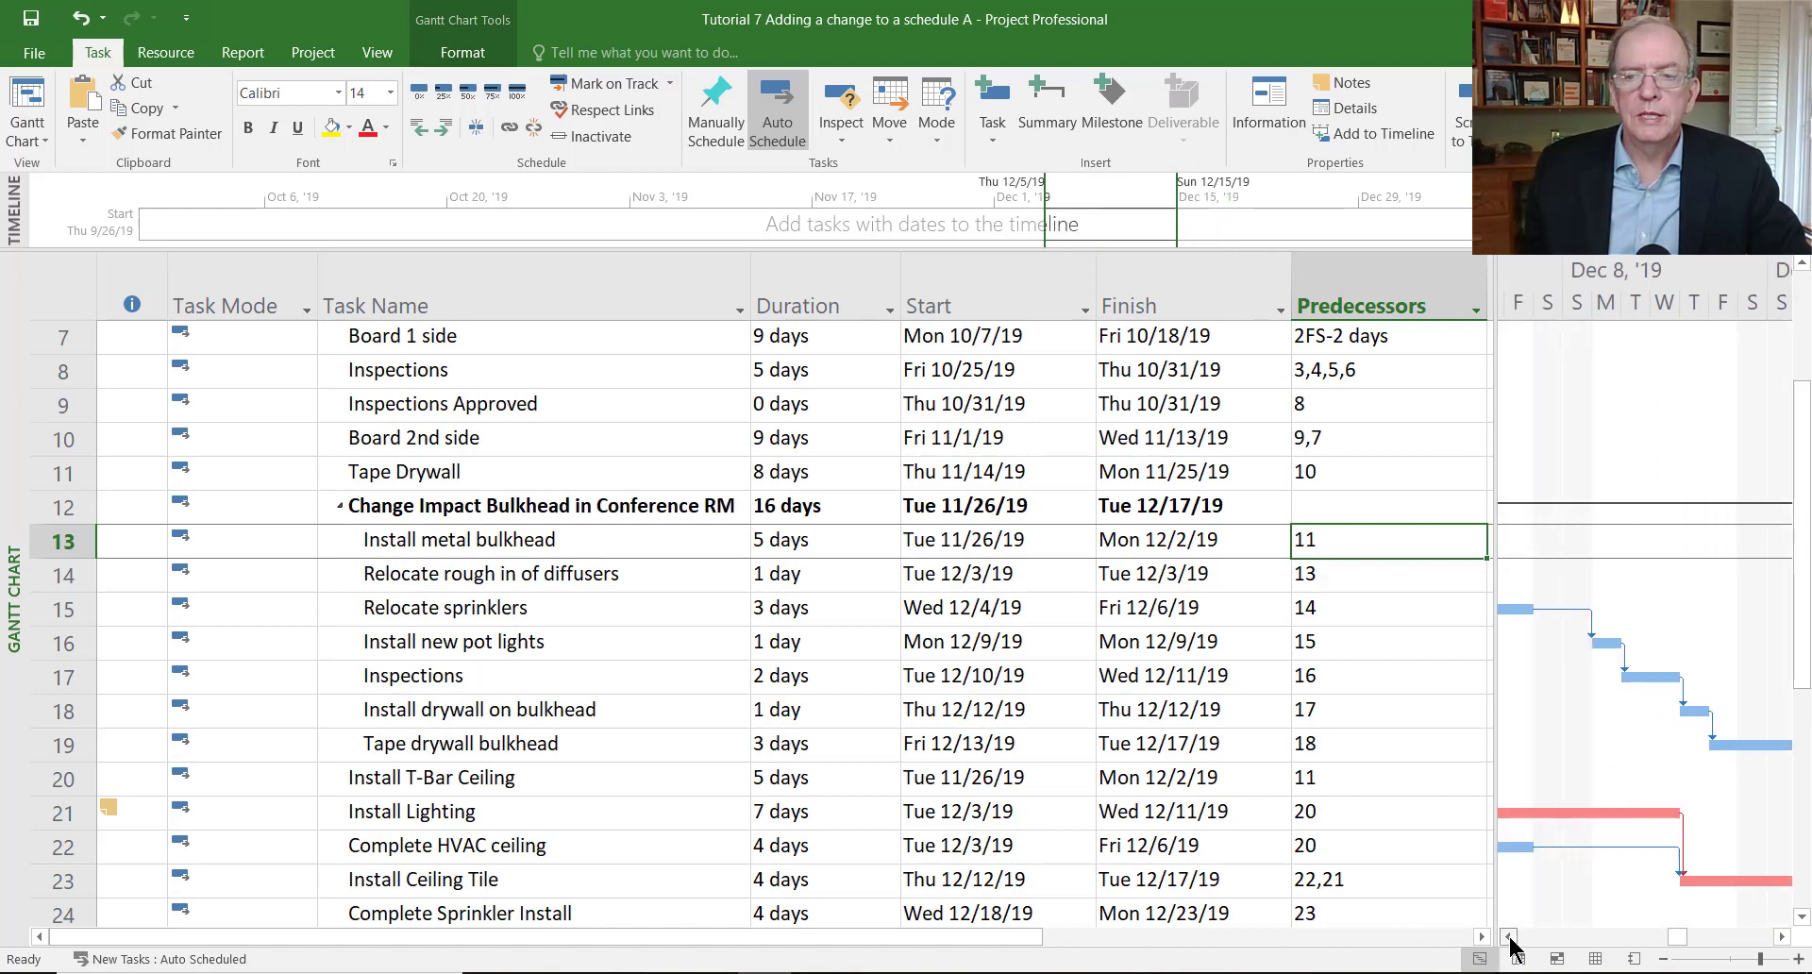
pyautogui.click(1508, 936)
pyautogui.click(1508, 936)
pyautogui.click(1508, 936)
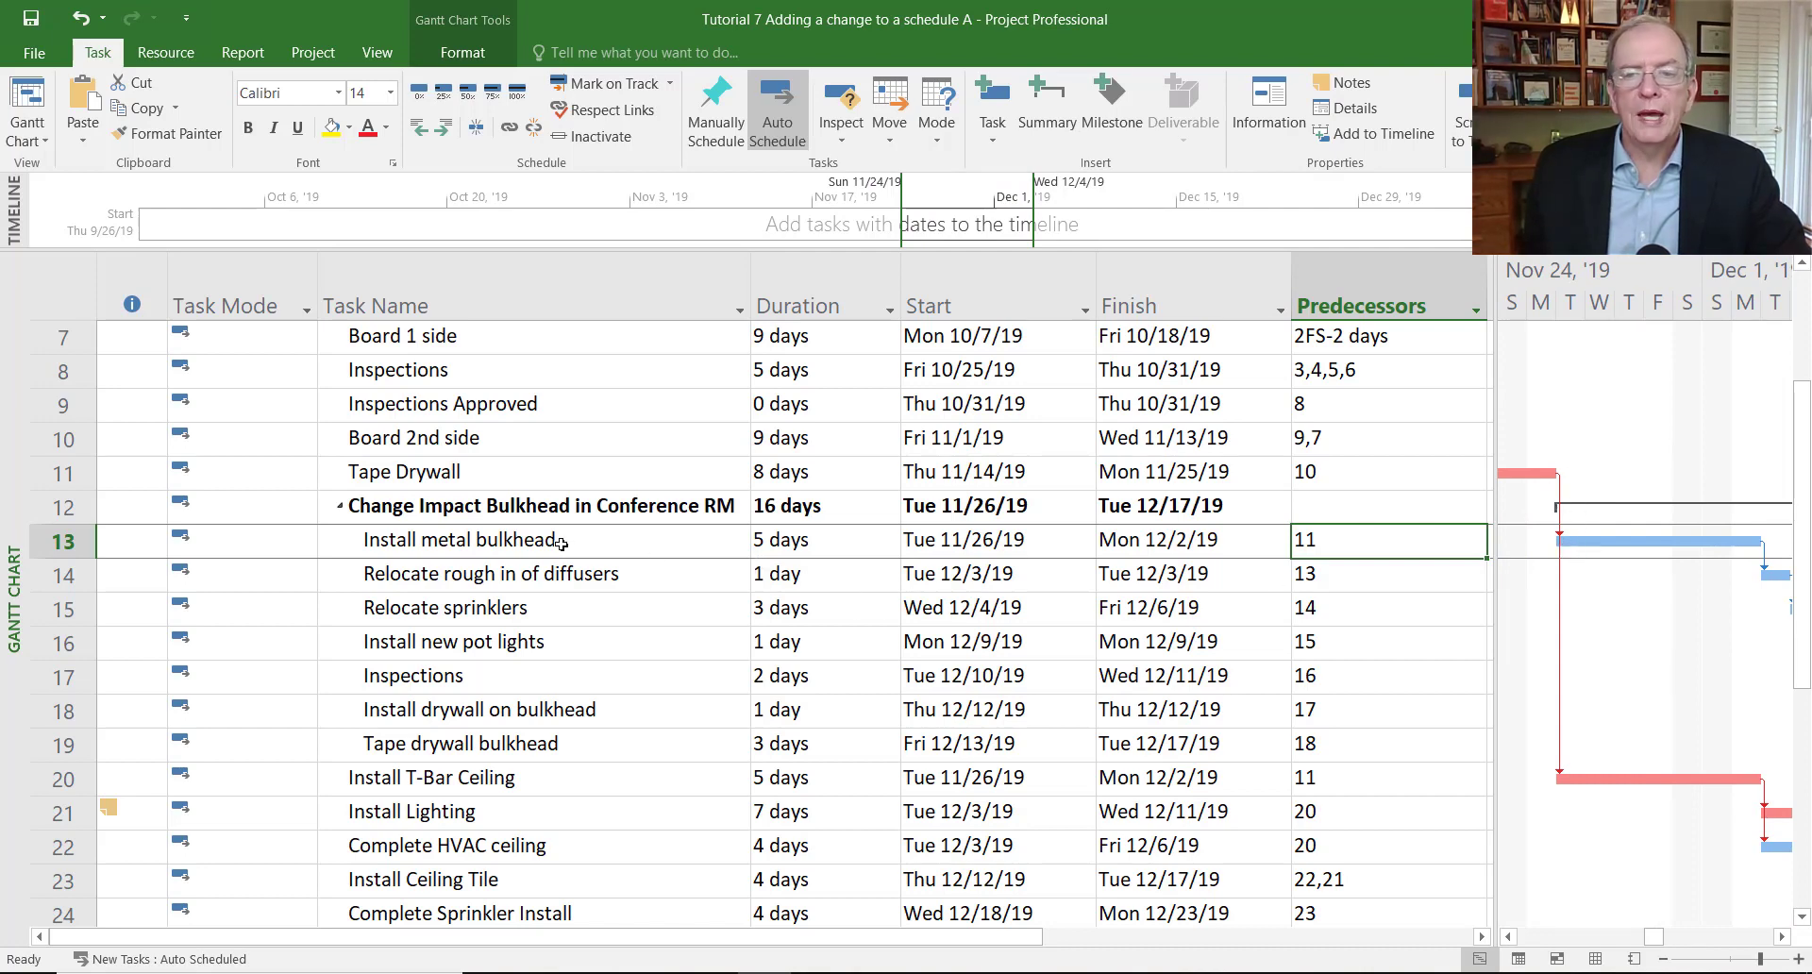
pyautogui.click(1508, 937)
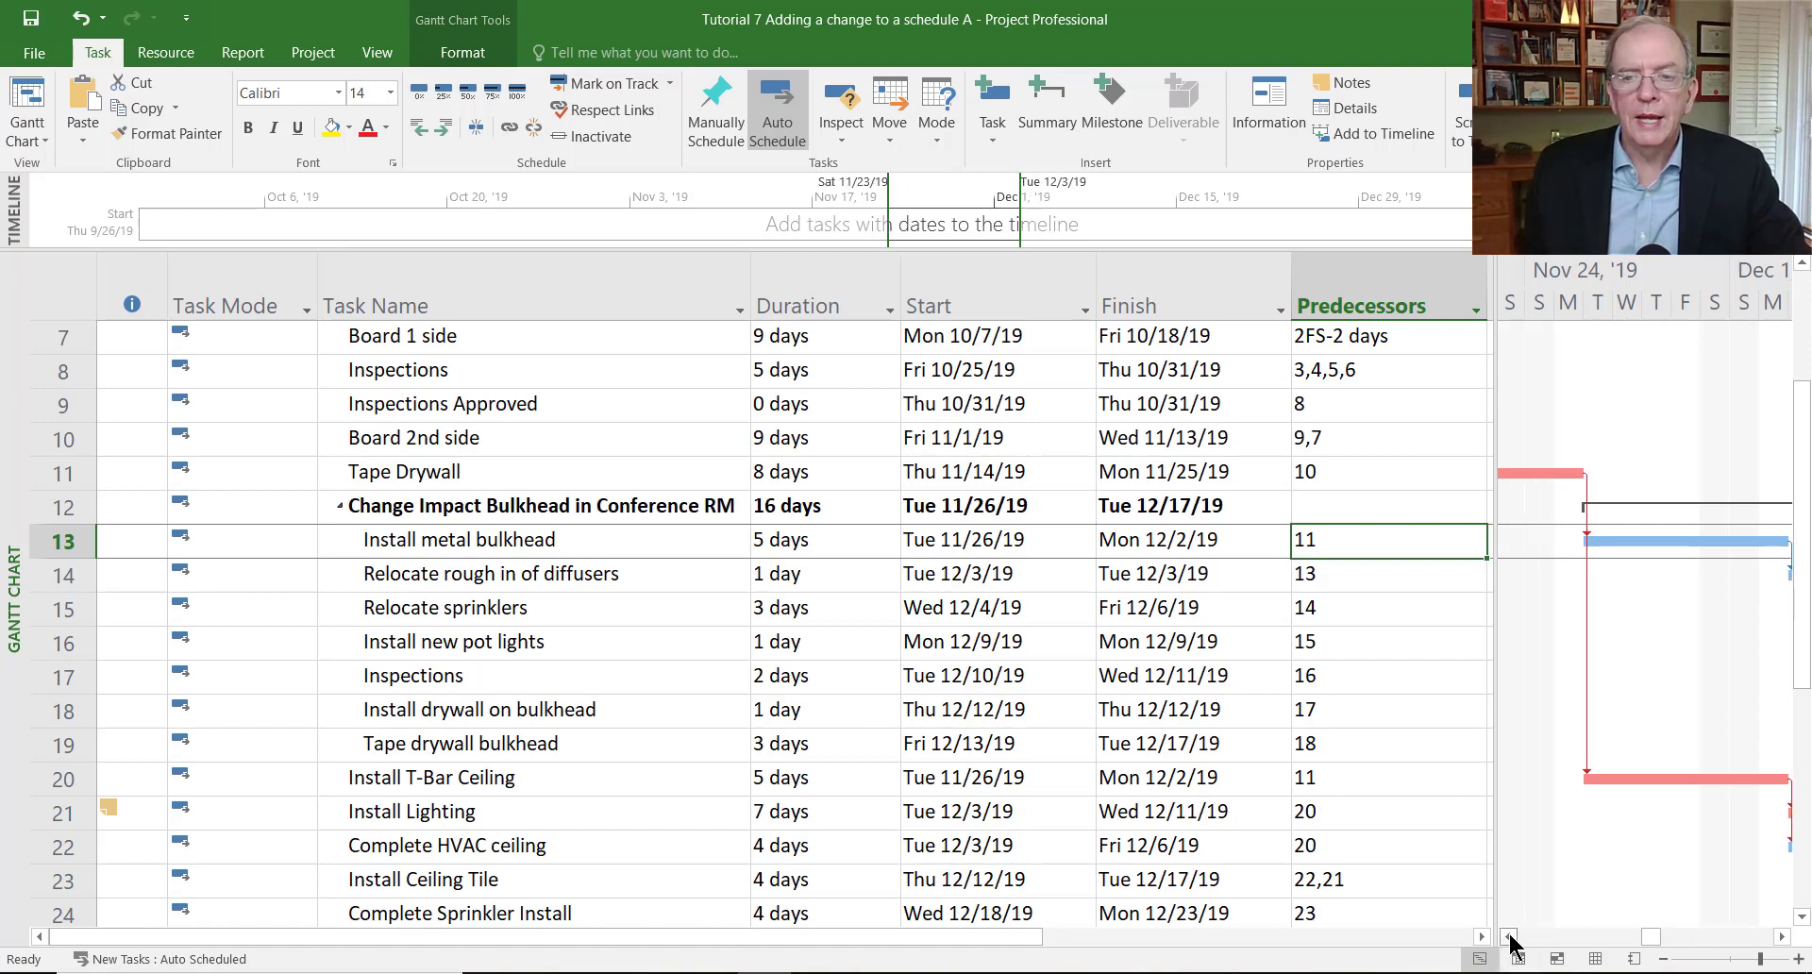
pyautogui.click(1507, 937)
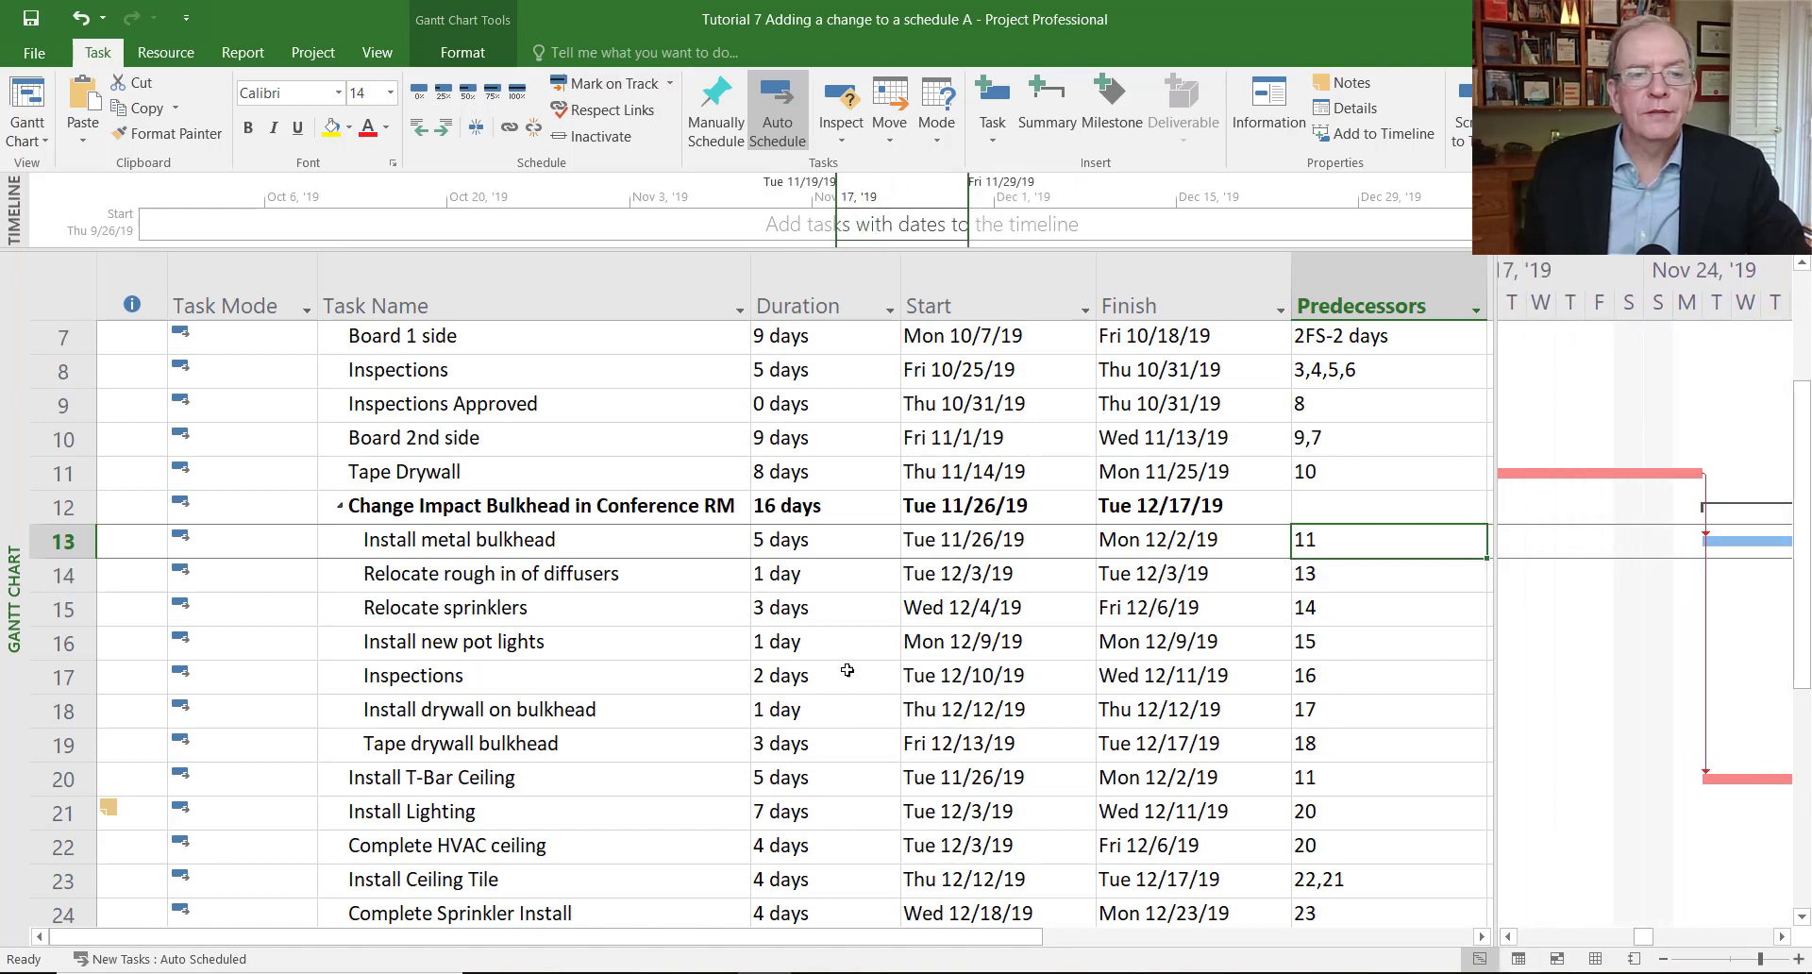
# Set a lag of -5 days on the Tape Drywall predecessor of Install metal bulkhead.
pyautogui.click(682, 540)
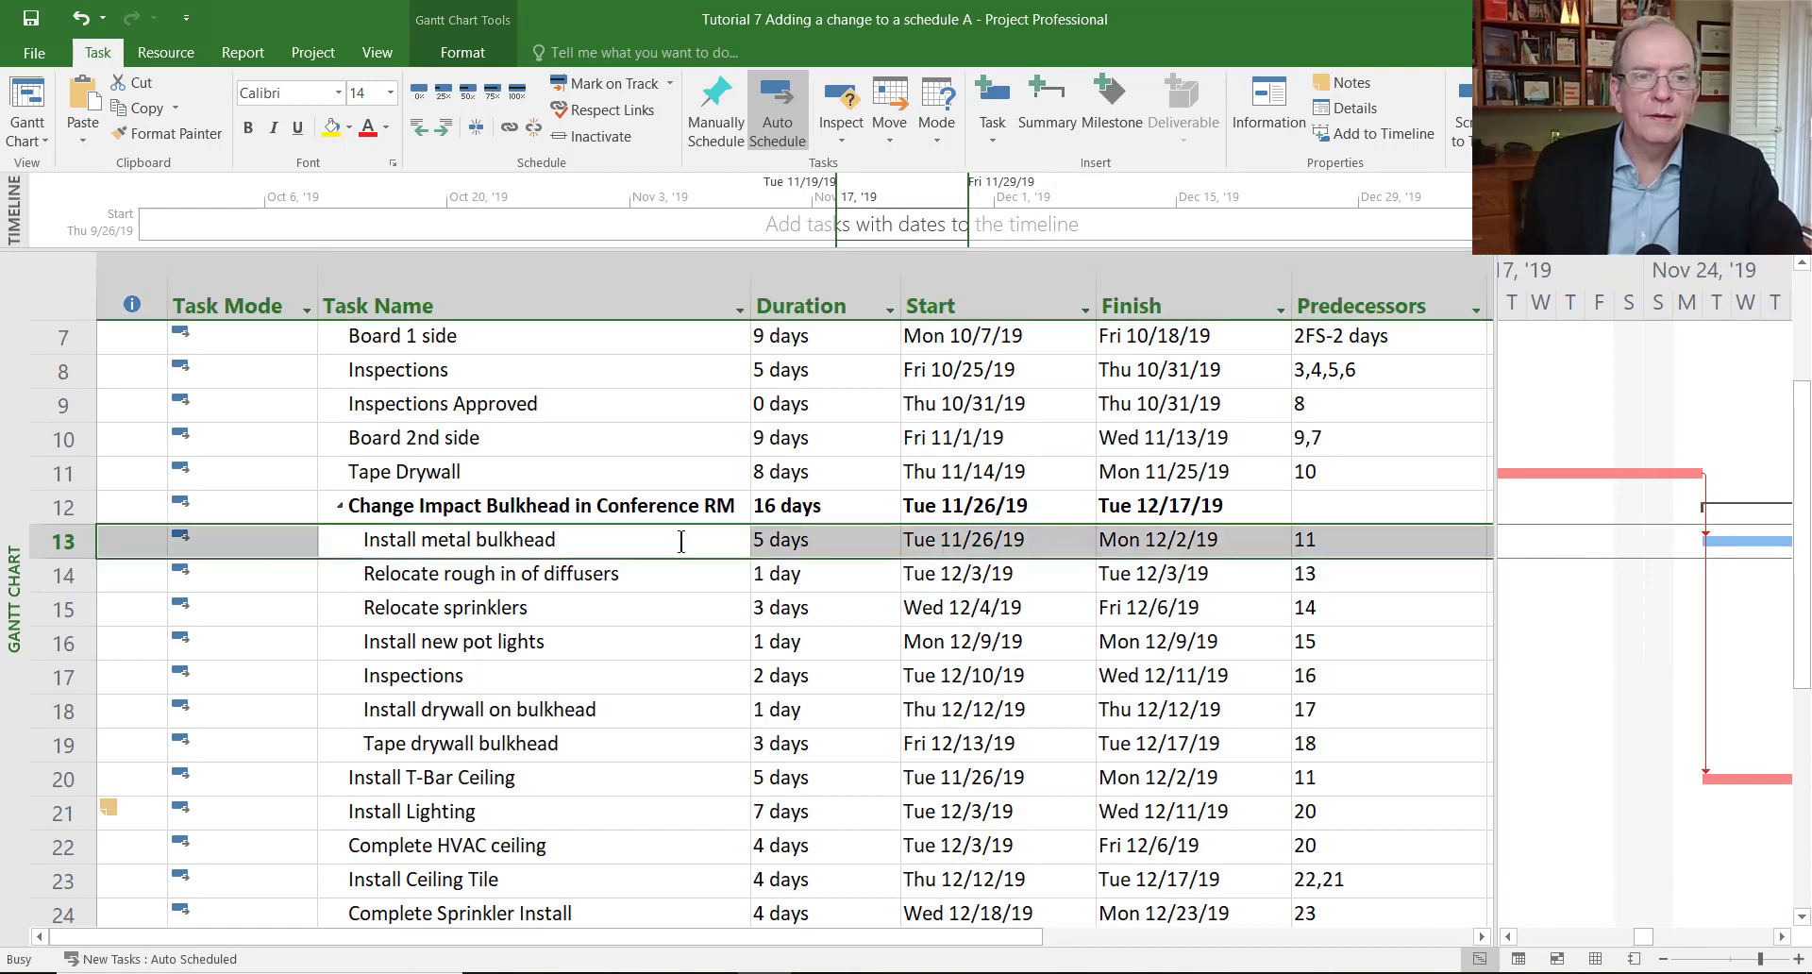
pyautogui.doubleClick(681, 540)
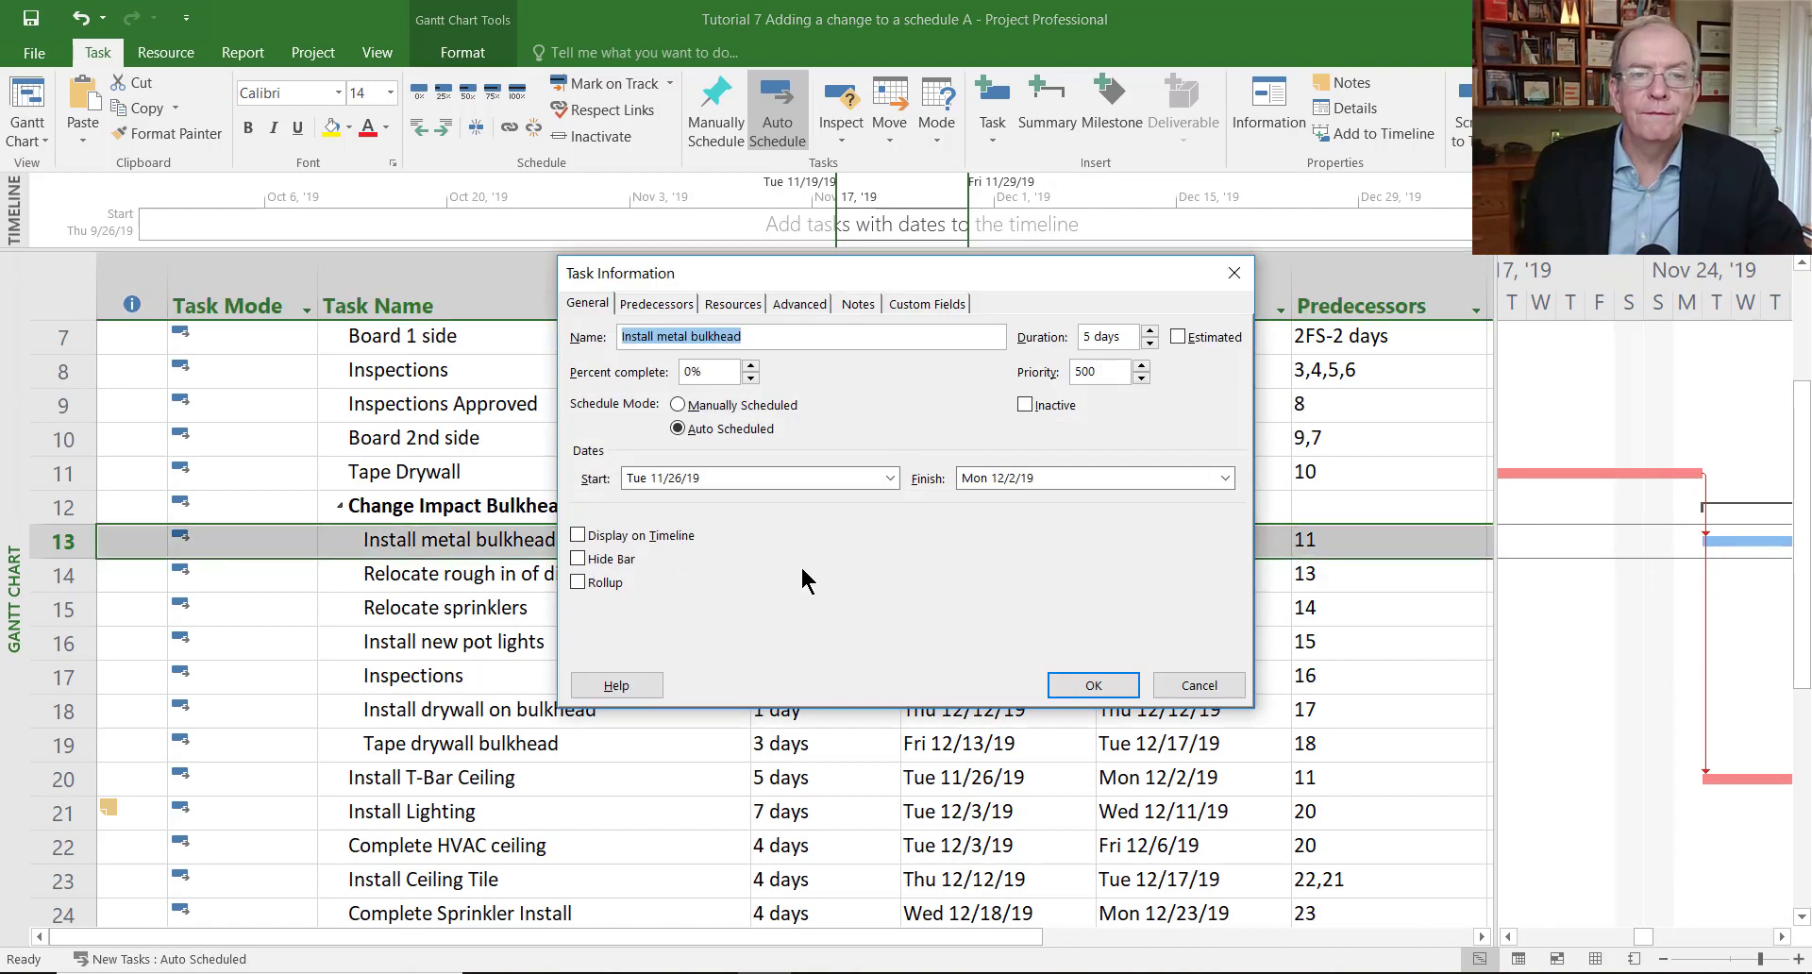
pyautogui.moveTo(1012, 272); pyautogui.dragTo(1125, 38)
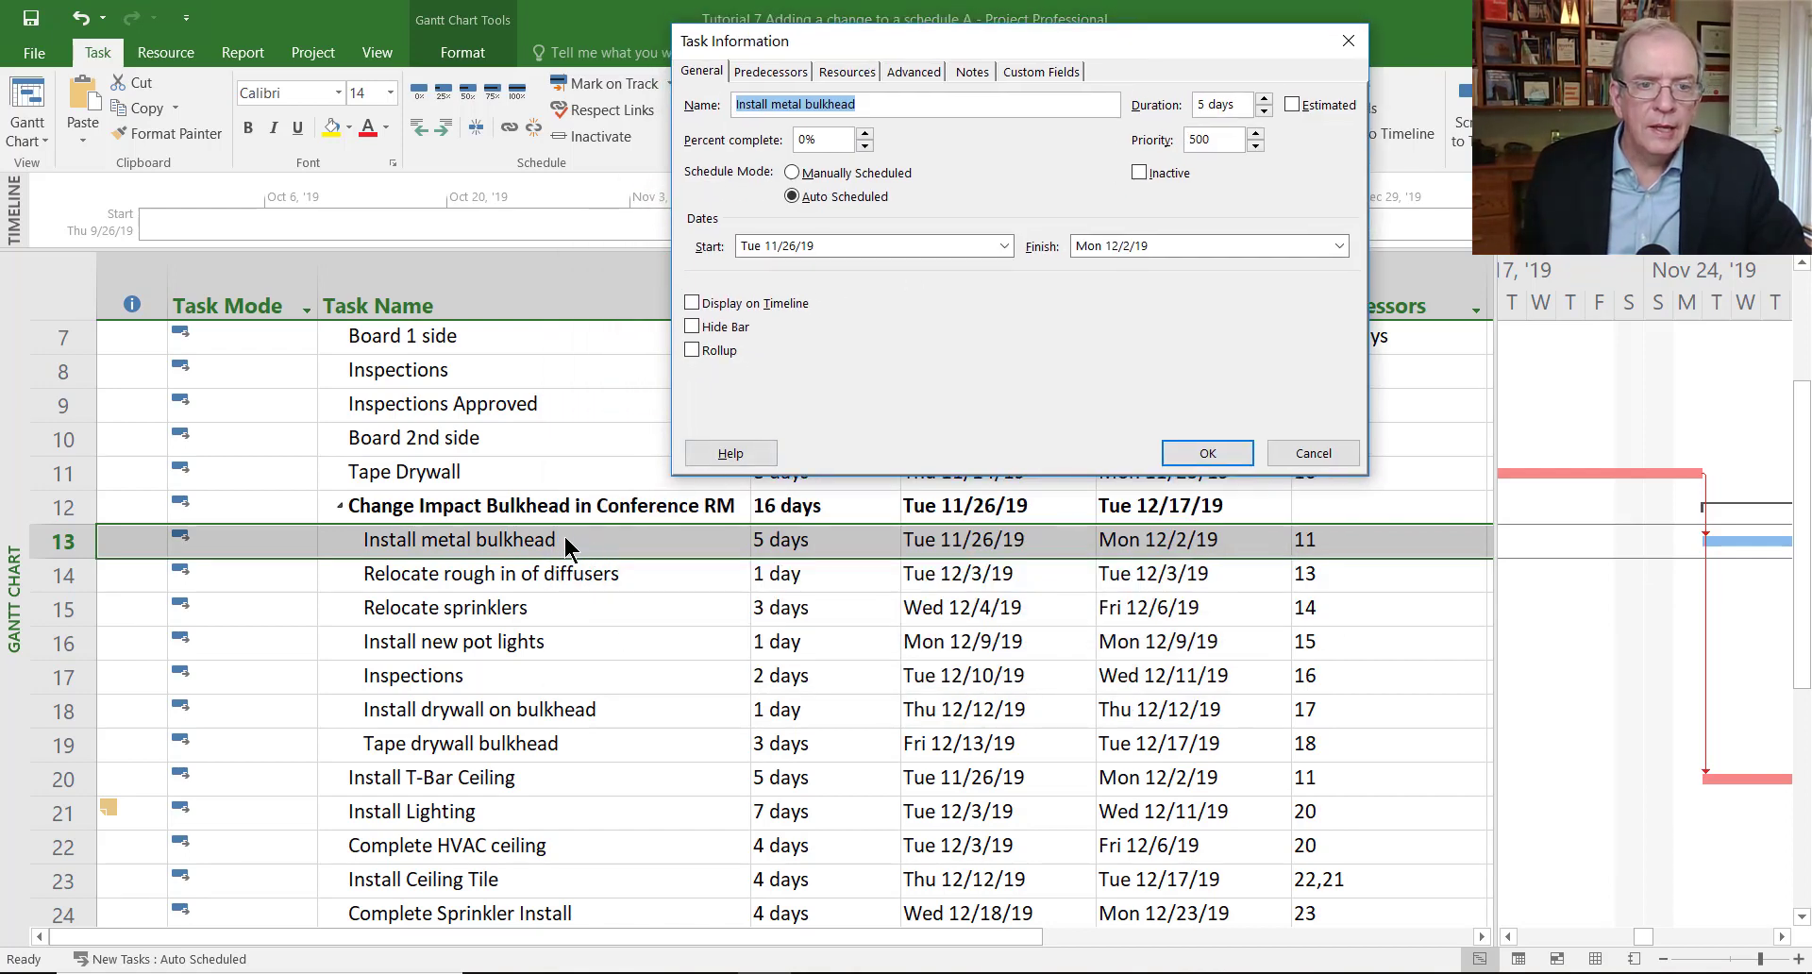
pyautogui.click(770, 73)
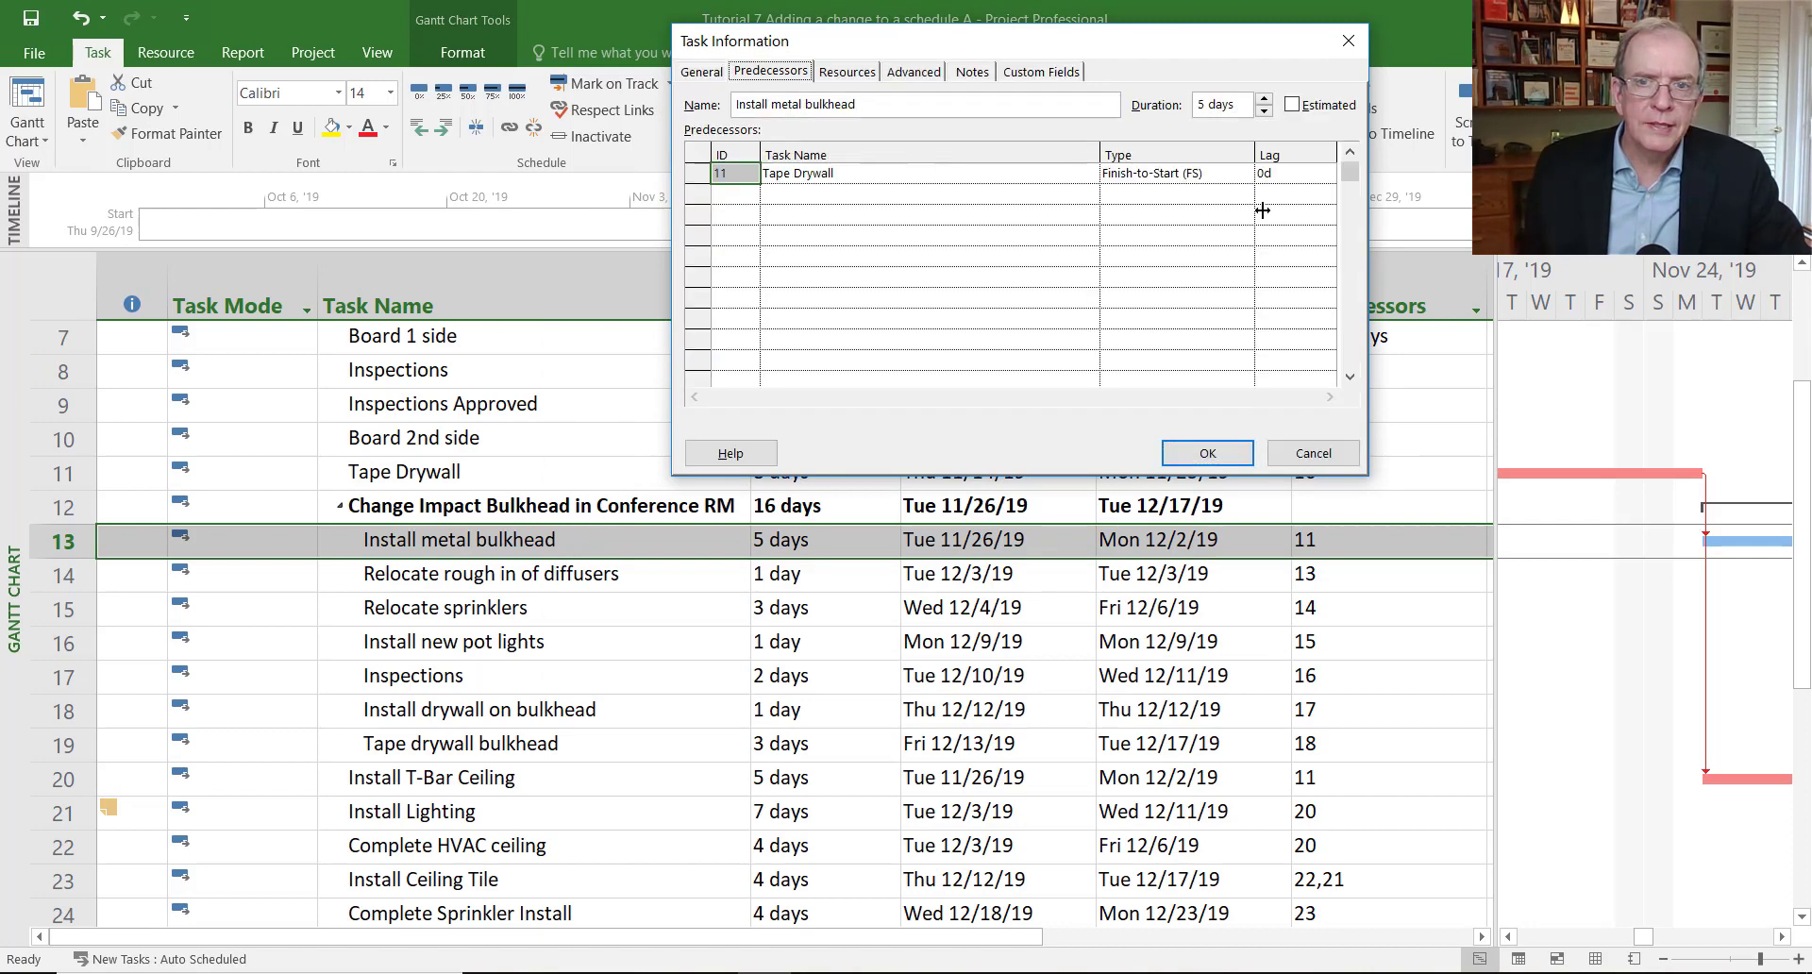
pyautogui.click(1289, 174)
pyautogui.click(1326, 177)
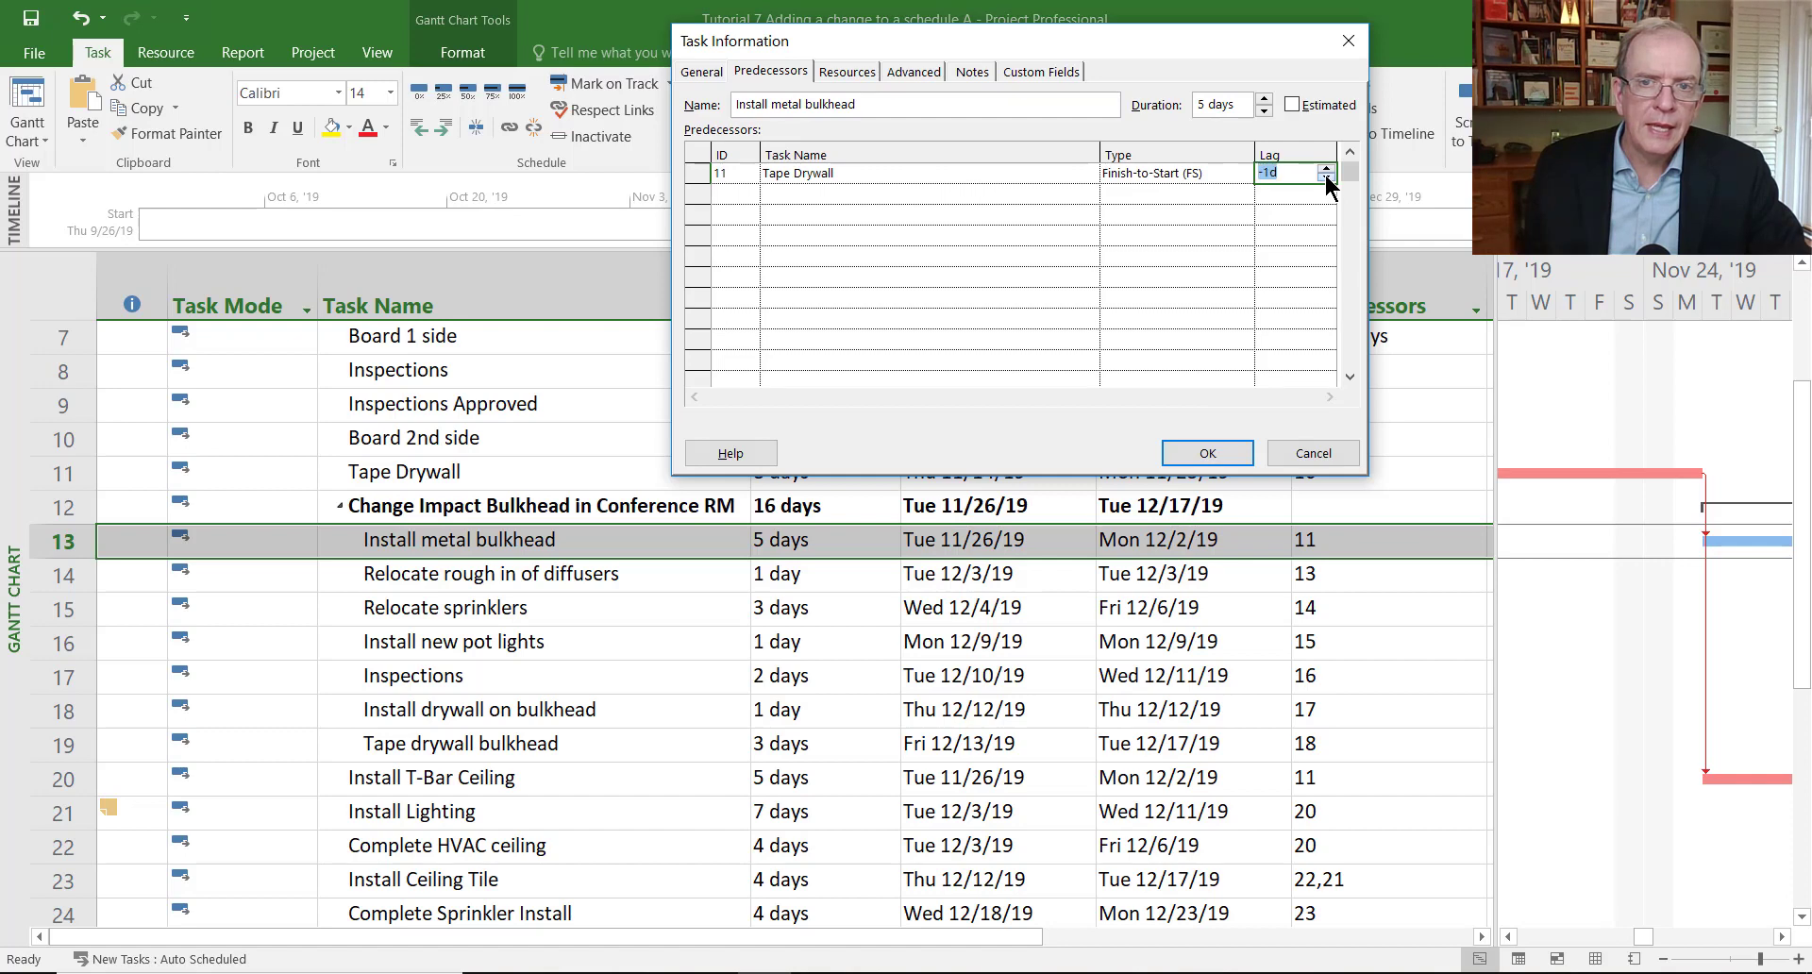
pyautogui.click(1326, 177)
pyautogui.click(1326, 177)
pyautogui.click(1325, 178)
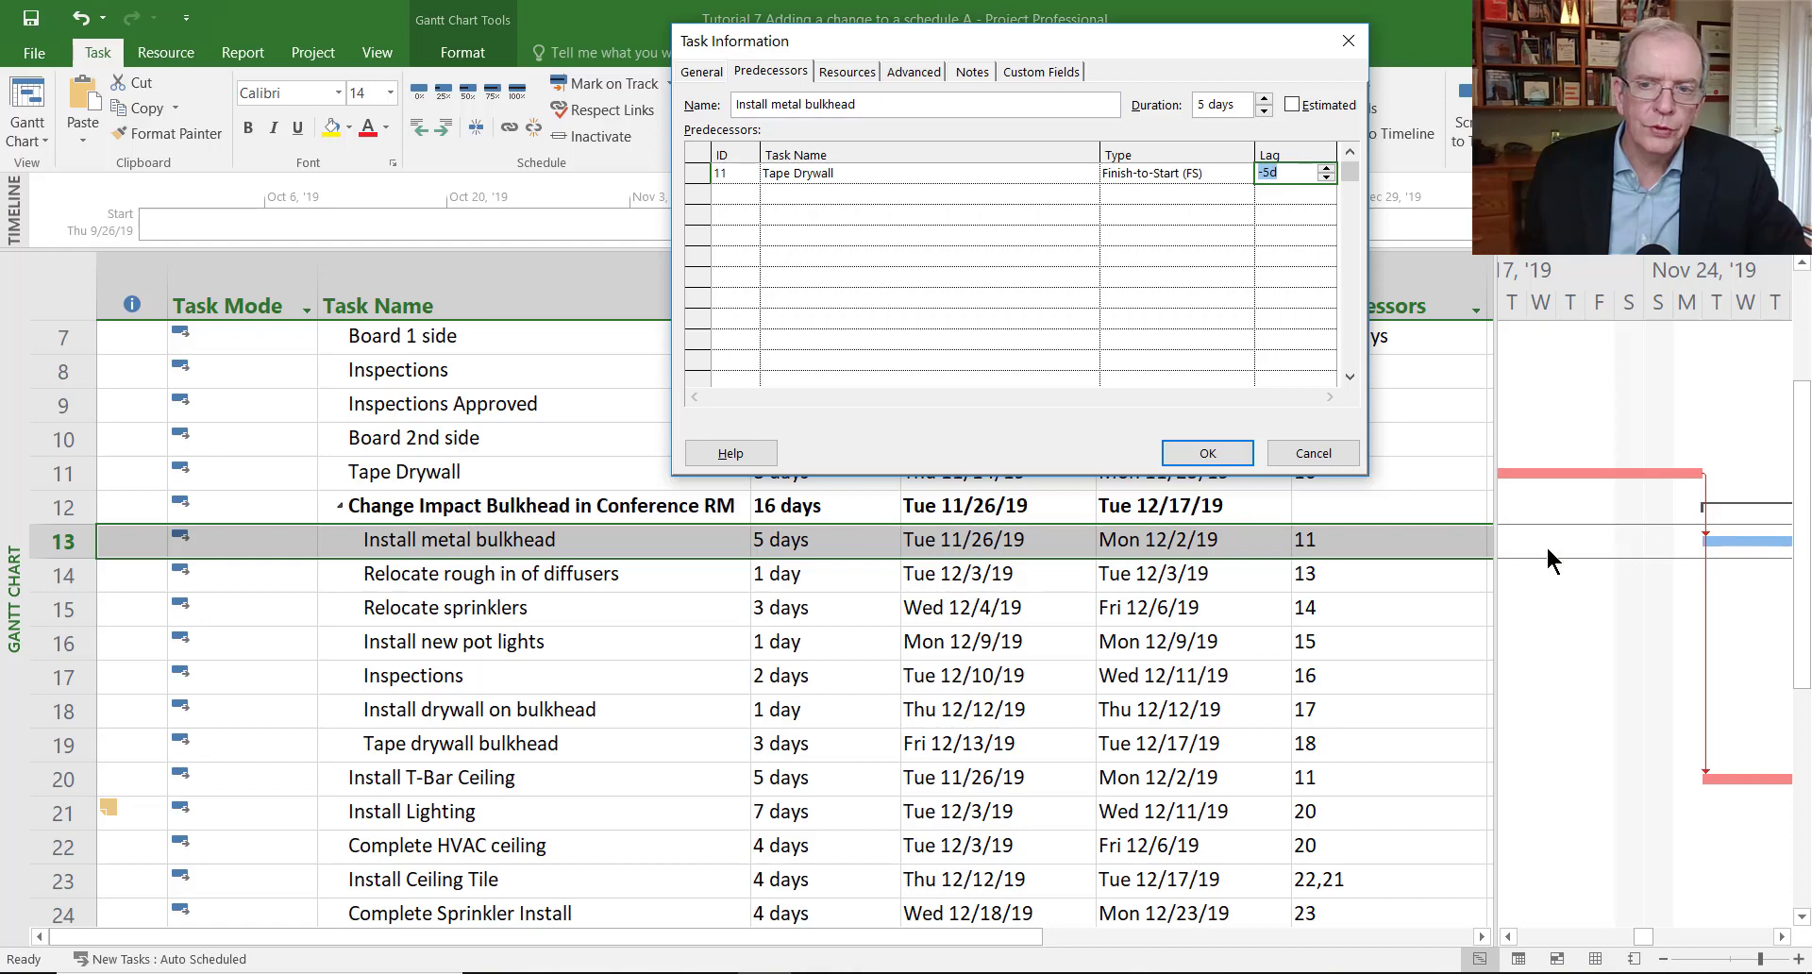
pyautogui.click(1214, 453)
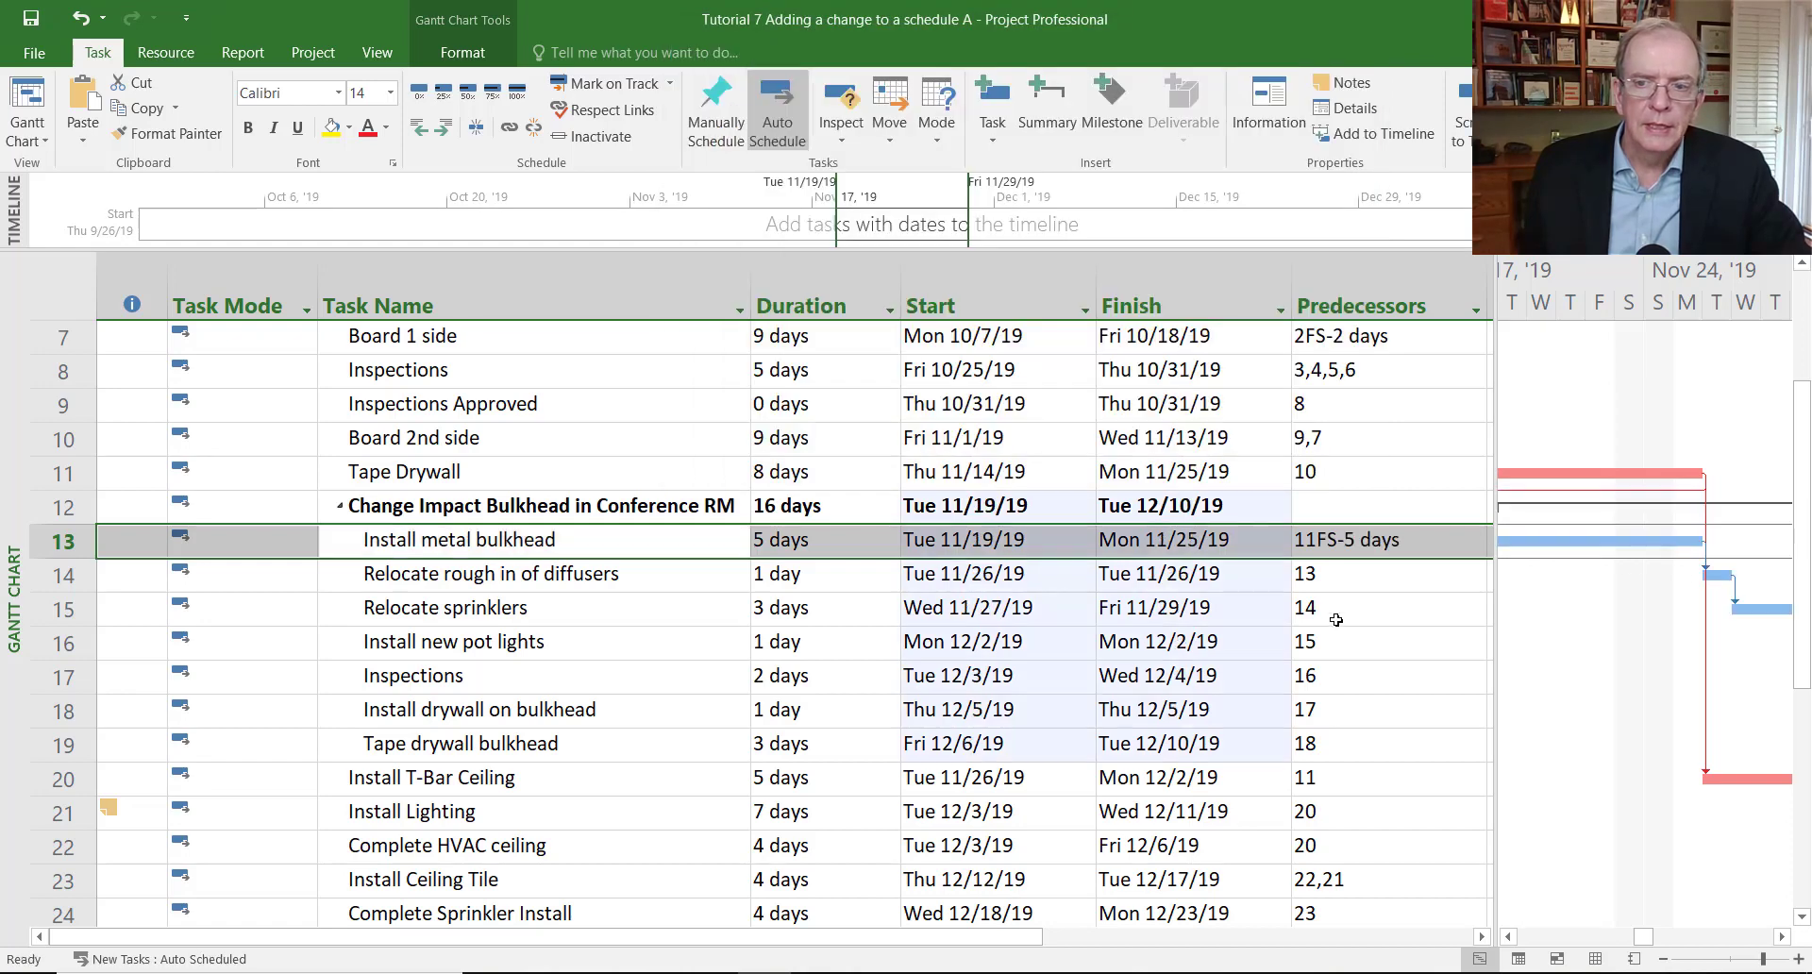
# Change the Tape Drywall predecessor of Install metal bulkhead to a Start-to-Start (SS) link.
pyautogui.click(1508, 937)
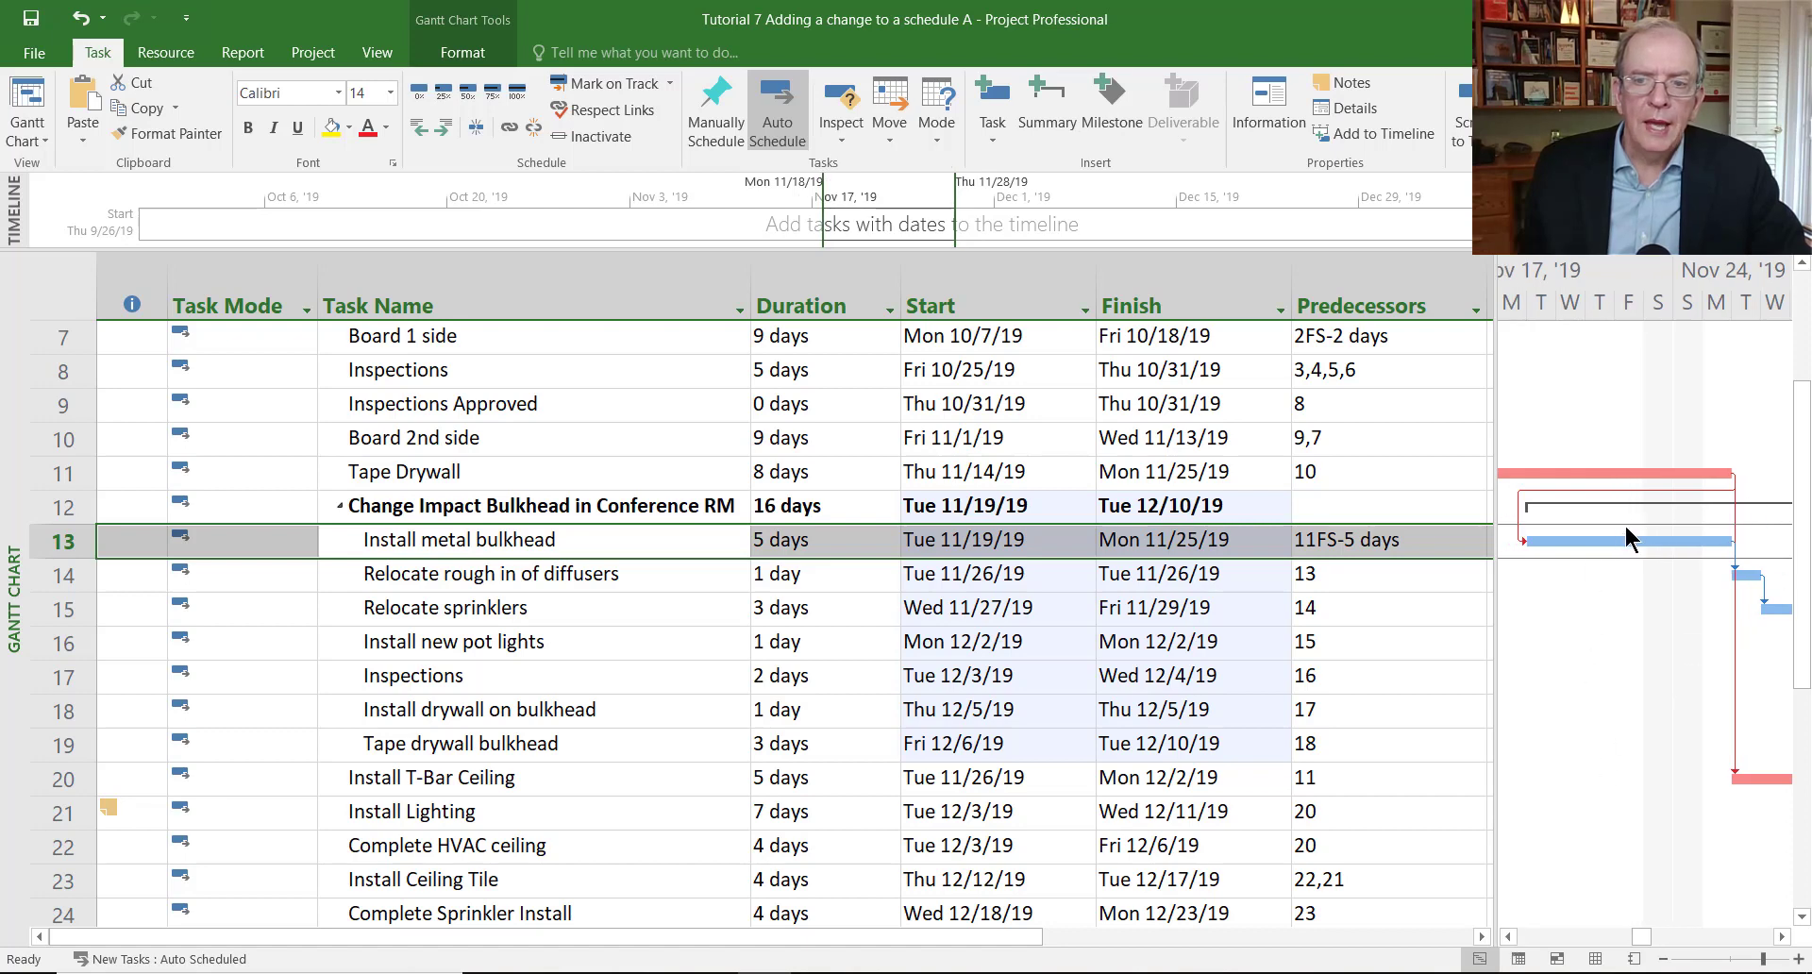
pyautogui.click(1508, 937)
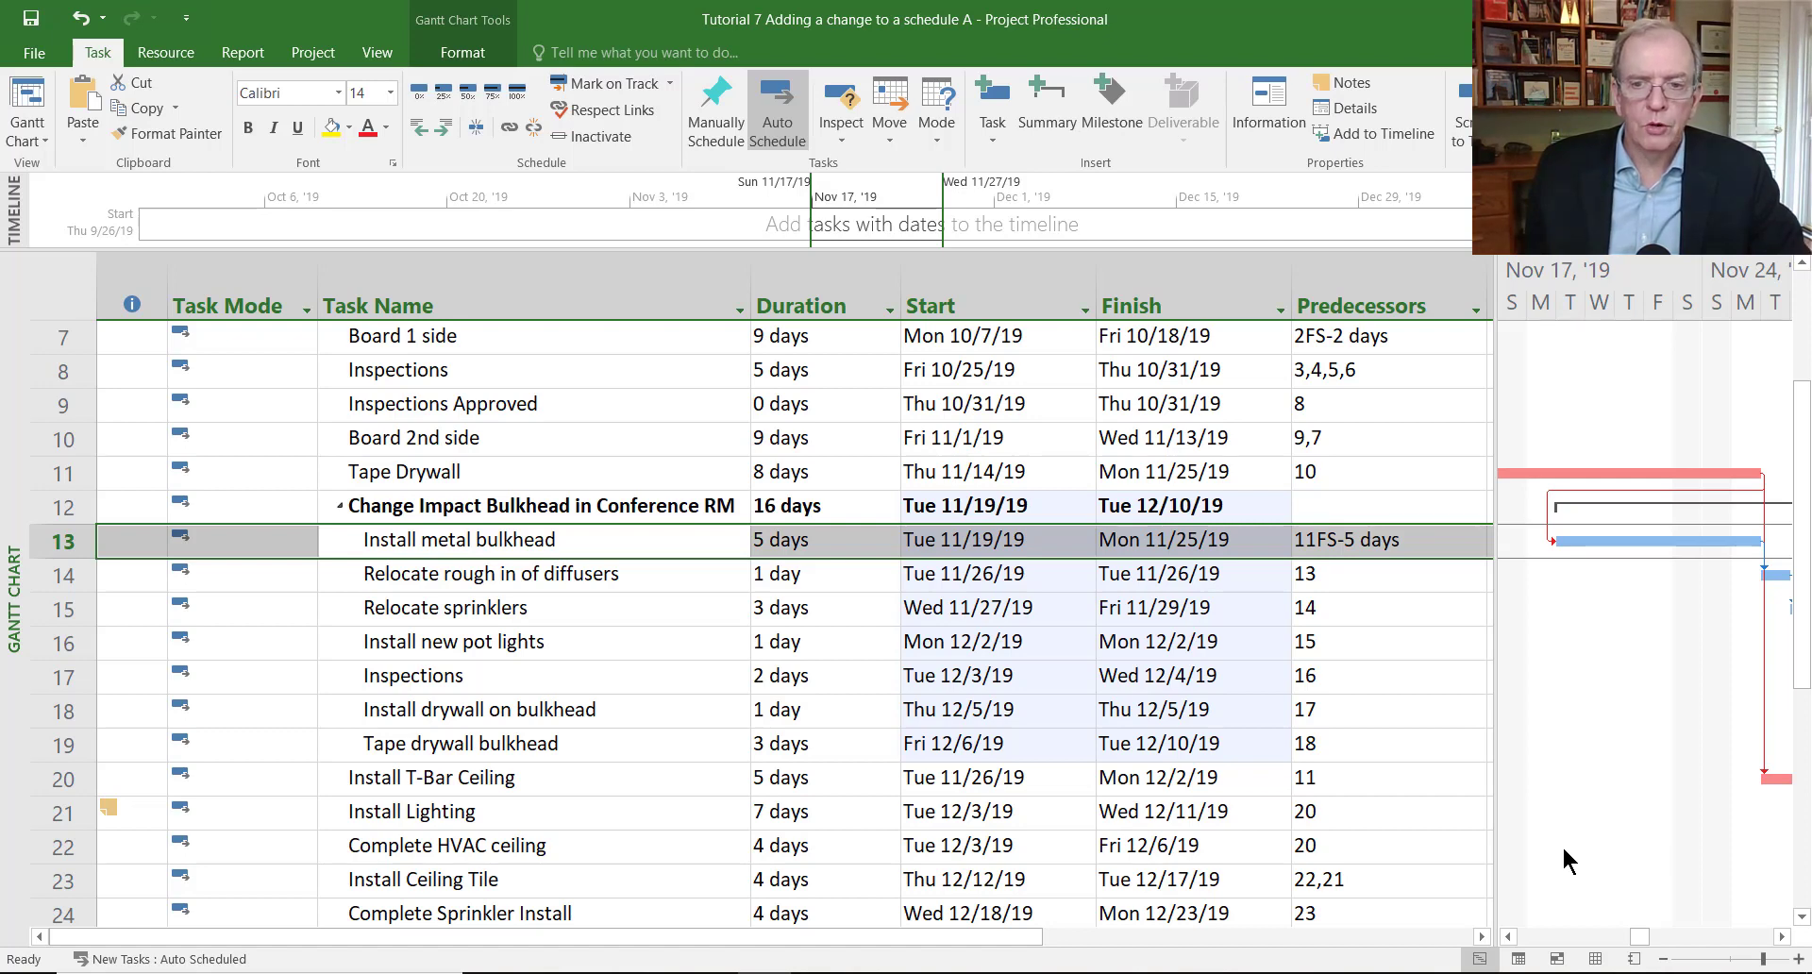
pyautogui.doubleClick(644, 540)
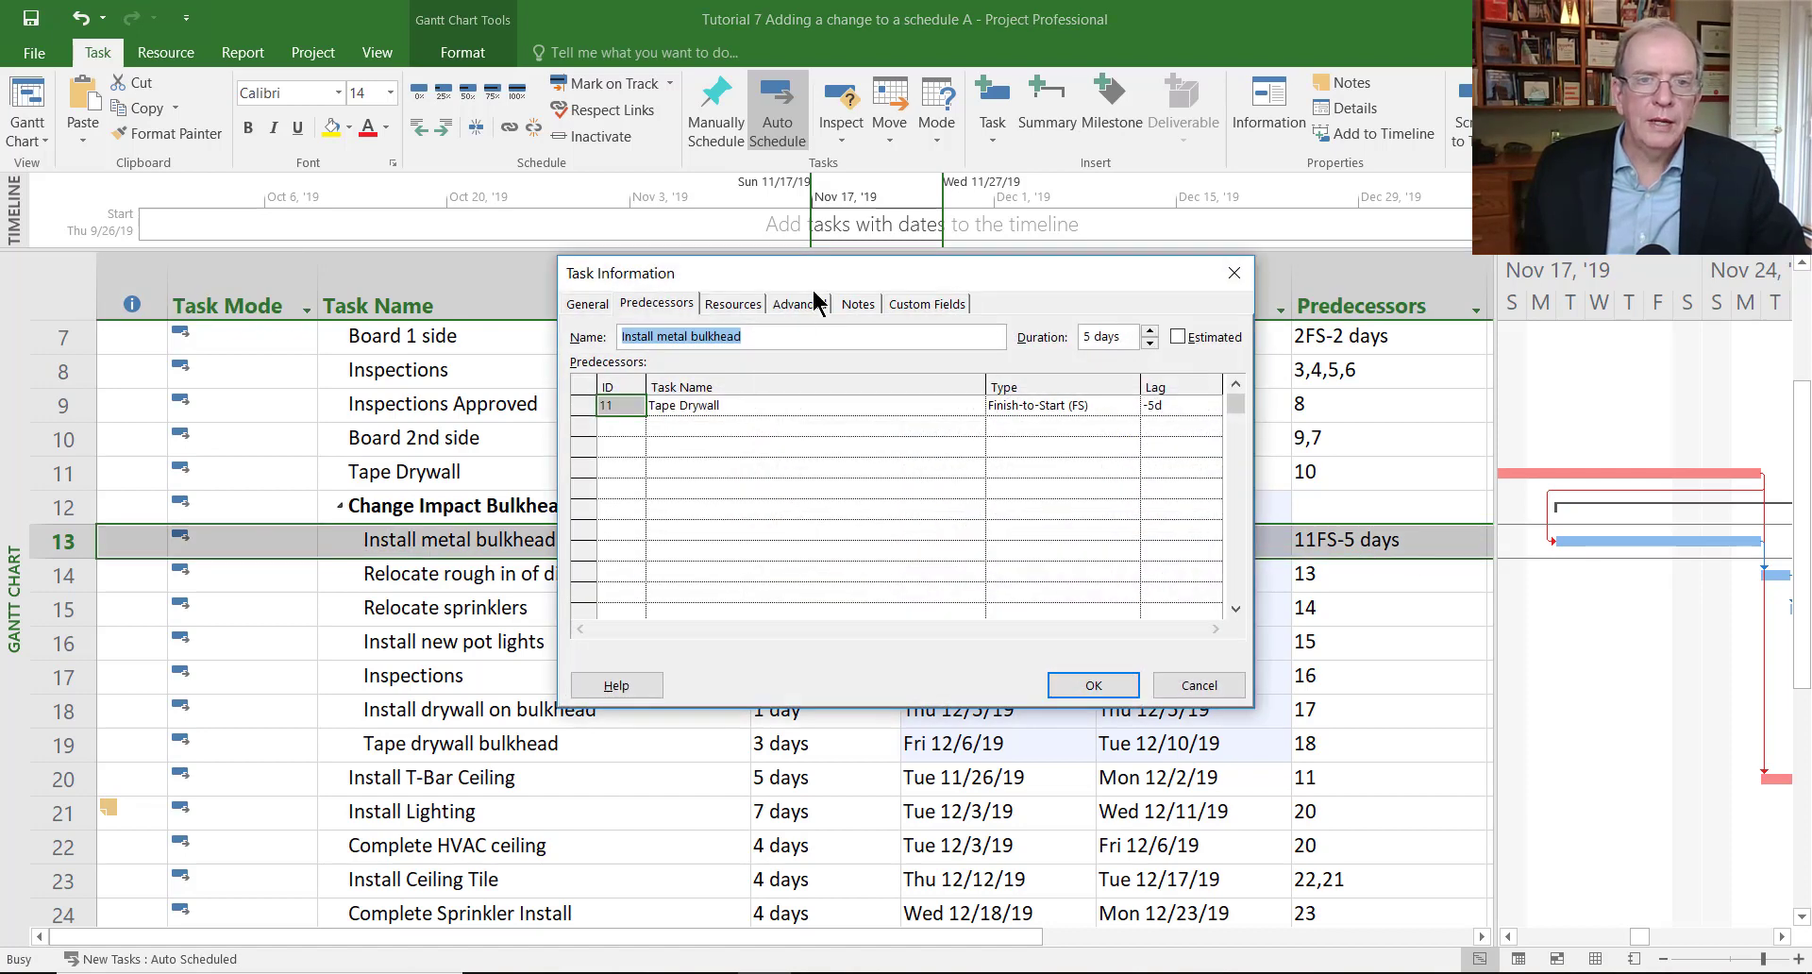
pyautogui.moveTo(823, 271); pyautogui.dragTo(910, 71)
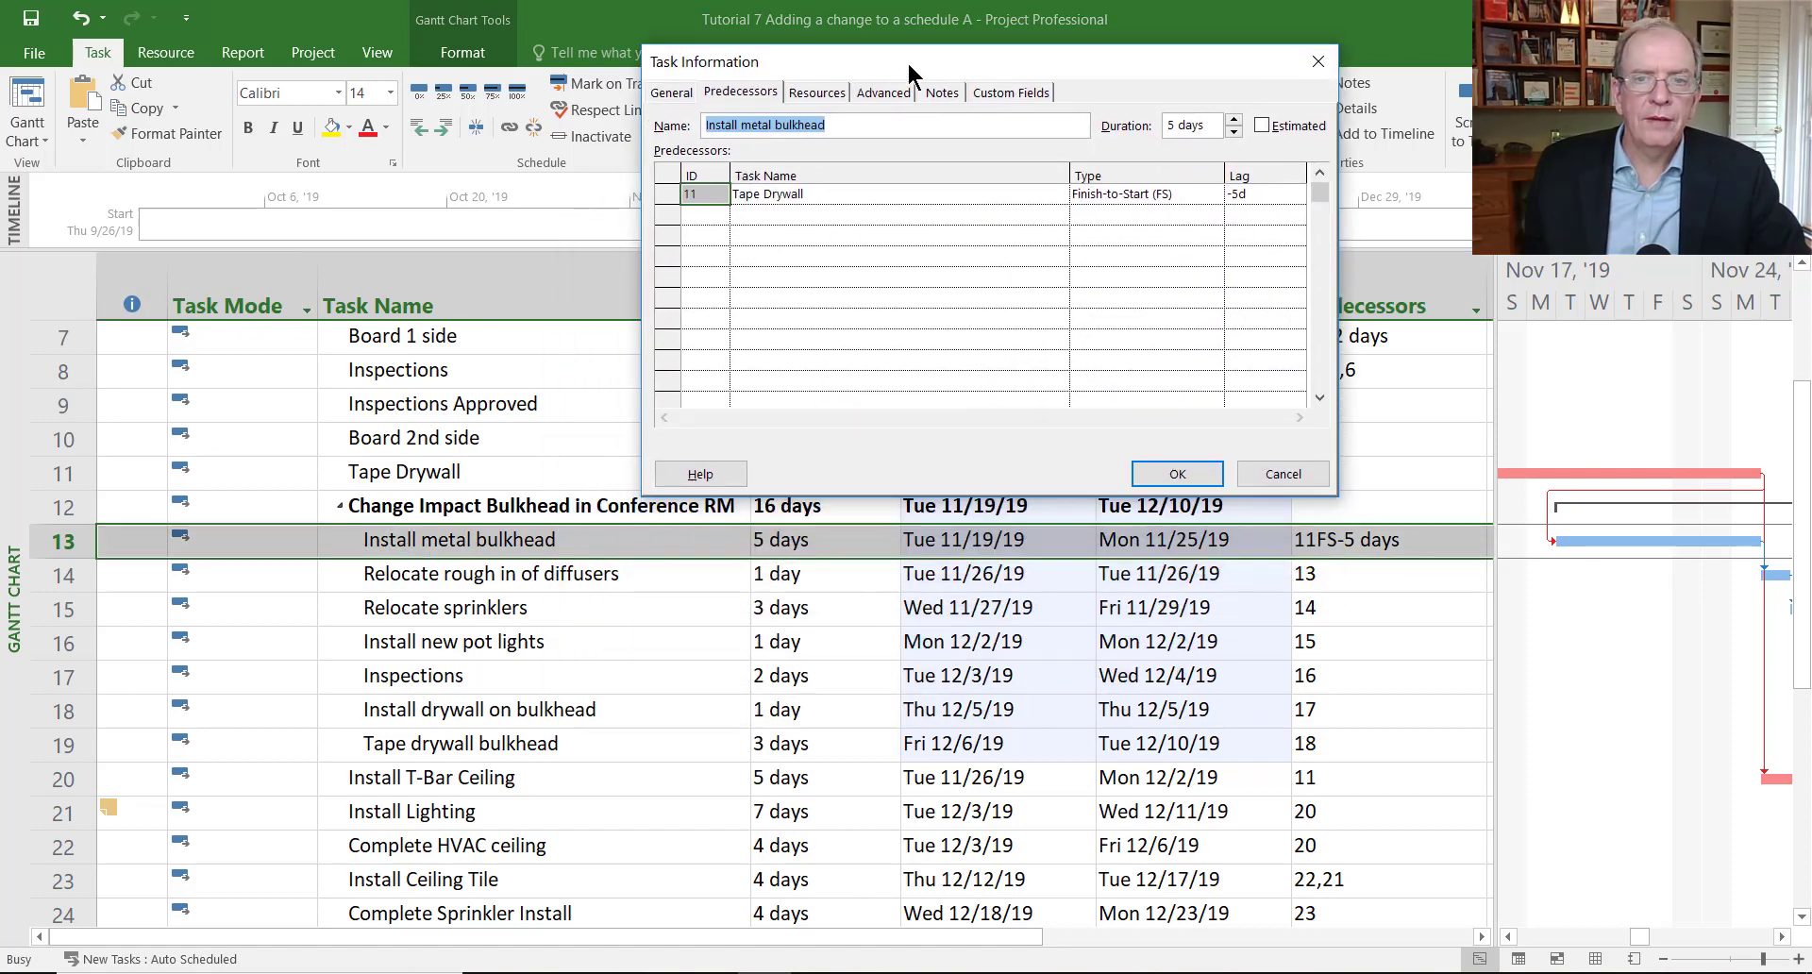
pyautogui.click(1271, 193)
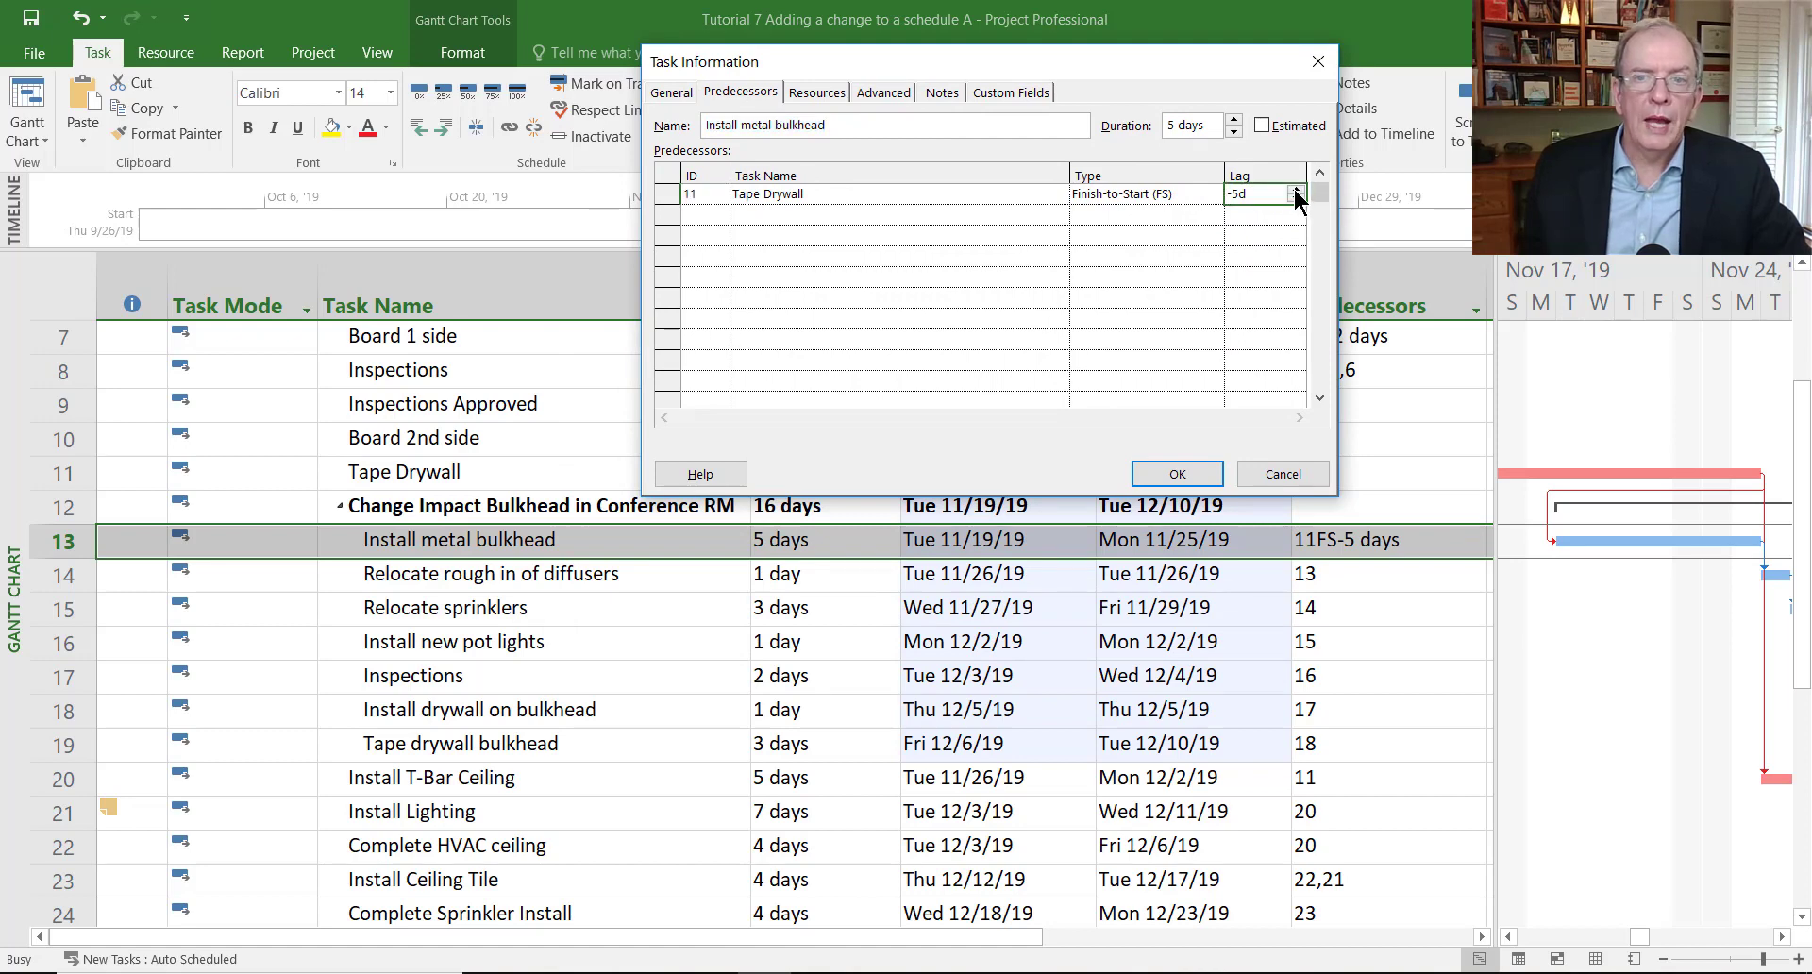
pyautogui.click(1214, 195)
pyautogui.click(1214, 194)
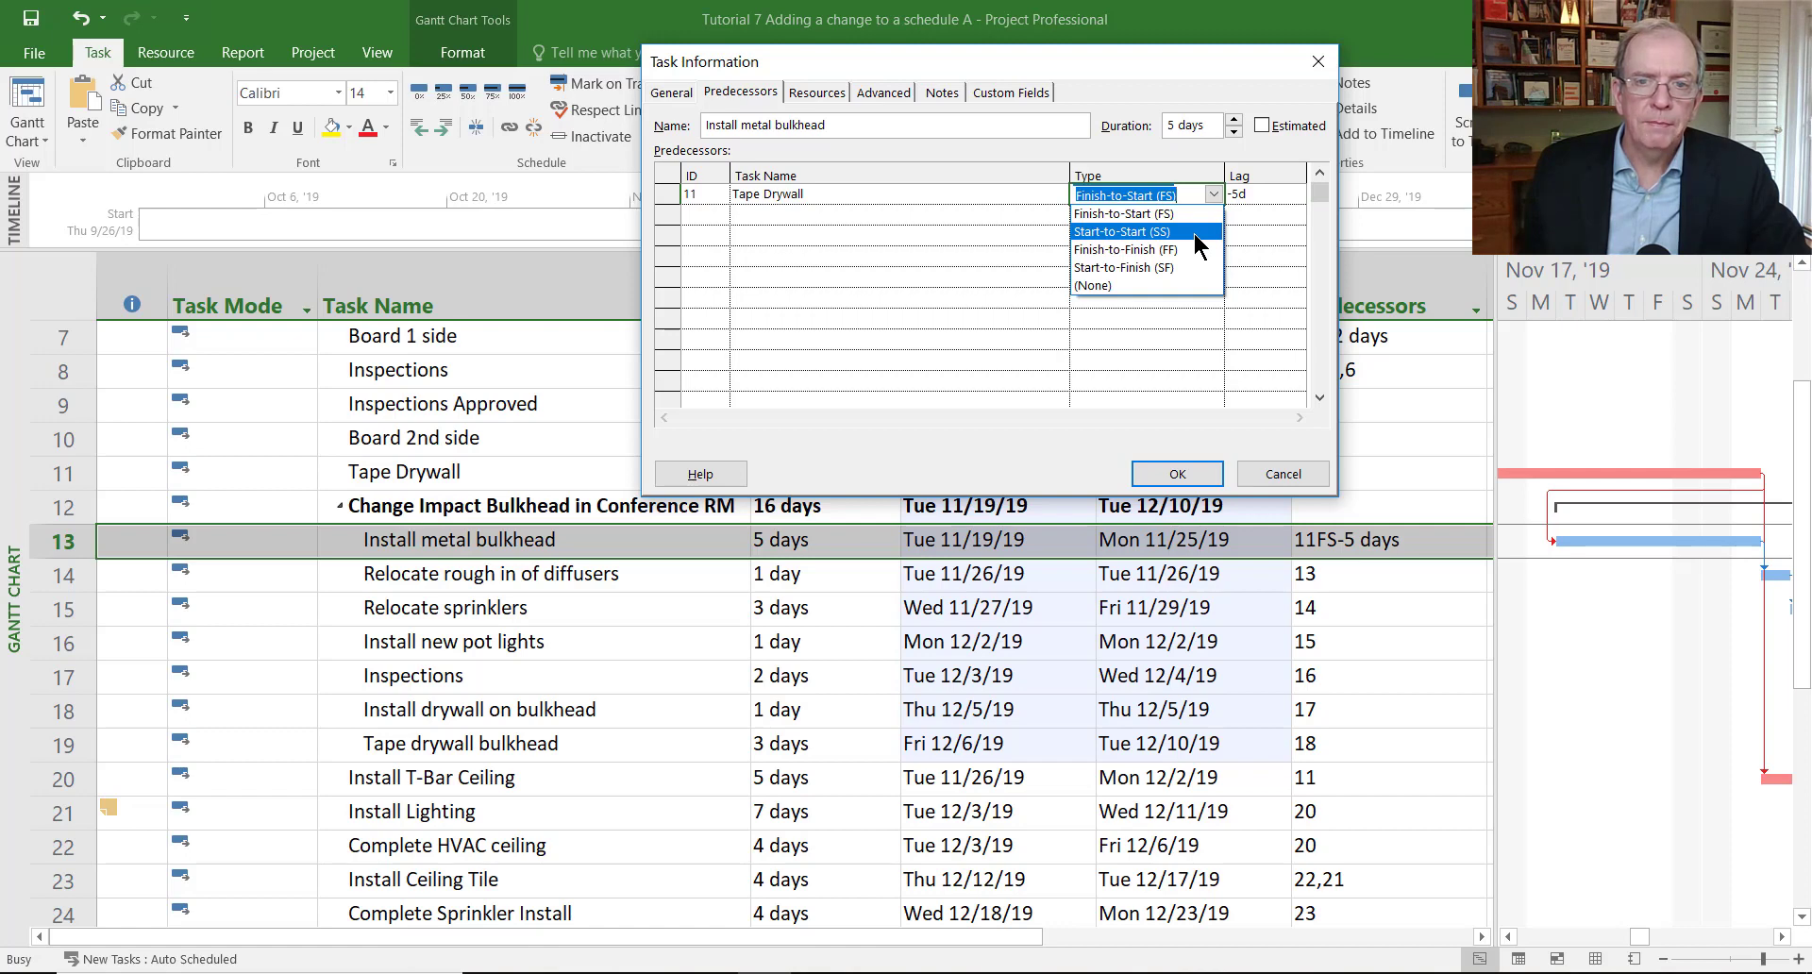
pyautogui.click(1195, 236)
# Set the lag of the Start-to-Start link on Install metal bulkhead to 4 days and accept the task information.
pyautogui.click(1265, 194)
pyautogui.click(1295, 198)
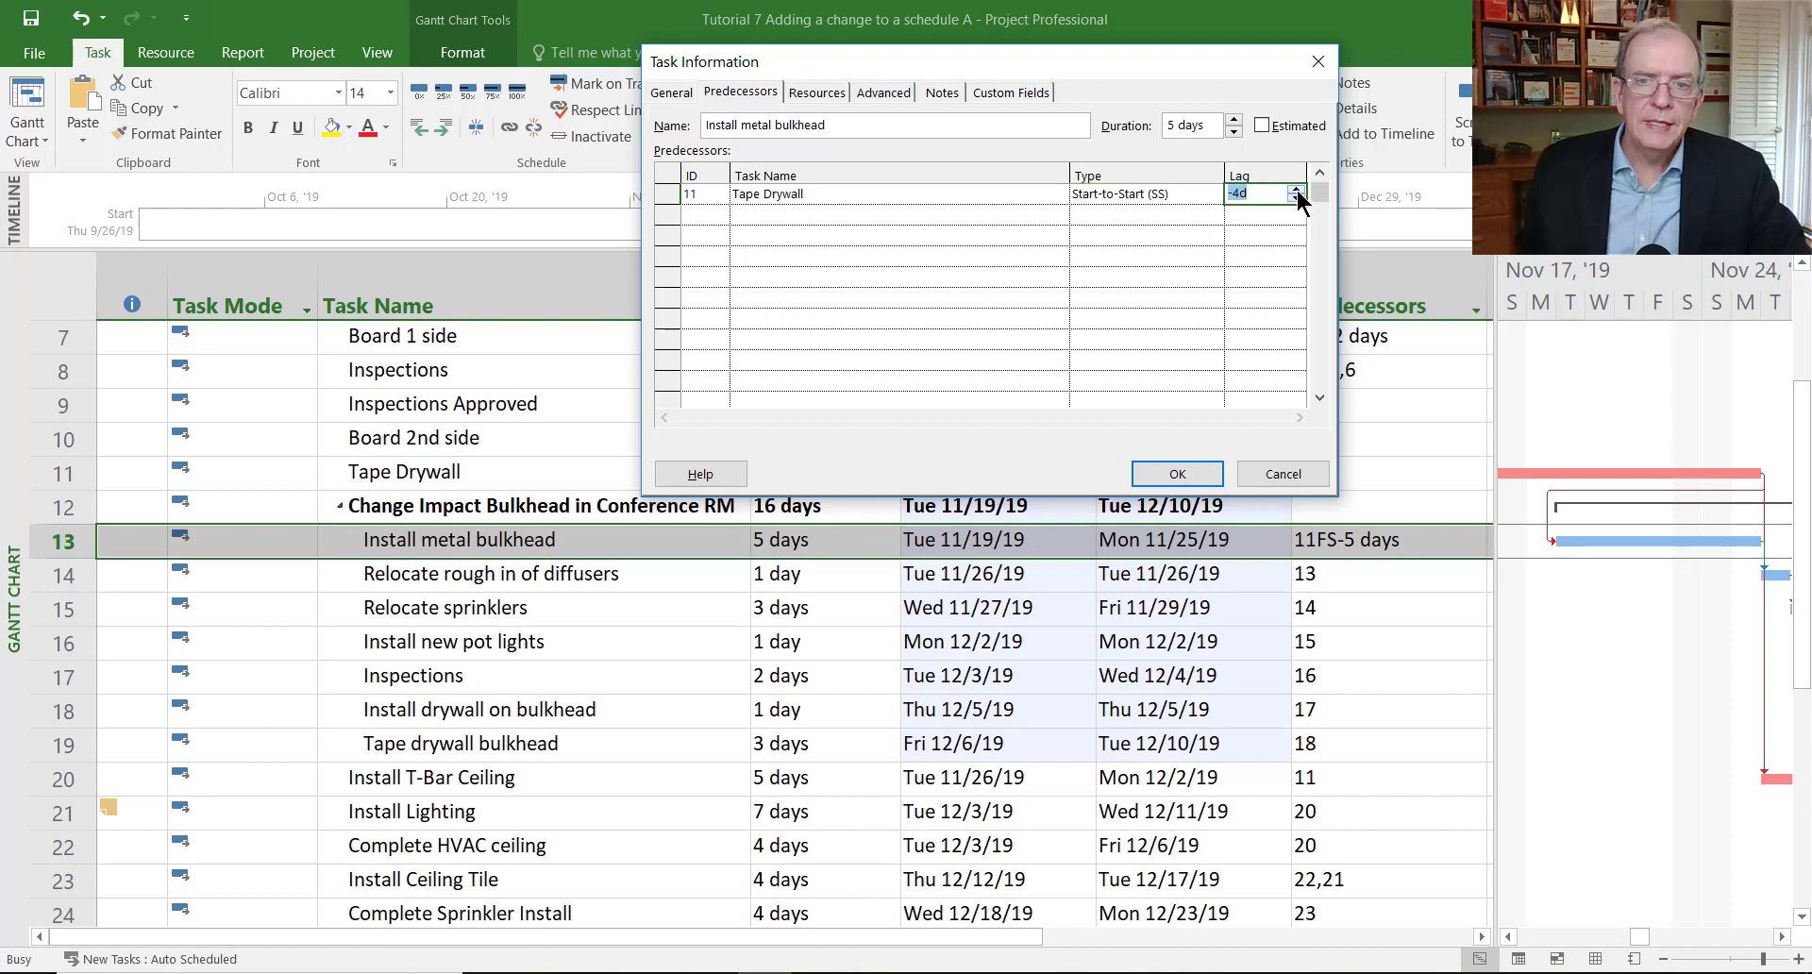
pyautogui.click(1295, 192)
pyautogui.click(1296, 192)
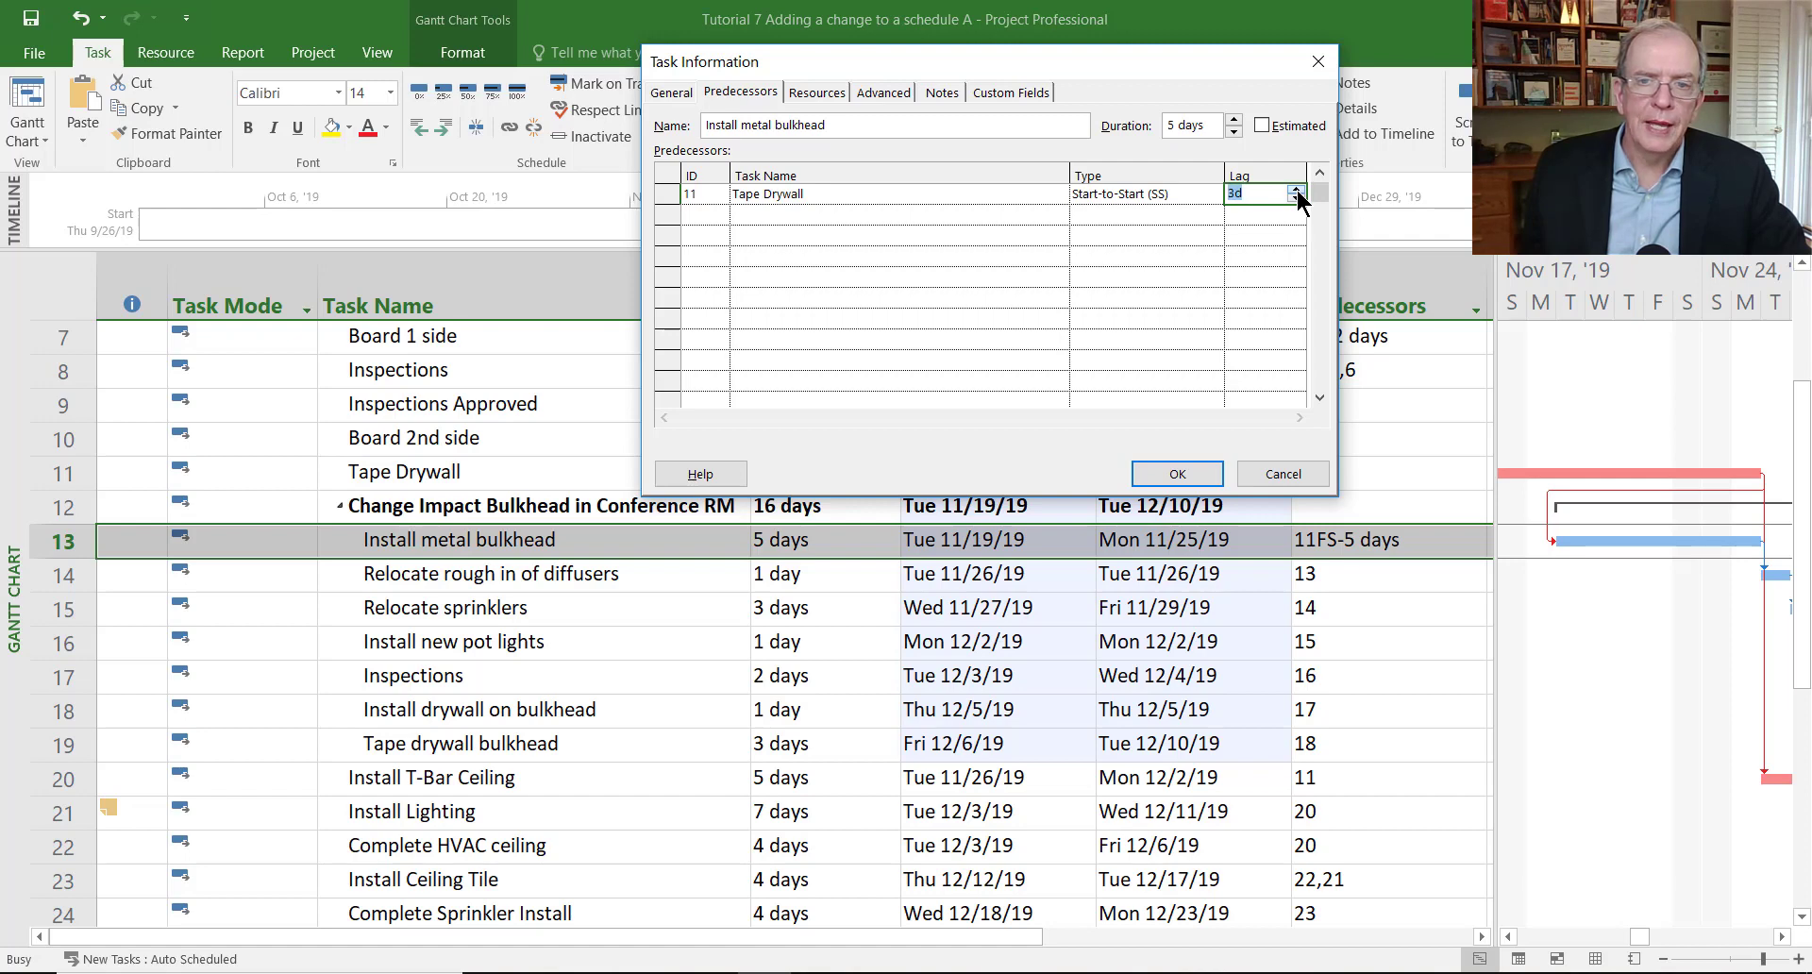
pyautogui.click(1295, 192)
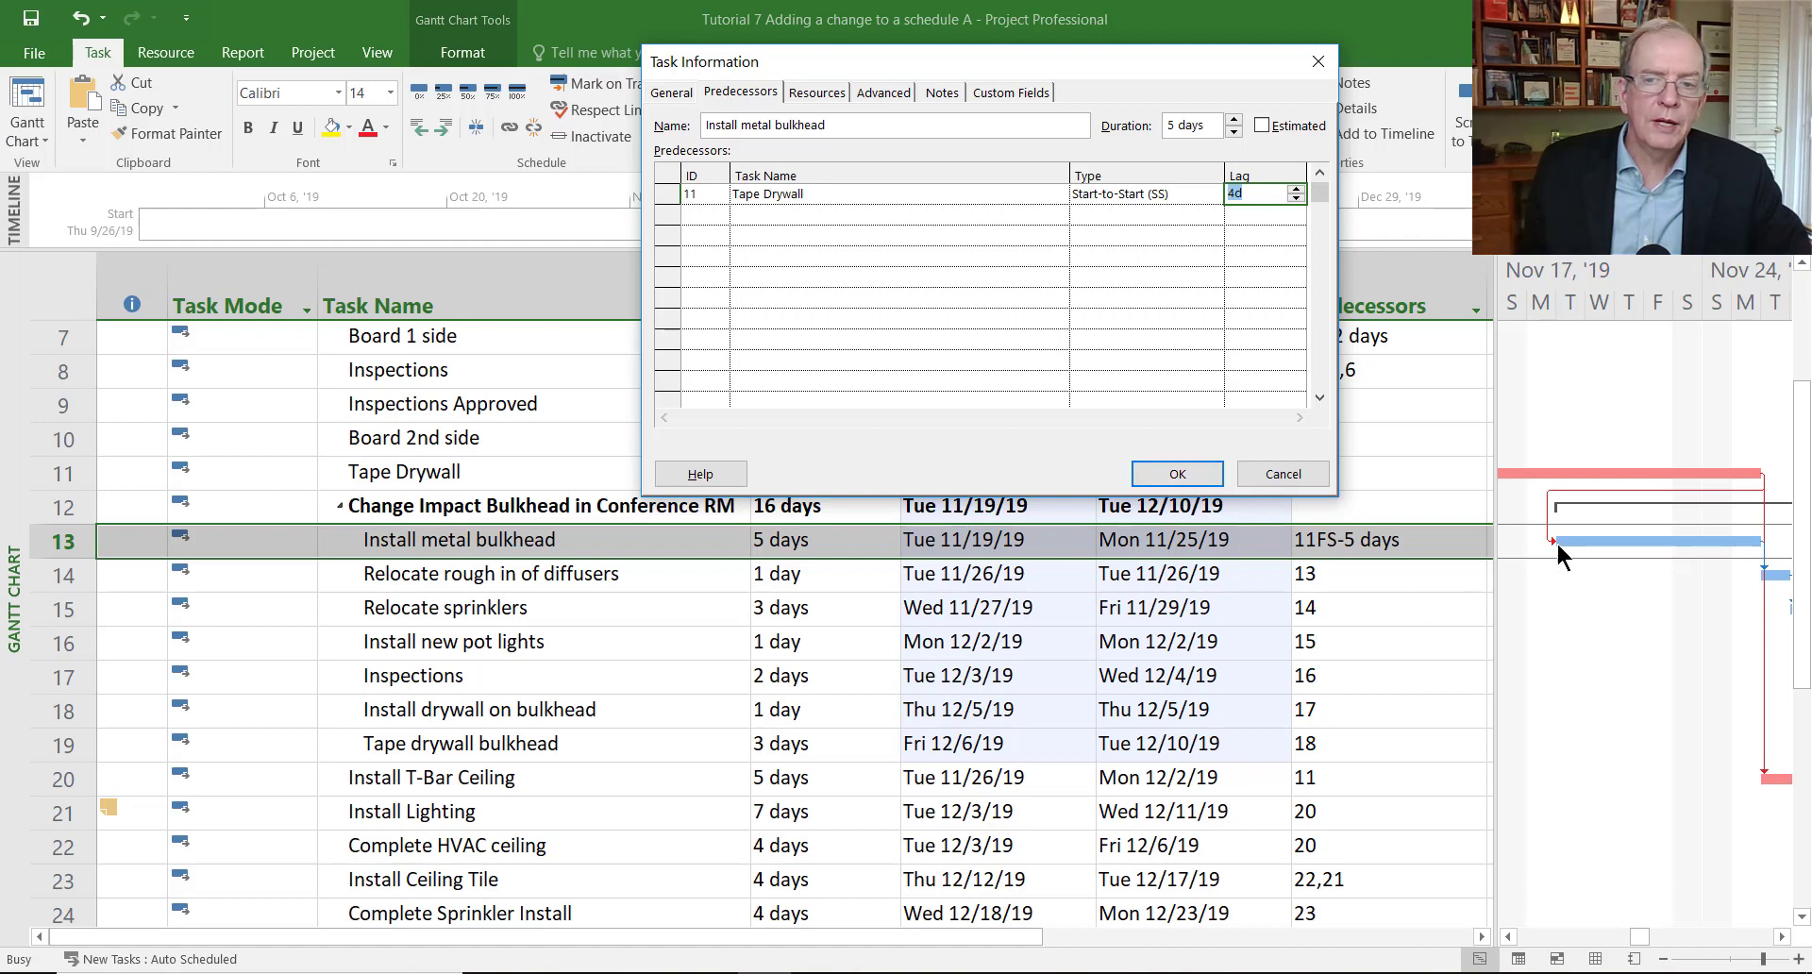
pyautogui.click(1194, 478)
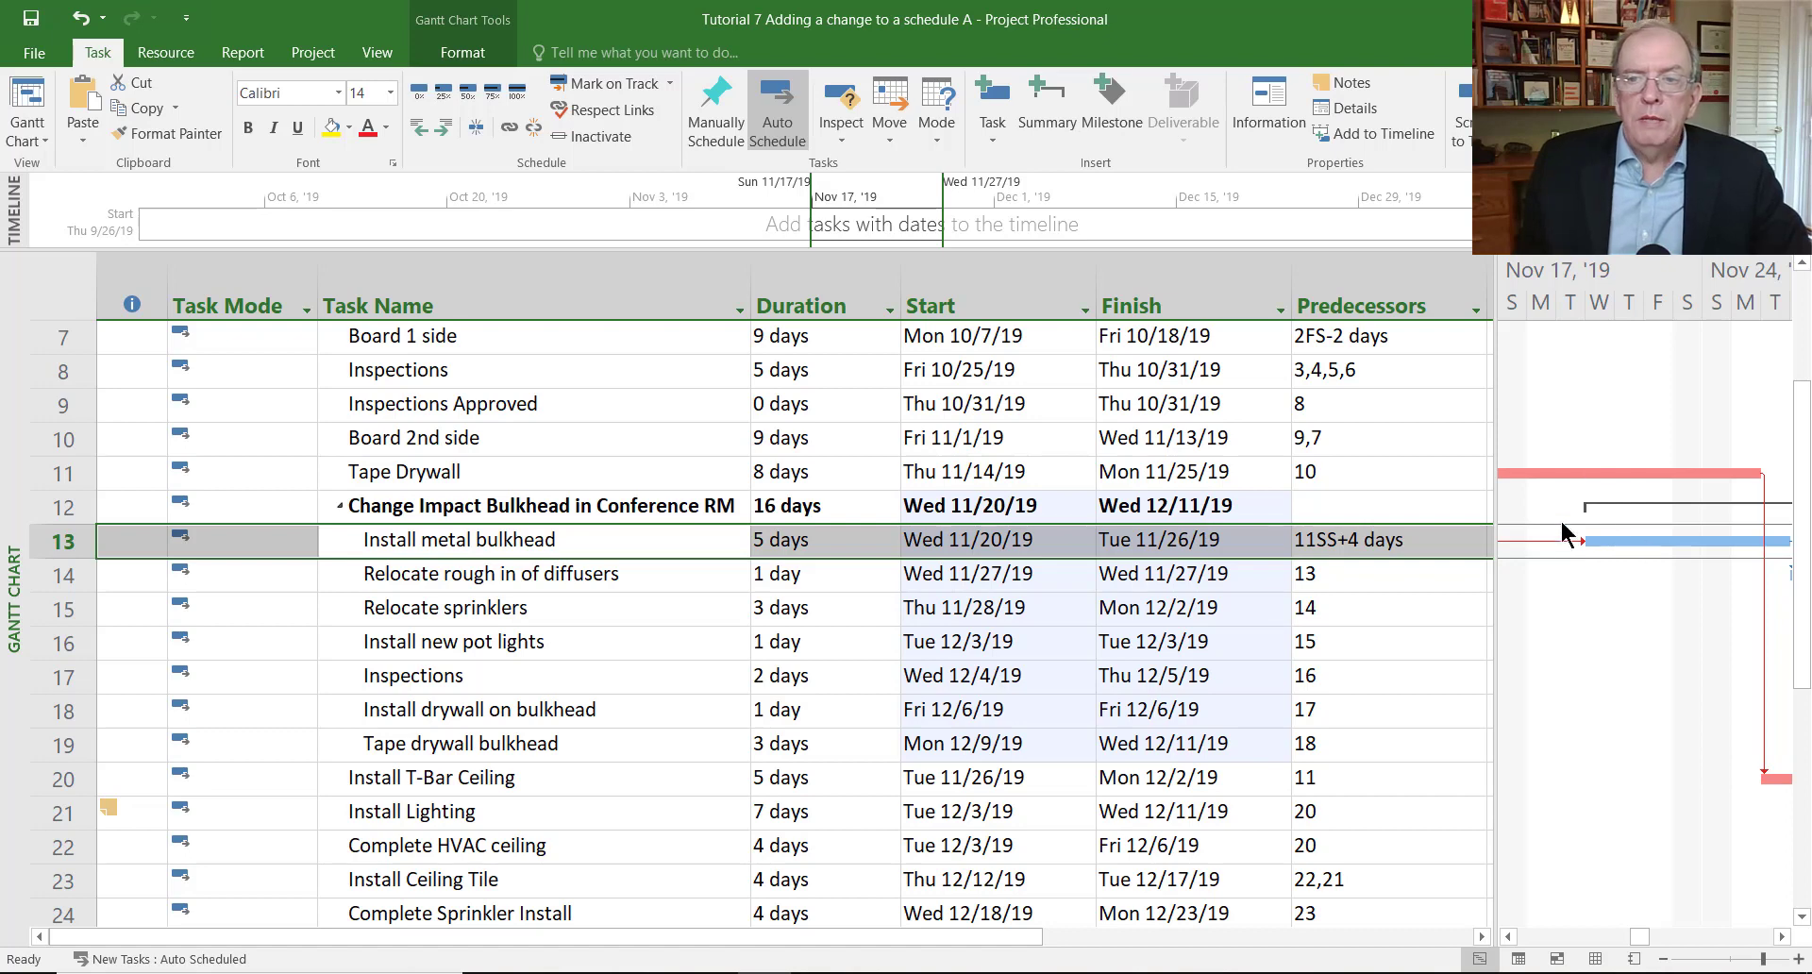
# Examine on the Gantt chart how the bulkhead subtasks run alongside Tape Drywall, Install T-Bar Ceiling and Install Lighting.
pyautogui.click(1508, 936)
pyautogui.click(1508, 936)
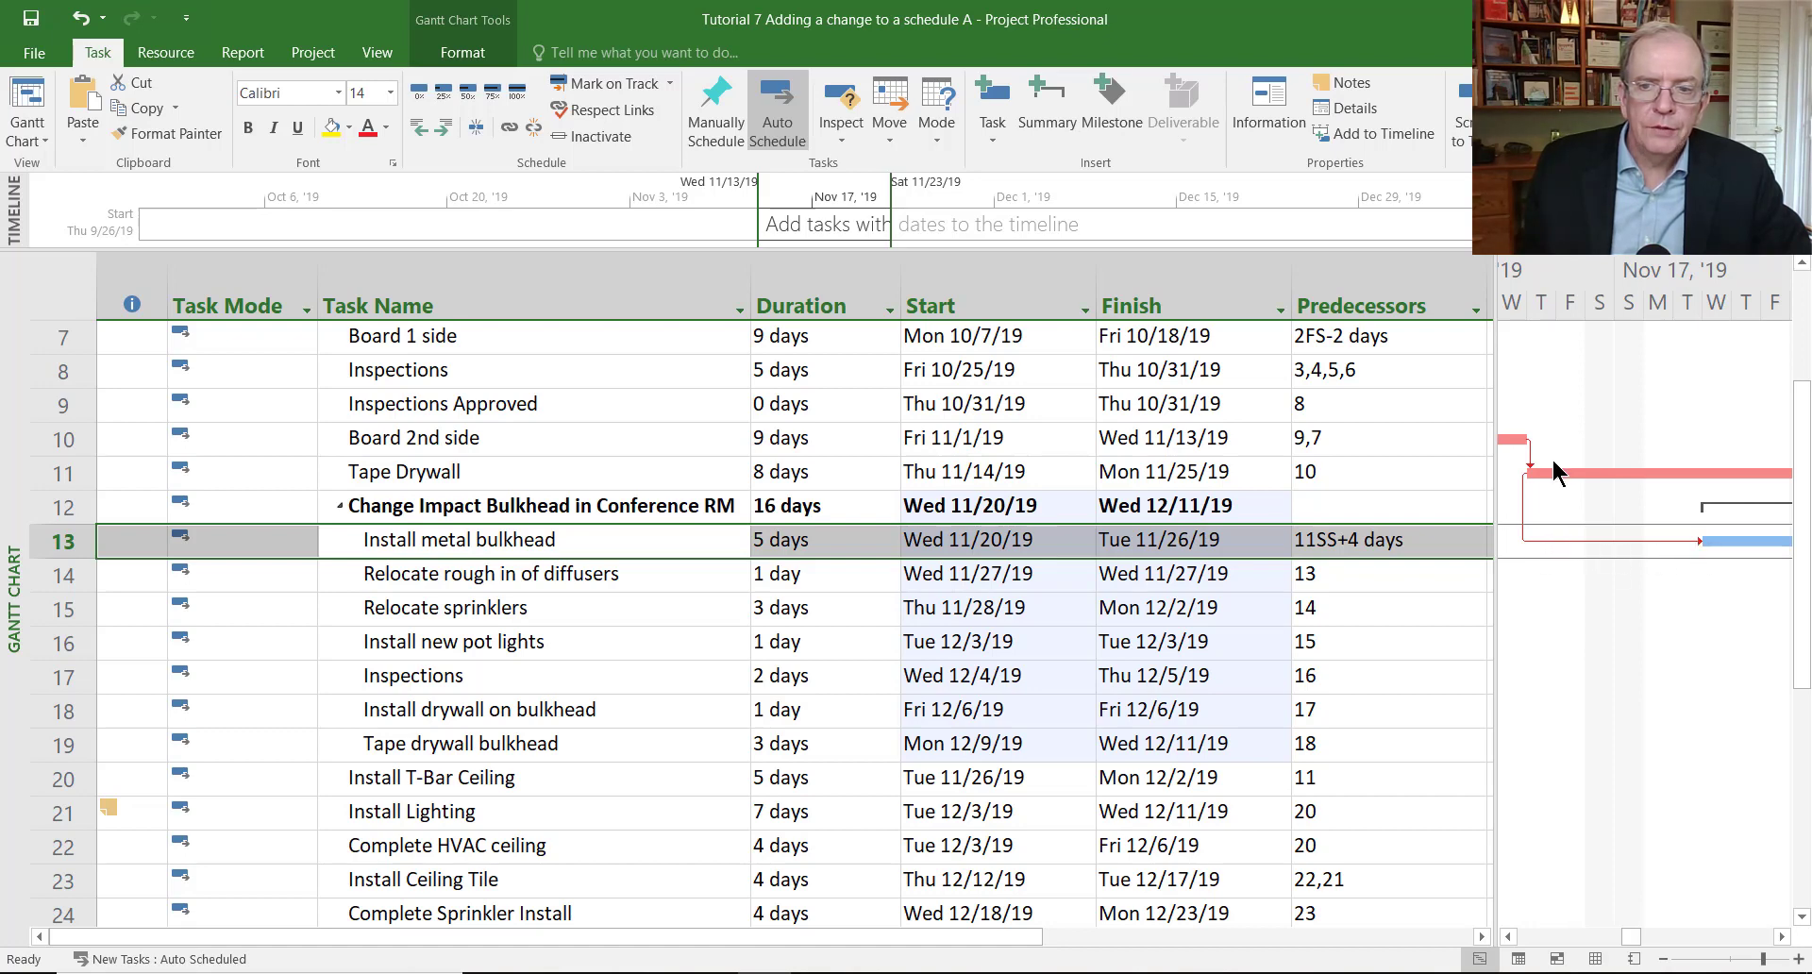
pyautogui.click(1782, 936)
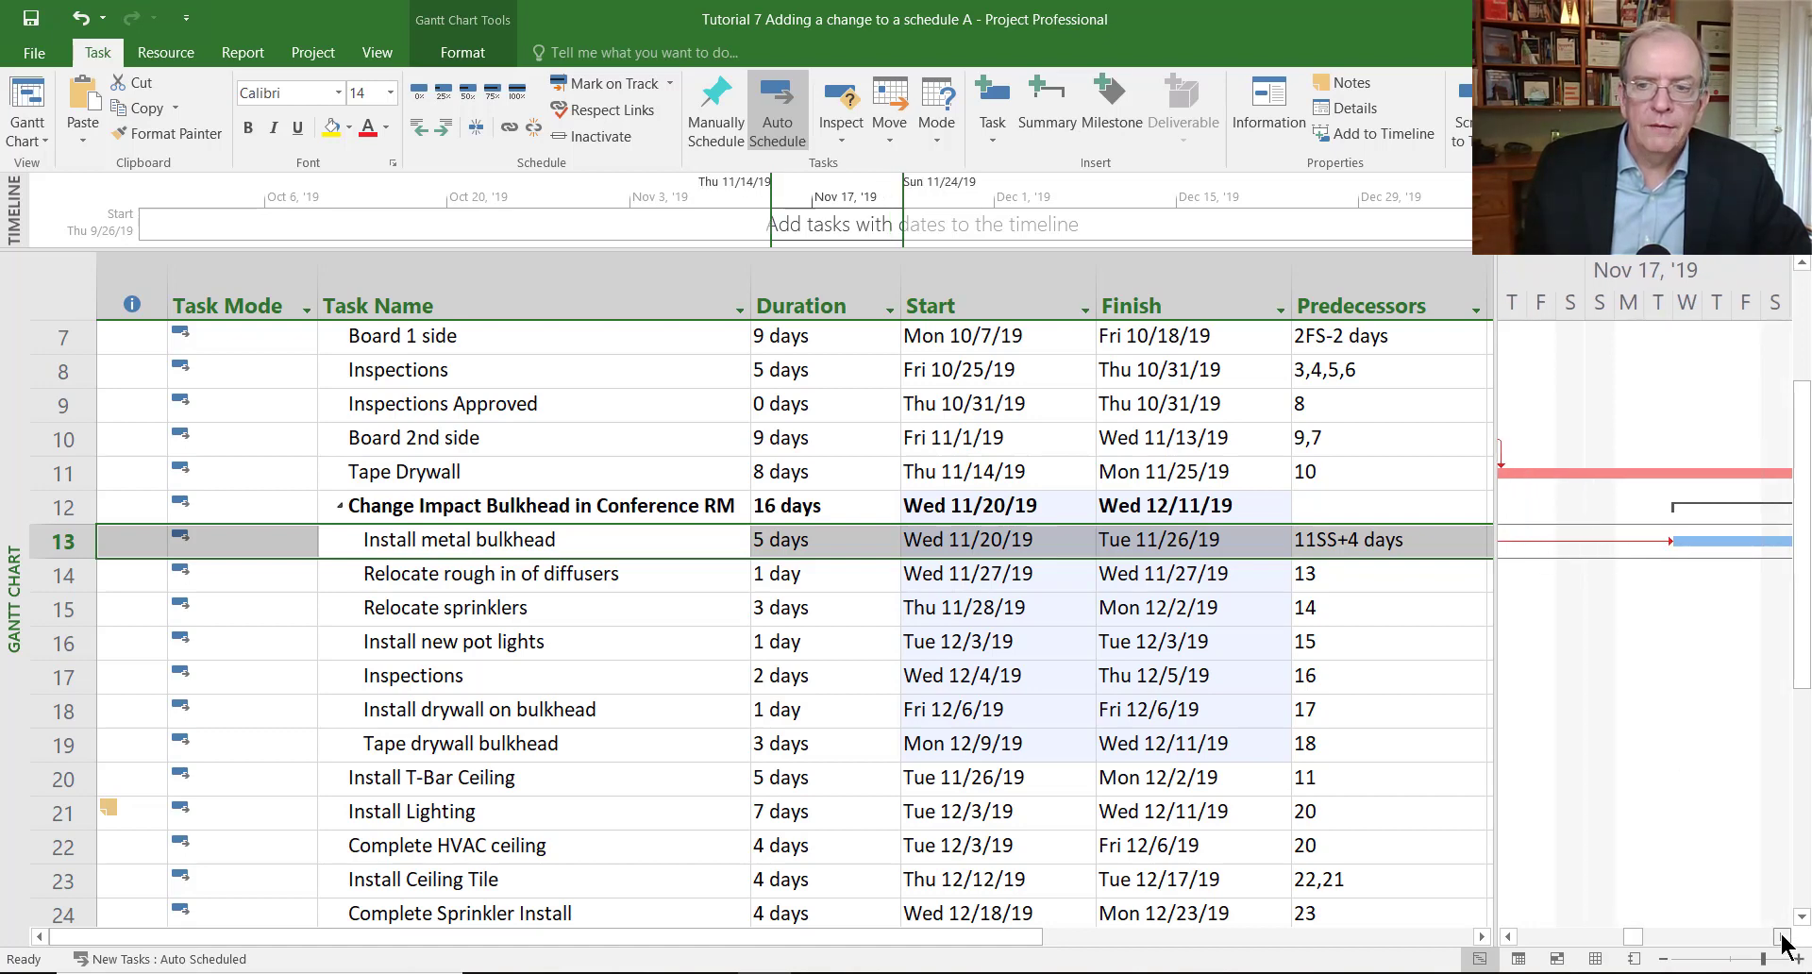
pyautogui.click(1781, 936)
pyautogui.click(1781, 936)
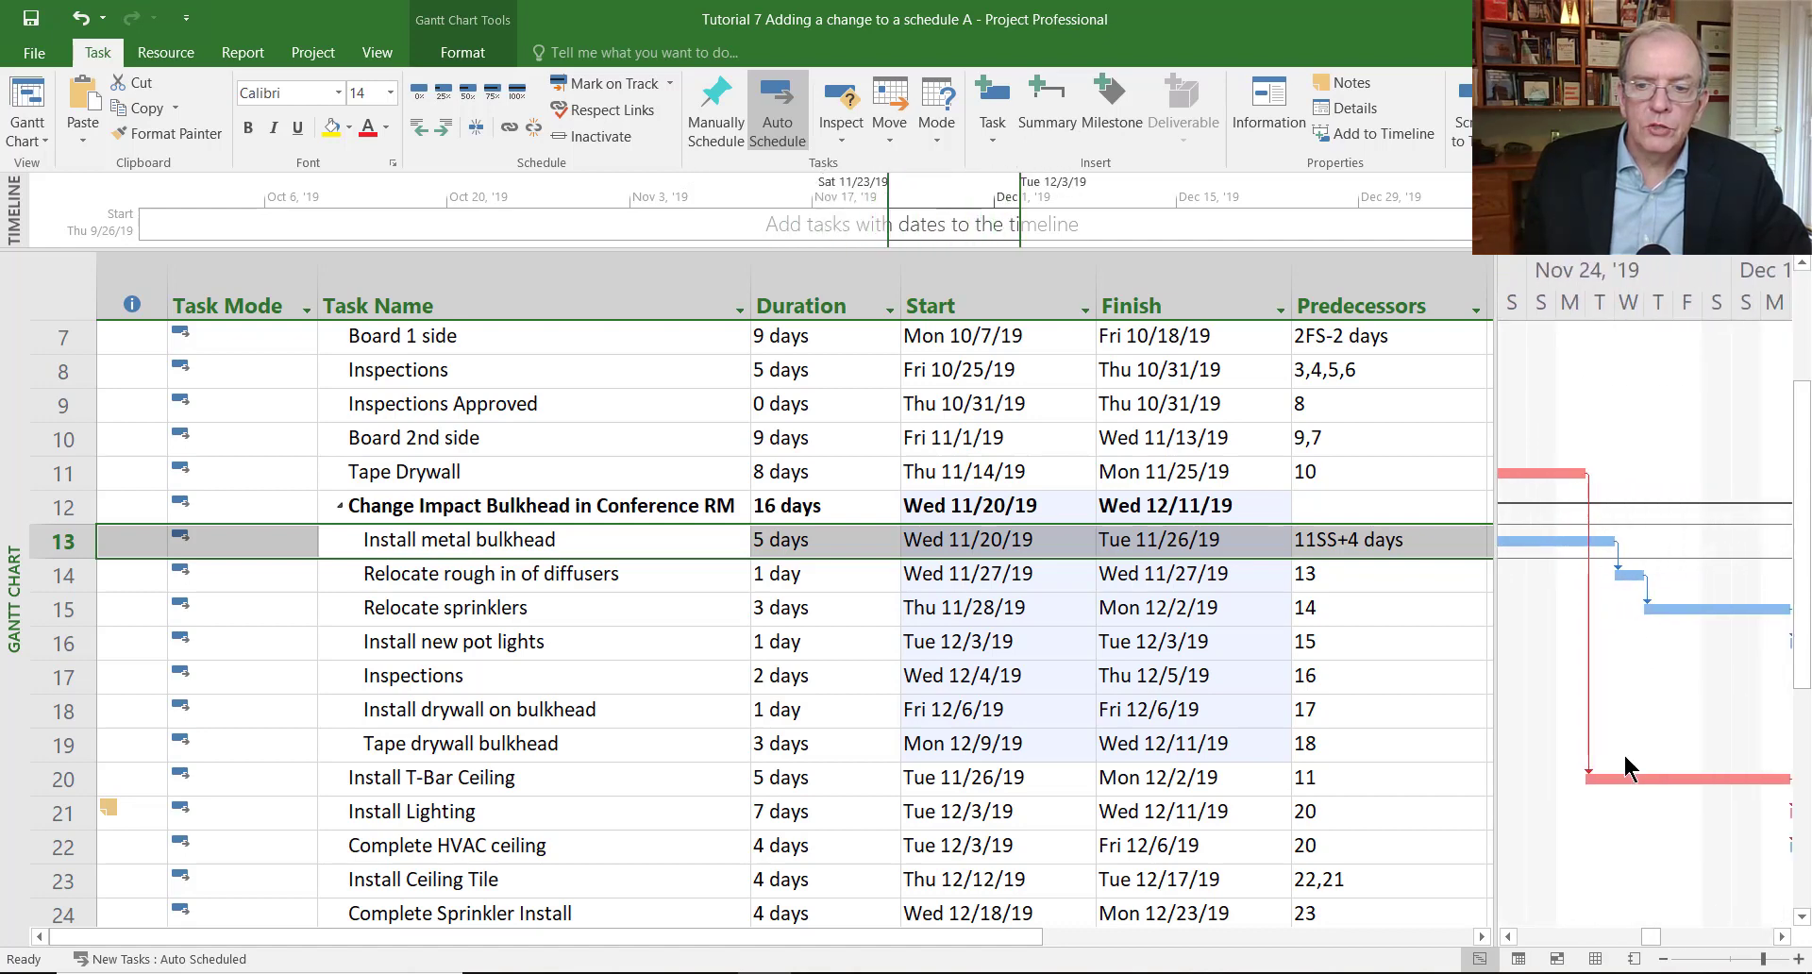
pyautogui.click(1782, 936)
pyautogui.click(1782, 936)
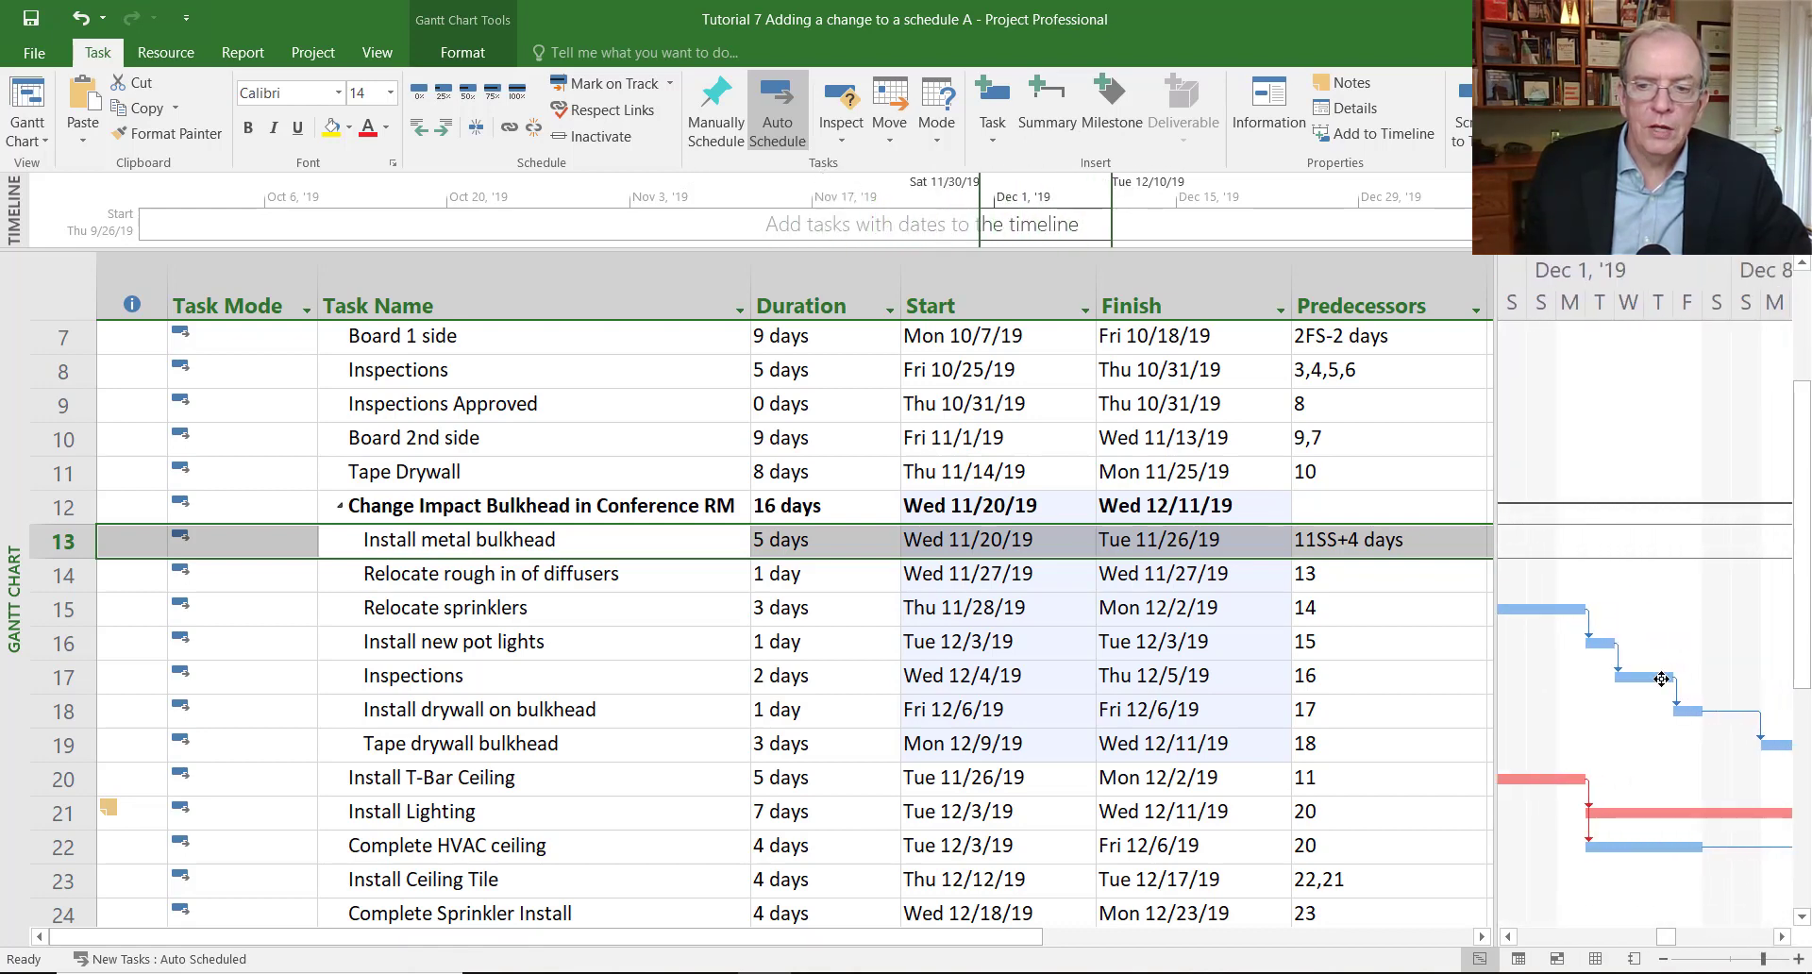
pyautogui.click(1781, 936)
pyautogui.click(1781, 936)
pyautogui.click(1782, 936)
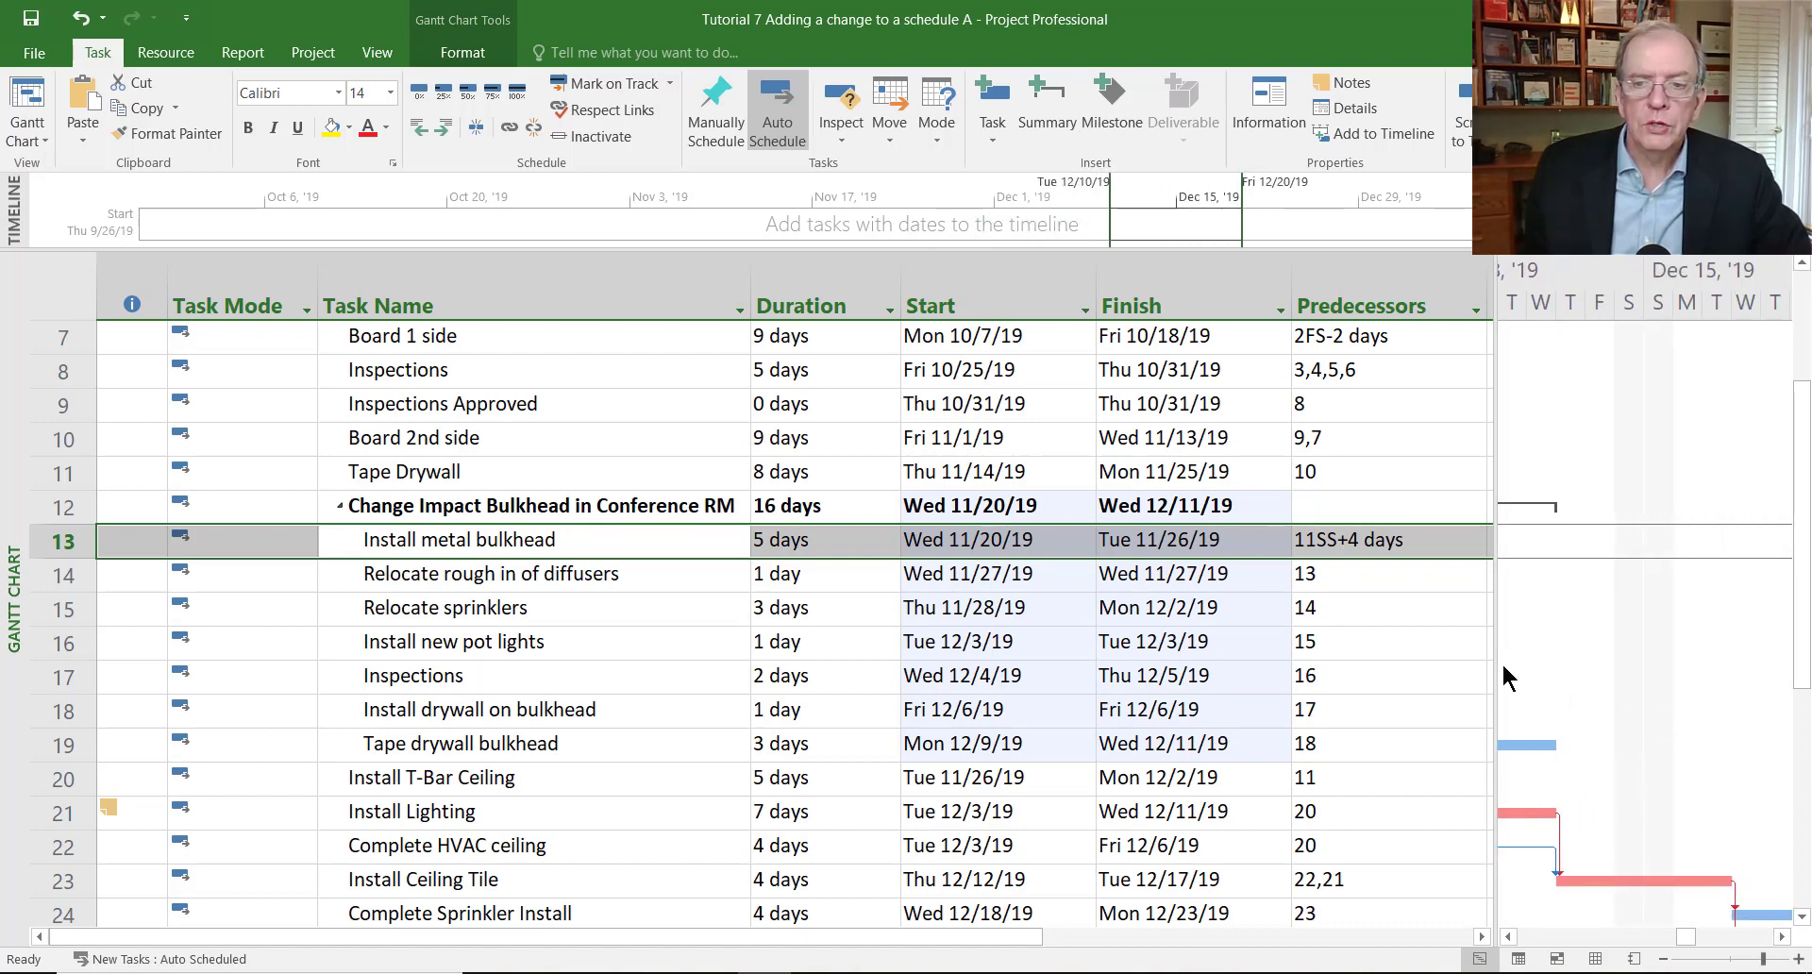
pyautogui.moveTo(1494, 676); pyautogui.dragTo(1441, 675)
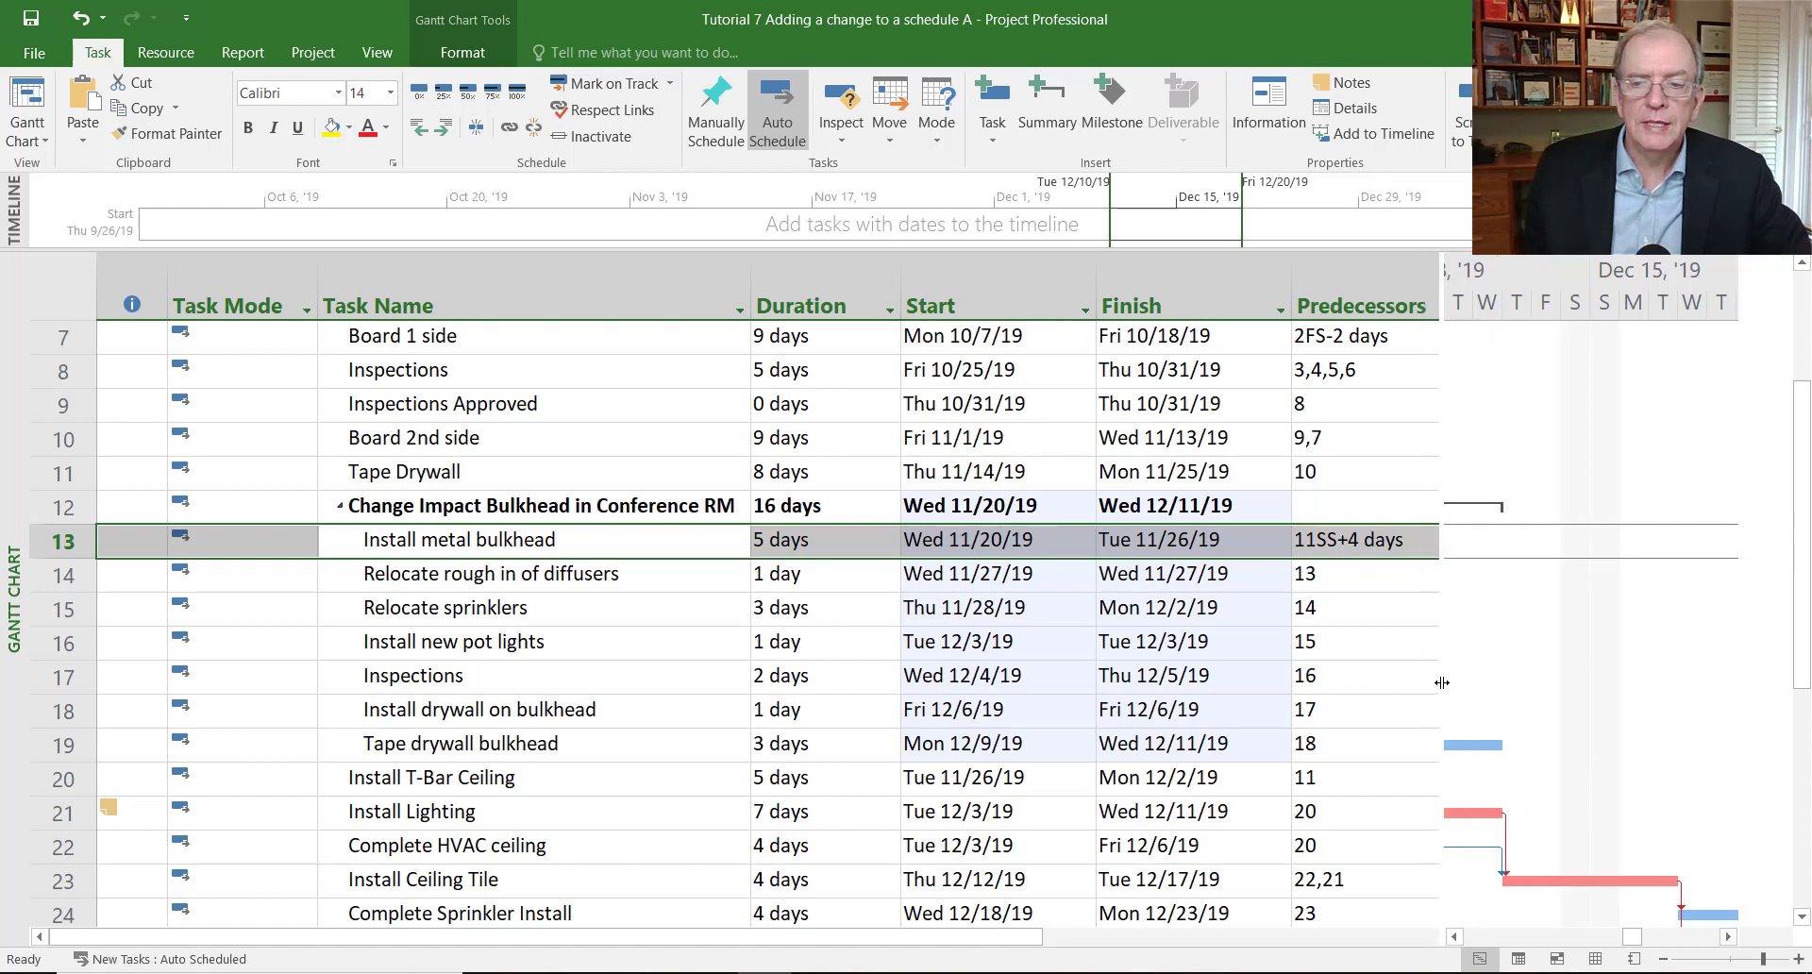
pyautogui.click(1454, 936)
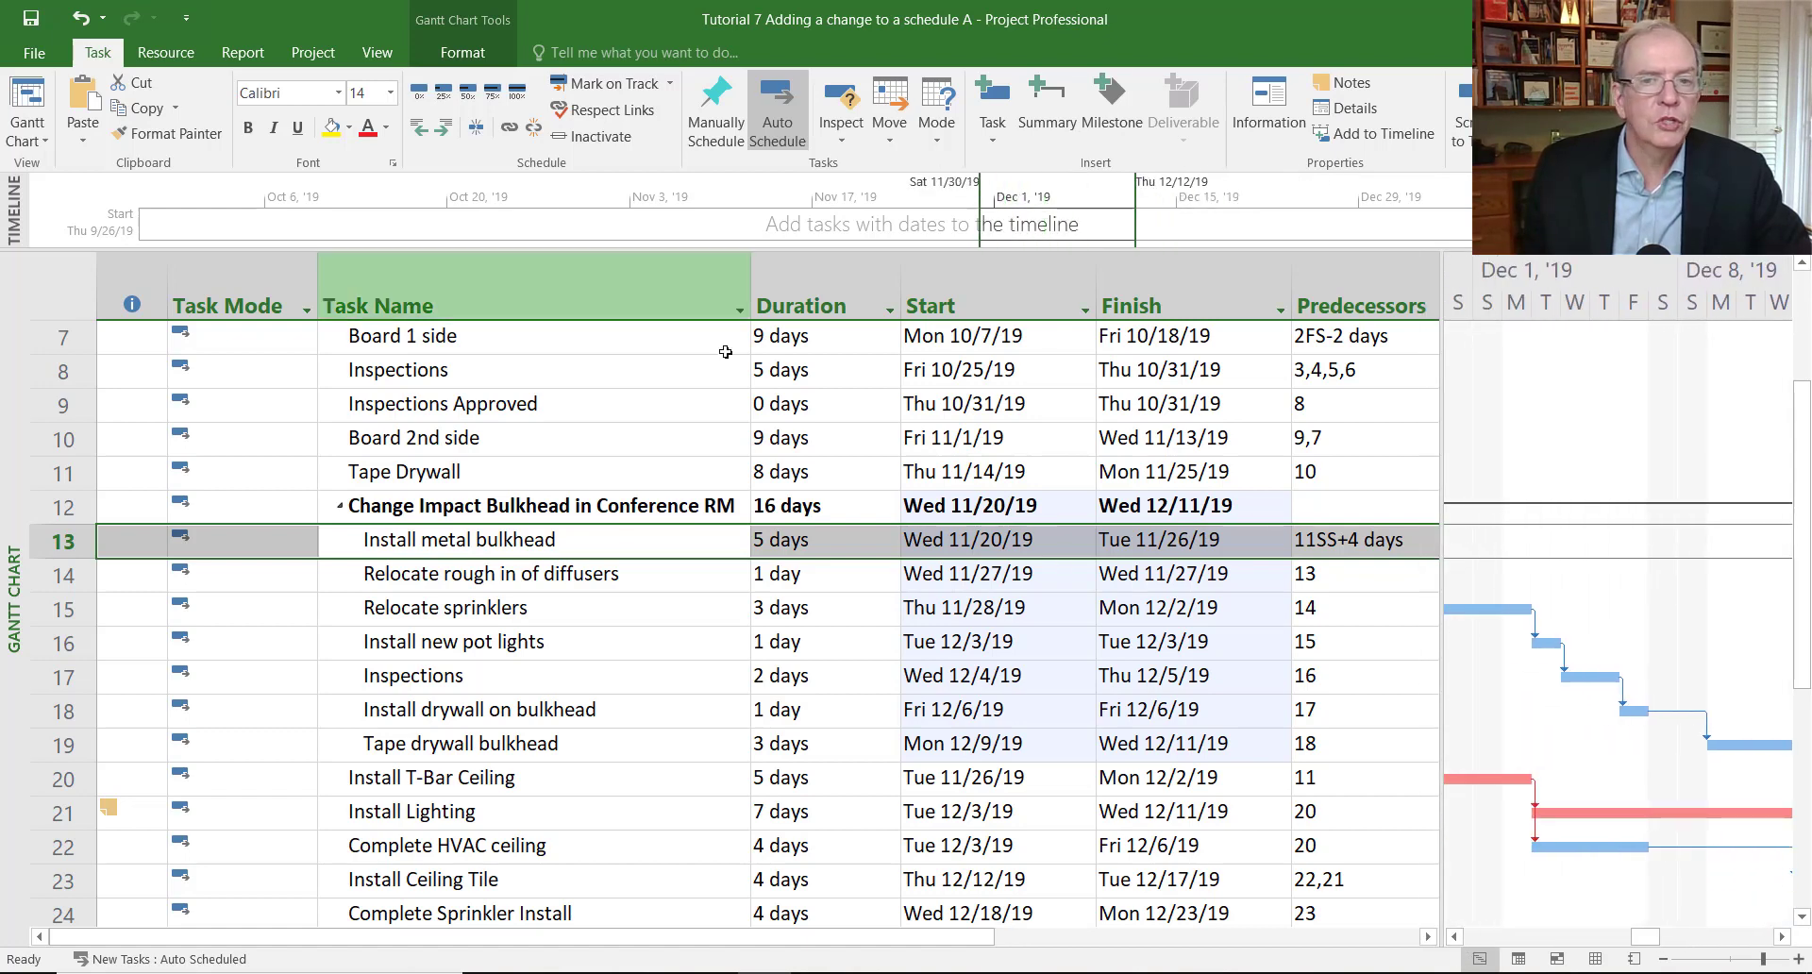
# Show the Variance table and compare the start and finish dates with the baseline from task 10 to 27.
pyautogui.click(66, 285)
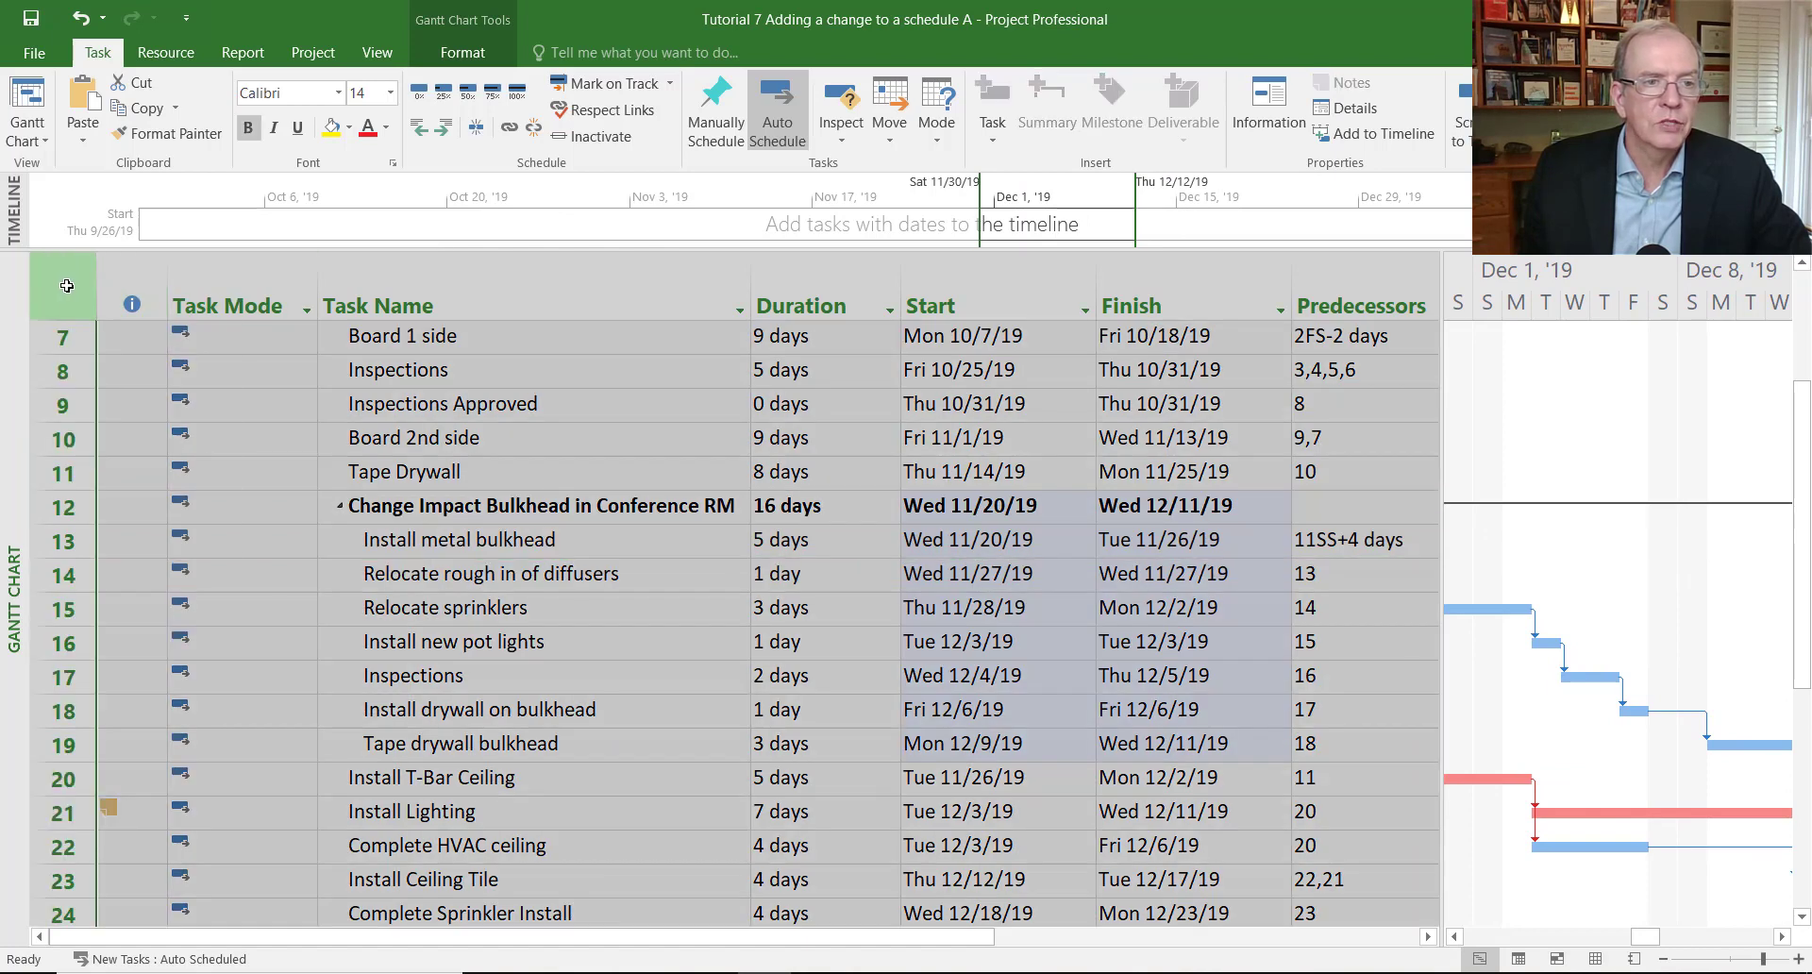
pyautogui.rightClick(66, 285)
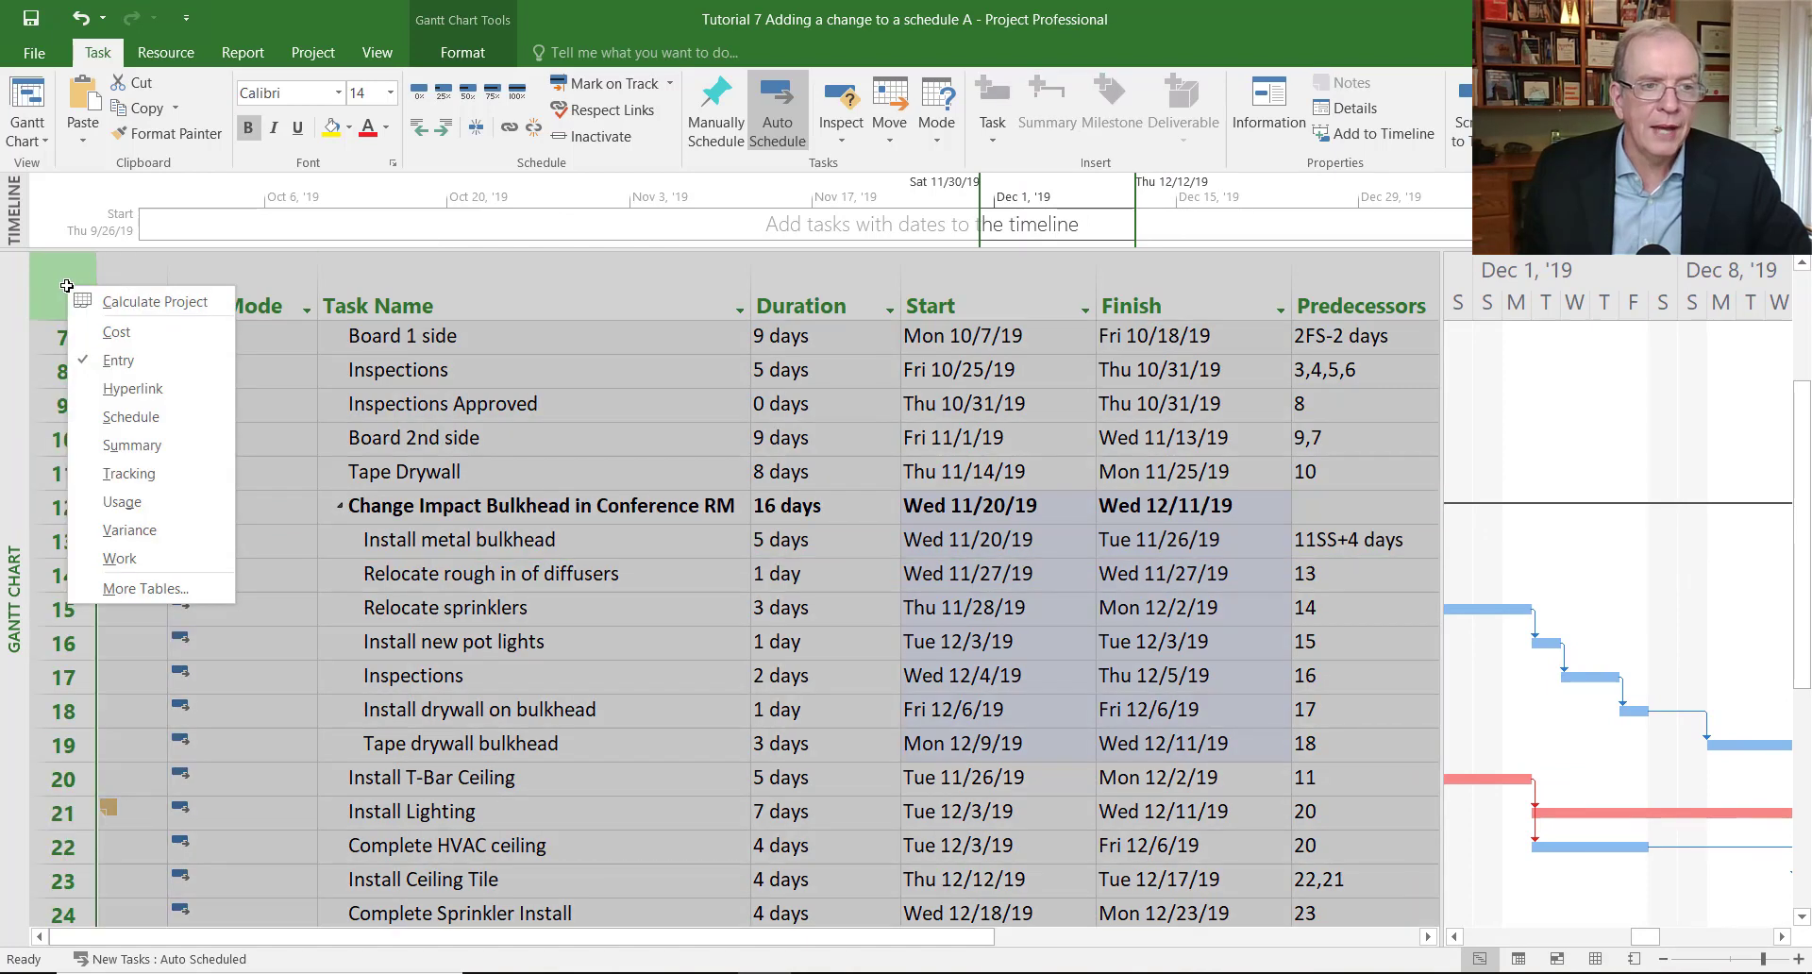
pyautogui.click(118, 531)
pyautogui.scroll(-3, 1104, 913)
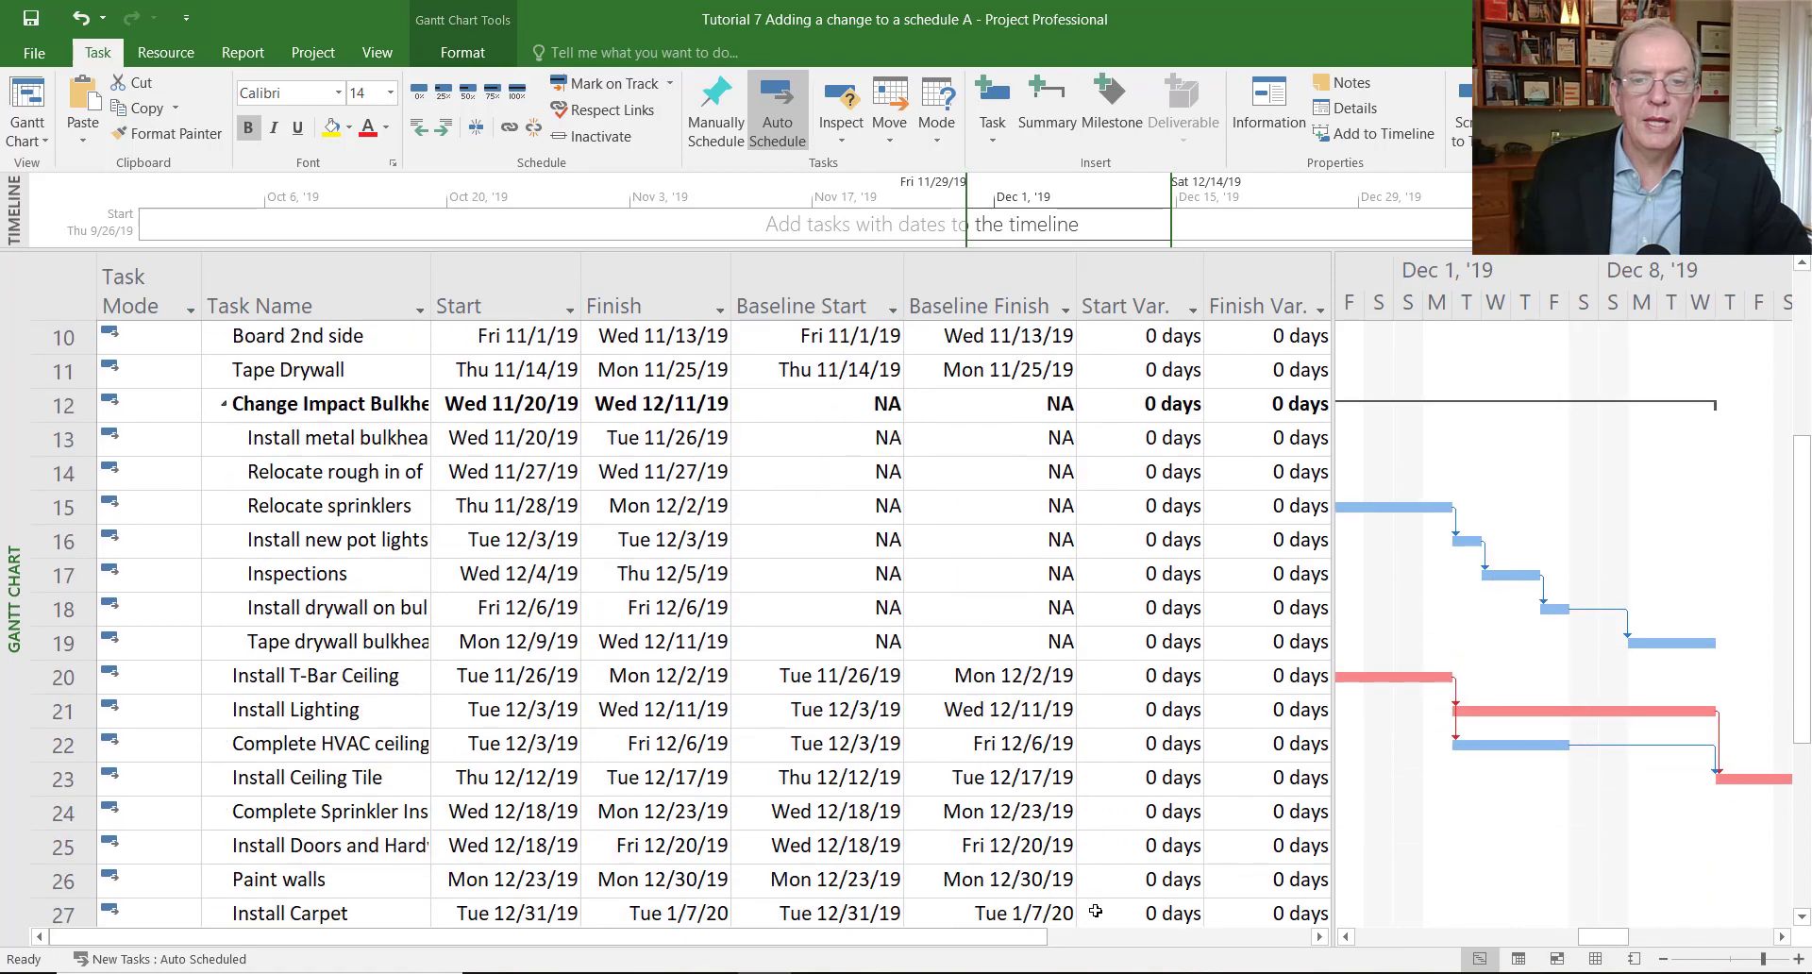
# Switch back to the Entry table and widen it until the Predecessors column shows for the bulkhead and ceiling tasks.
pyautogui.click(62, 287)
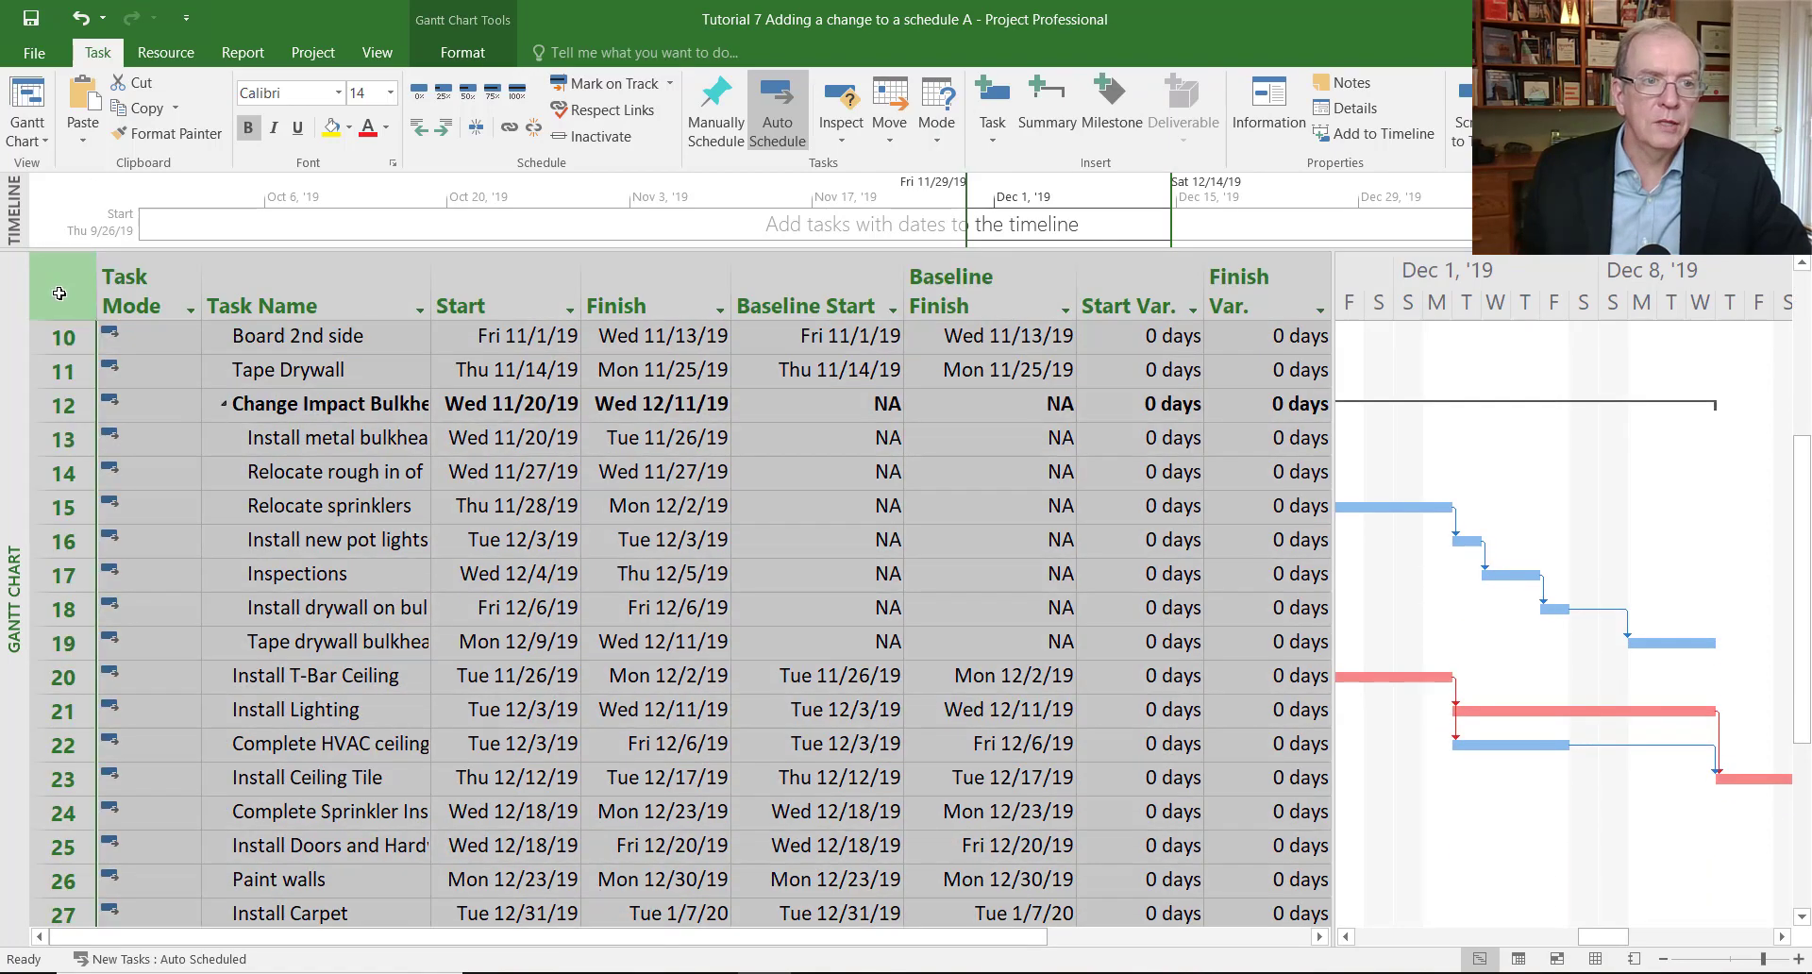
pyautogui.rightClick(63, 294)
pyautogui.click(103, 368)
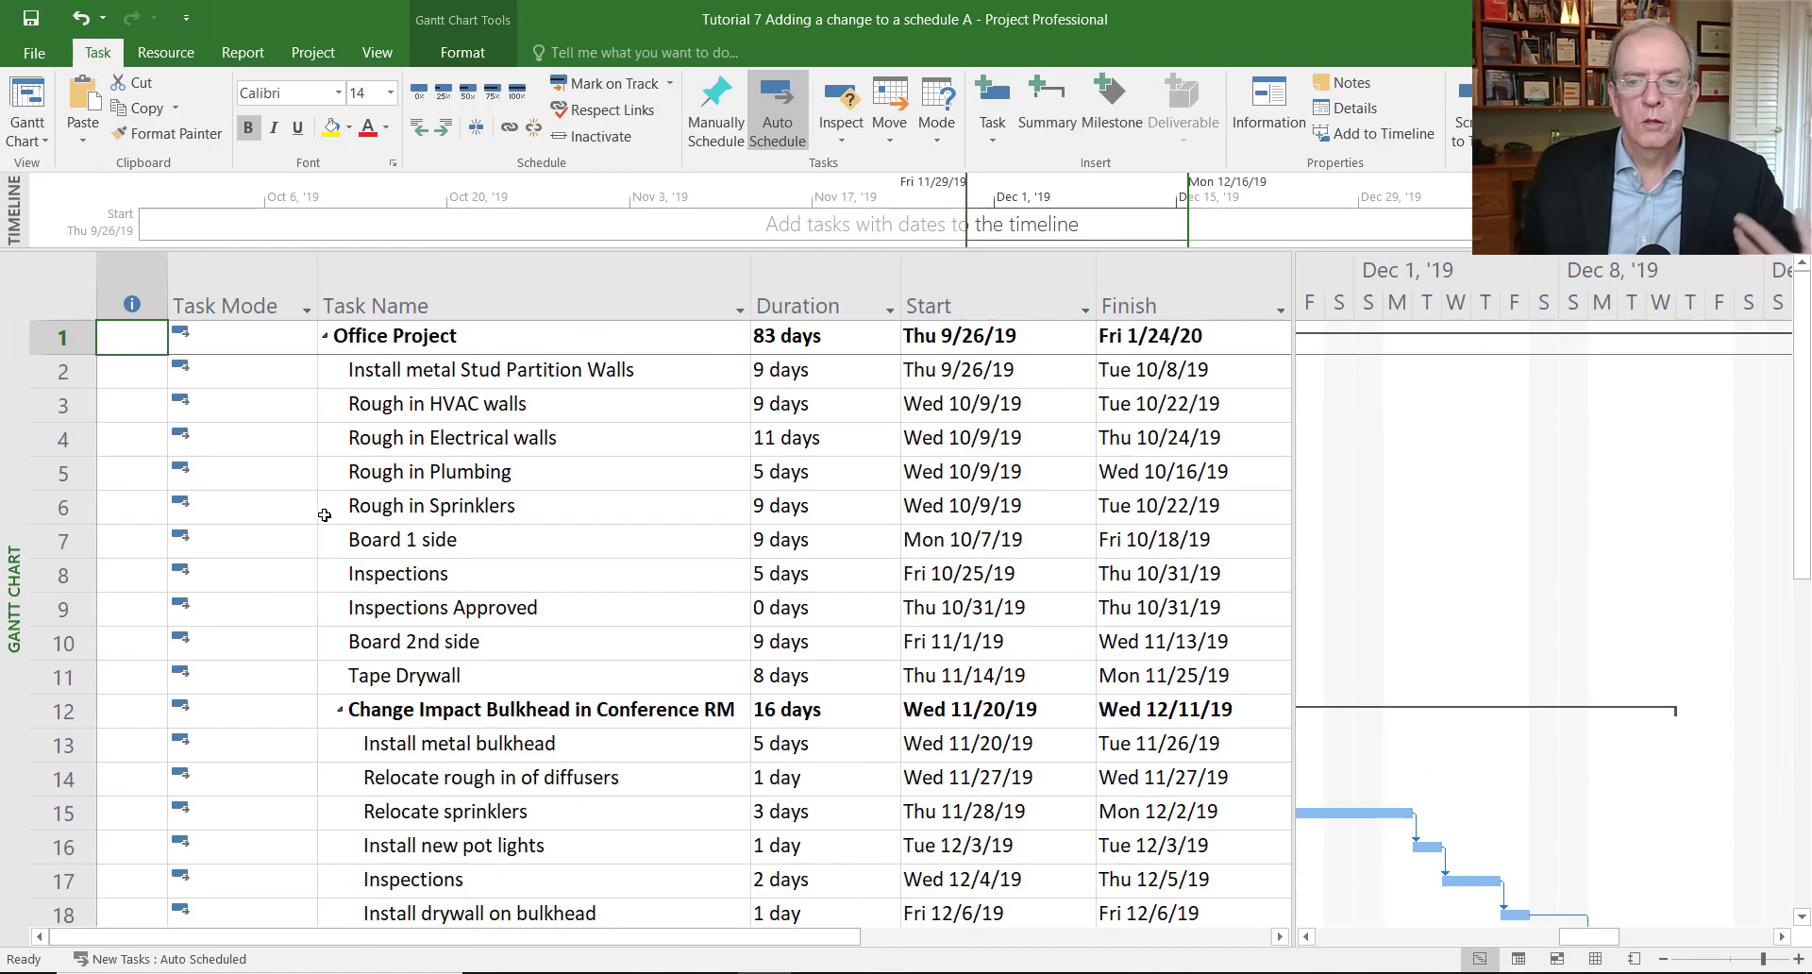
pyautogui.scroll(-2, 711, 592)
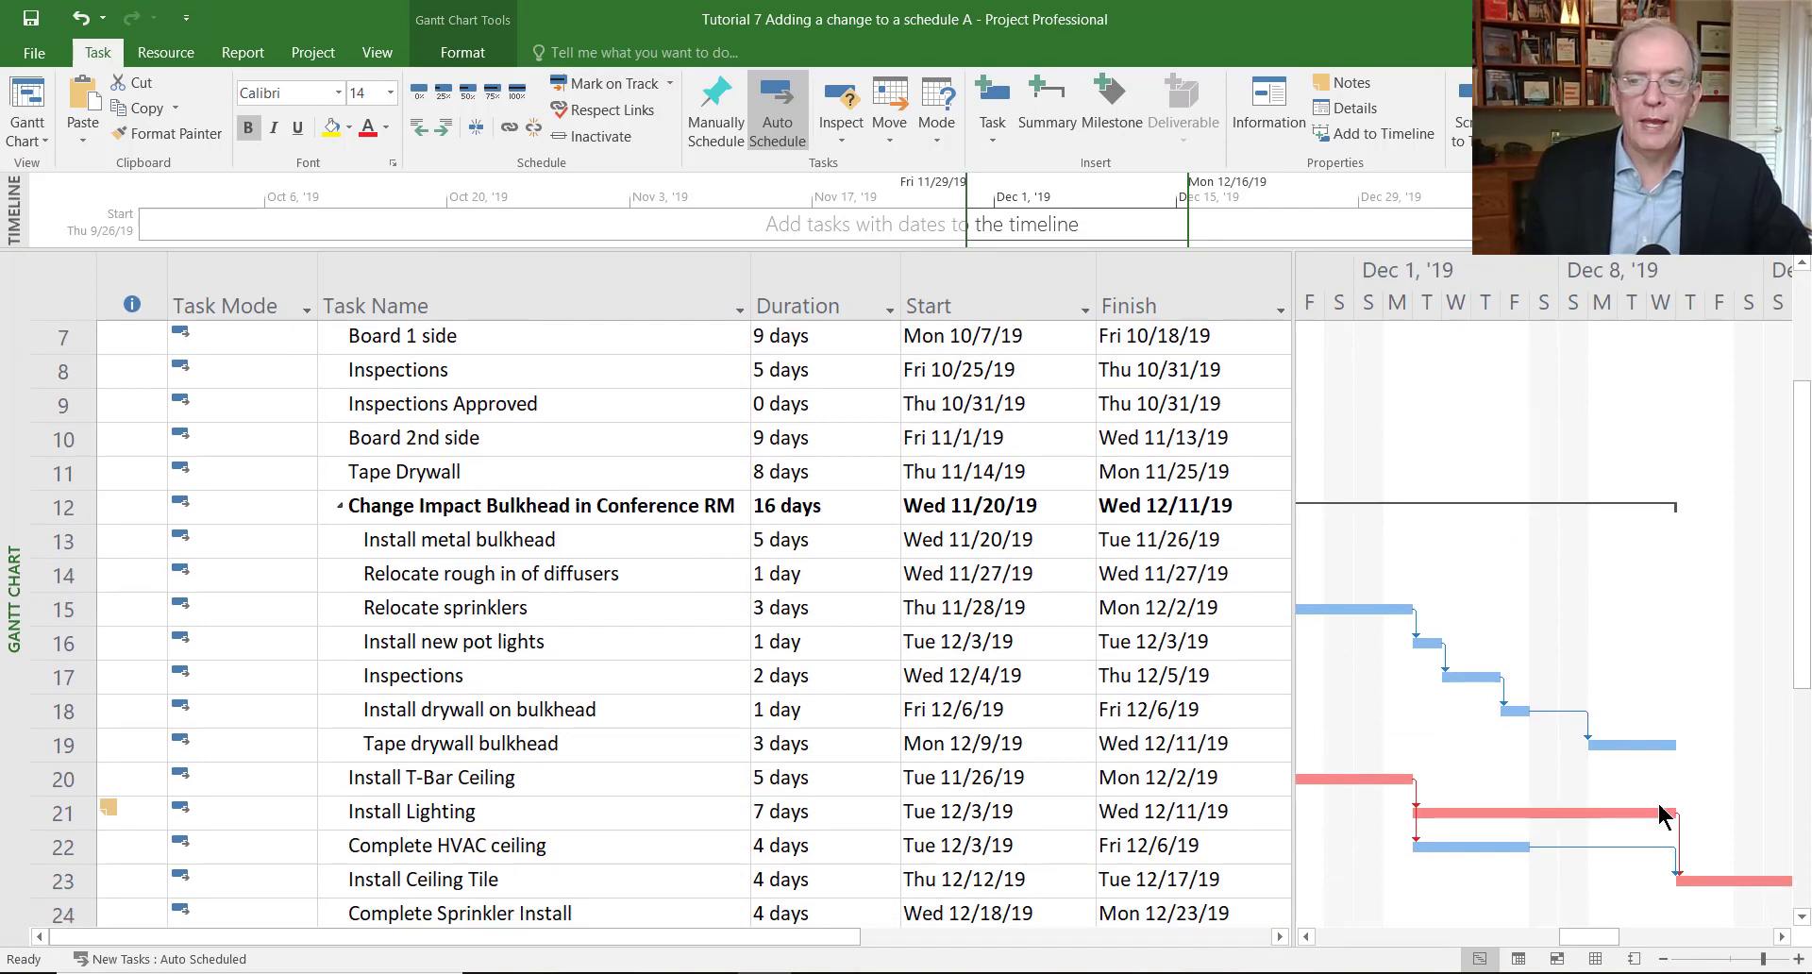
pyautogui.click(1700, 755)
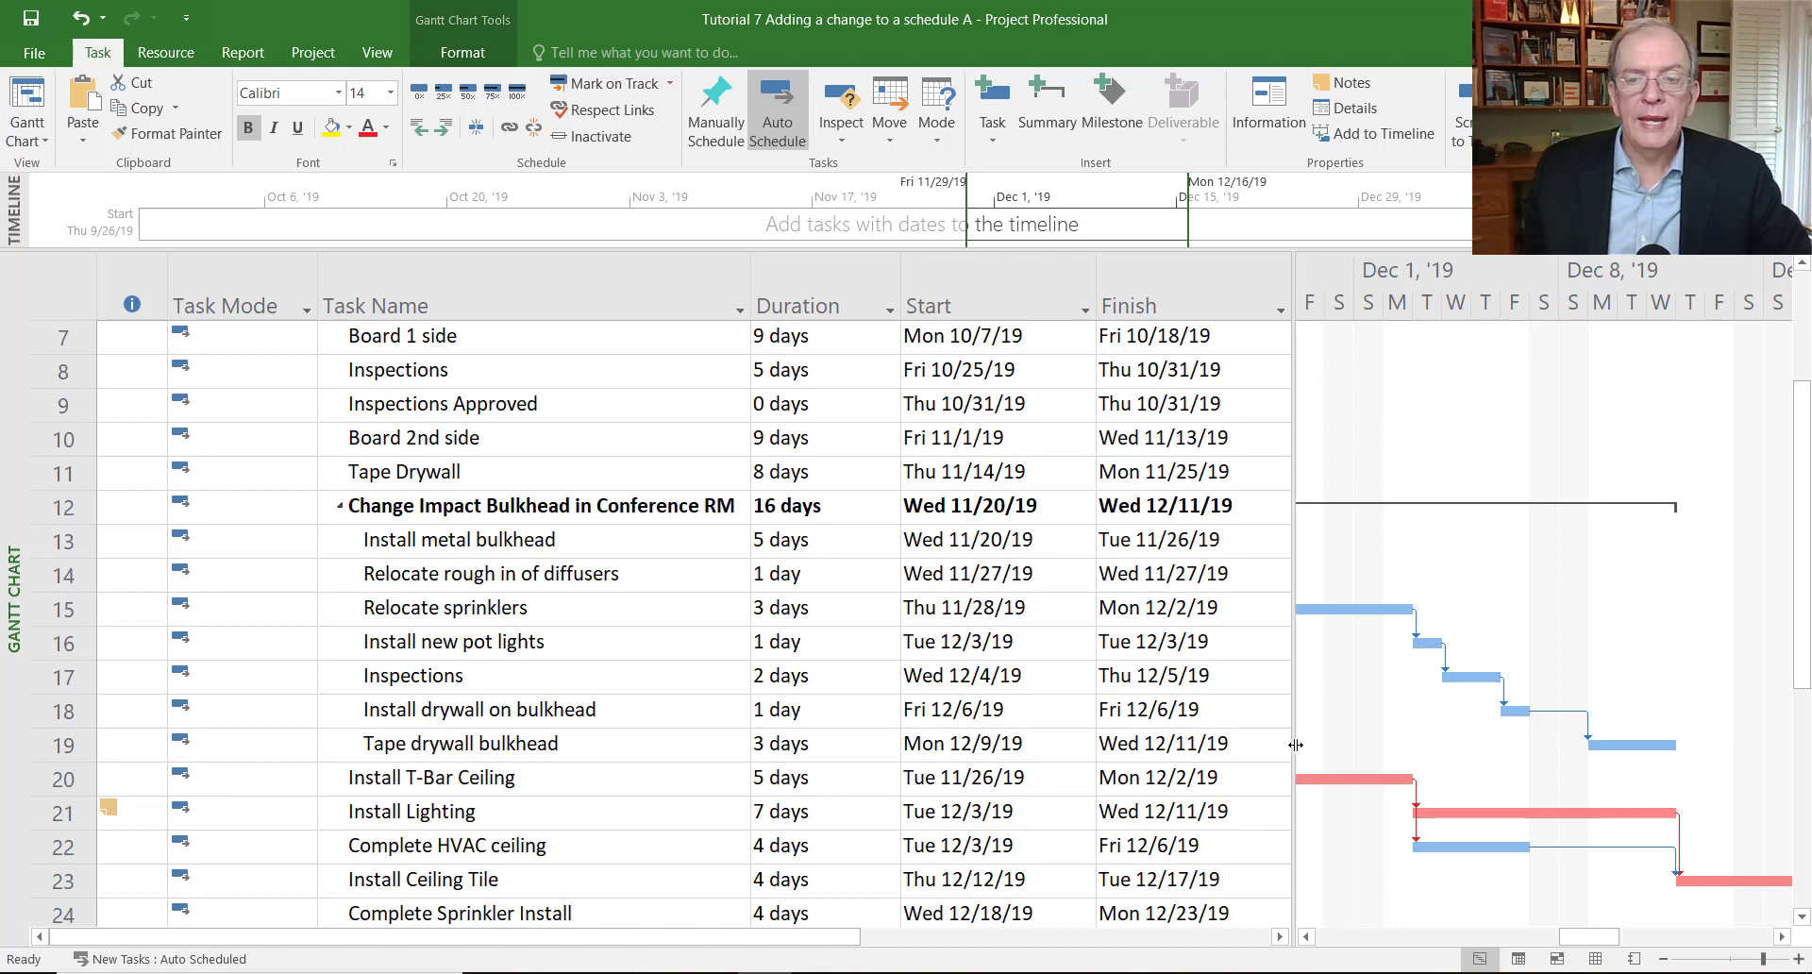
pyautogui.moveTo(1292, 744); pyautogui.dragTo(1483, 726)
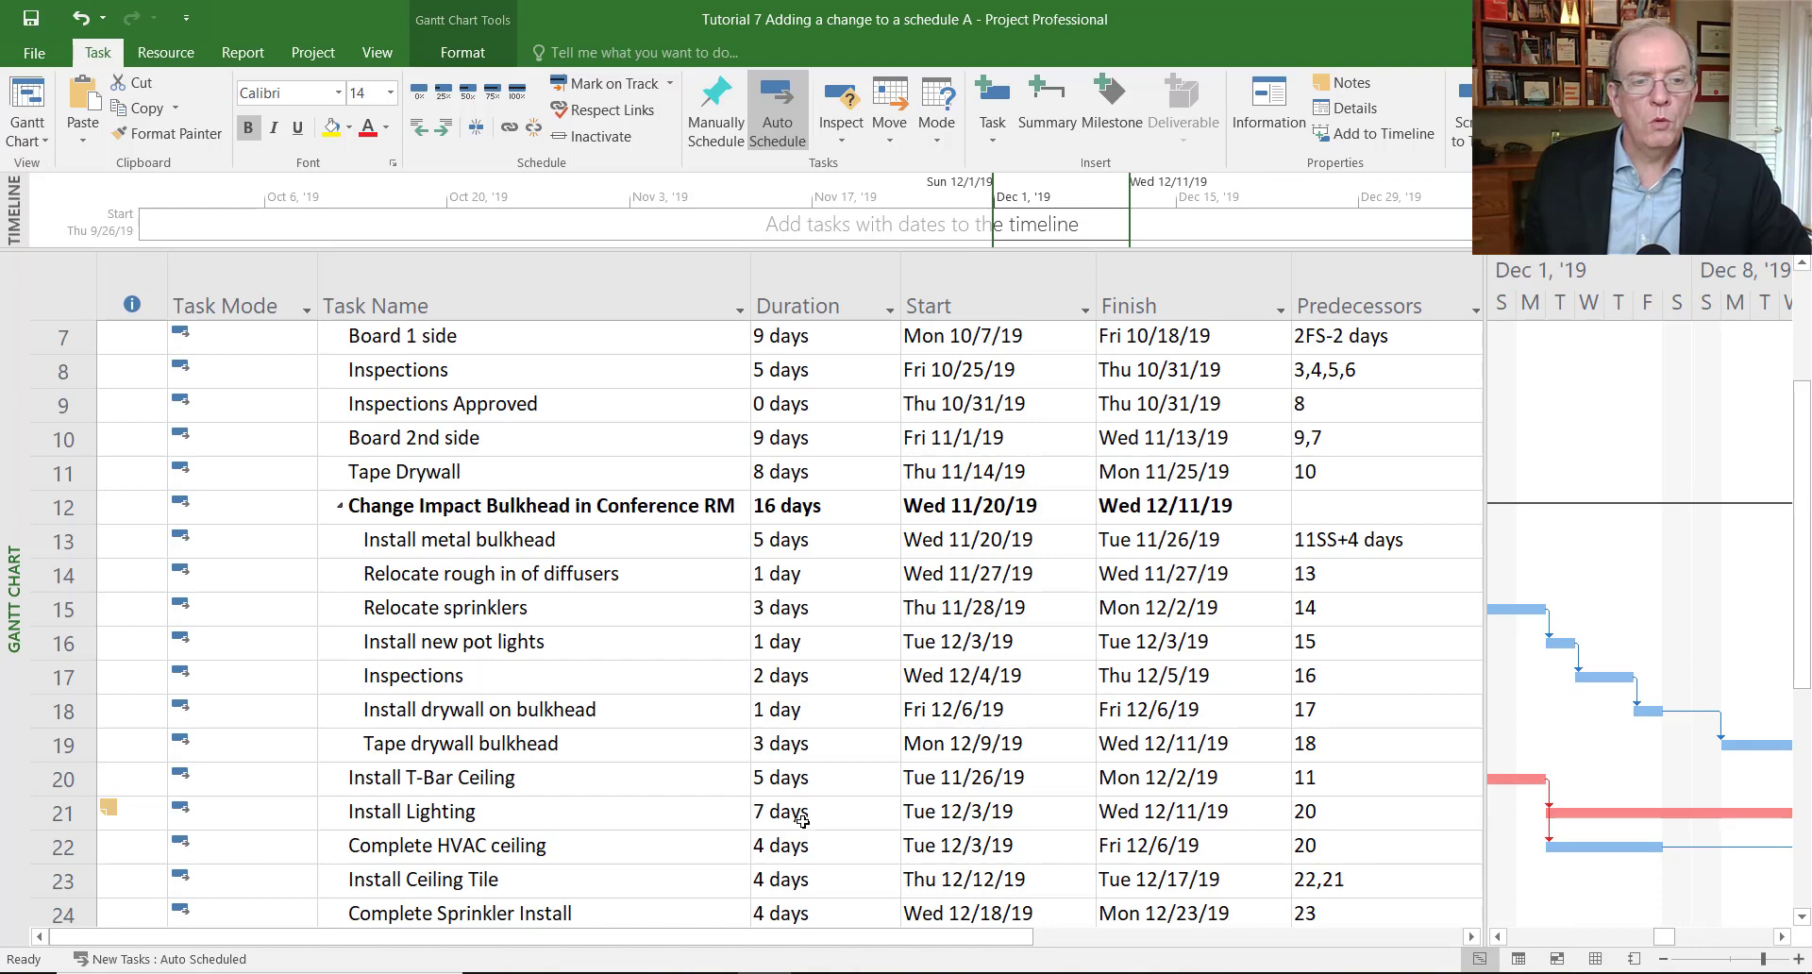
# Add task 19, Tape drywall bulkhead, as a second predecessor of Install T-Bar Ceiling so its predecessors read 11,19.
pyautogui.click(576, 781)
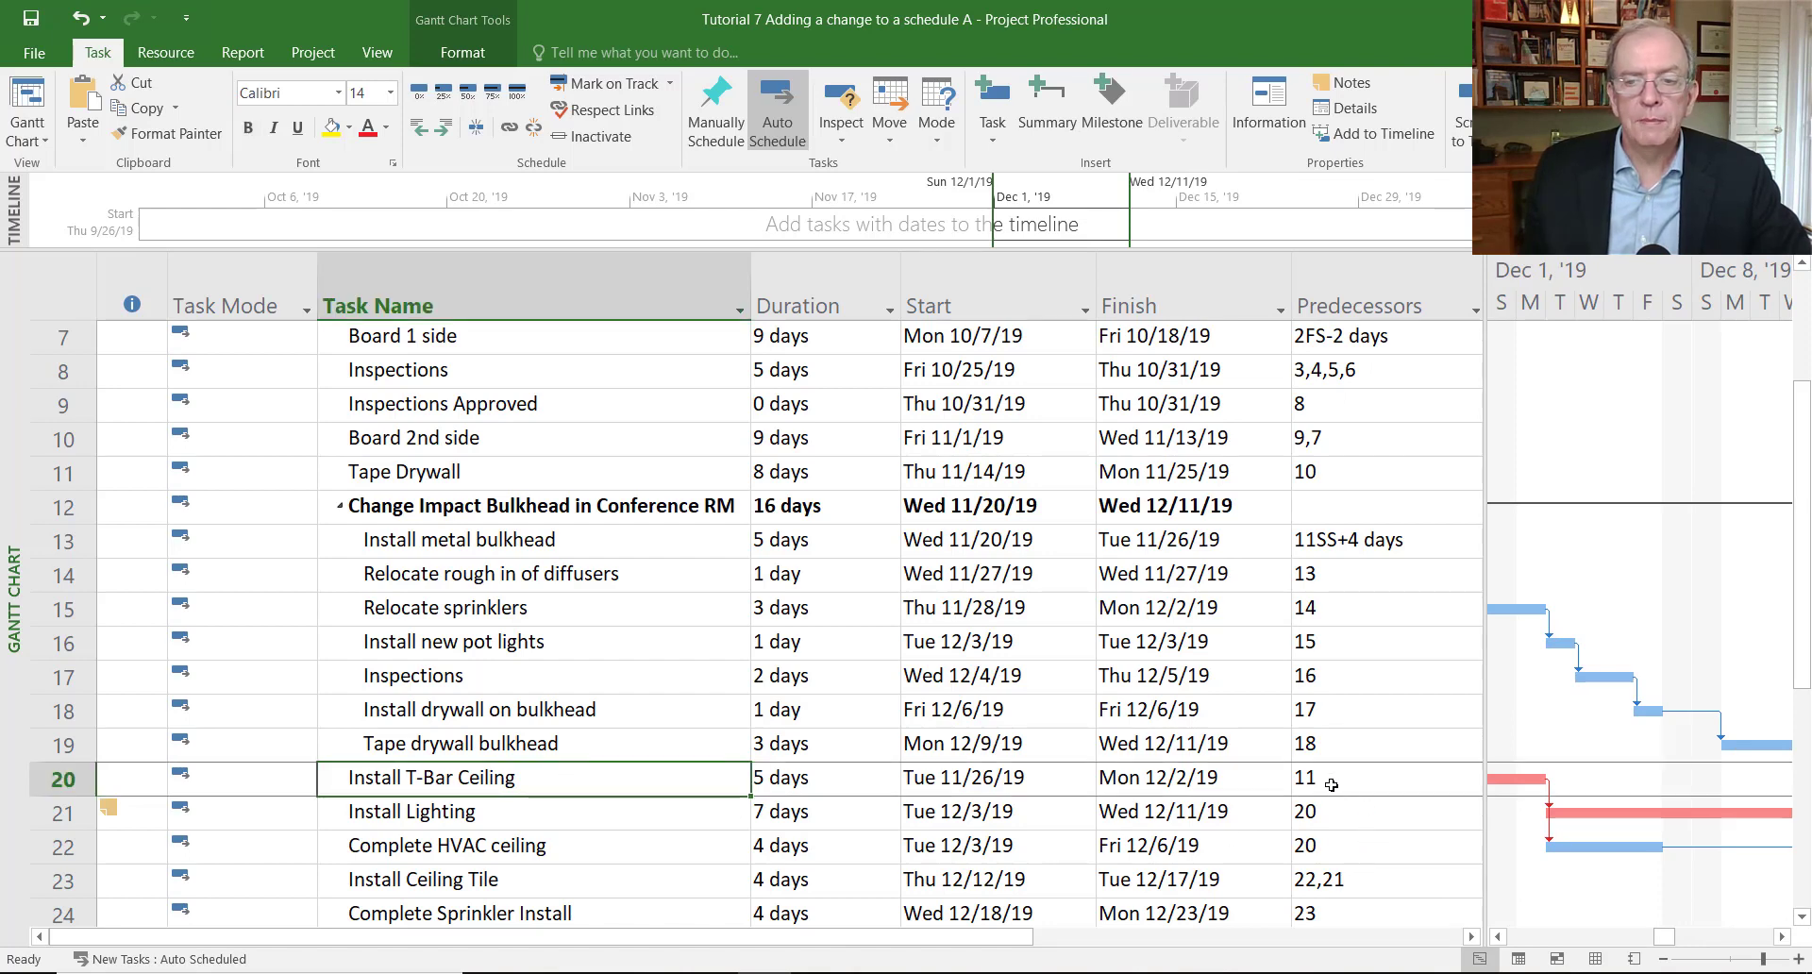
pyautogui.click(1780, 937)
pyautogui.click(1780, 937)
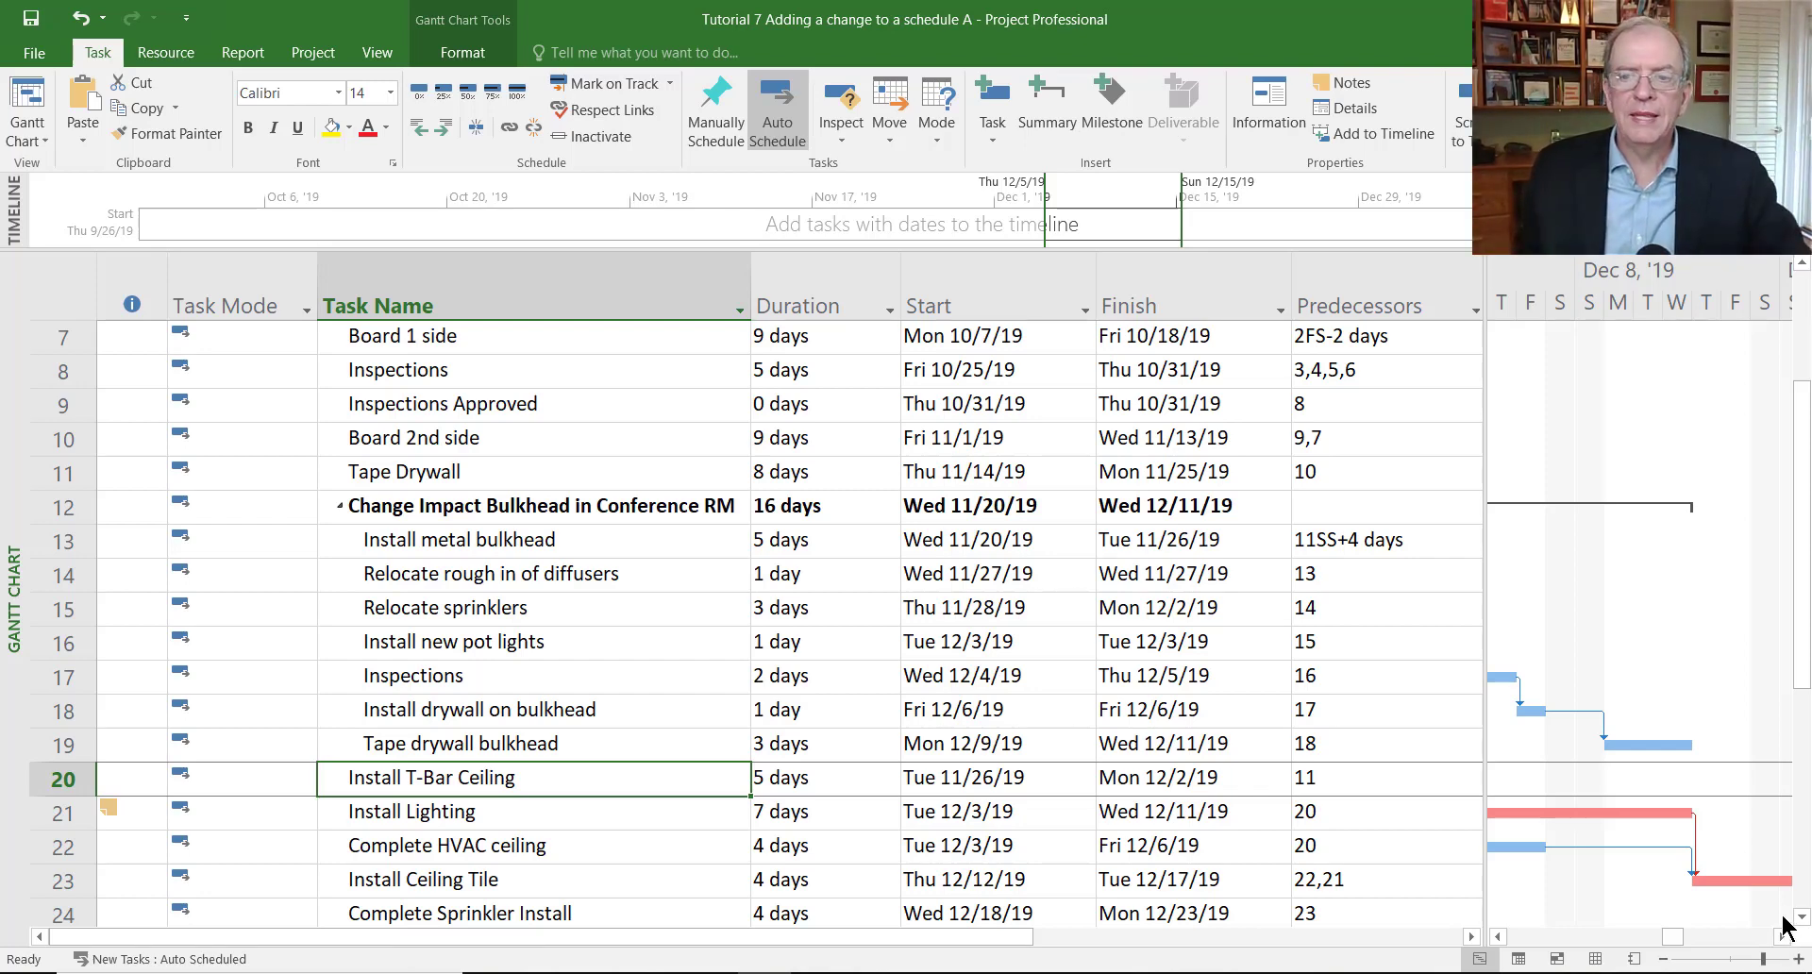
pyautogui.click(1331, 777)
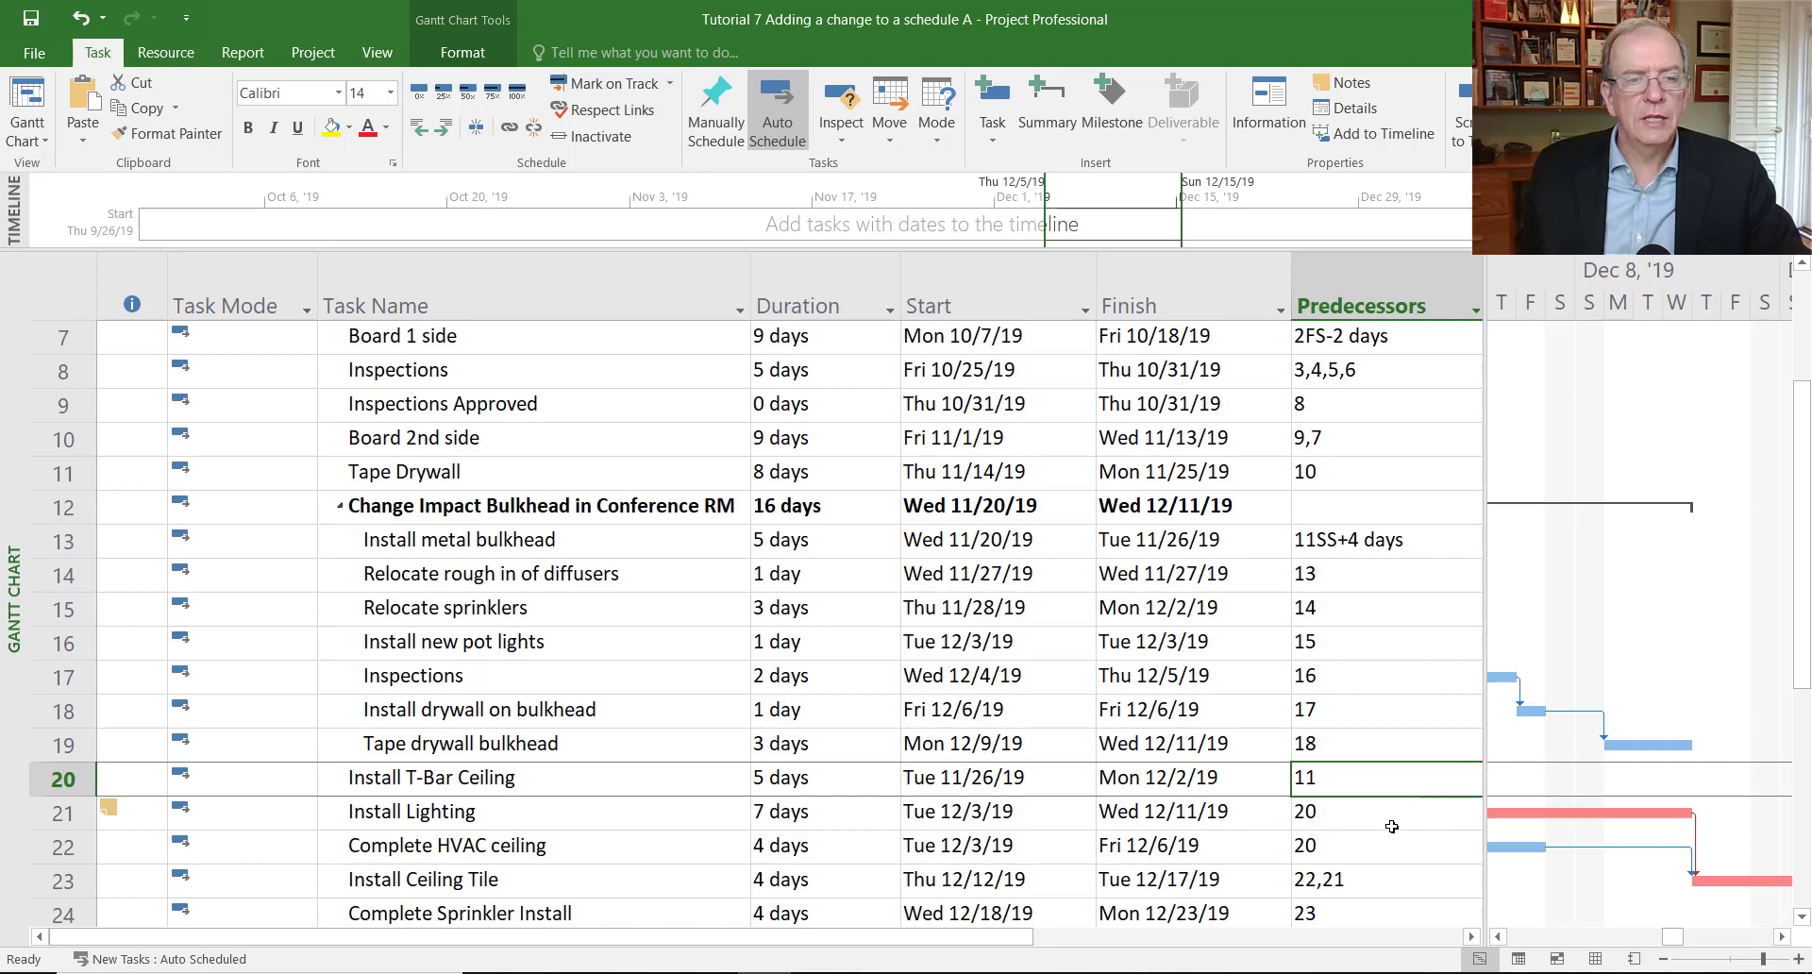
pyautogui.click(1324, 785)
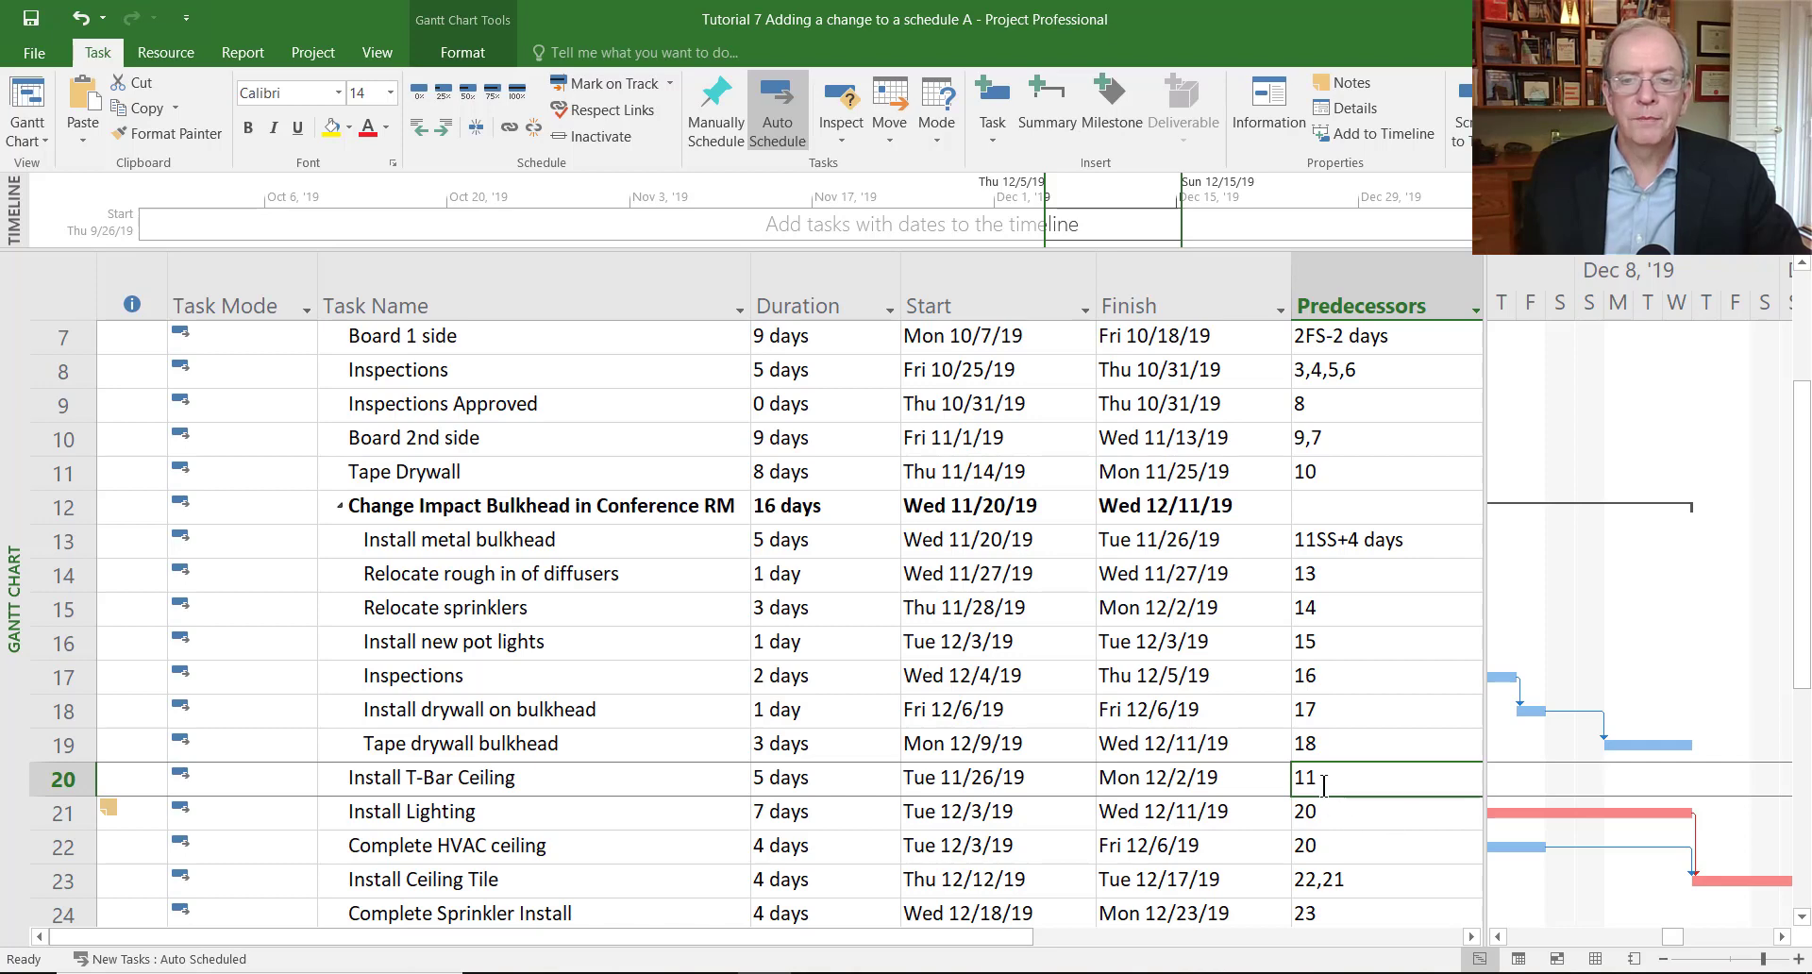
pyautogui.click(1323, 785)
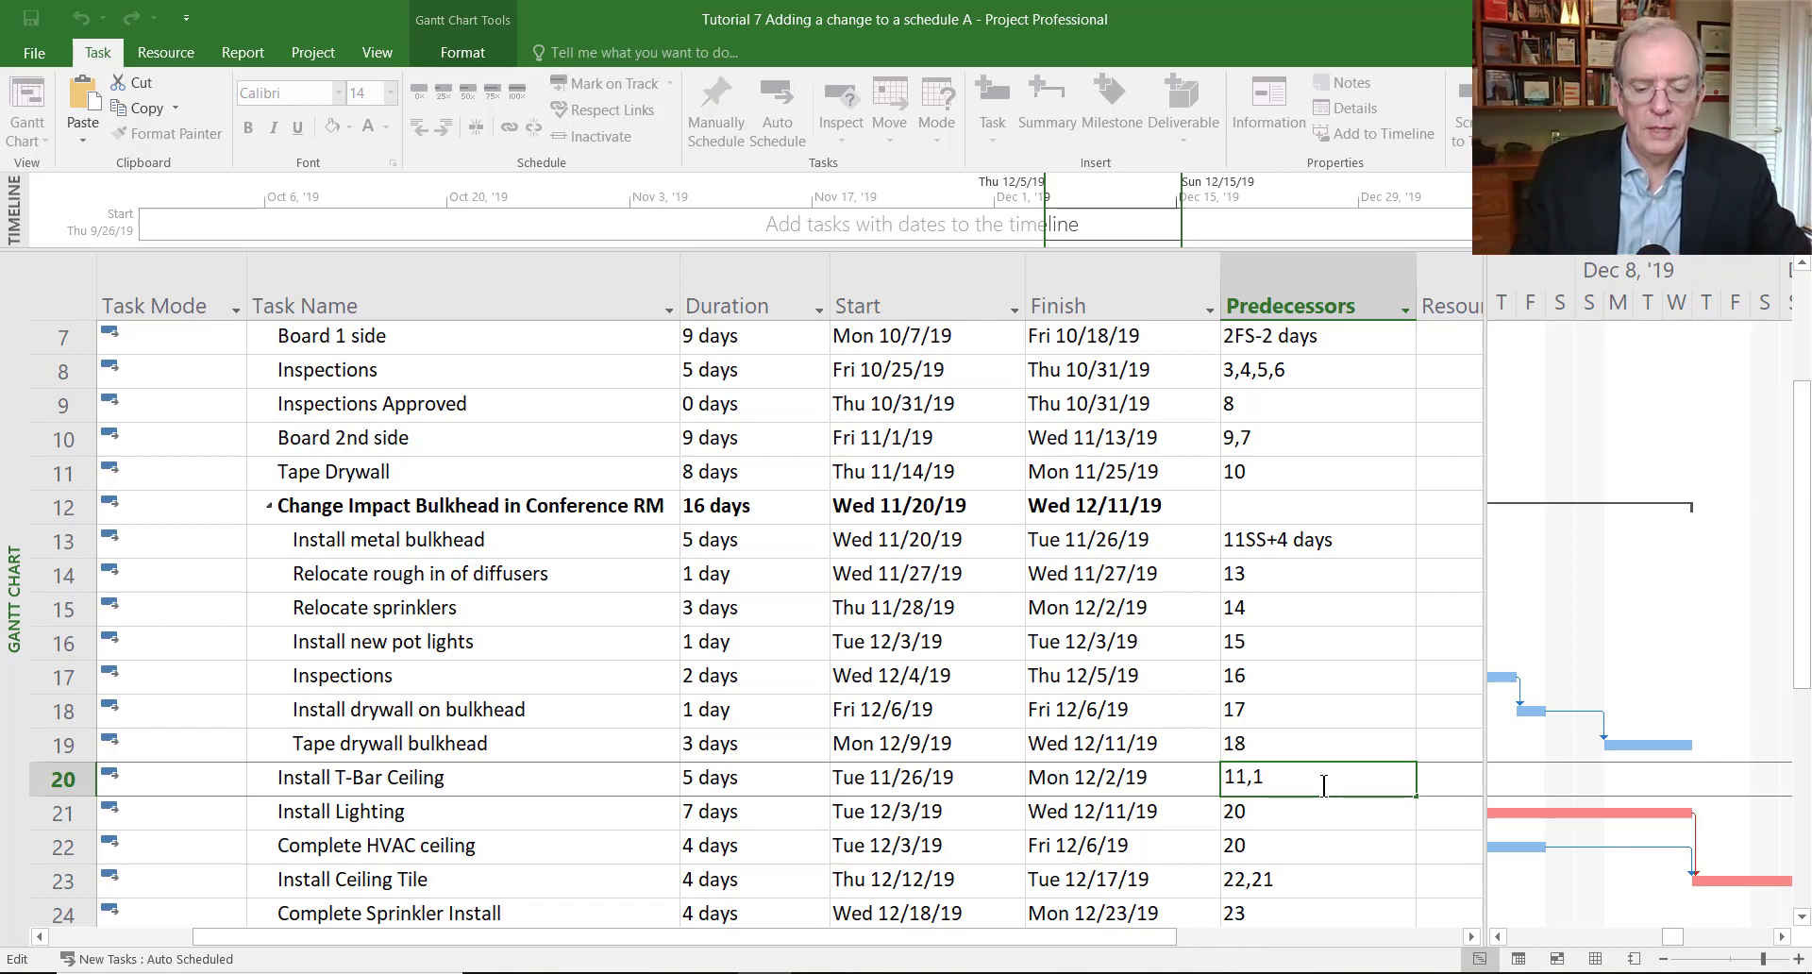
pyautogui.write(',19')
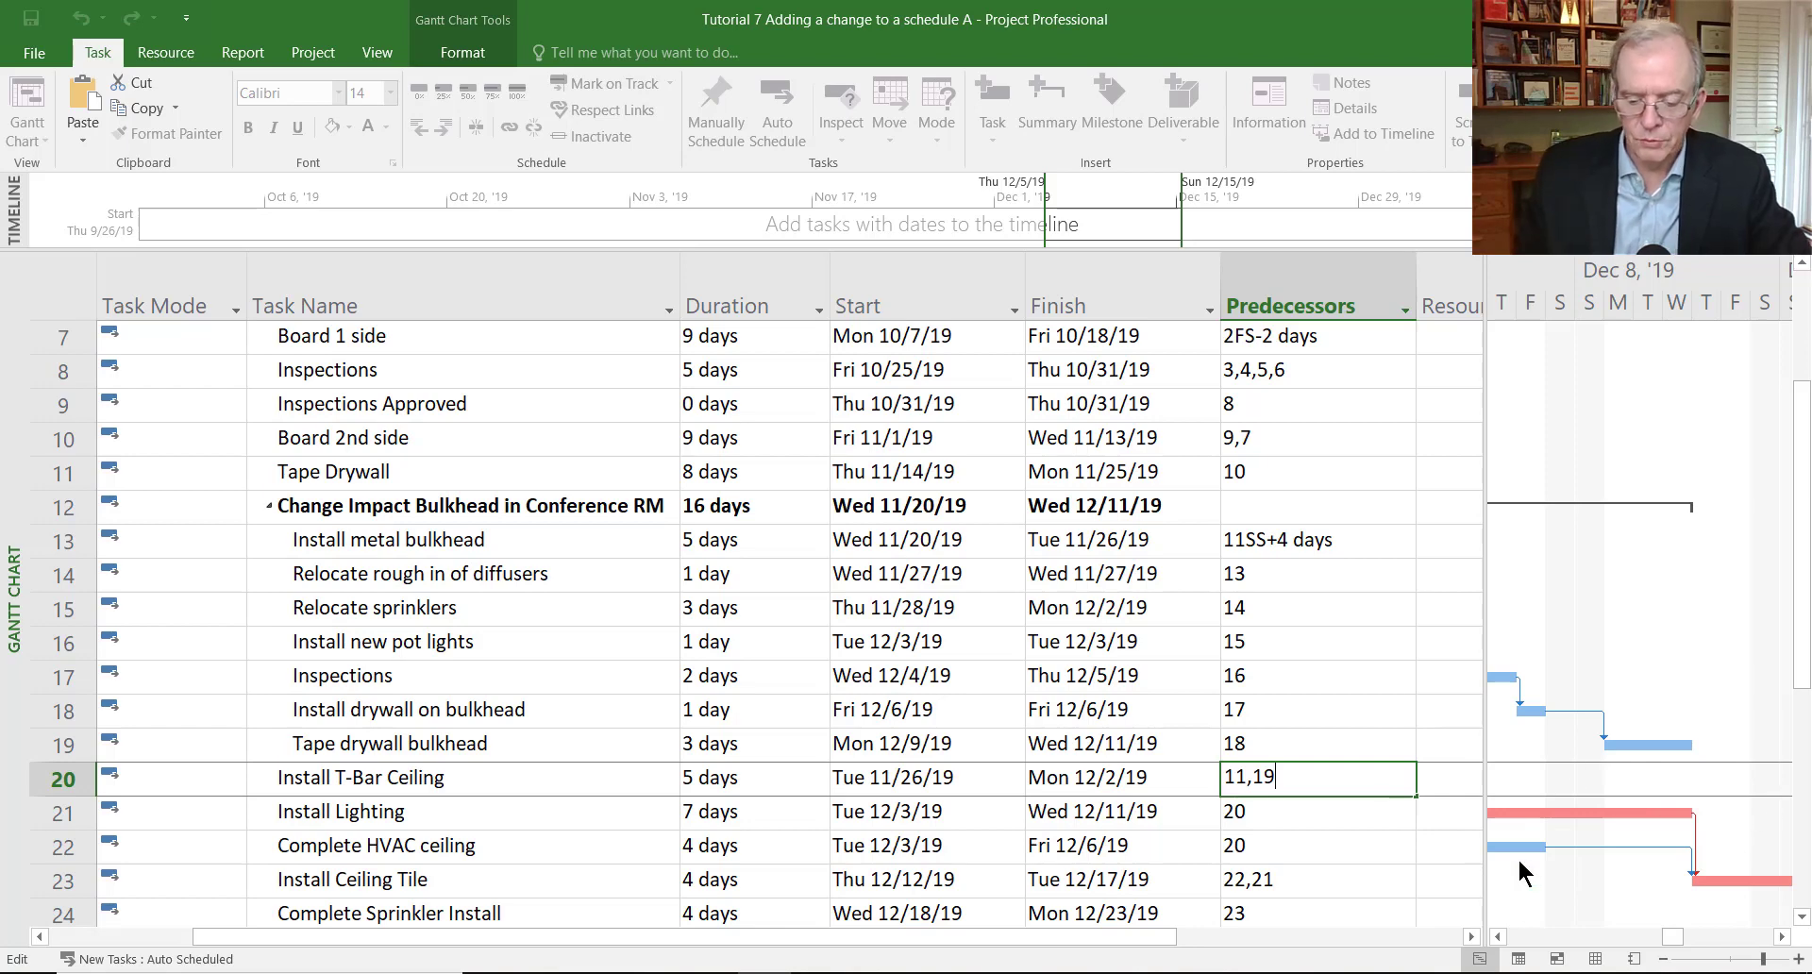
pyautogui.press('Return')
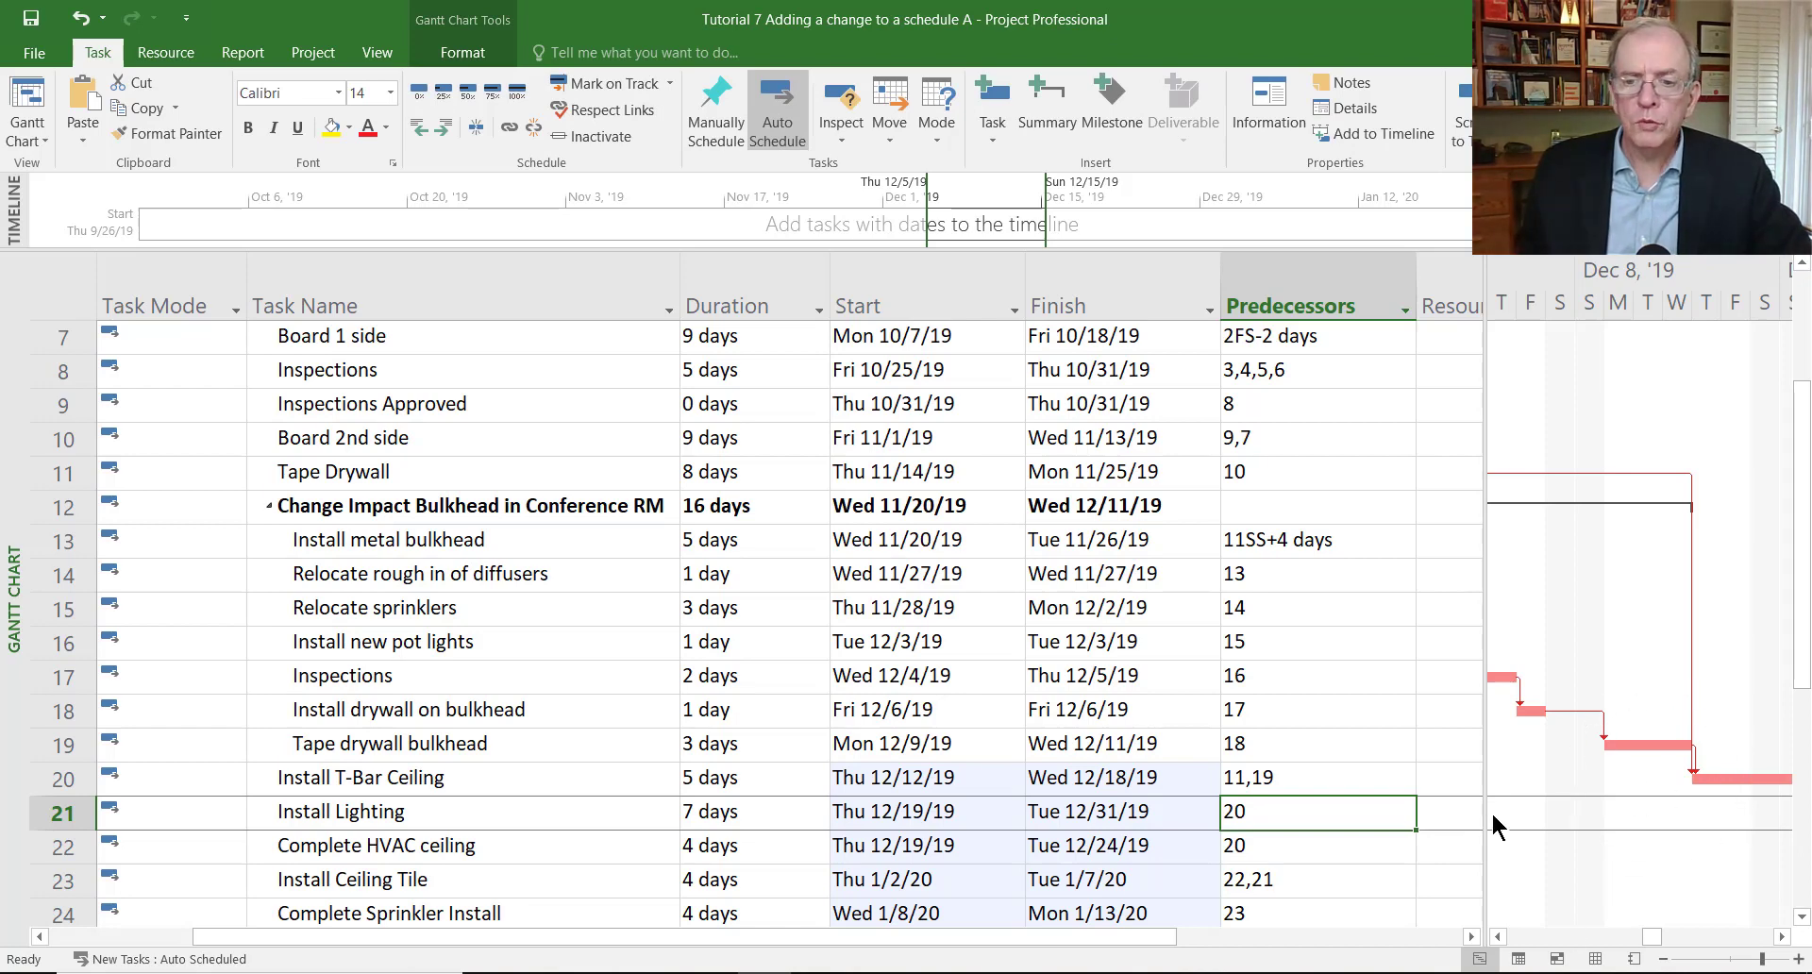
# Widen the Gantt chart and trace the critical path back from Install T-Bar Ceiling through the bulkhead subtasks to Tape Drywall.
pyautogui.moveTo(1482, 817); pyautogui.dragTo(1356, 848)
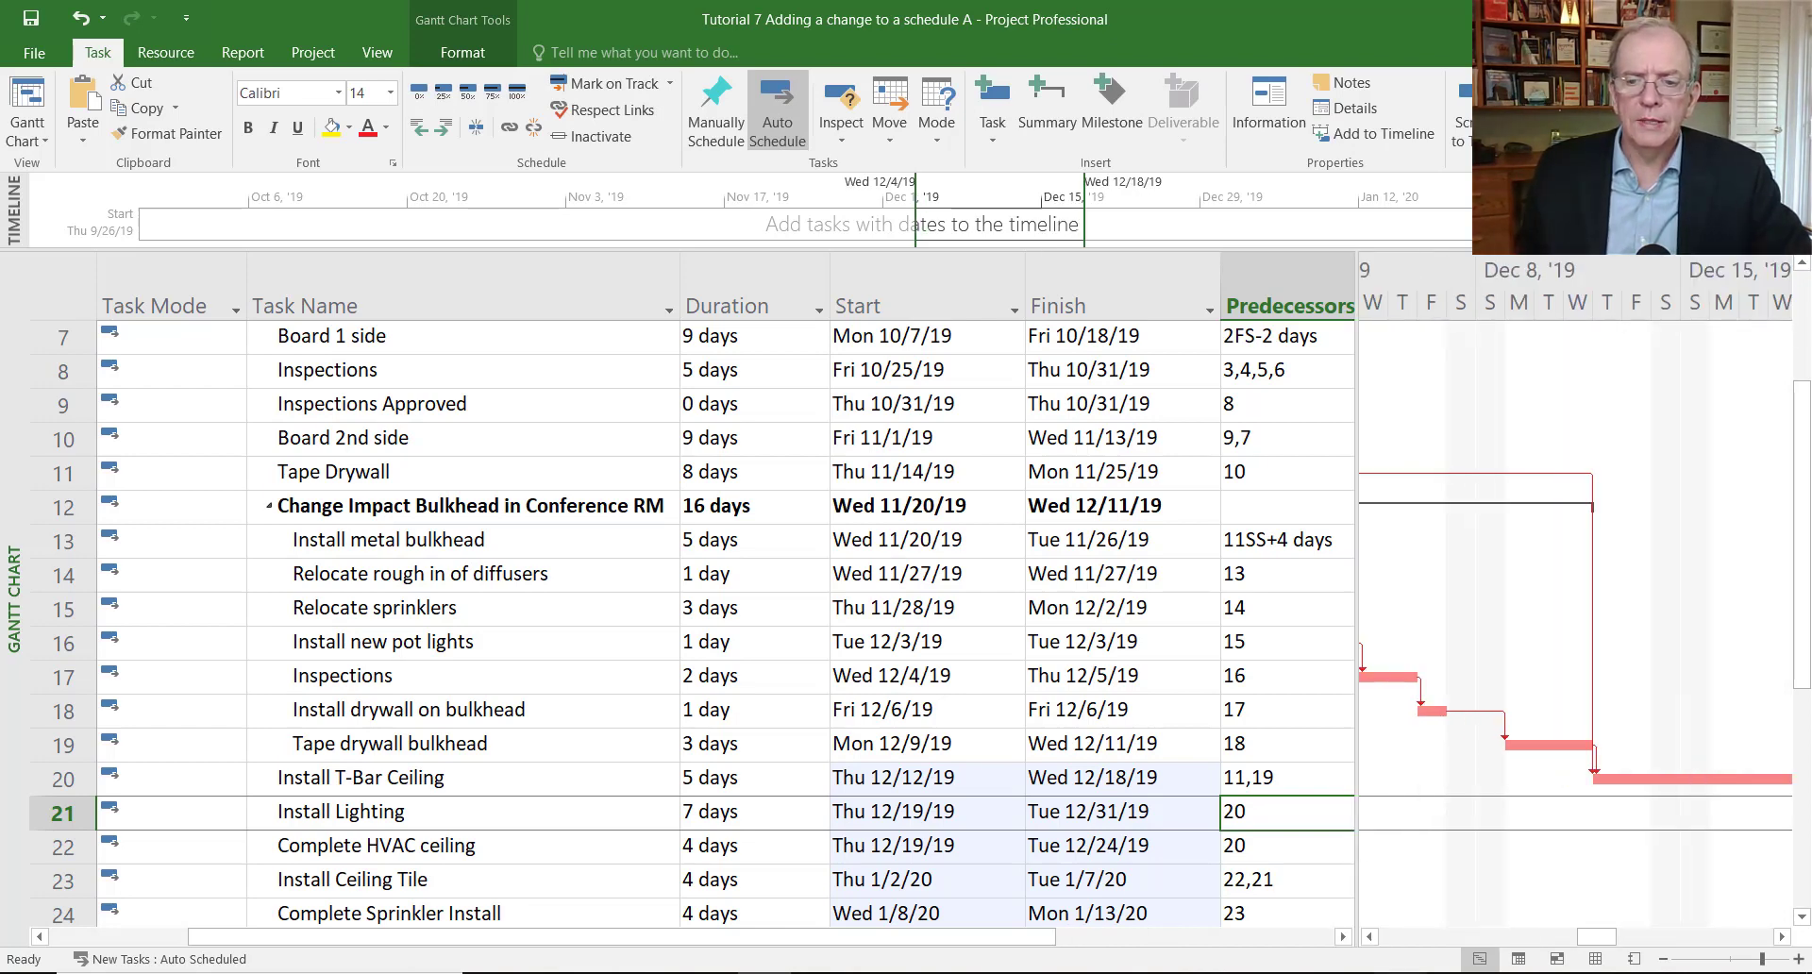
pyautogui.click(1369, 937)
pyautogui.click(1369, 936)
pyautogui.click(1369, 936)
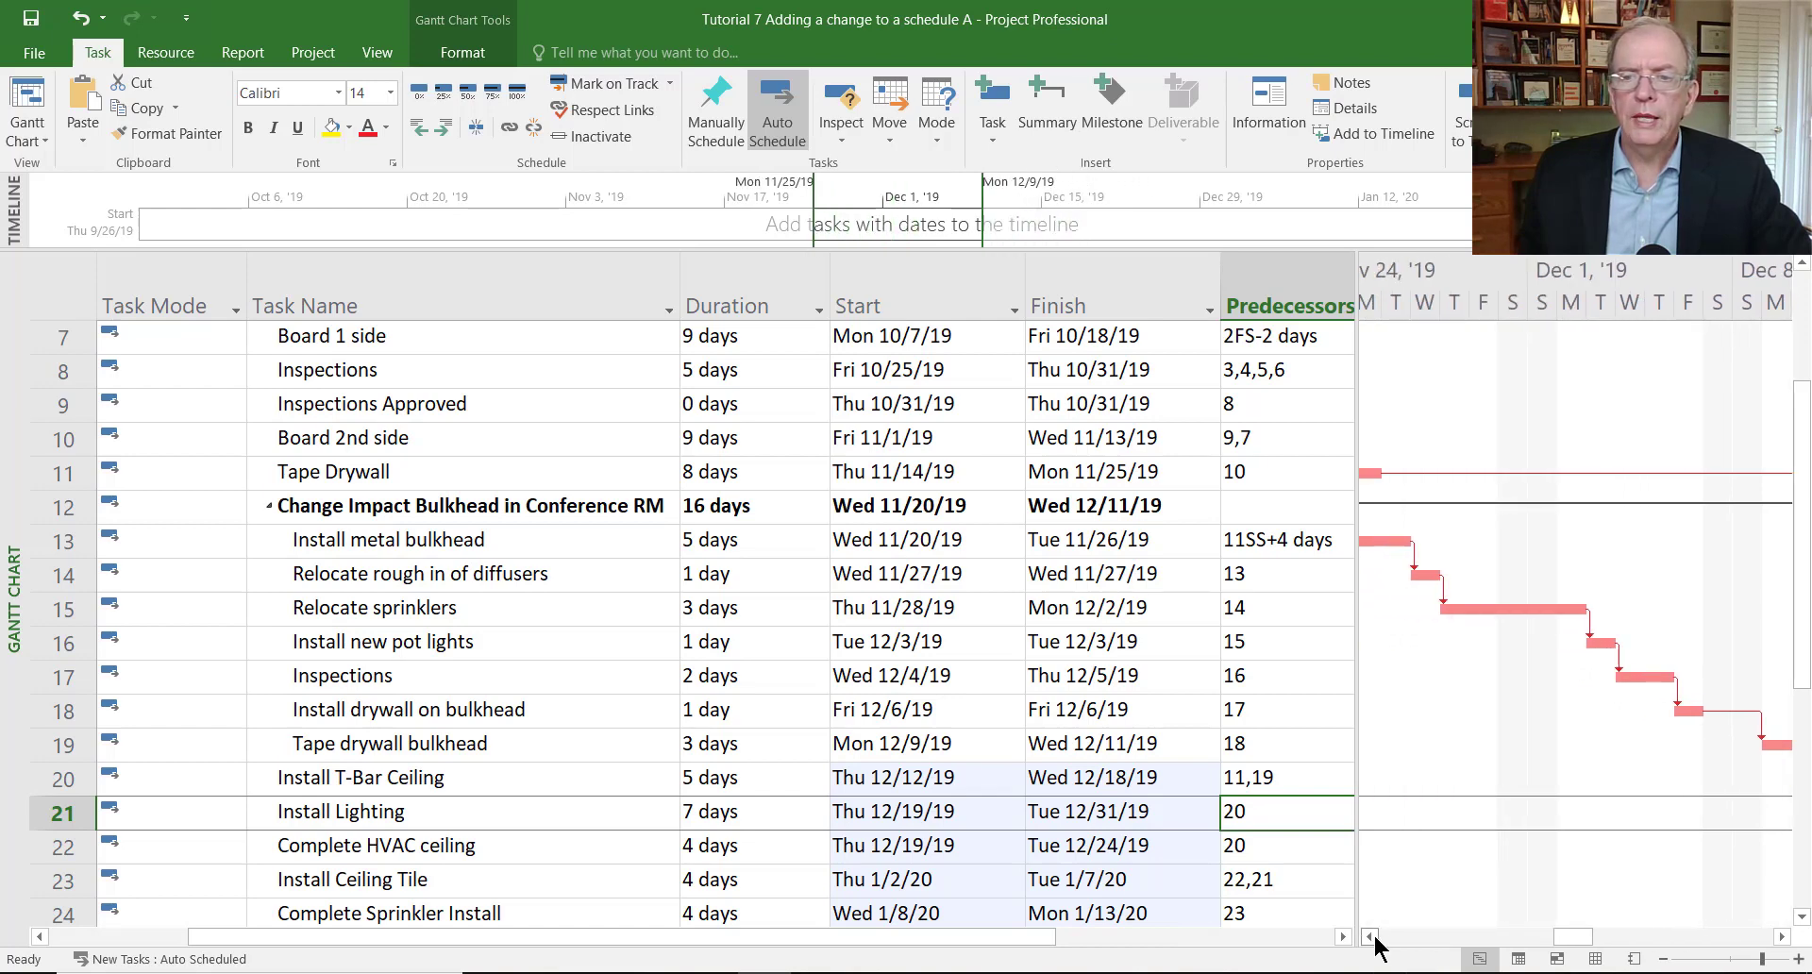
pyautogui.click(1369, 936)
pyautogui.click(1369, 936)
pyautogui.click(1369, 936)
pyautogui.click(1369, 937)
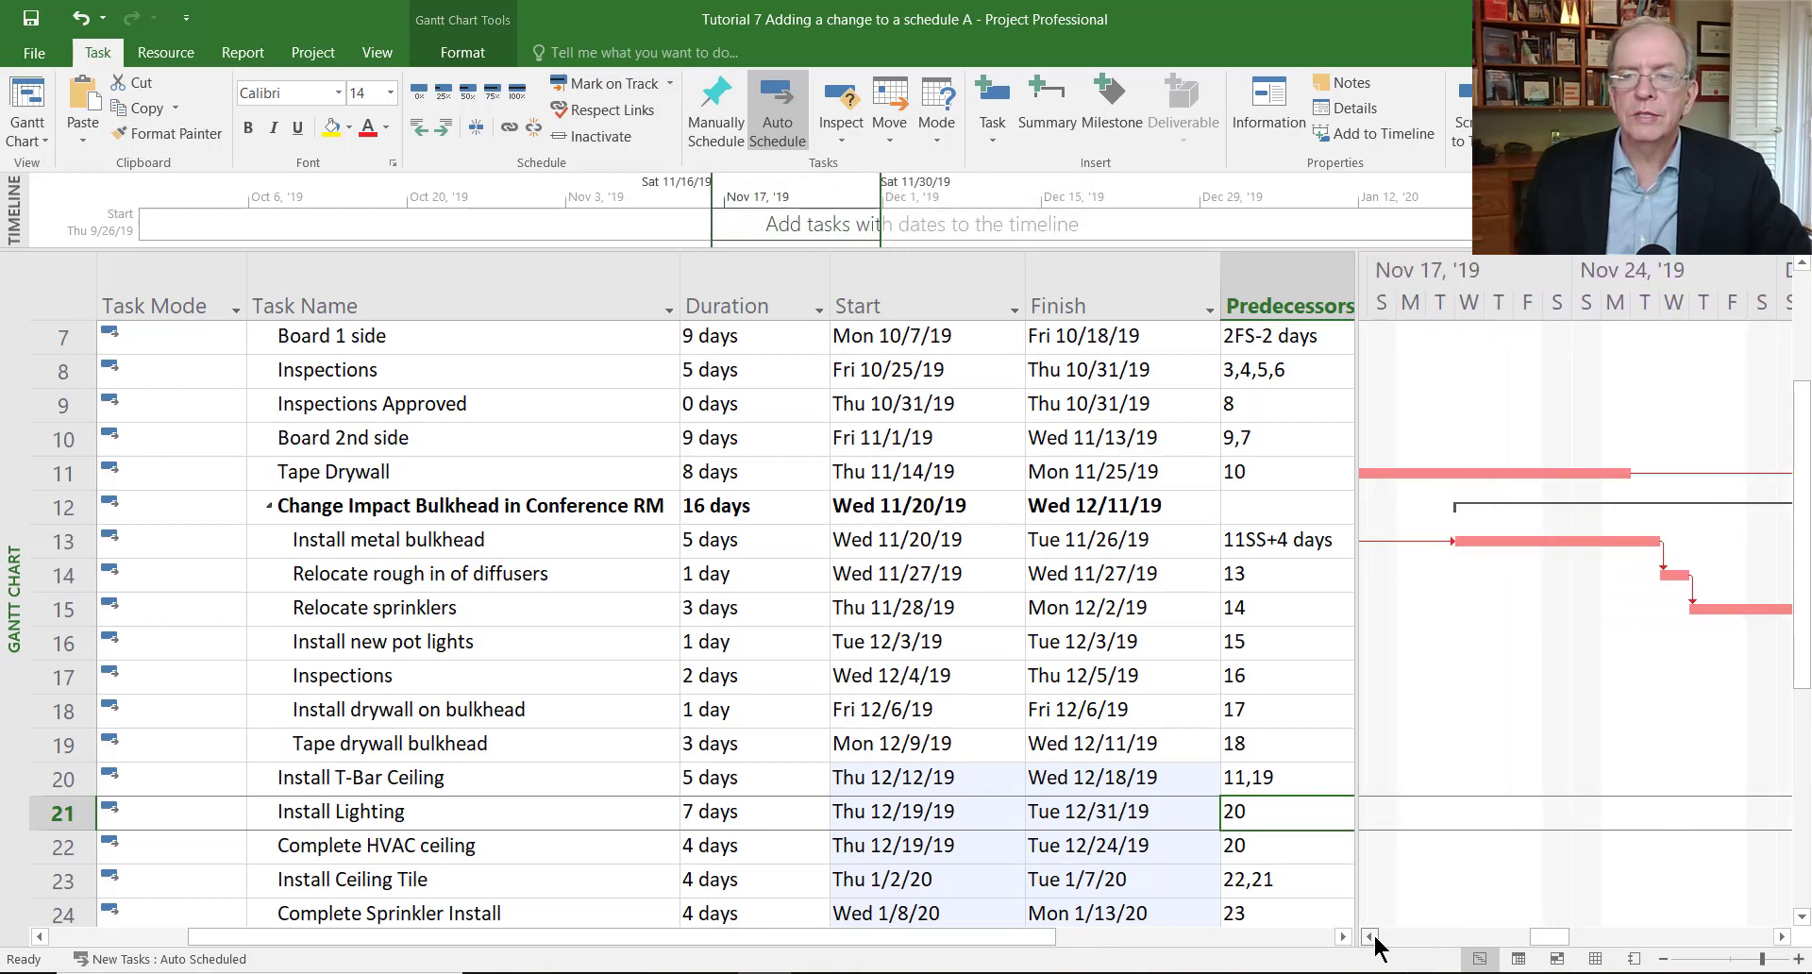
# Examine the critical path in the Gantt chart from Board 2nd side through Tape Drywall and the bulkhead subtasks to Install T-Bar Ceiling.
pyautogui.click(1370, 936)
pyautogui.press('ctrl')
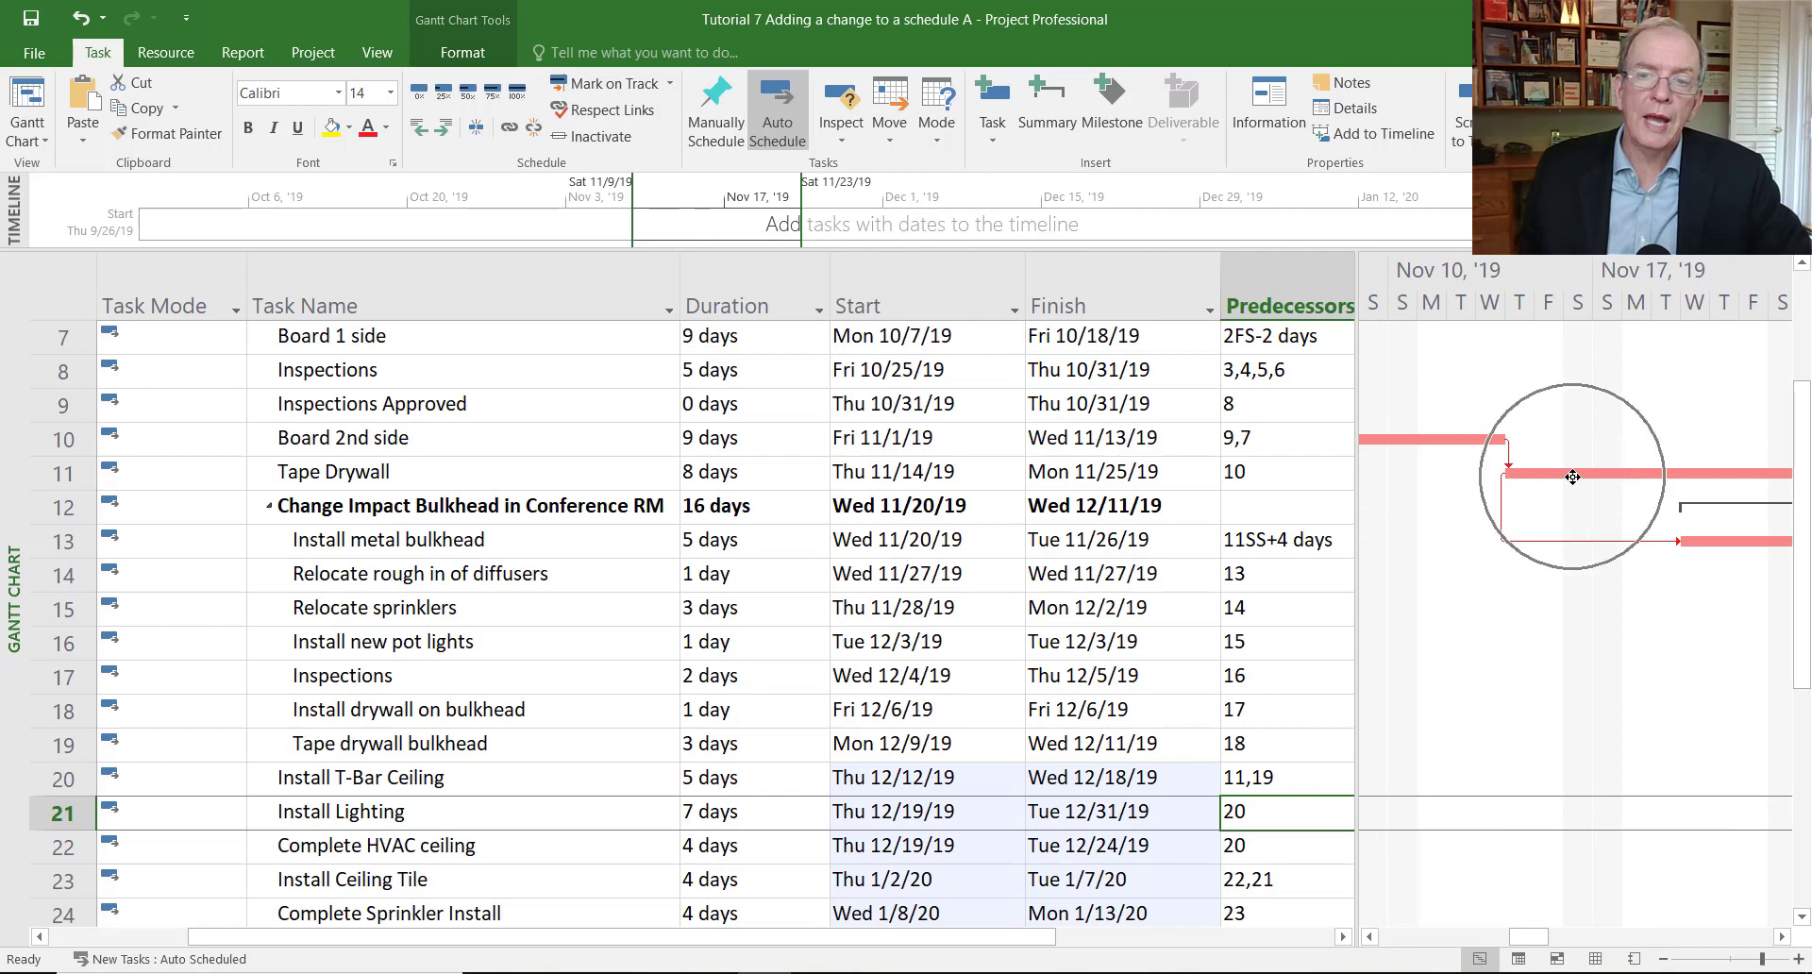
pyautogui.press('ctrl')
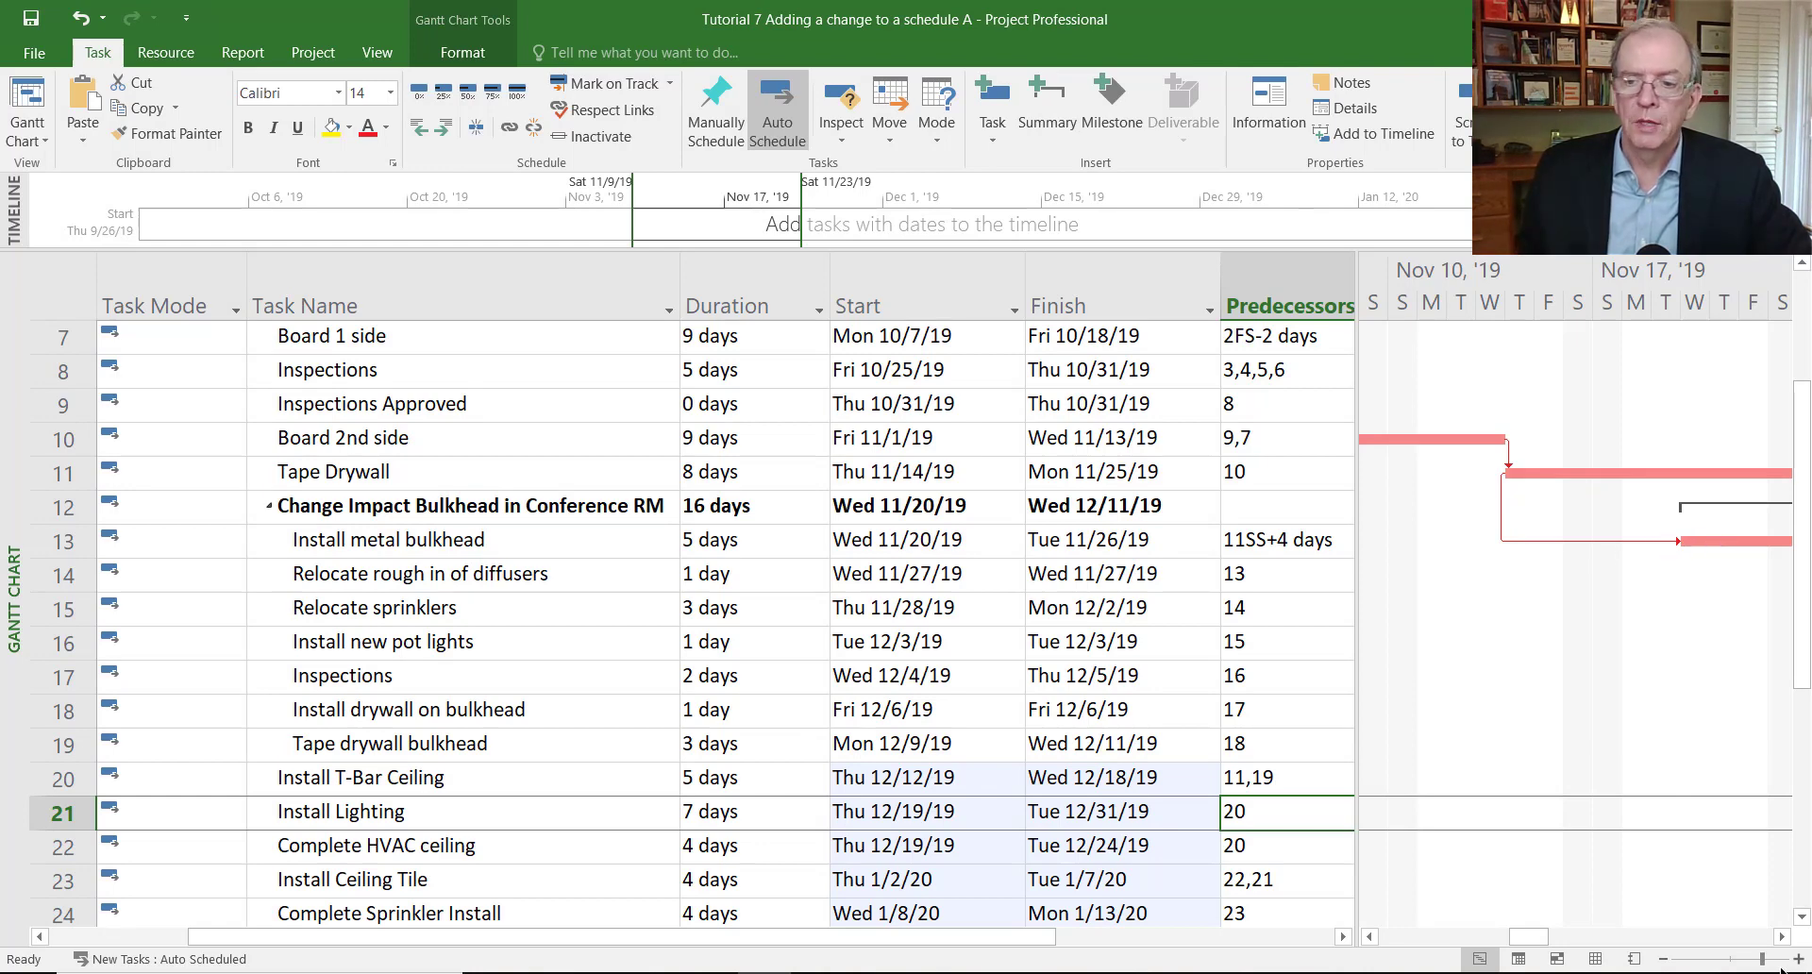
pyautogui.click(1782, 937)
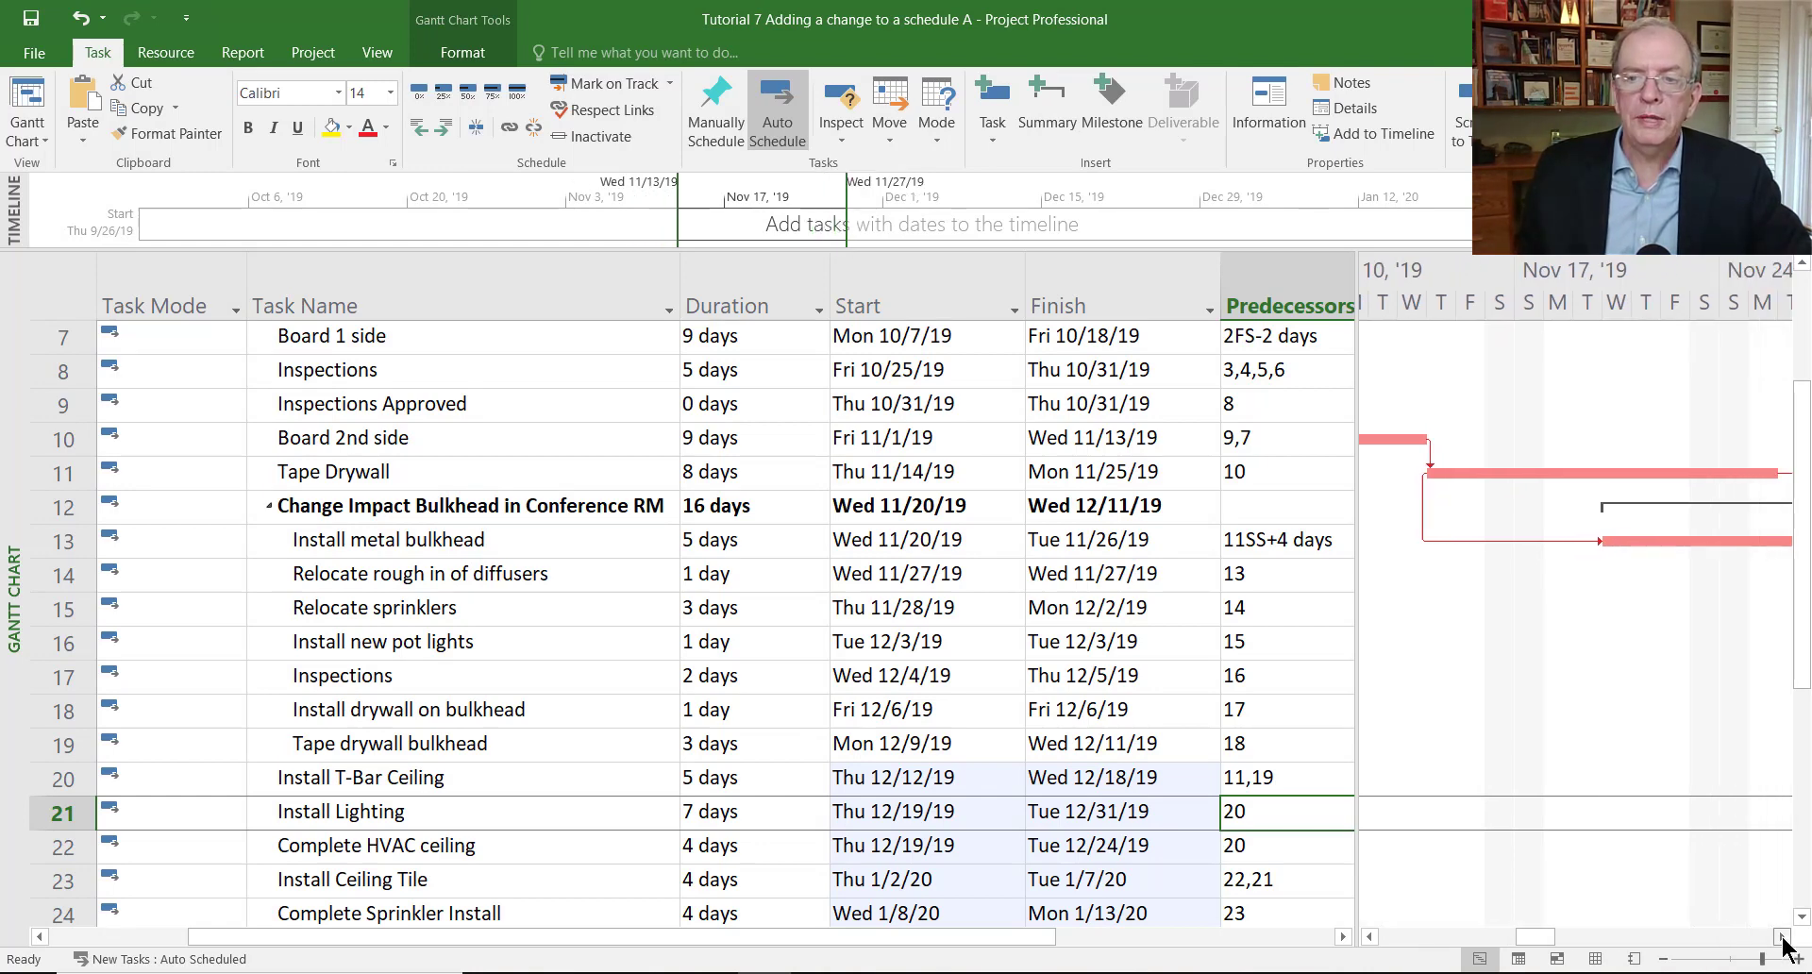
pyautogui.moveTo(1781, 937); pyautogui.dragTo(1782, 937)
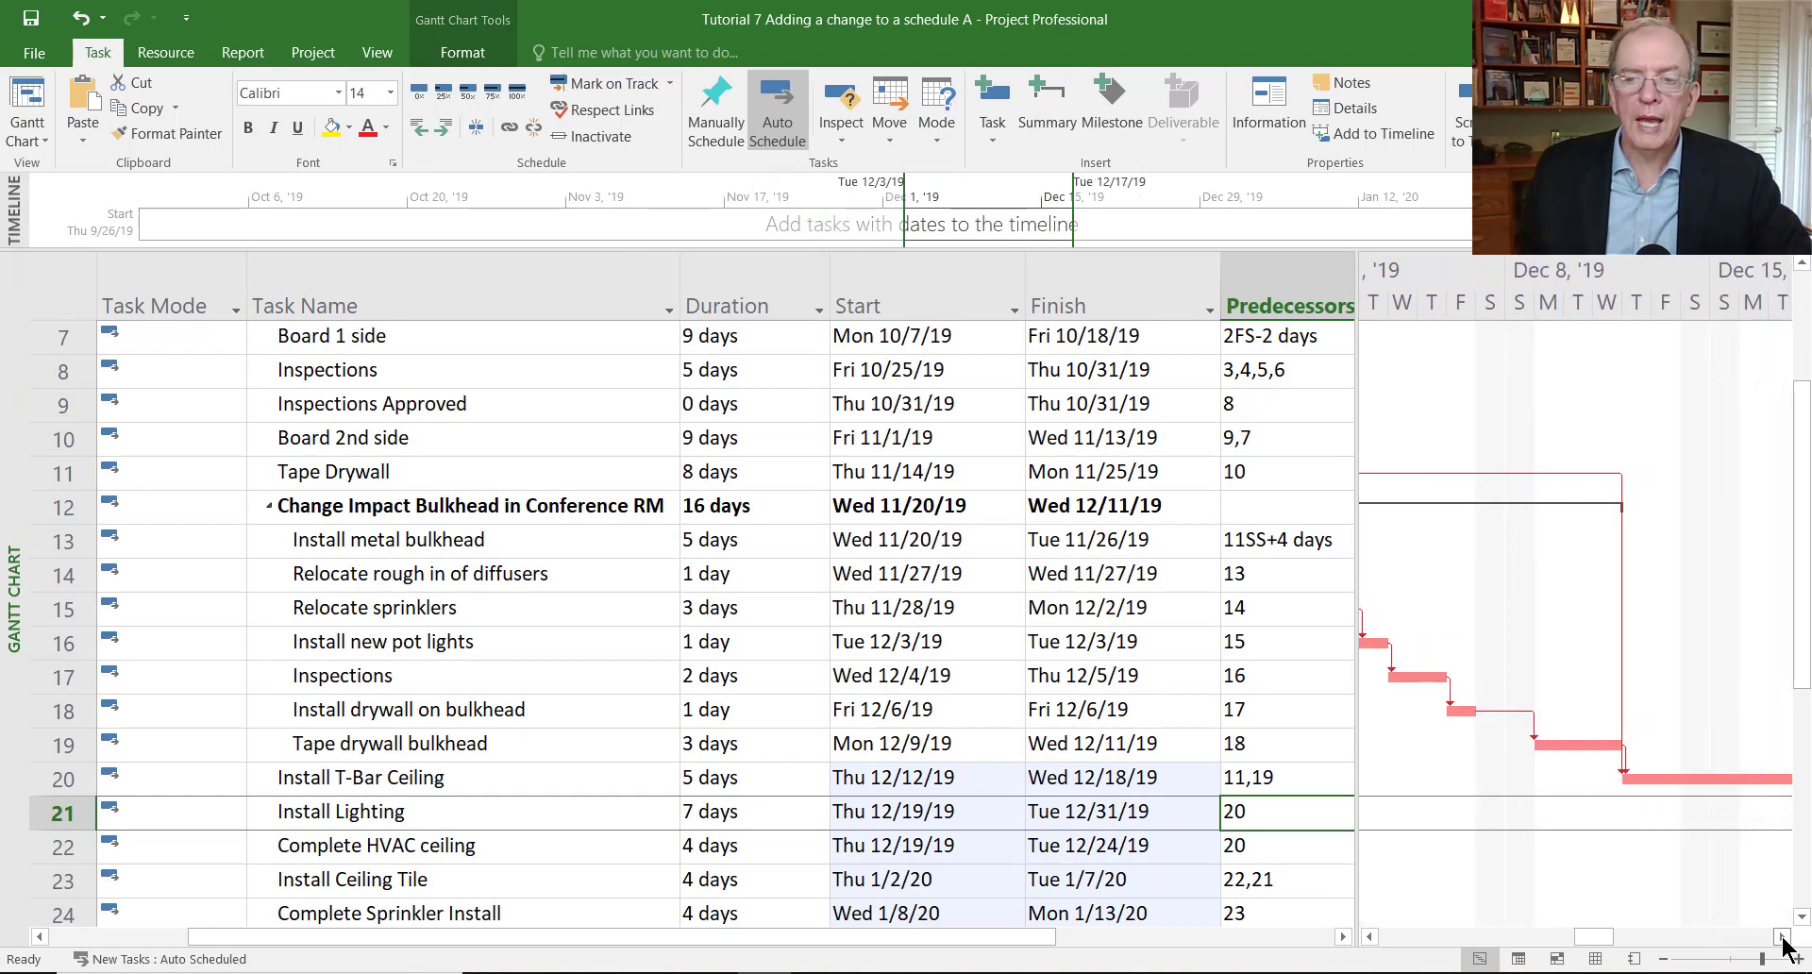
# Review the dates and predecessors of the tasks following the bulkhead change, and widen the Gantt chart slightly.
pyautogui.scroll(-3, 1164, 586)
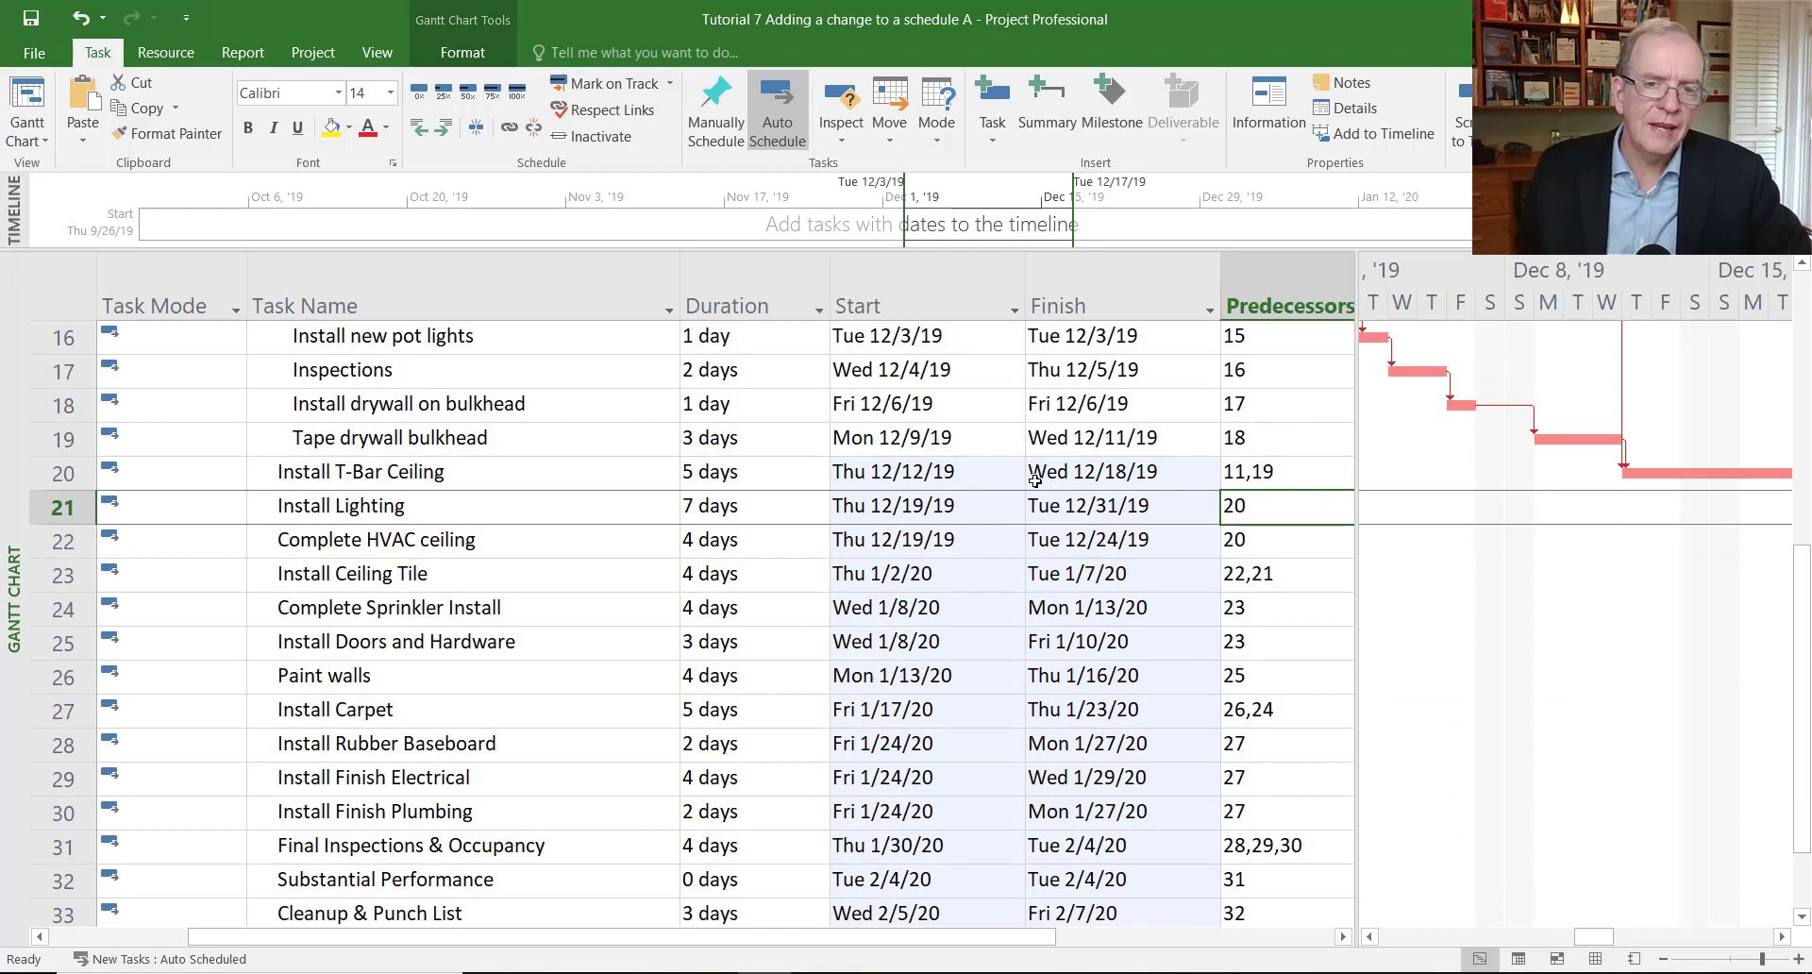
pyautogui.scroll(-4, 1064, 632)
pyautogui.scroll(4, 1064, 631)
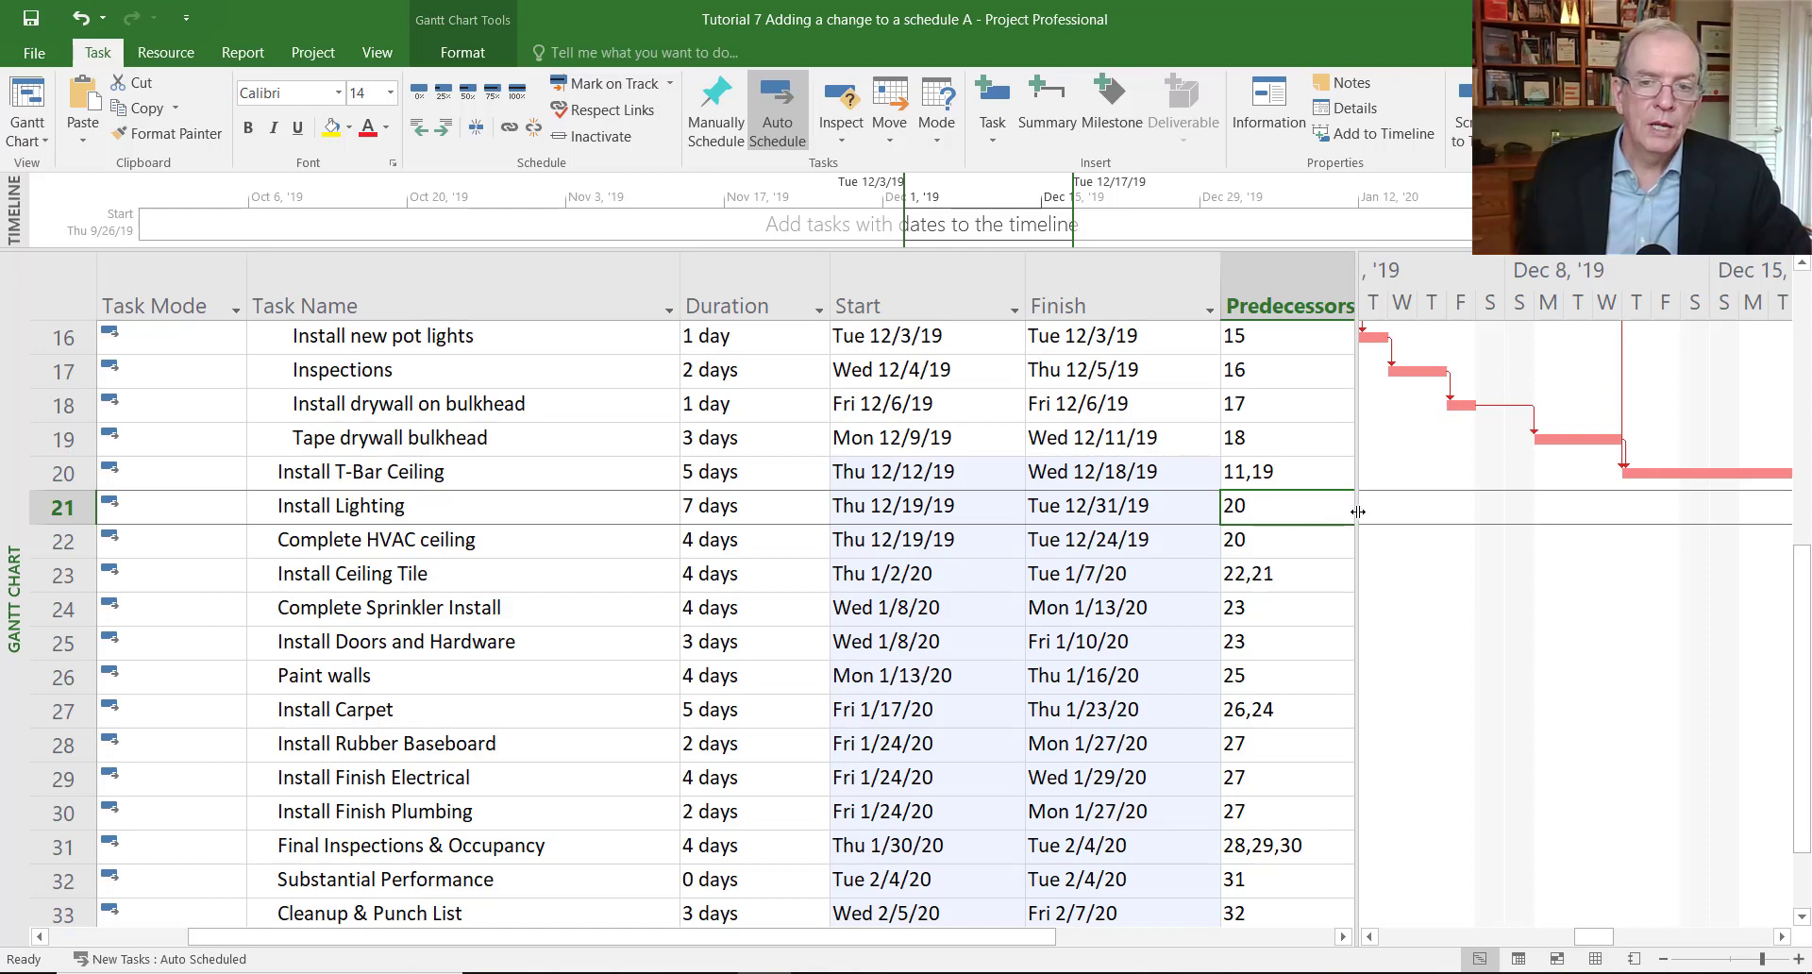
pyautogui.moveTo(1353, 512); pyautogui.dragTo(1314, 533)
pyautogui.scroll(2, 1313, 564)
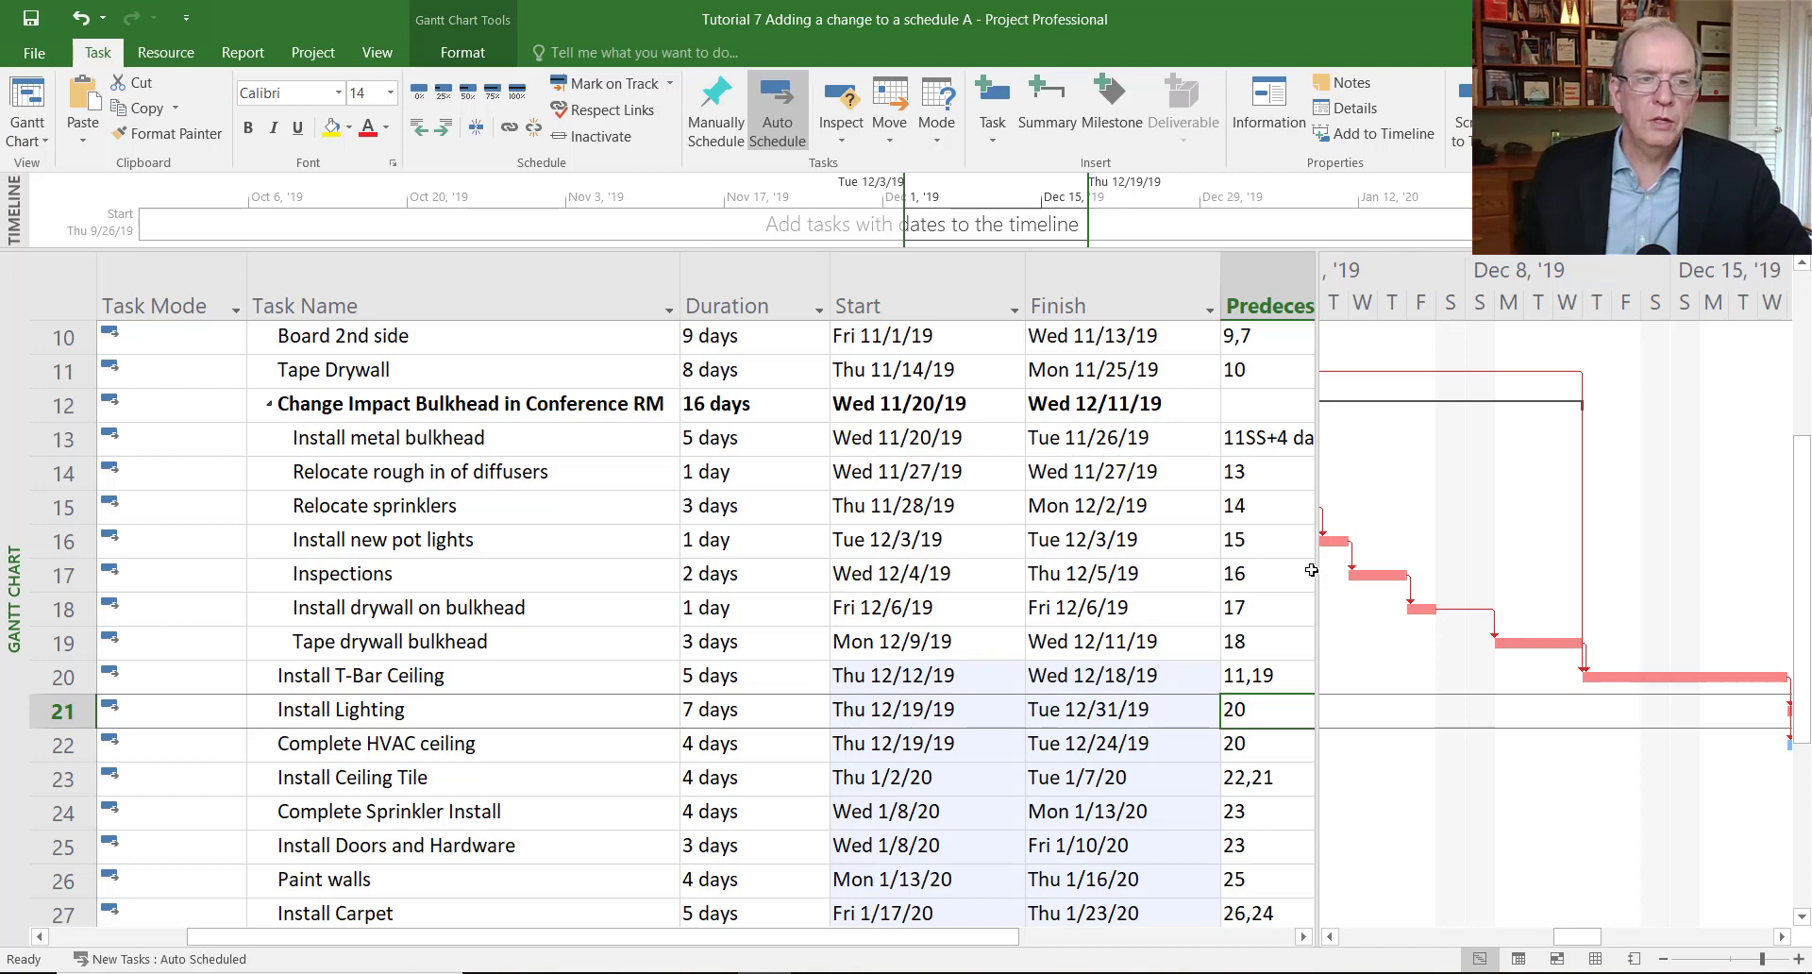
# Switch to the Tracking Gantt view and bring the selected Install Lighting task's bar into the chart.
pyautogui.rightClick(13, 479)
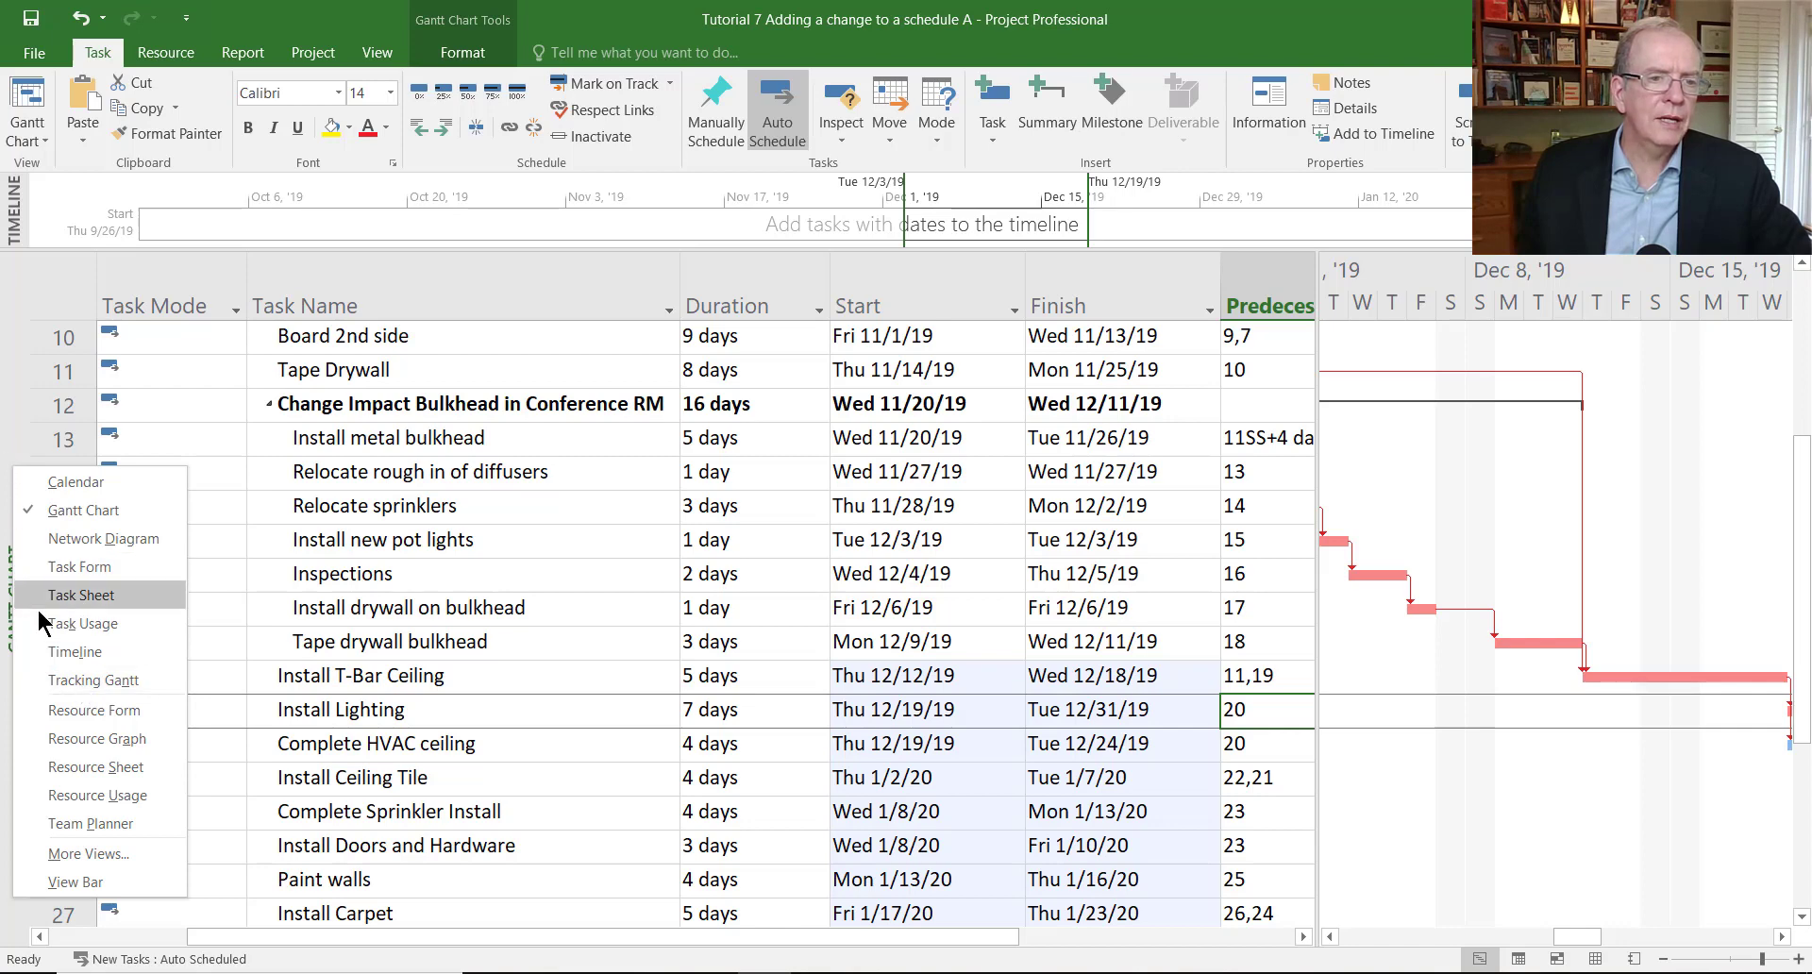
pyautogui.click(58, 682)
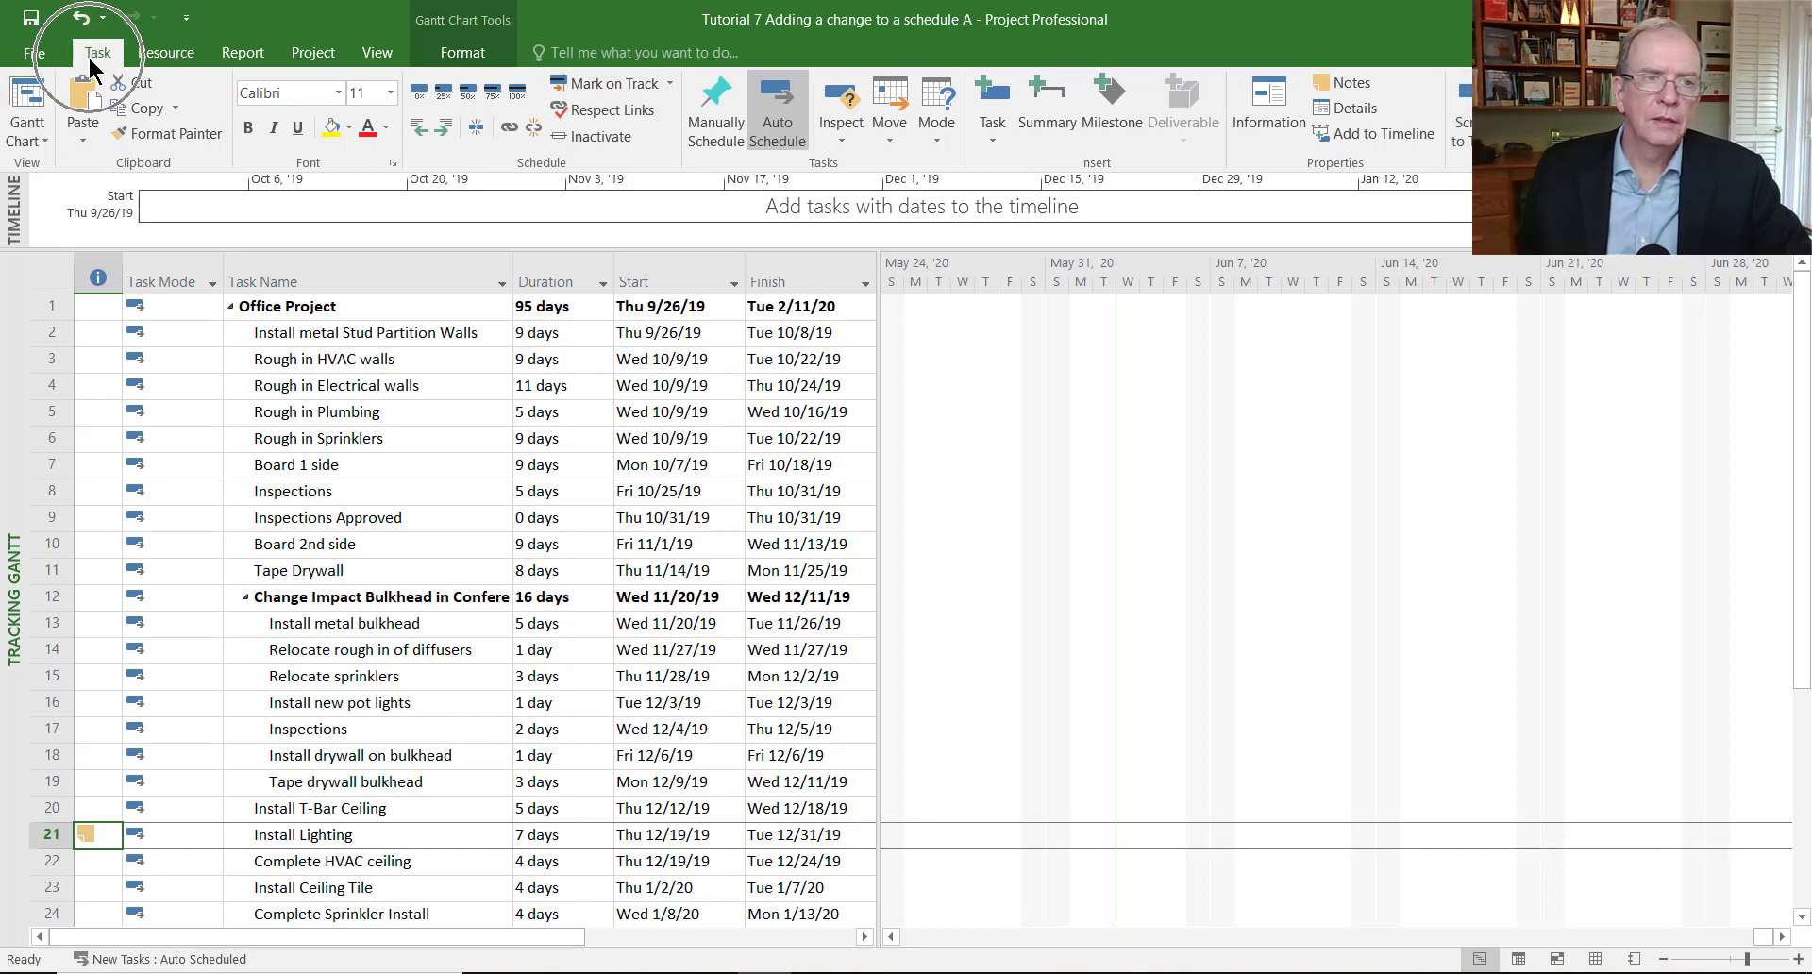
pyautogui.click(1460, 121)
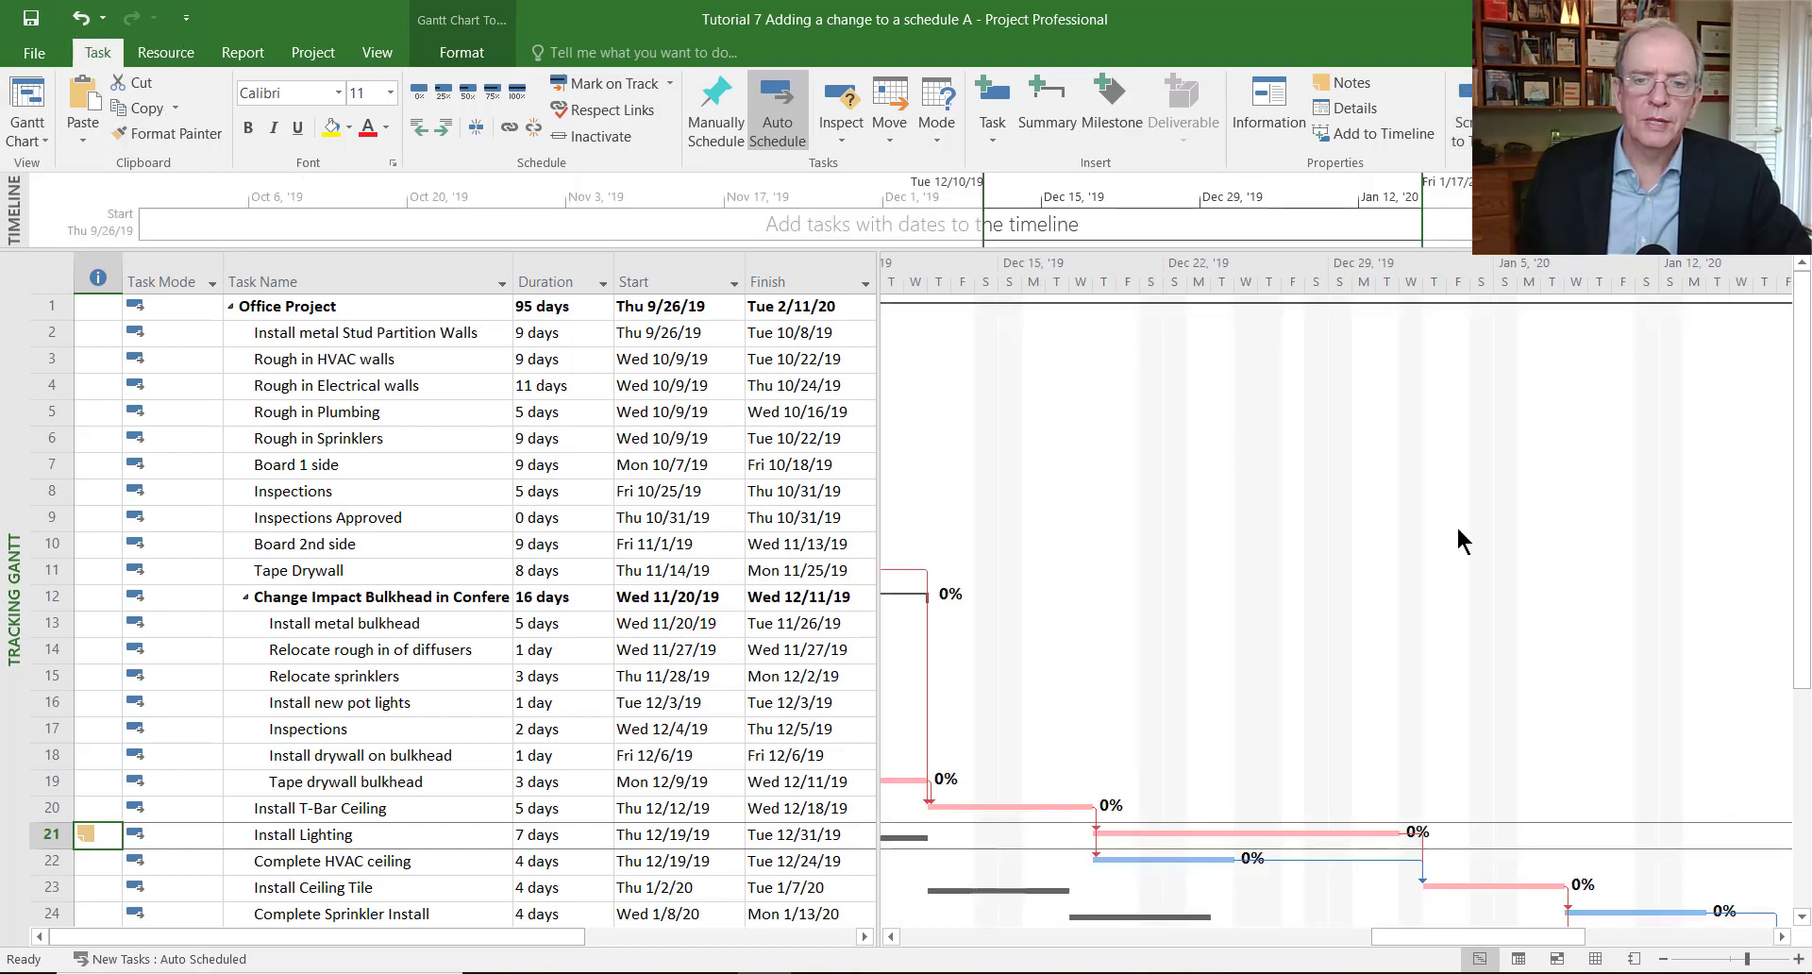
# Compare the current bars with the grey baseline bars for the tasks before and after the bulkhead change.
pyautogui.scroll(-3, 1098, 558)
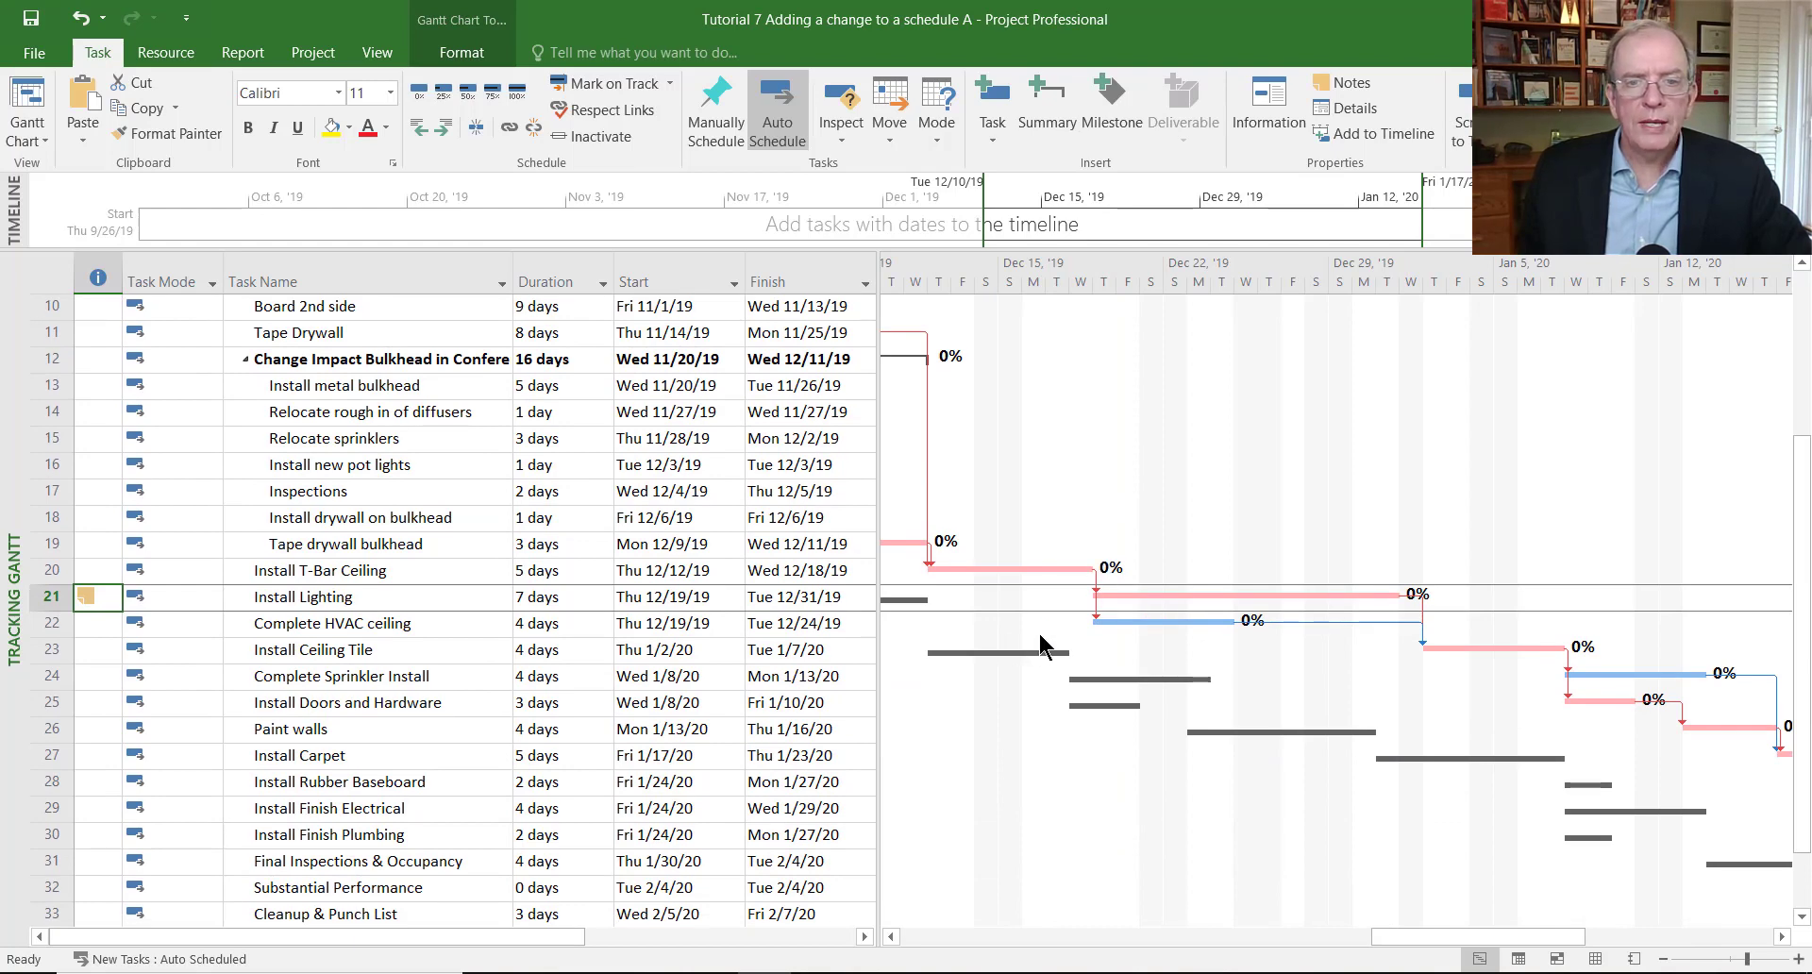
pyautogui.scroll(1, 1038, 708)
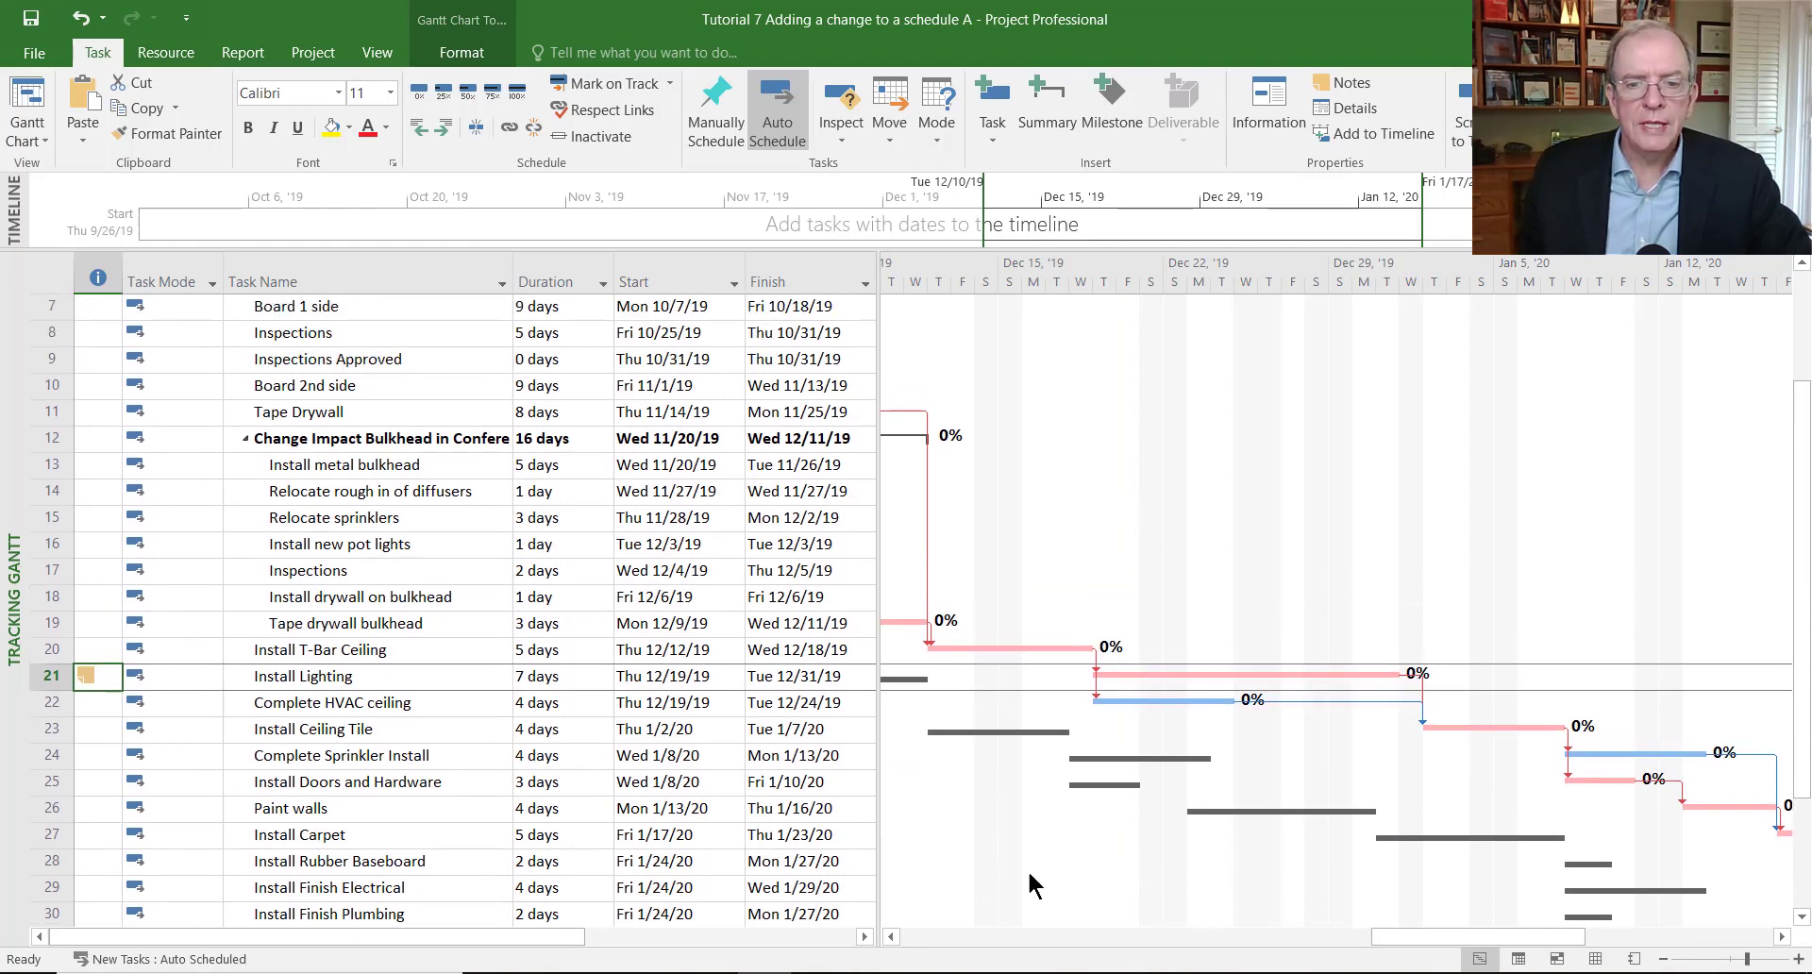
pyautogui.click(890, 937)
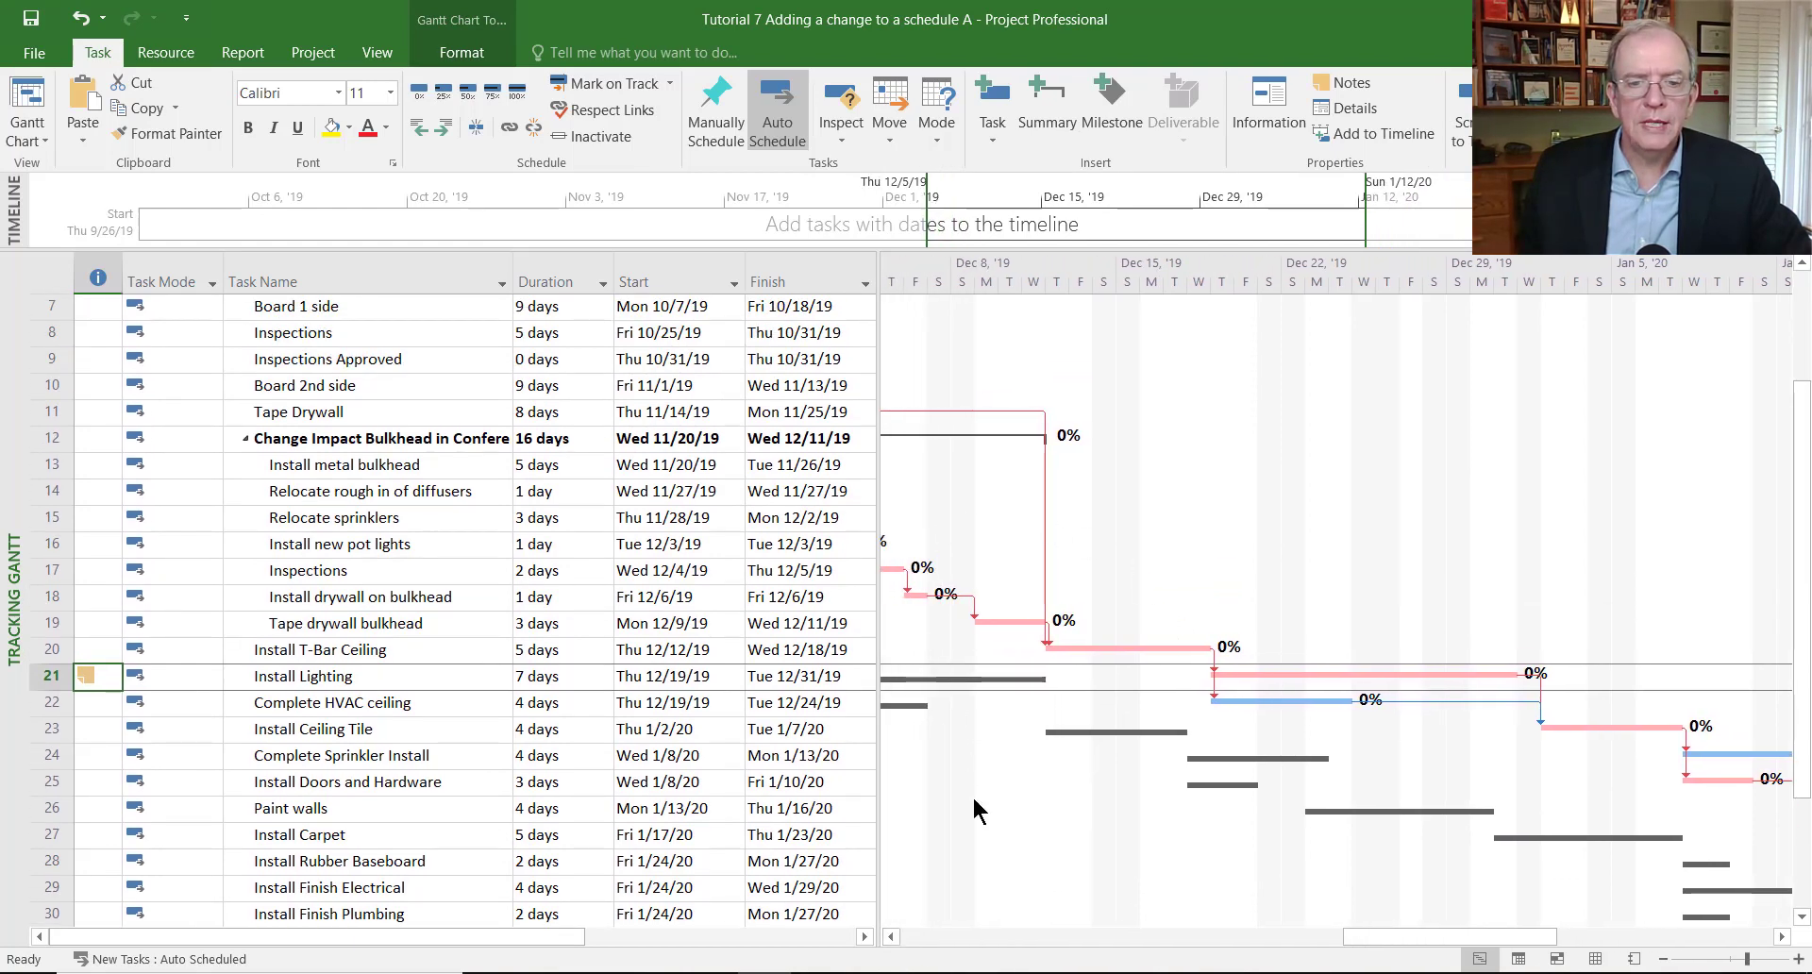
pyautogui.click(891, 937)
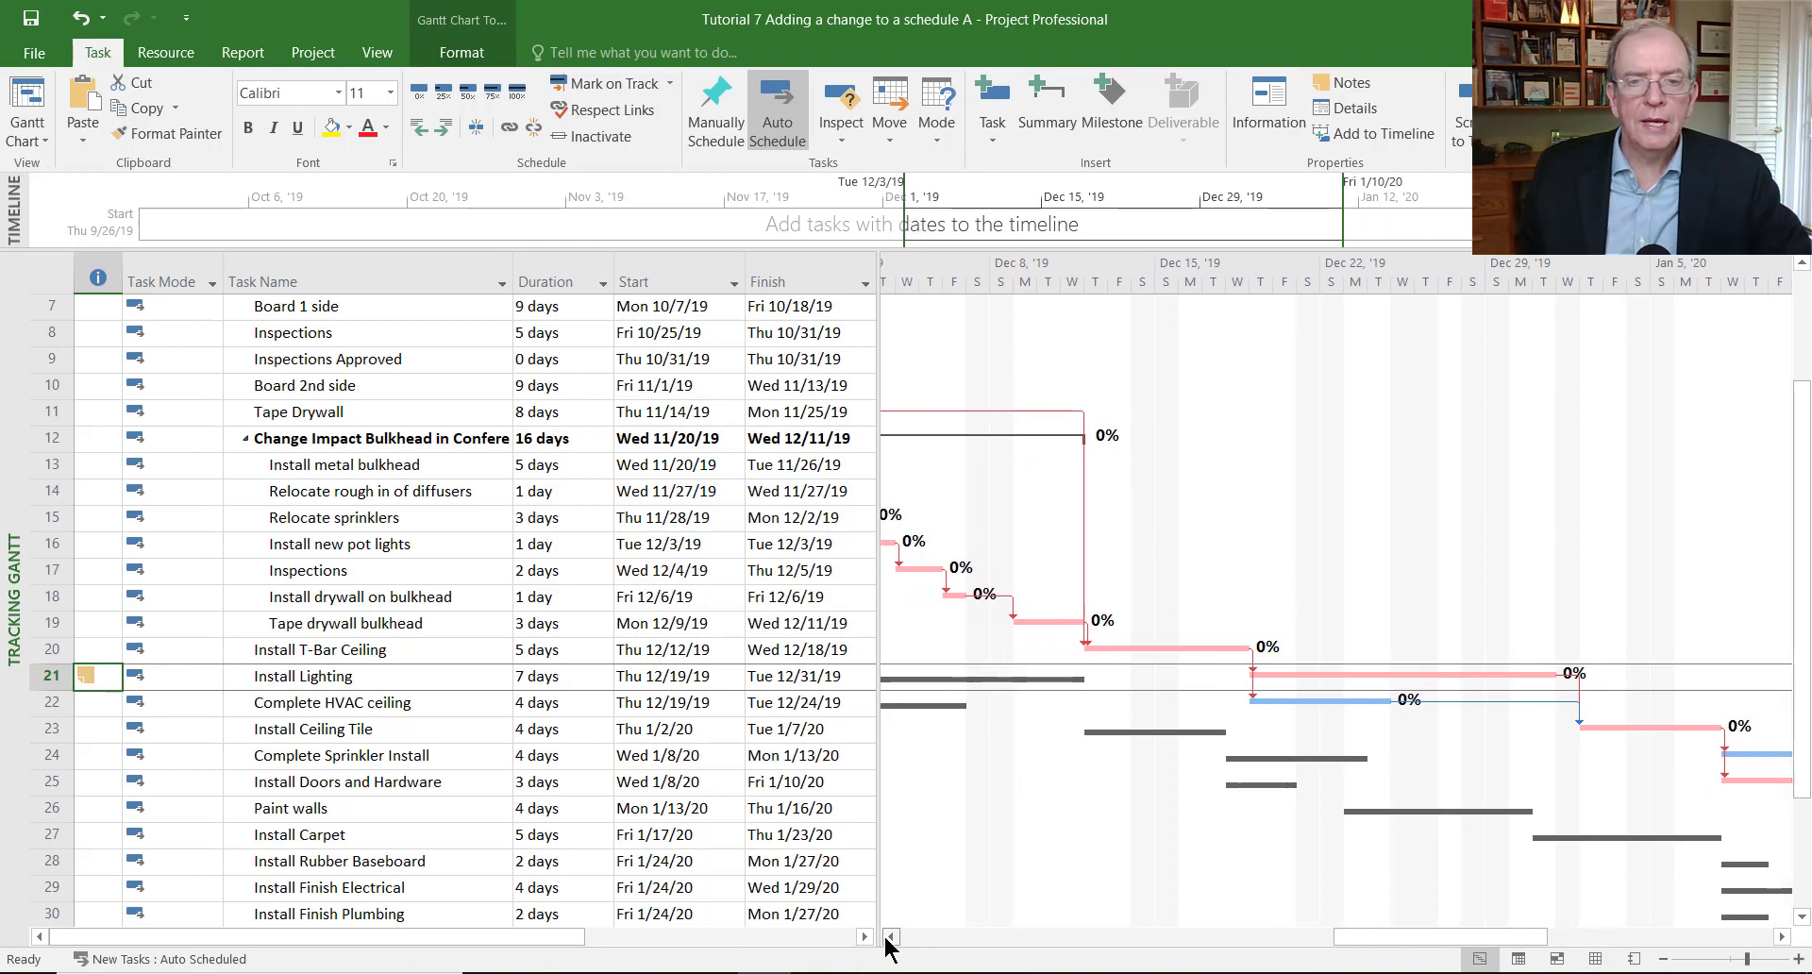
pyautogui.click(891, 937)
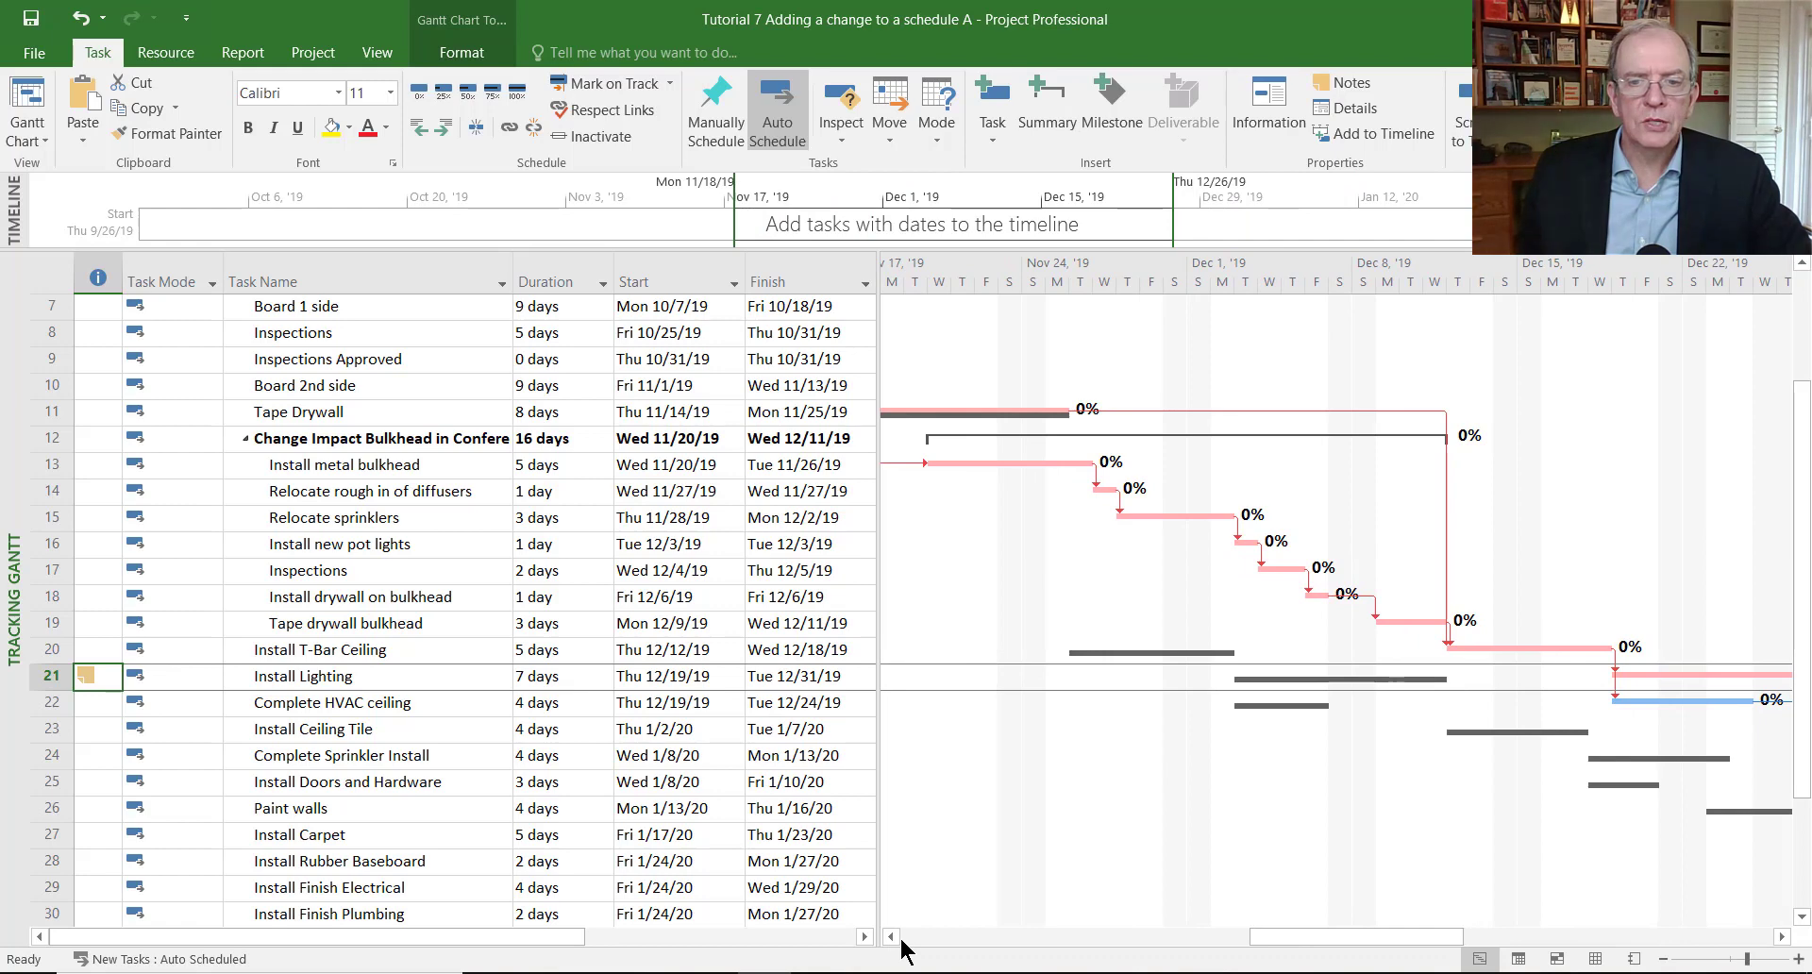
pyautogui.click(902, 938)
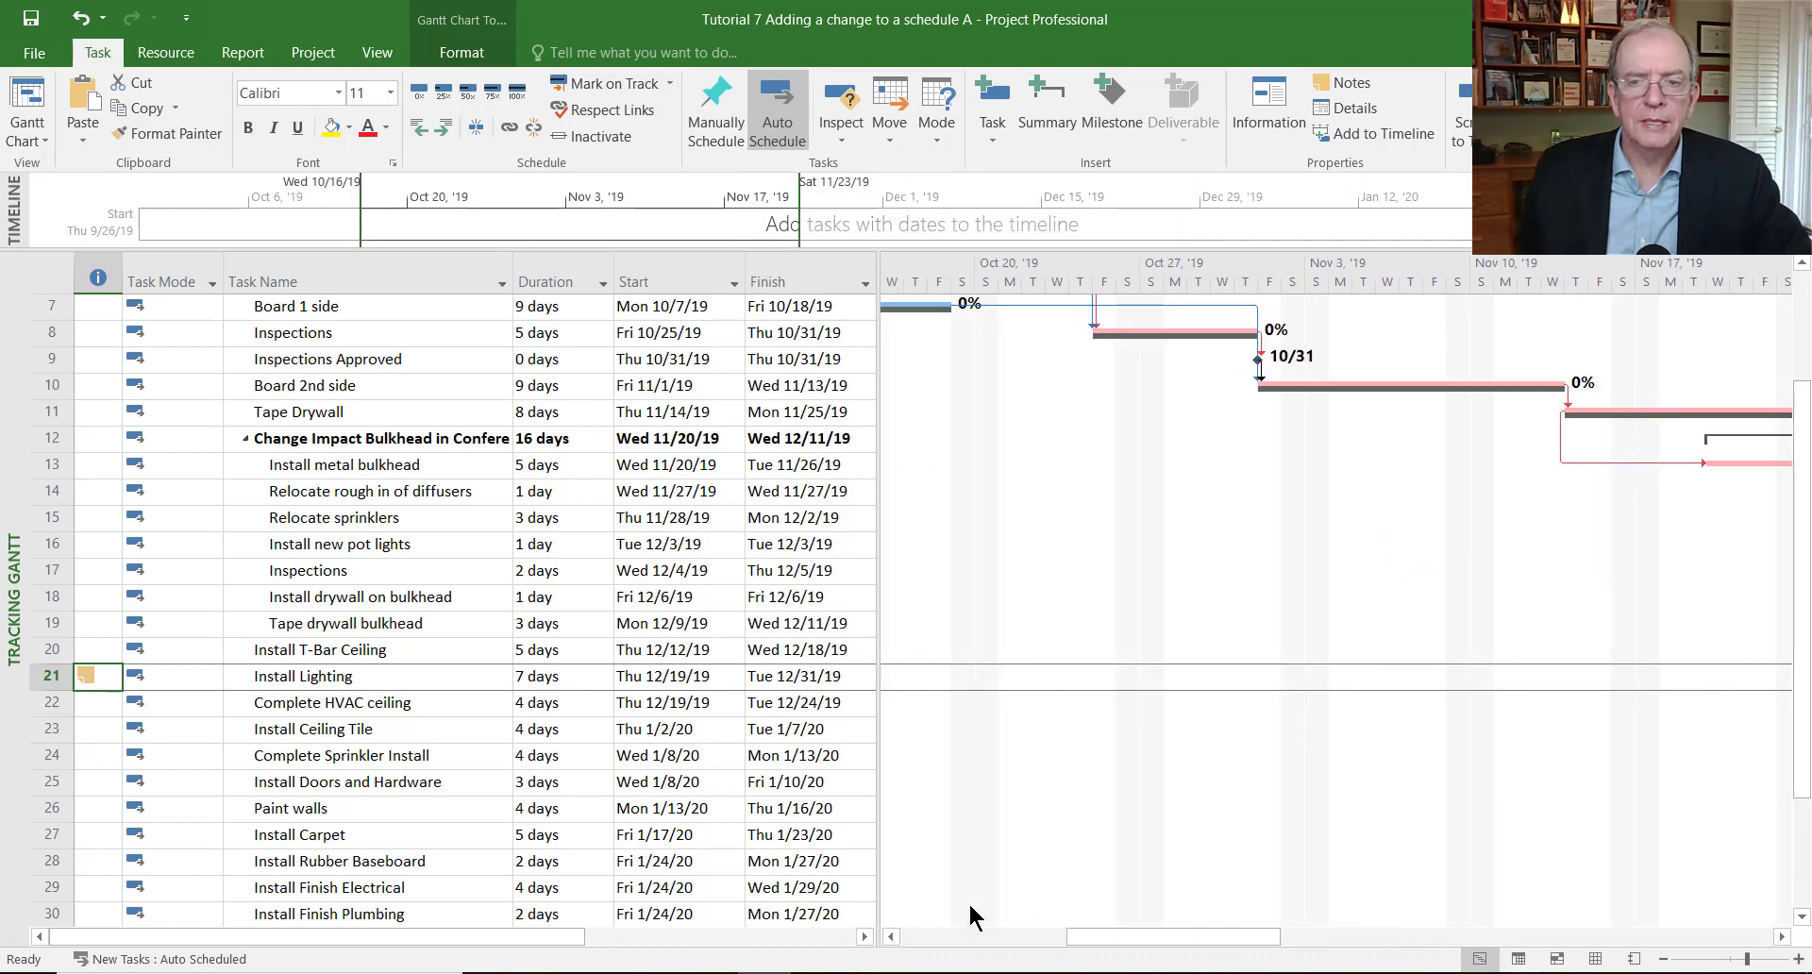
# Trace the bulkhead subtasks' bars from Install metal bulkhead against the baseline bars of Install T-Bar Ceiling and Install Lighting.
pyautogui.click(1782, 937)
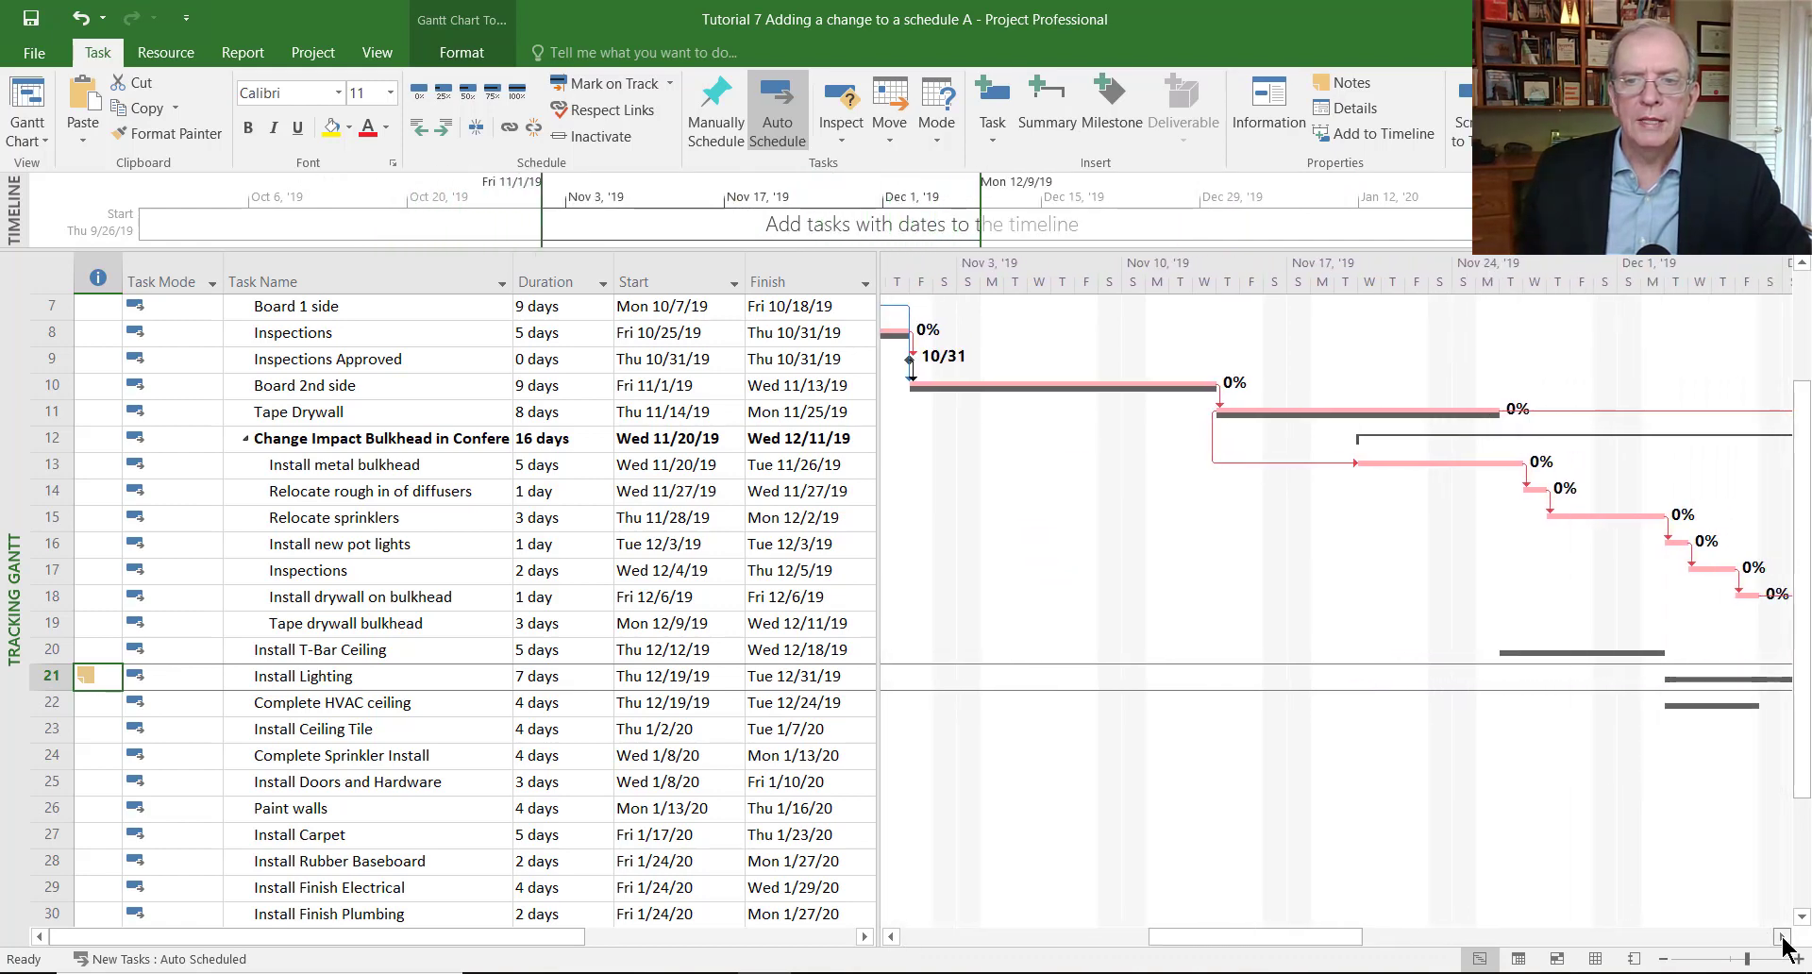
pyautogui.click(1782, 937)
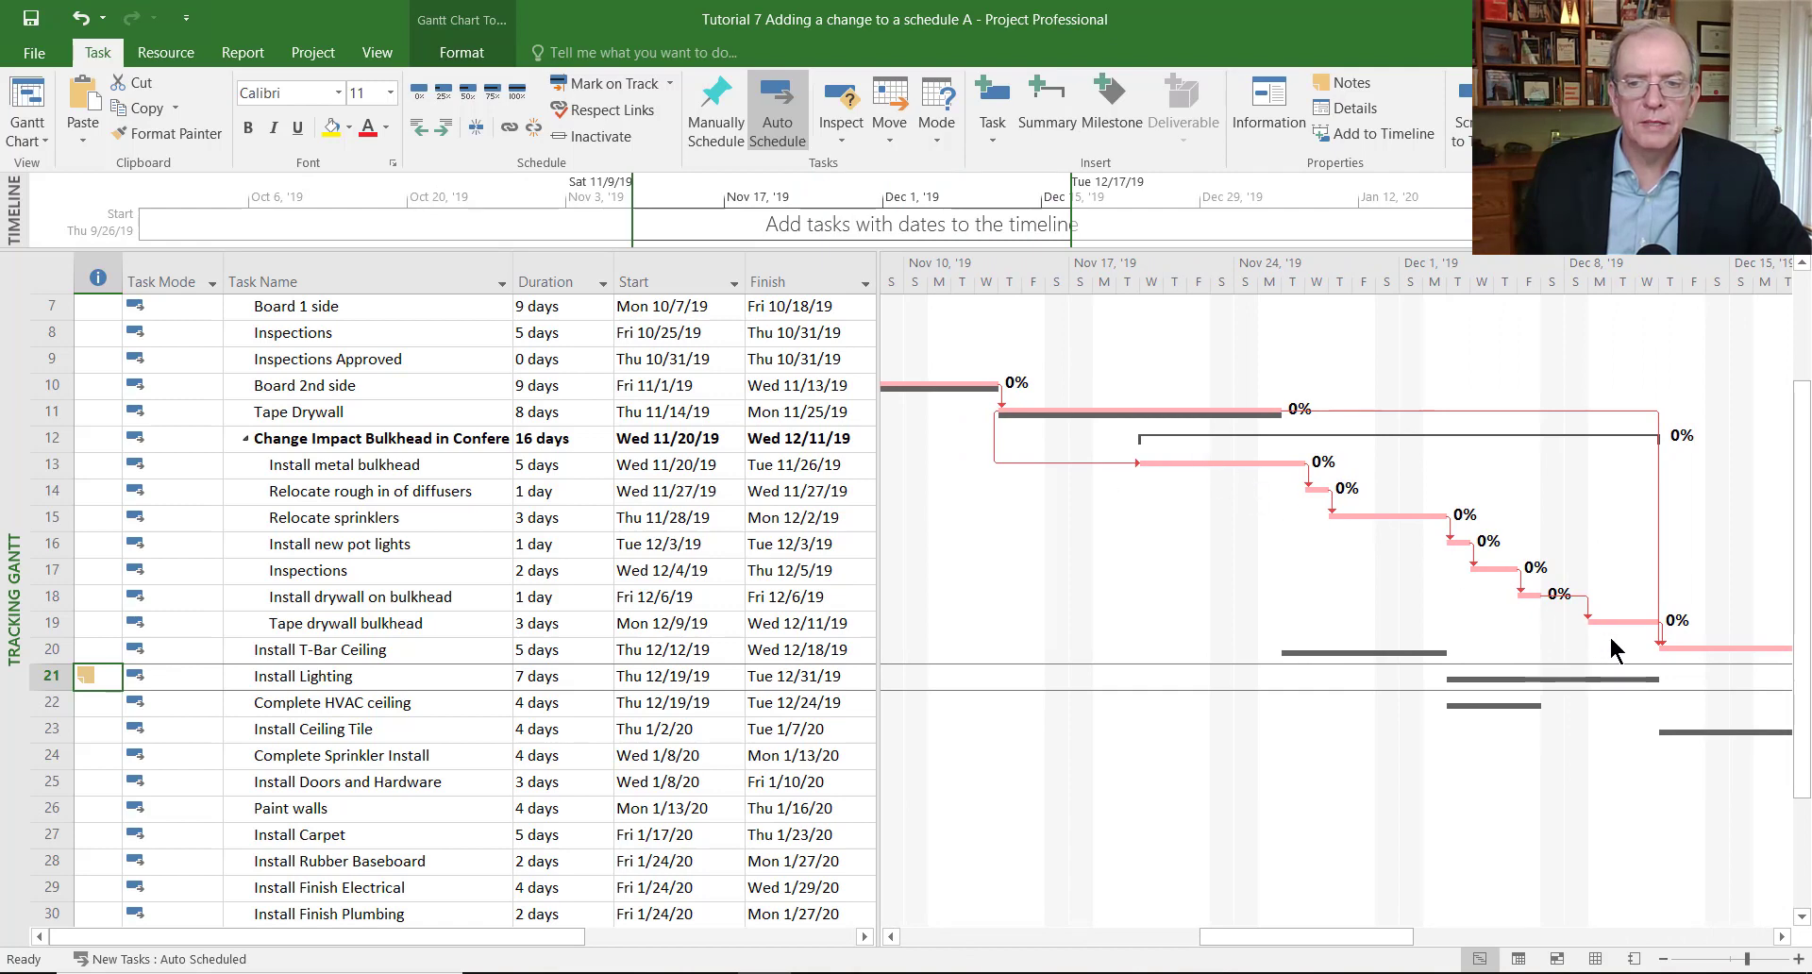
pyautogui.click(1403, 533)
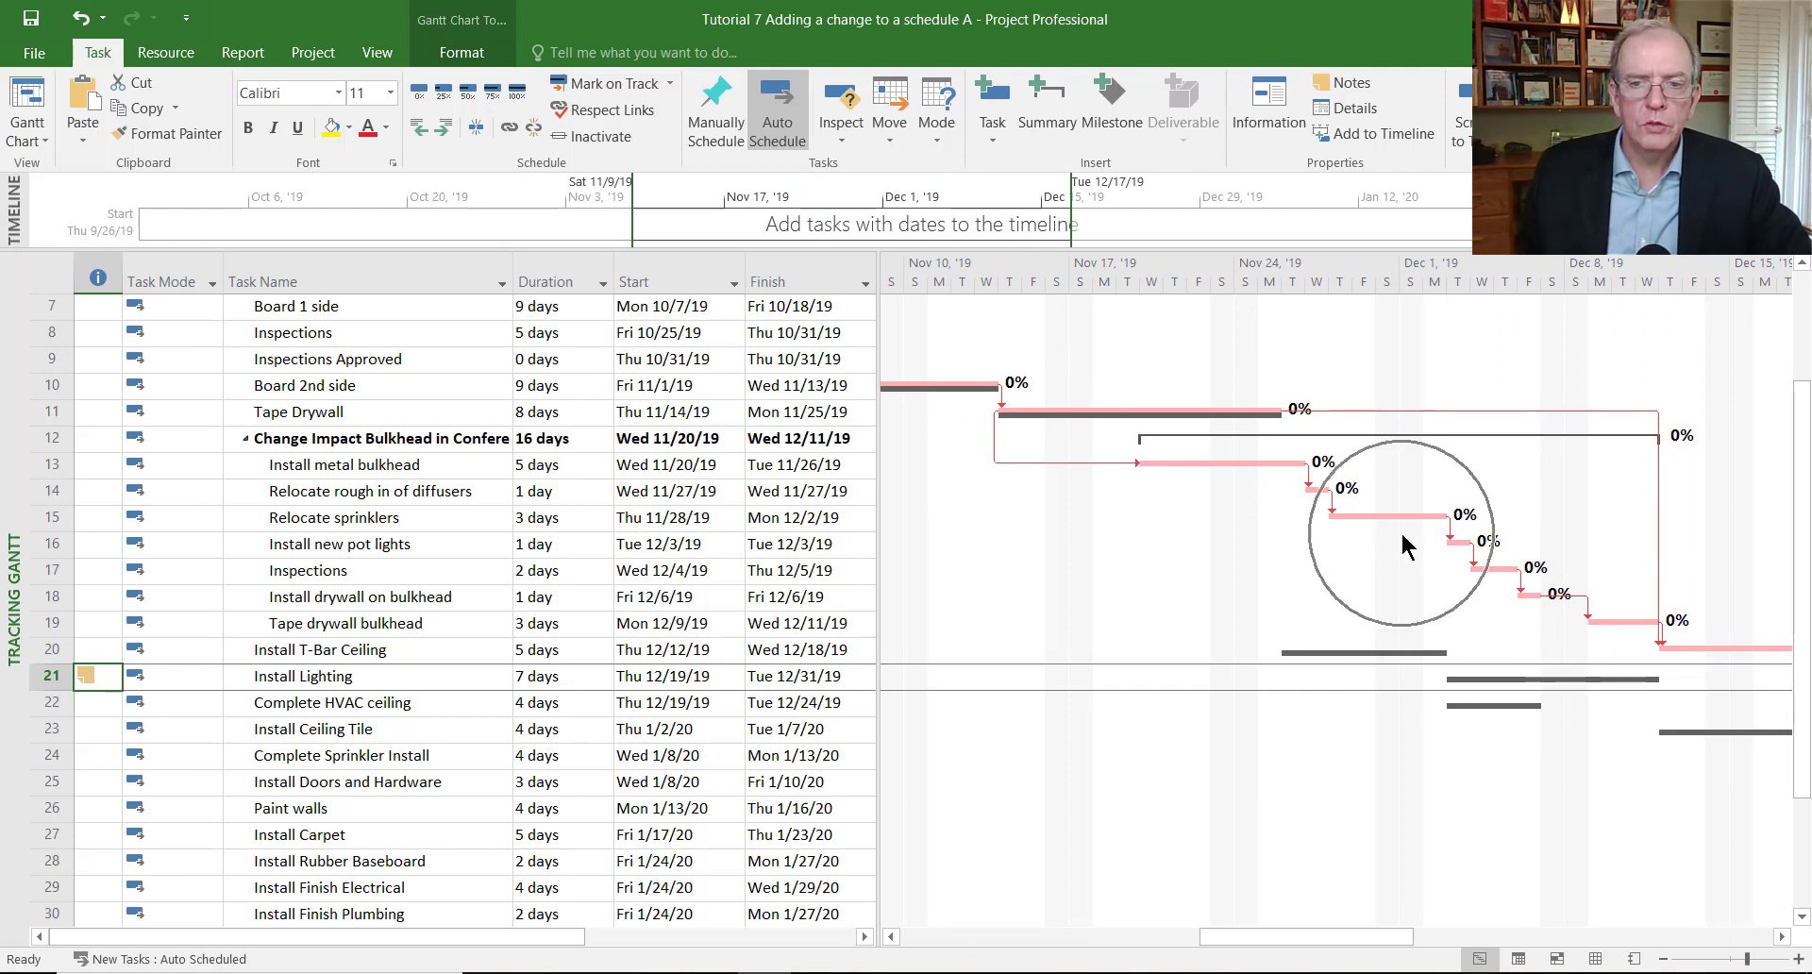
pyautogui.click(1200, 464)
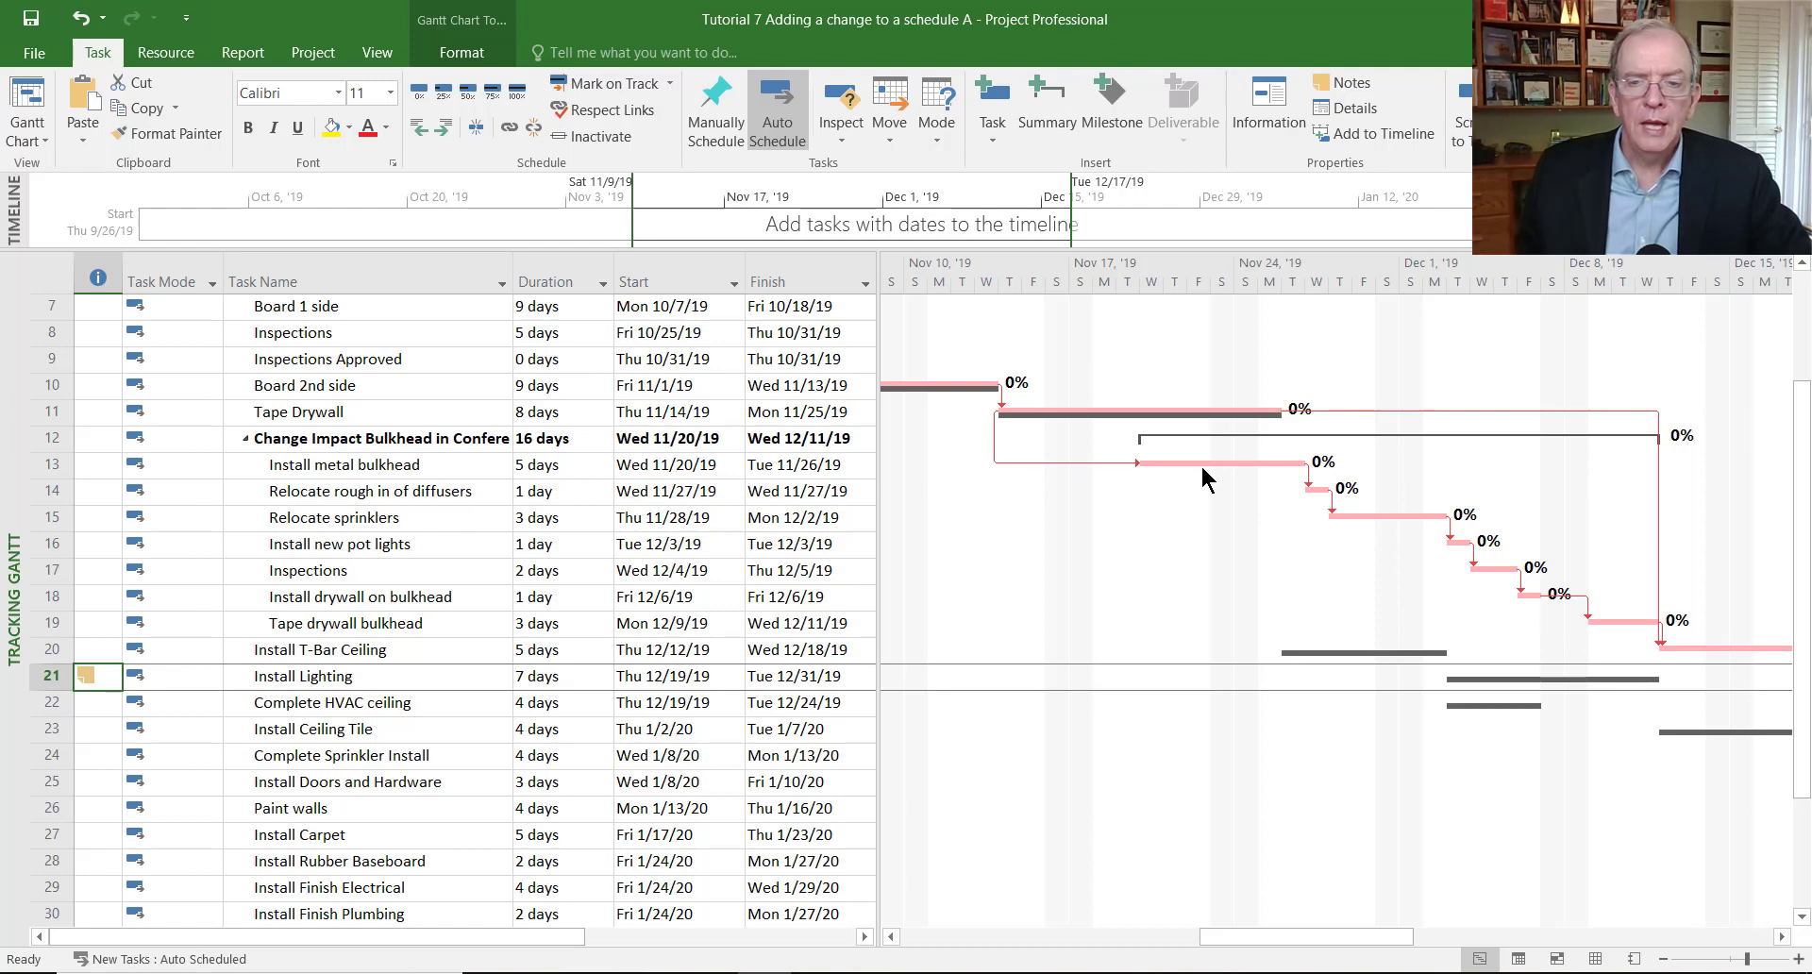
pyautogui.click(1384, 651)
pyautogui.click(1565, 679)
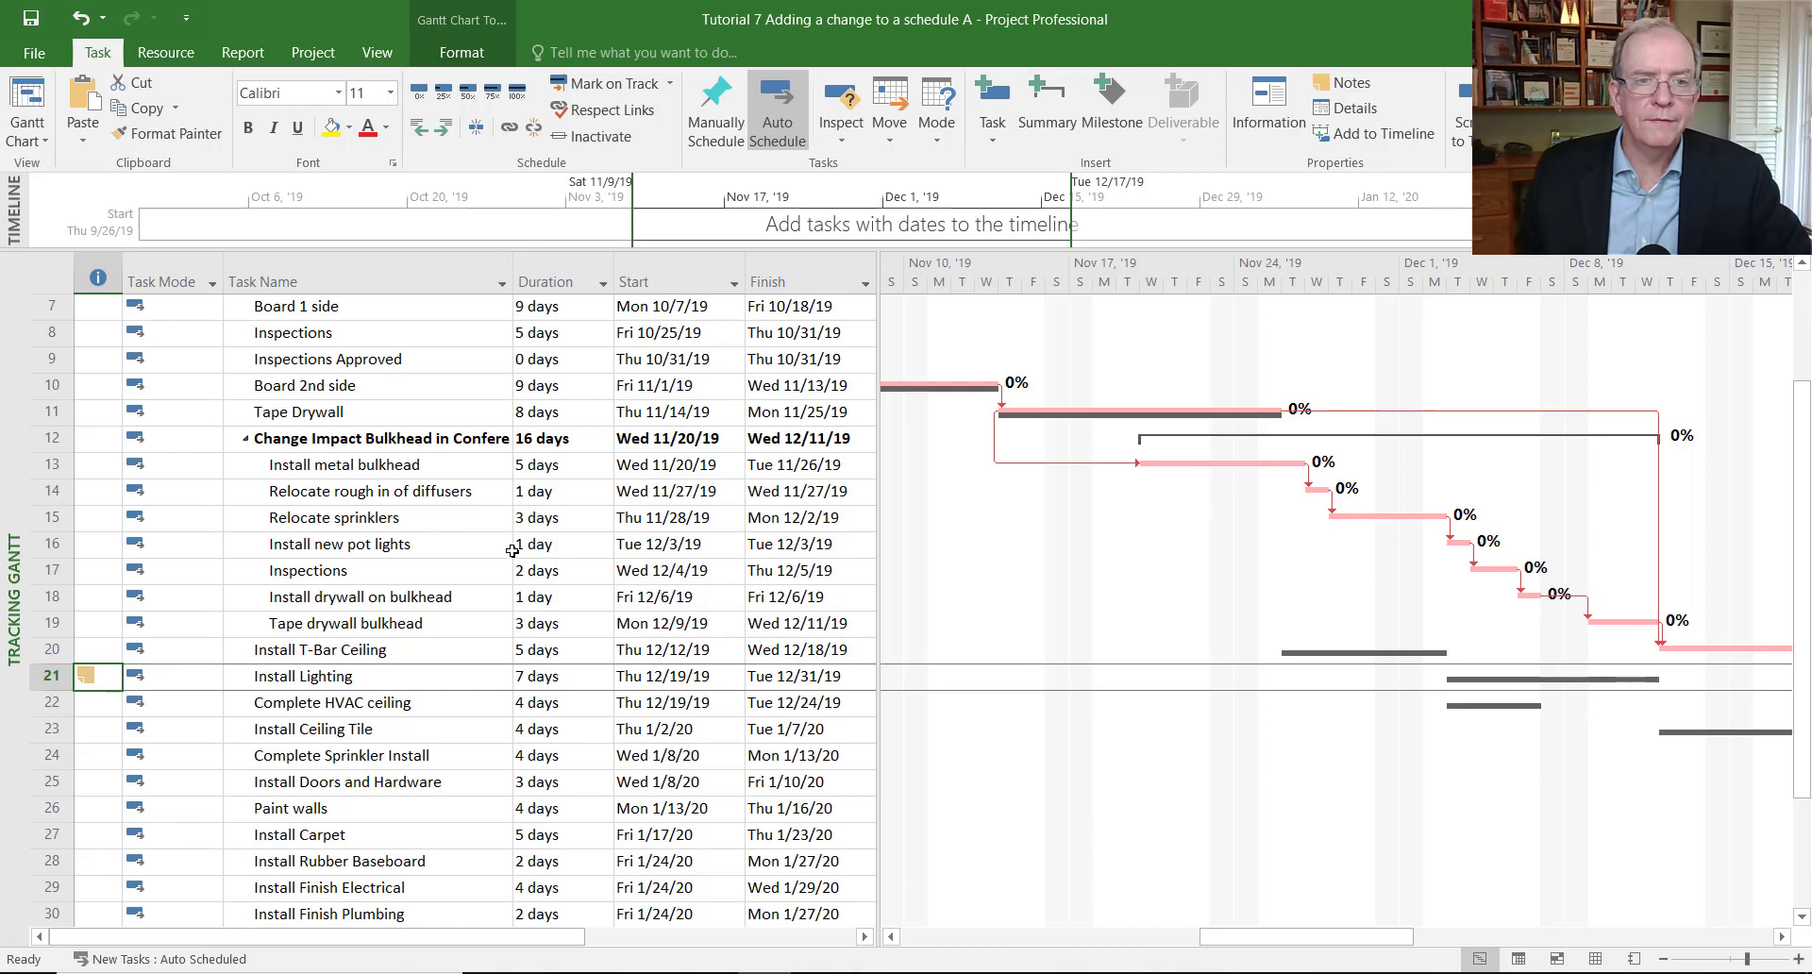
# Show the Variance table in the Tracking Gantt and review the start and finish variances across all tasks.
pyautogui.click(40, 274)
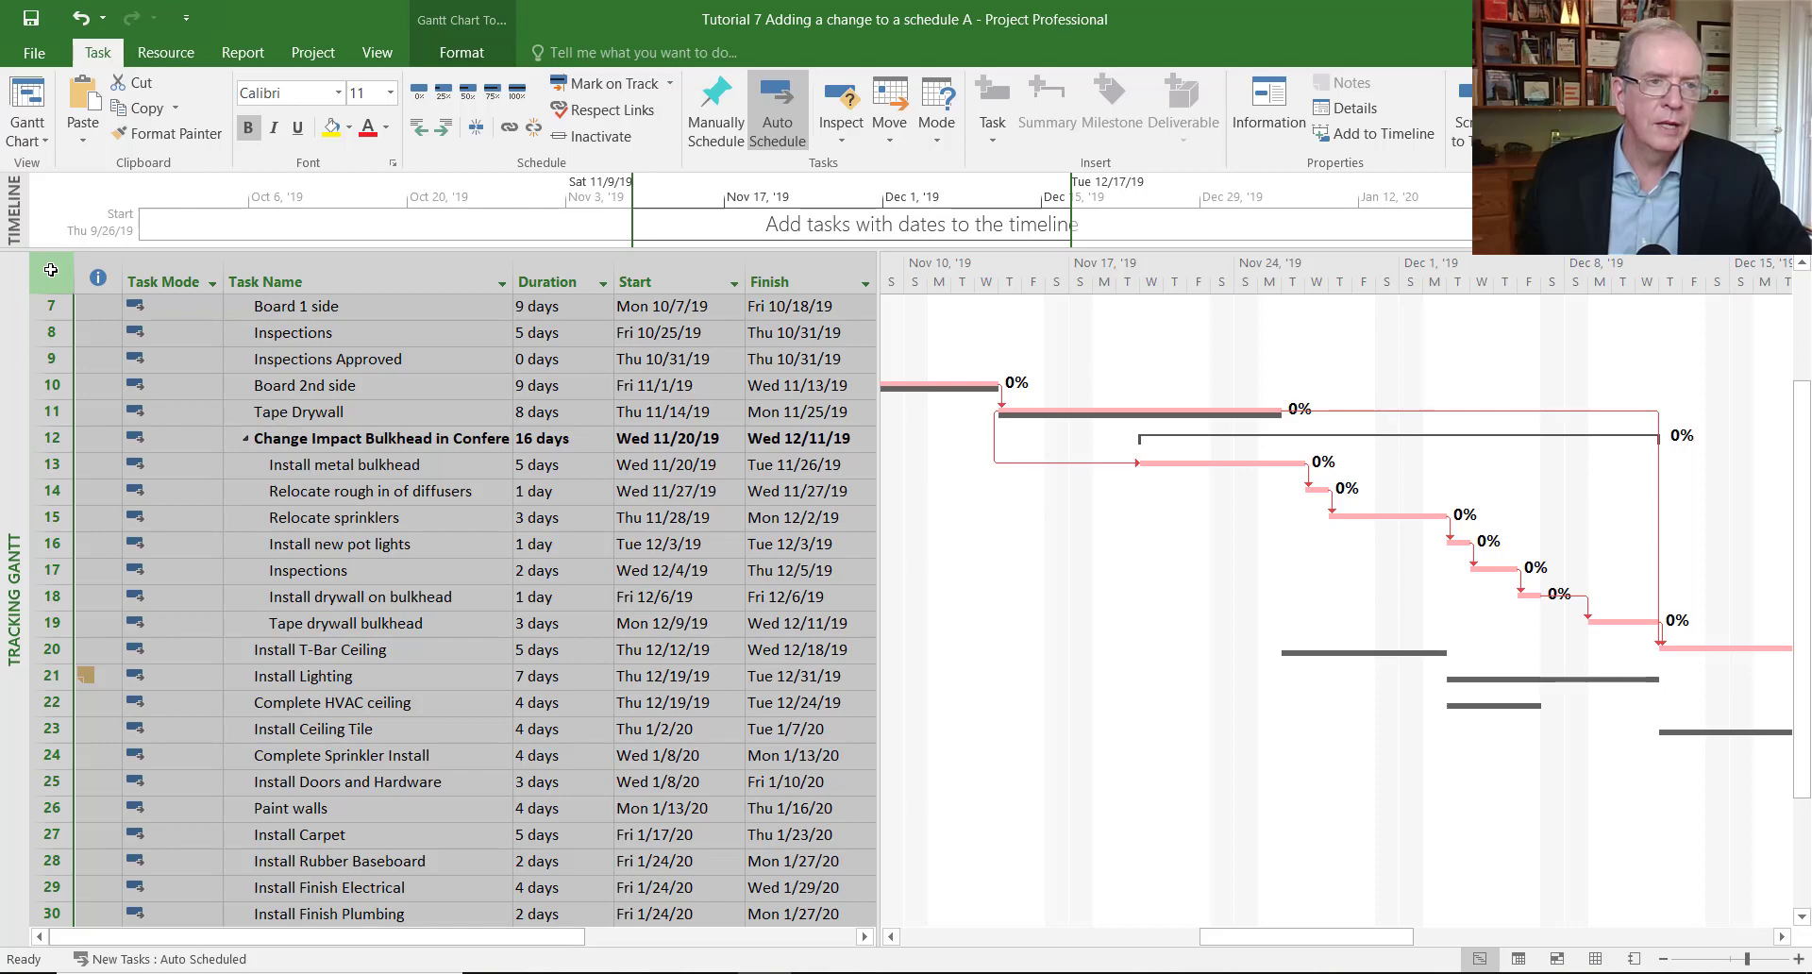
pyautogui.rightClick(51, 271)
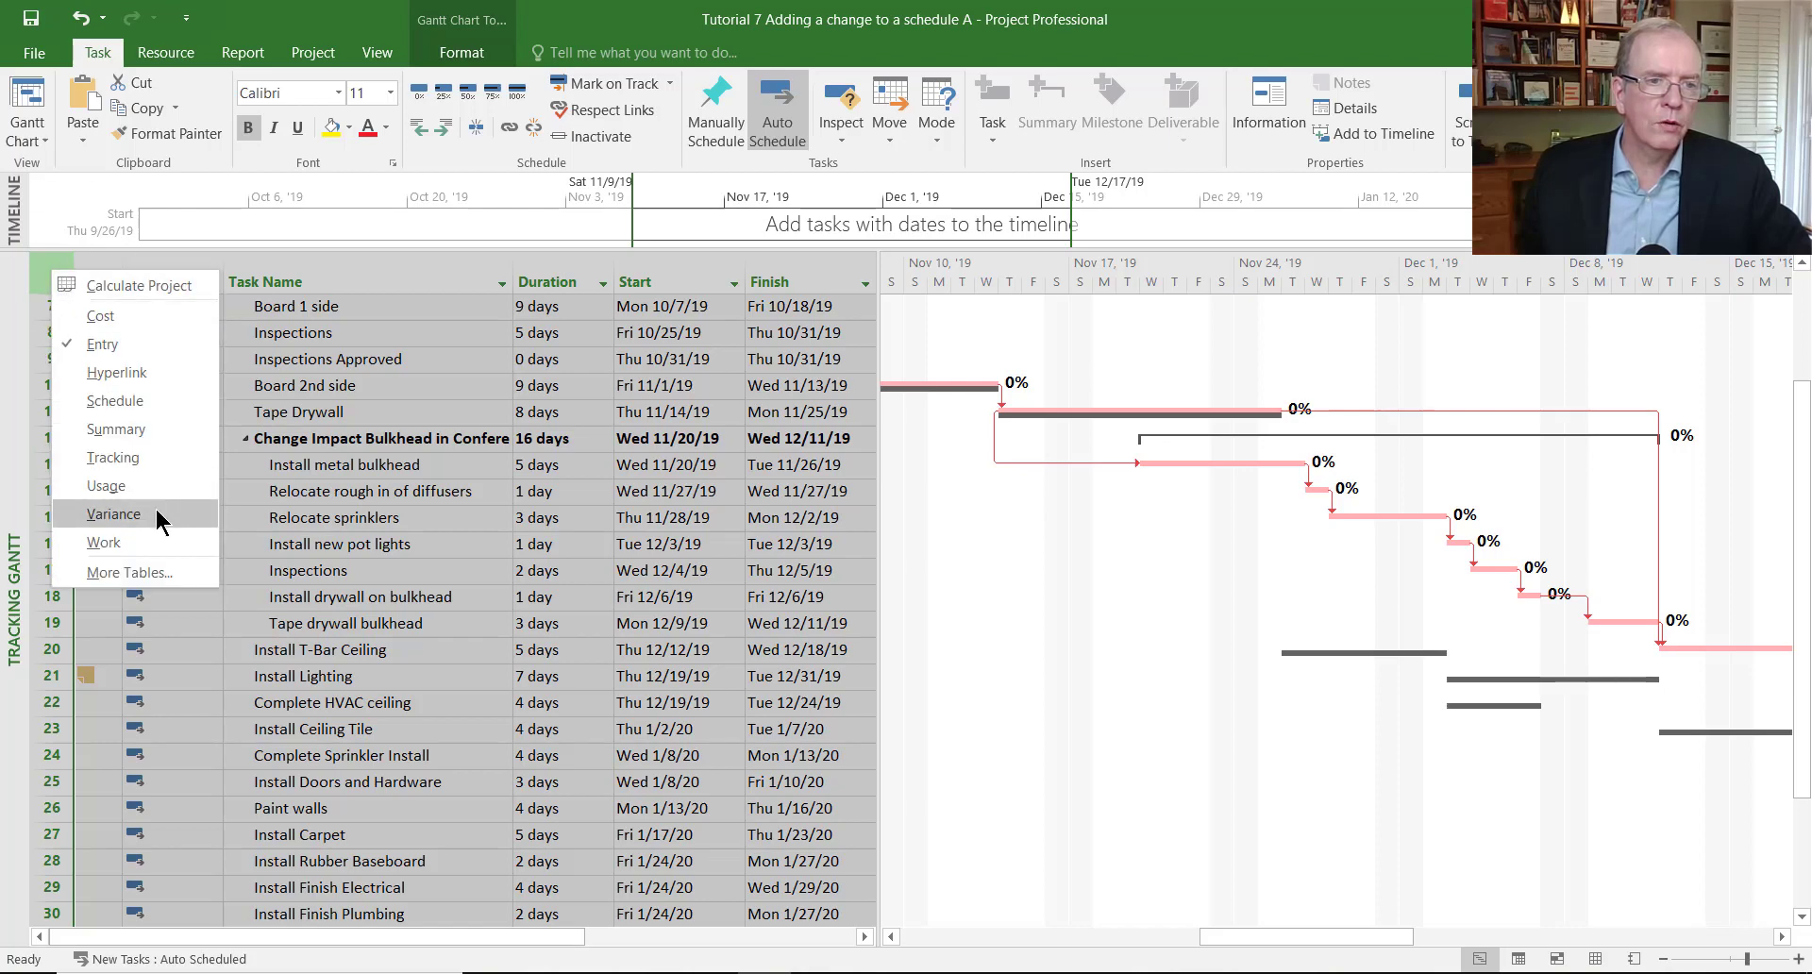
pyautogui.click(113, 514)
pyautogui.scroll(-1, 830, 525)
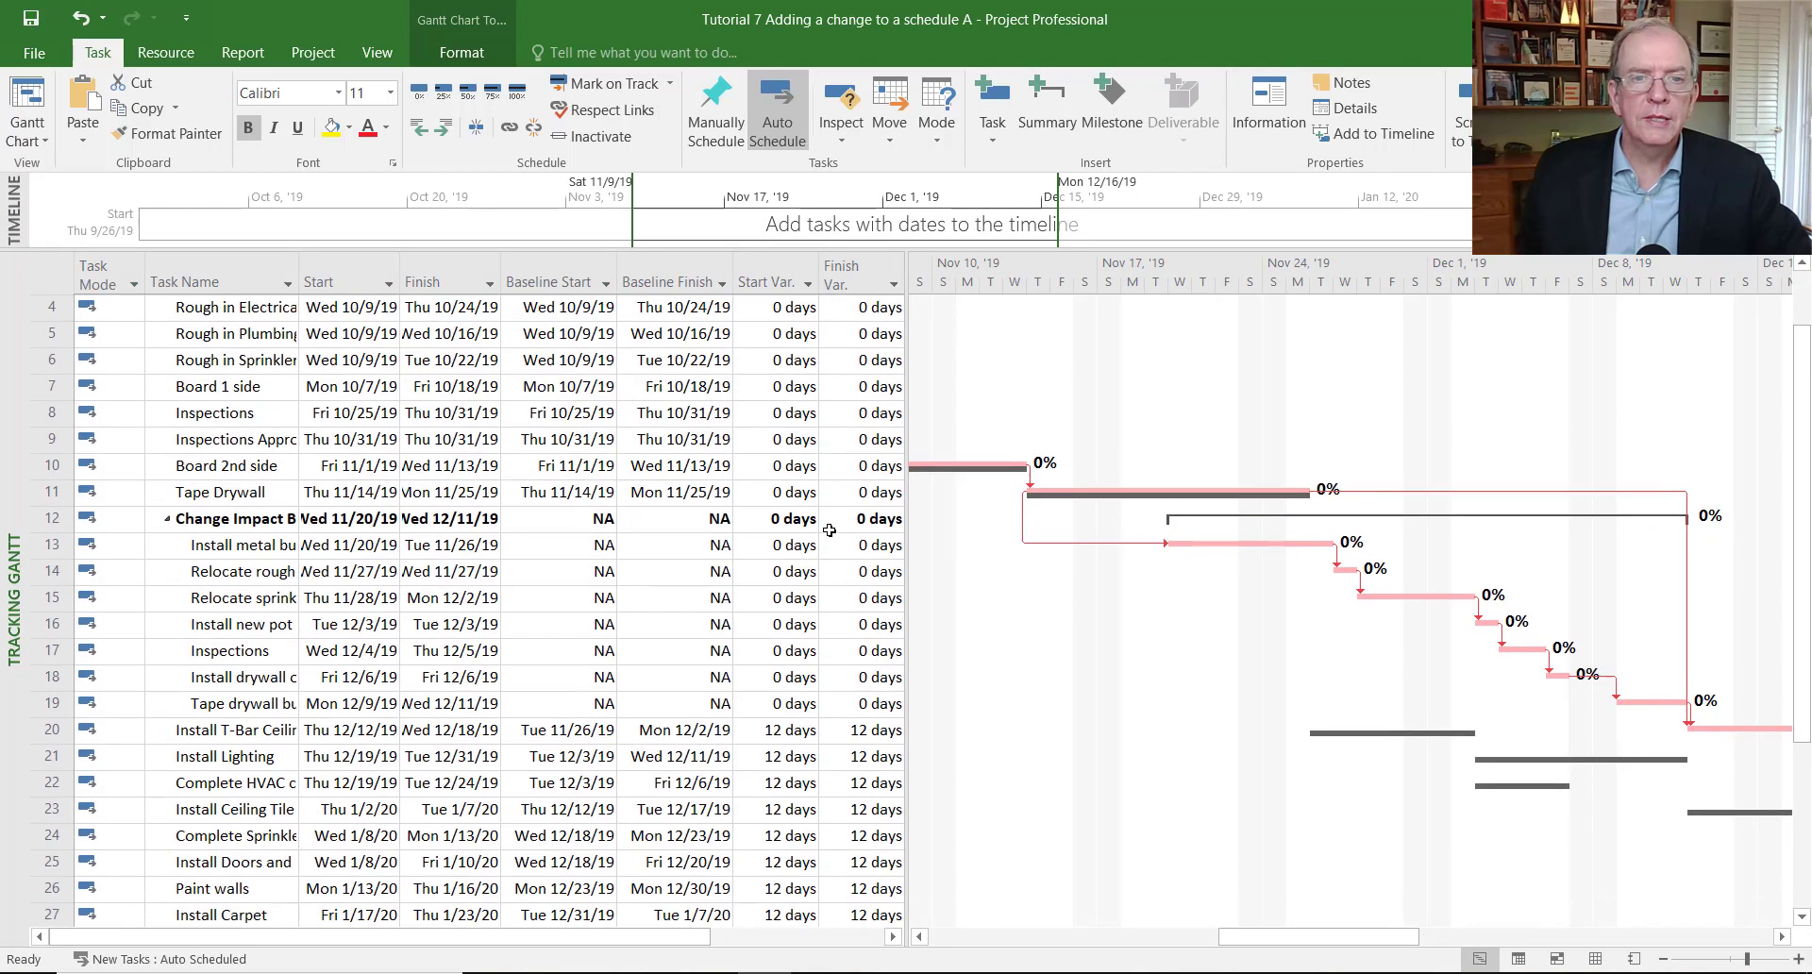
pyautogui.scroll(1, 831, 526)
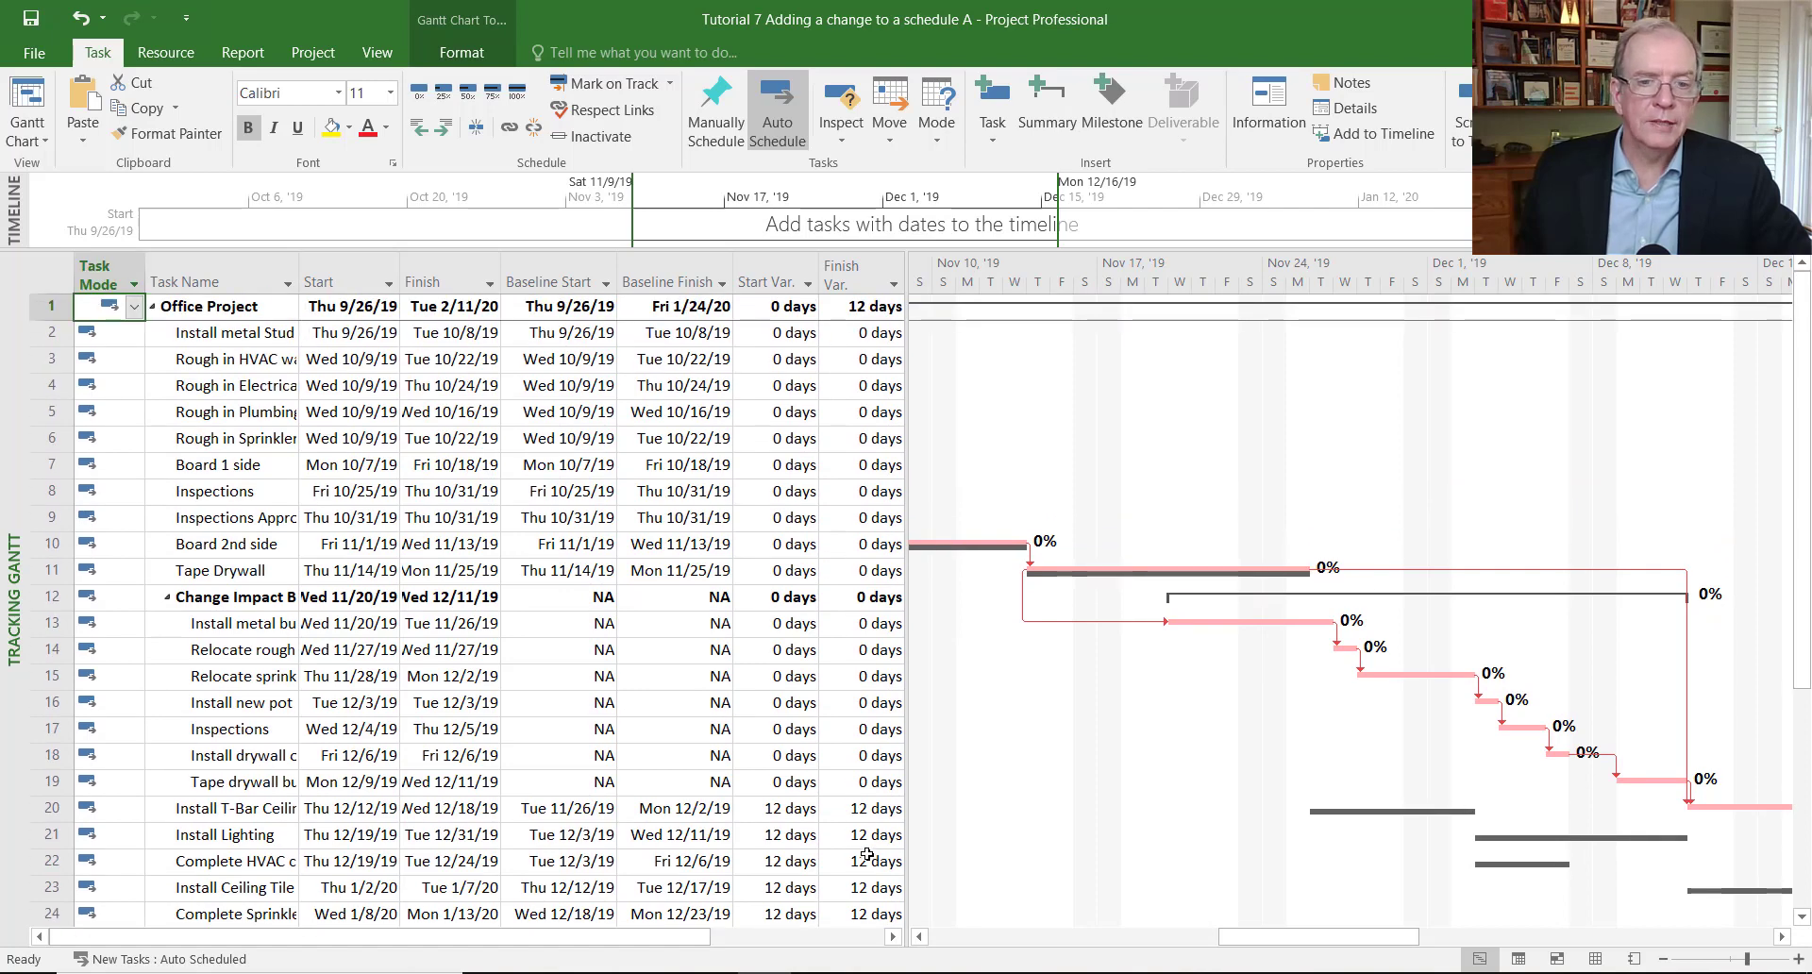
pyautogui.scroll(-1, 867, 853)
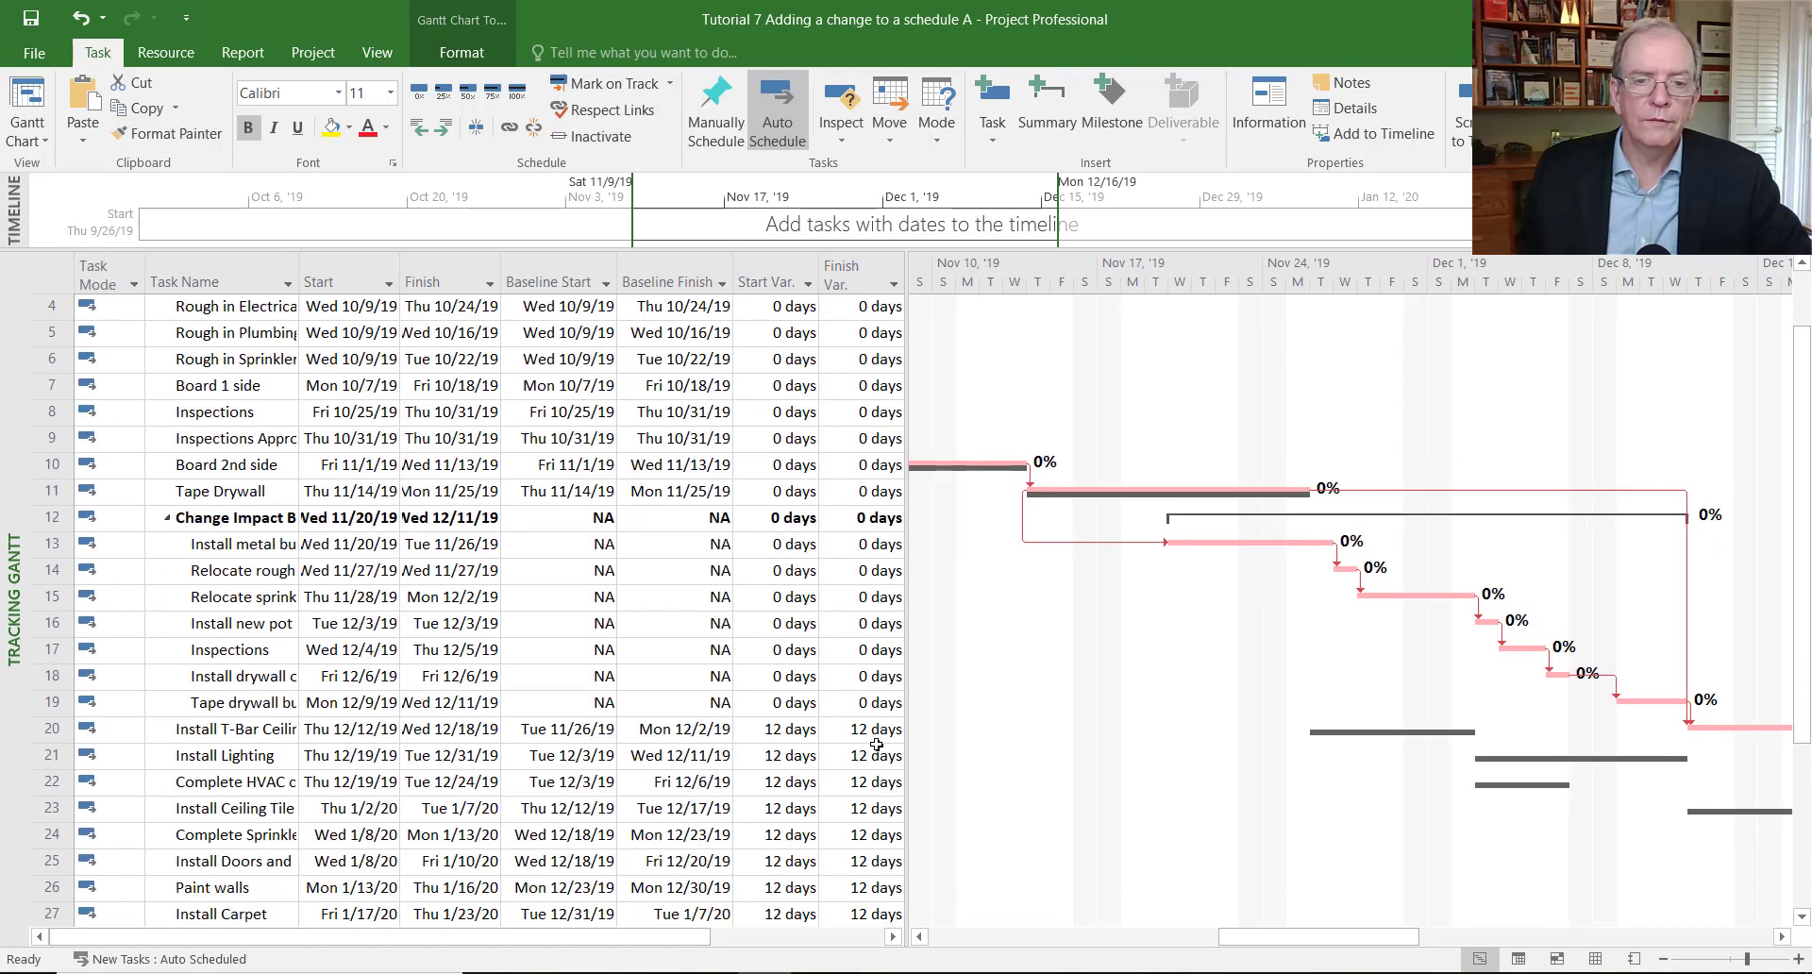
pyautogui.scroll(-4, 873, 732)
pyautogui.scroll(5, 877, 744)
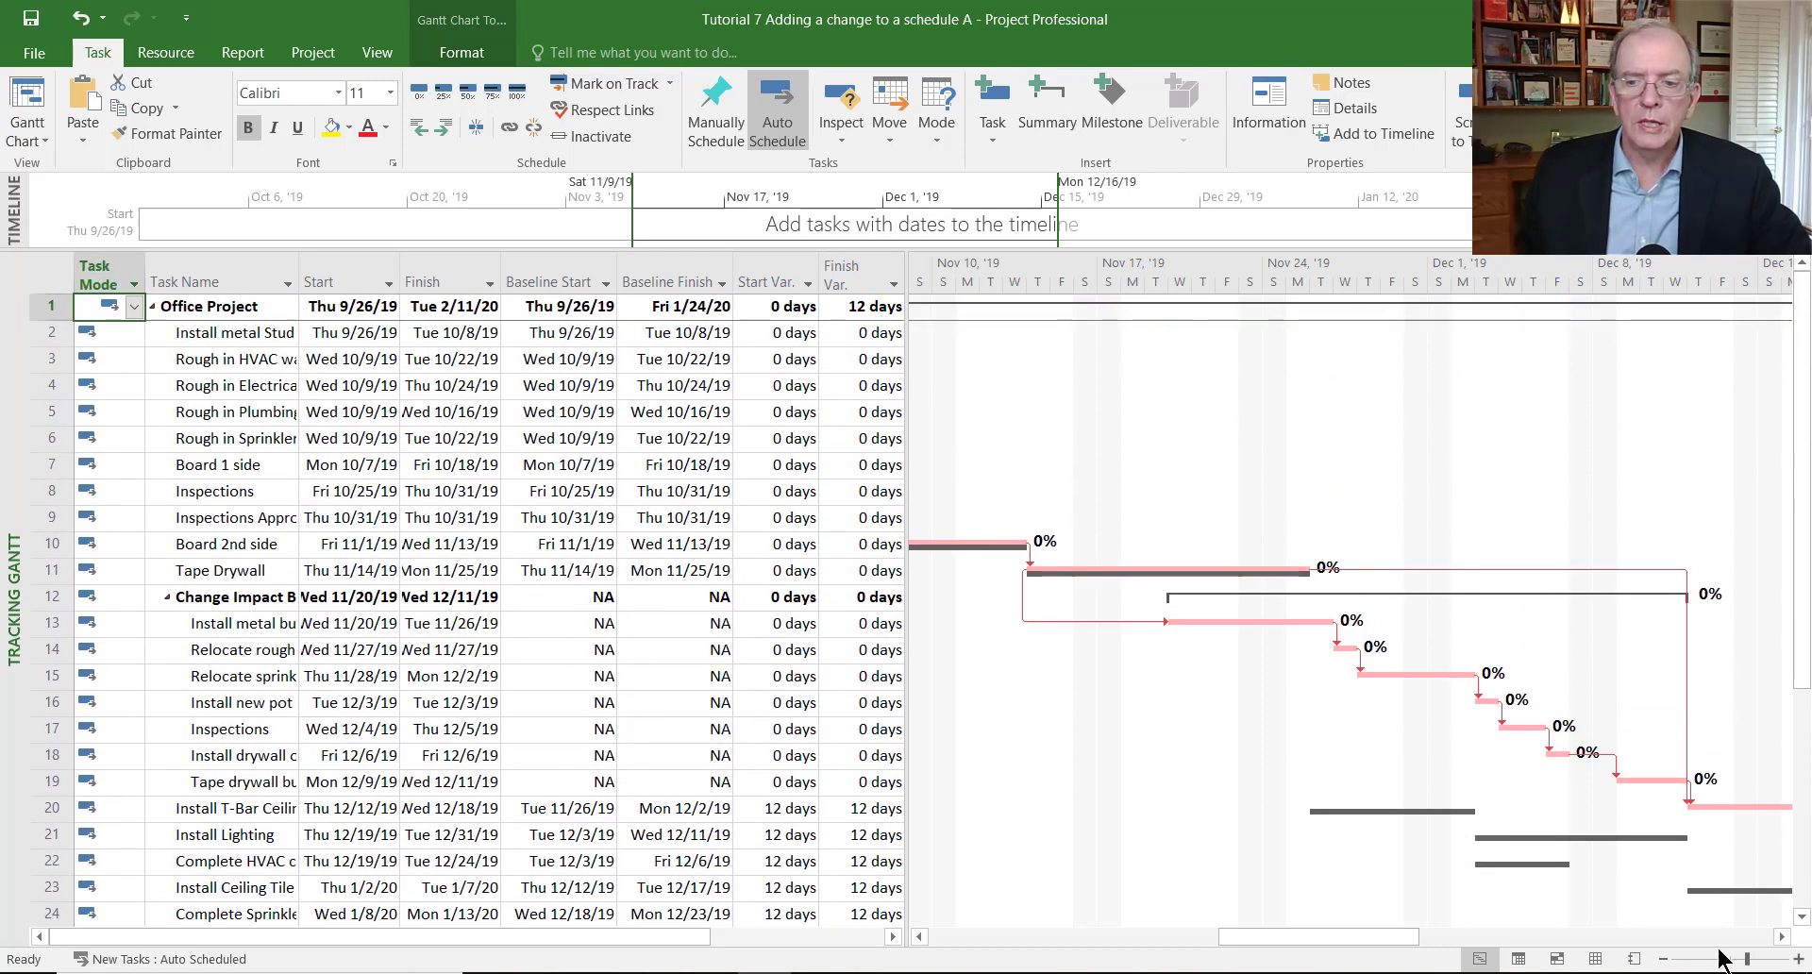
pyautogui.click(1782, 936)
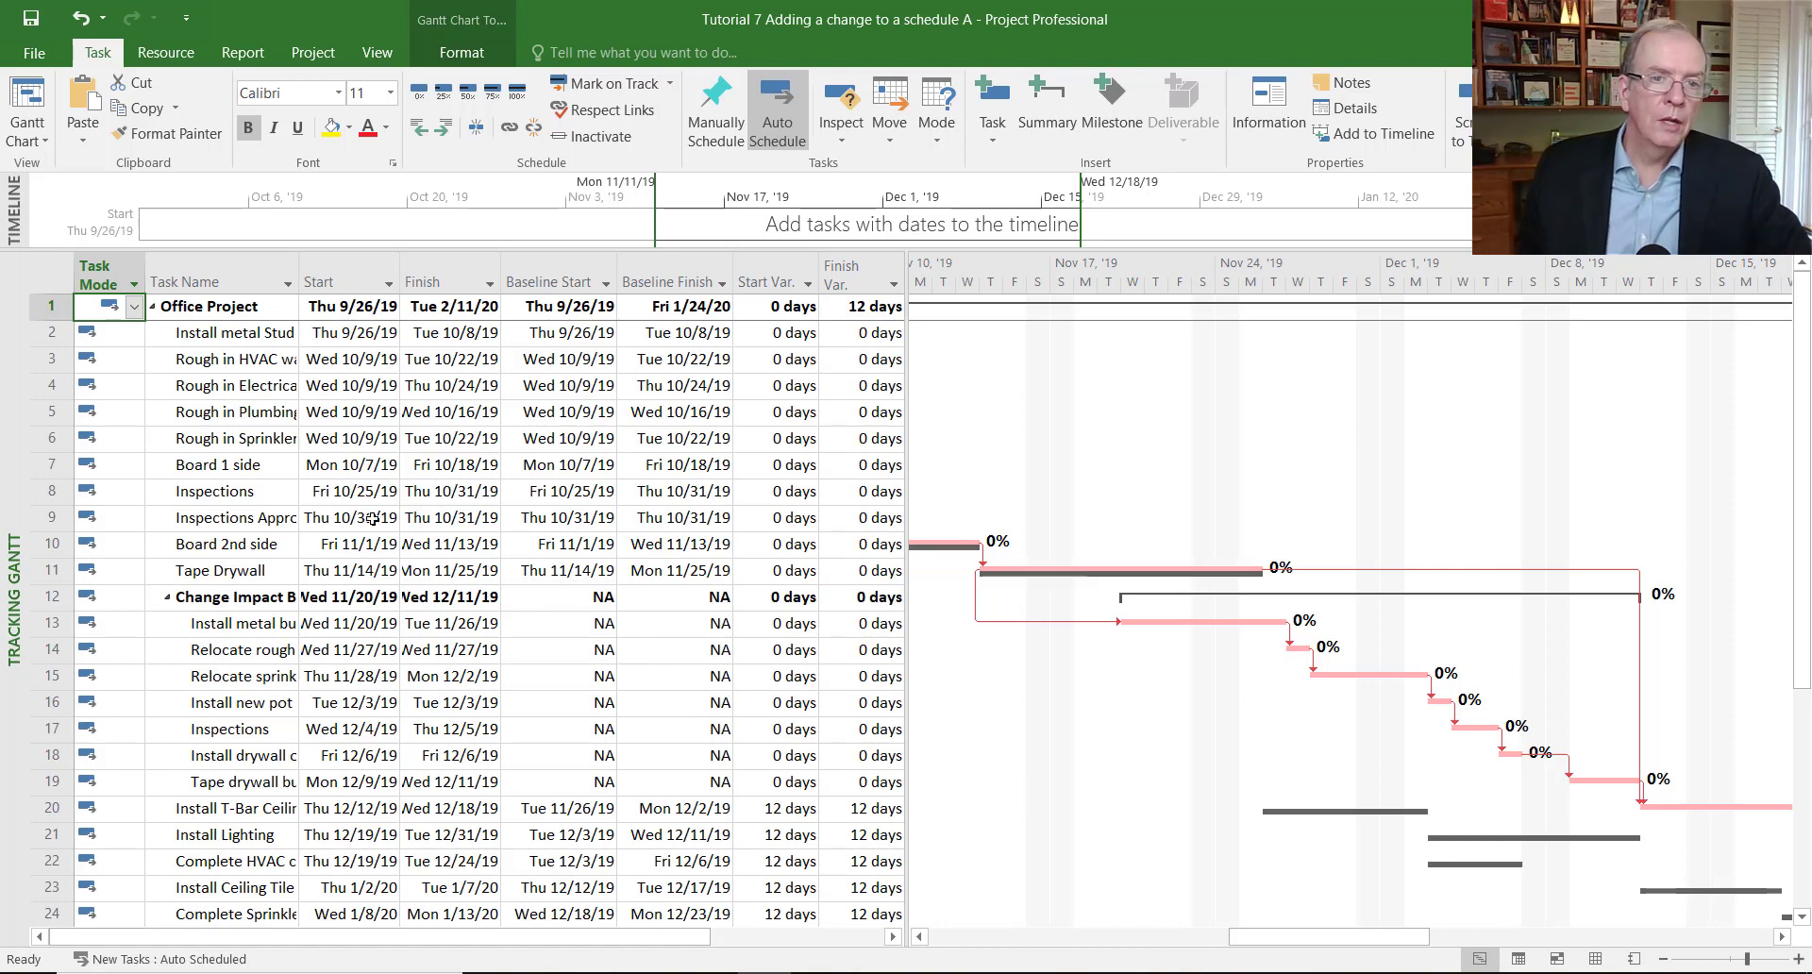
# Insert a Duration column before the Start column in the Variance table.
pyautogui.click(347, 278)
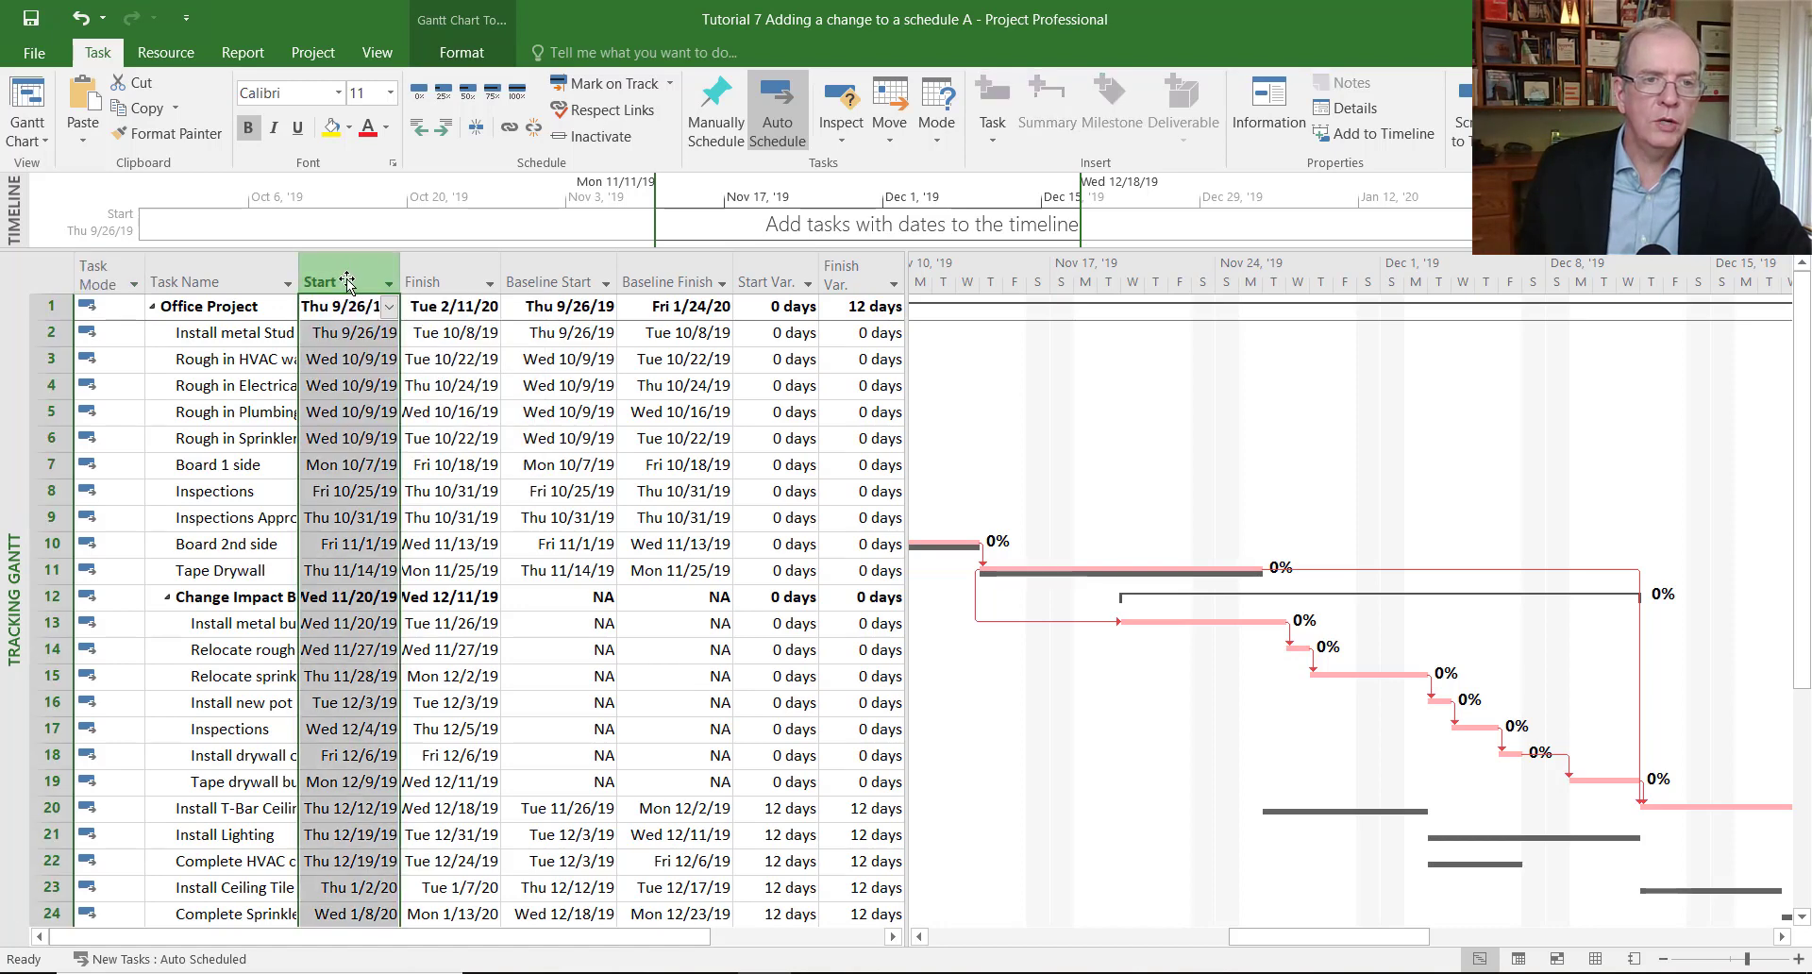
pyautogui.rightClick(347, 279)
pyautogui.click(410, 442)
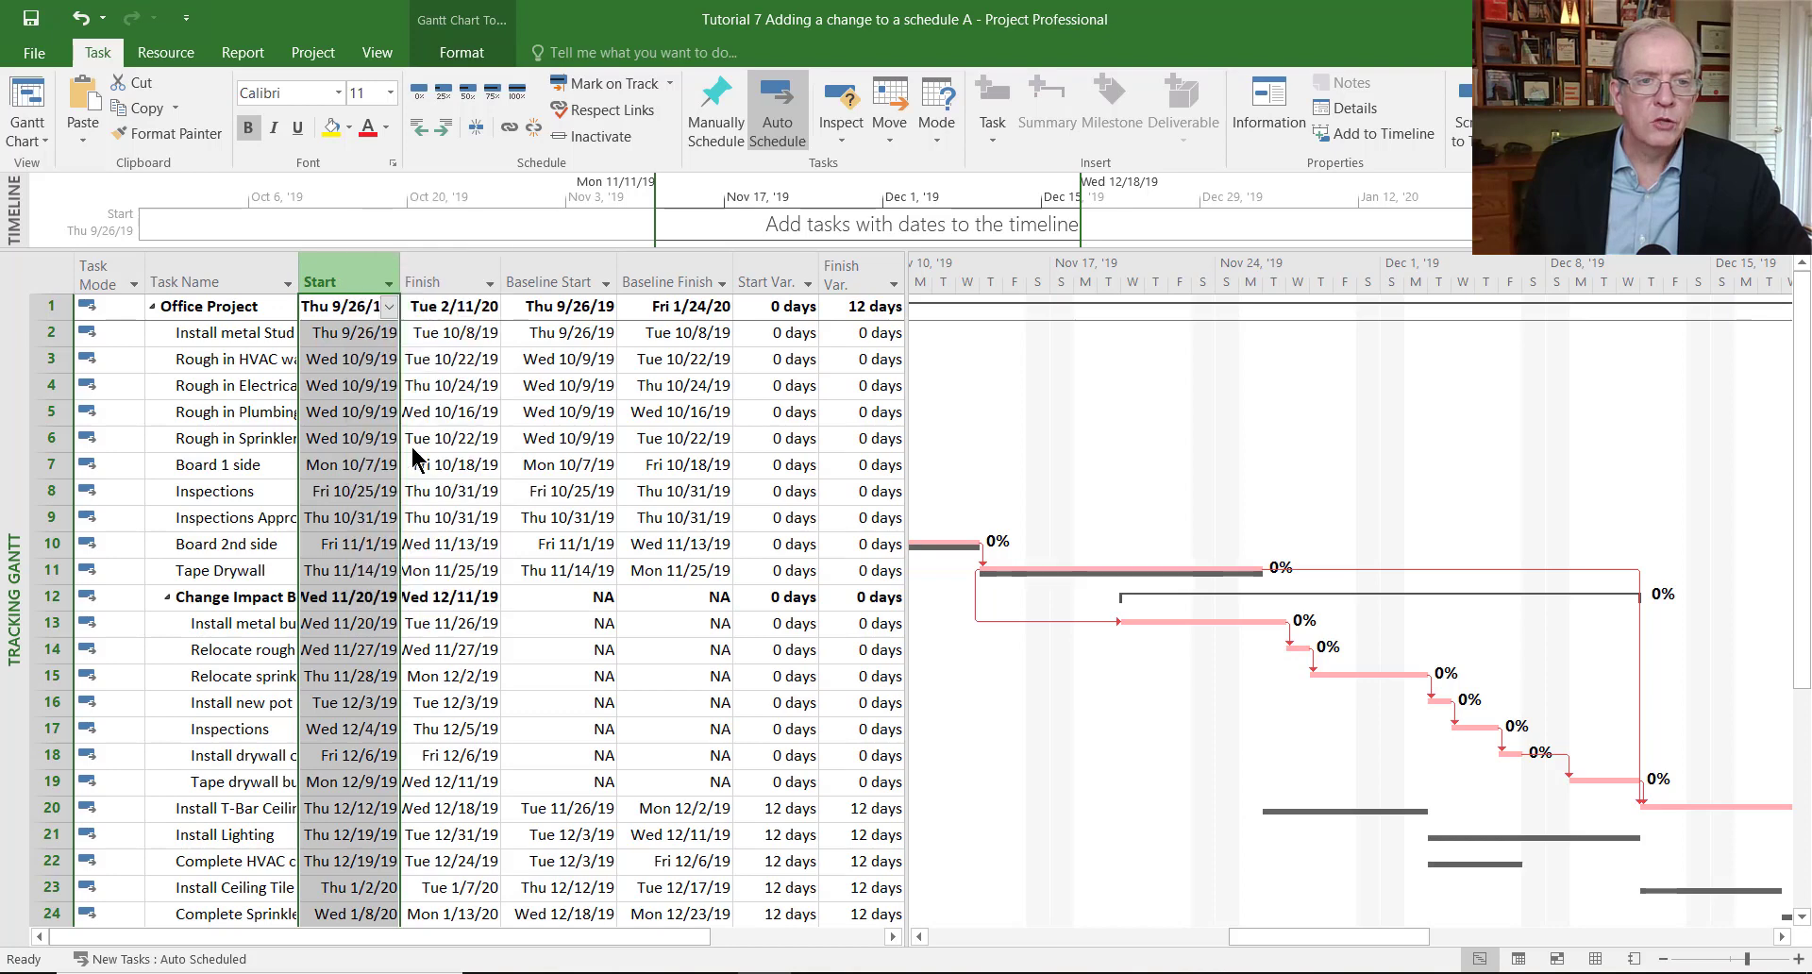
pyautogui.write('date1')
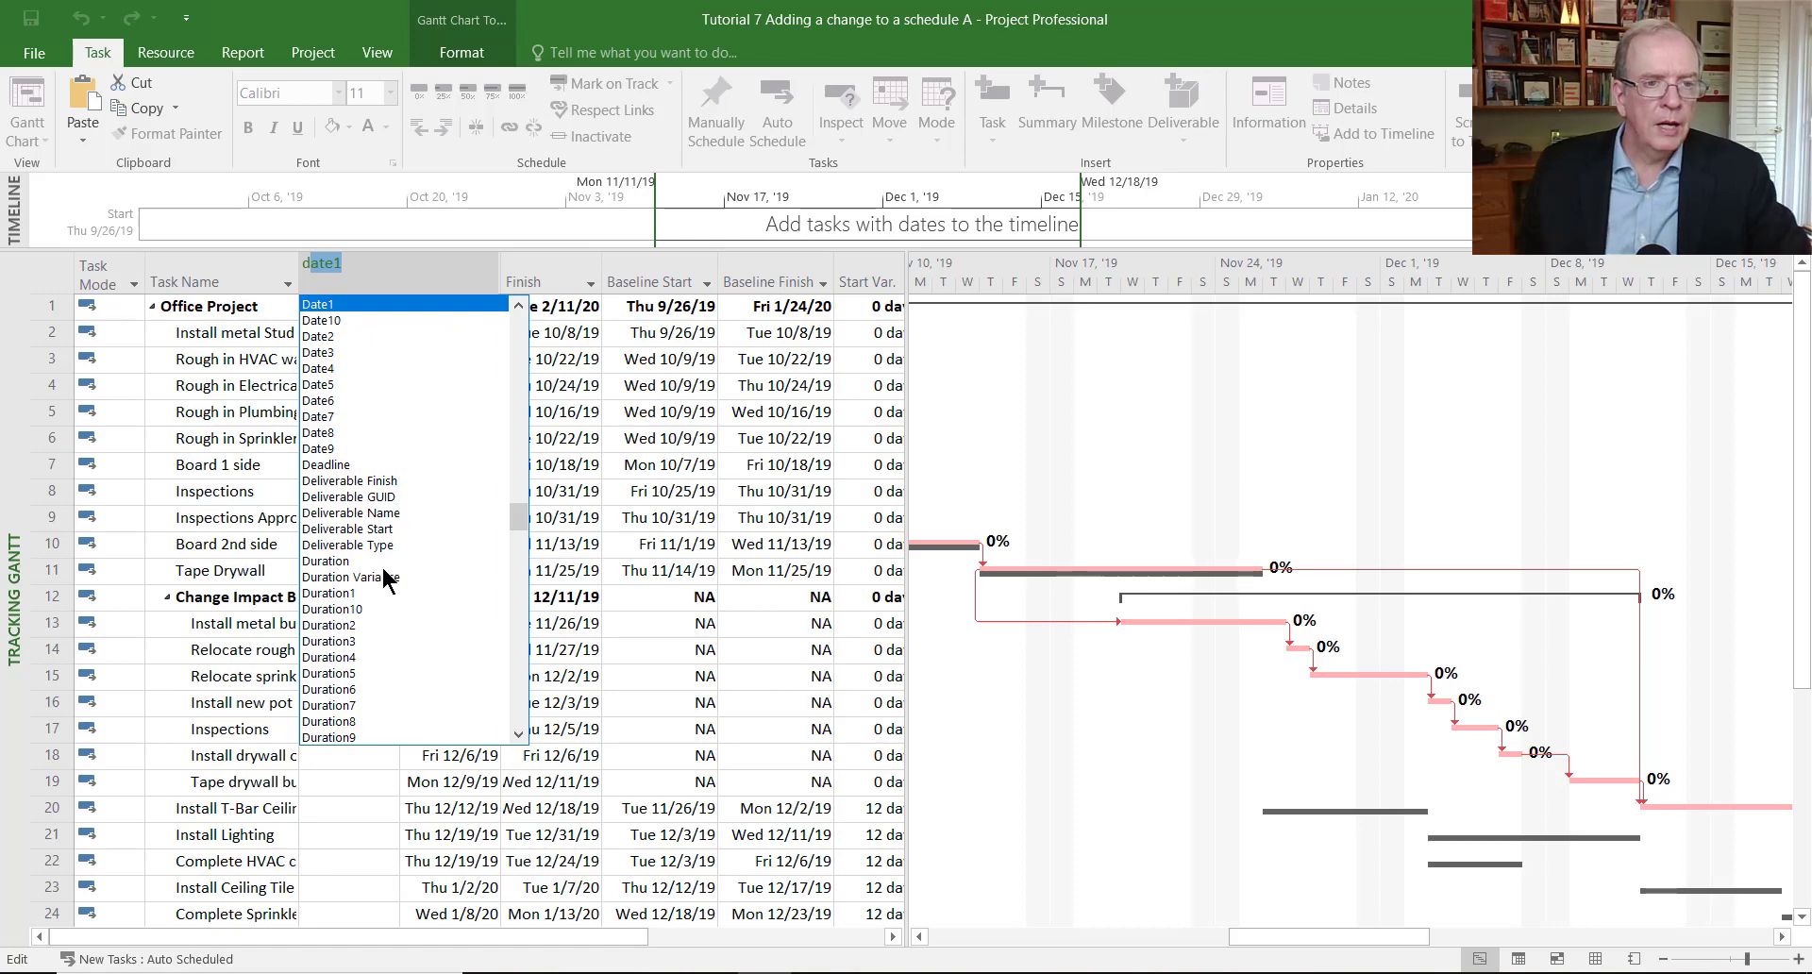
pyautogui.click(352, 562)
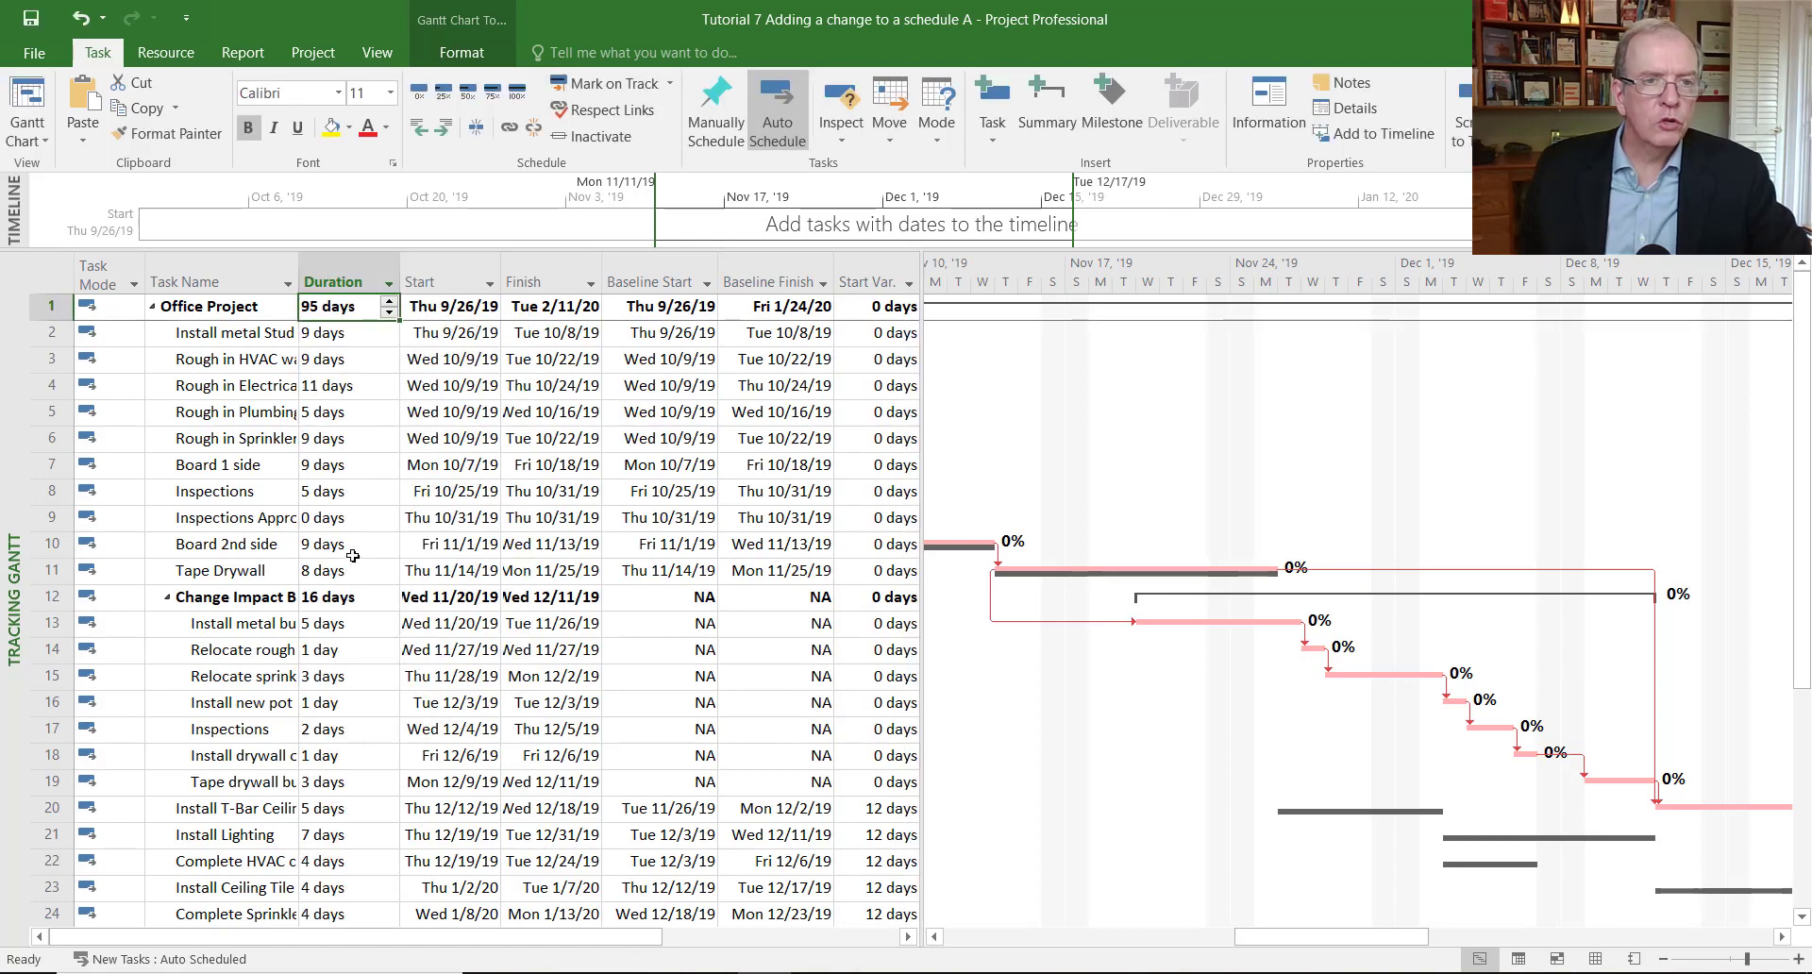
# Clear the Office Project task's duration and remove the Duration column from the Variance table.
pyautogui.click(333, 262)
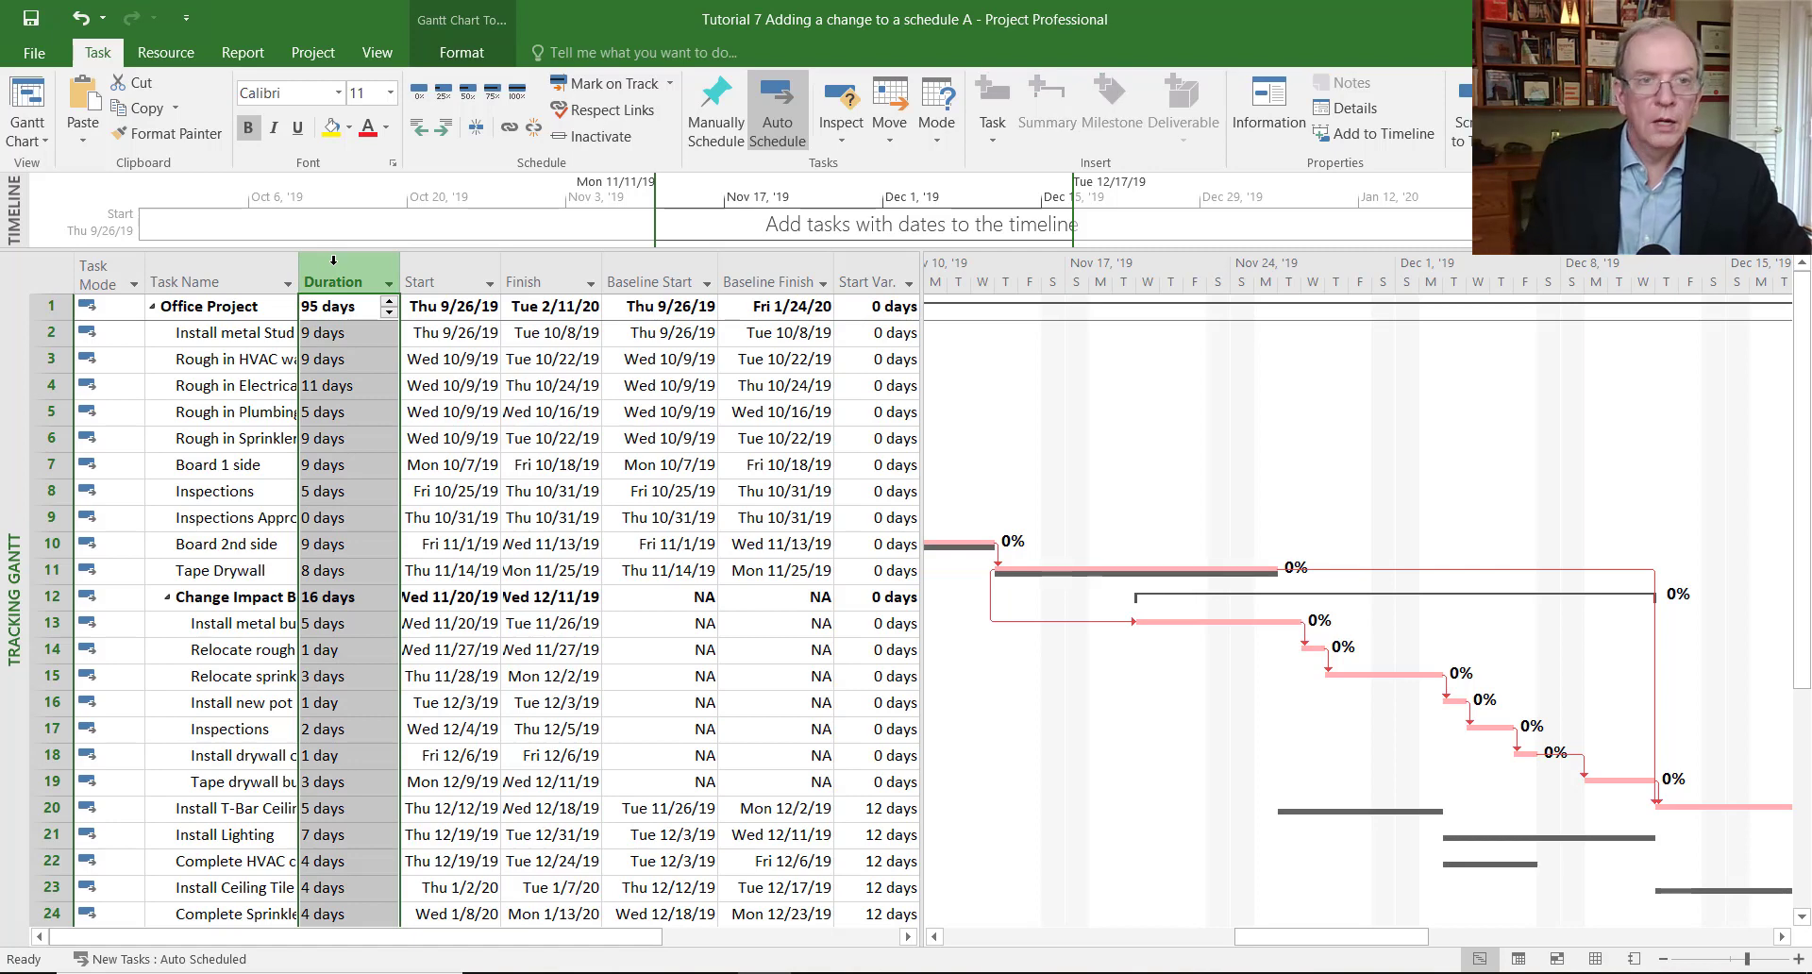
pyautogui.press('BackSpace')
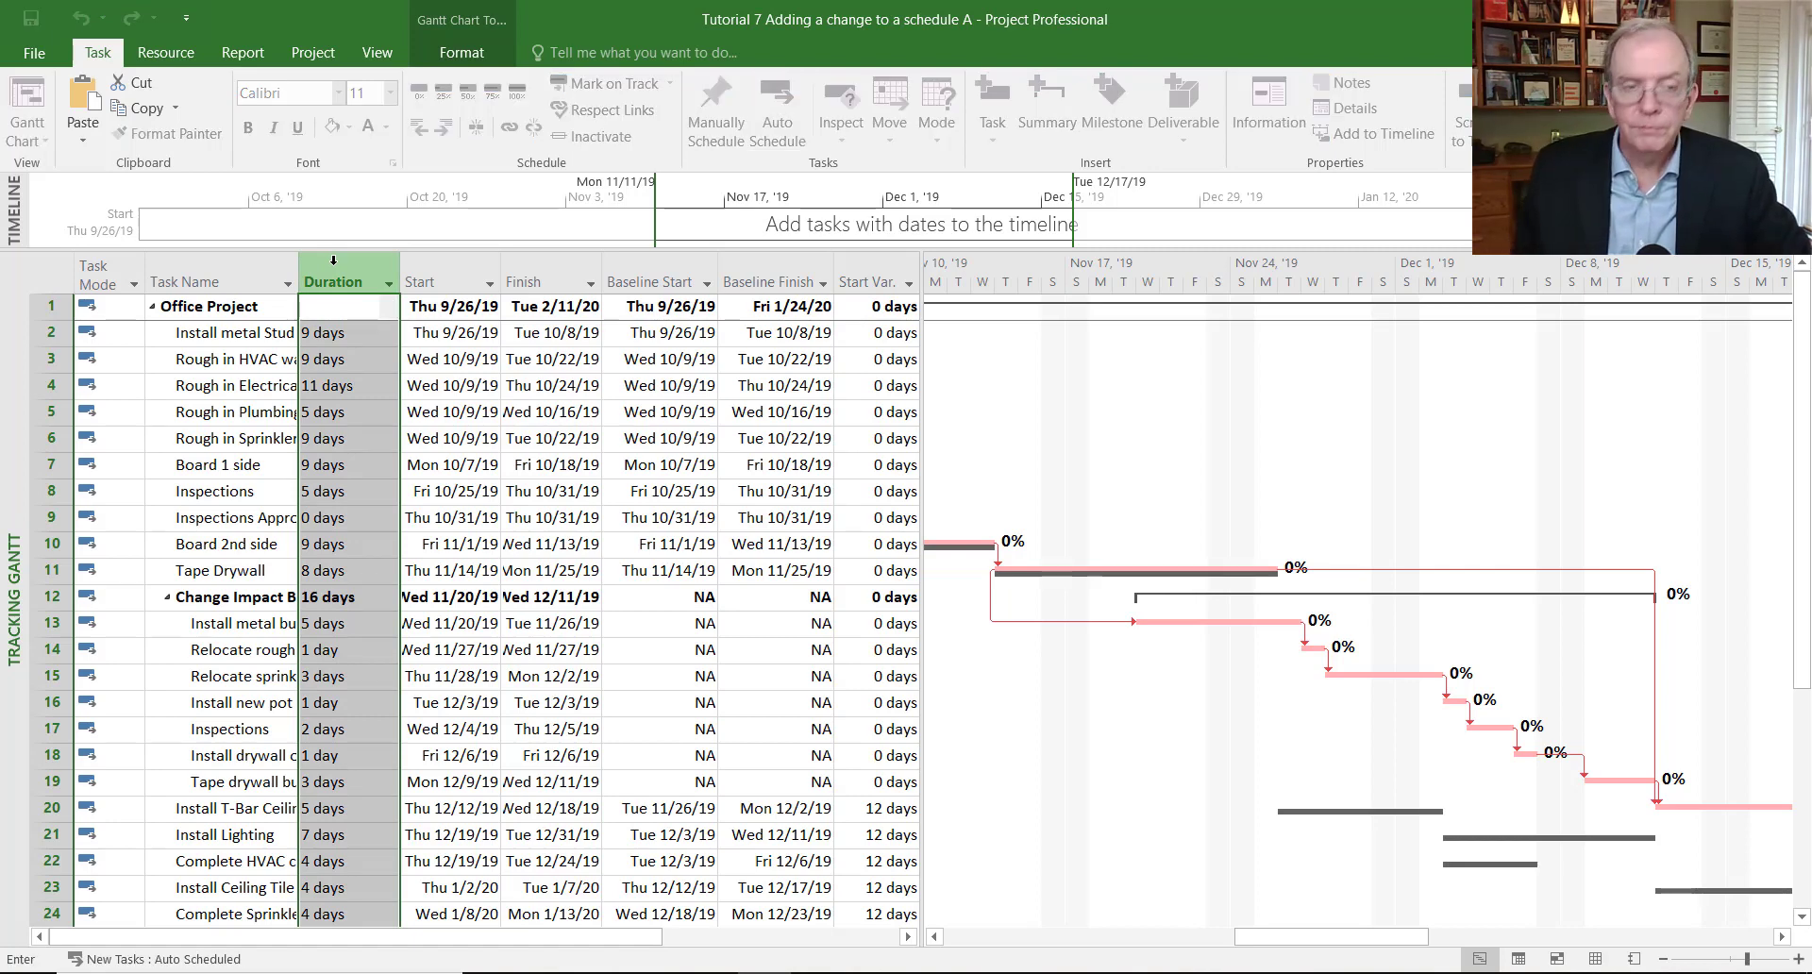
pyautogui.press('Return')
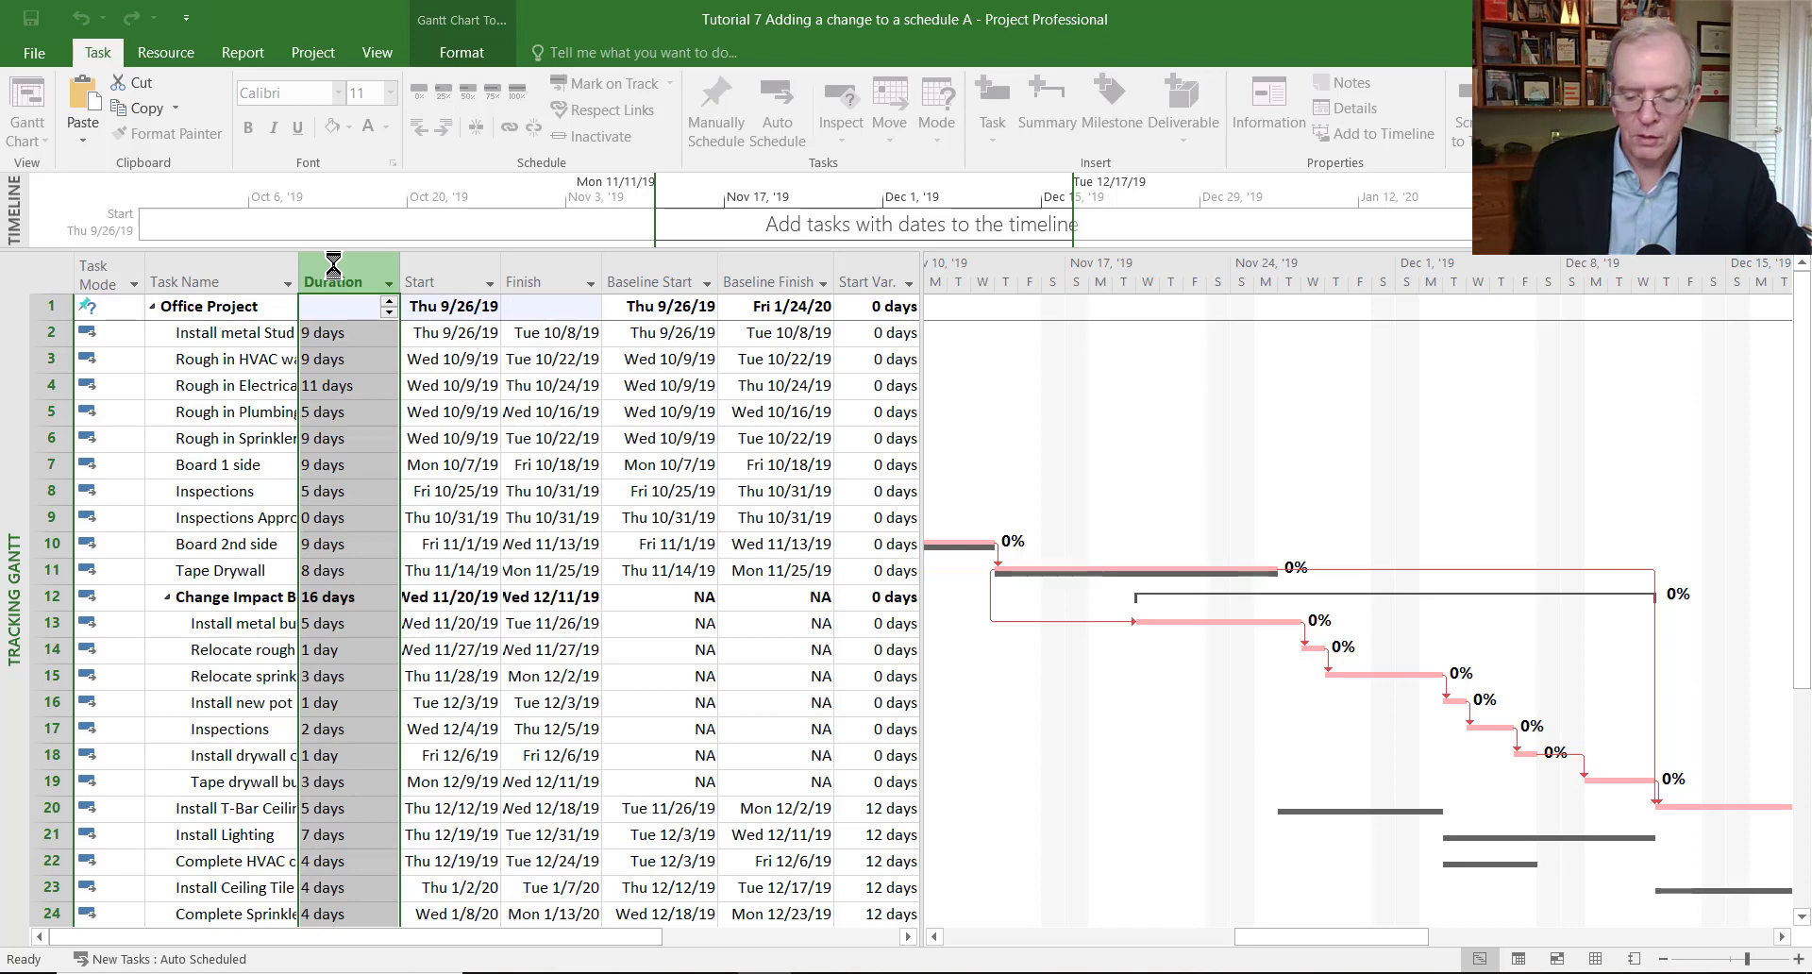
pyautogui.press('Delete')
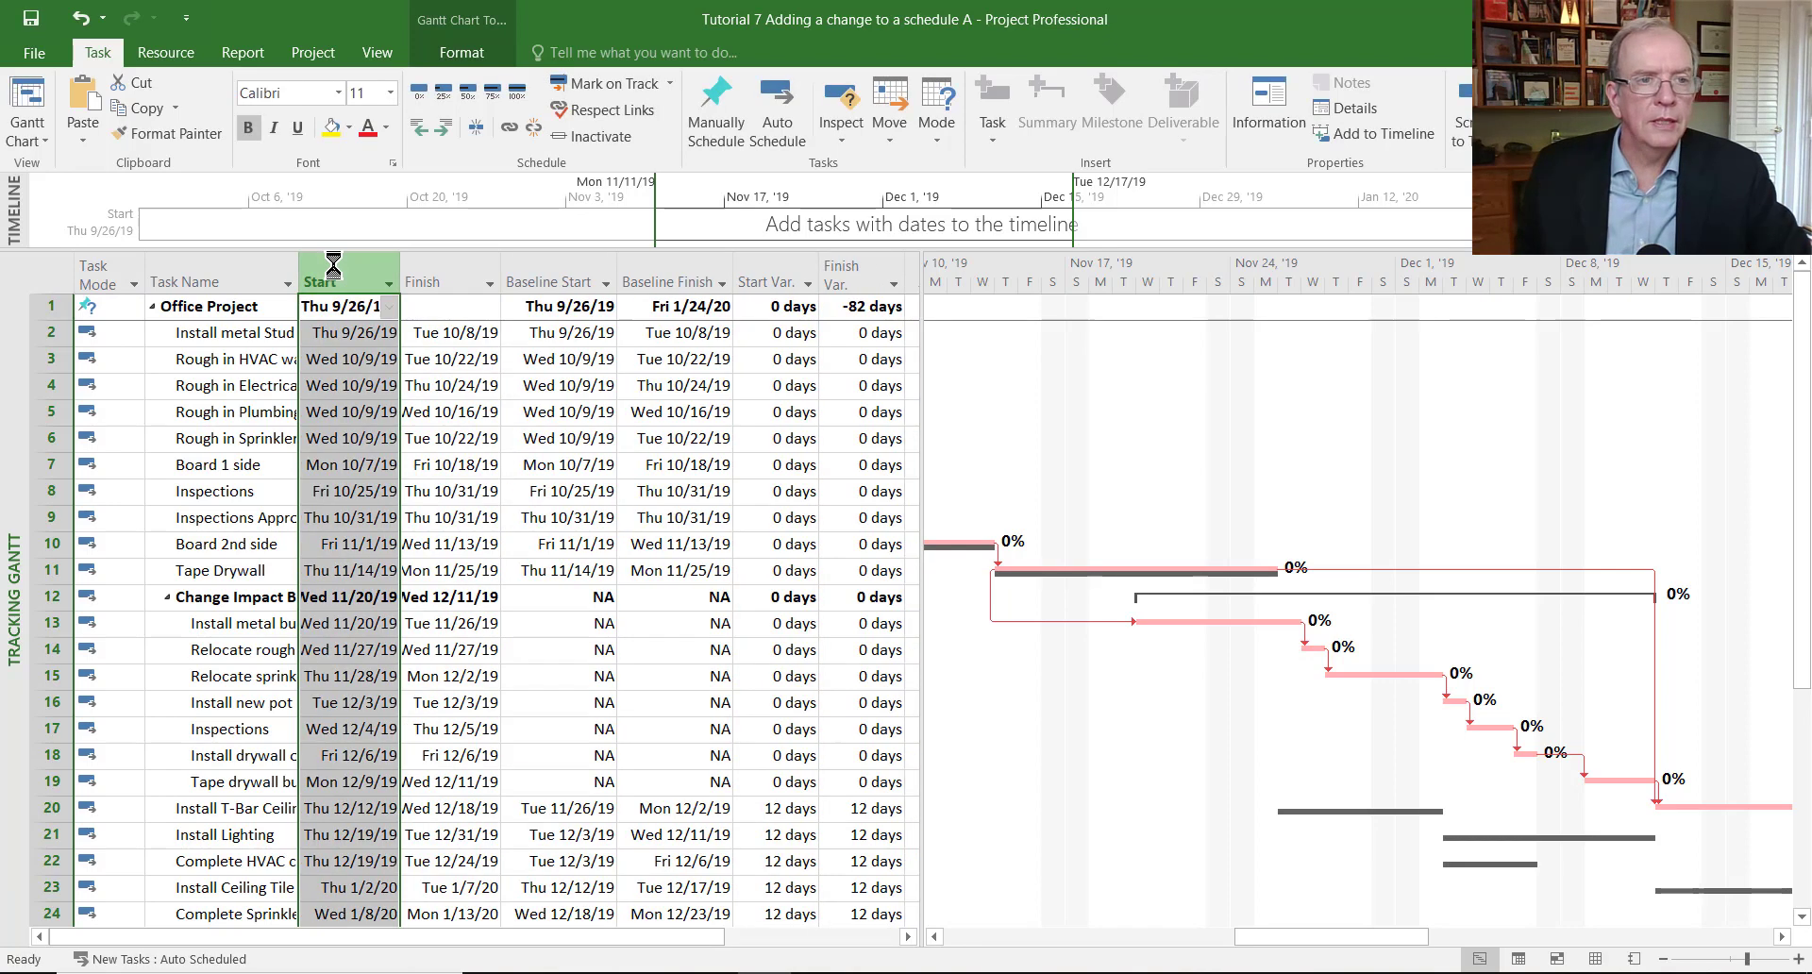
# Set the Office Project summary task's mode to Auto Scheduled.
pyautogui.click(108, 306)
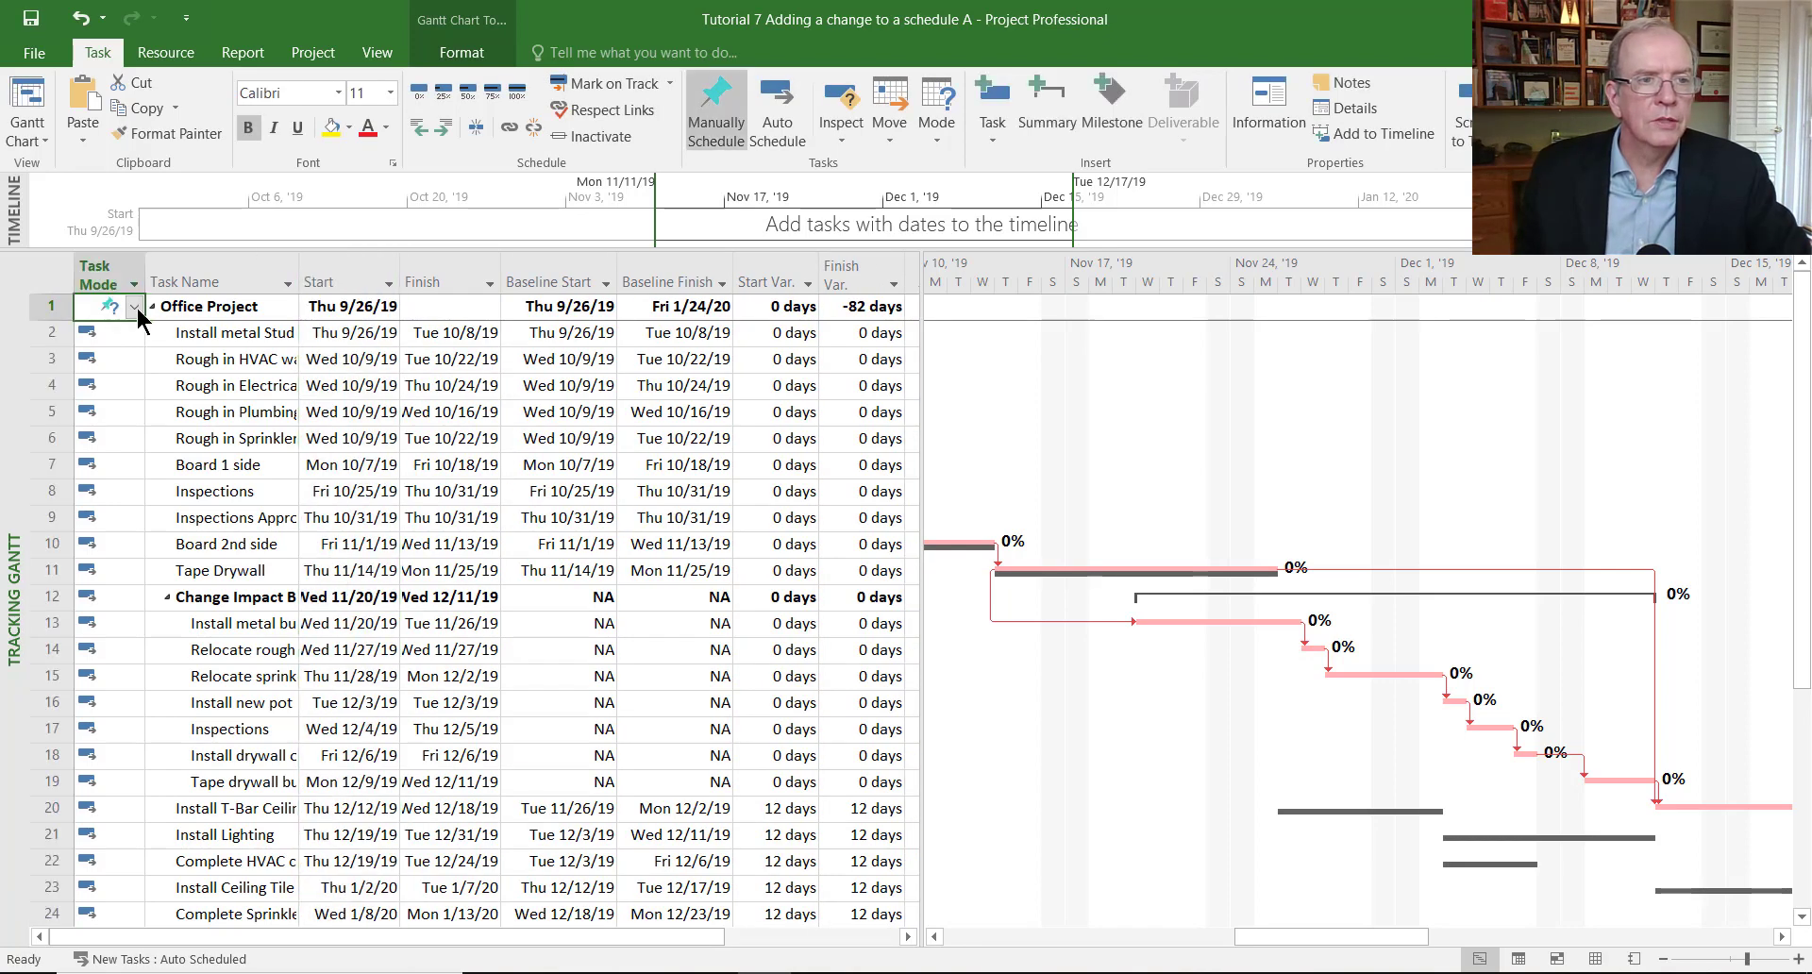
pyautogui.click(134, 306)
pyautogui.click(123, 347)
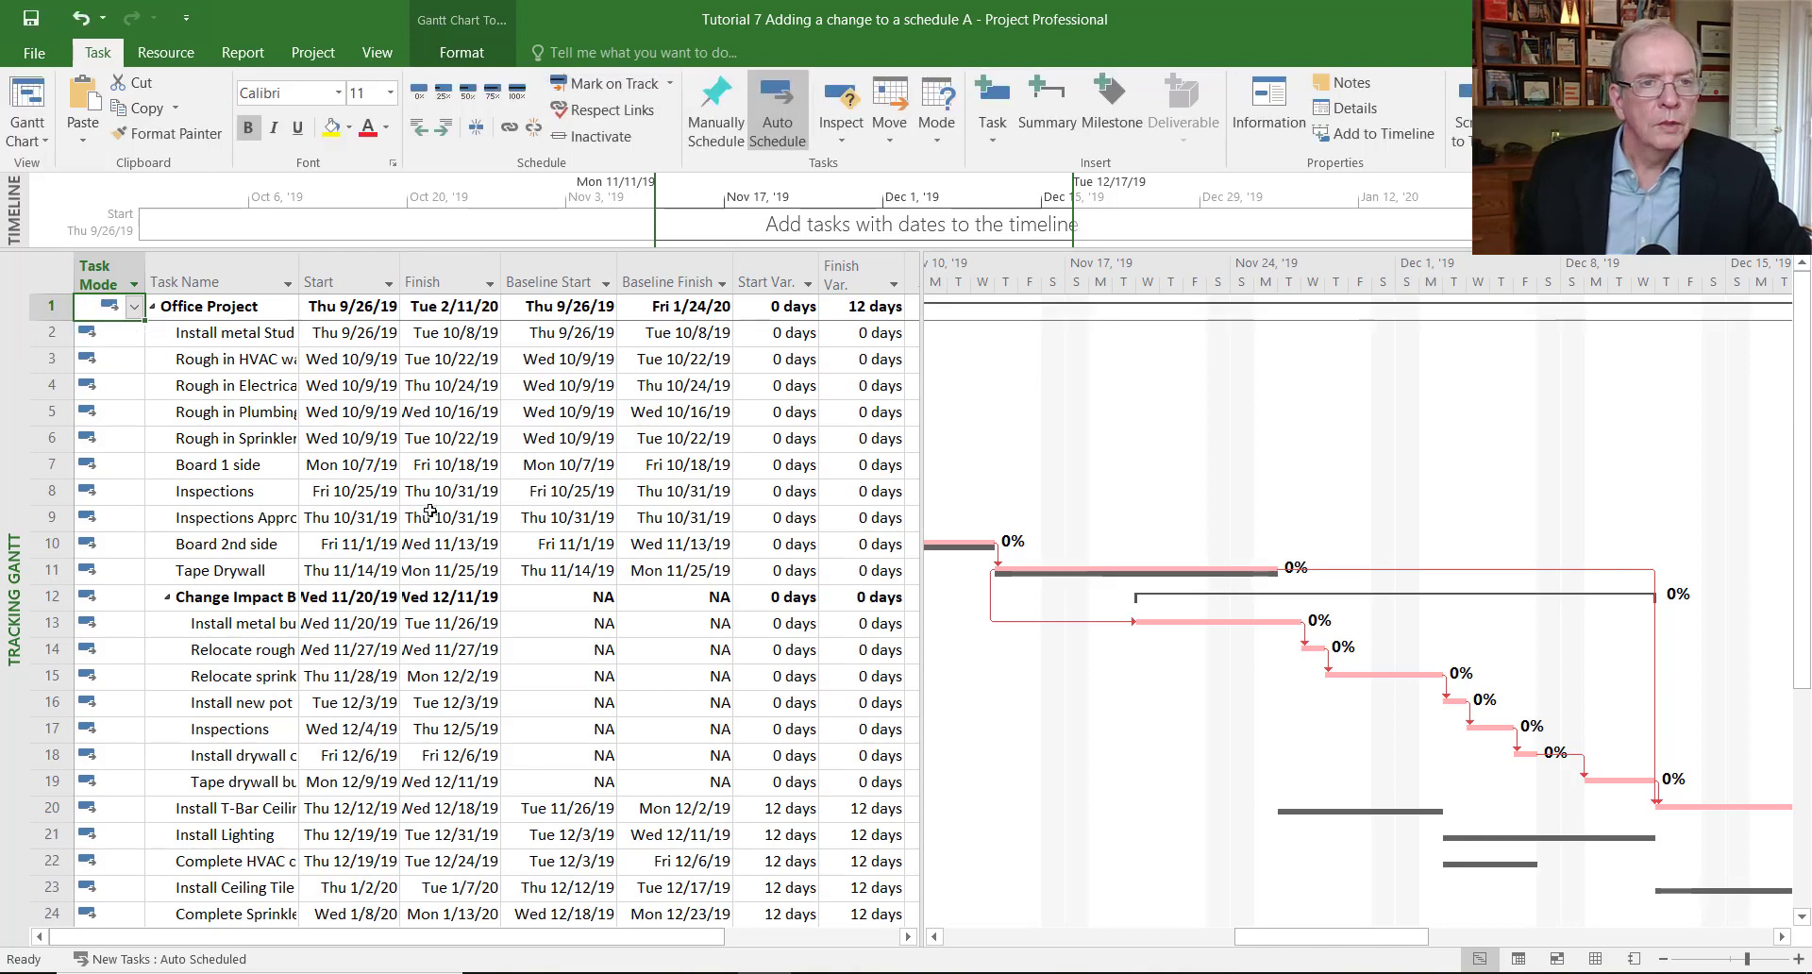
# Insert the Duration field as a new column in front of the Start column.
pyautogui.click(335, 265)
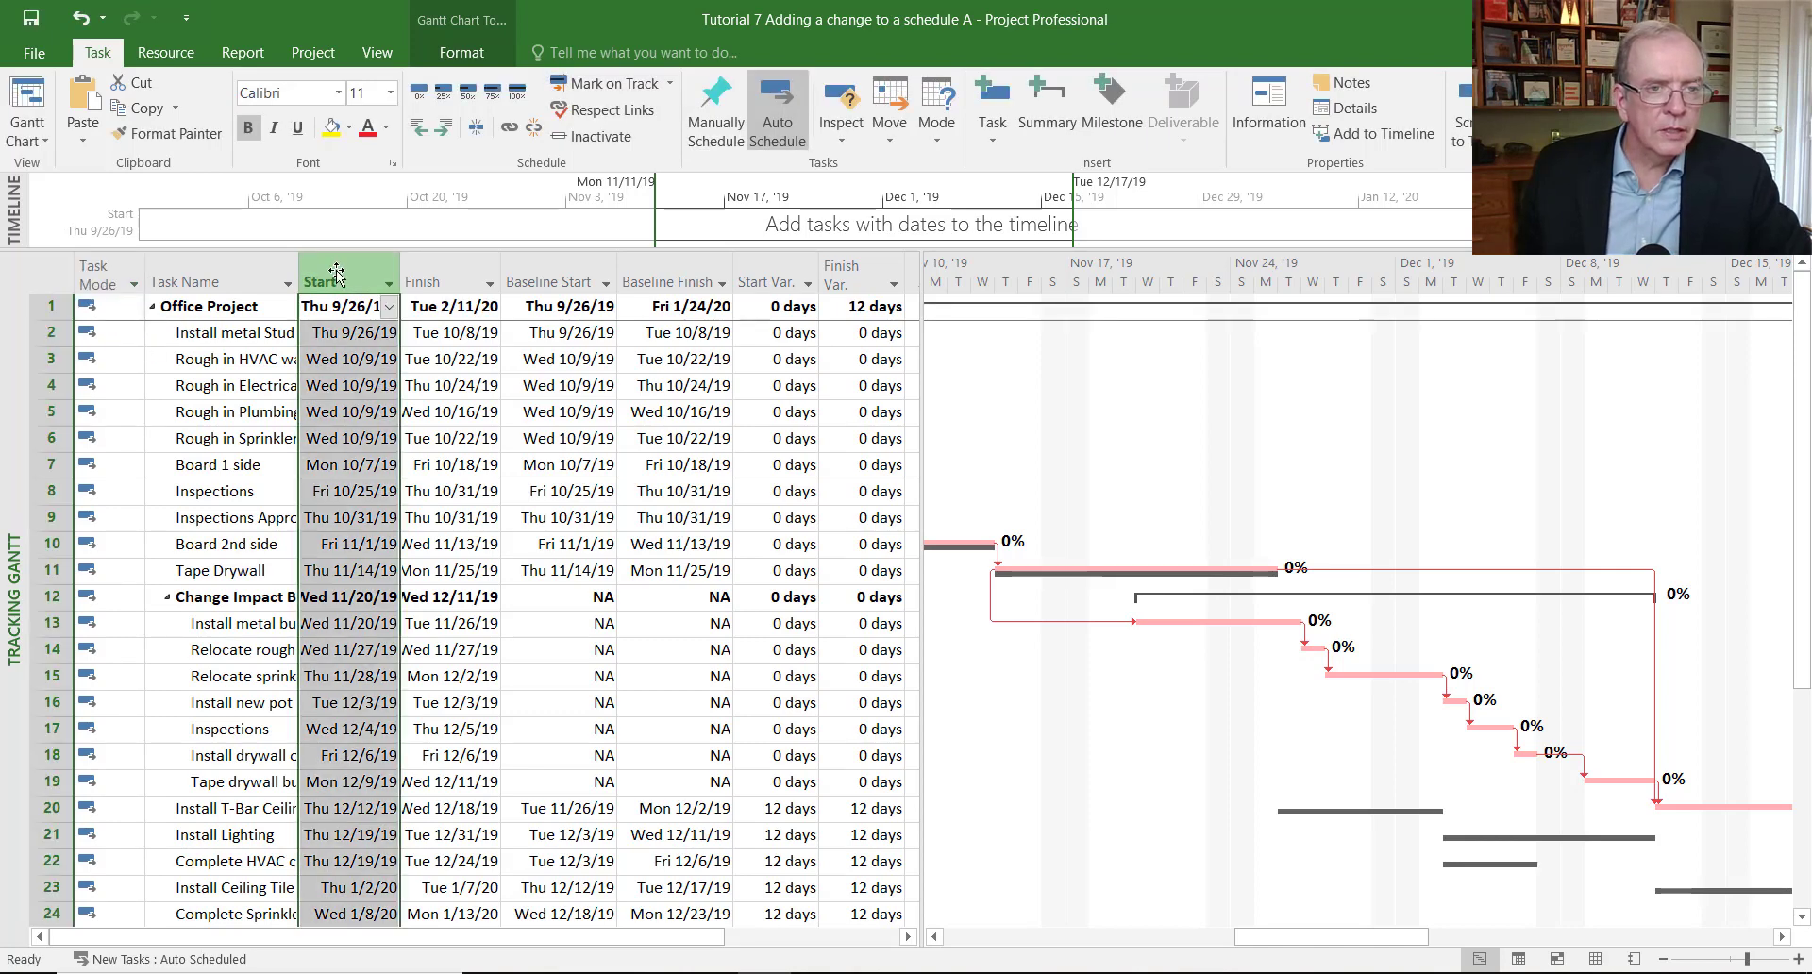
pyautogui.rightClick(340, 278)
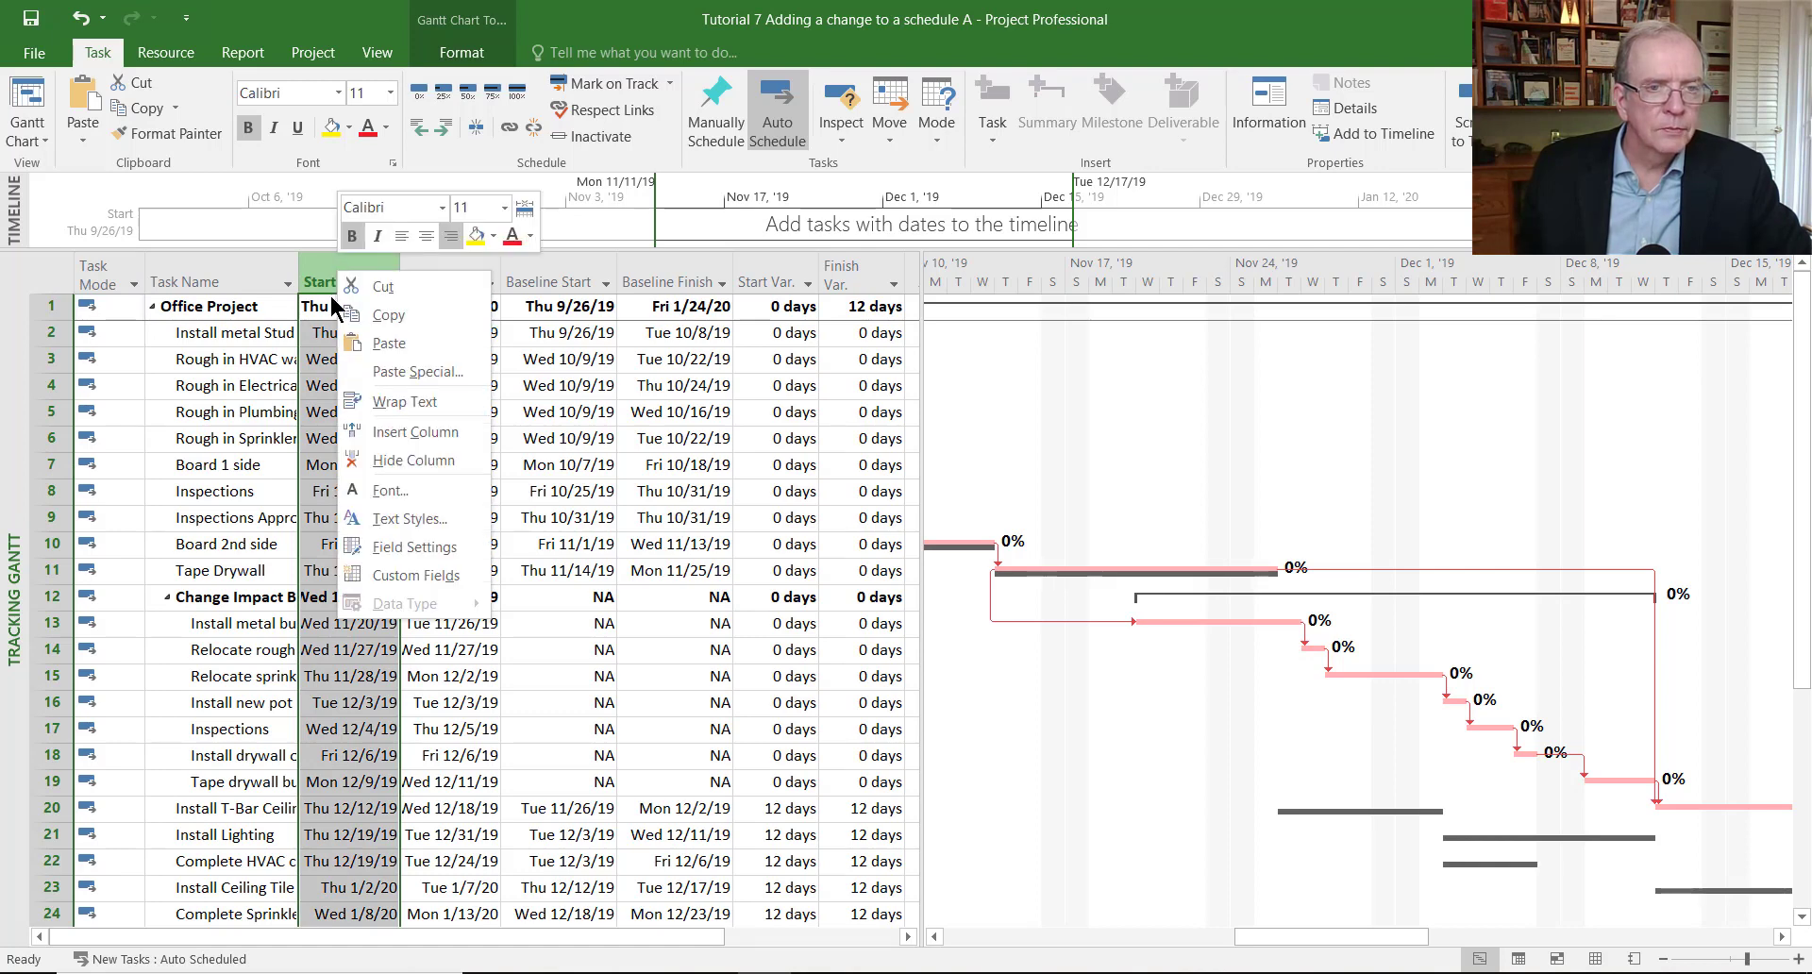
pyautogui.click(380, 432)
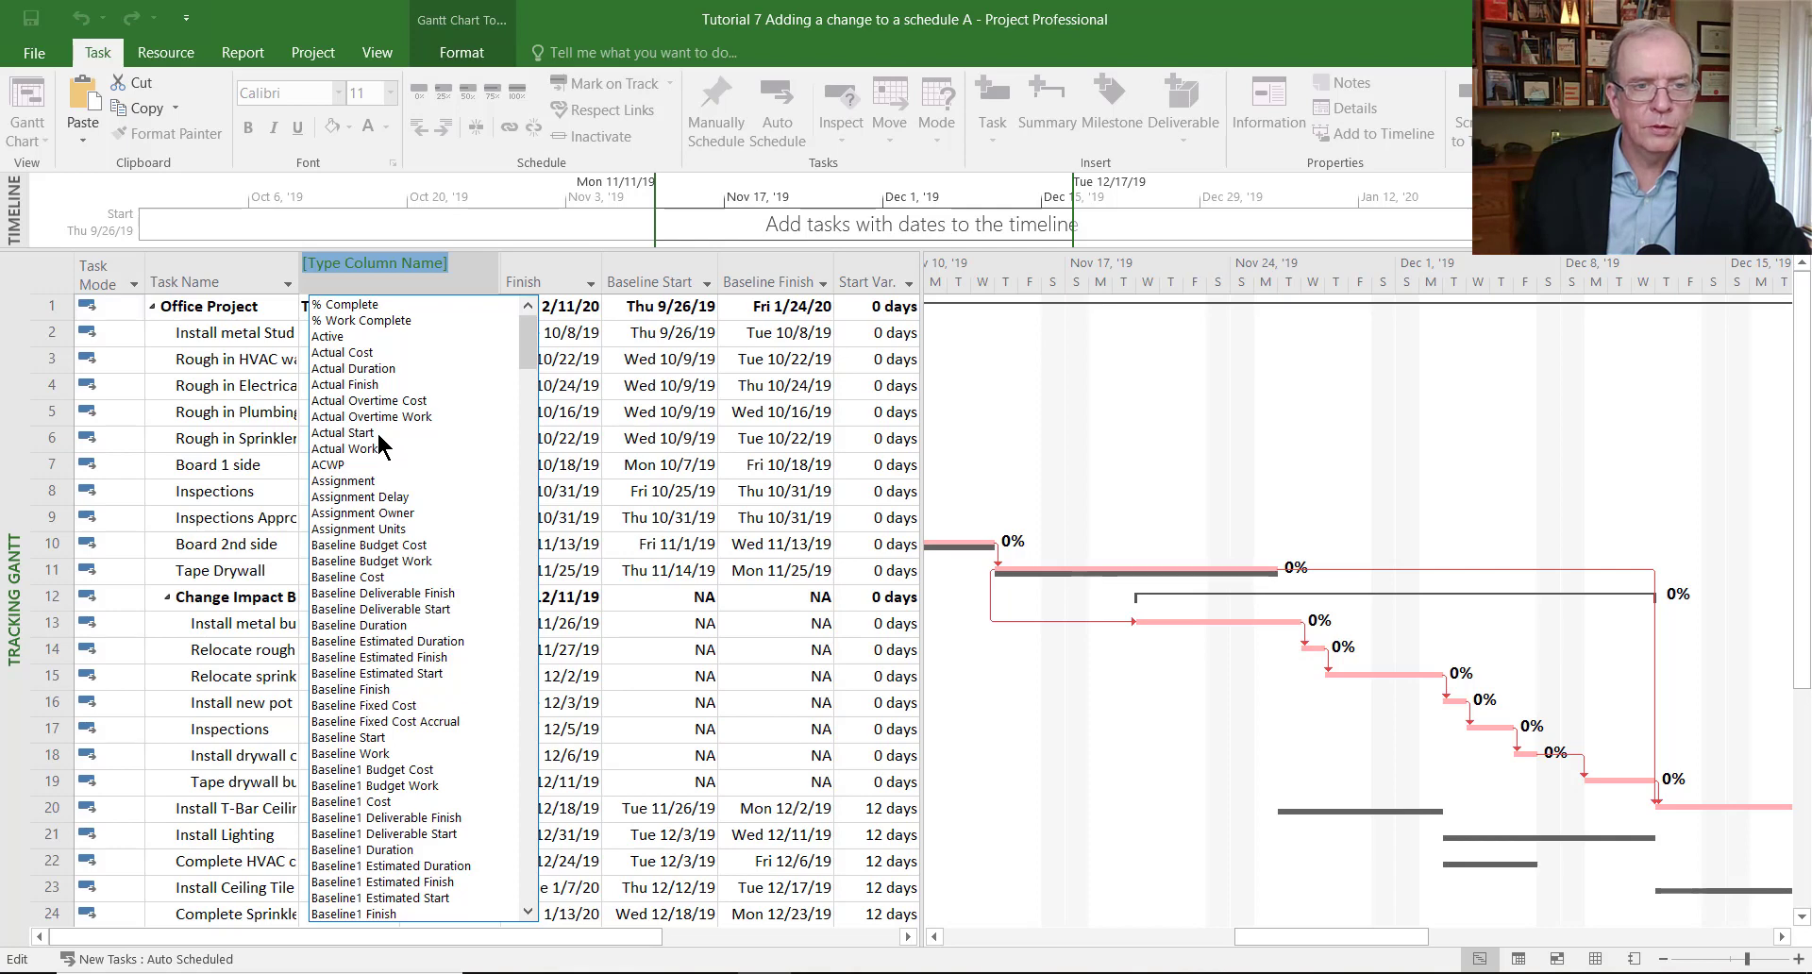
pyautogui.write('date1')
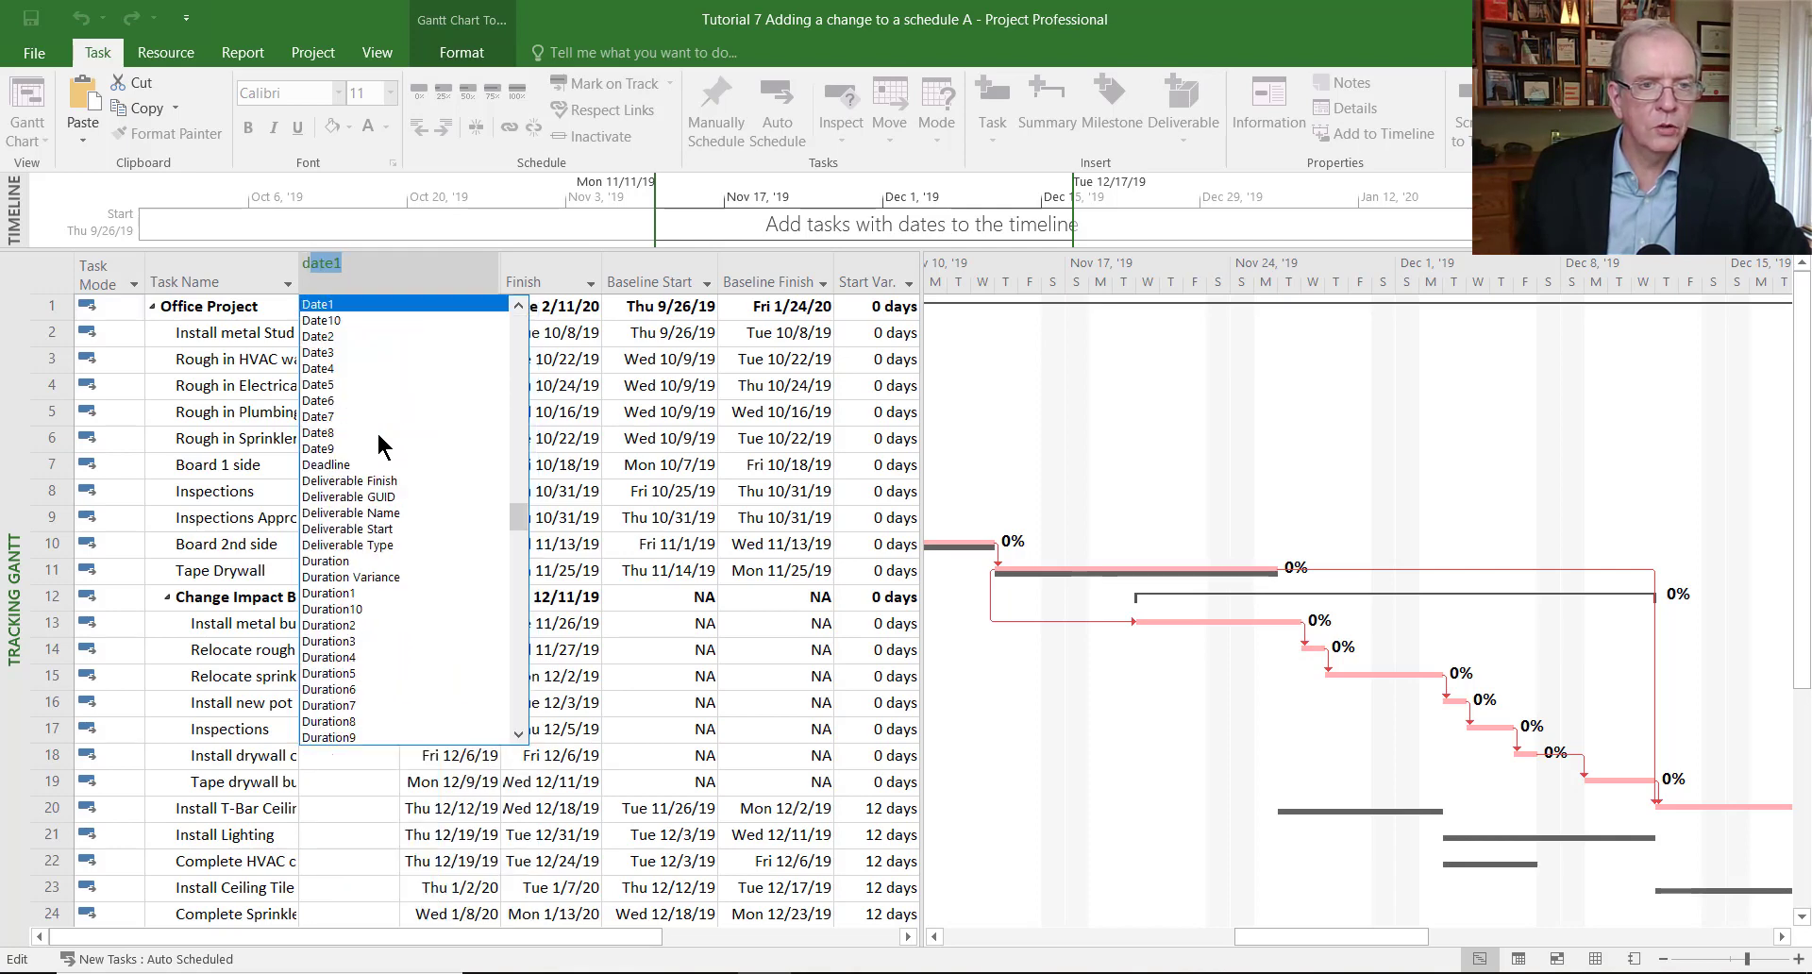
pyautogui.click(341, 559)
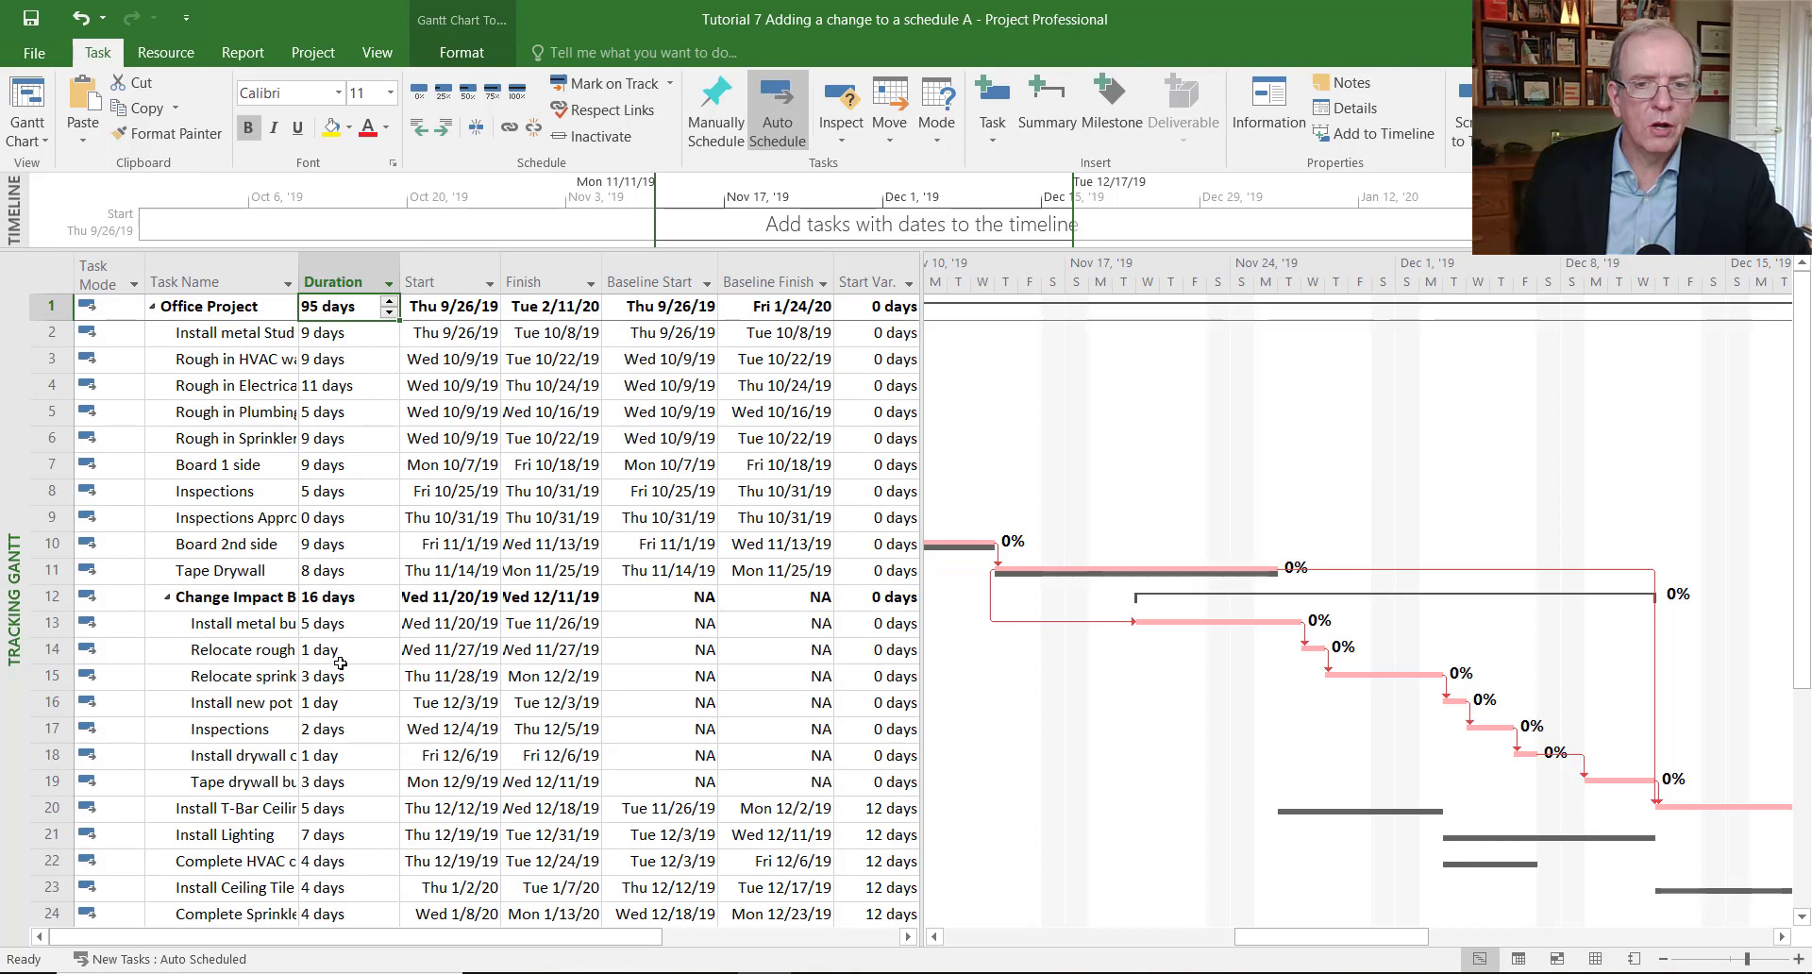
# Check the bulkhead change's duration and compare the current bar of Install T-Bar Ceiling with its baseline bar on the chart.
pyautogui.click(338, 600)
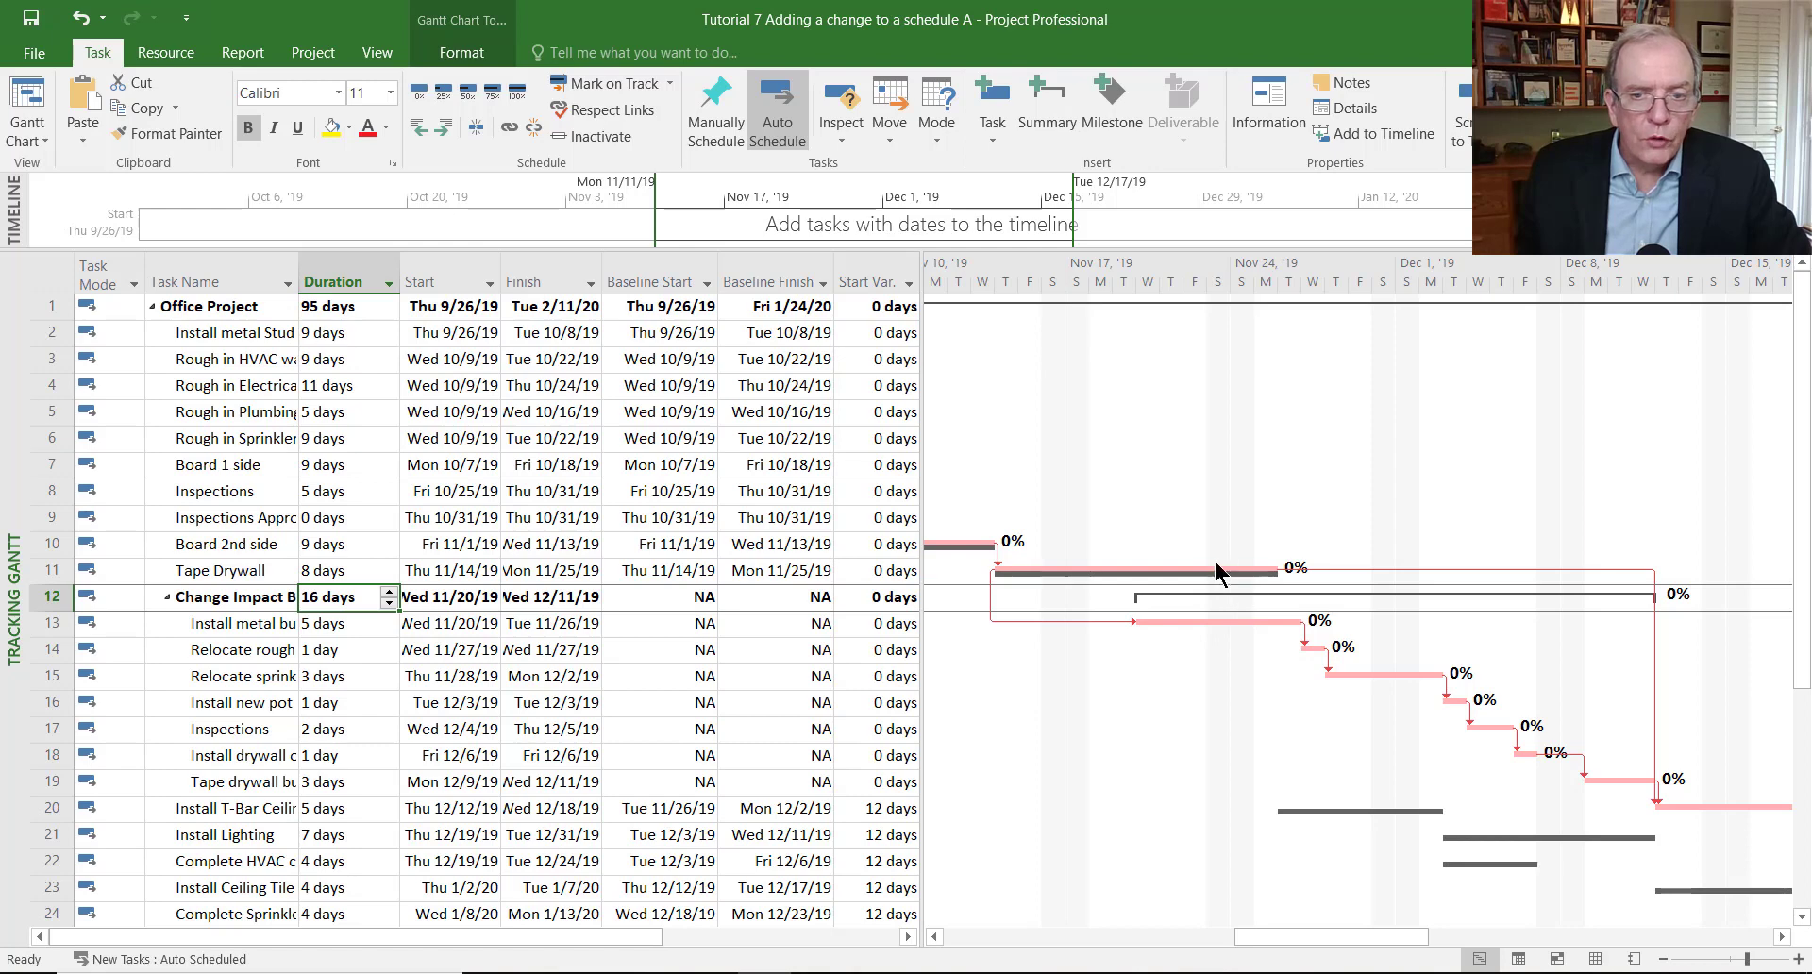
pyautogui.write('d')
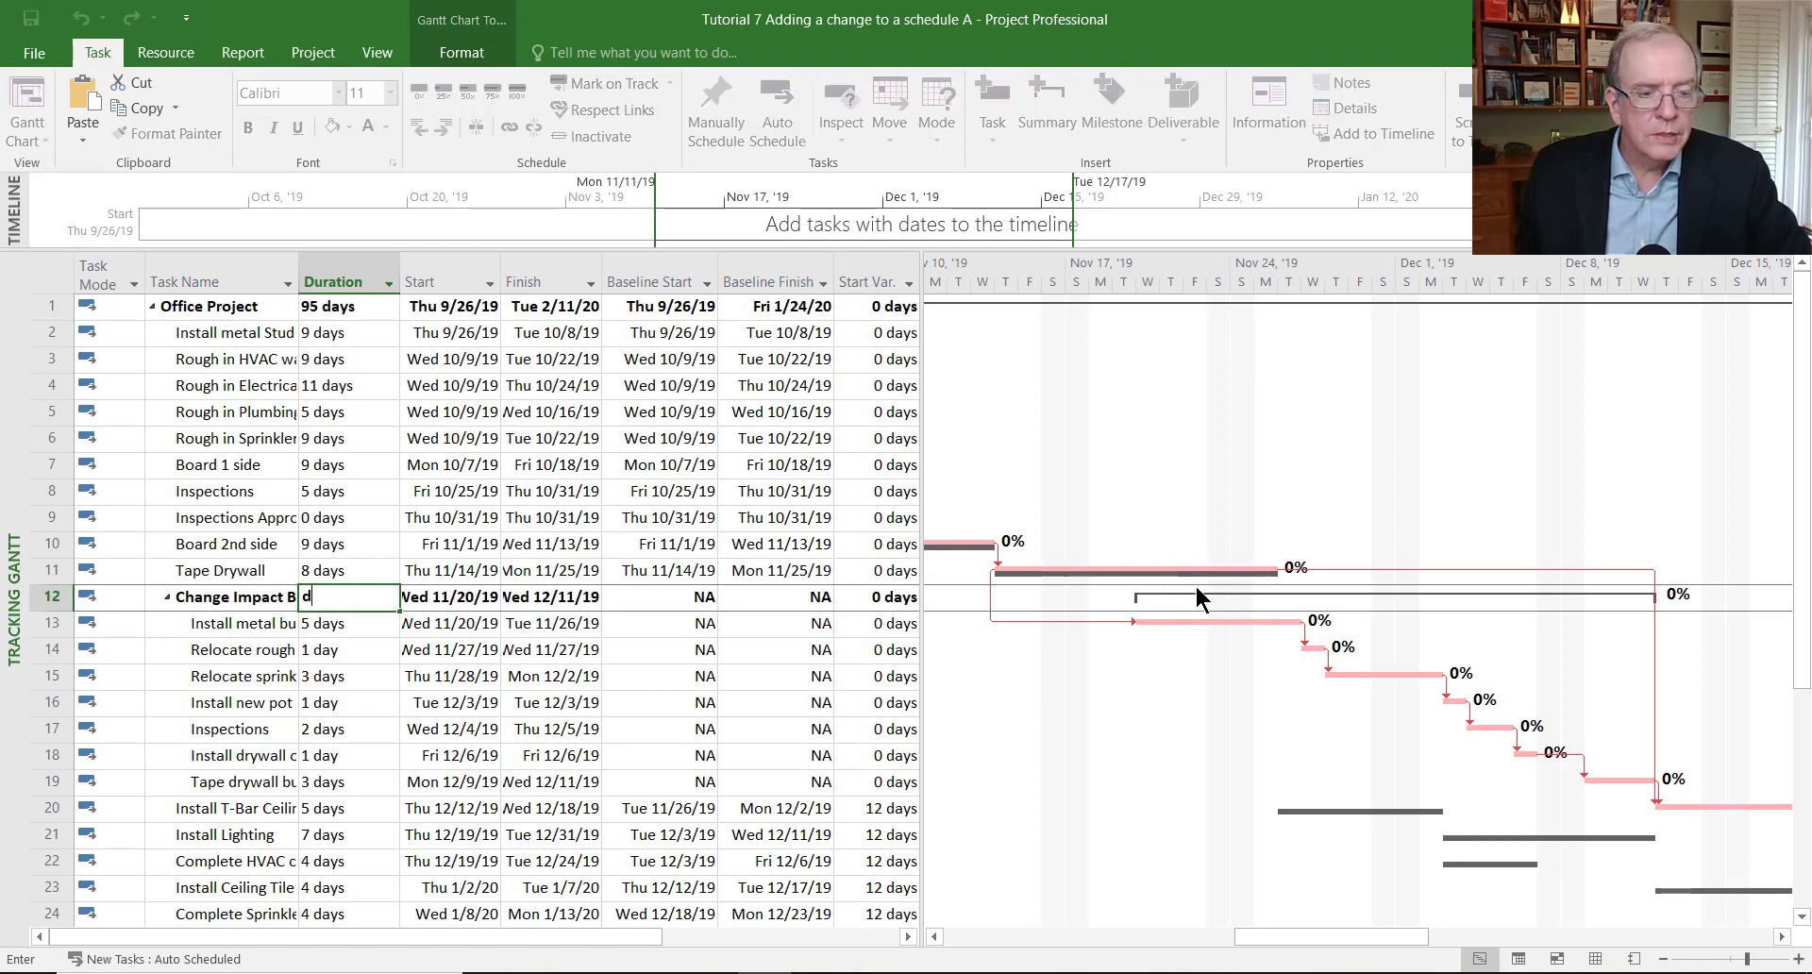
pyautogui.press('Escape')
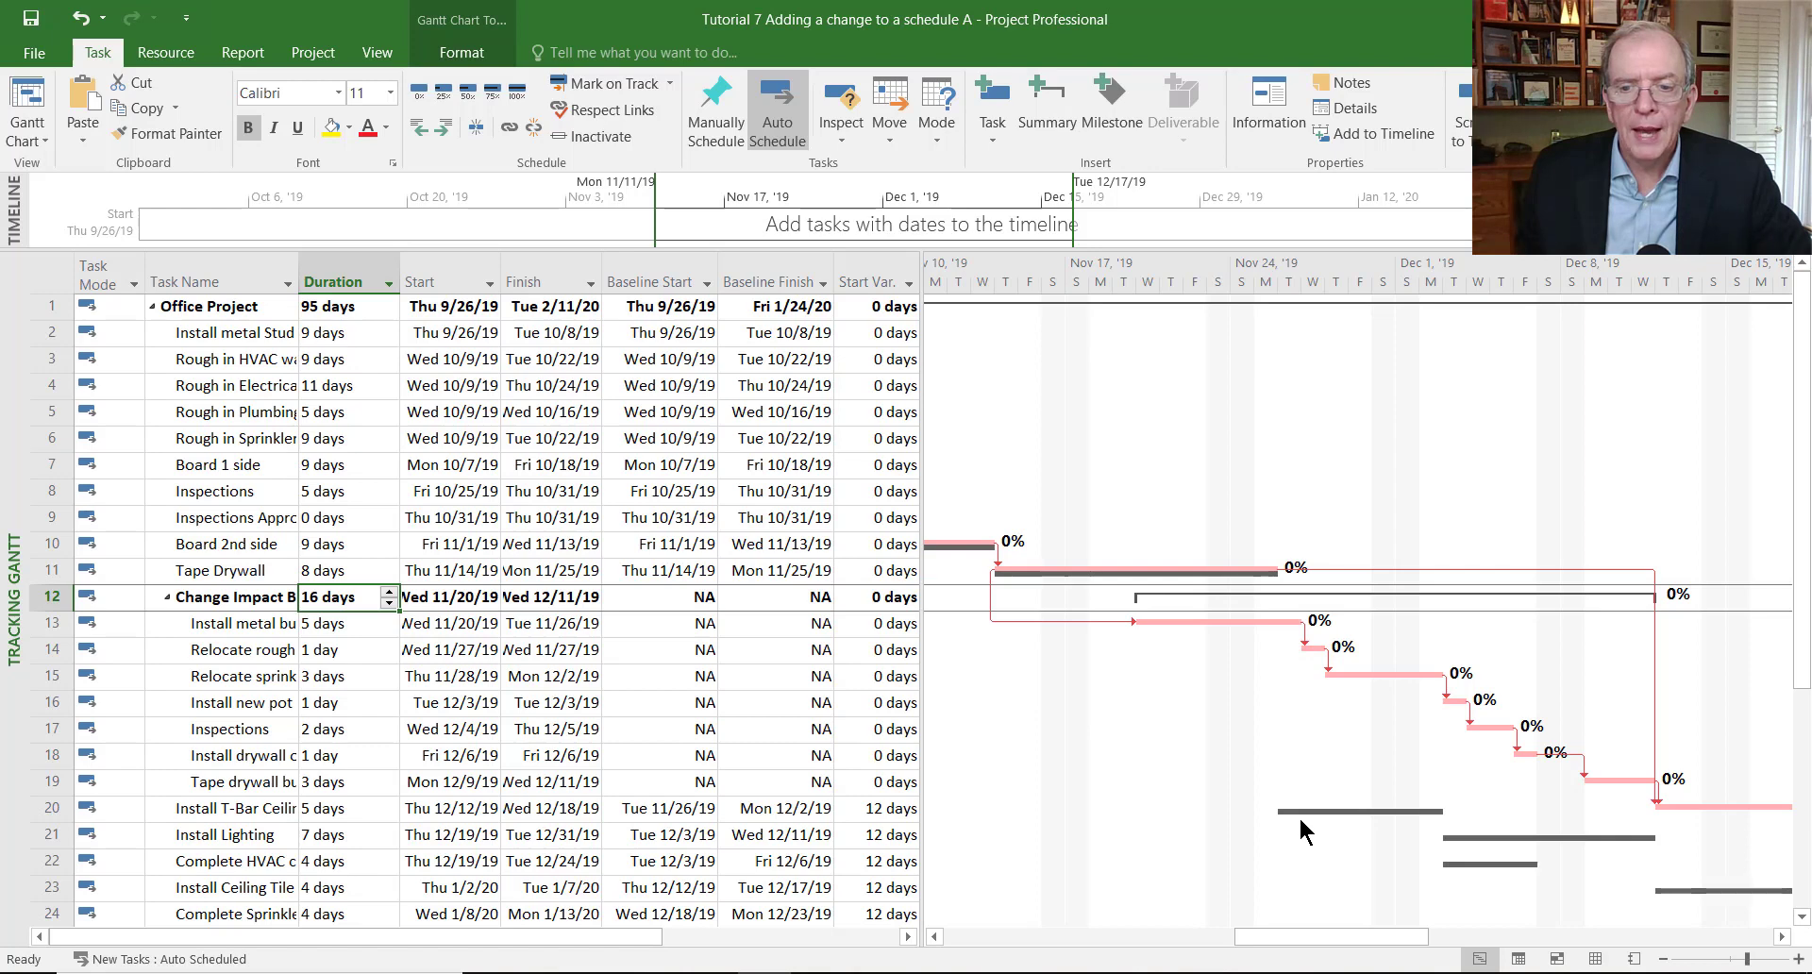
pyautogui.click(1782, 936)
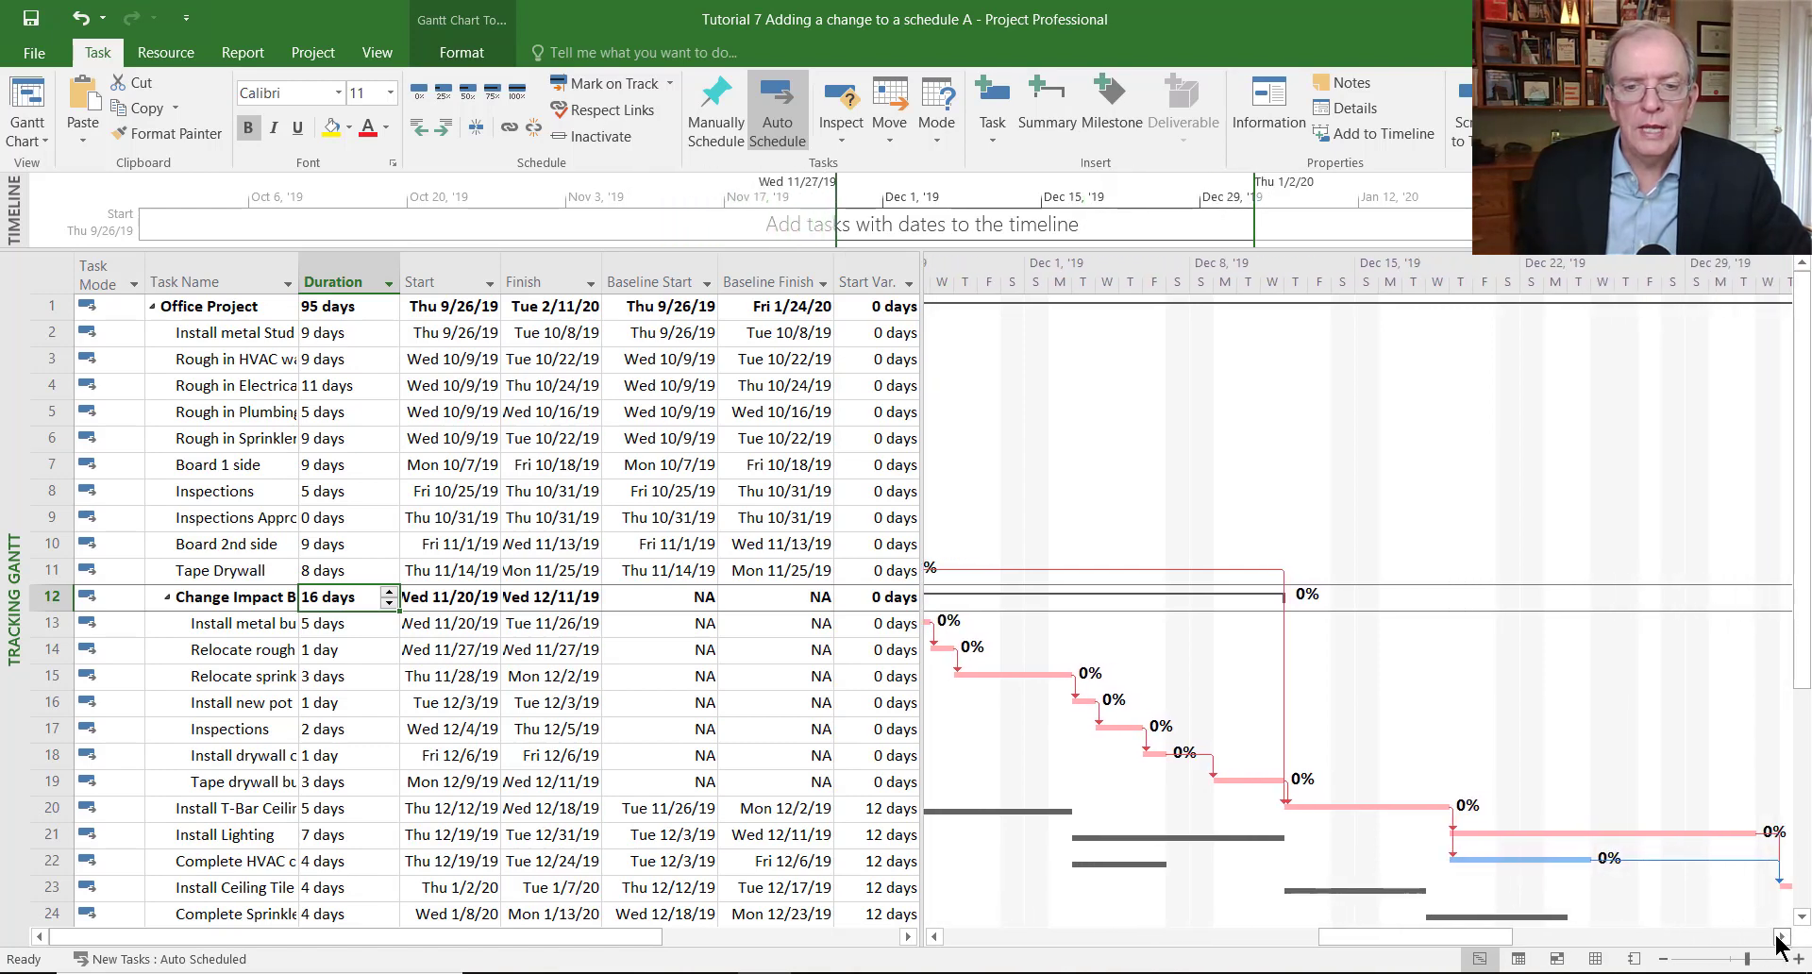
pyautogui.click(935, 936)
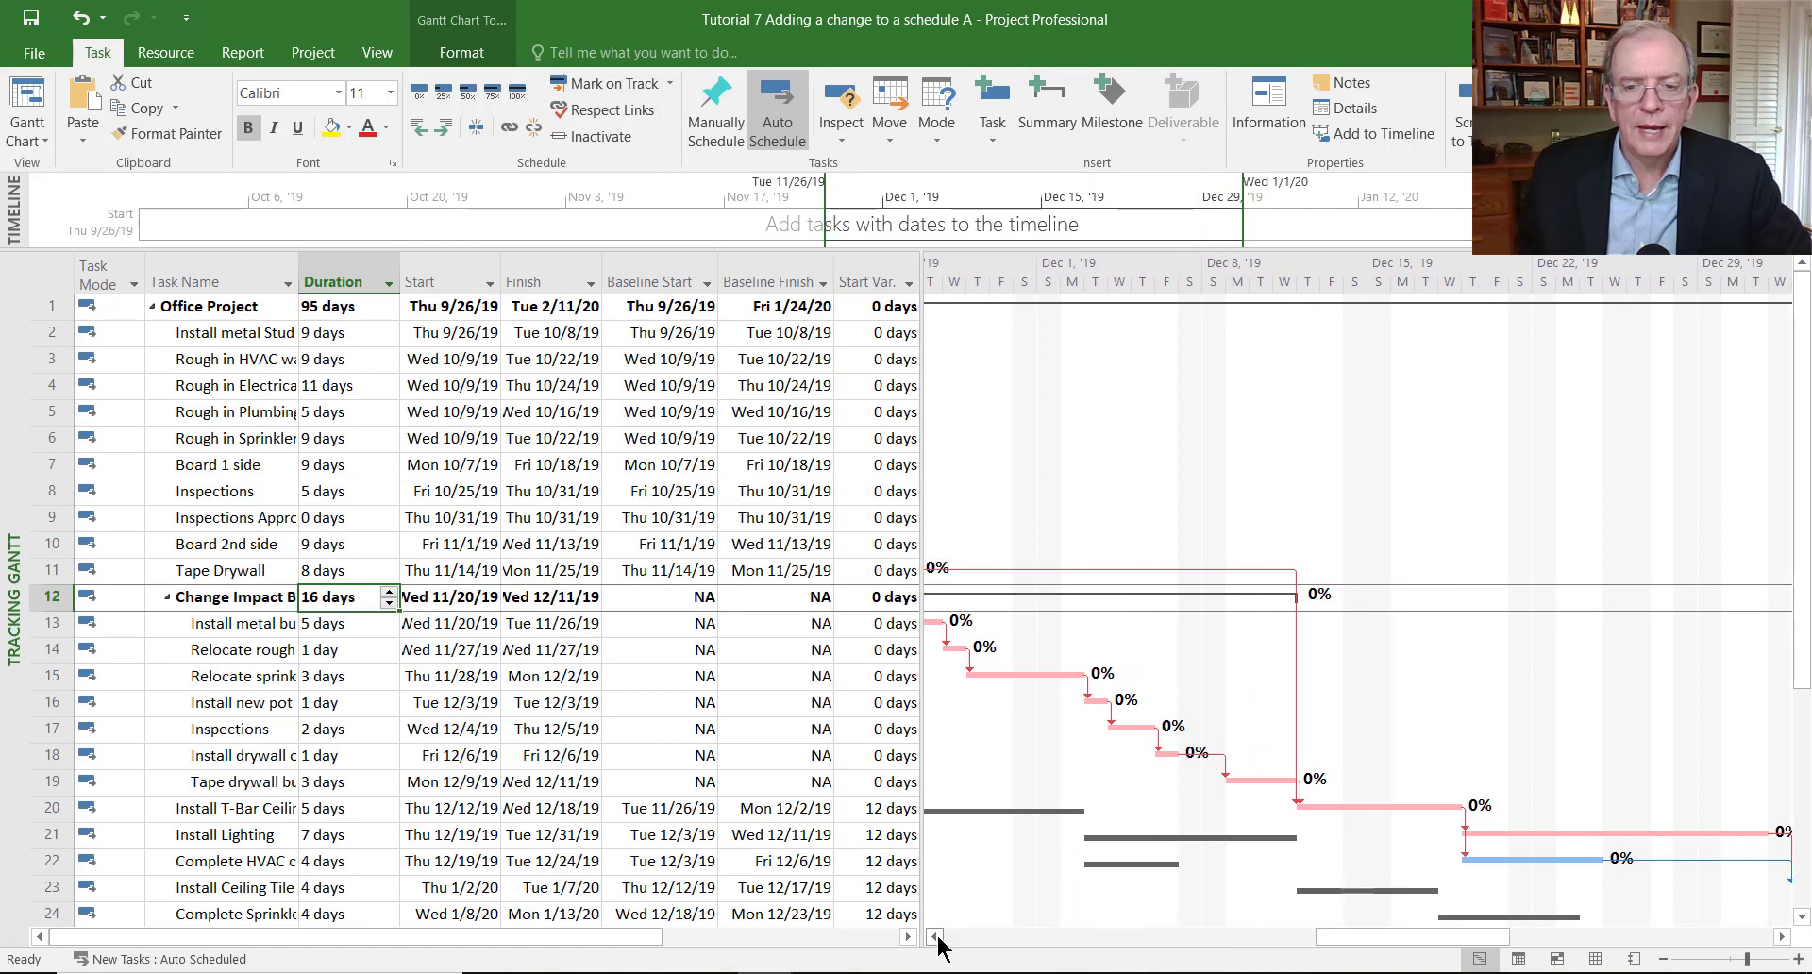
pyautogui.click(935, 936)
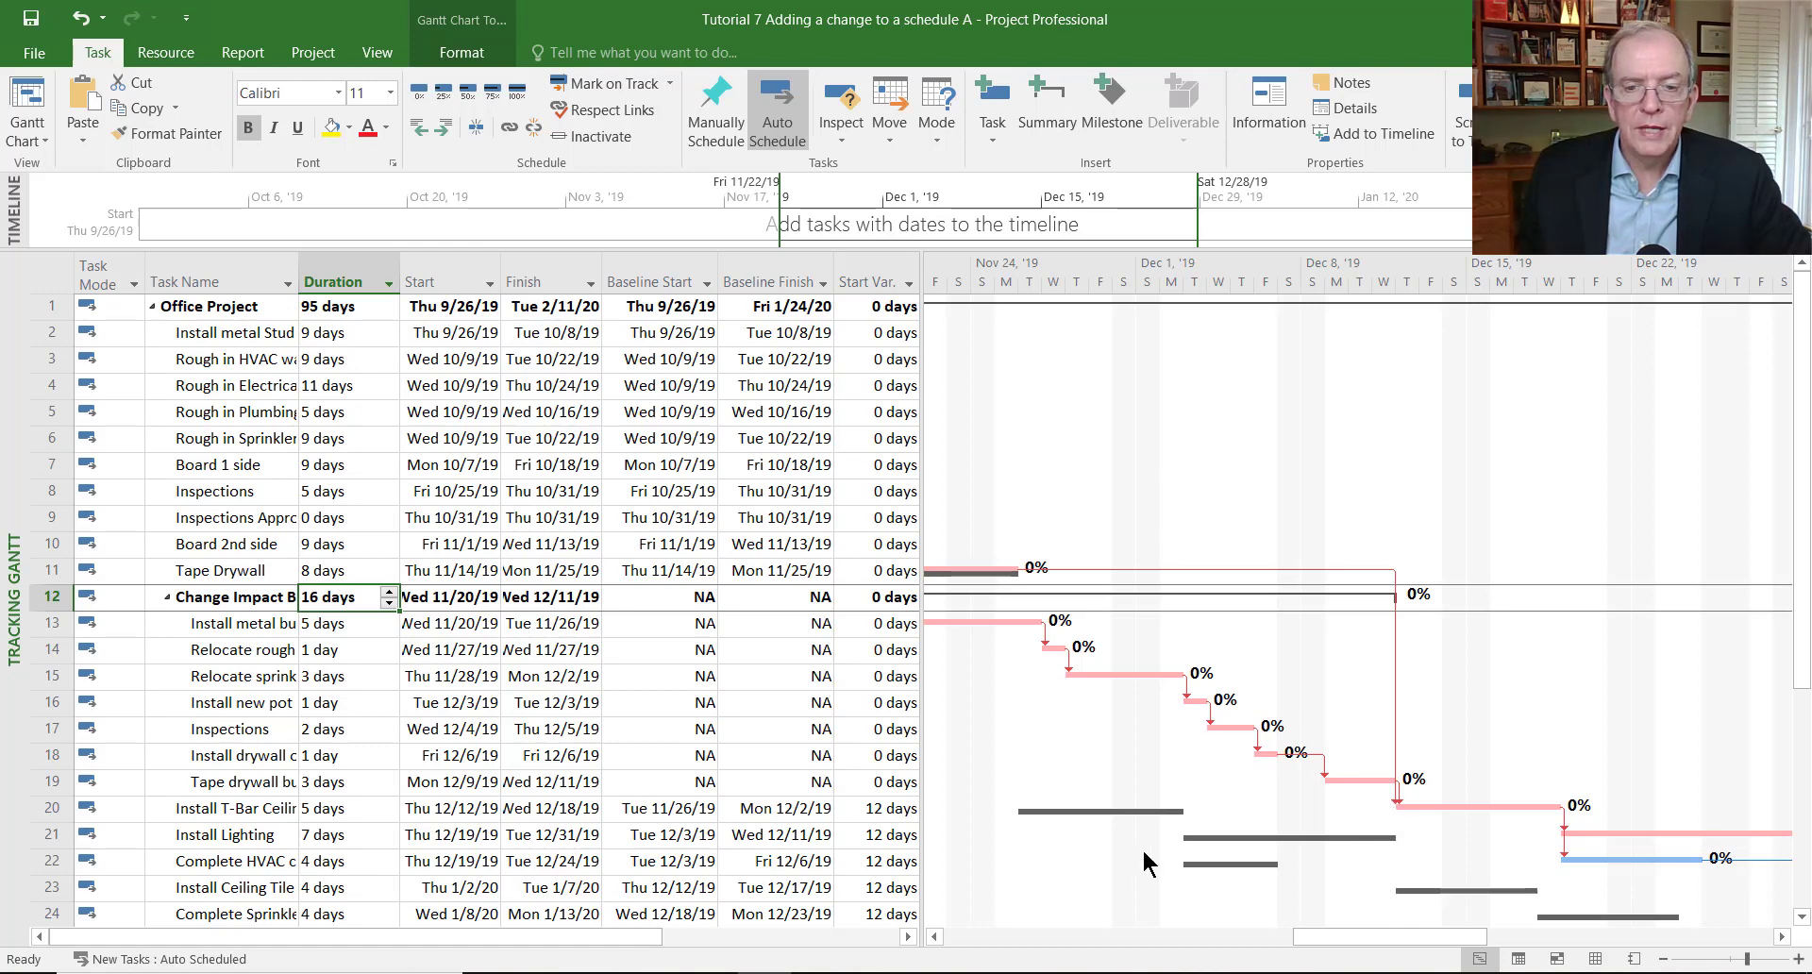
pyautogui.press('ctrl')
pyautogui.press('ctrl')
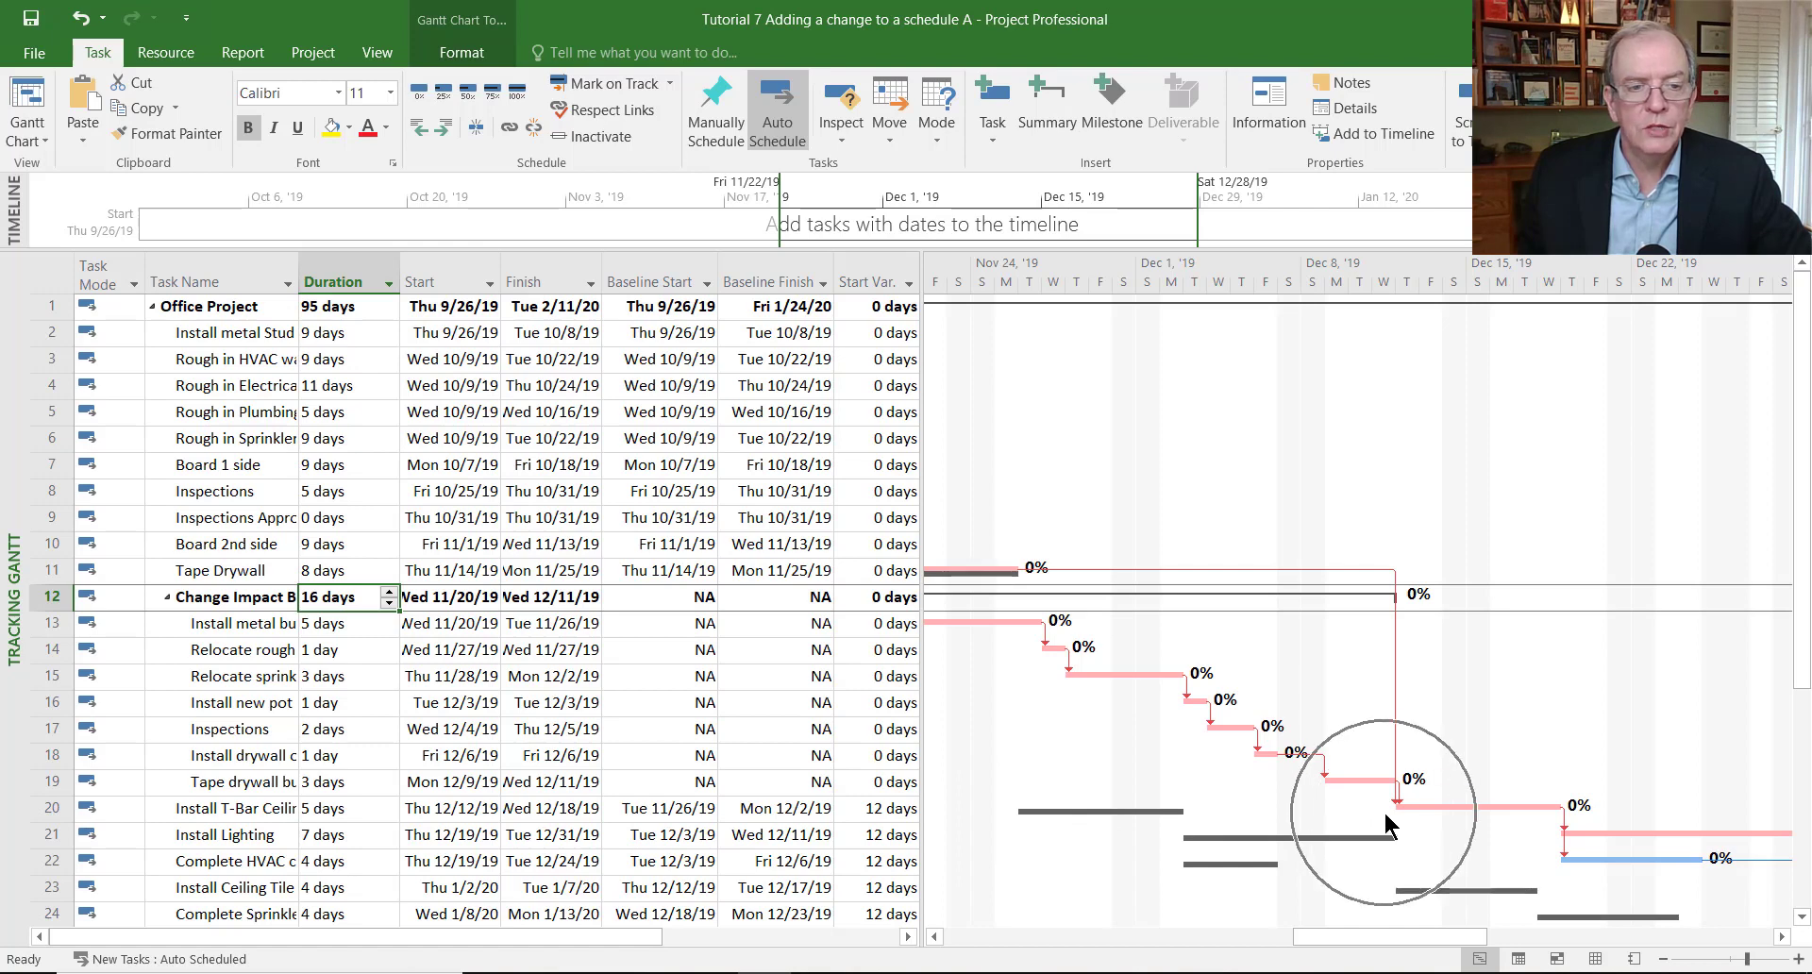
pyautogui.press('ctrl')
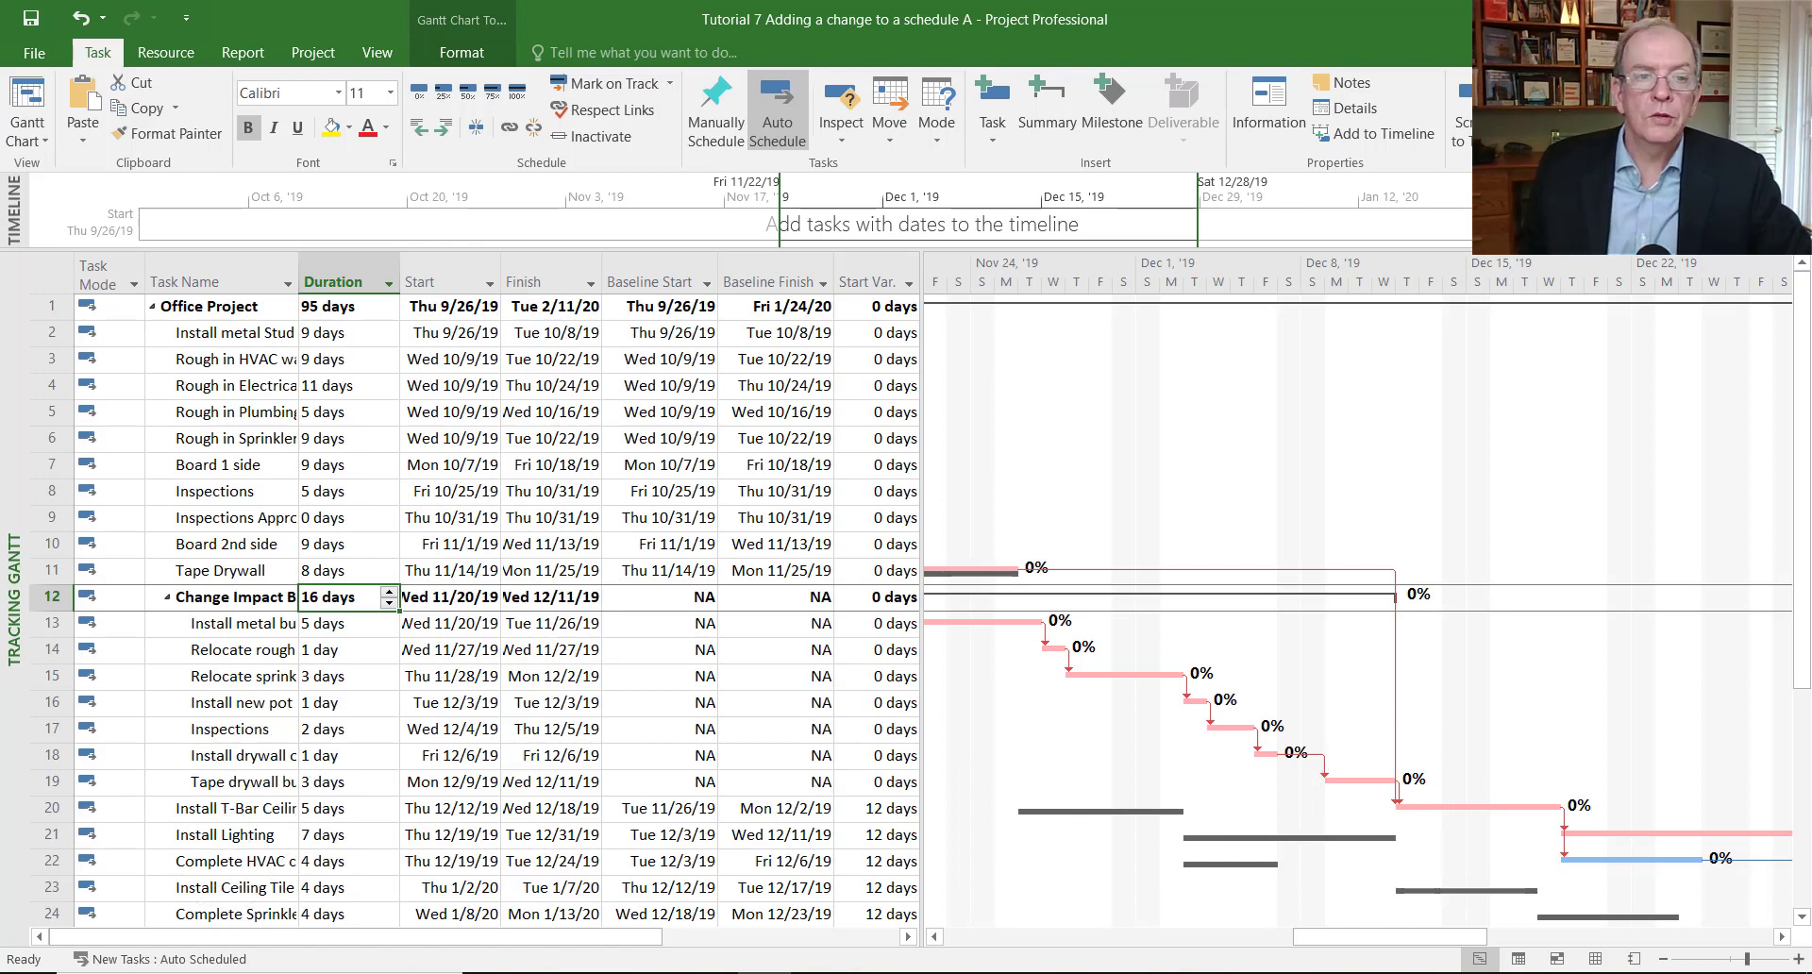
# Widen the Task Name column until the full task names fit.
pyautogui.scroll(-2, 232, 818)
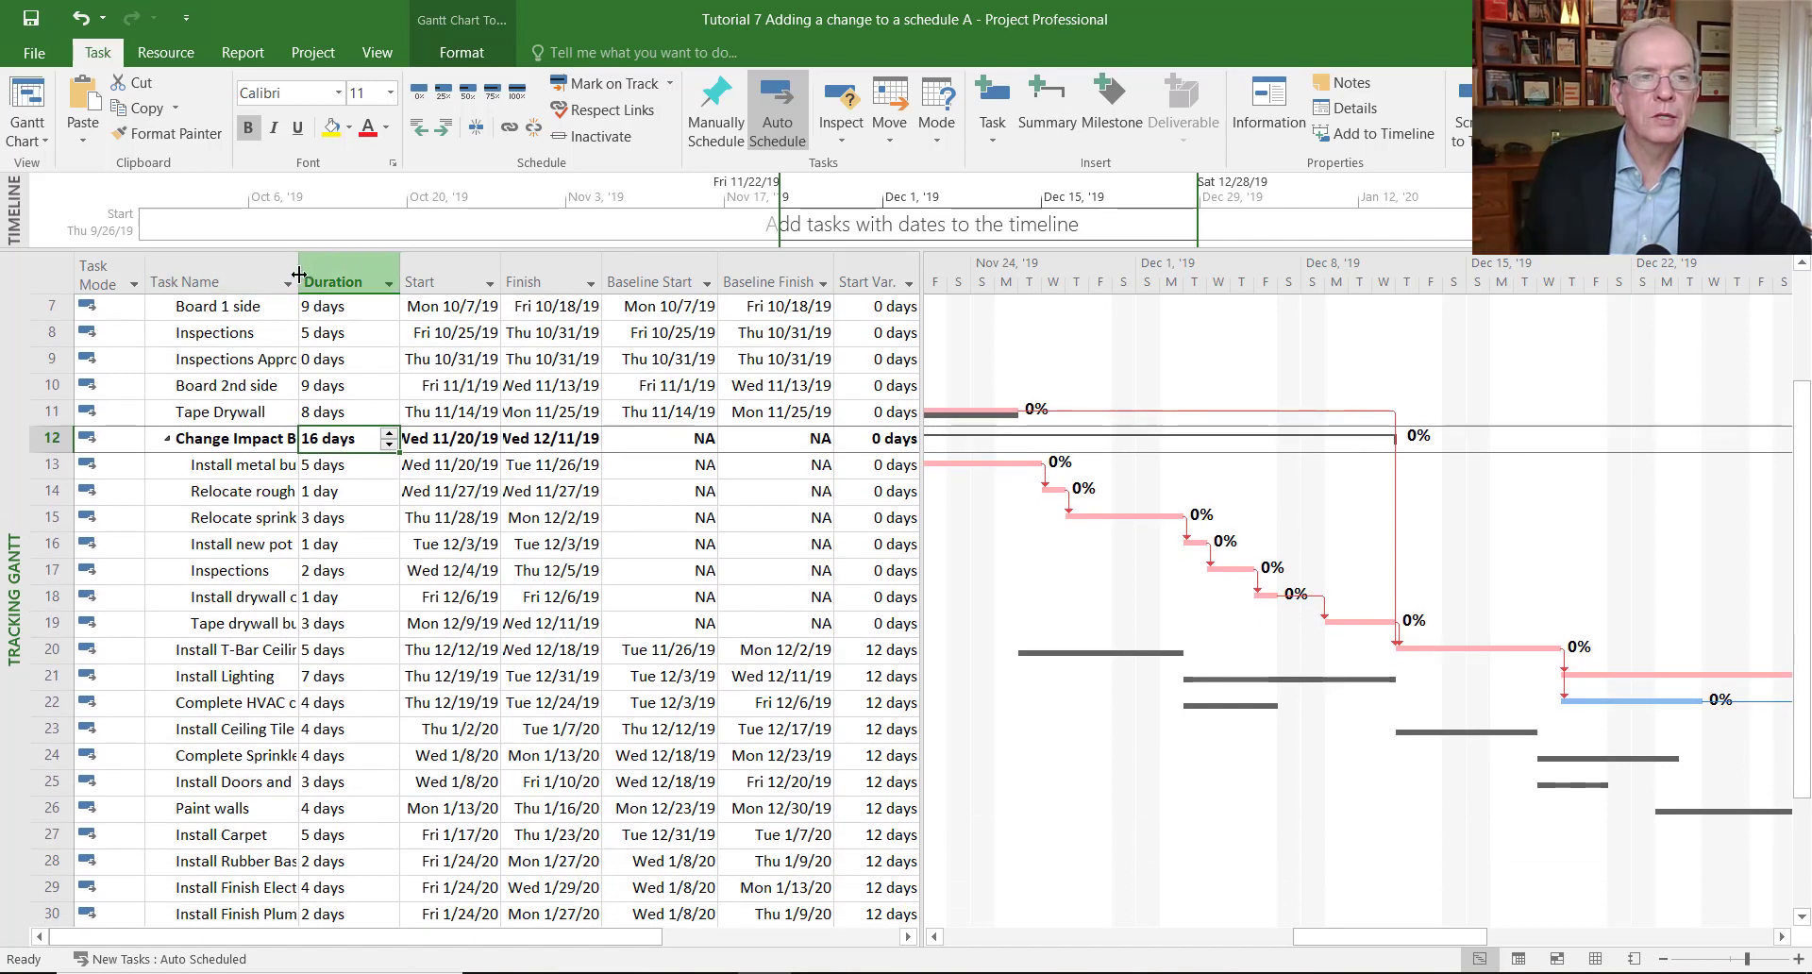
pyautogui.moveTo(500, 281); pyautogui.dragTo(592, 282)
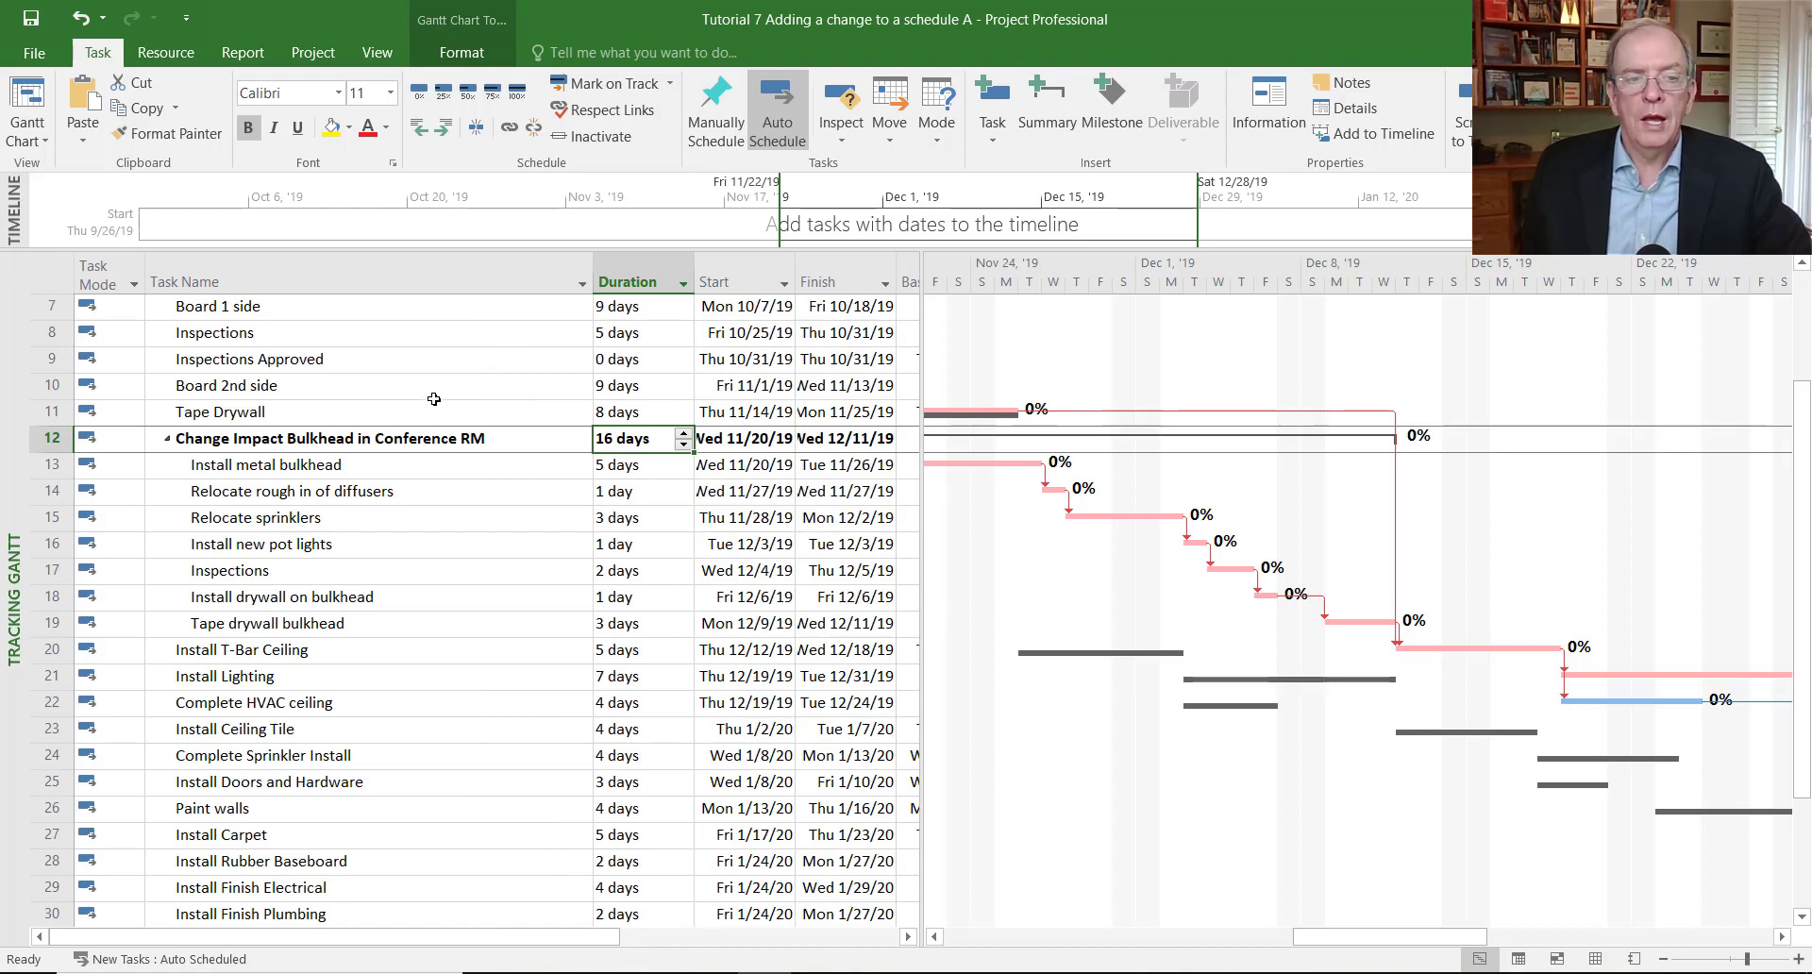
pyautogui.scroll(-2, 429, 389)
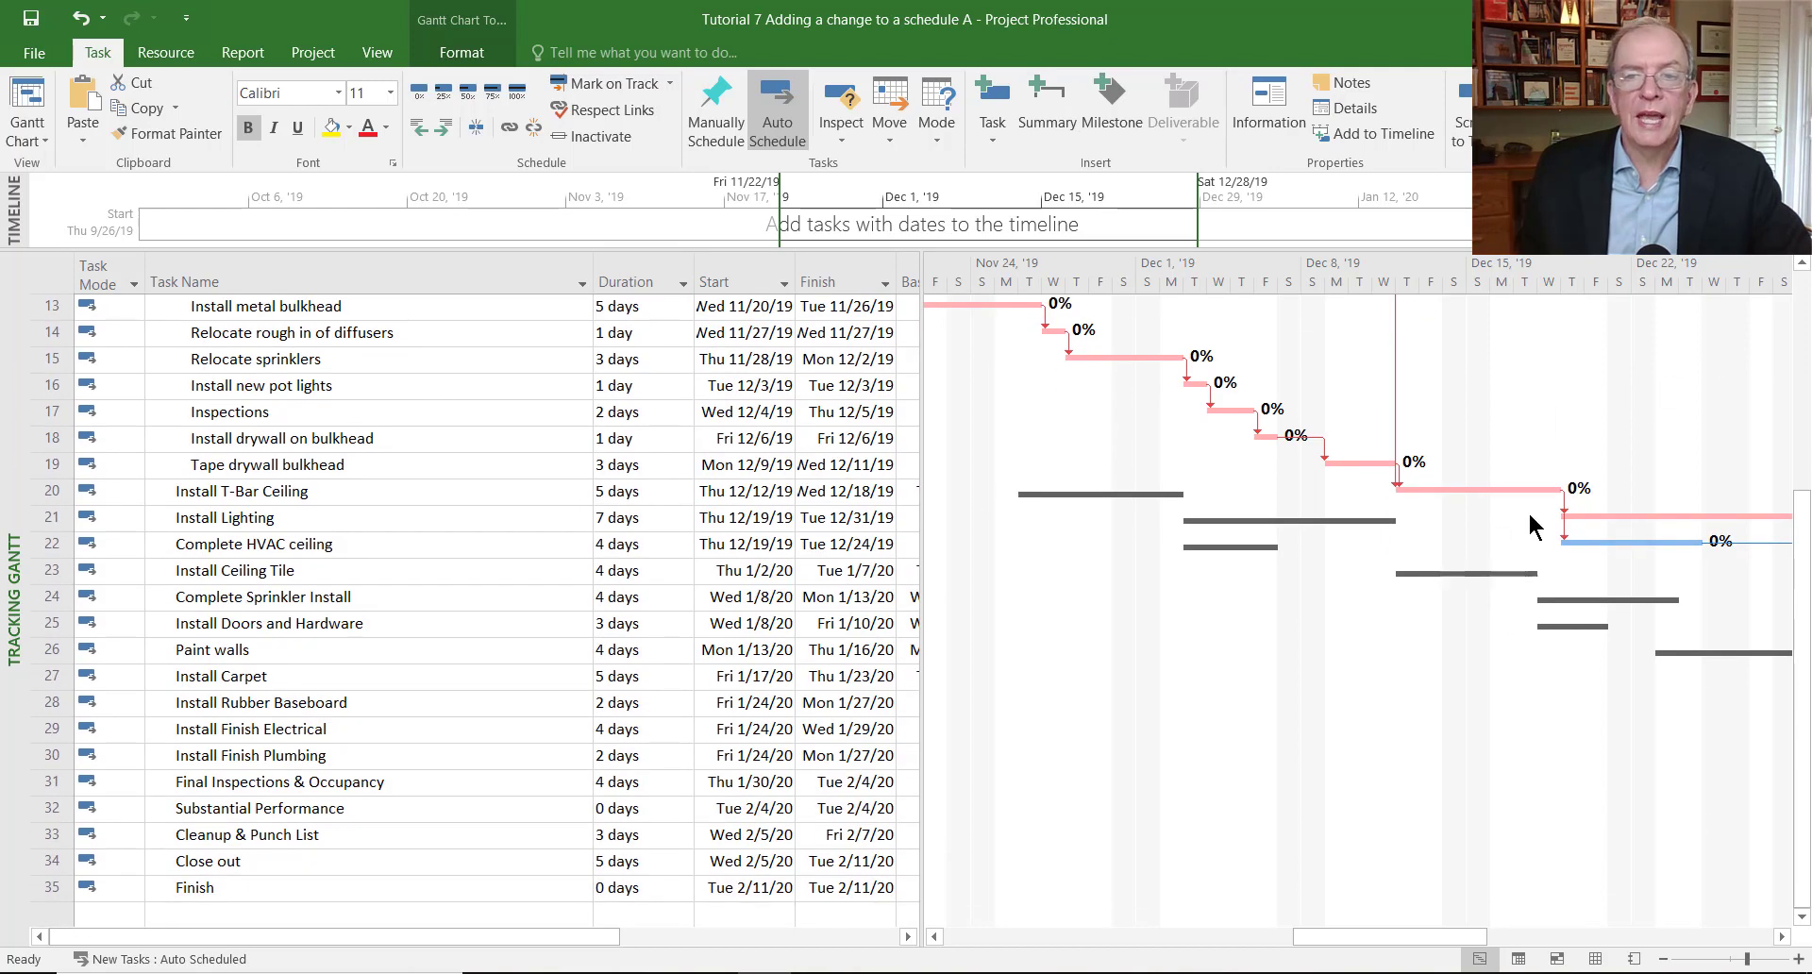
# Draw a vertical line on the chart down from the start of Install T-Bar Ceiling's baseline bar to the Install Carpet row.
pyautogui.moveTo(1498, 489)
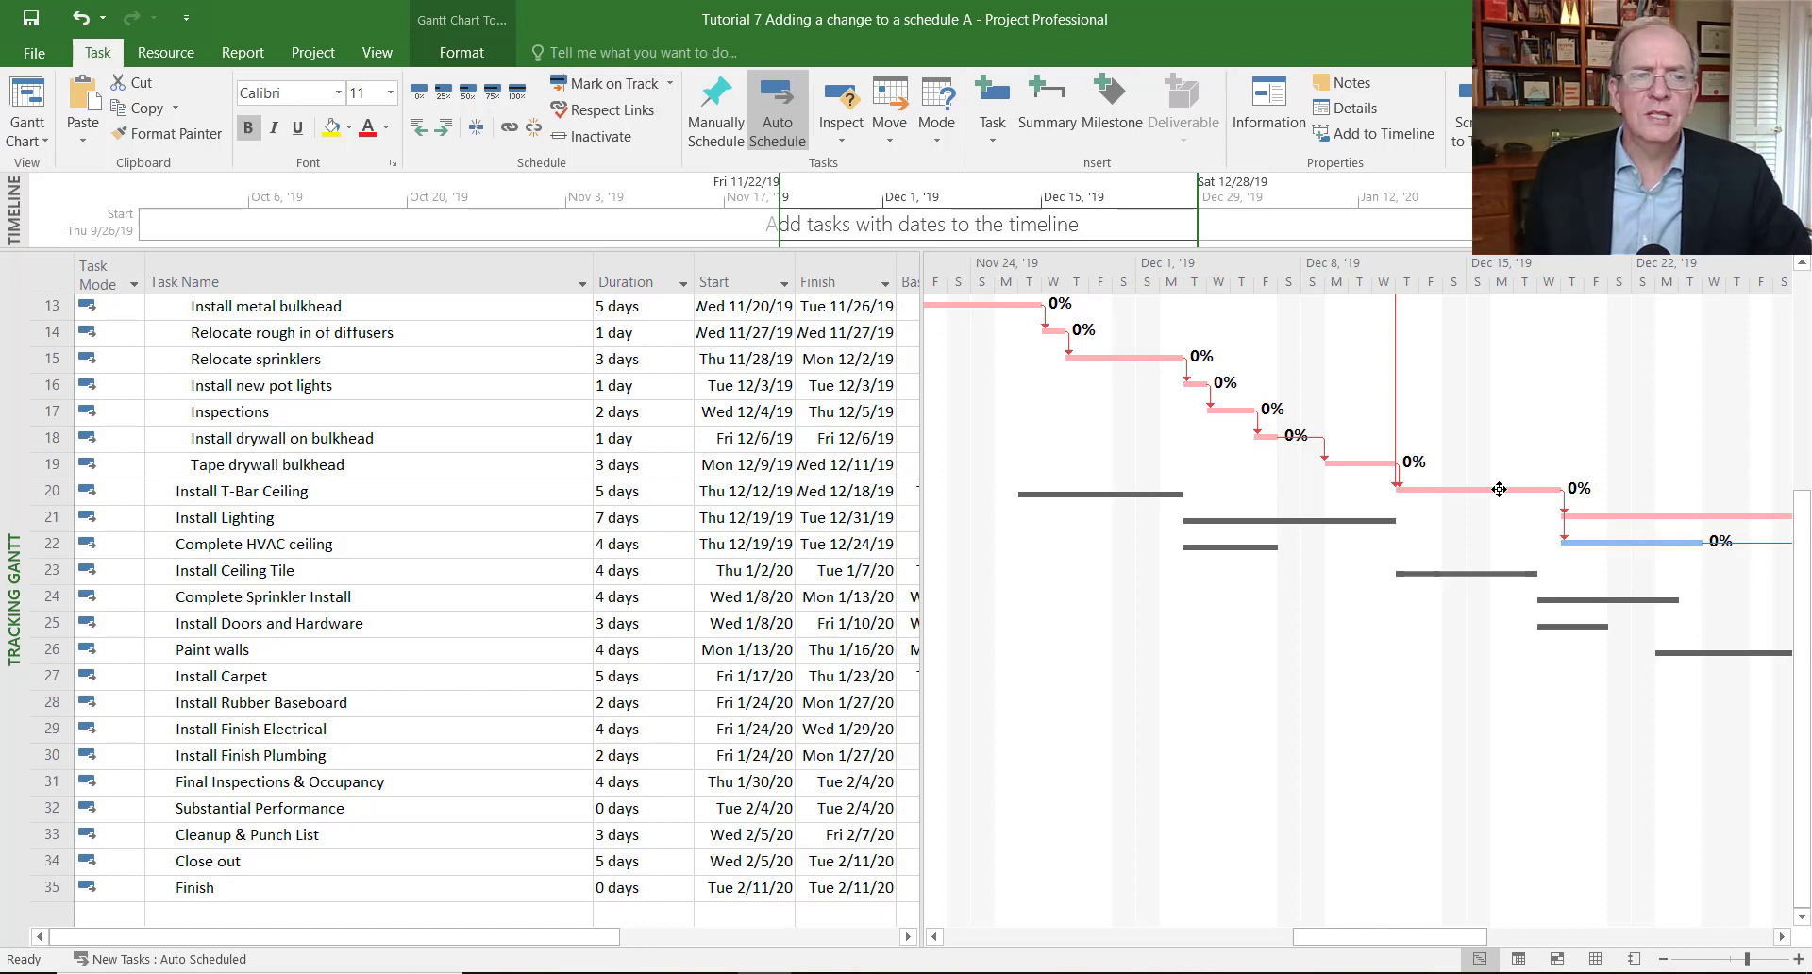
pyautogui.scroll(3, 693, 447)
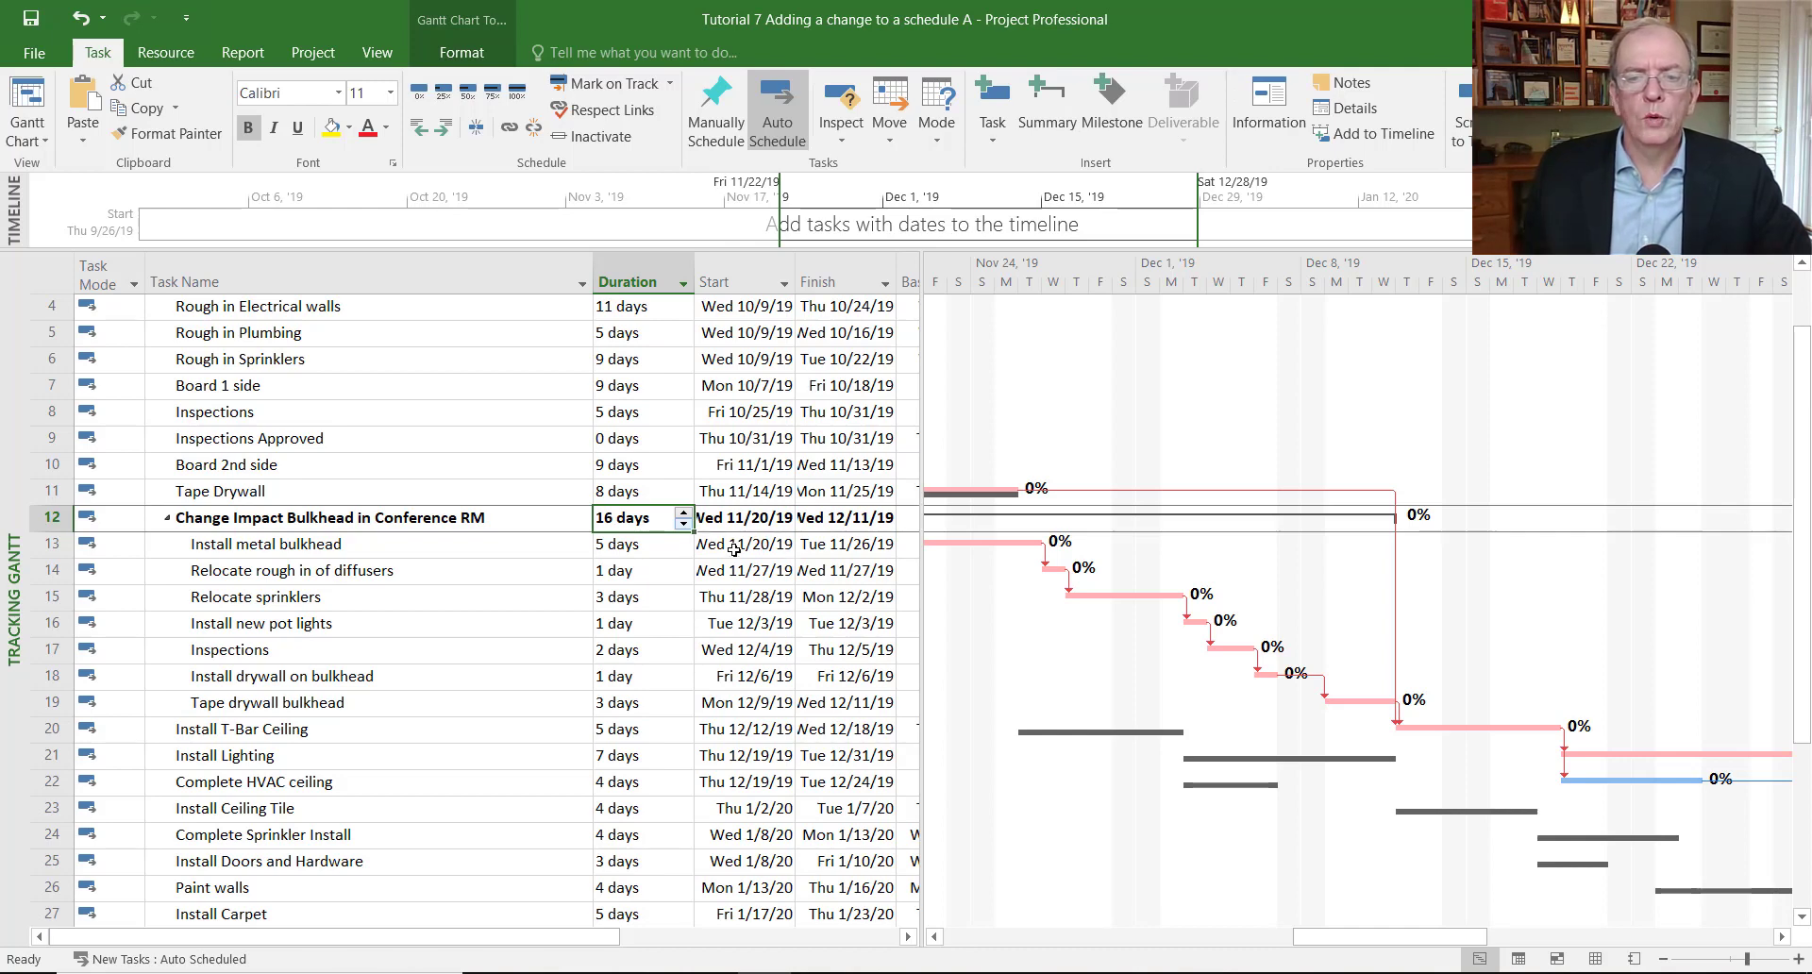
pyautogui.scroll(-3, 734, 550)
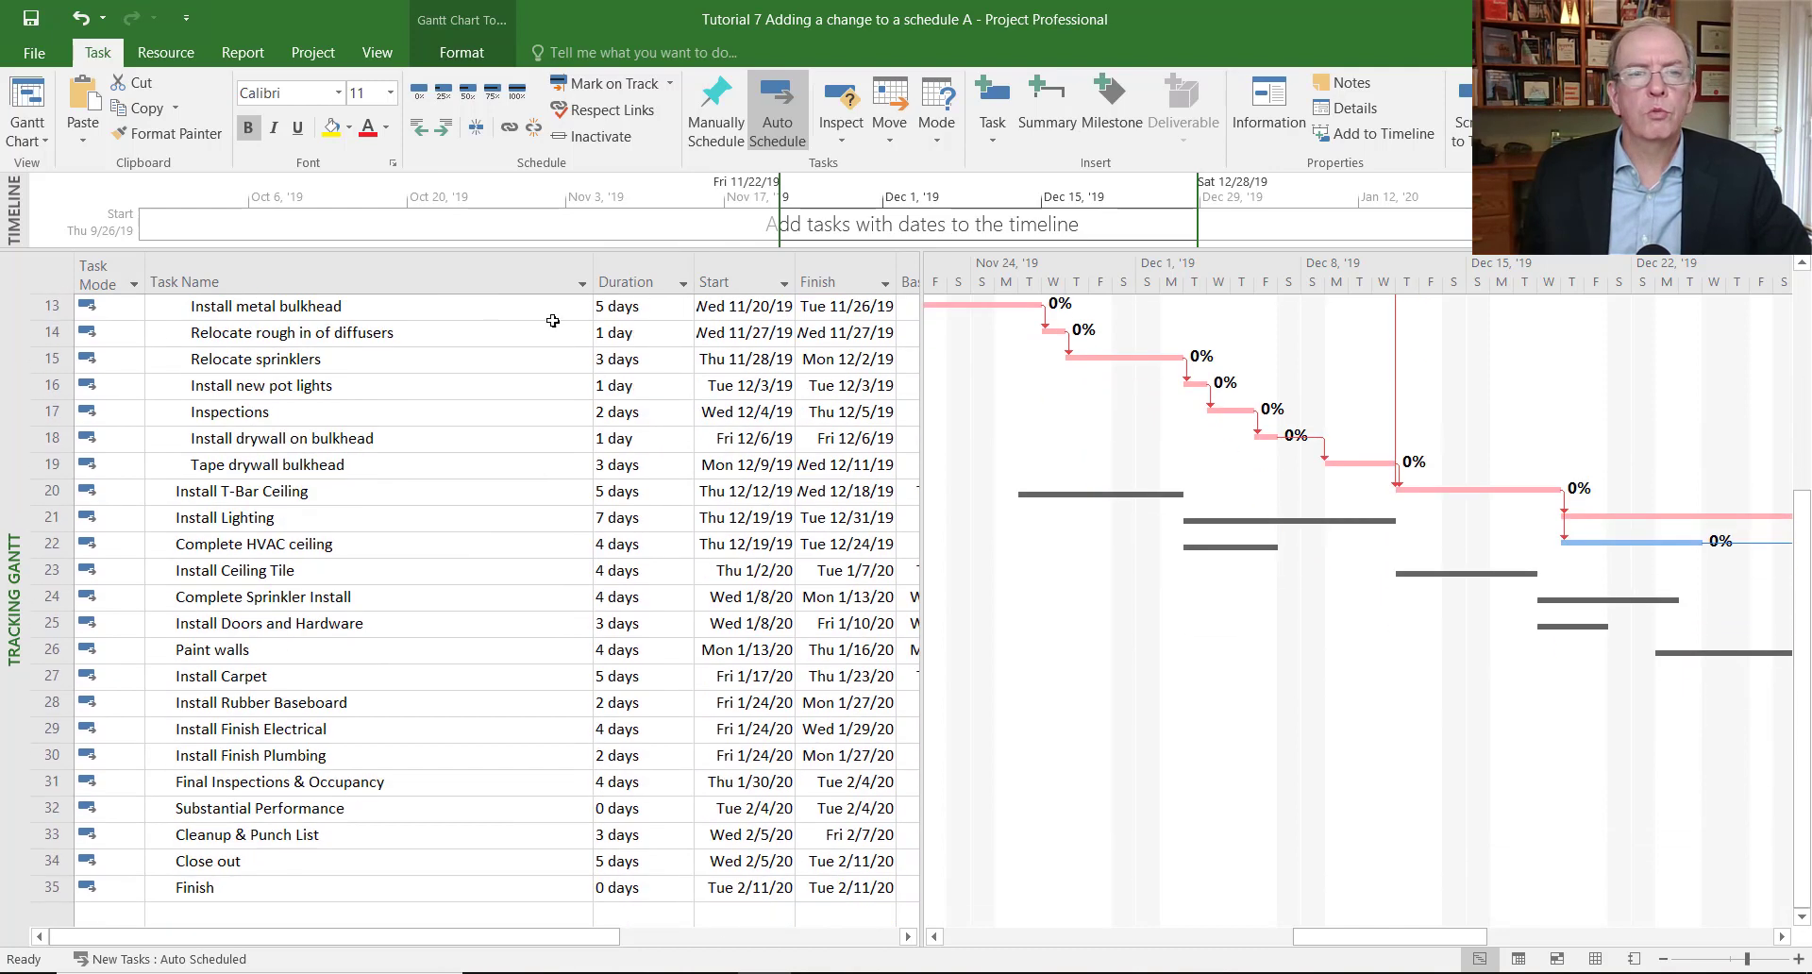
pyautogui.click(462, 53)
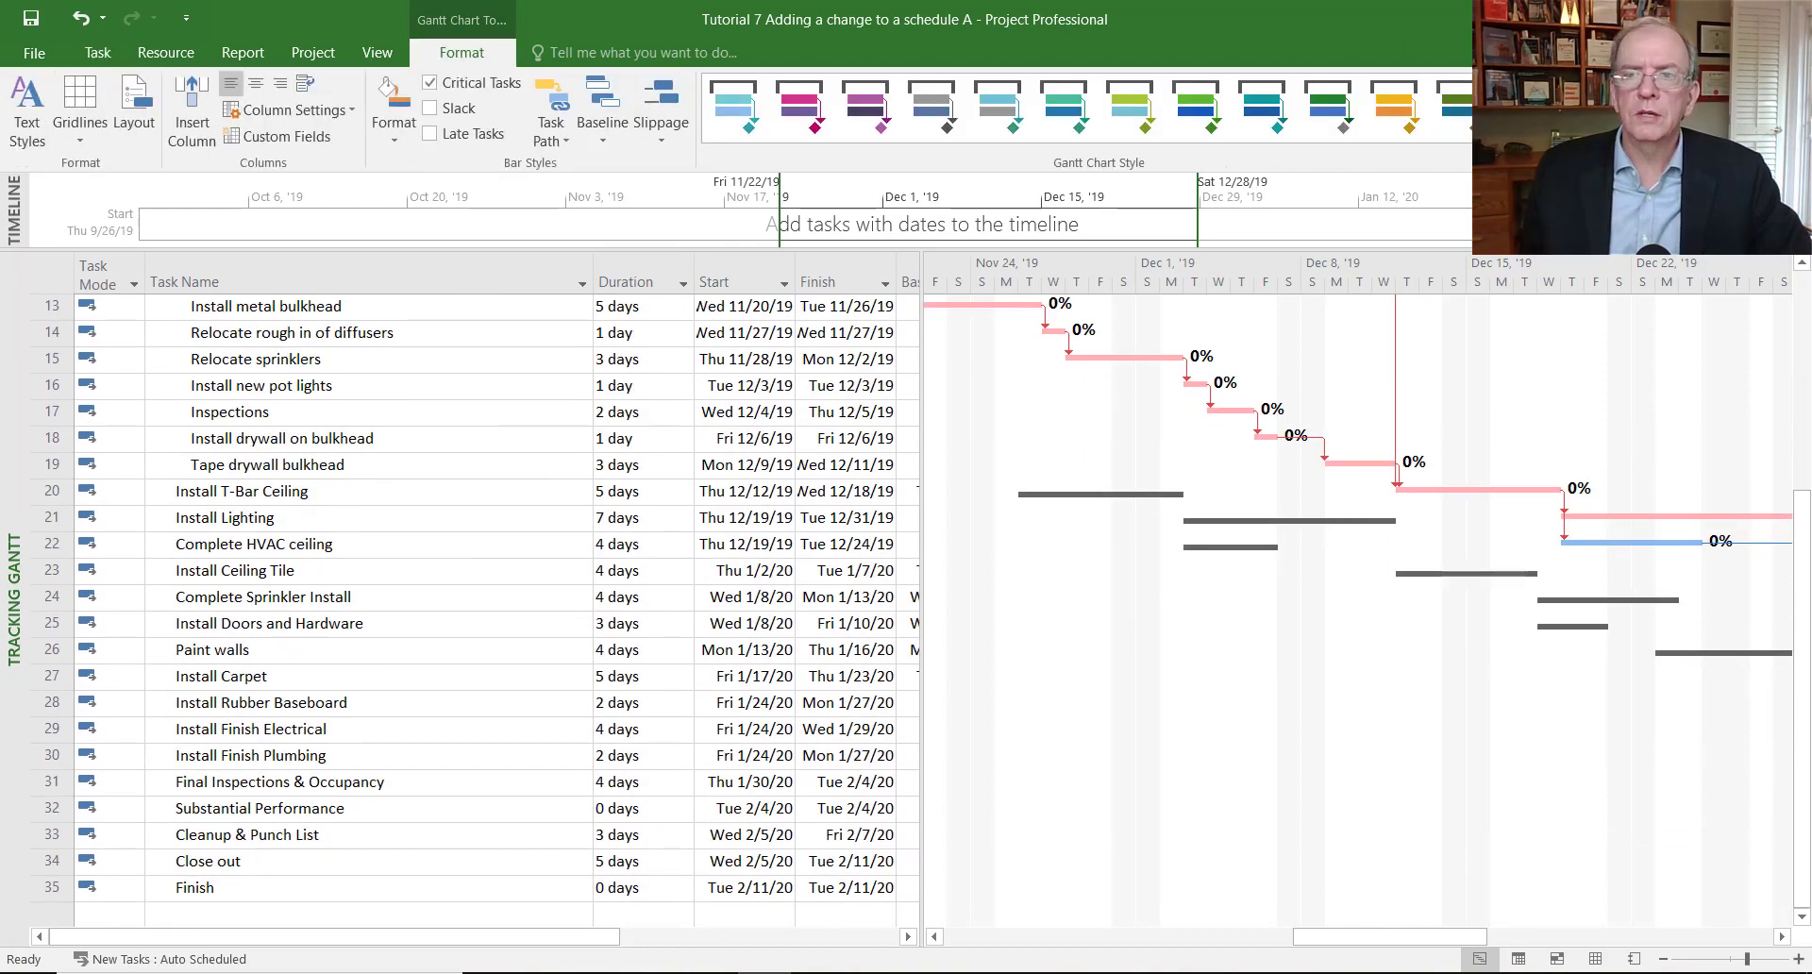
pyautogui.click(1675, 113)
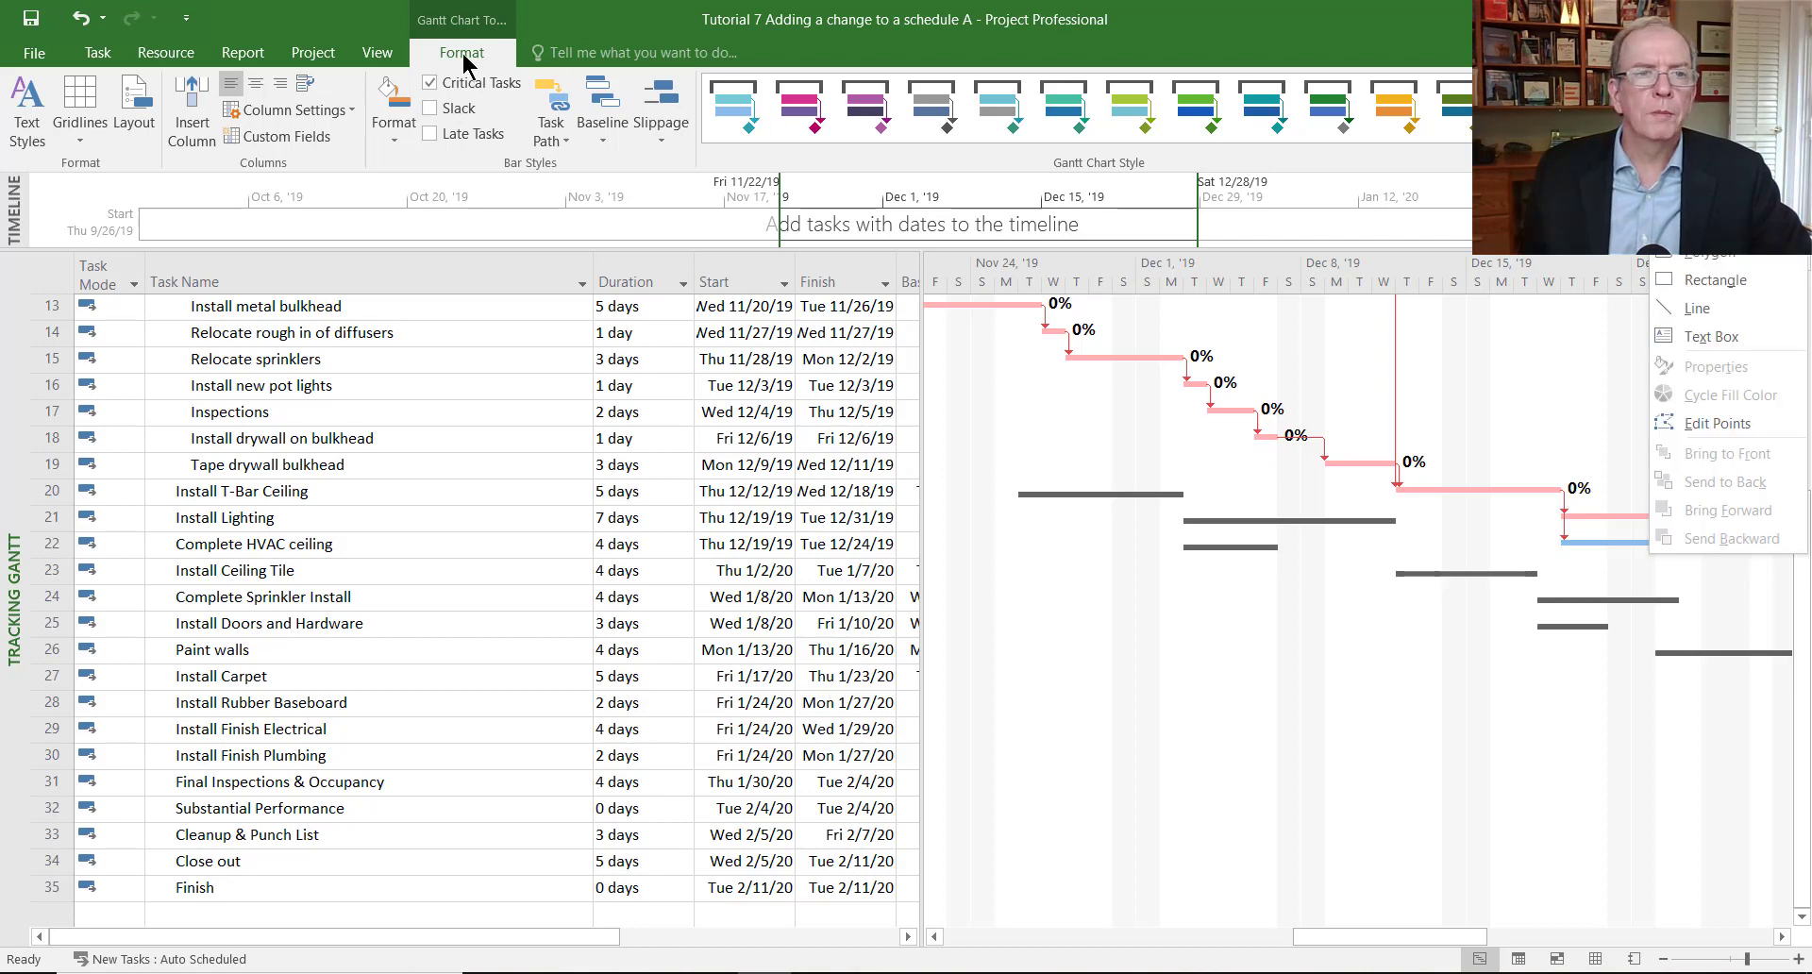
pyautogui.click(1706, 309)
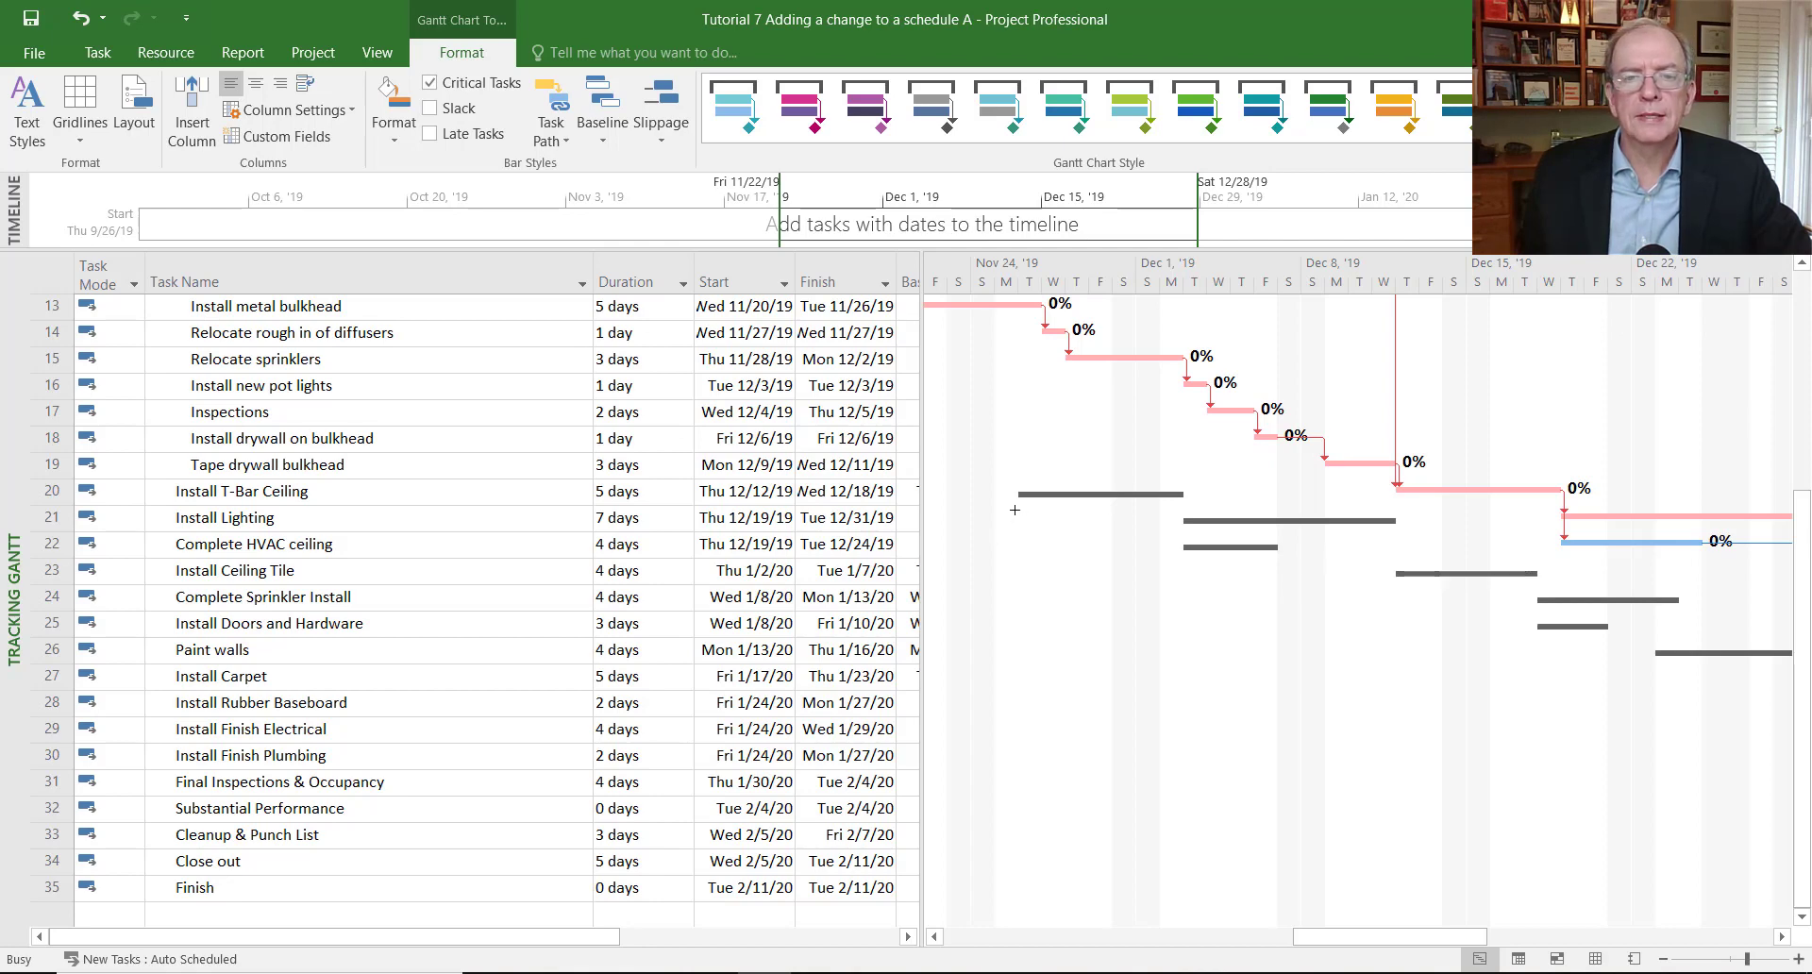
pyautogui.moveTo(1016, 504); pyautogui.dragTo(1017, 686)
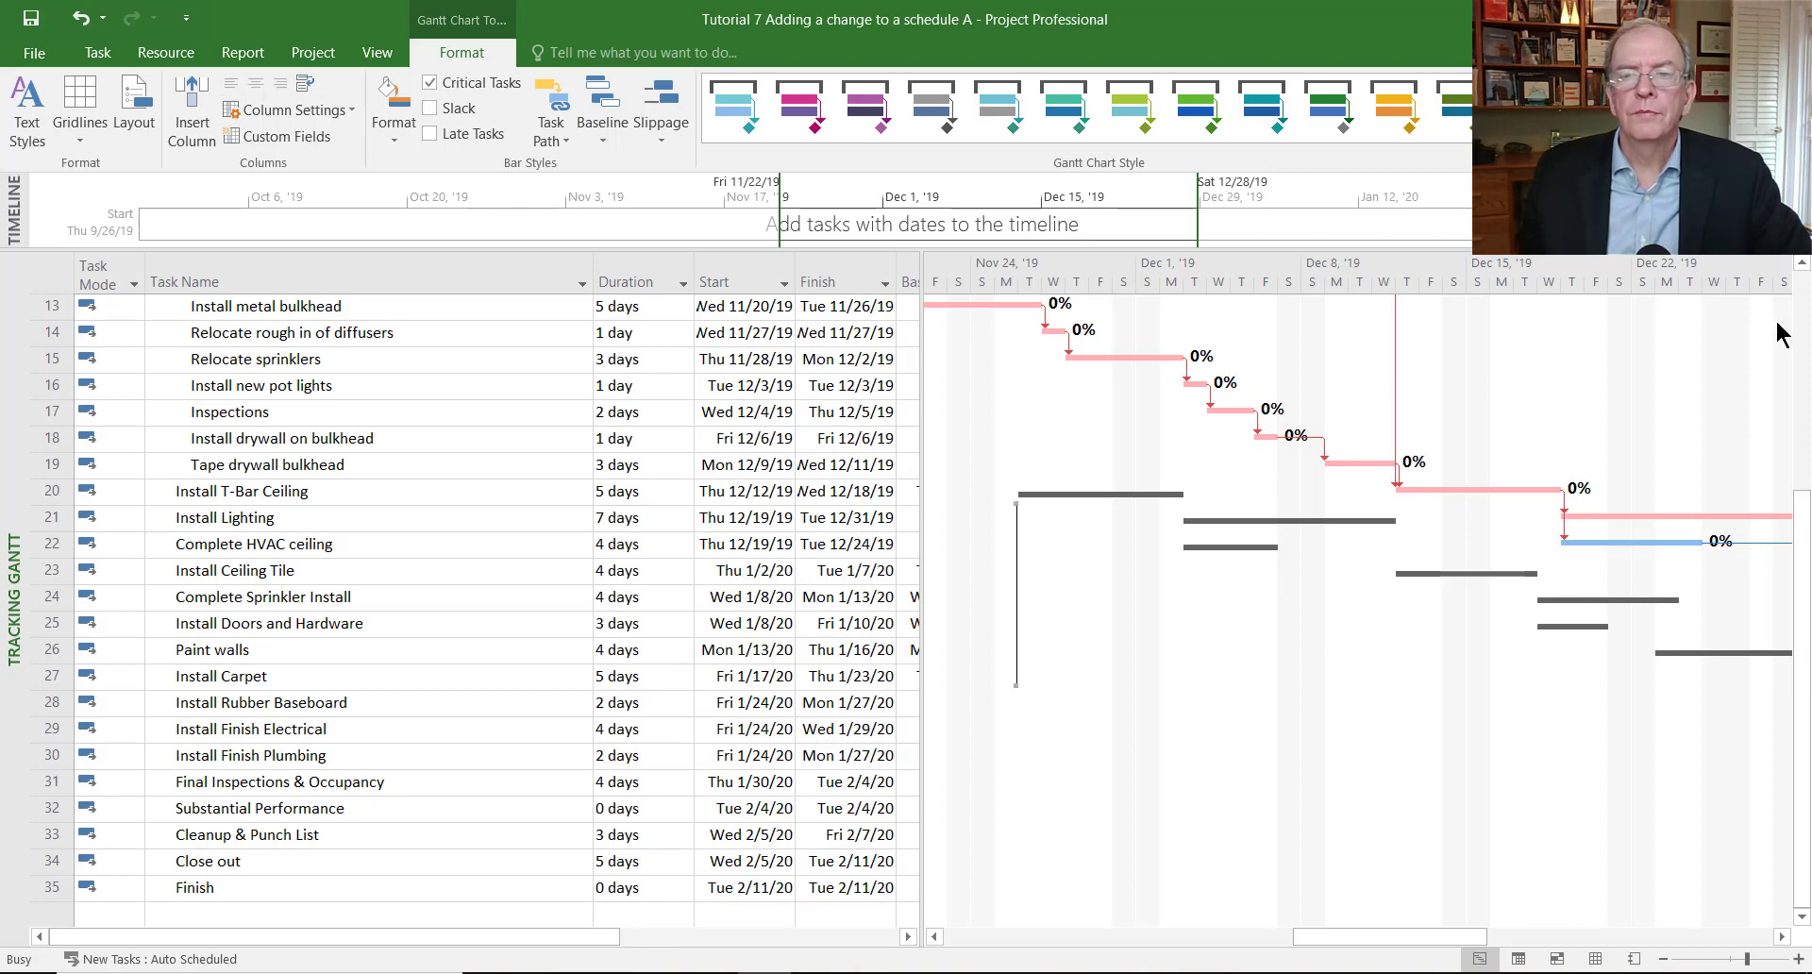
# Draw a second vertical line down from the start of Install T-Bar Ceiling's current bar to the Install Carpet row.
pyautogui.click(1675, 113)
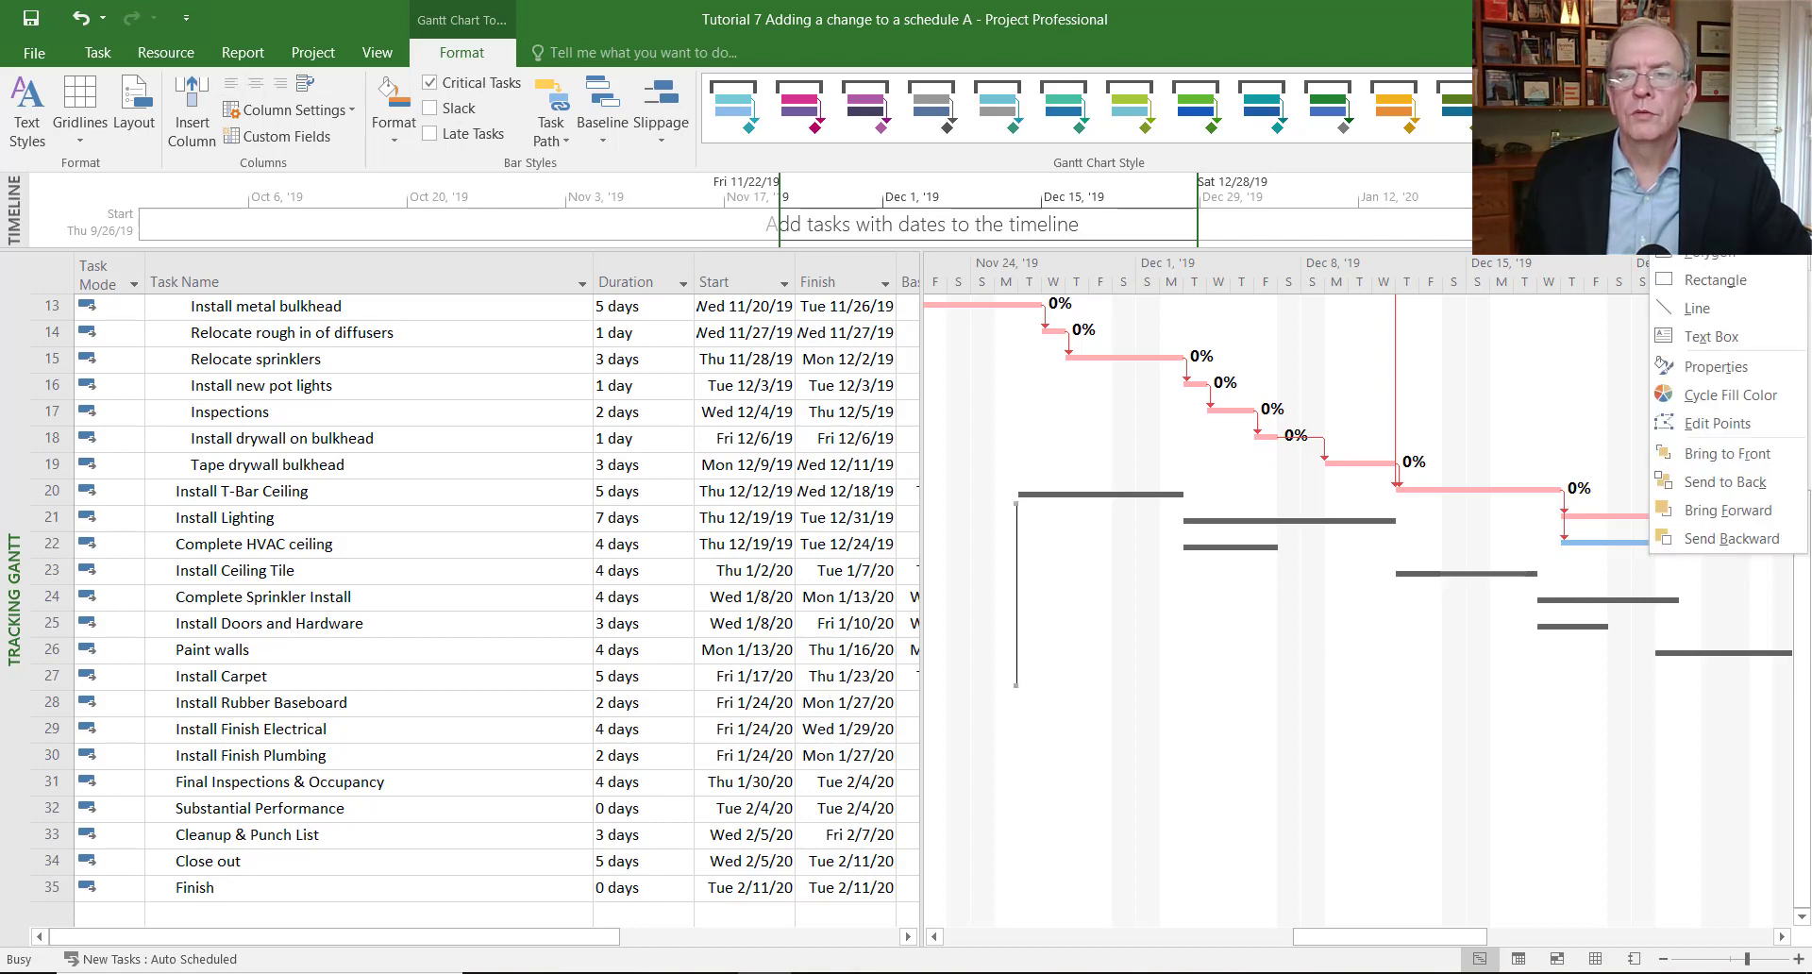
pyautogui.click(1696, 307)
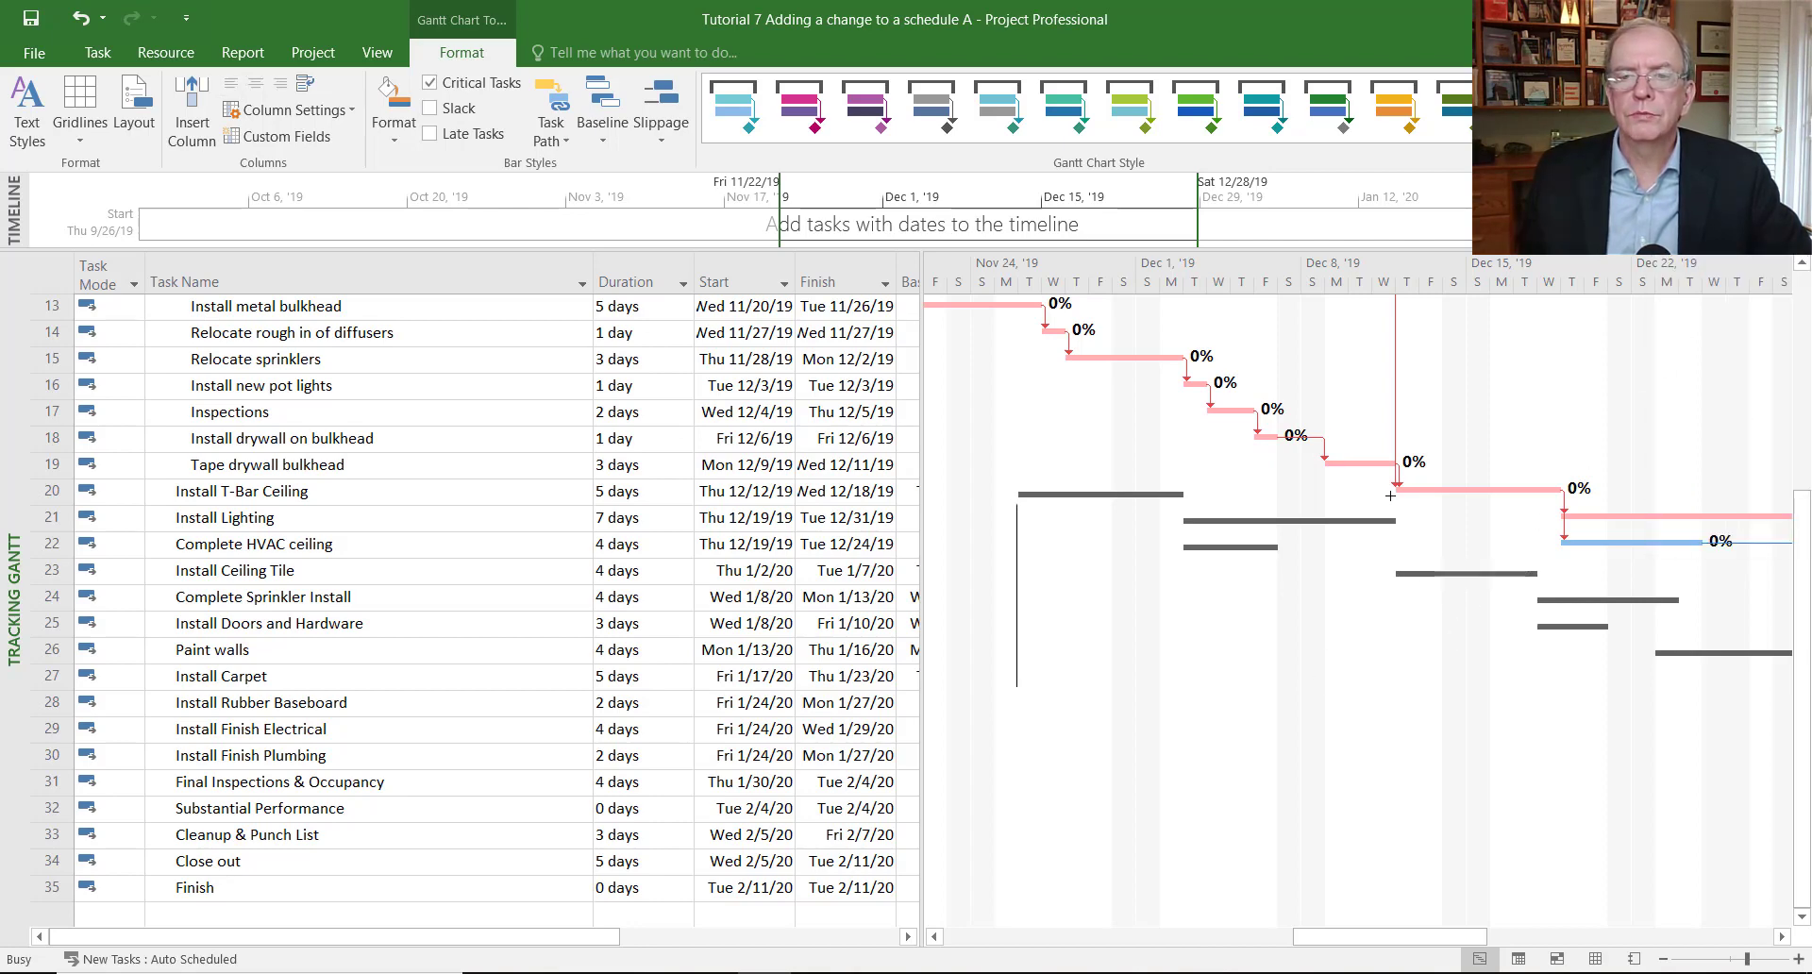
pyautogui.moveTo(1396, 534); pyautogui.dragTo(1397, 689)
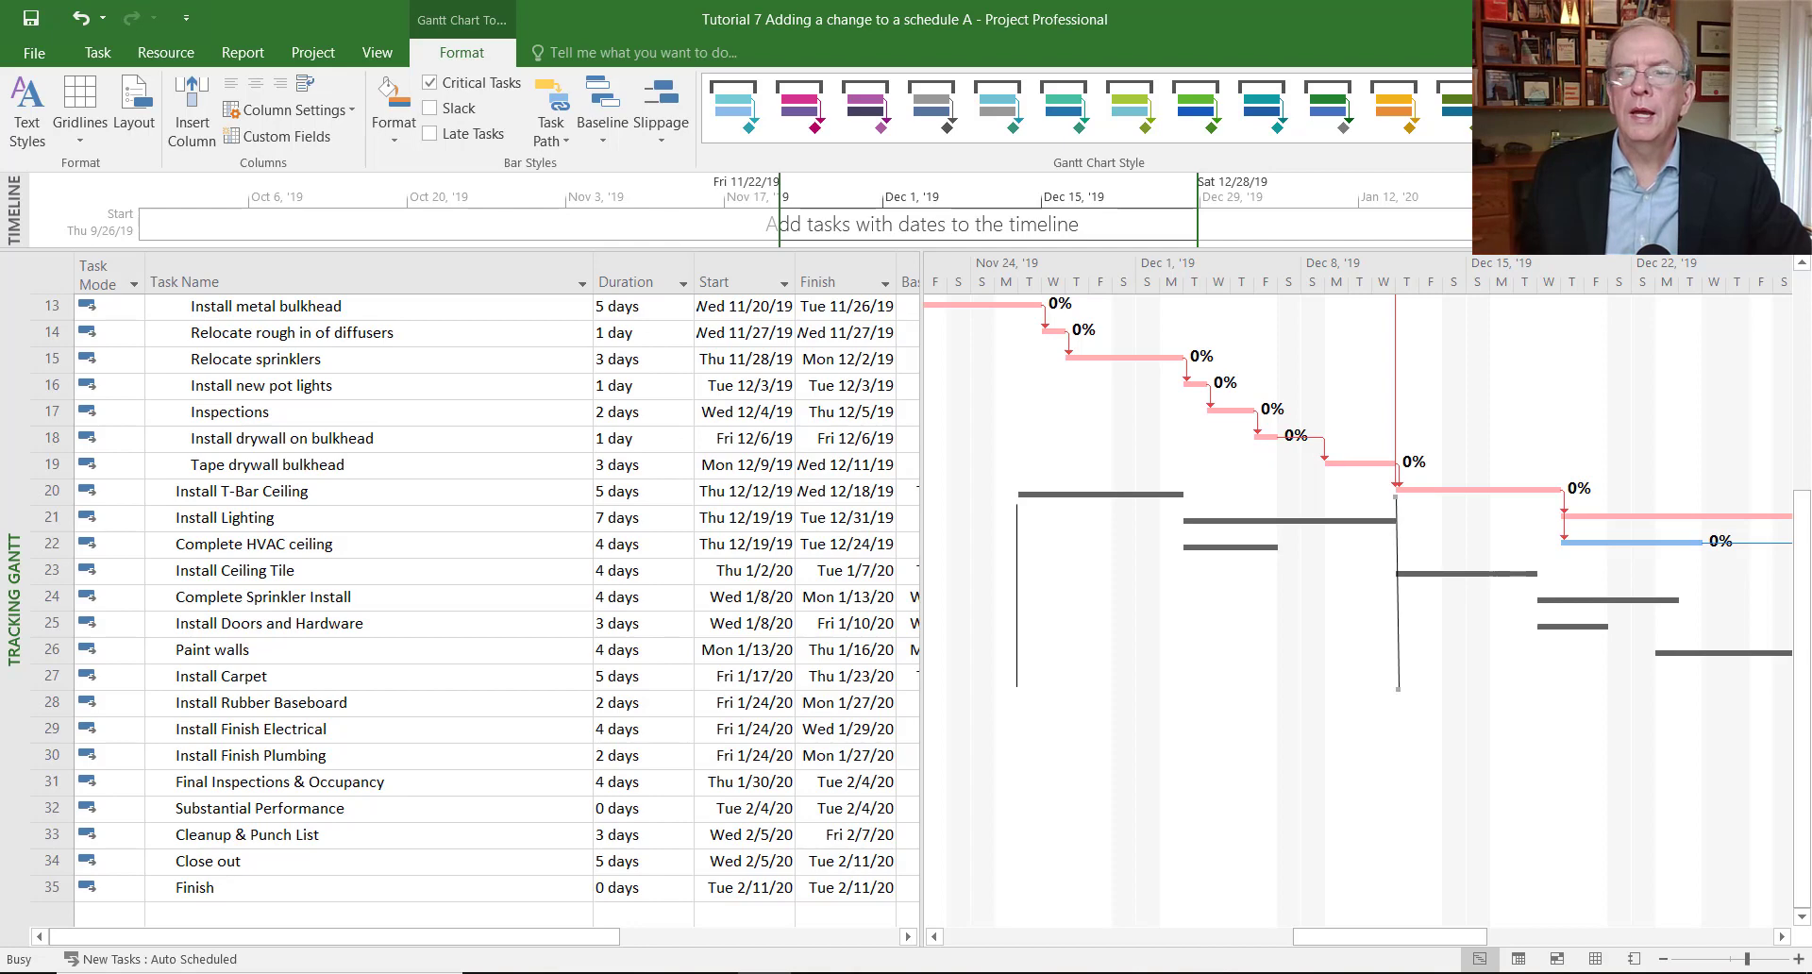
pyautogui.rightClick(1648, 257)
pyautogui.click(1152, 600)
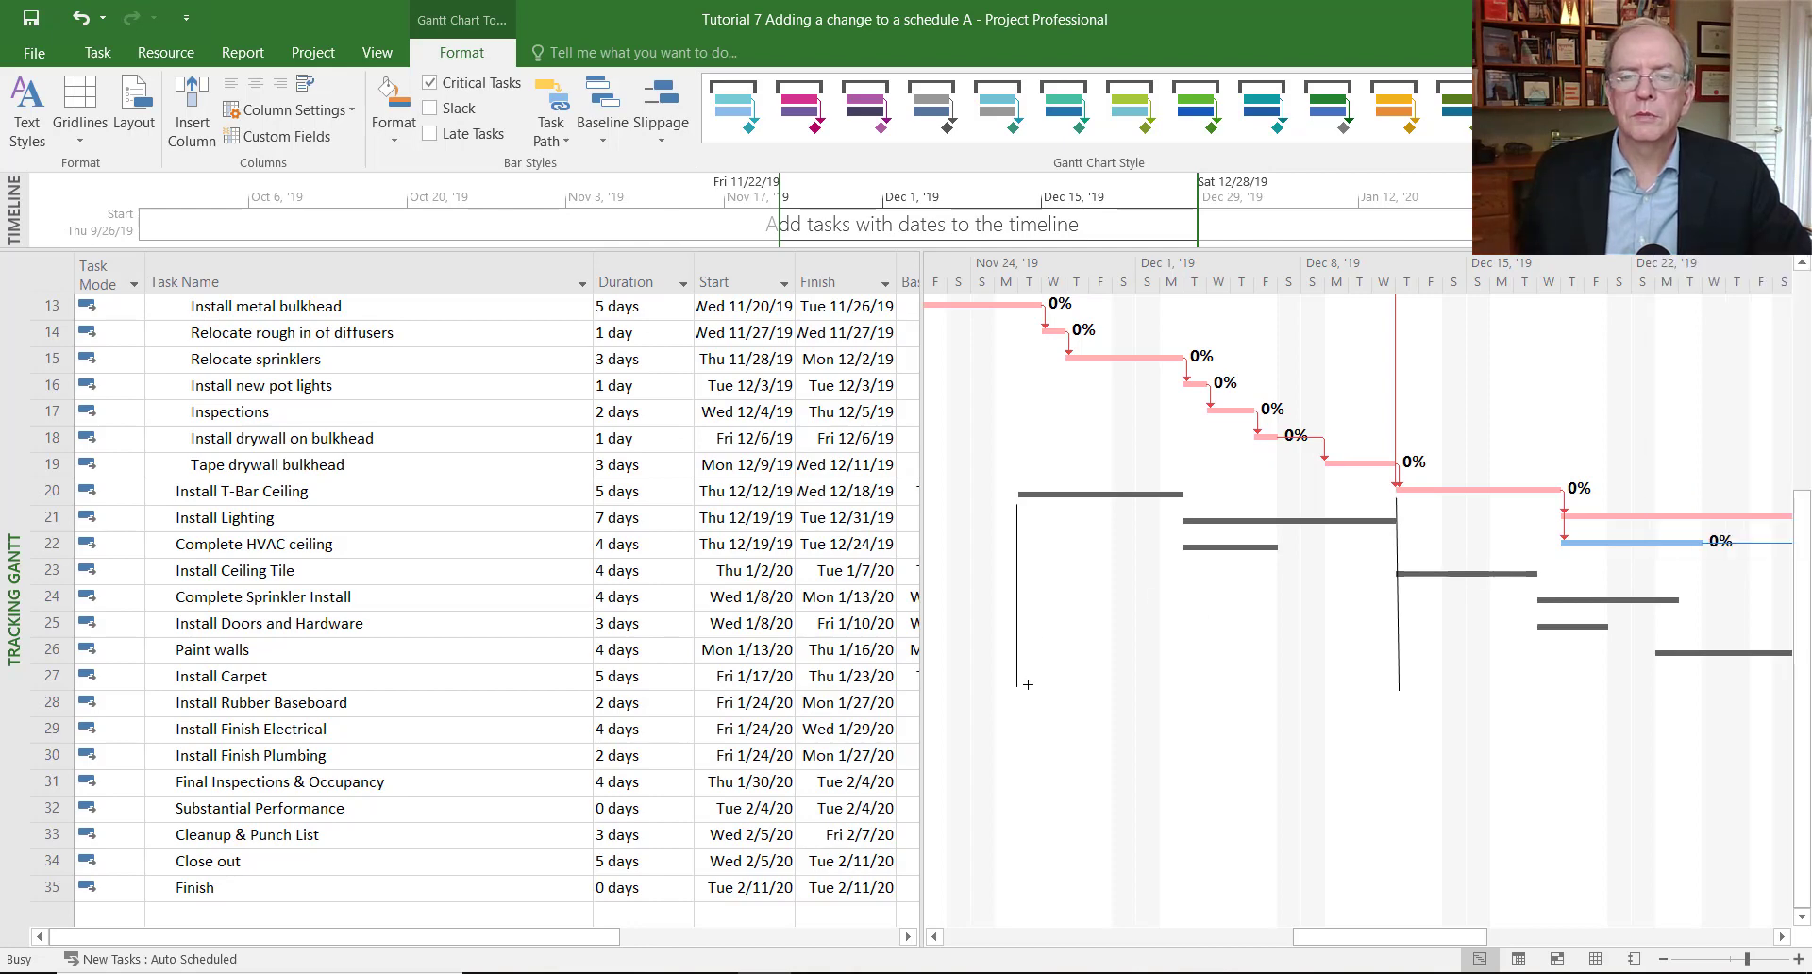
pyautogui.moveTo(1007, 669); pyautogui.dragTo(1116, 623)
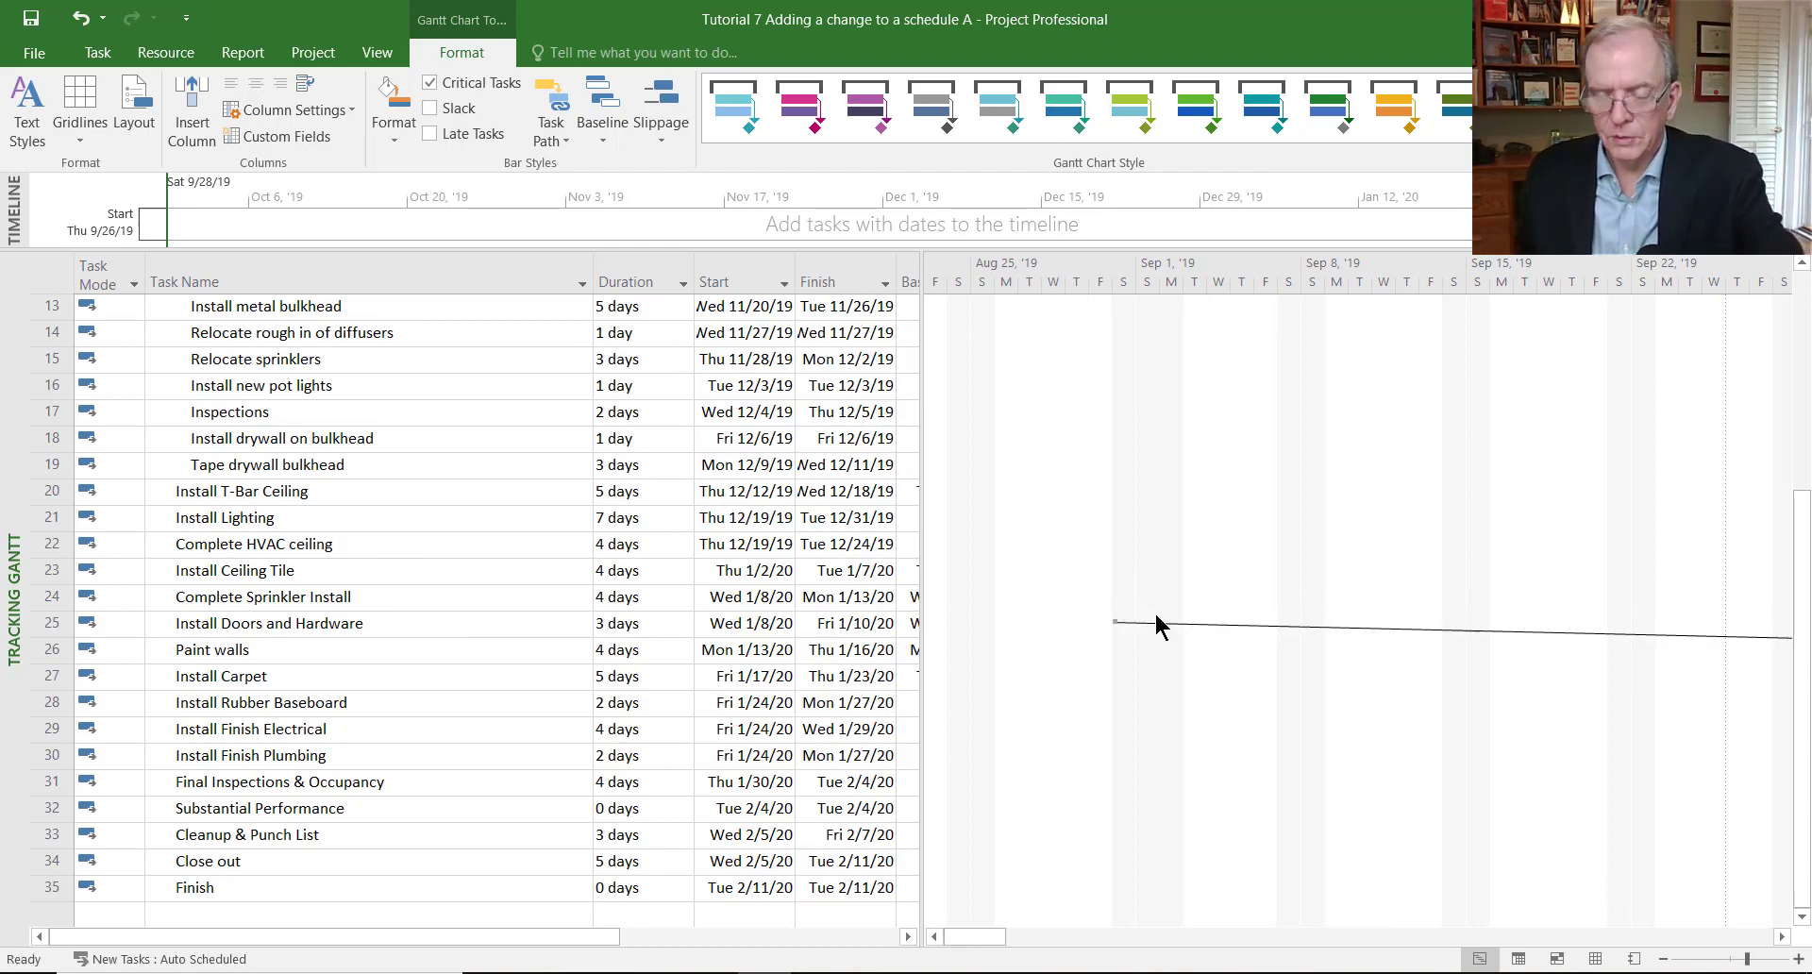
pyautogui.press('Delete')
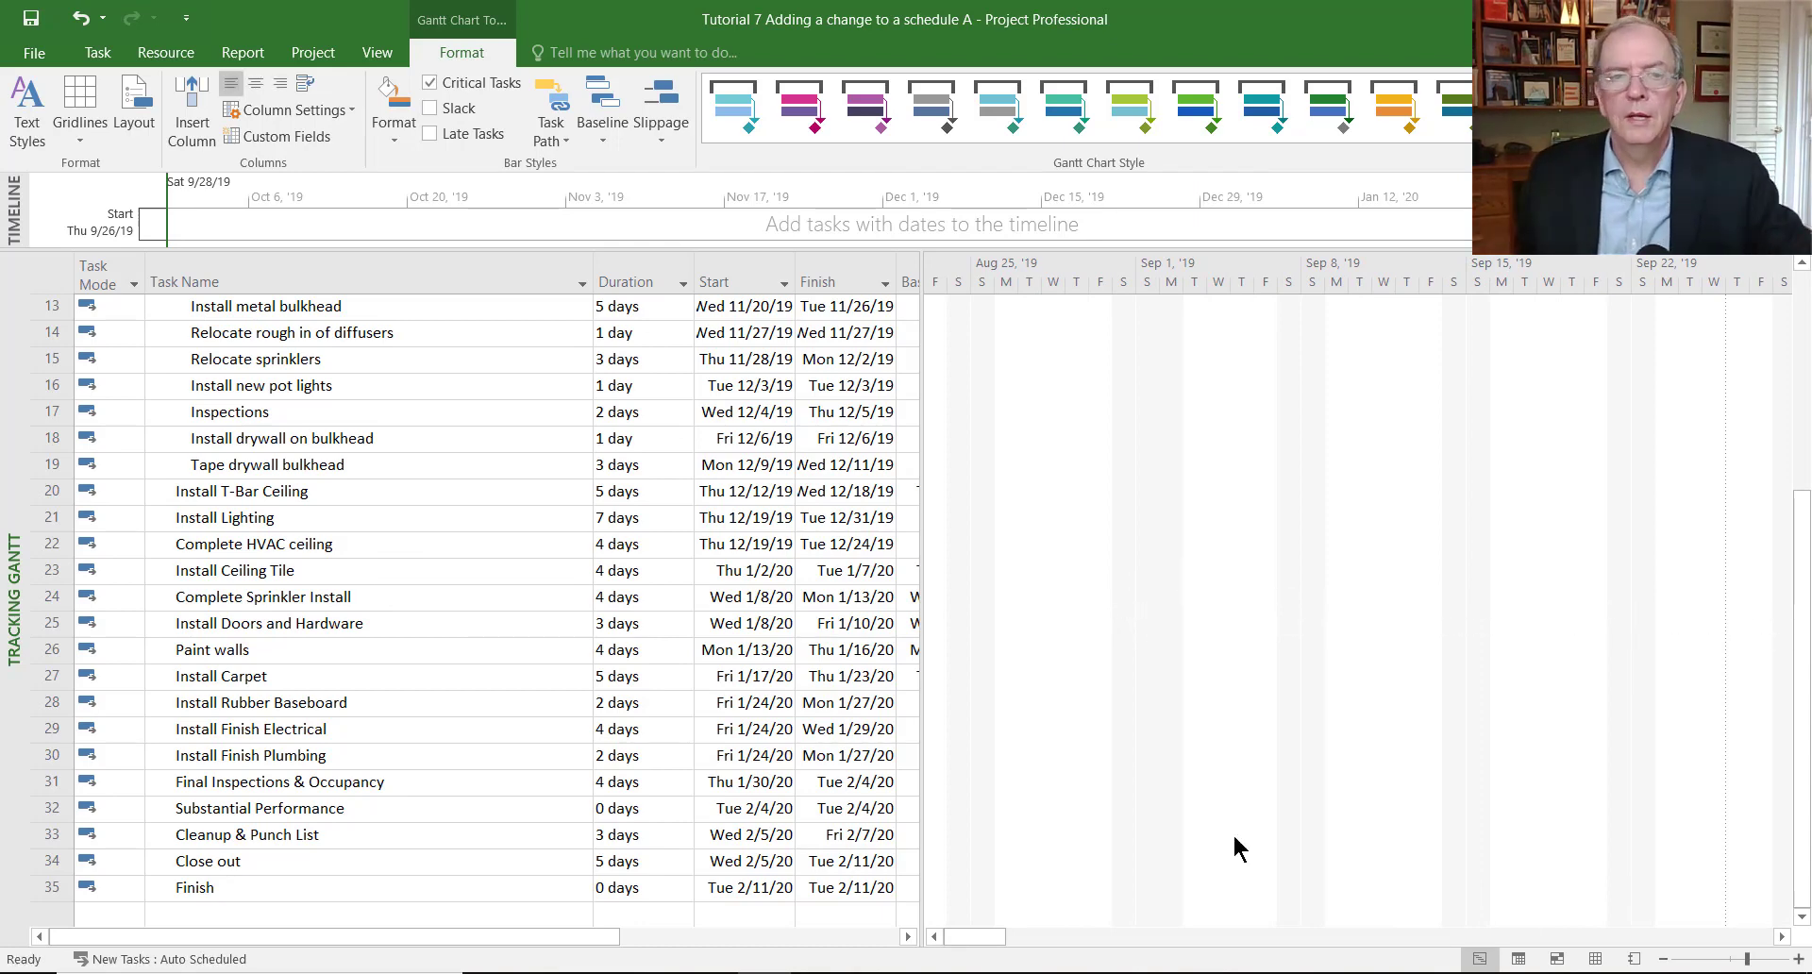
# Draw a horizontal line across the two vertical lines just above their lower ends, near the Install Carpet row.
pyautogui.click(245, 490)
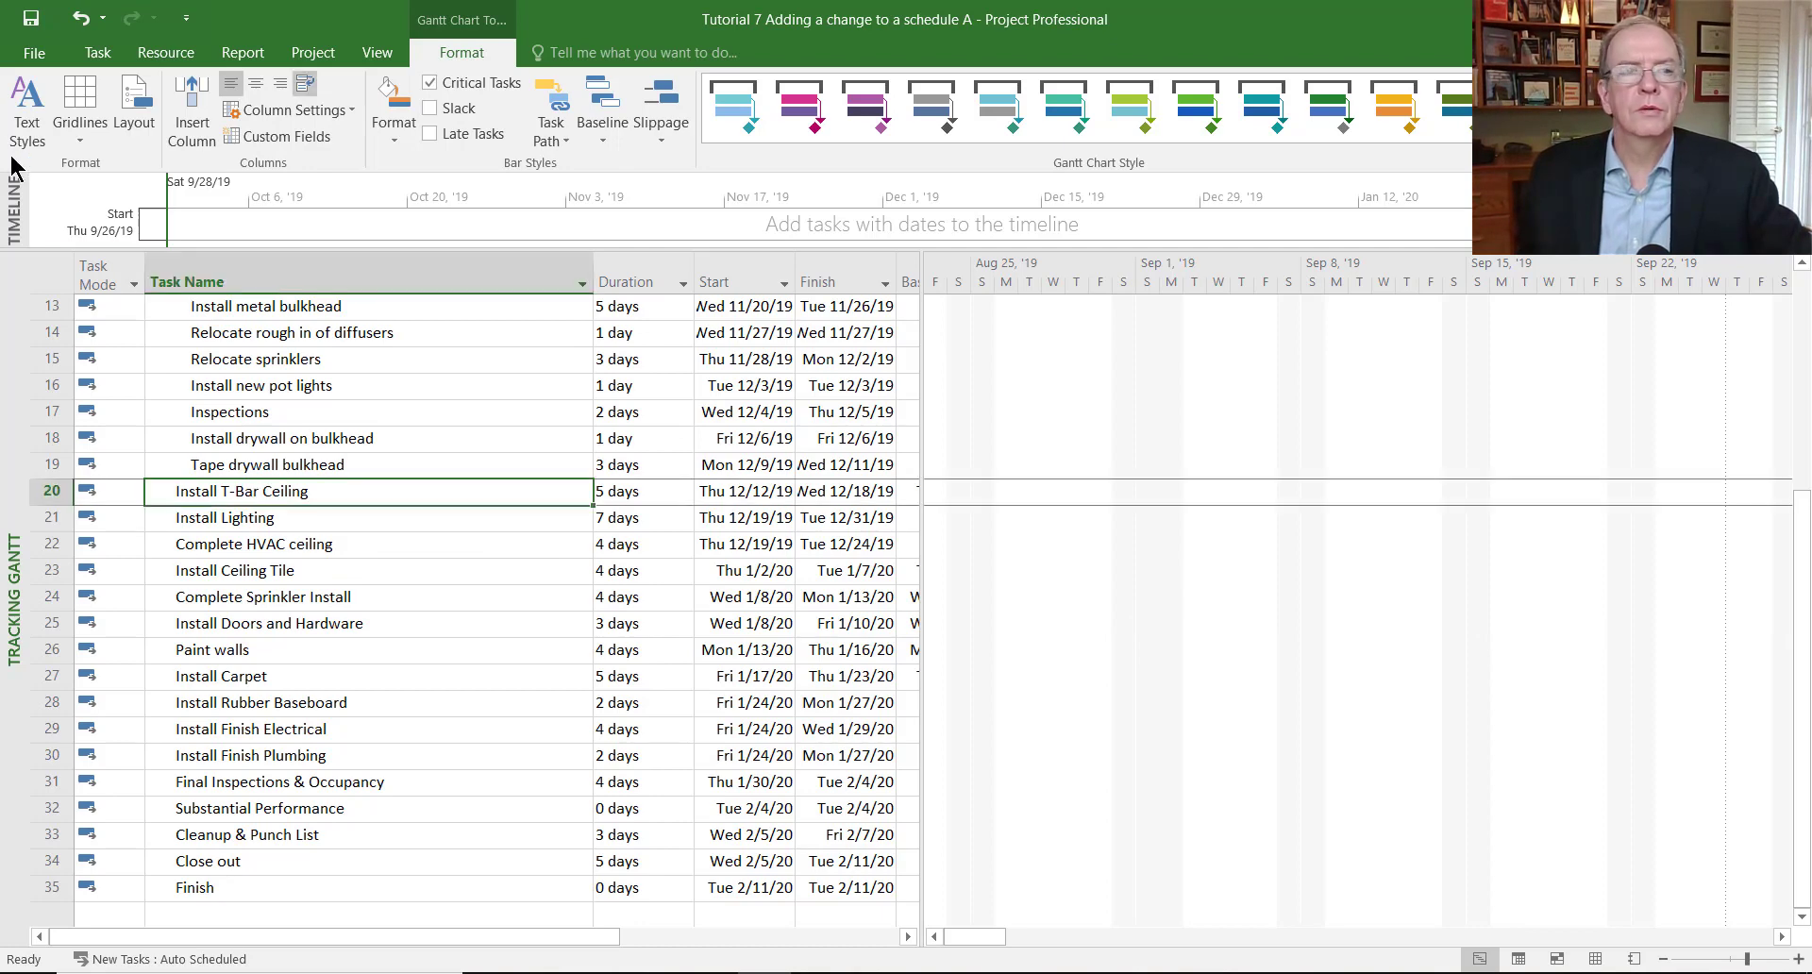
pyautogui.click(98, 53)
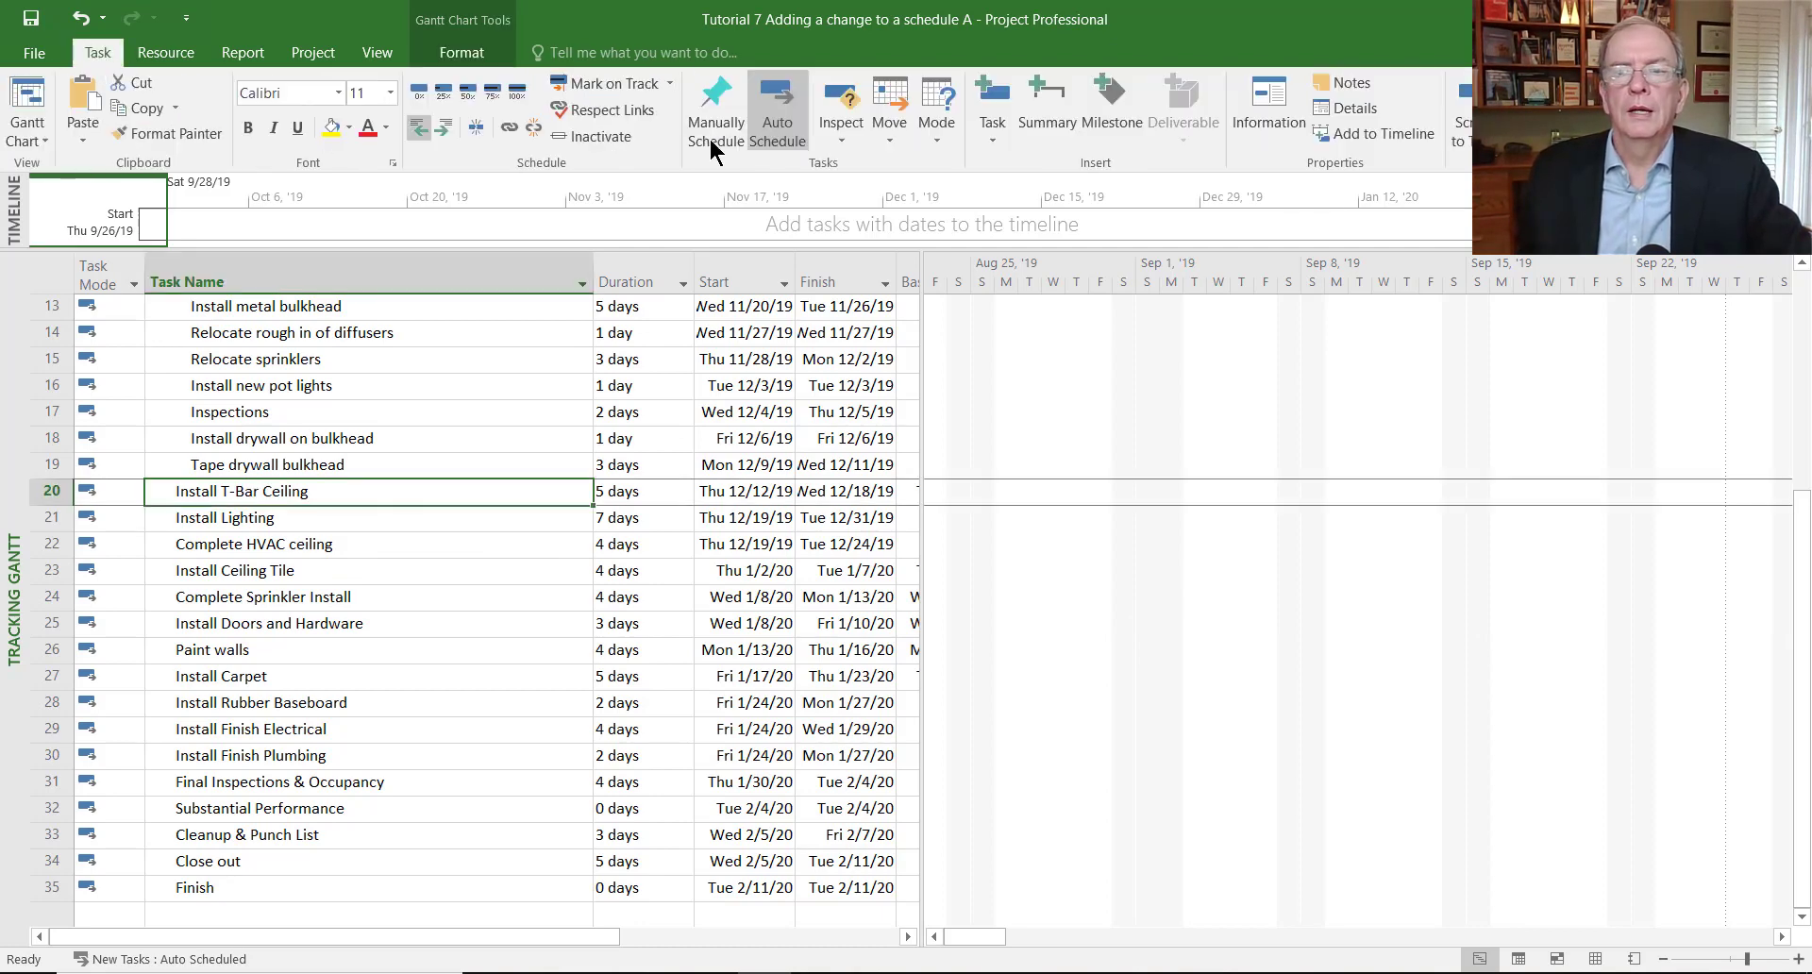
pyautogui.click(1462, 104)
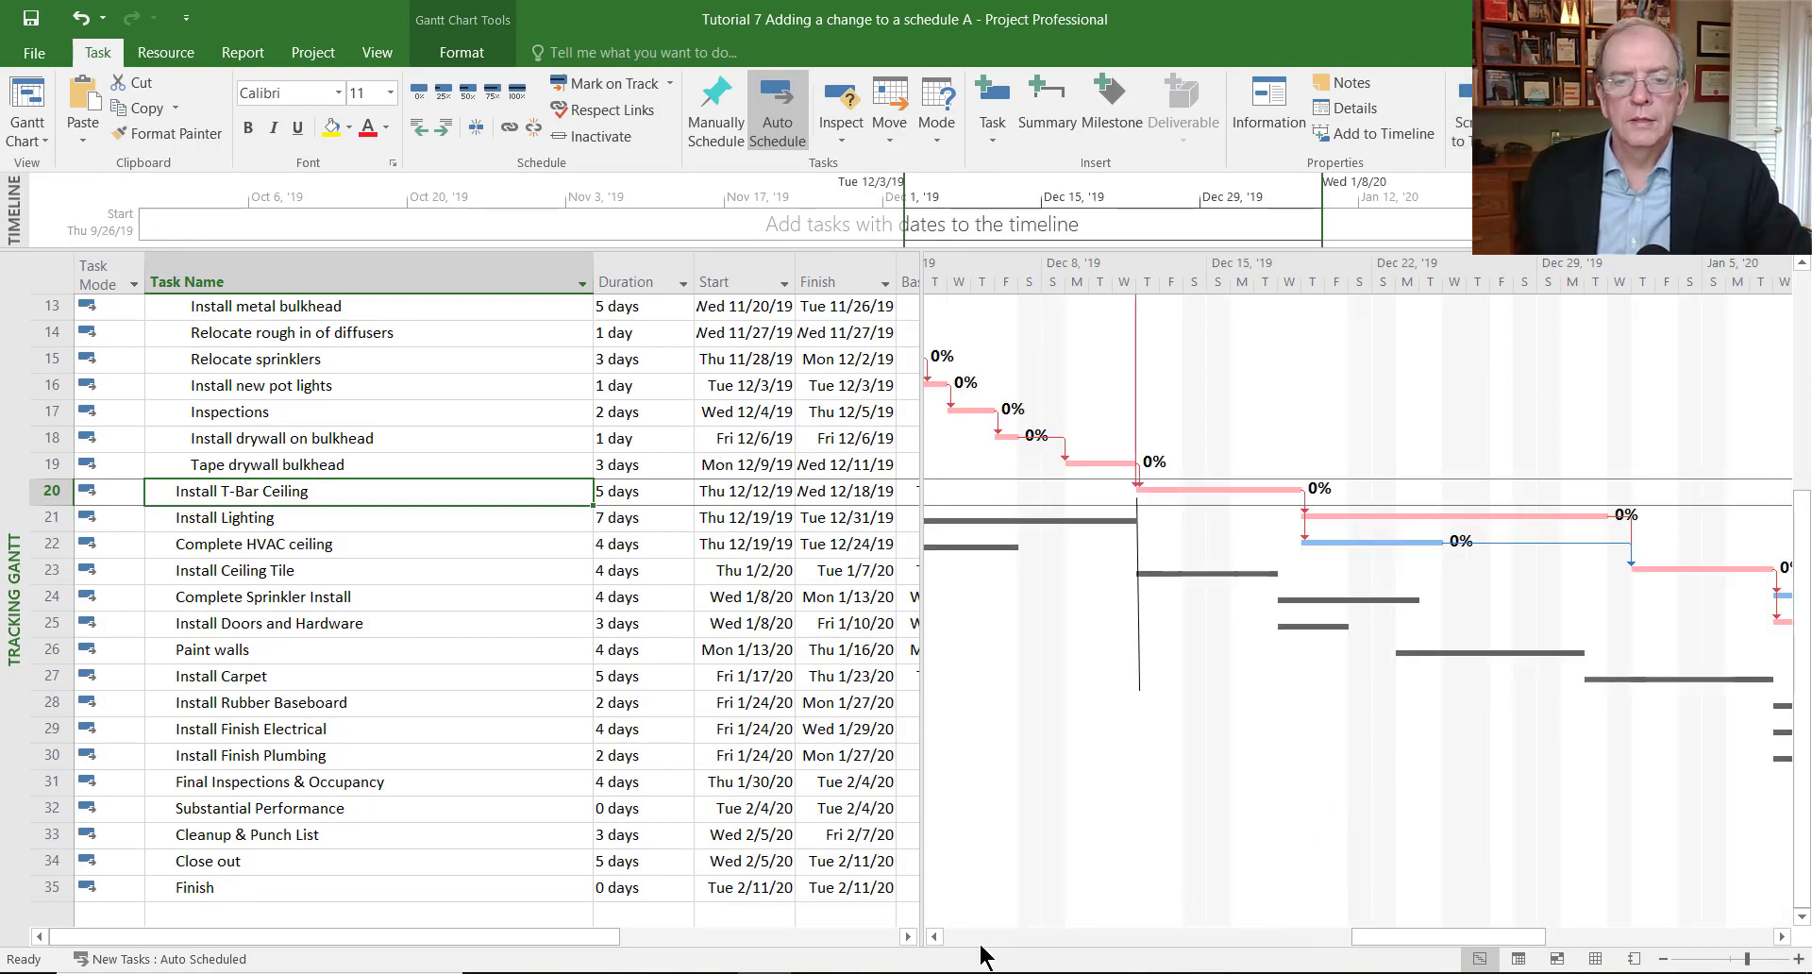
pyautogui.moveTo(932, 942); pyautogui.dragTo(933, 942)
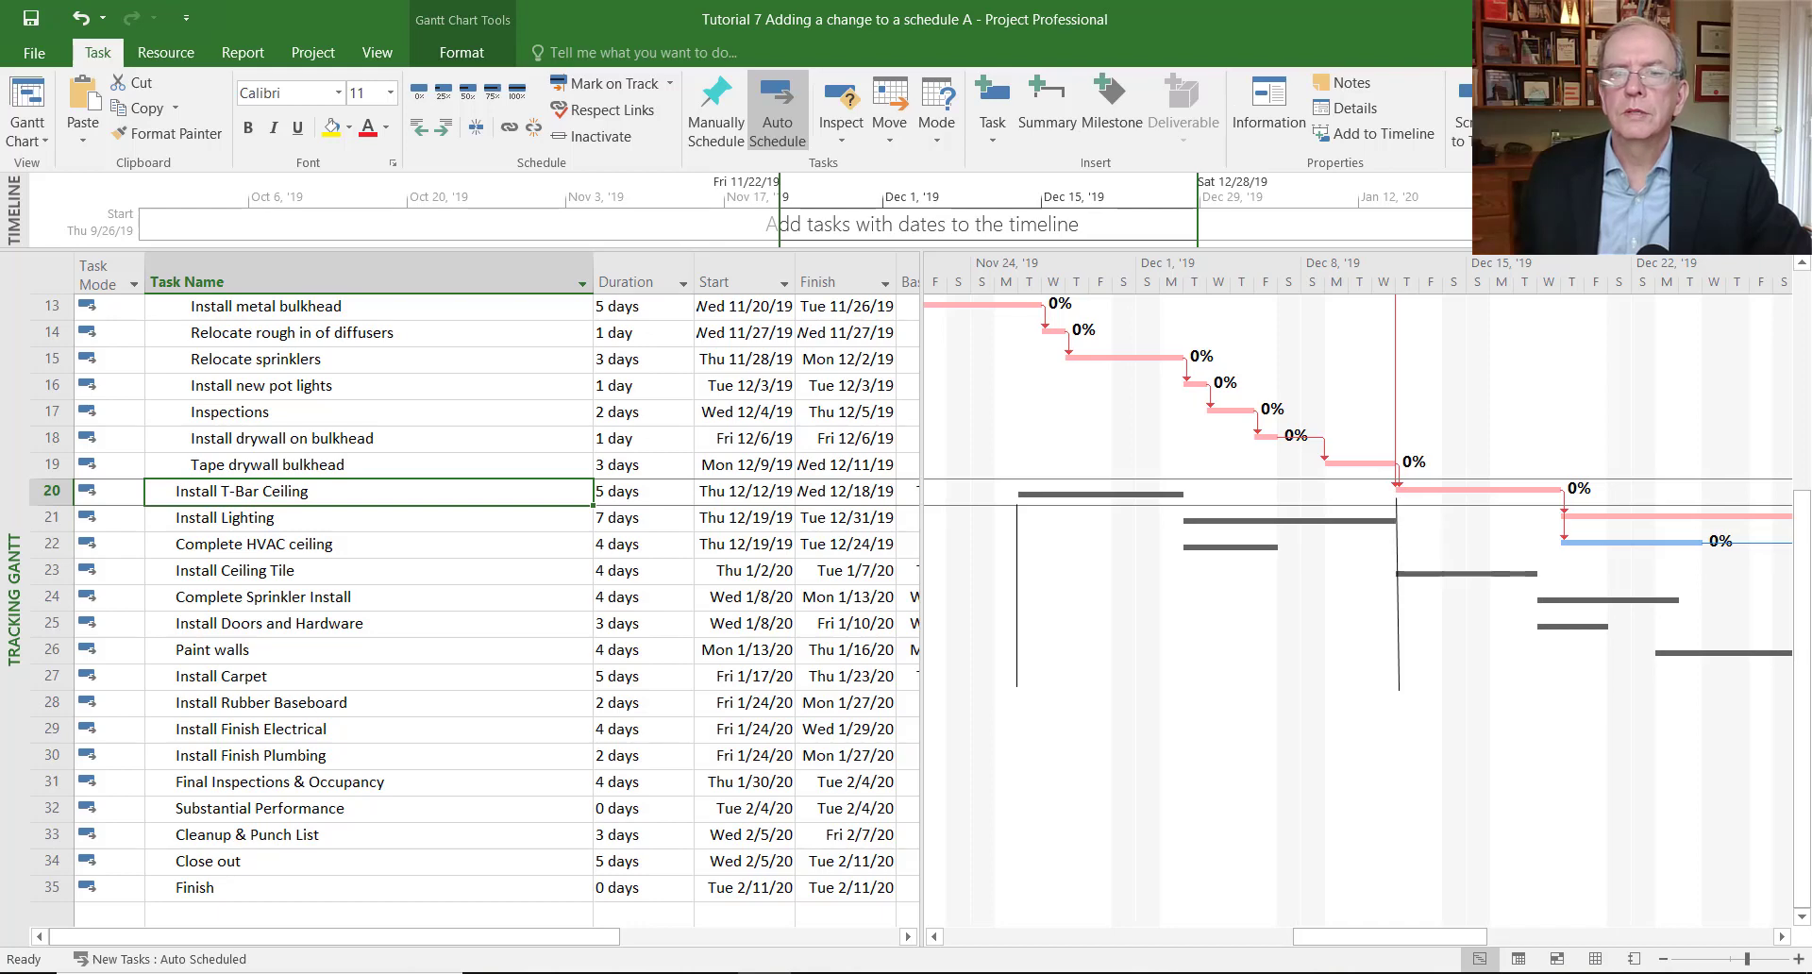
pyautogui.click(477, 54)
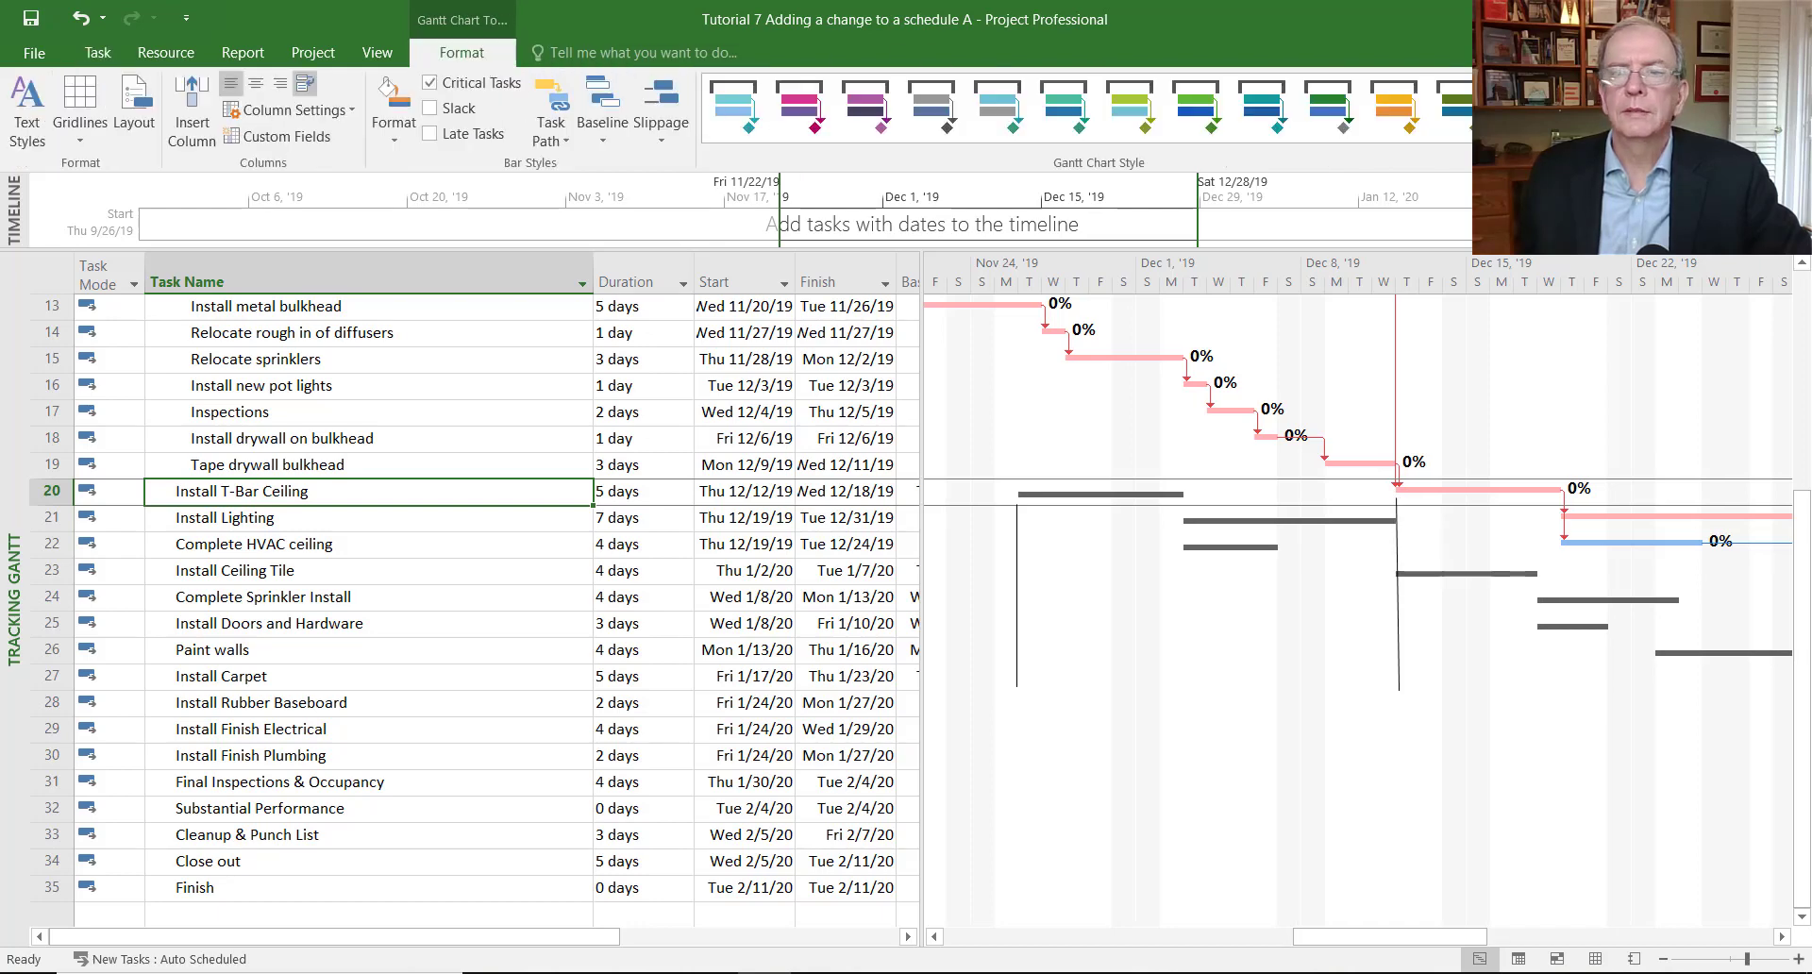
pyautogui.click(1774, 118)
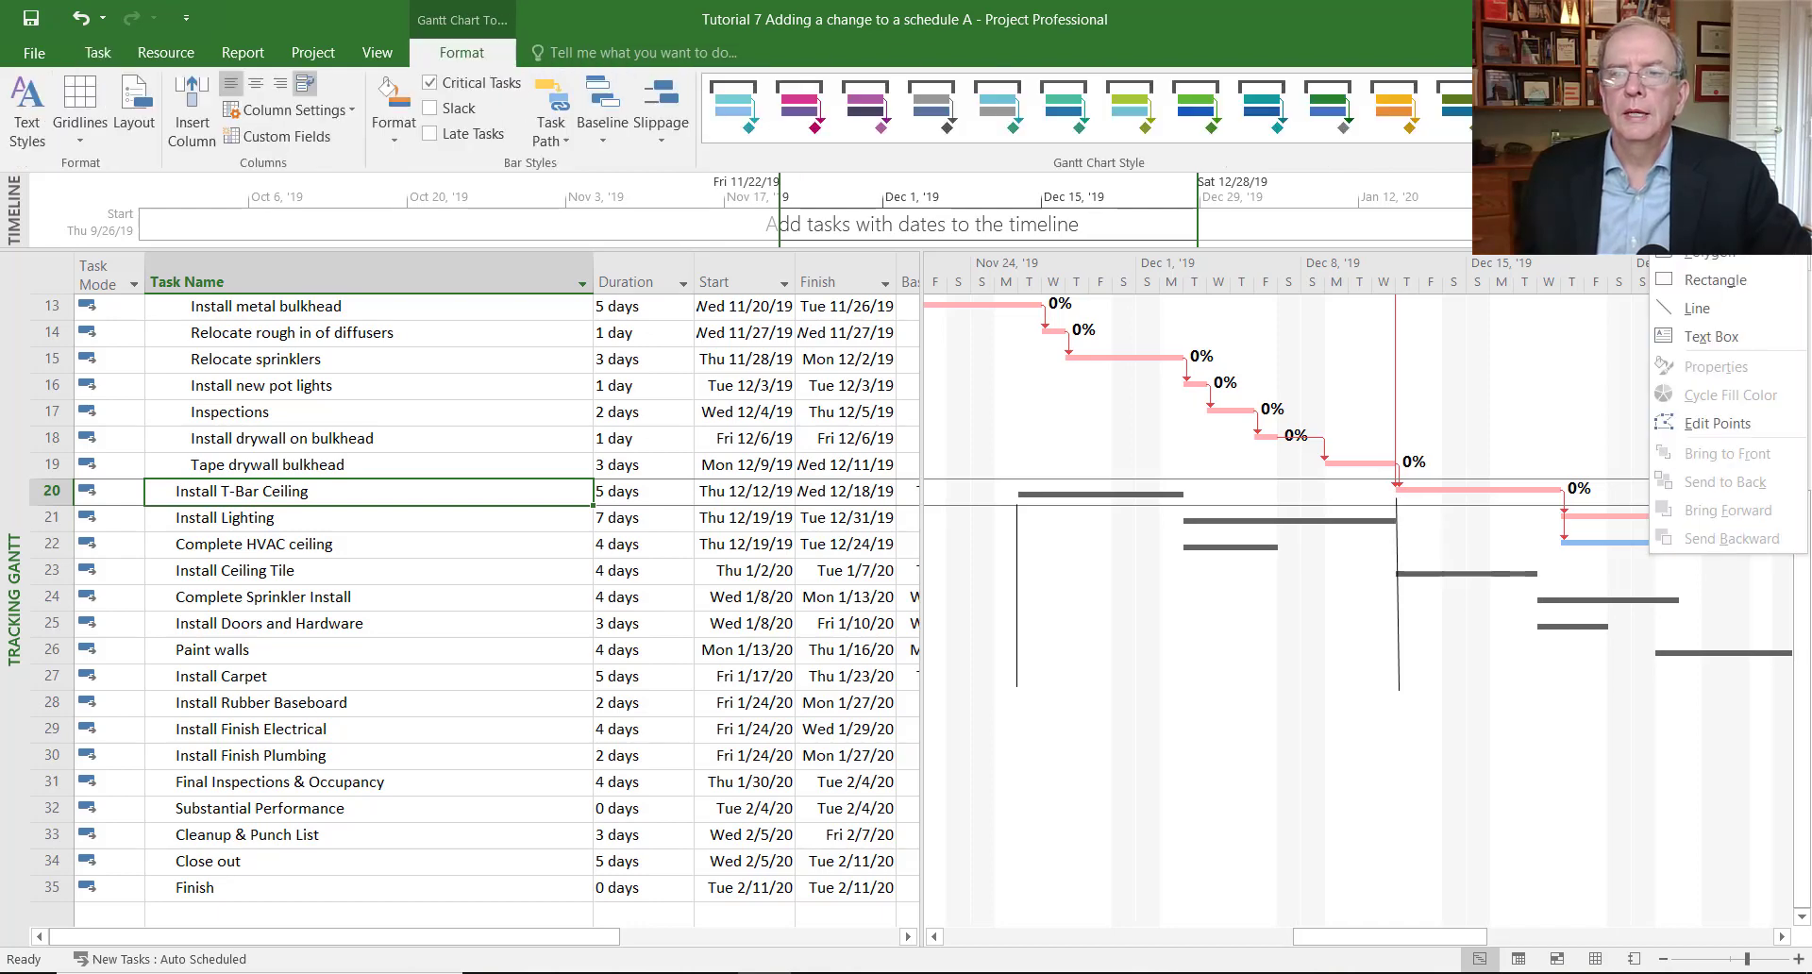
pyautogui.click(1712, 280)
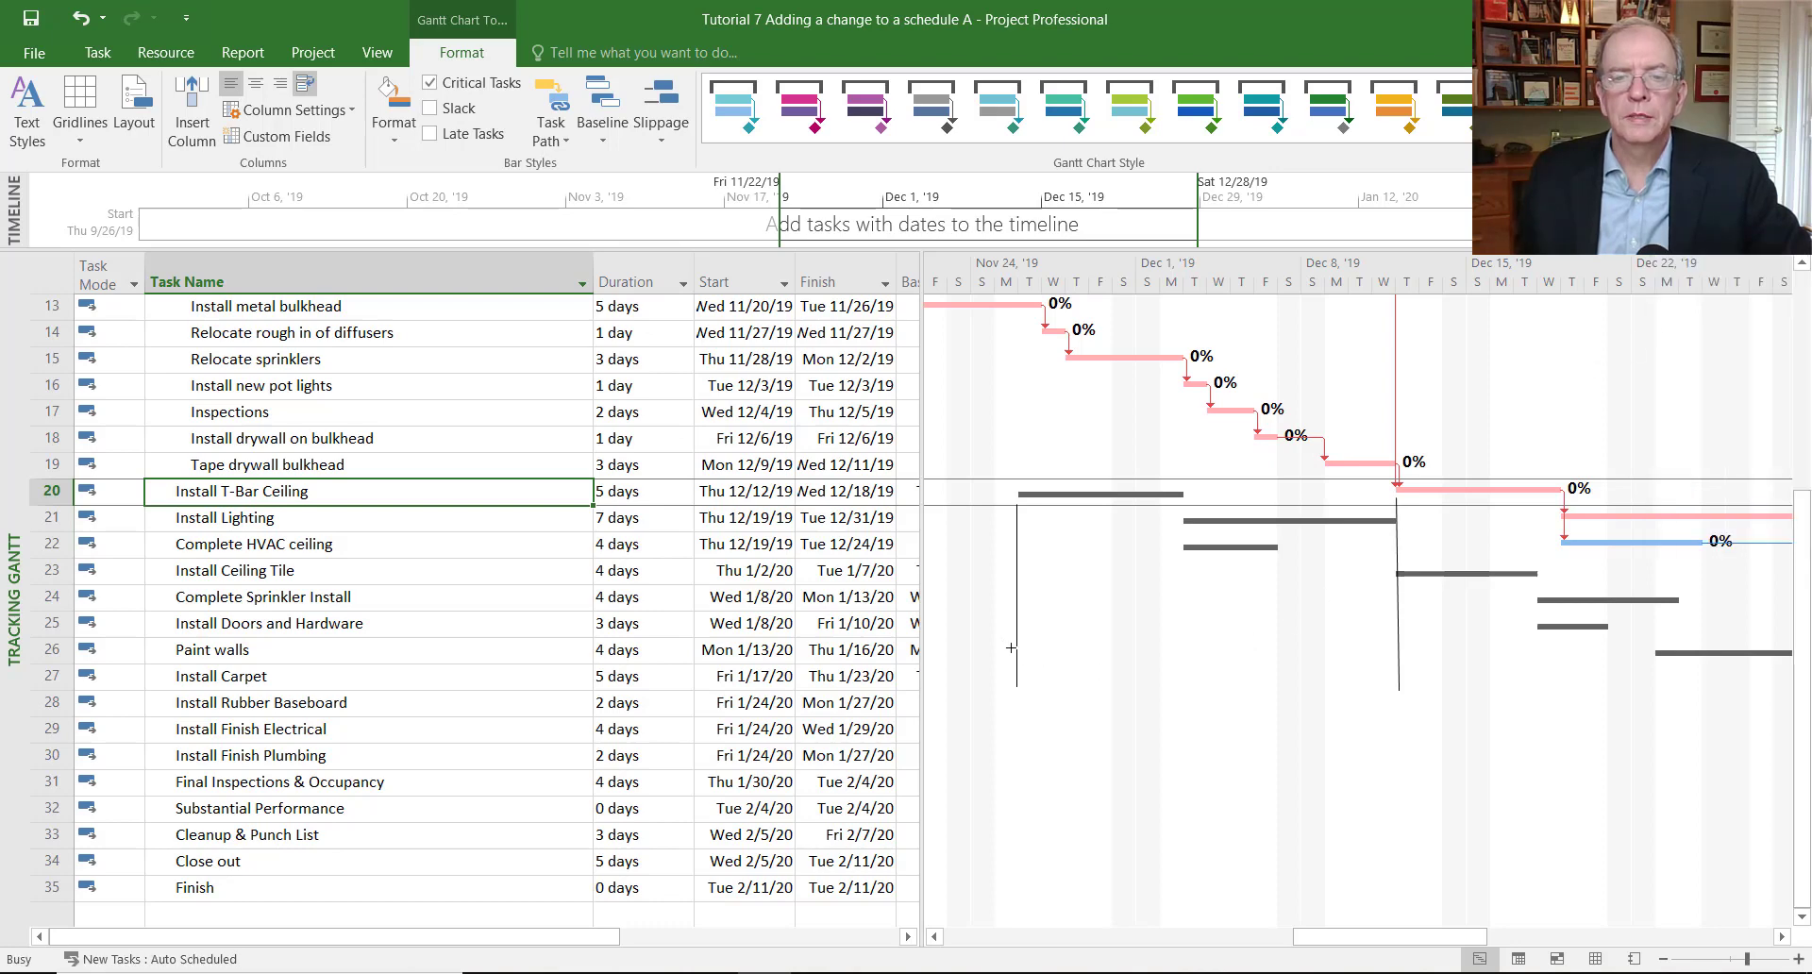
pyautogui.moveTo(1011, 668); pyautogui.dragTo(1408, 669)
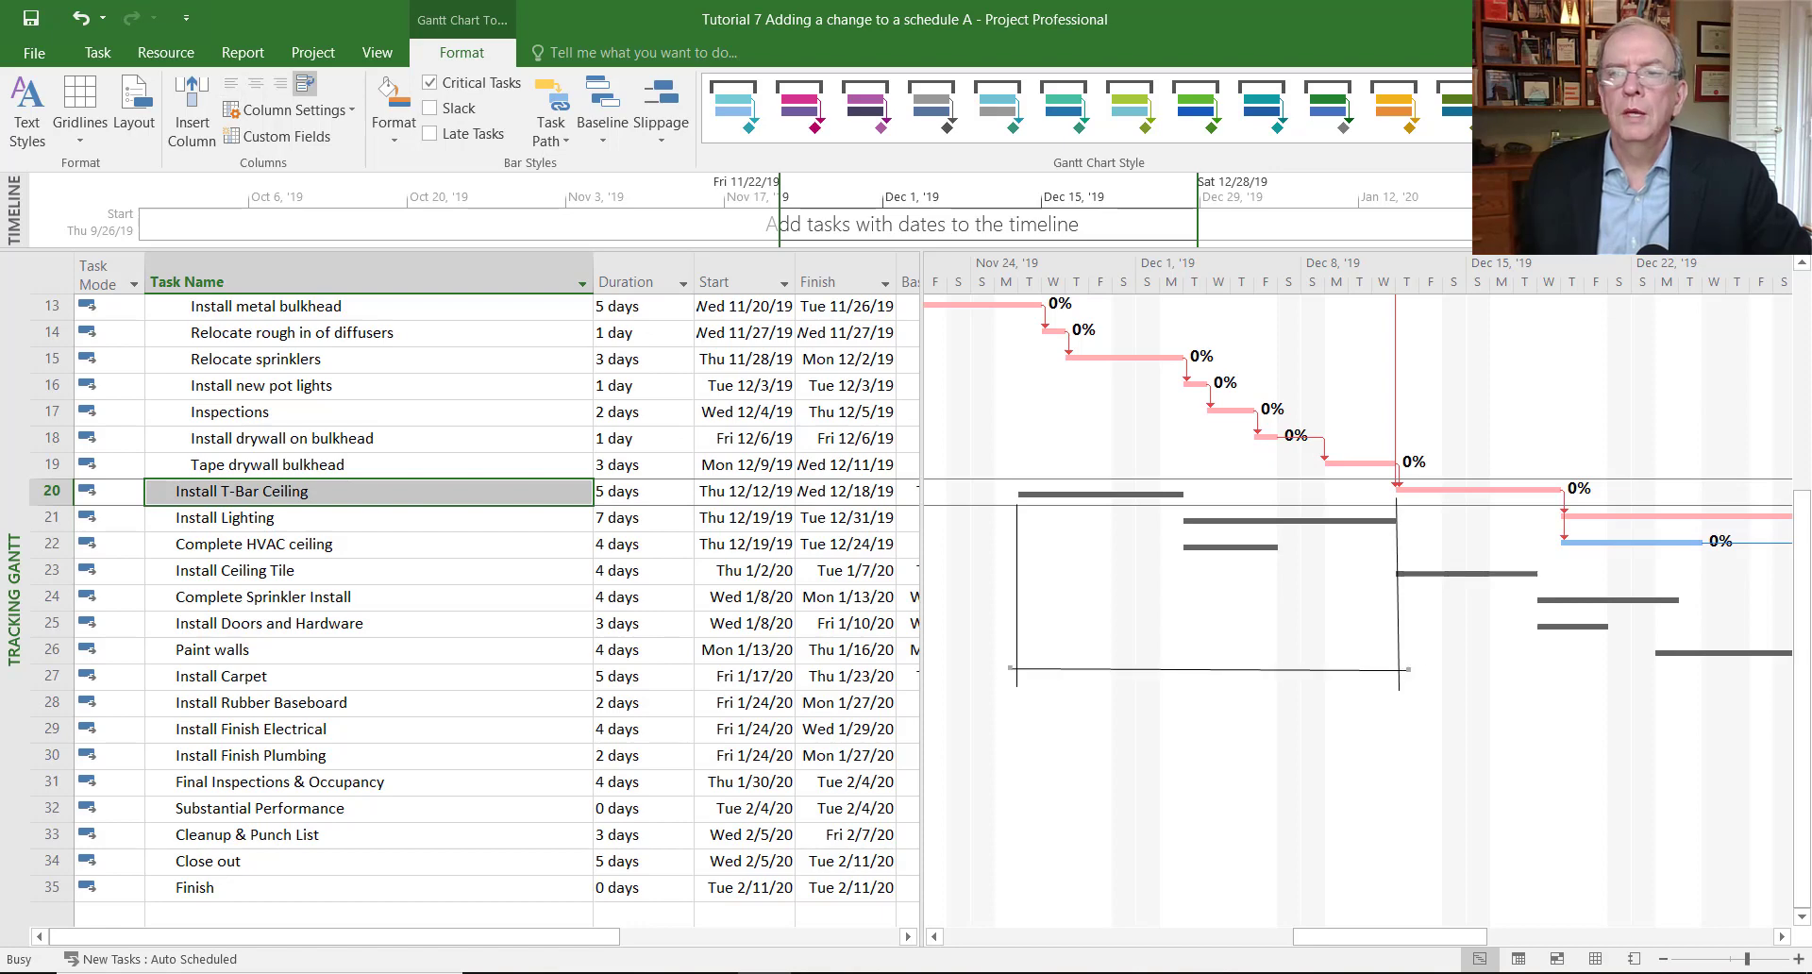
# Add a text box below the horizontal line reading "Bulkhead delays Install T bar by 12 days".
pyautogui.click(1755, 123)
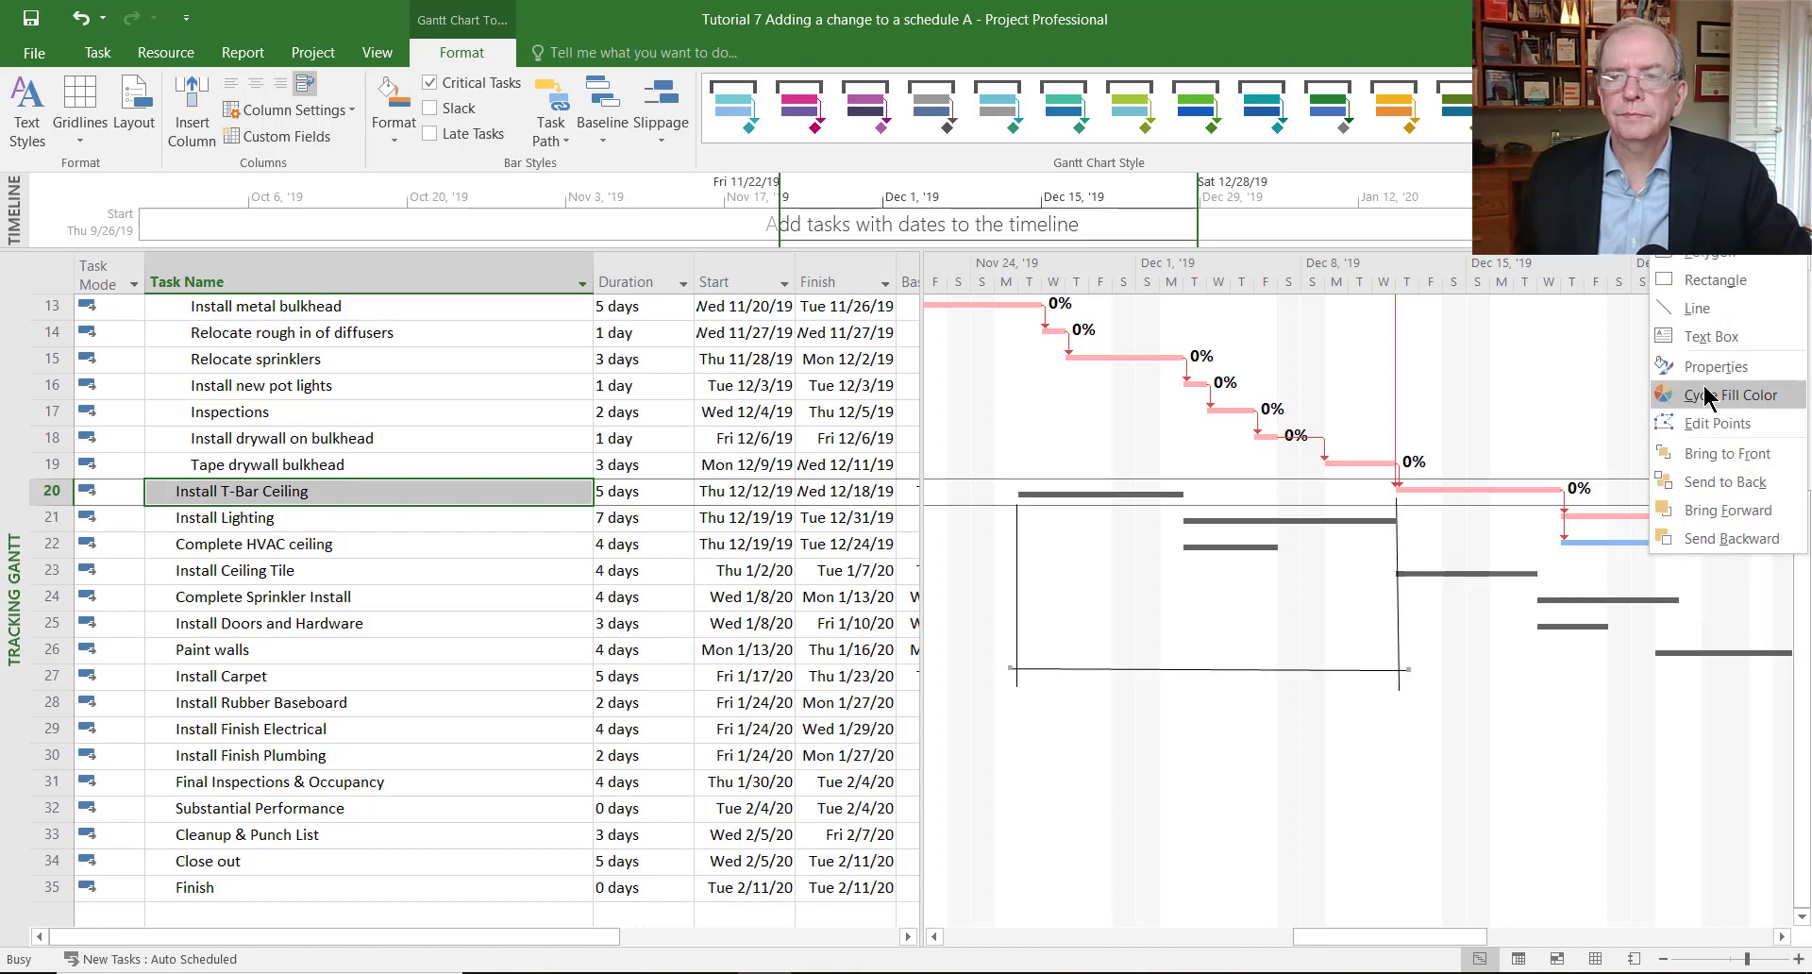
pyautogui.click(1712, 337)
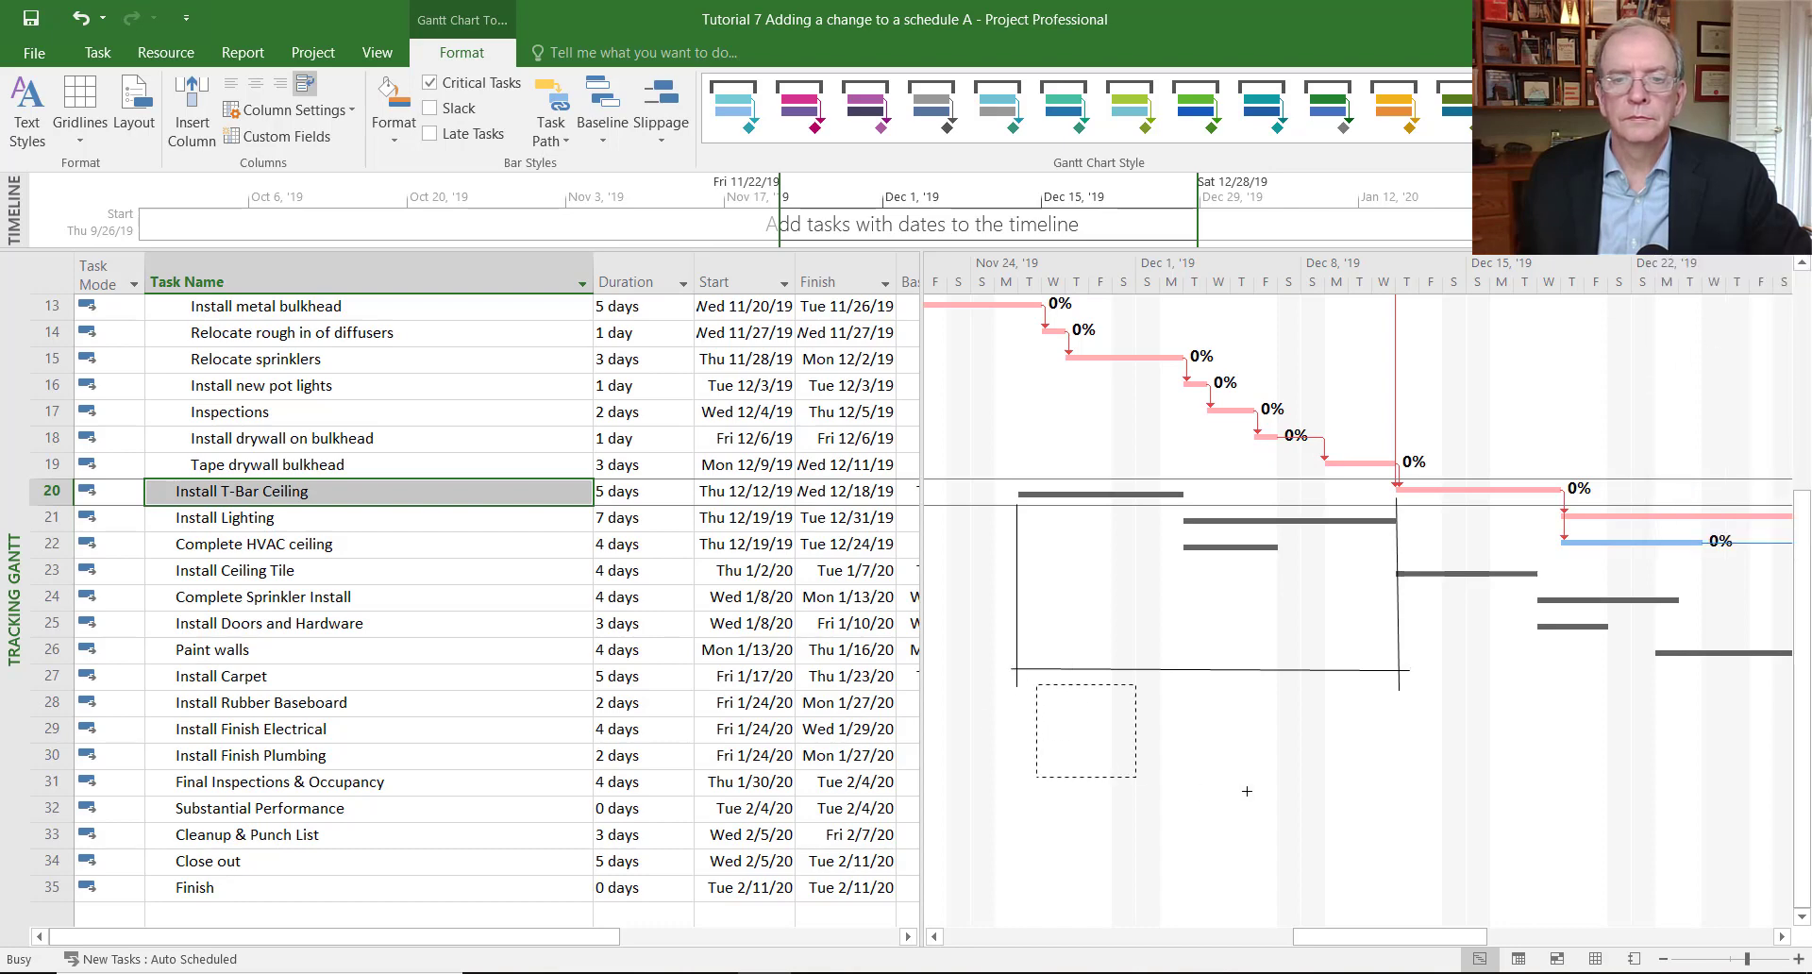
pyautogui.moveTo(1246, 791); pyautogui.dragTo(1384, 820)
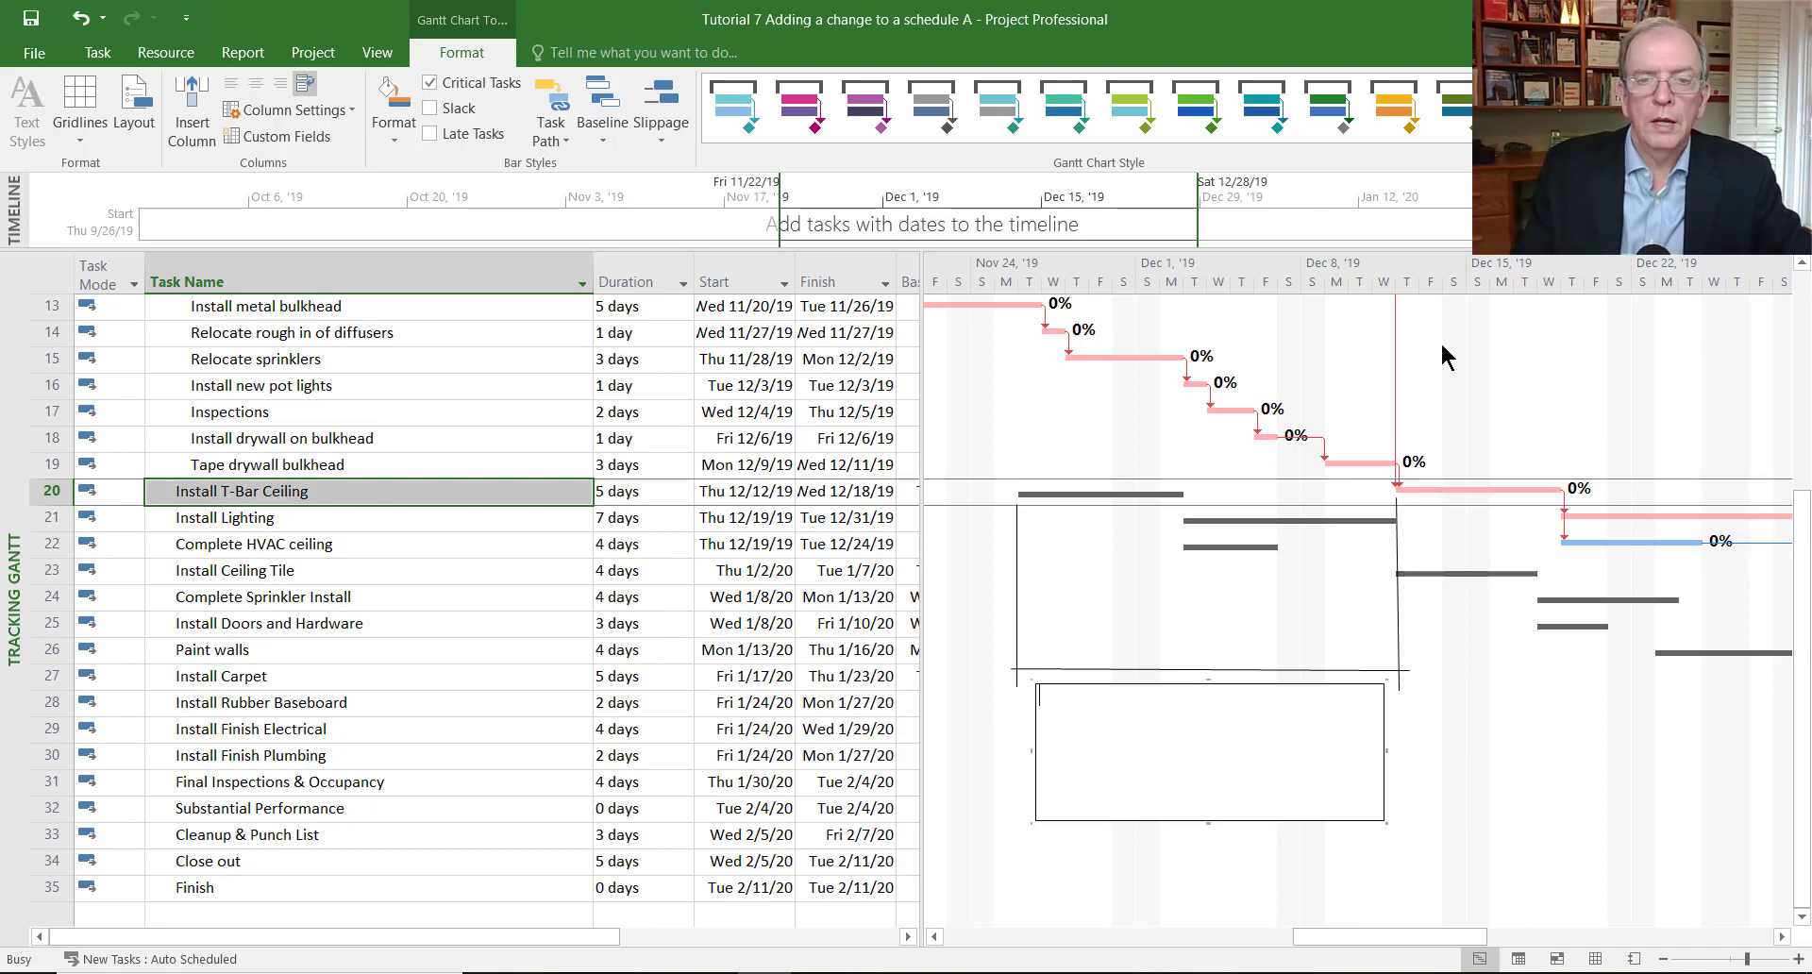
pyautogui.write('Bul')
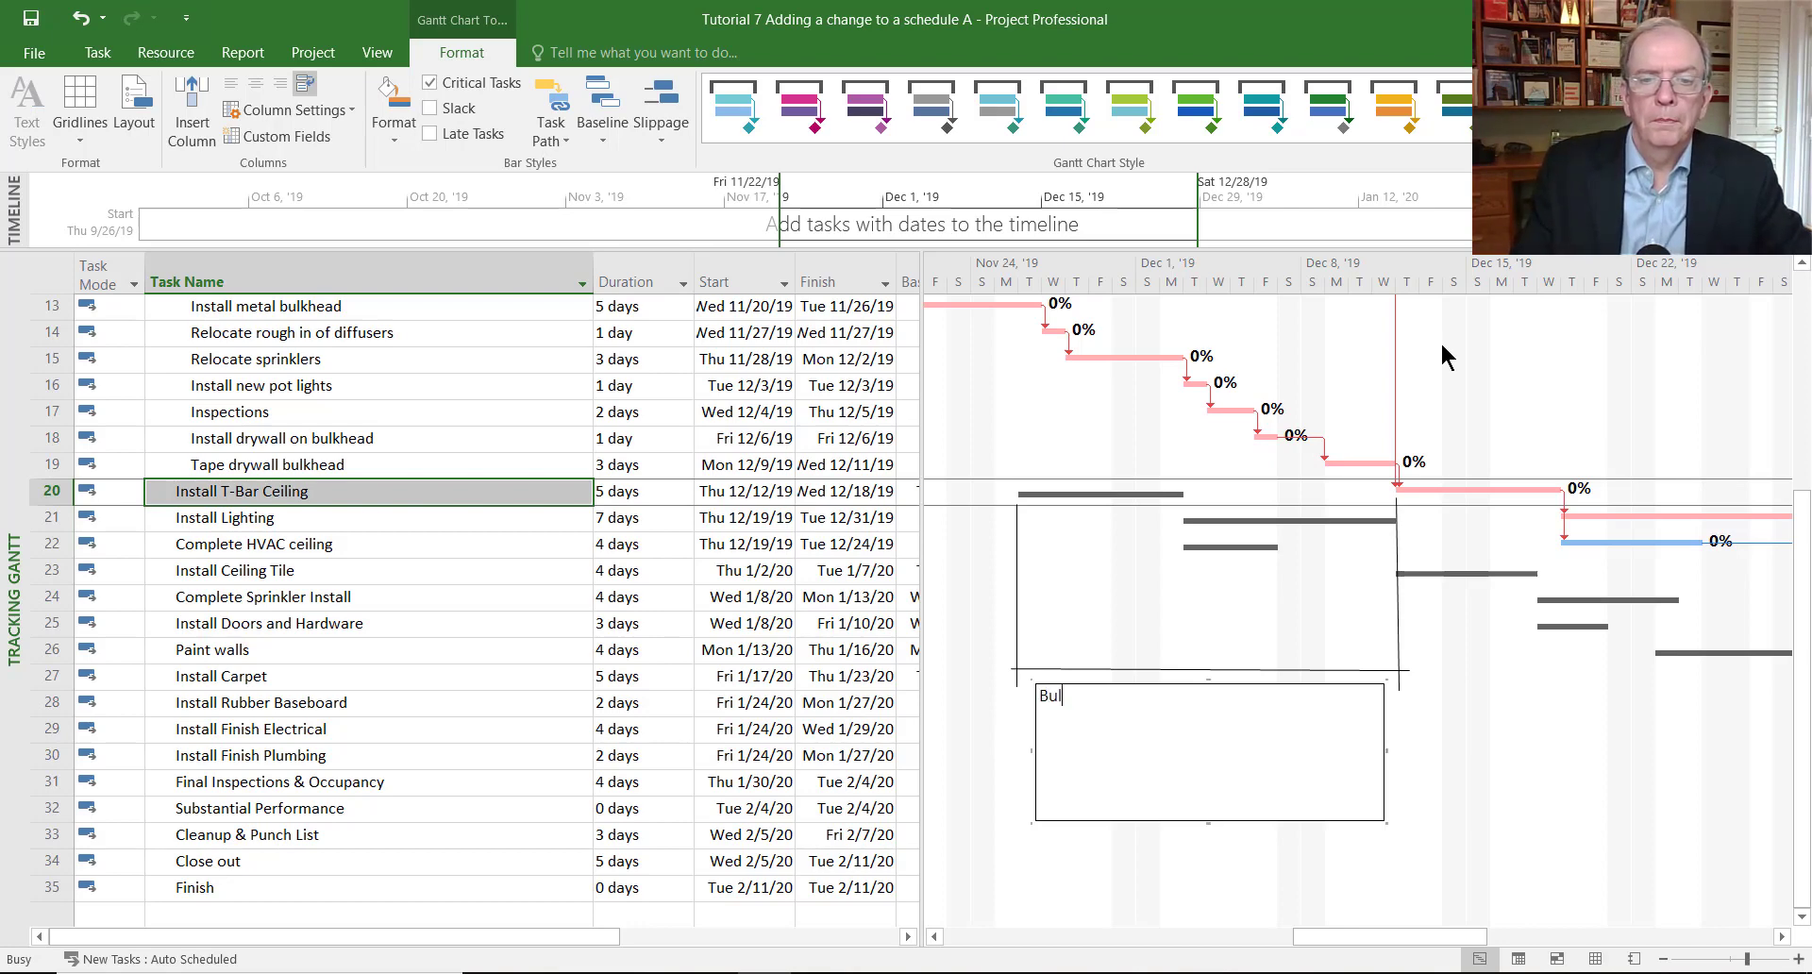
pyautogui.write('khead dela')
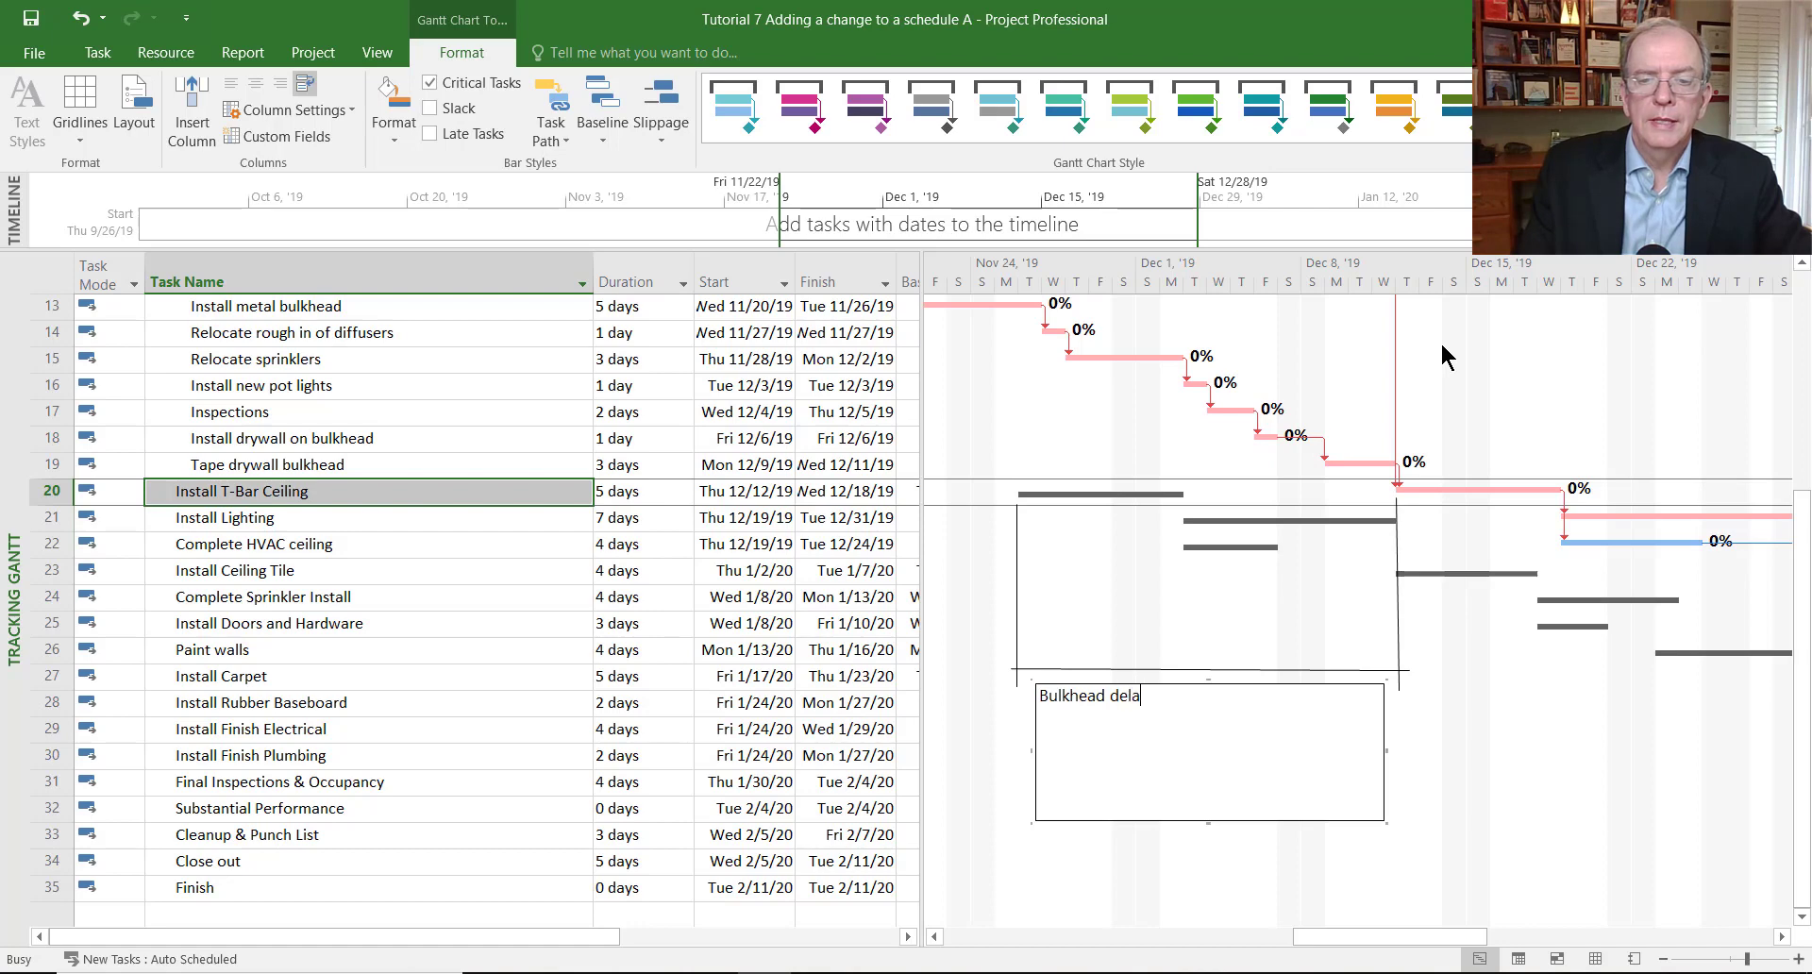
pyautogui.write('ys')
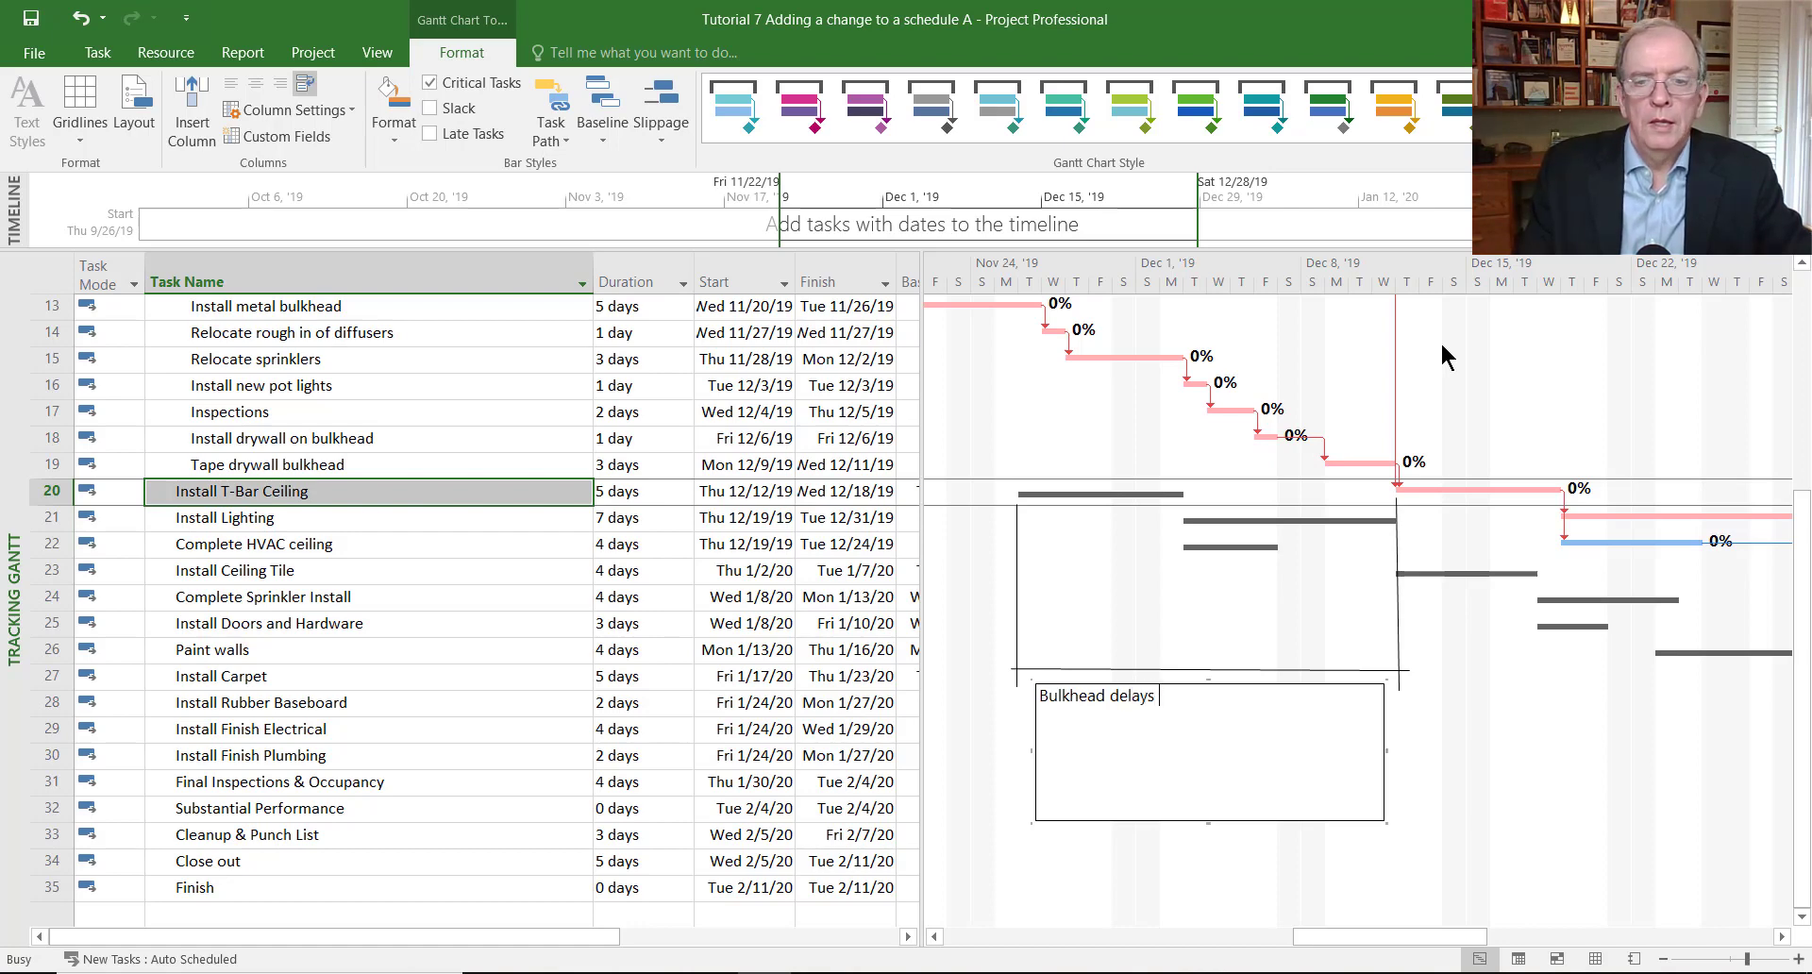
pyautogui.write(' Install')
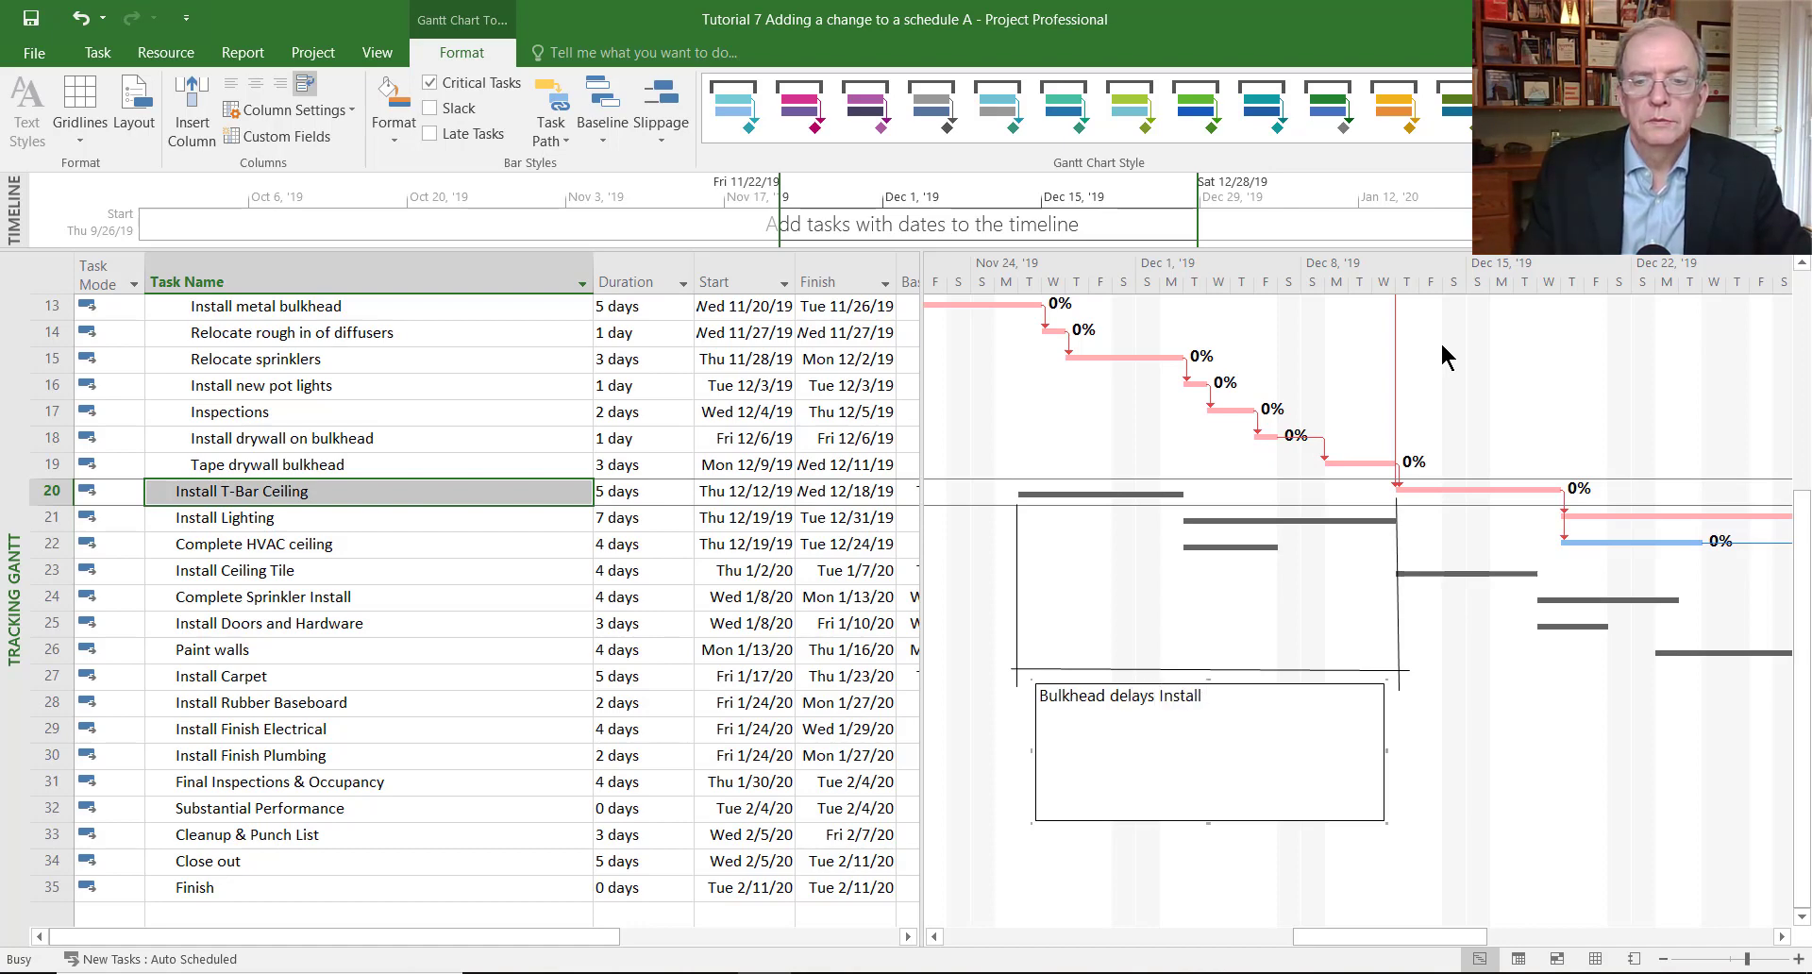
pyautogui.write(' T bar by 12 d')
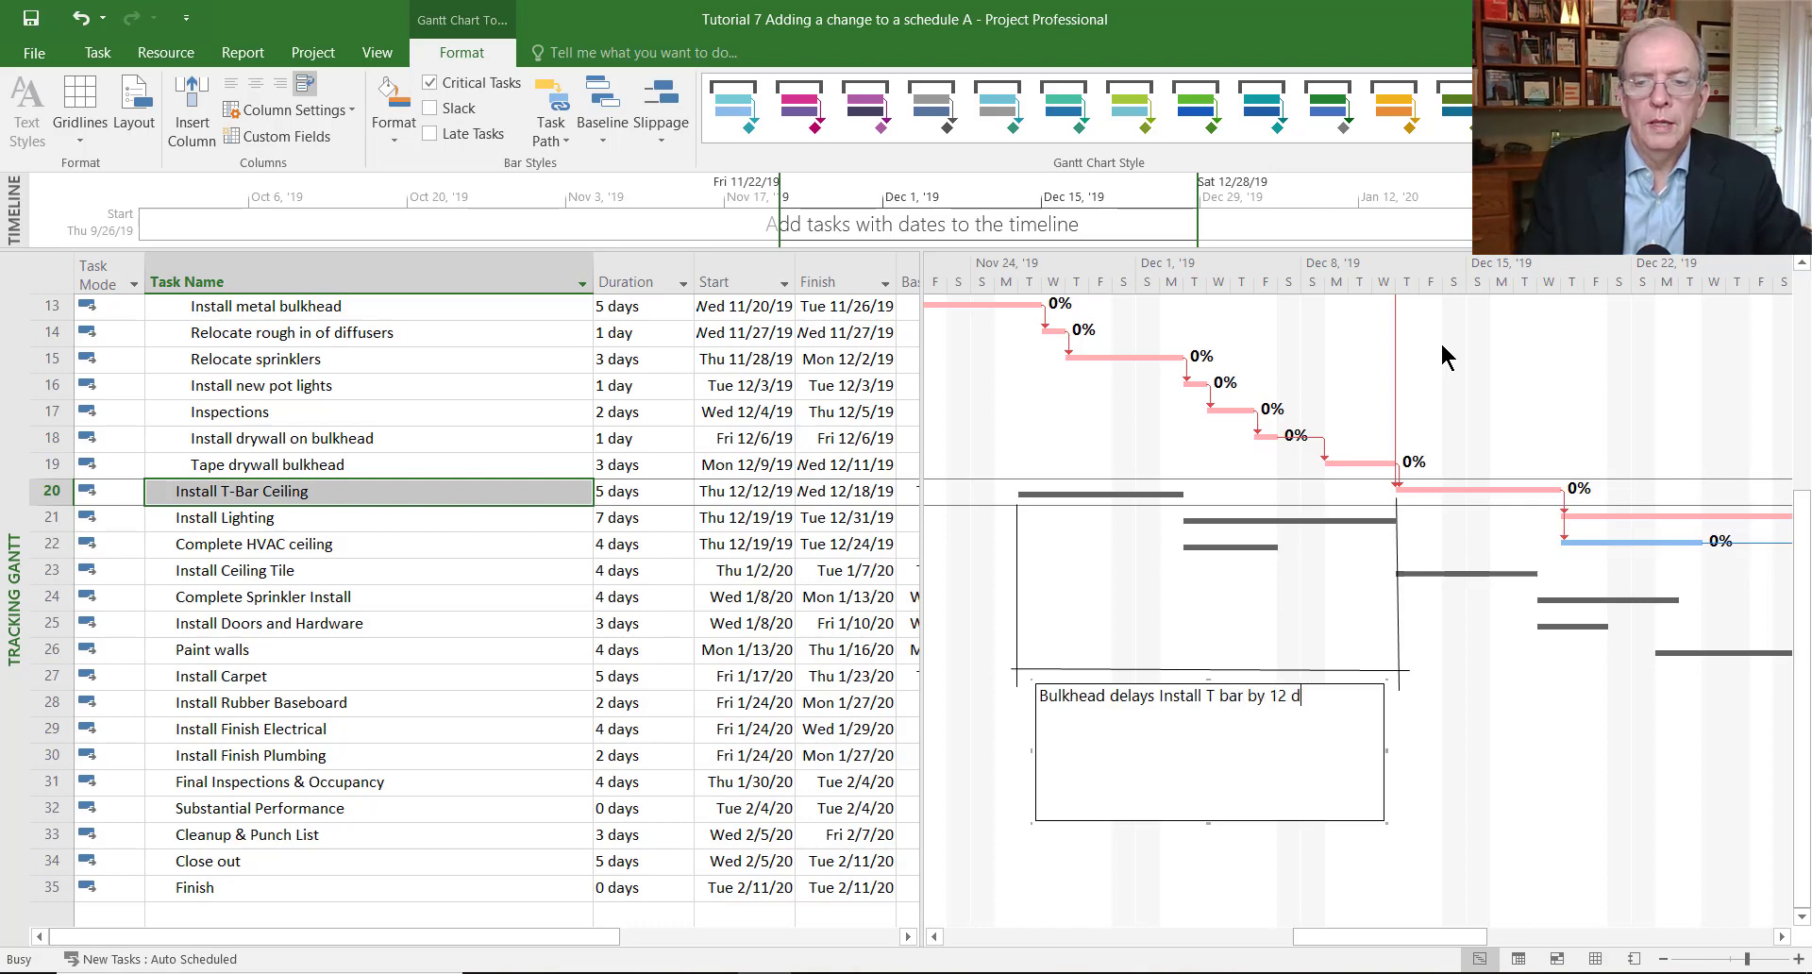
pyautogui.write('ays')
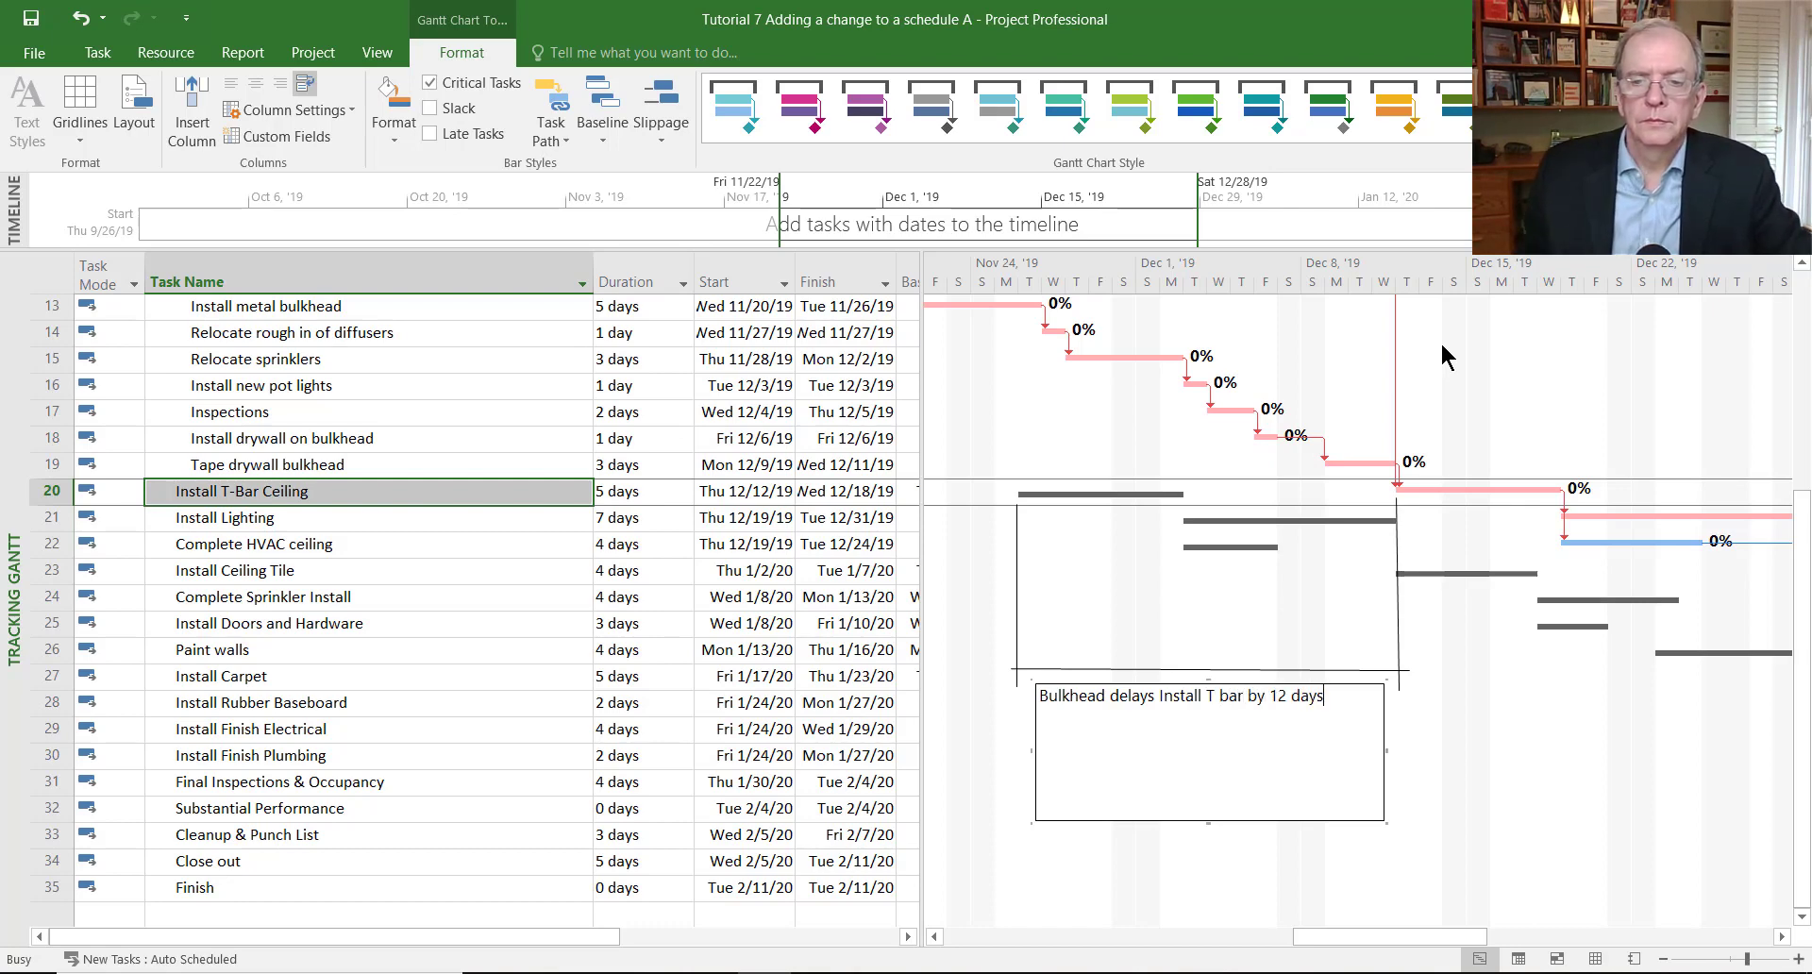
# Move the text box up slightly so it sits just under the horizontal line between the two vertical lines.
pyautogui.click(1209, 817)
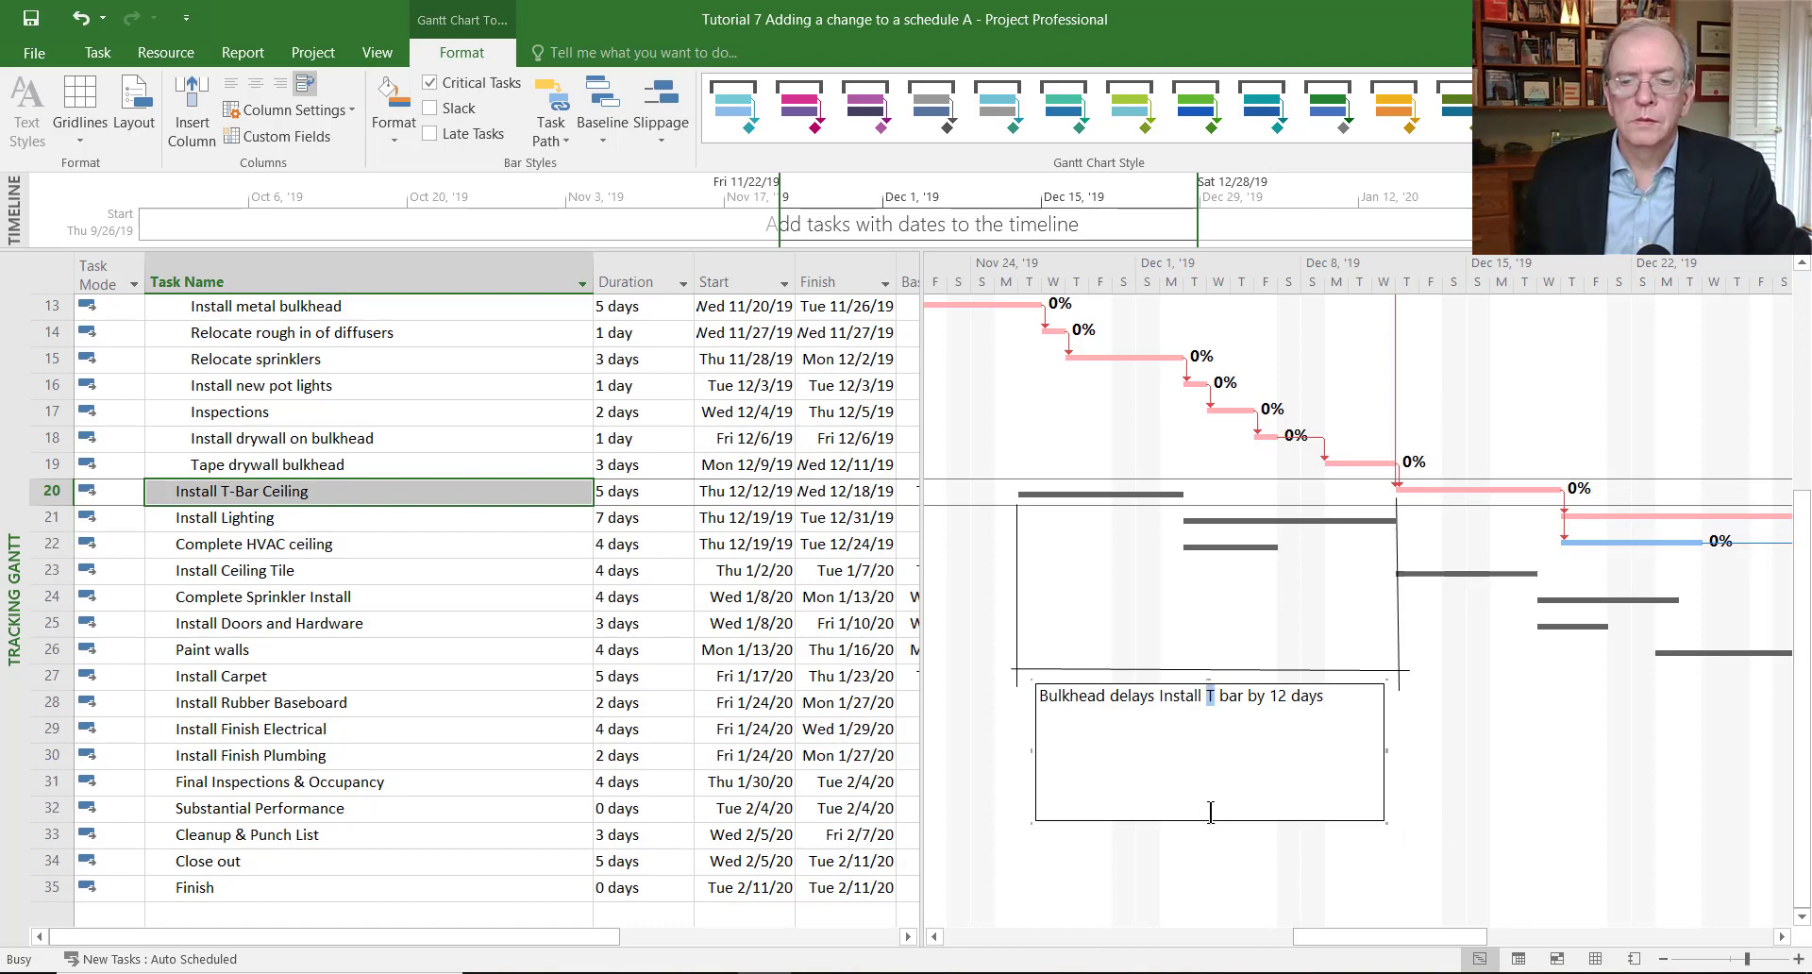
pyautogui.moveTo(1211, 820); pyautogui.dragTo(1208, 812)
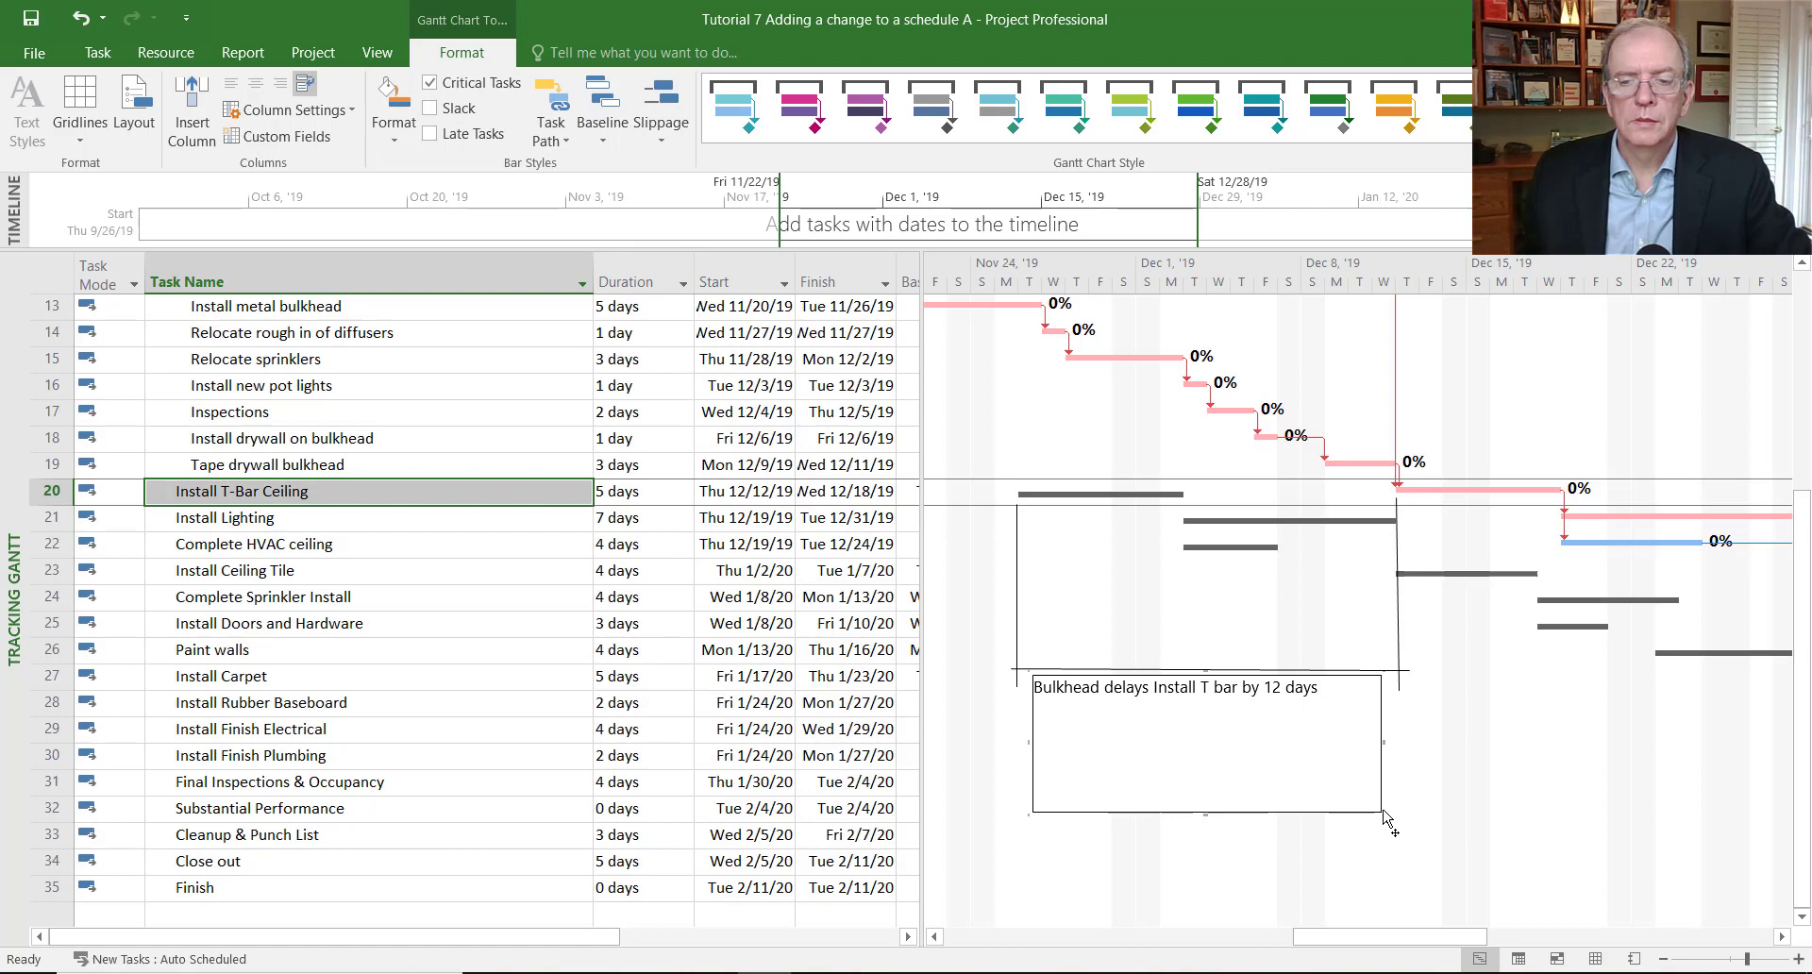
pyautogui.moveTo(1384, 813); pyautogui.dragTo(1387, 814)
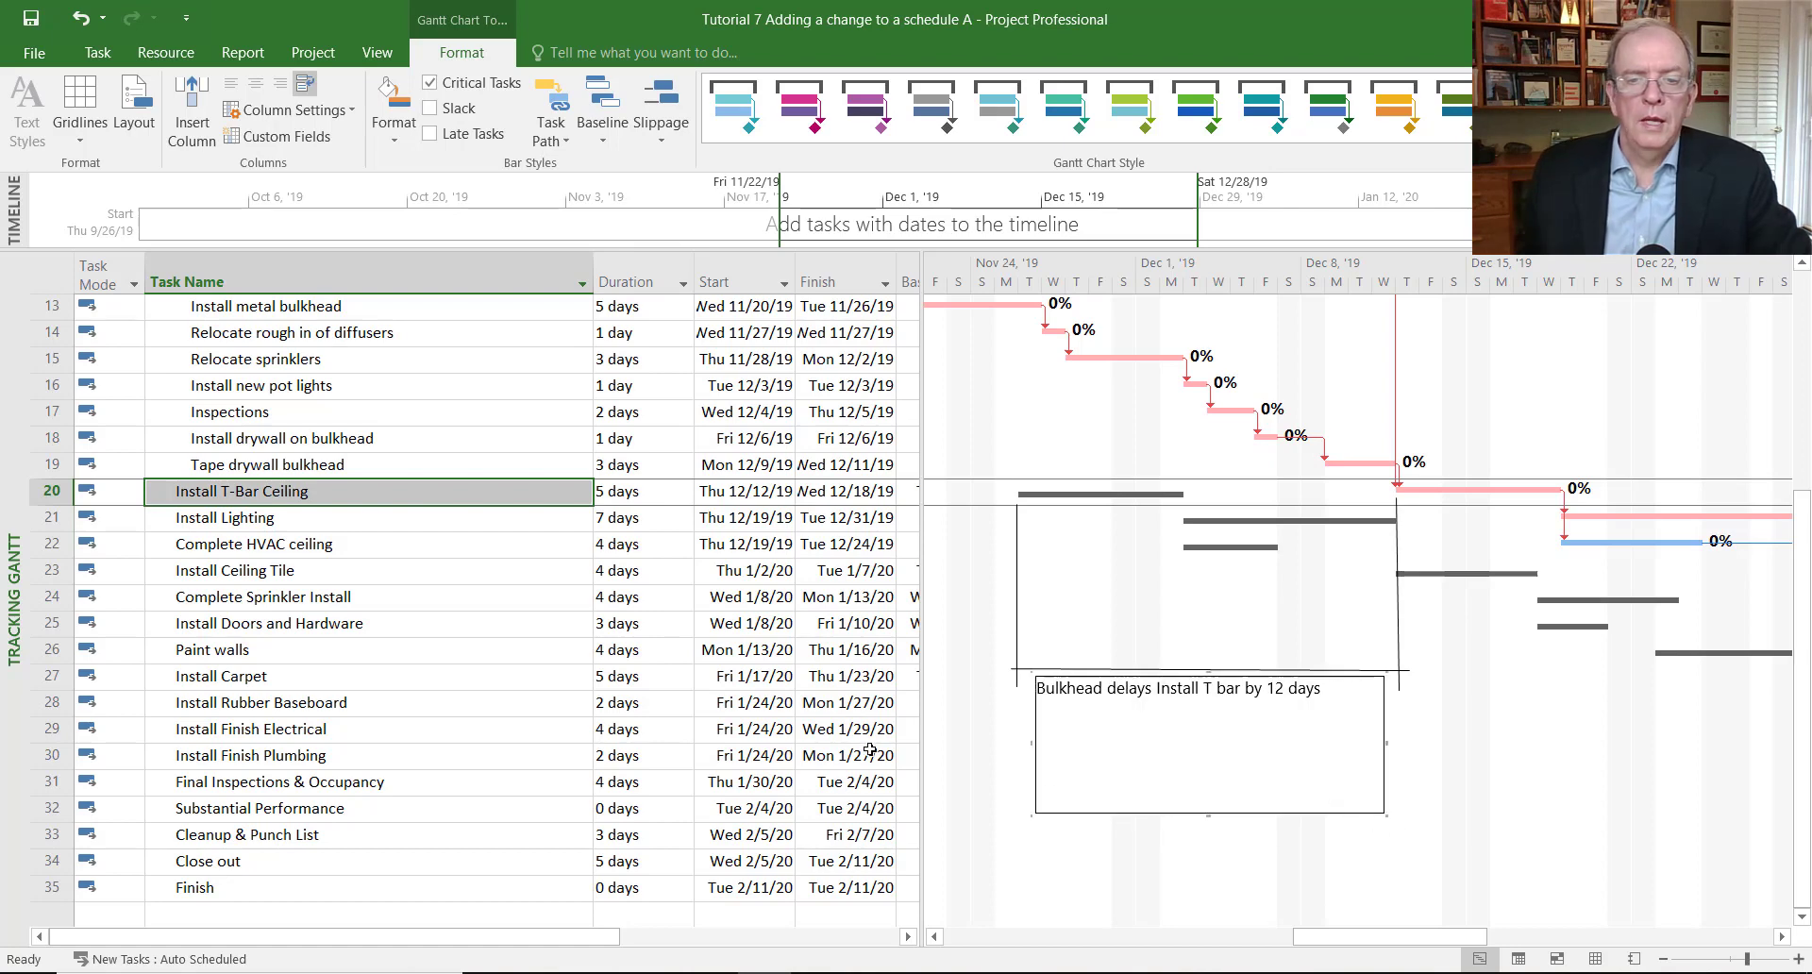
pyautogui.click(981, 816)
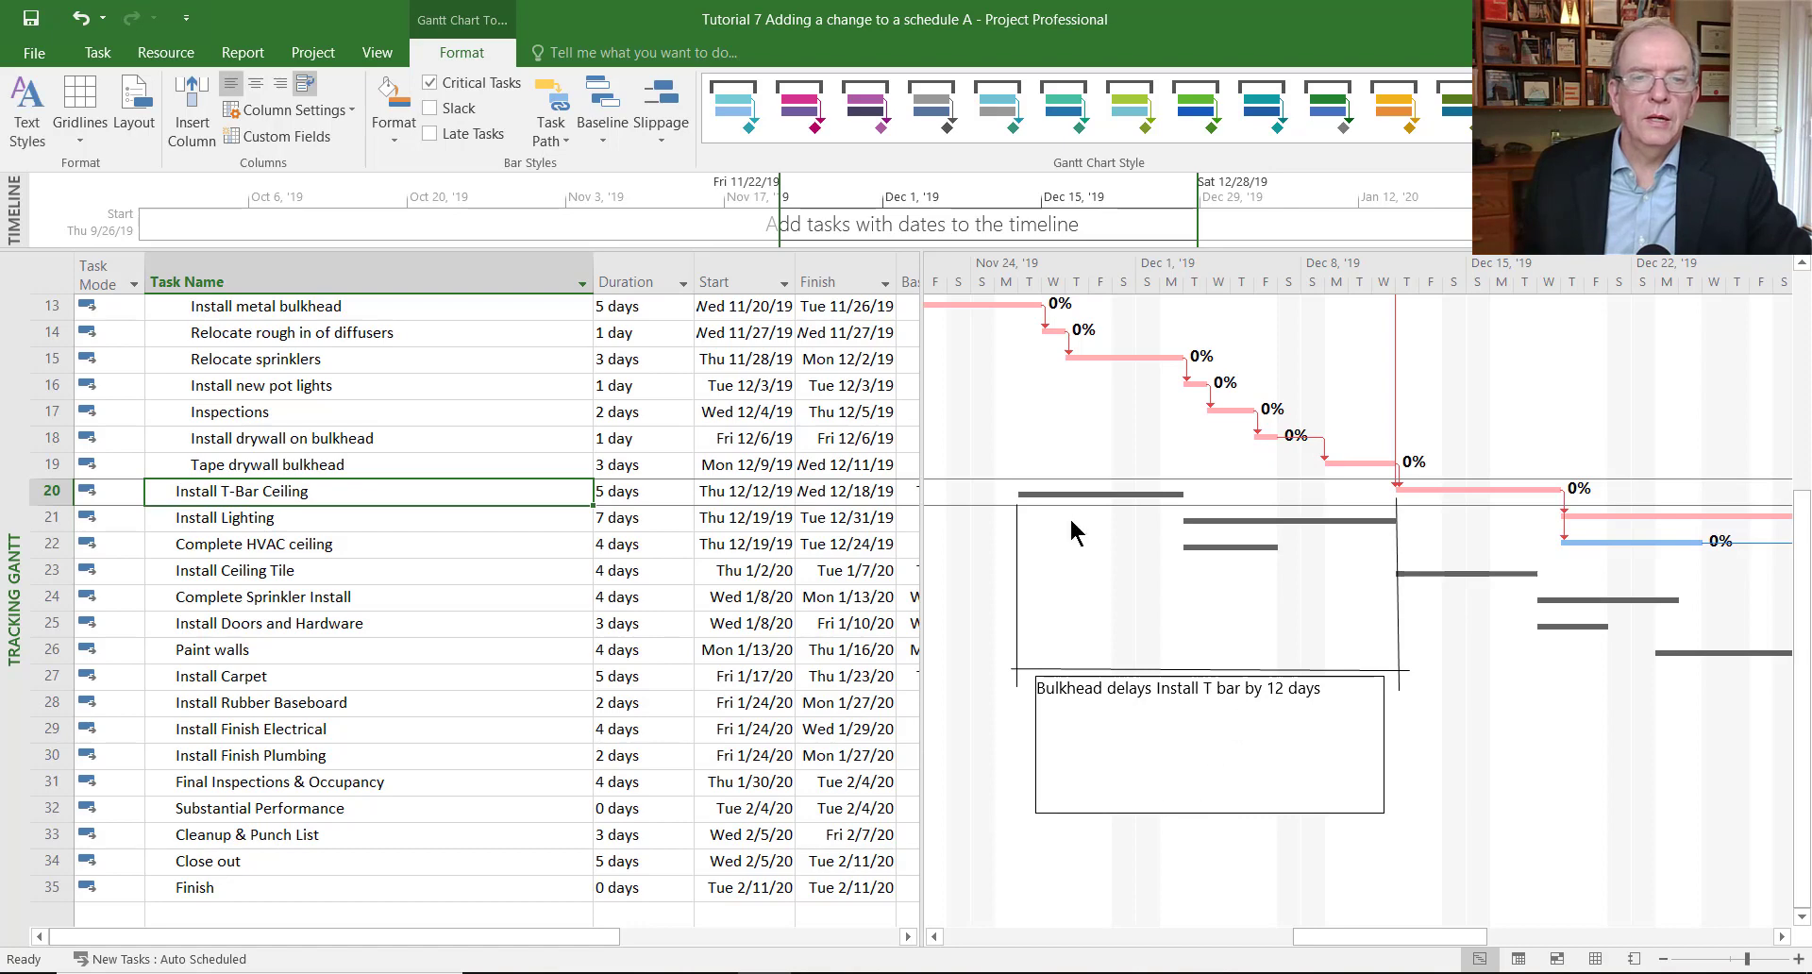
# Examine the bulkhead change bars together with Install T-Bar Ceiling's baseline bar, the delay lines and the note.
pyautogui.click(935, 937)
pyautogui.click(935, 937)
pyautogui.click(935, 937)
pyautogui.click(935, 937)
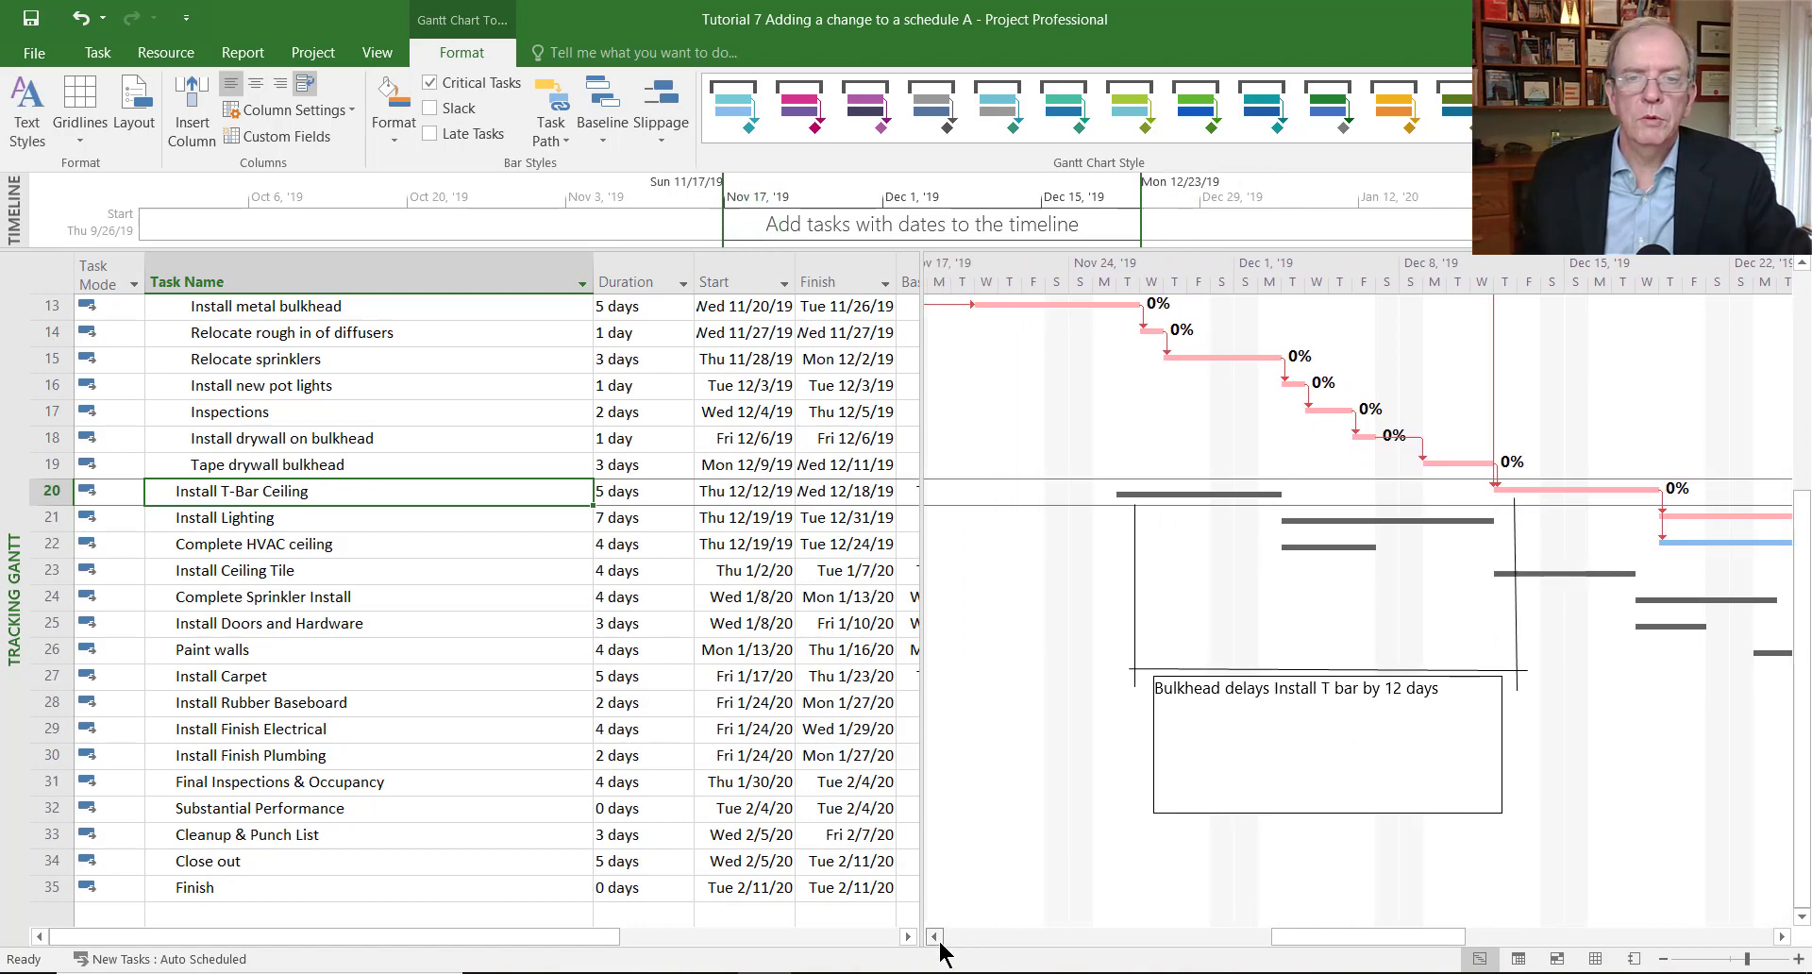
pyautogui.click(935, 937)
pyautogui.click(935, 937)
pyautogui.click(935, 937)
pyautogui.click(935, 937)
pyautogui.click(935, 936)
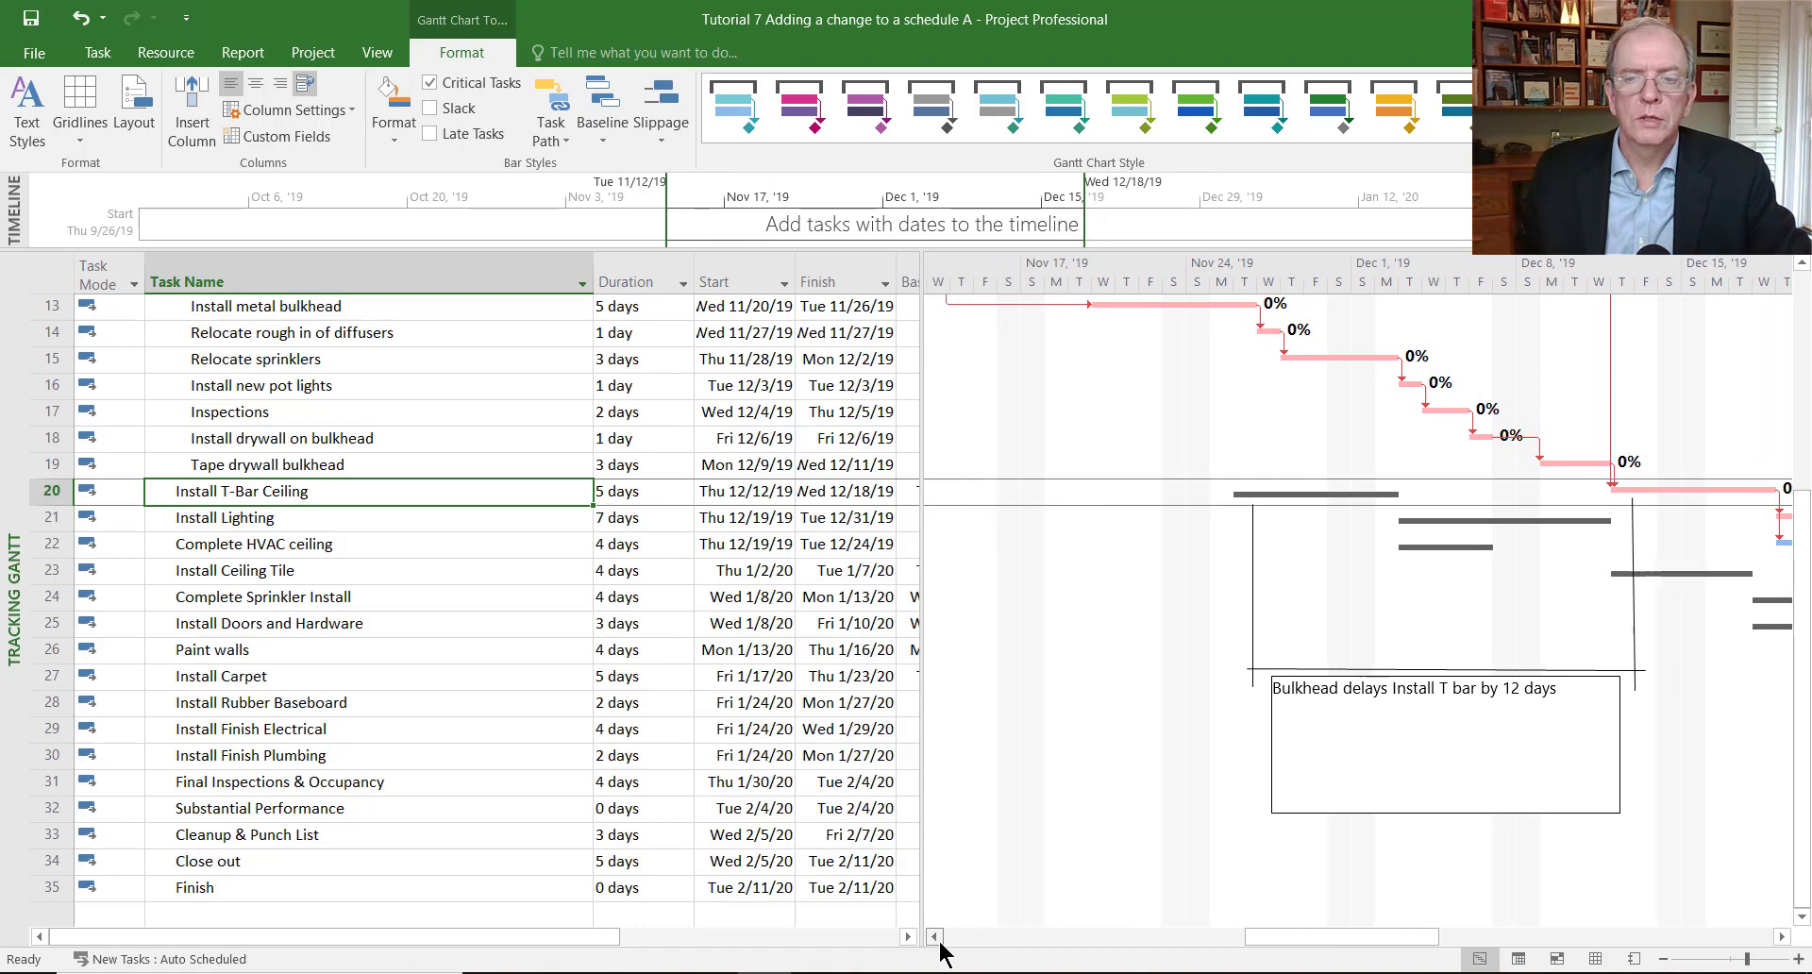
pyautogui.click(935, 937)
pyautogui.click(936, 937)
pyautogui.click(935, 937)
pyautogui.click(935, 937)
pyautogui.scroll(2, 941, 951)
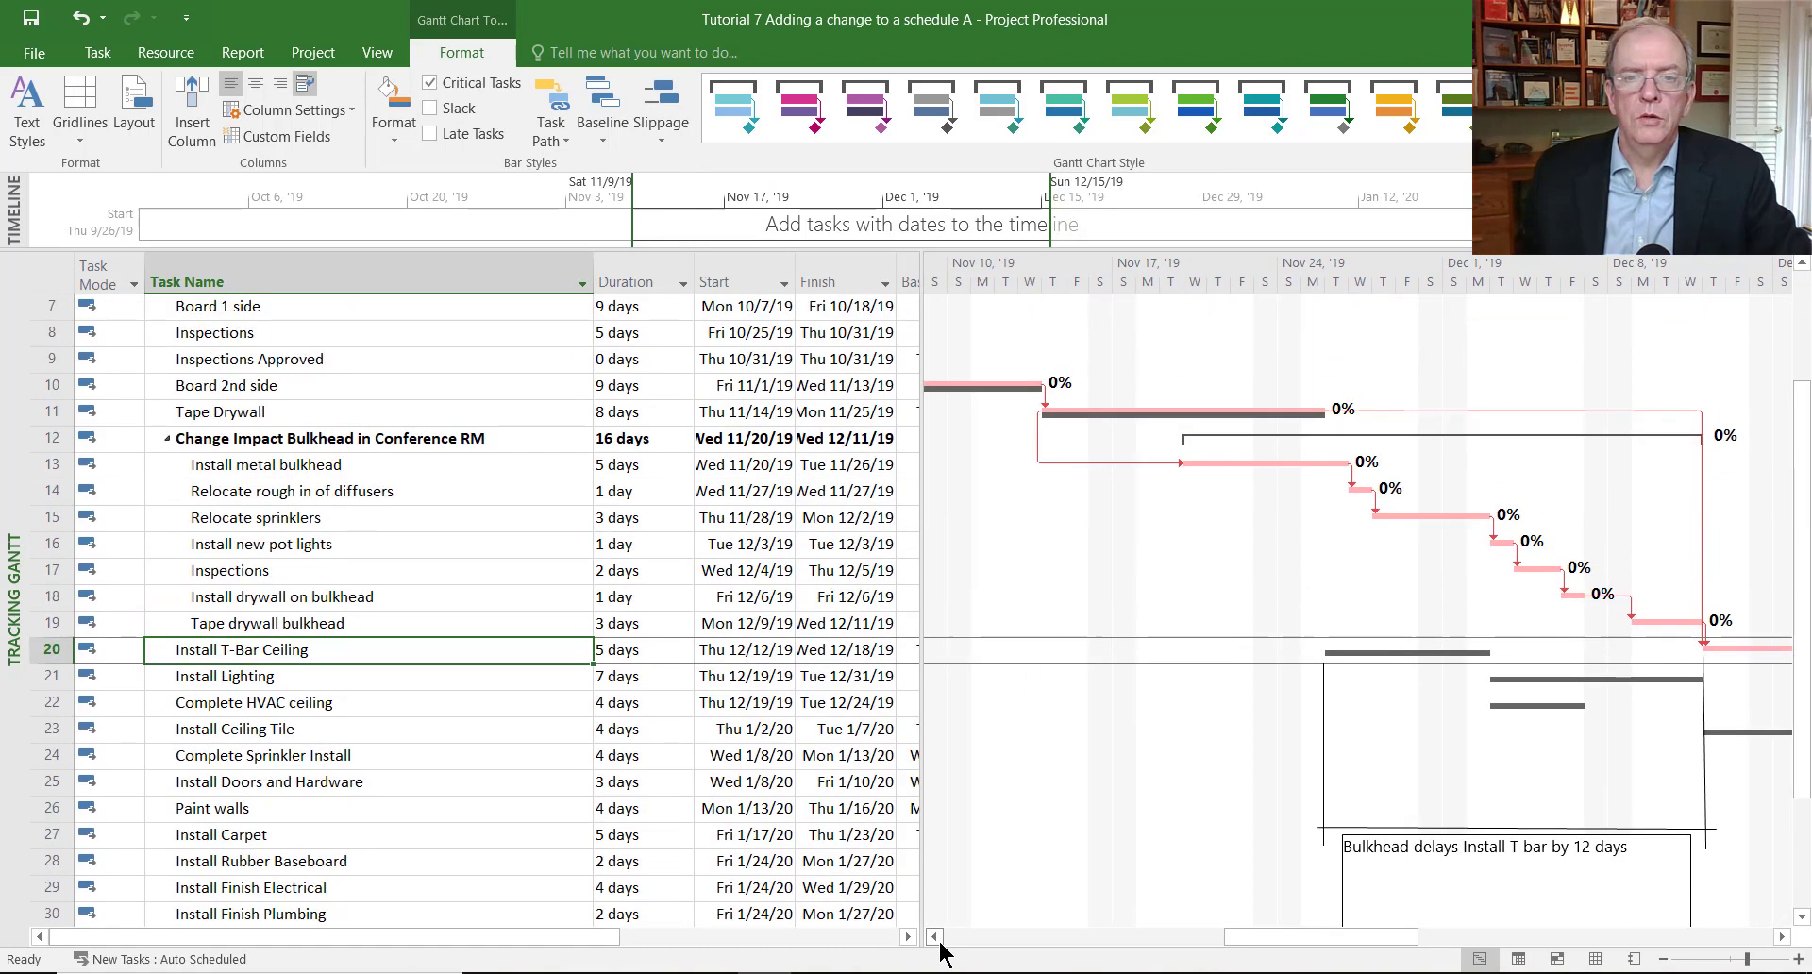
pyautogui.scroll(-1, 941, 951)
pyautogui.scroll(1, 939, 949)
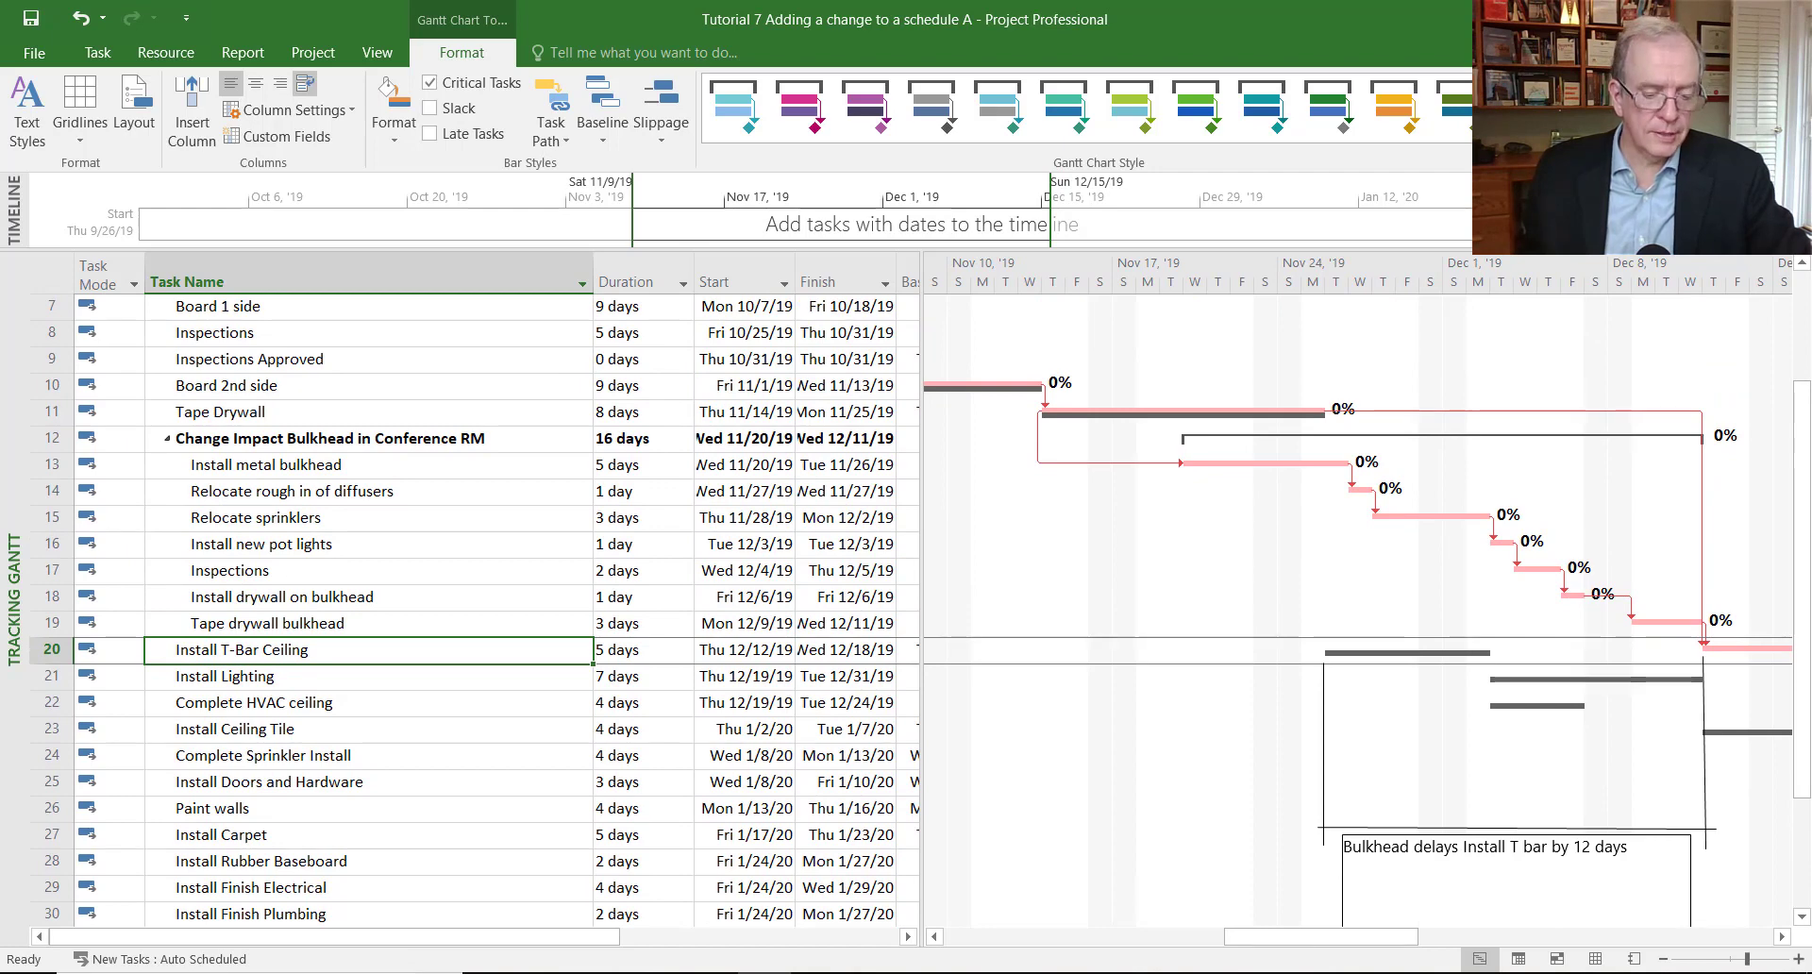
# Switch to Snipping Tool, capture the task table and chart down to the delay note, and copy the snip.
pyautogui.write('substantial Performance')
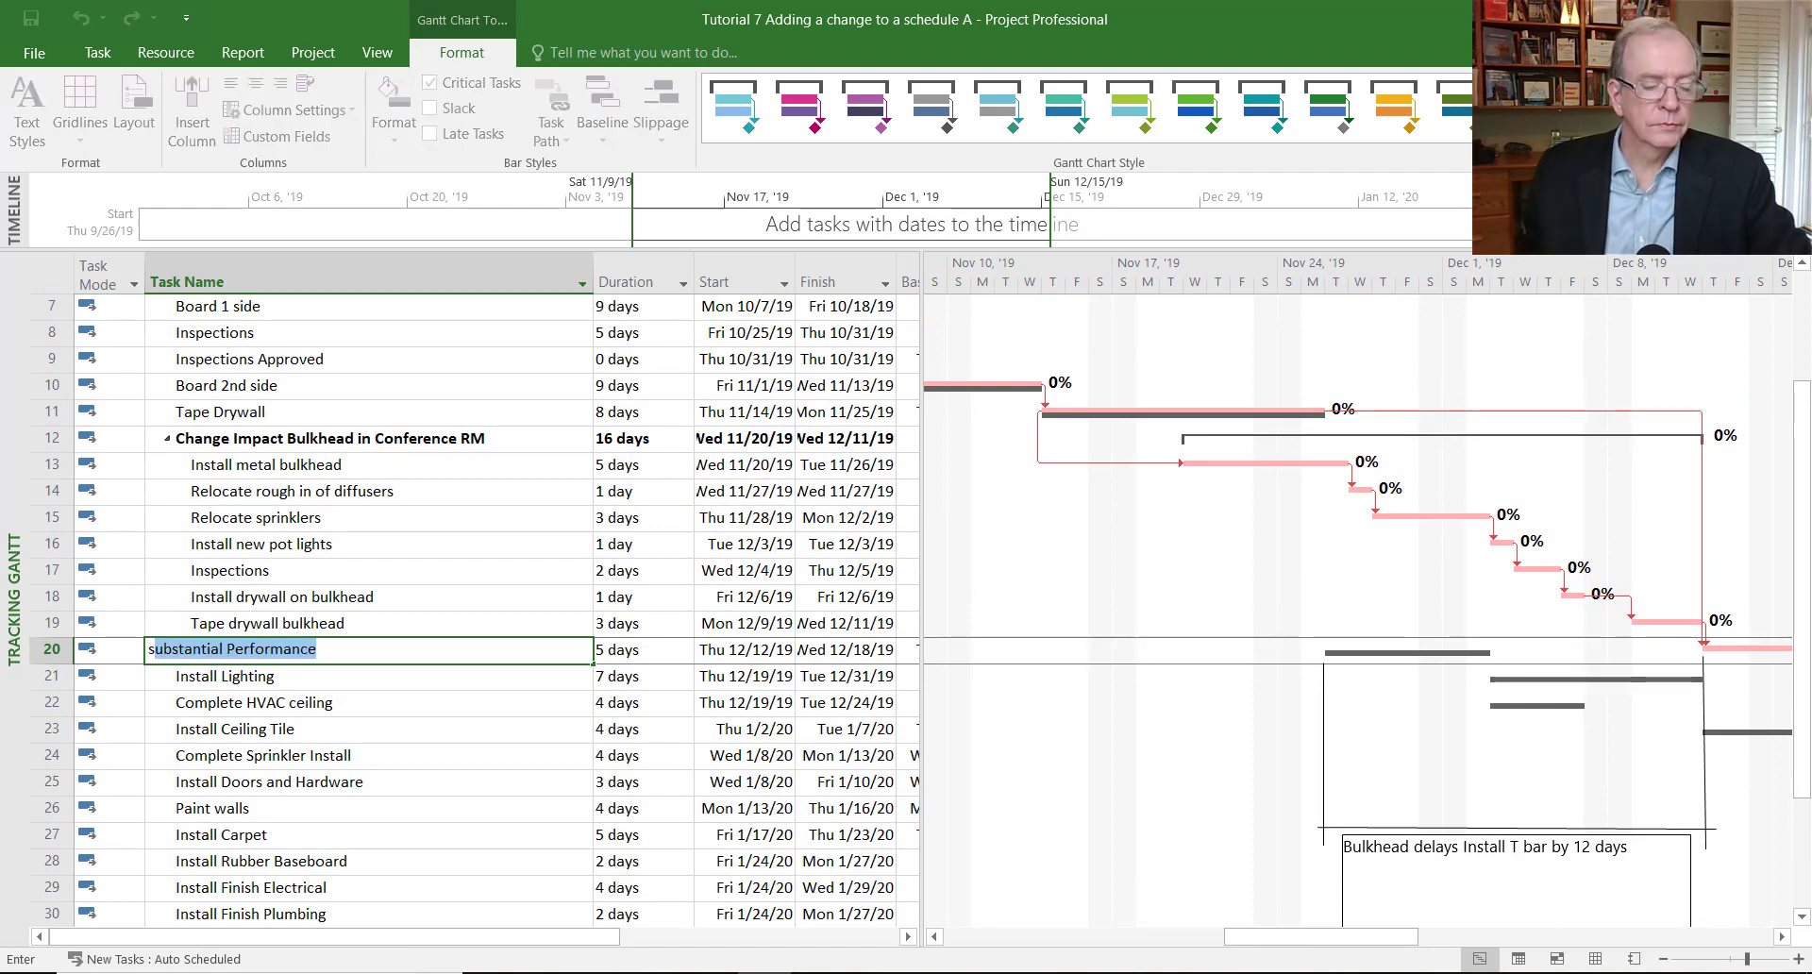
pyautogui.press('Escape')
pyautogui.press('super')
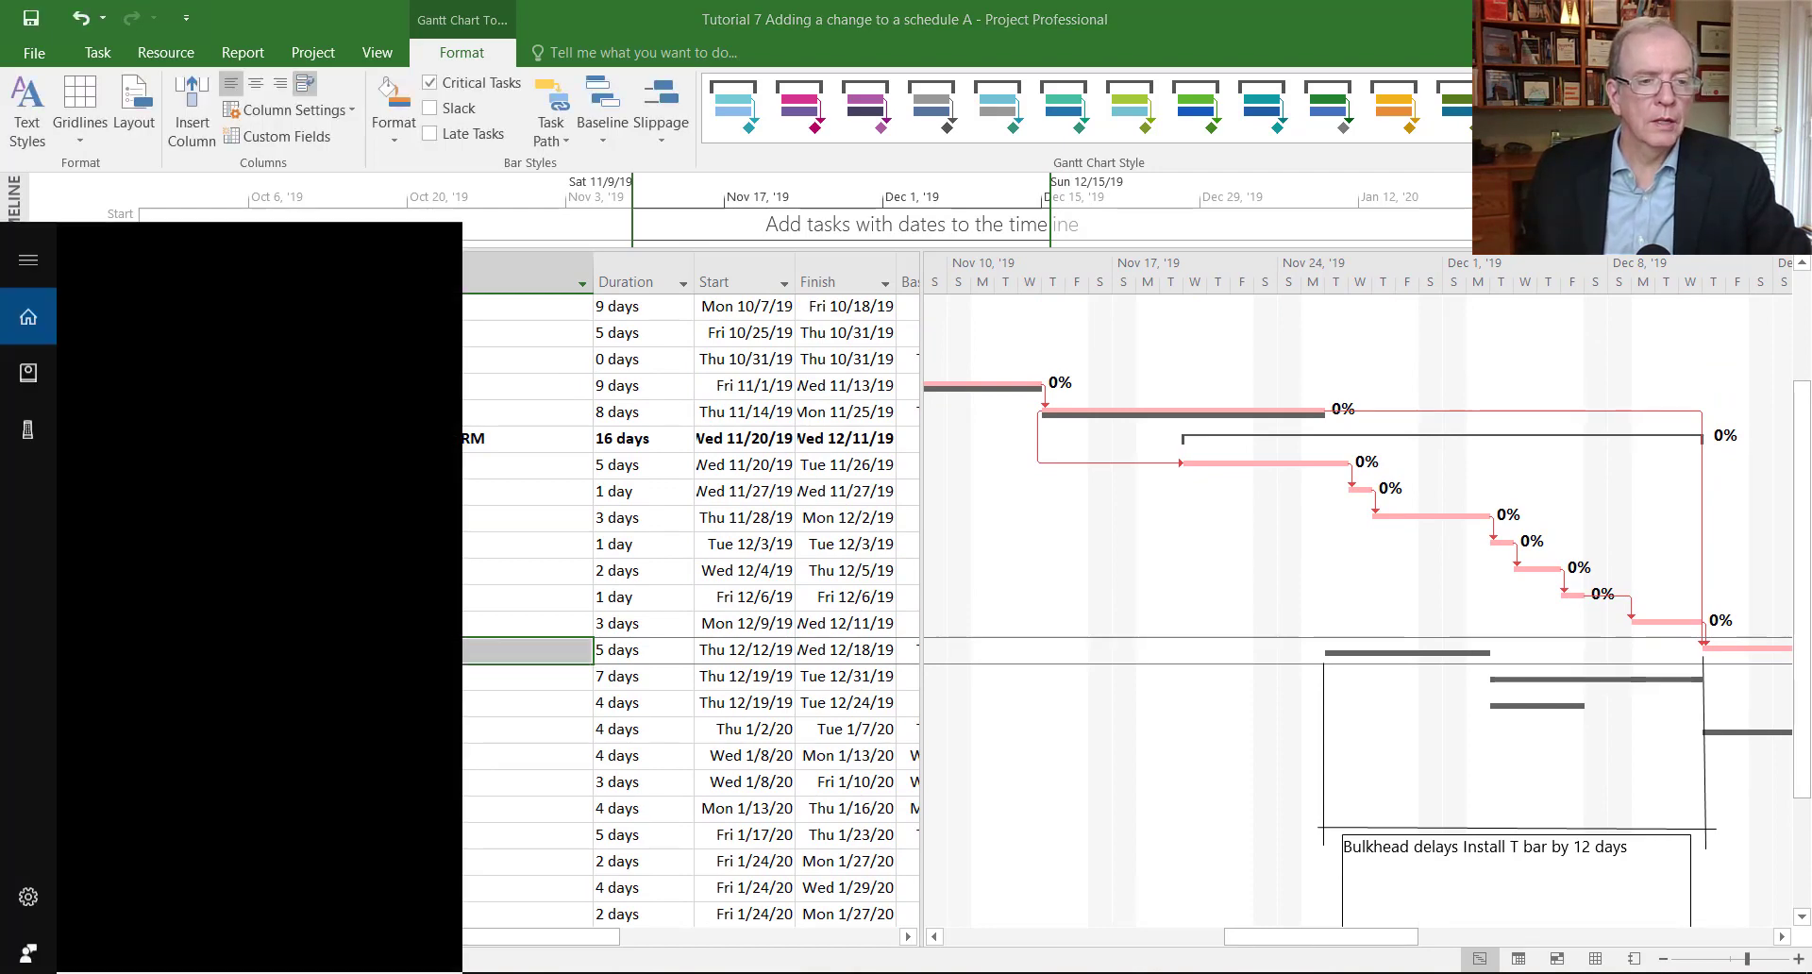
pyautogui.write('s')
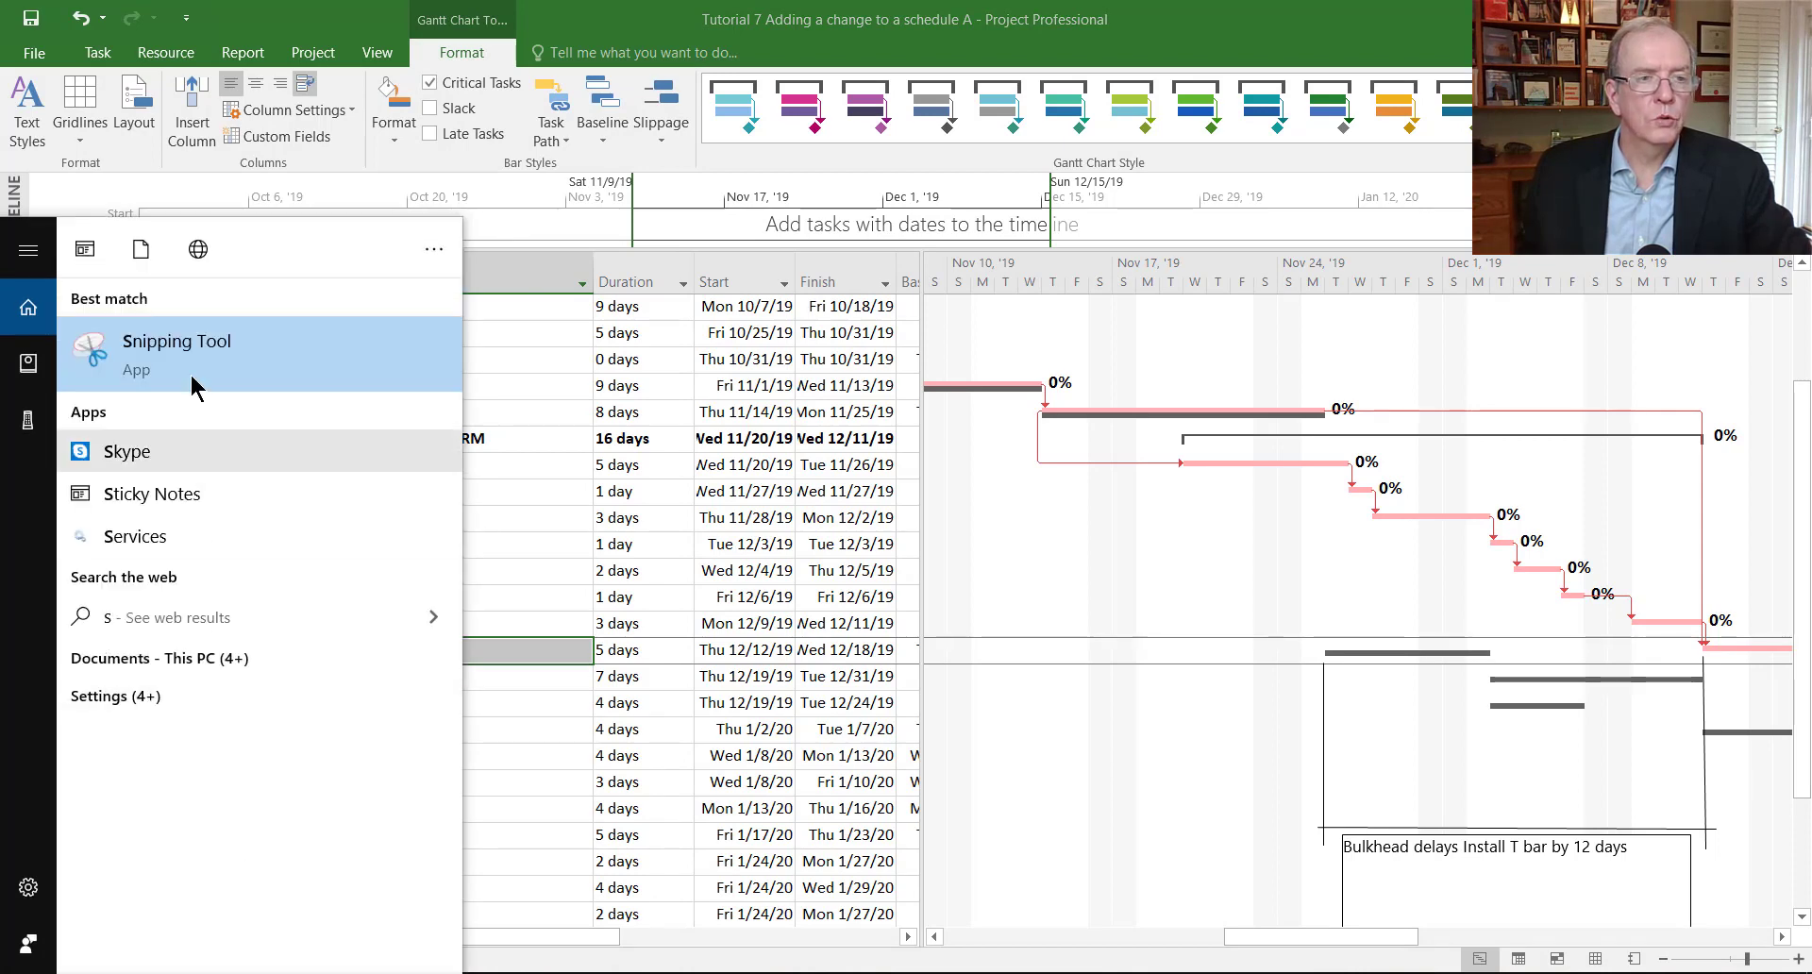
pyautogui.click(191, 345)
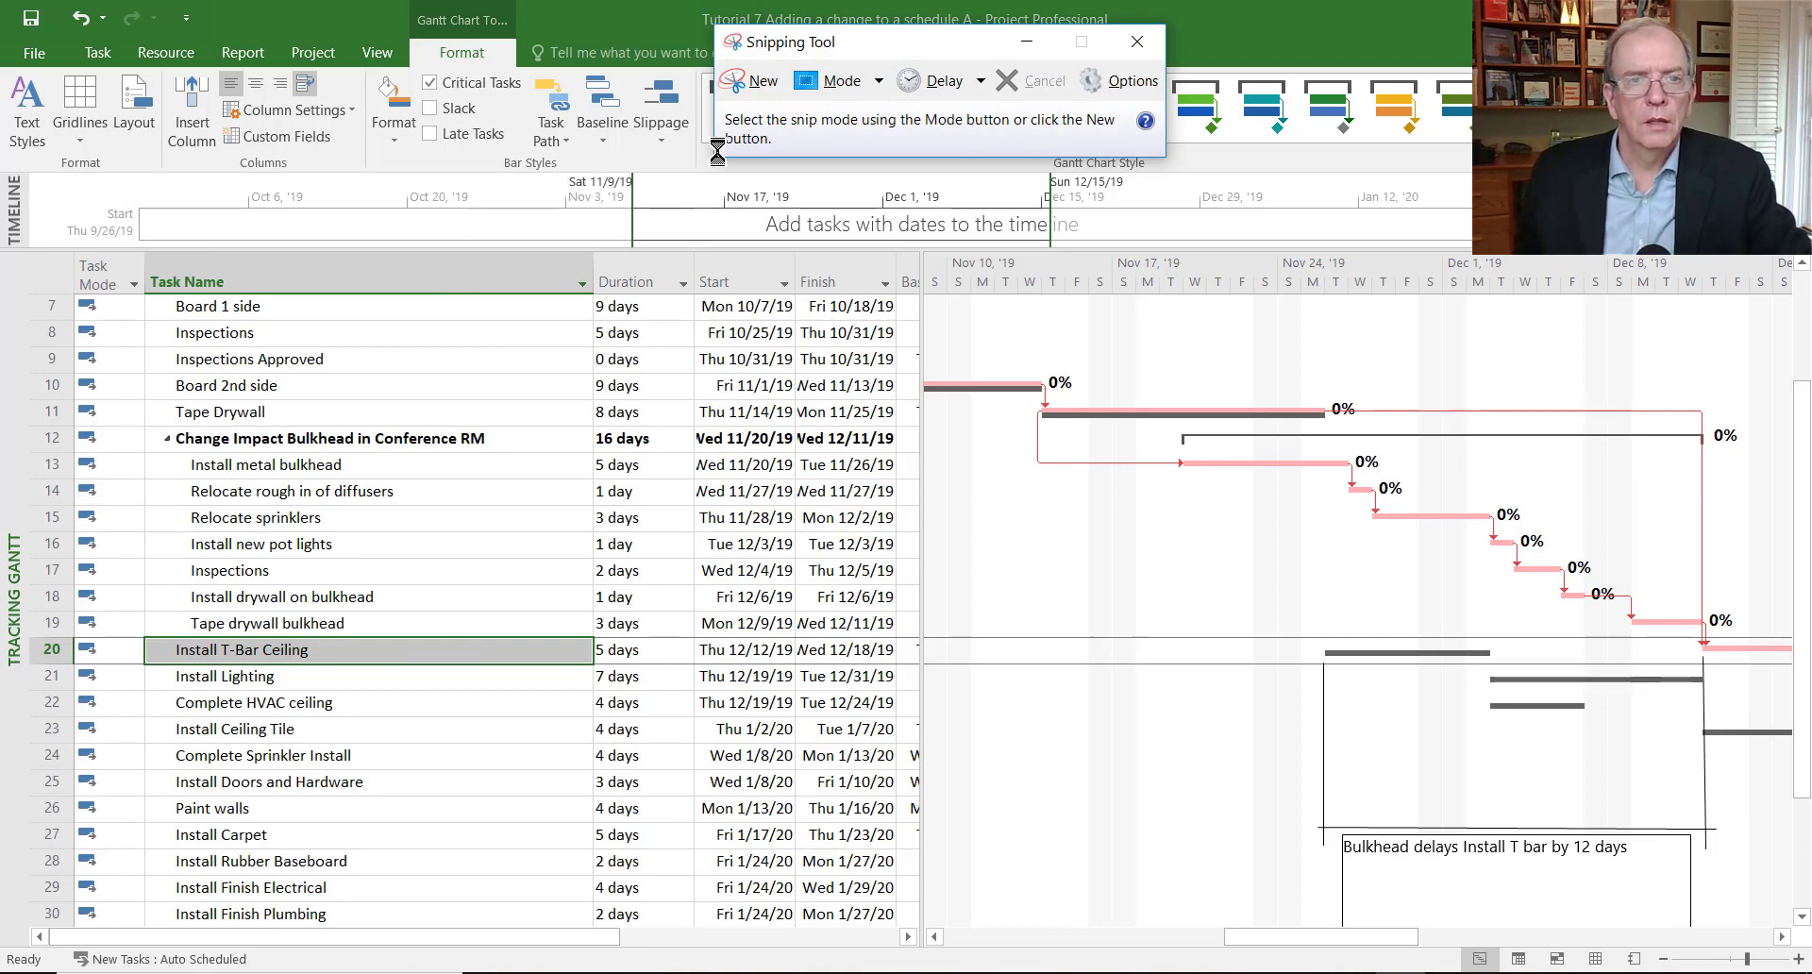
pyautogui.click(752, 89)
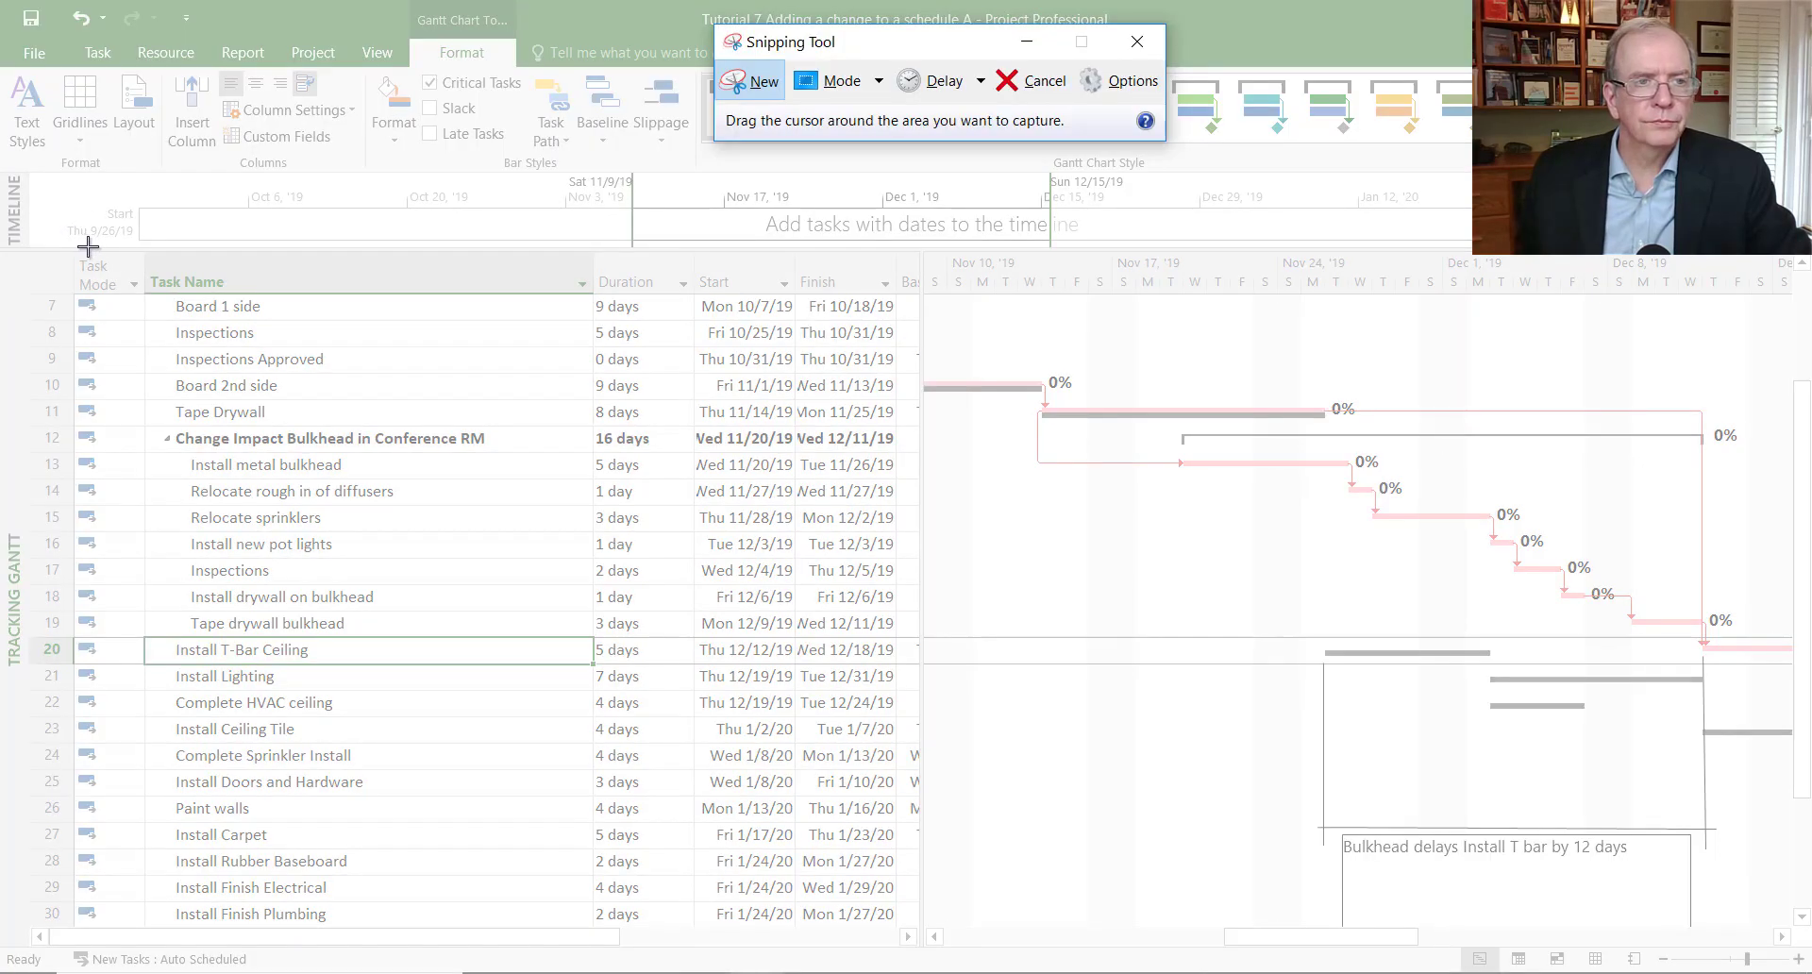
pyautogui.moveTo(73, 246); pyautogui.dragTo(1785, 873)
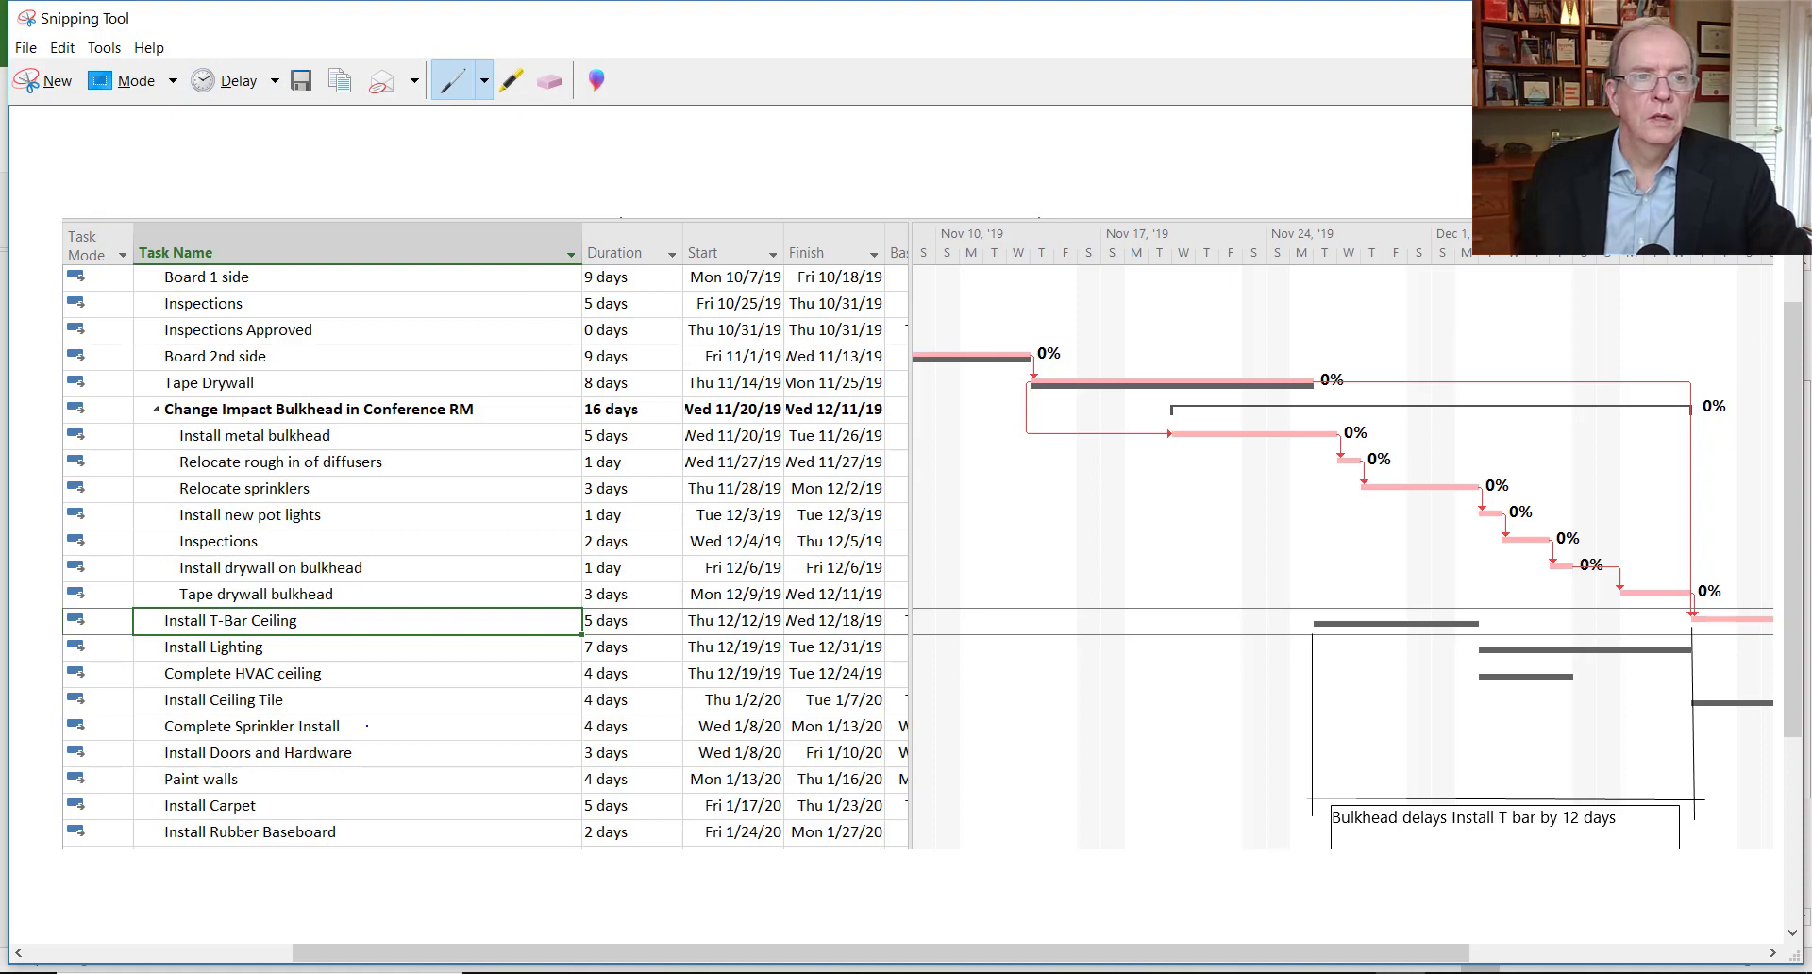
pyautogui.rightClick(367, 735)
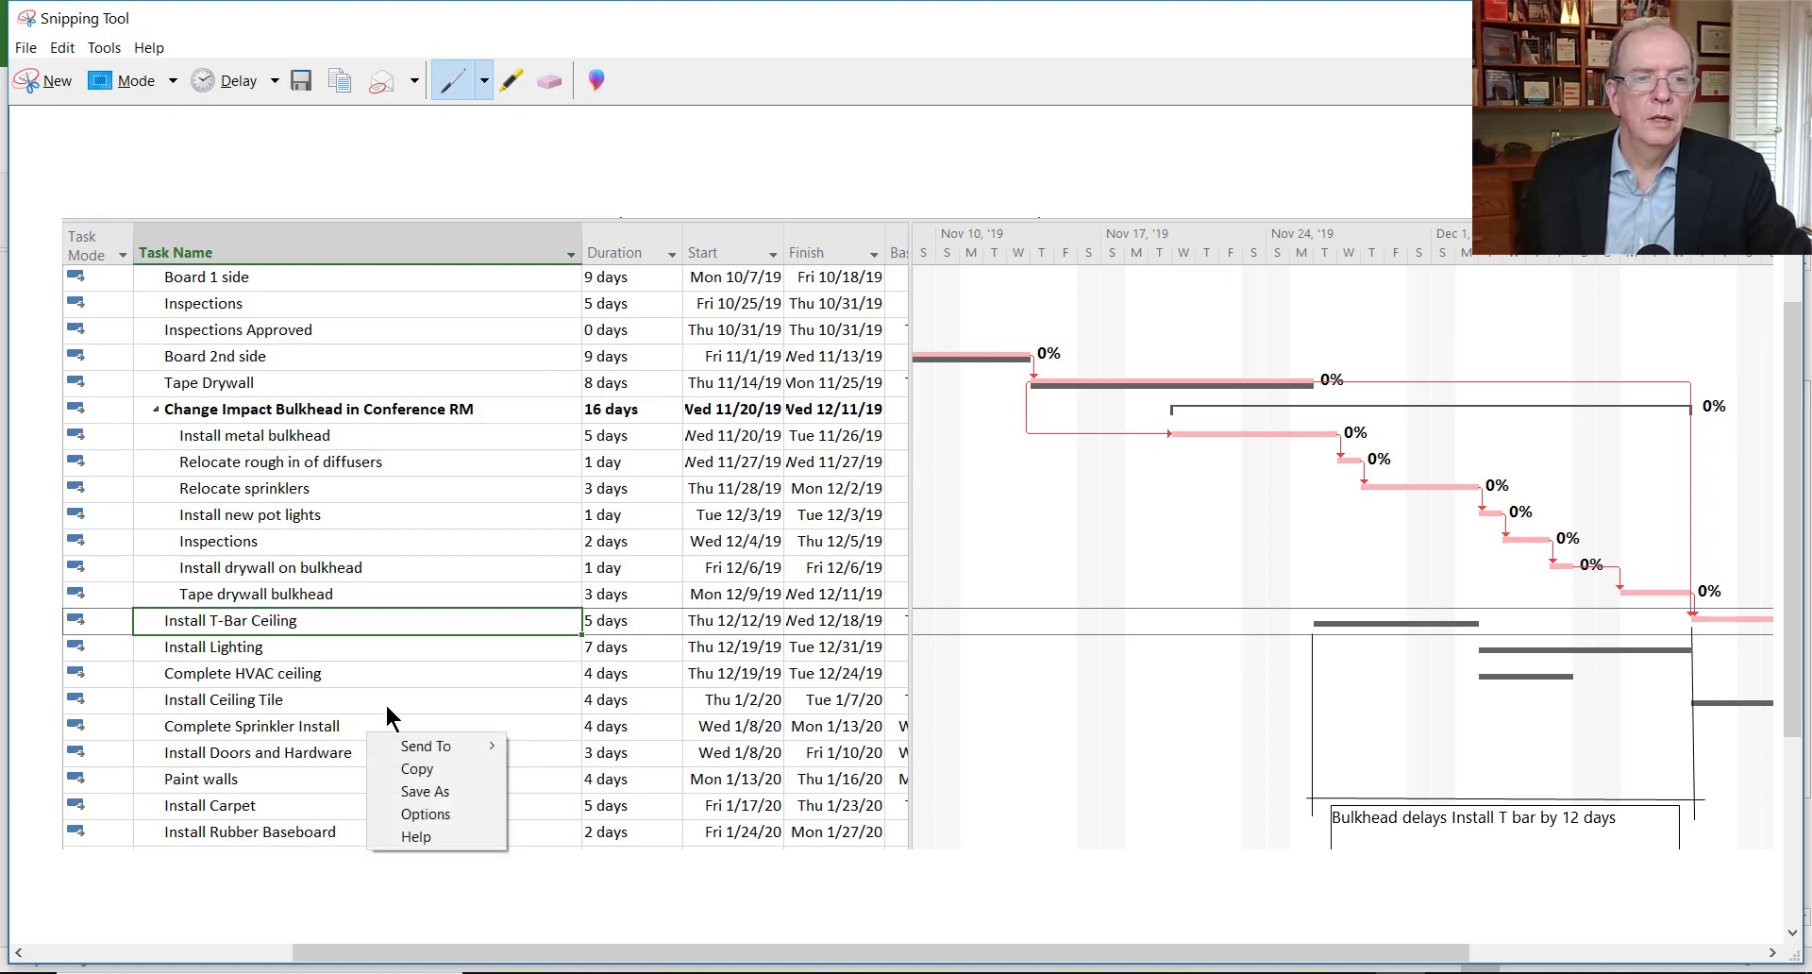
pyautogui.click(421, 774)
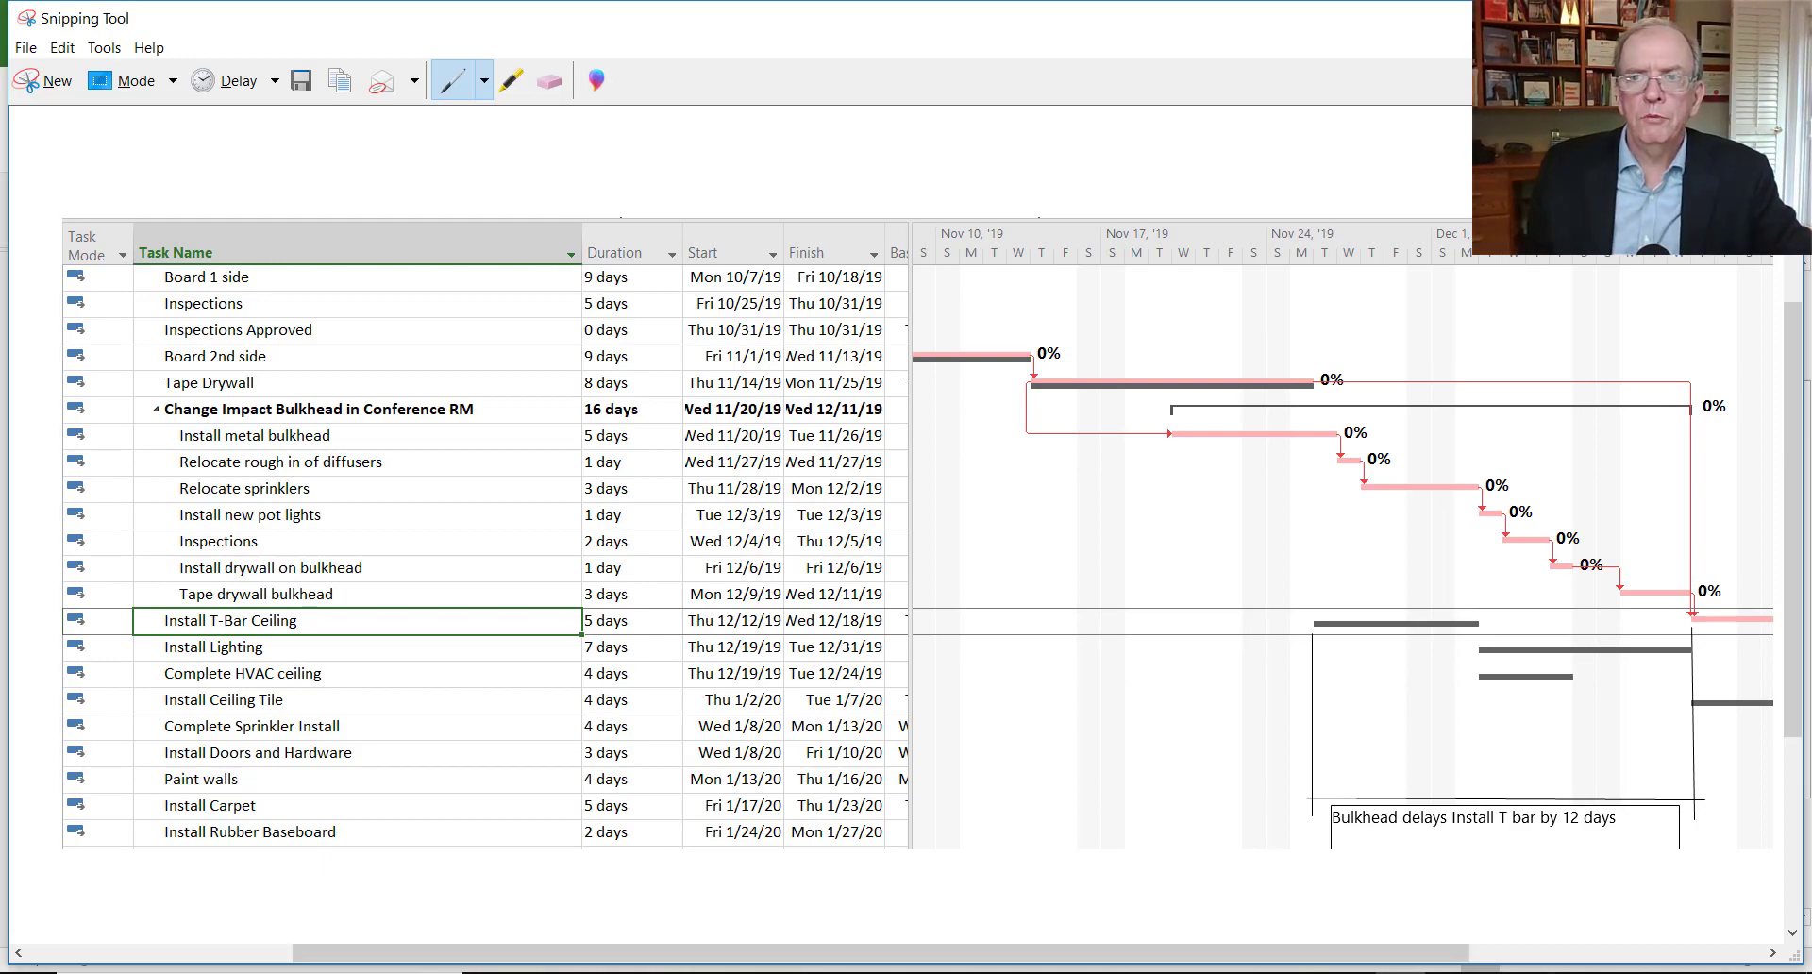
# Switch back to Project and widen the table area to show the columns from Baseline Start to Finish Var.
pyautogui.hotkey('alt', 'Tab')
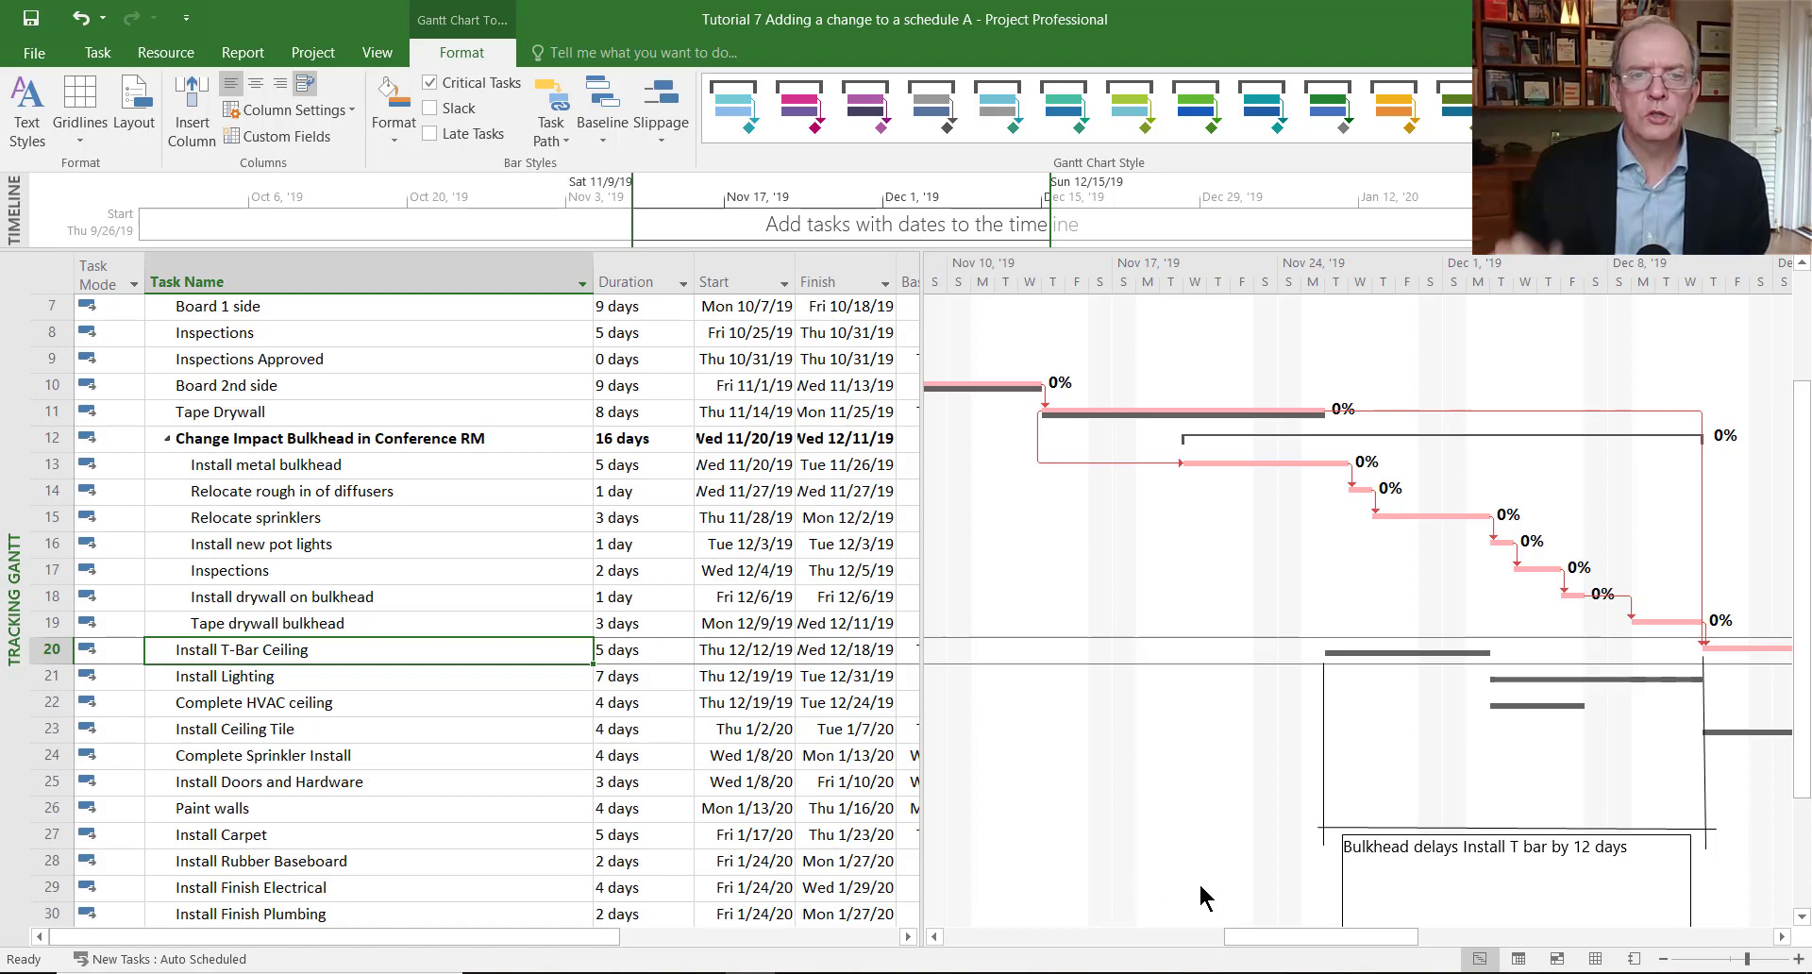
pyautogui.moveTo(924, 580); pyautogui.dragTo(1359, 579)
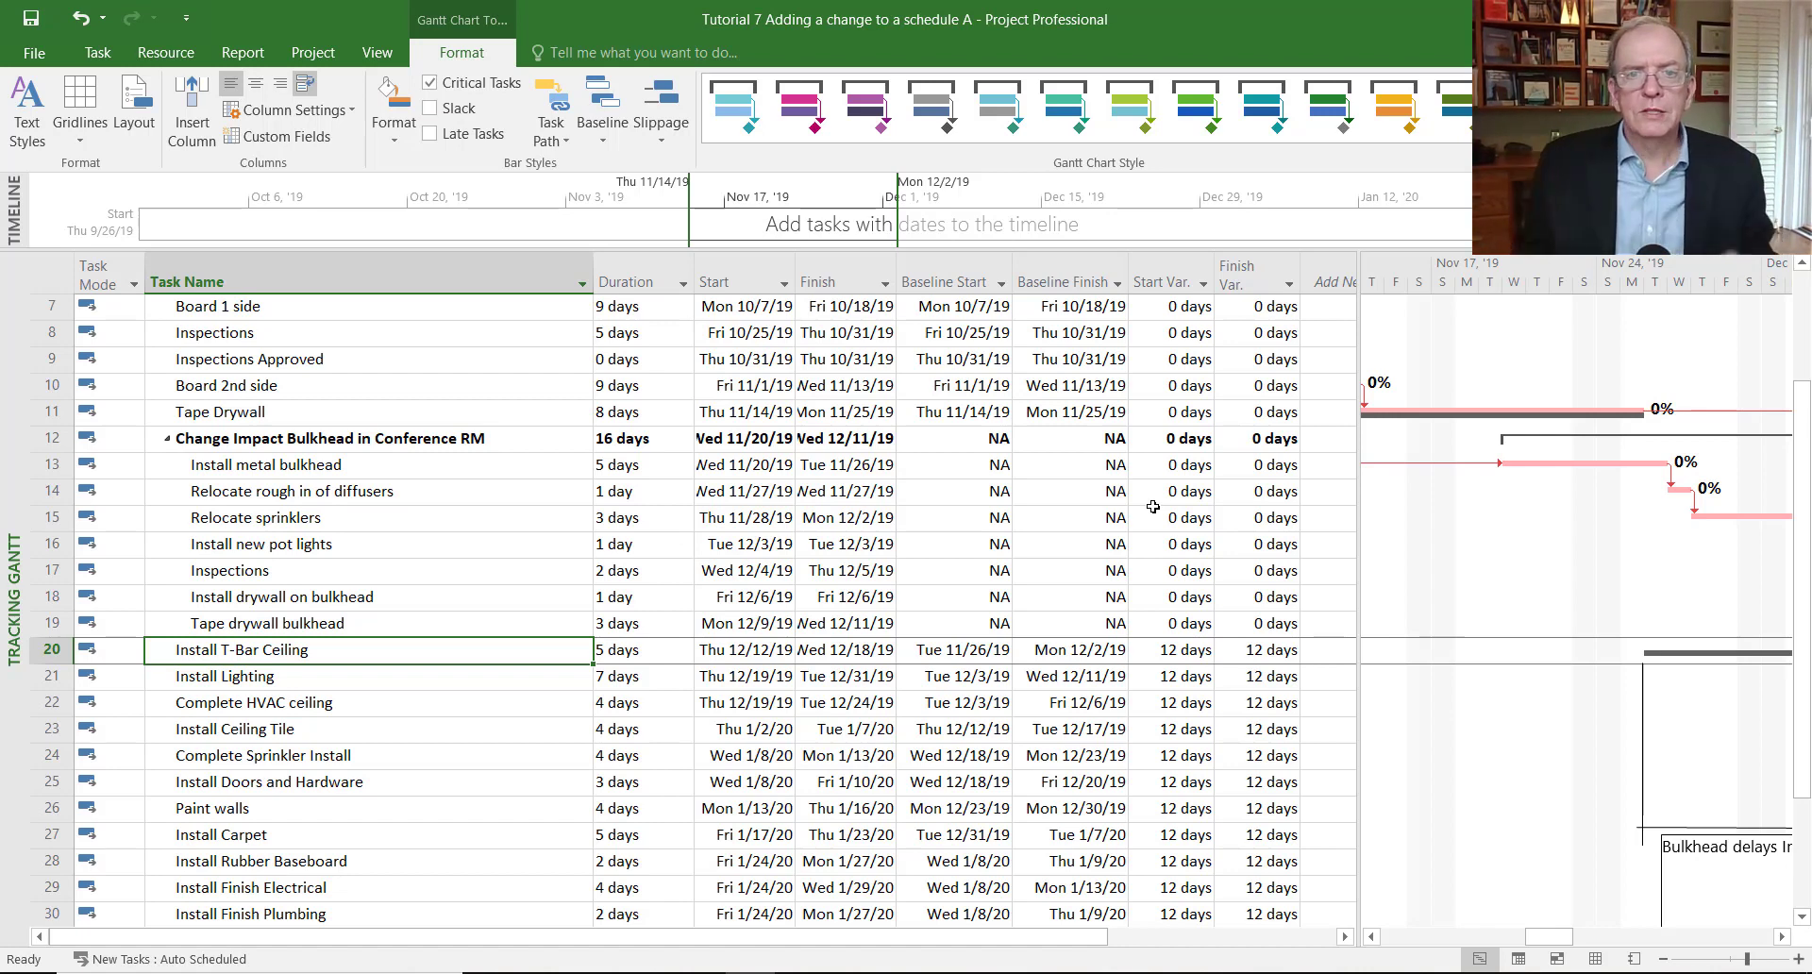
# Switch the task table to the Cost table.
pyautogui.click(43, 261)
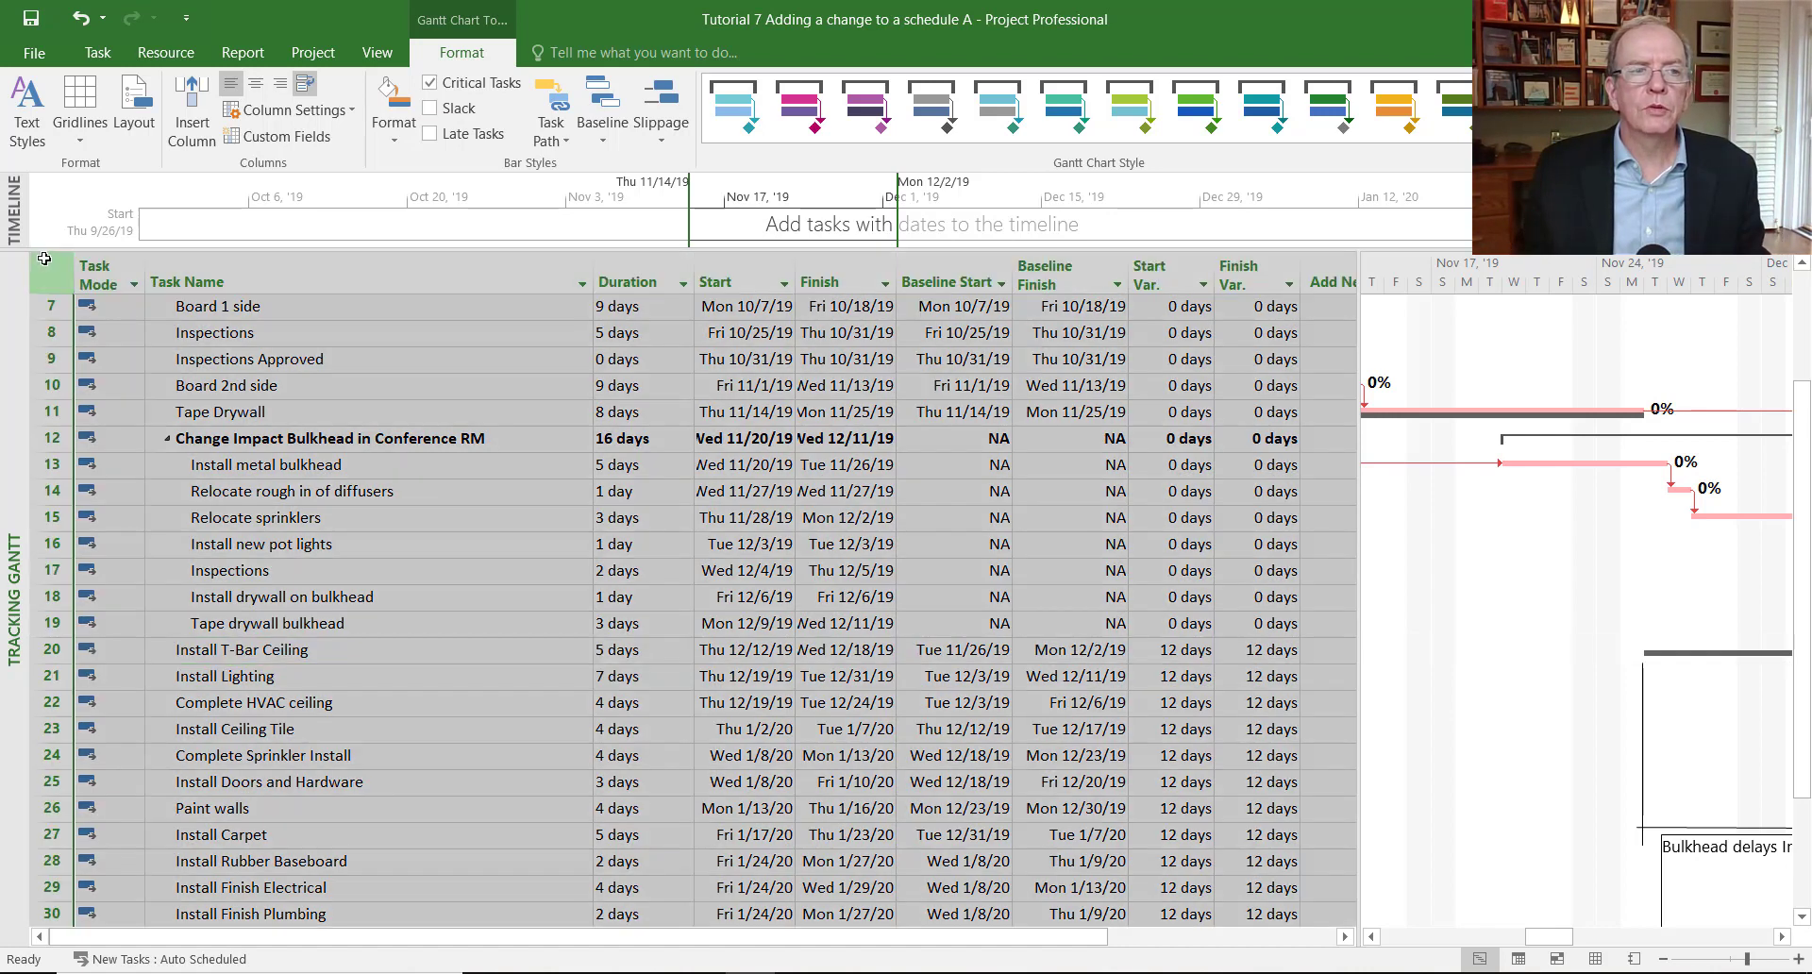
pyautogui.rightClick(45, 260)
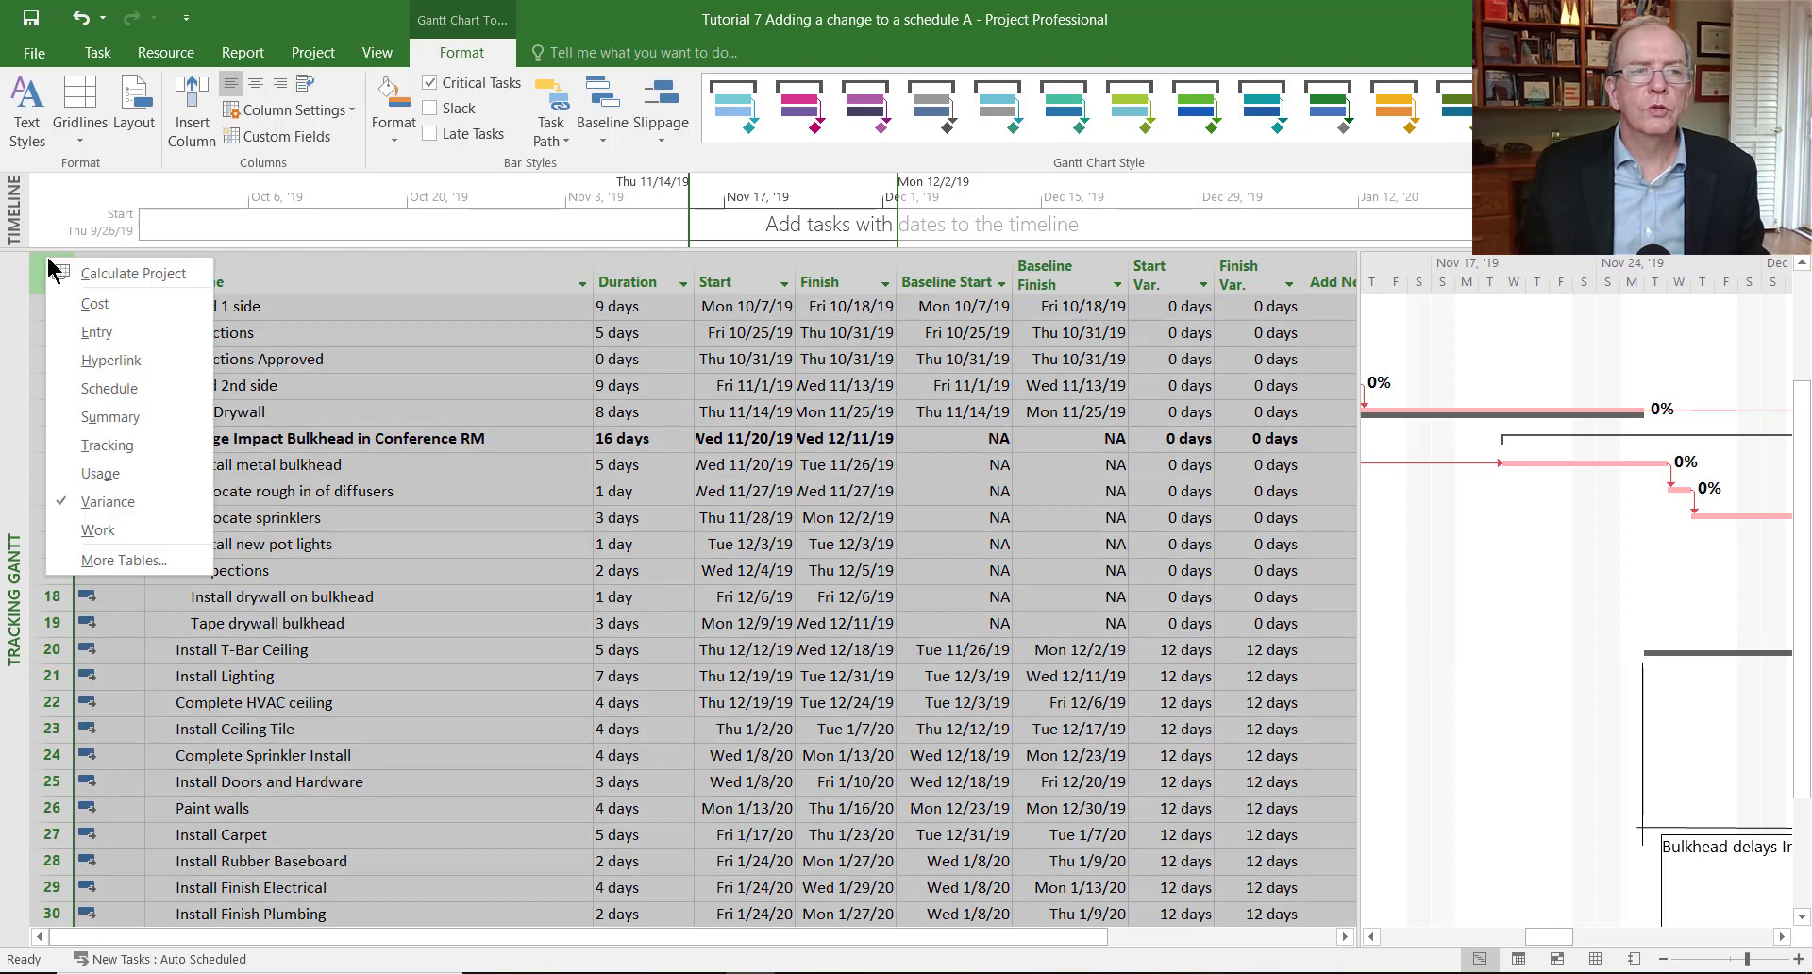
pyautogui.click(93, 304)
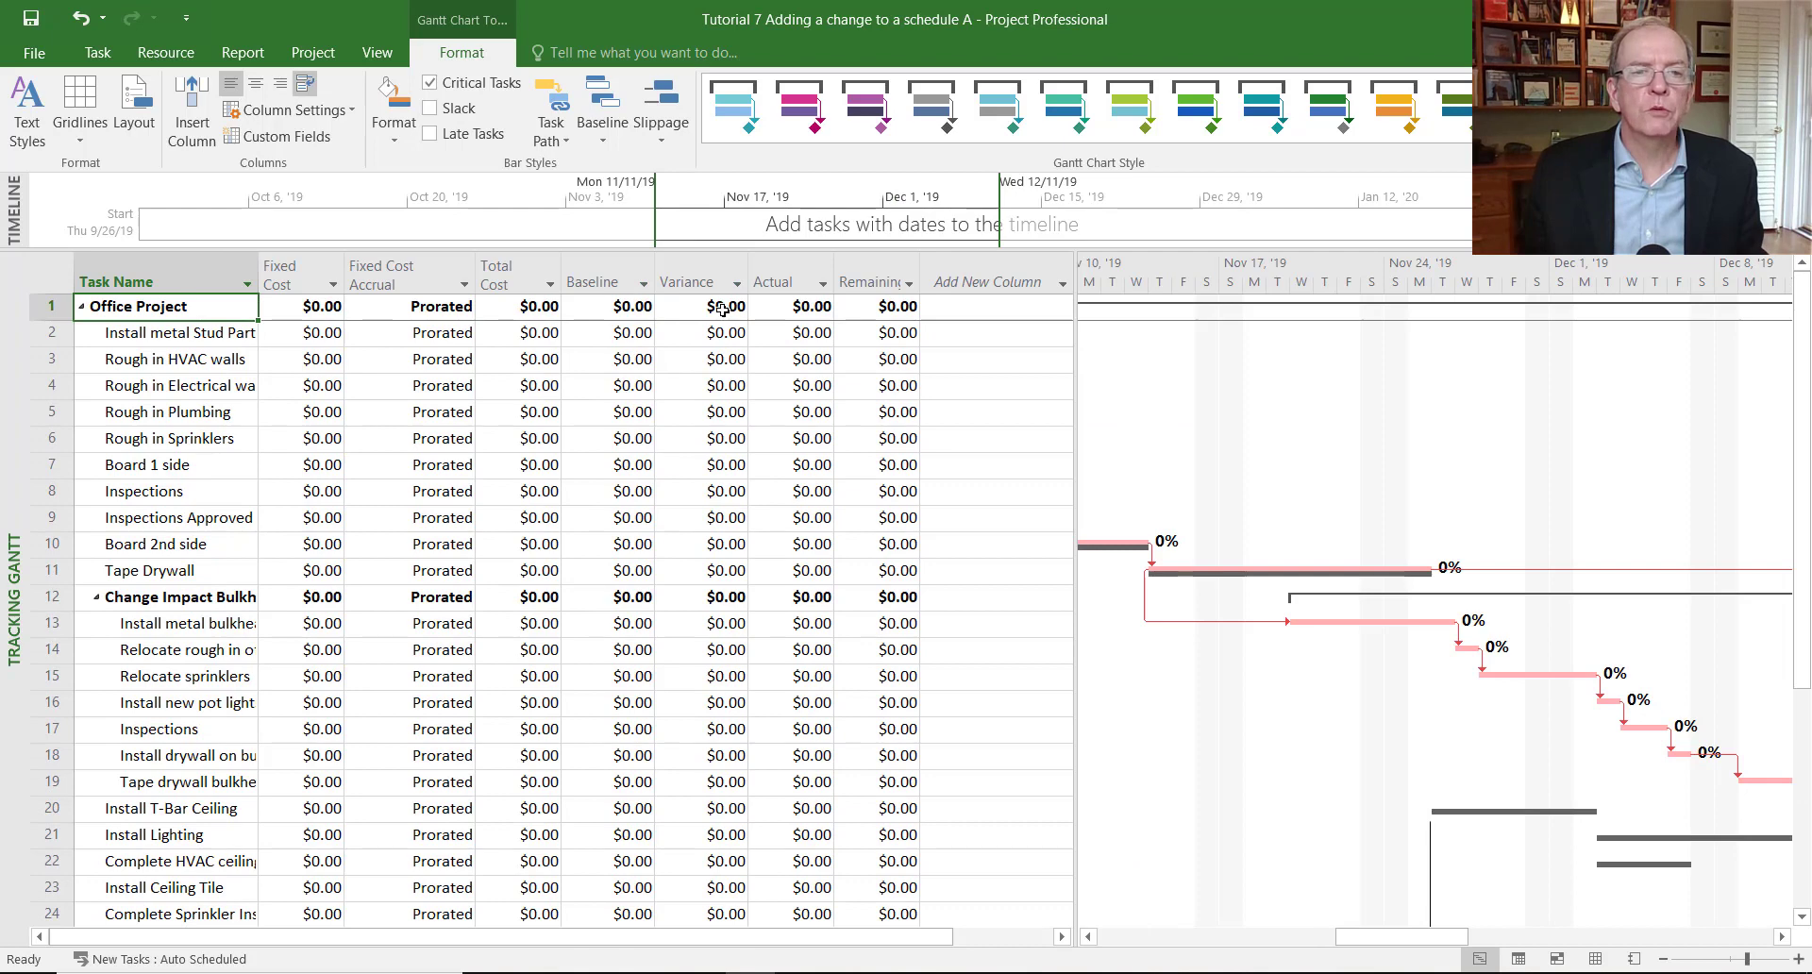
# Switch the task table from Cost to the Entry table.
pyautogui.click(44, 277)
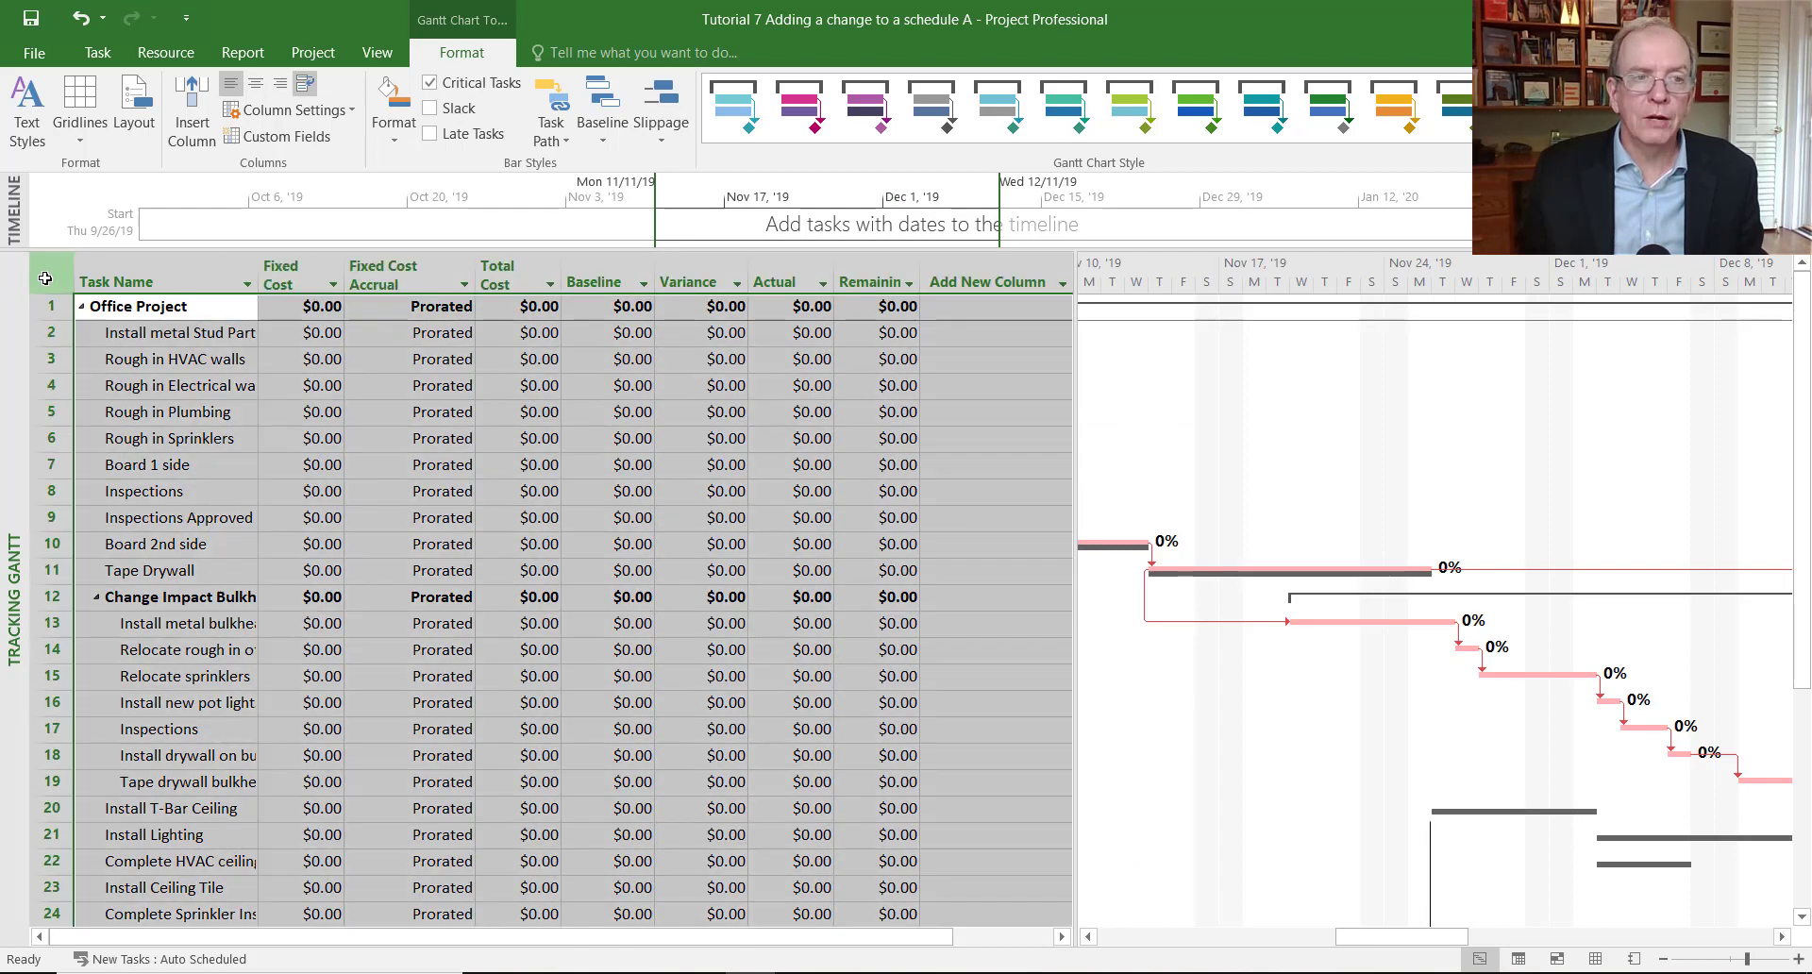
pyautogui.rightClick(44, 278)
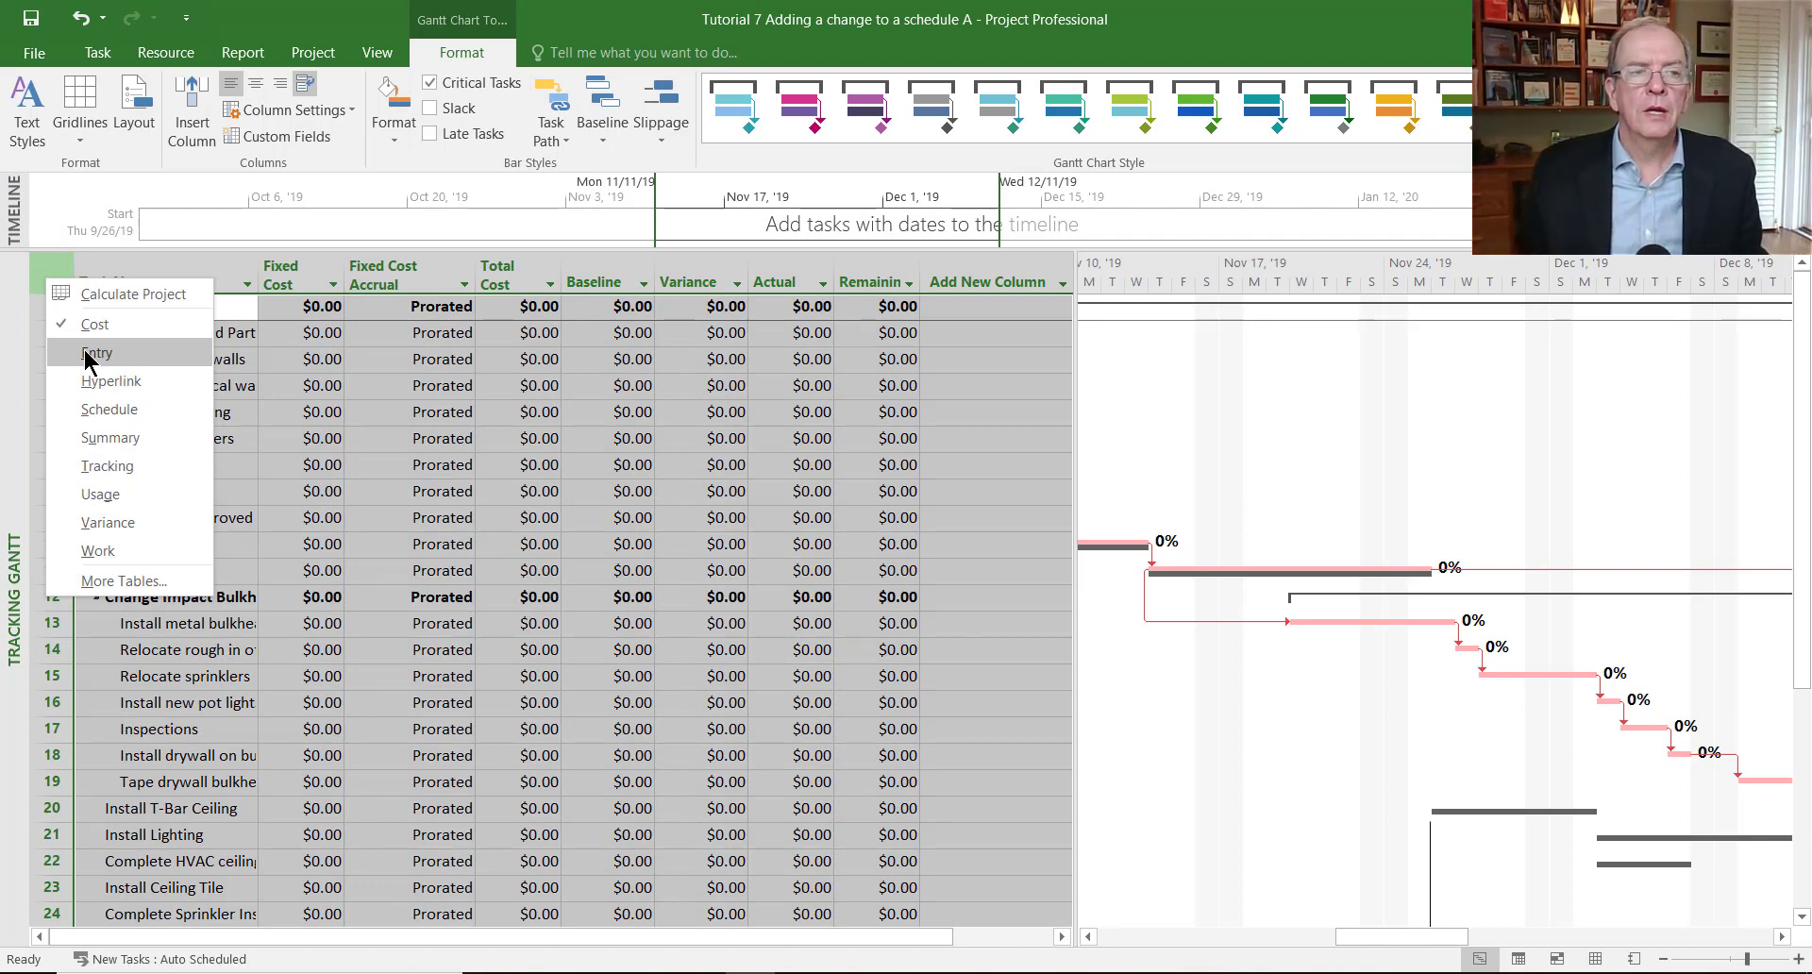
pyautogui.click(89, 356)
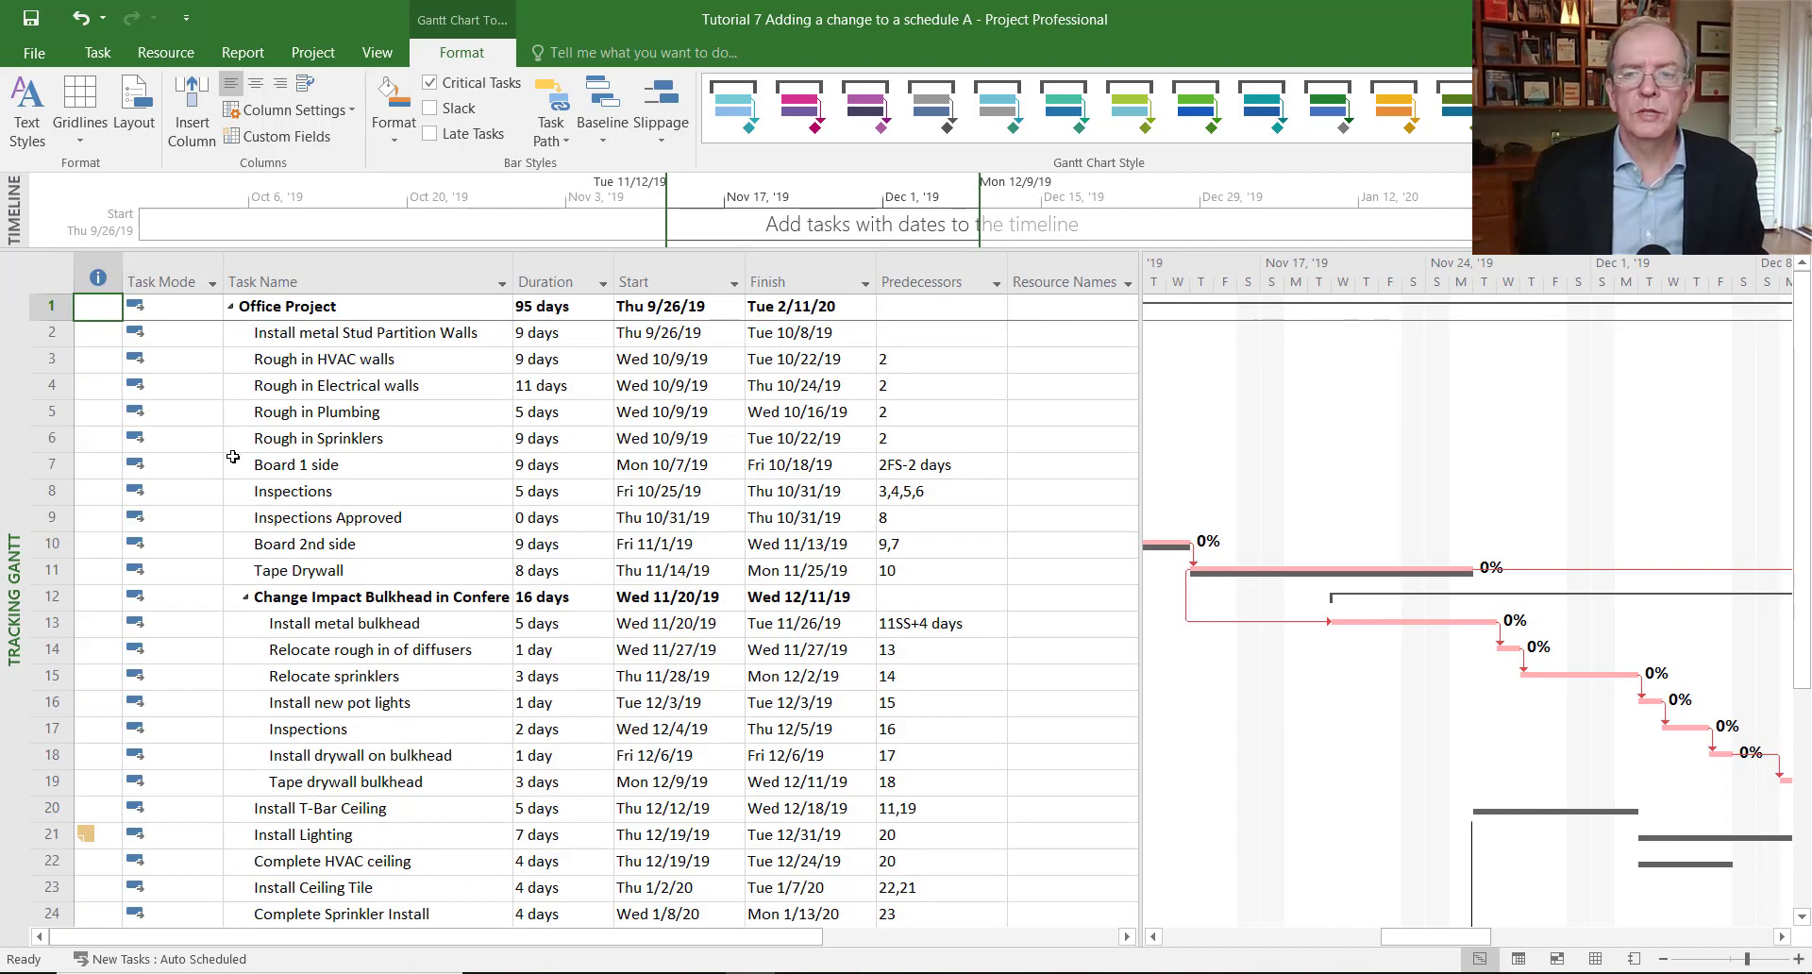
# Add a task named Change Orders below Finish at the end of the schedule, leaving one blank row between them.
pyautogui.scroll(-2, 234, 462)
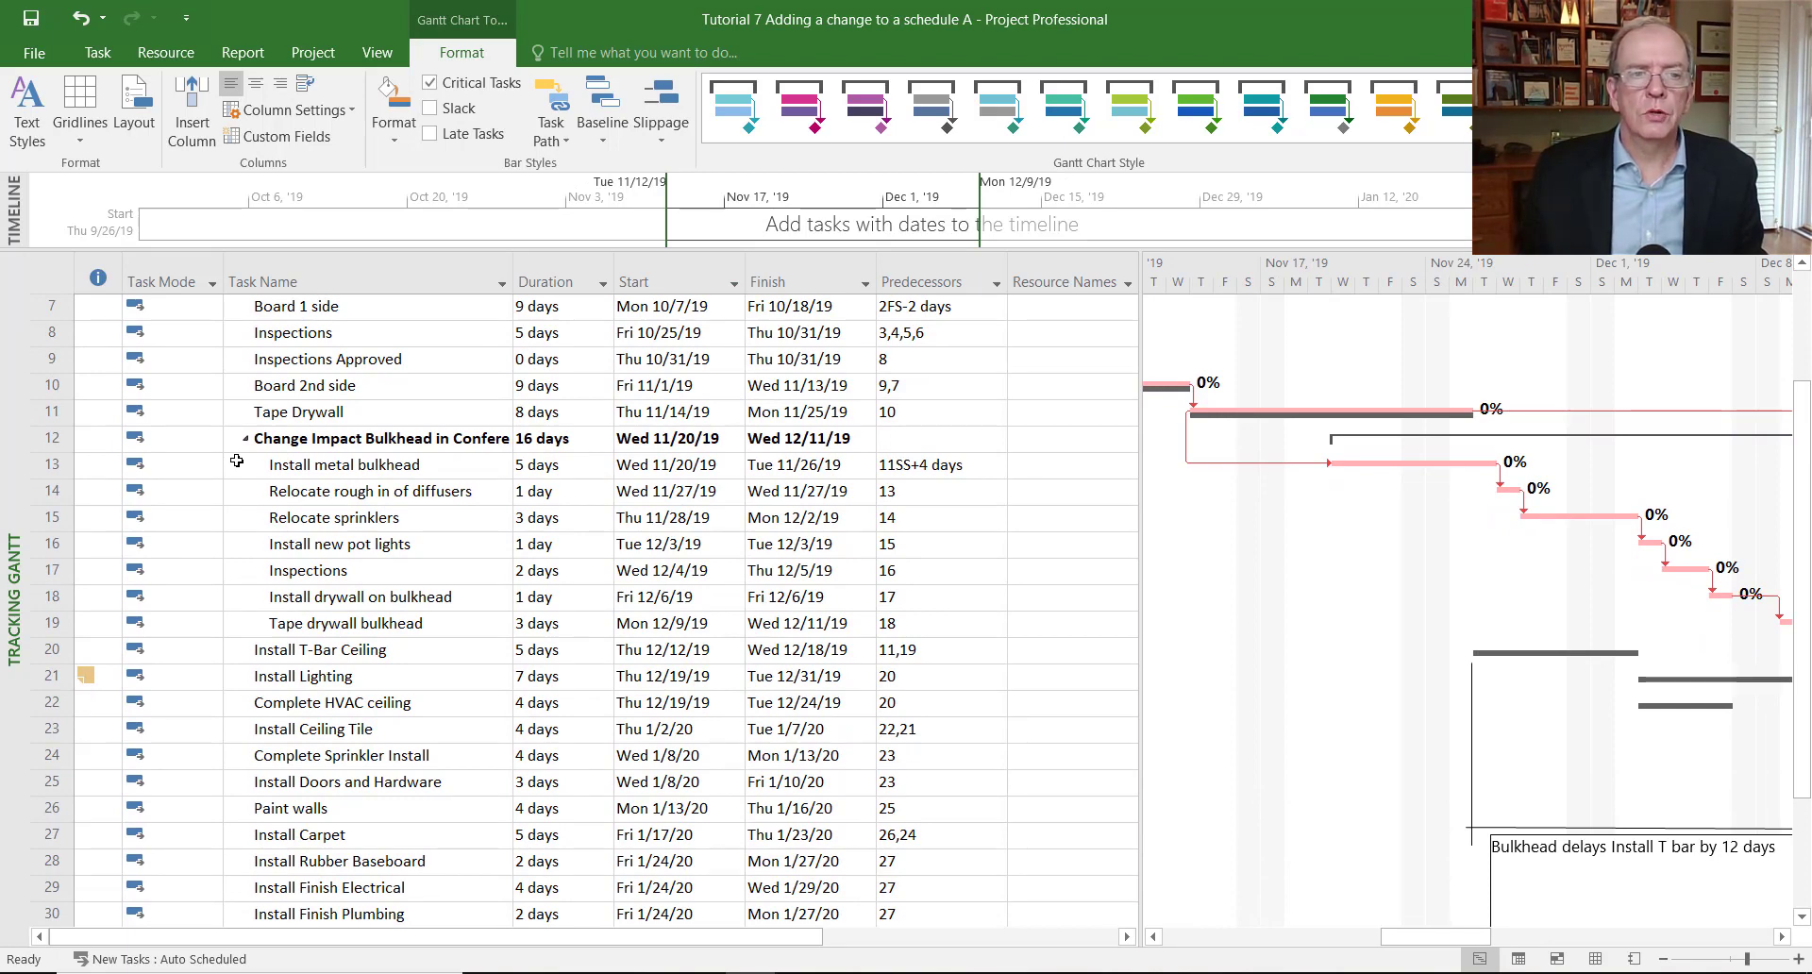
pyautogui.scroll(-1, 236, 461)
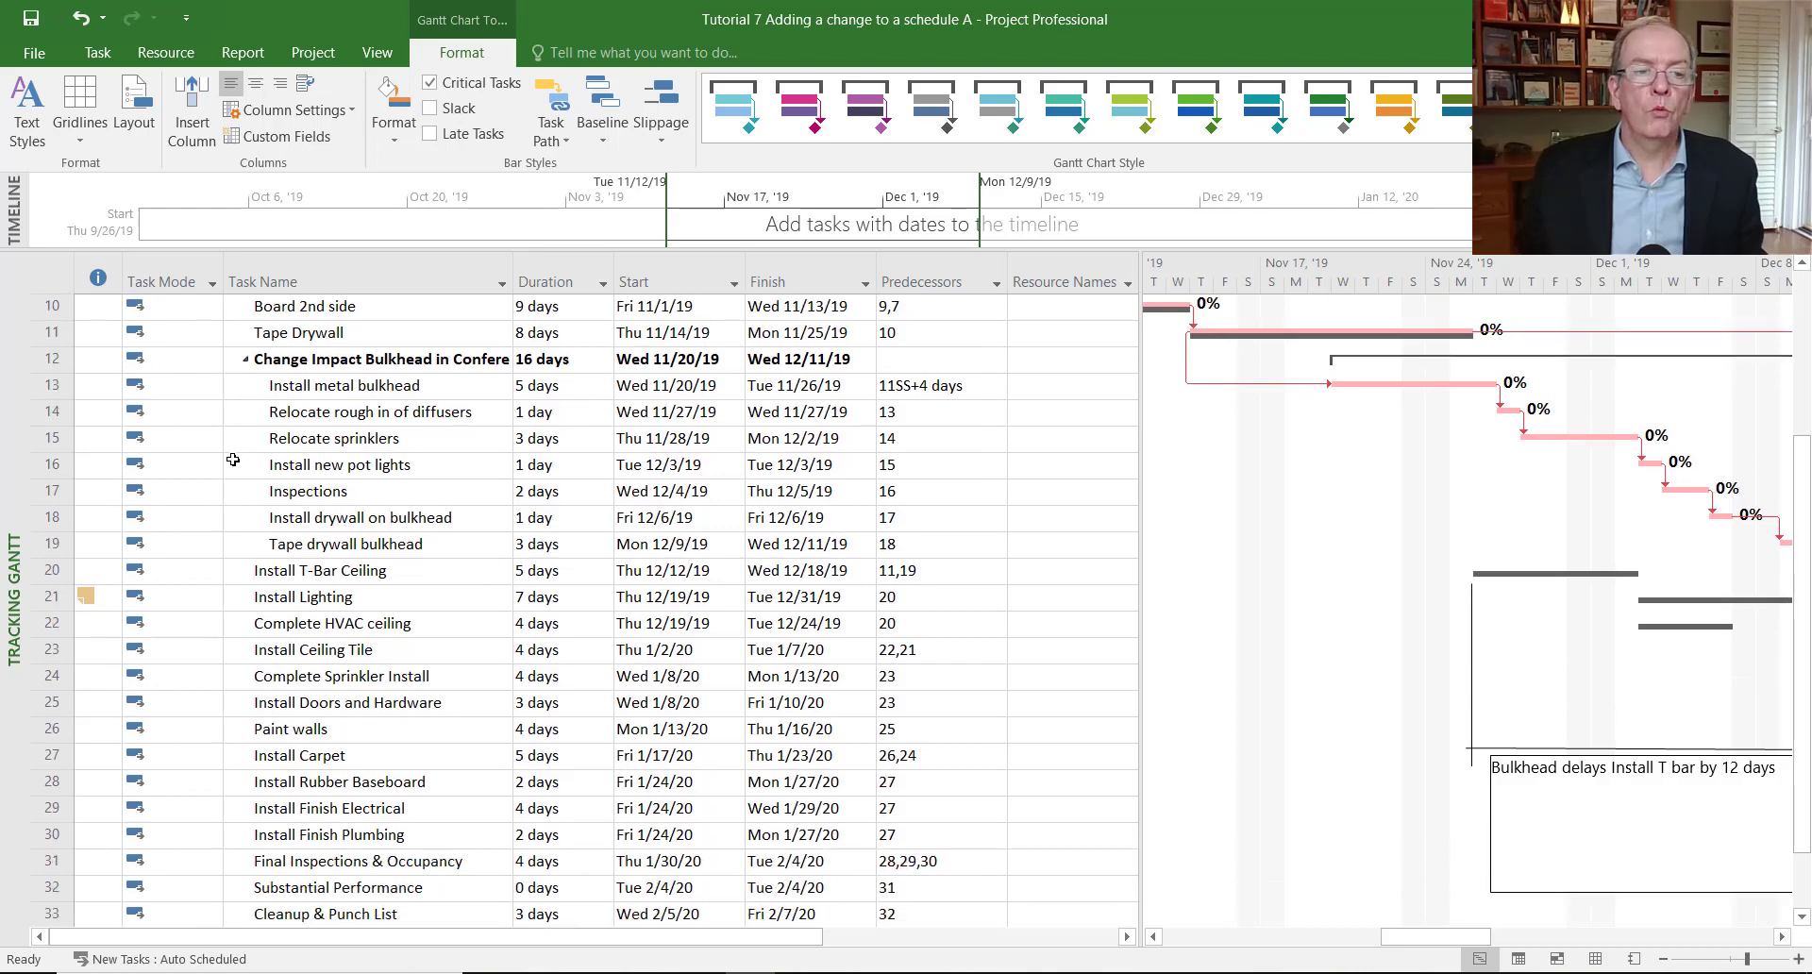
pyautogui.scroll(-2, 233, 459)
pyautogui.click(269, 861)
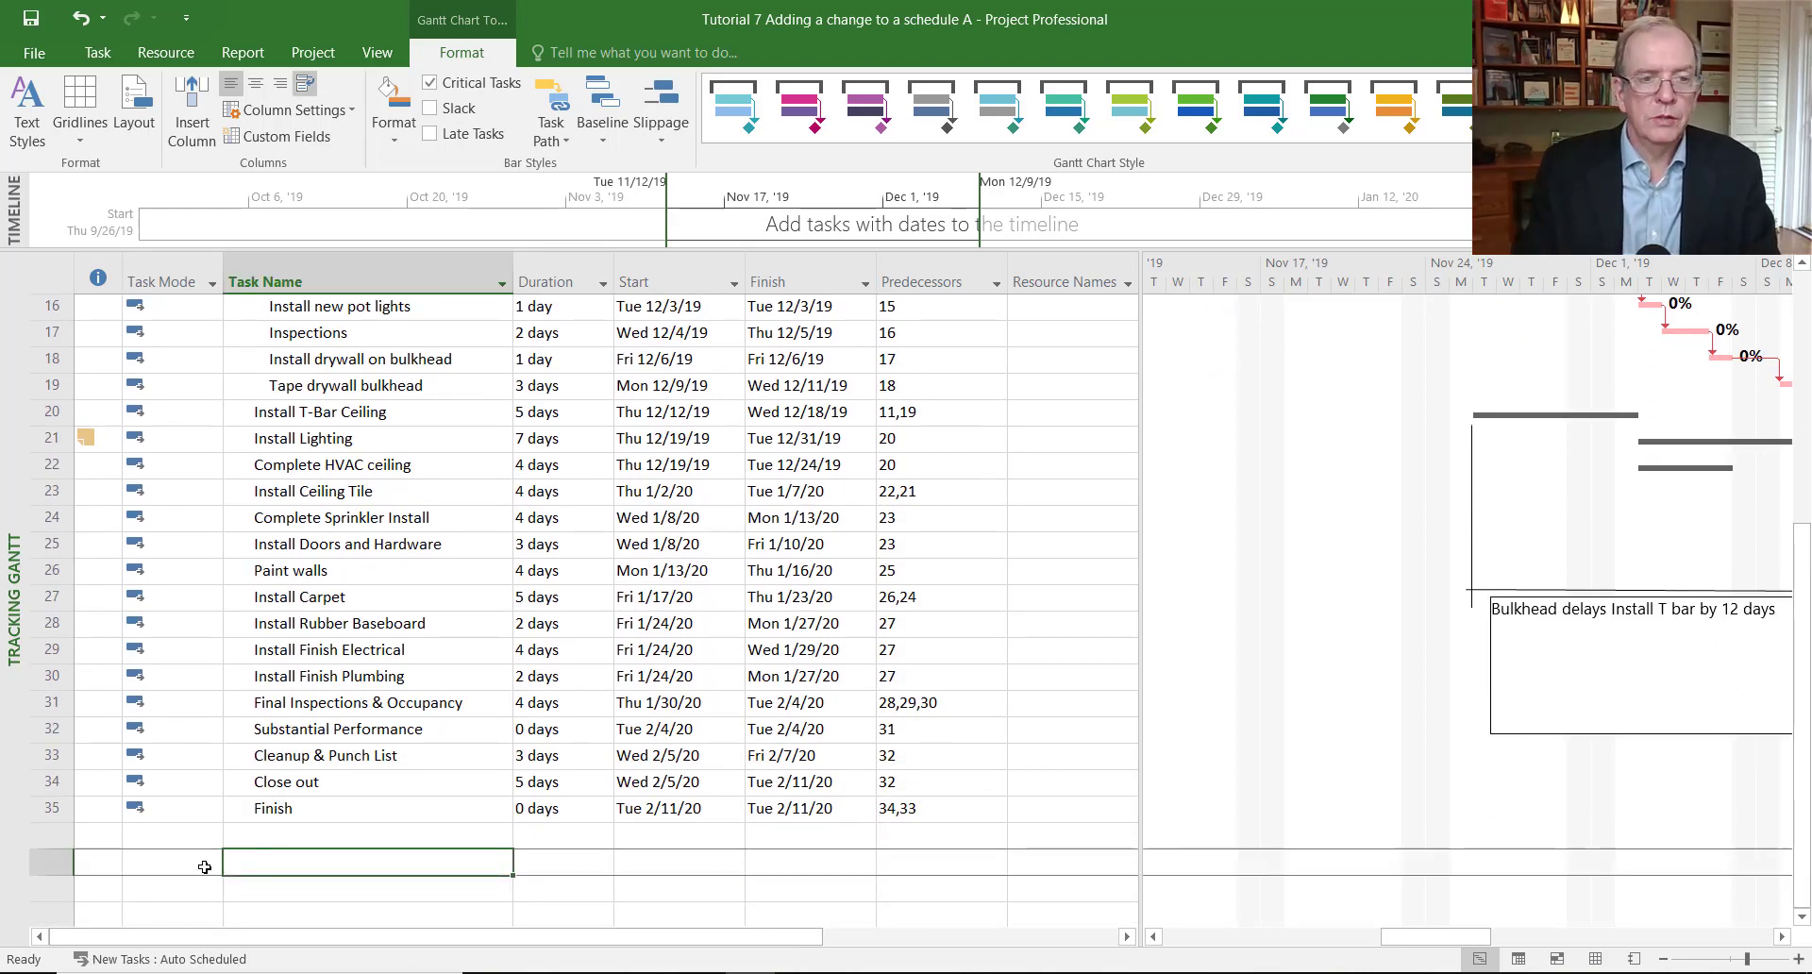
pyautogui.write('Change')
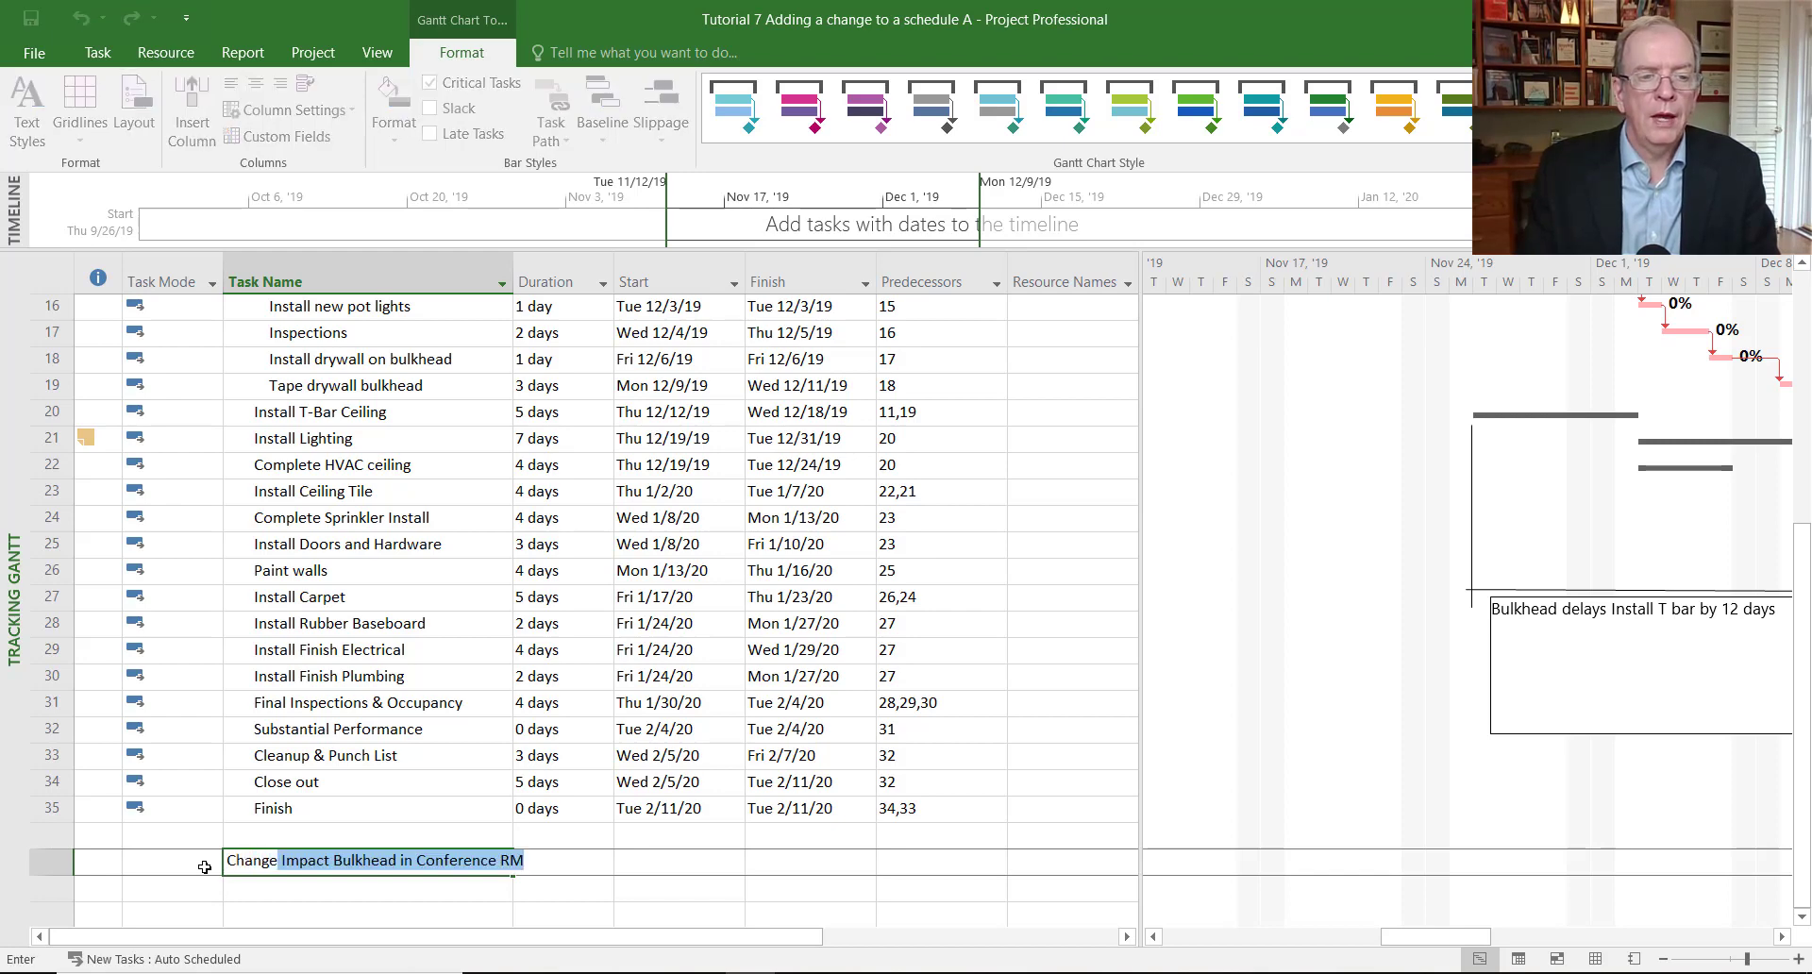
pyautogui.write(' Orde')
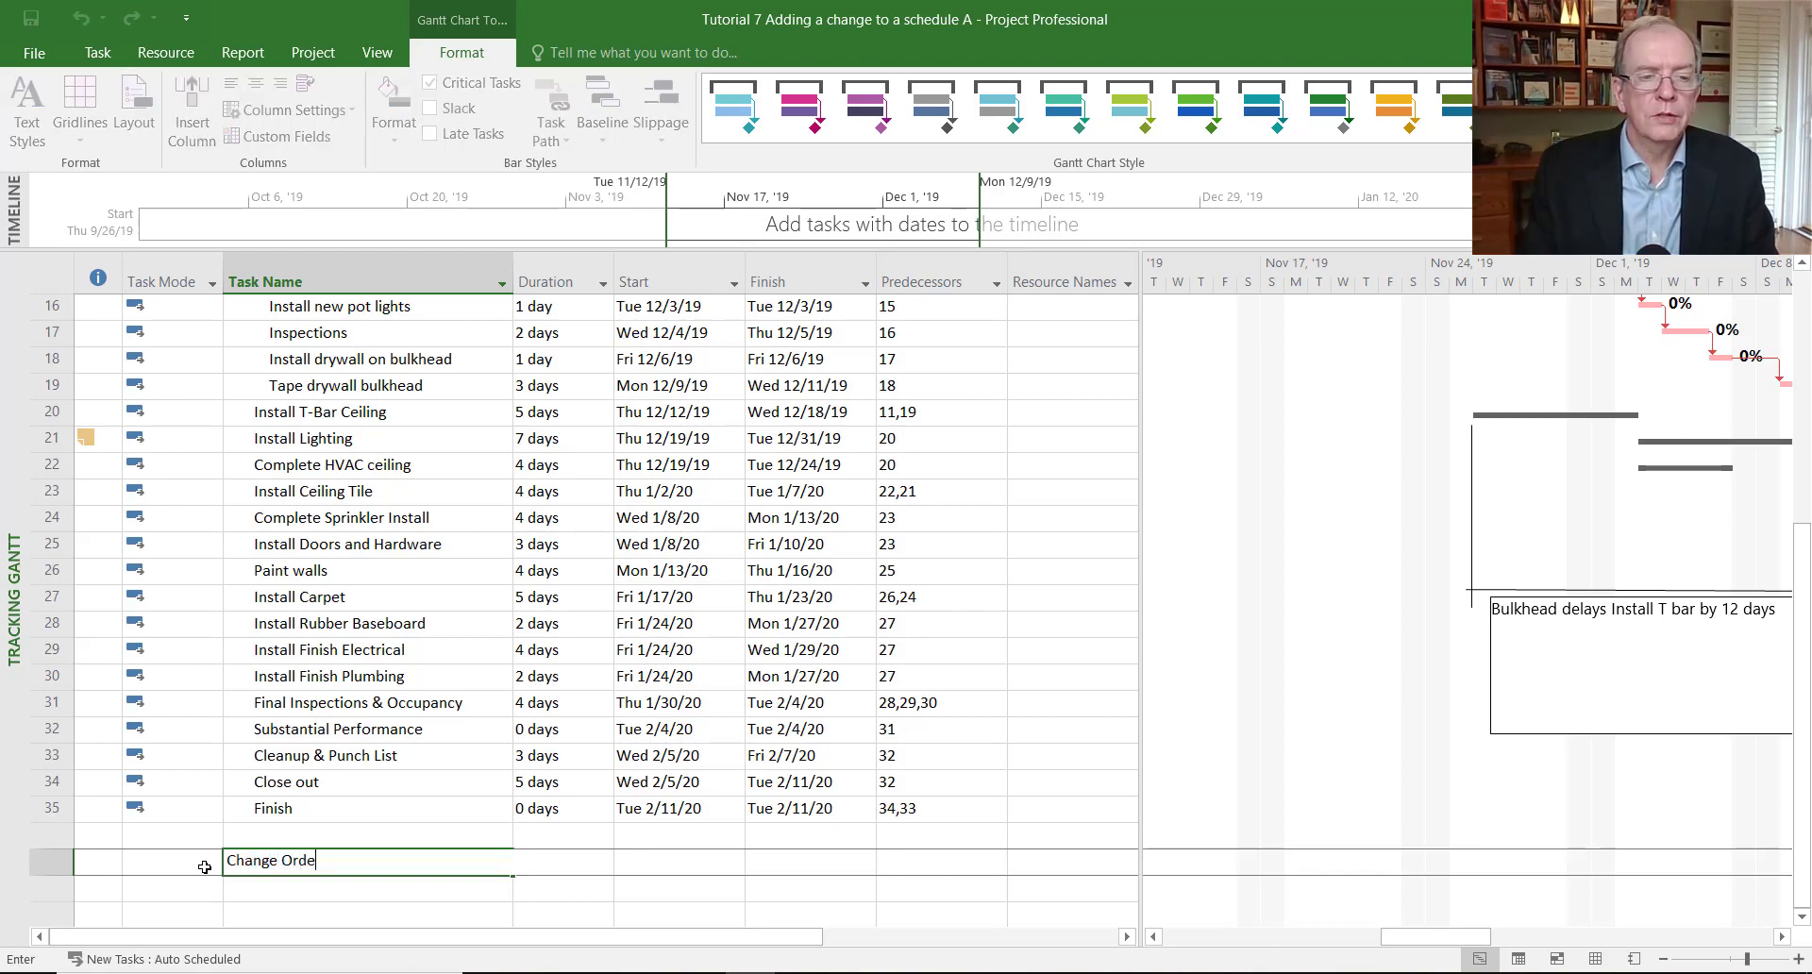
pyautogui.write('rs')
pyautogui.press('Return')
# Collapse the Change Impact Bulkhead in Conference RM summary task and move it to the row directly below Change Orders.
pyautogui.scroll(4, 179, 777)
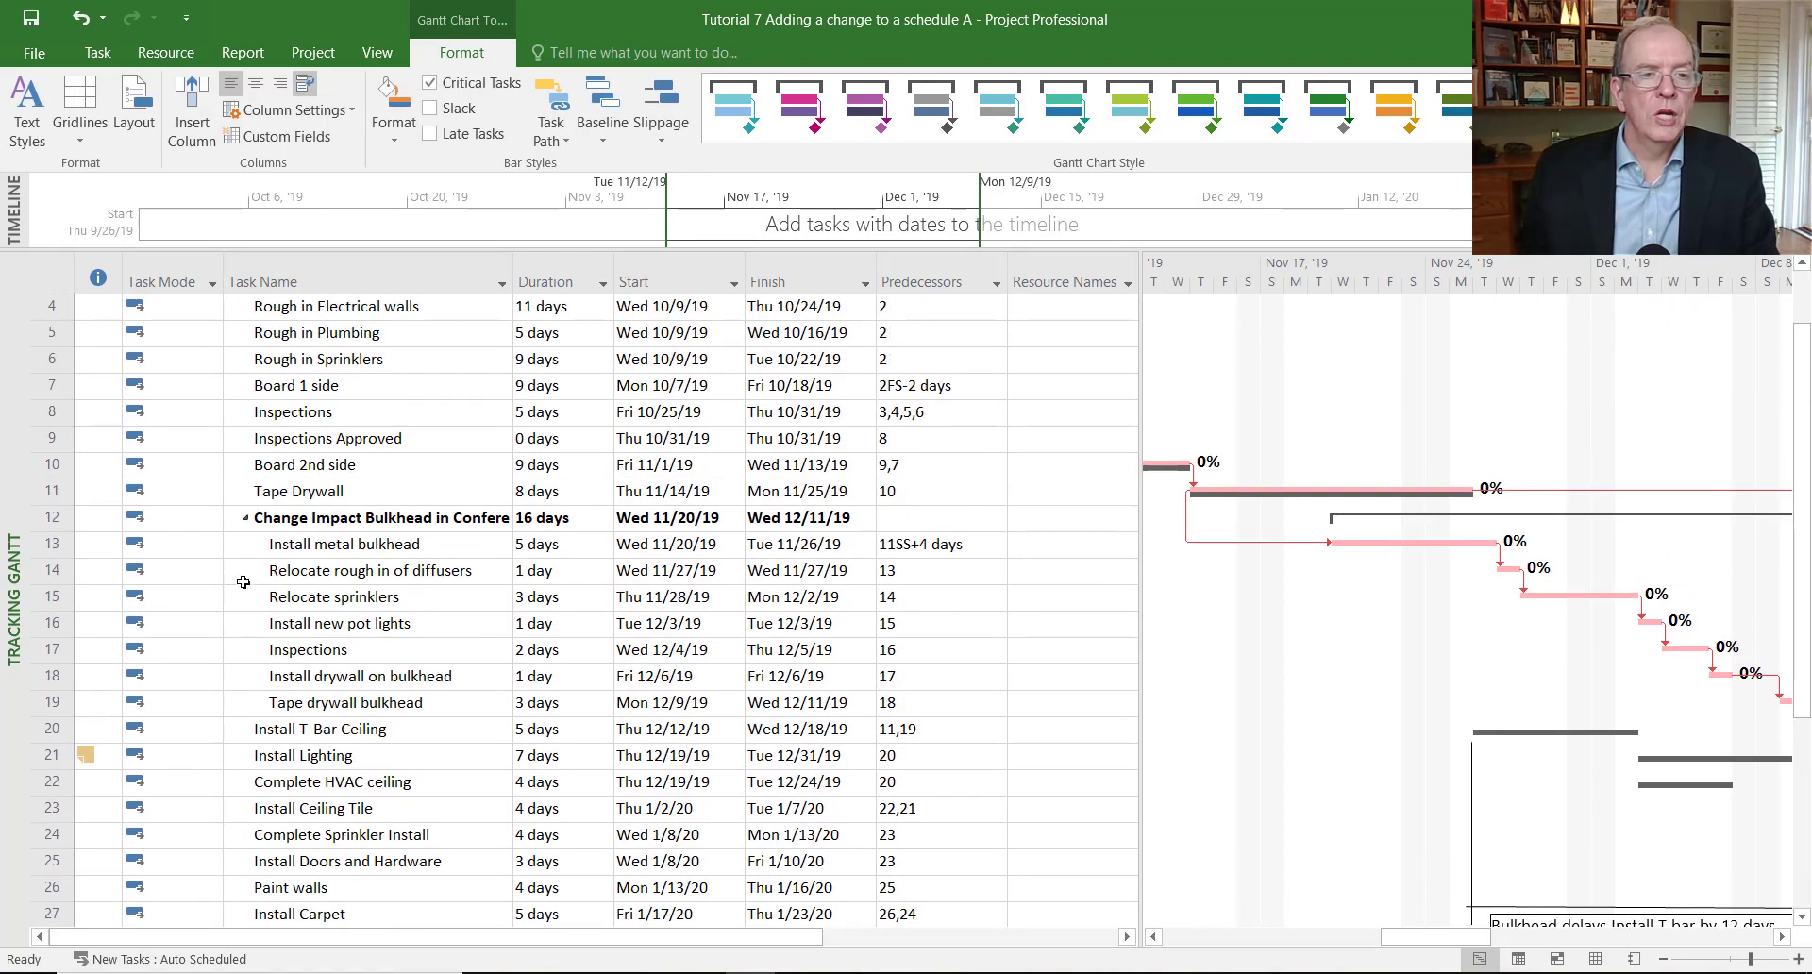
pyautogui.click(245, 526)
pyautogui.click(244, 519)
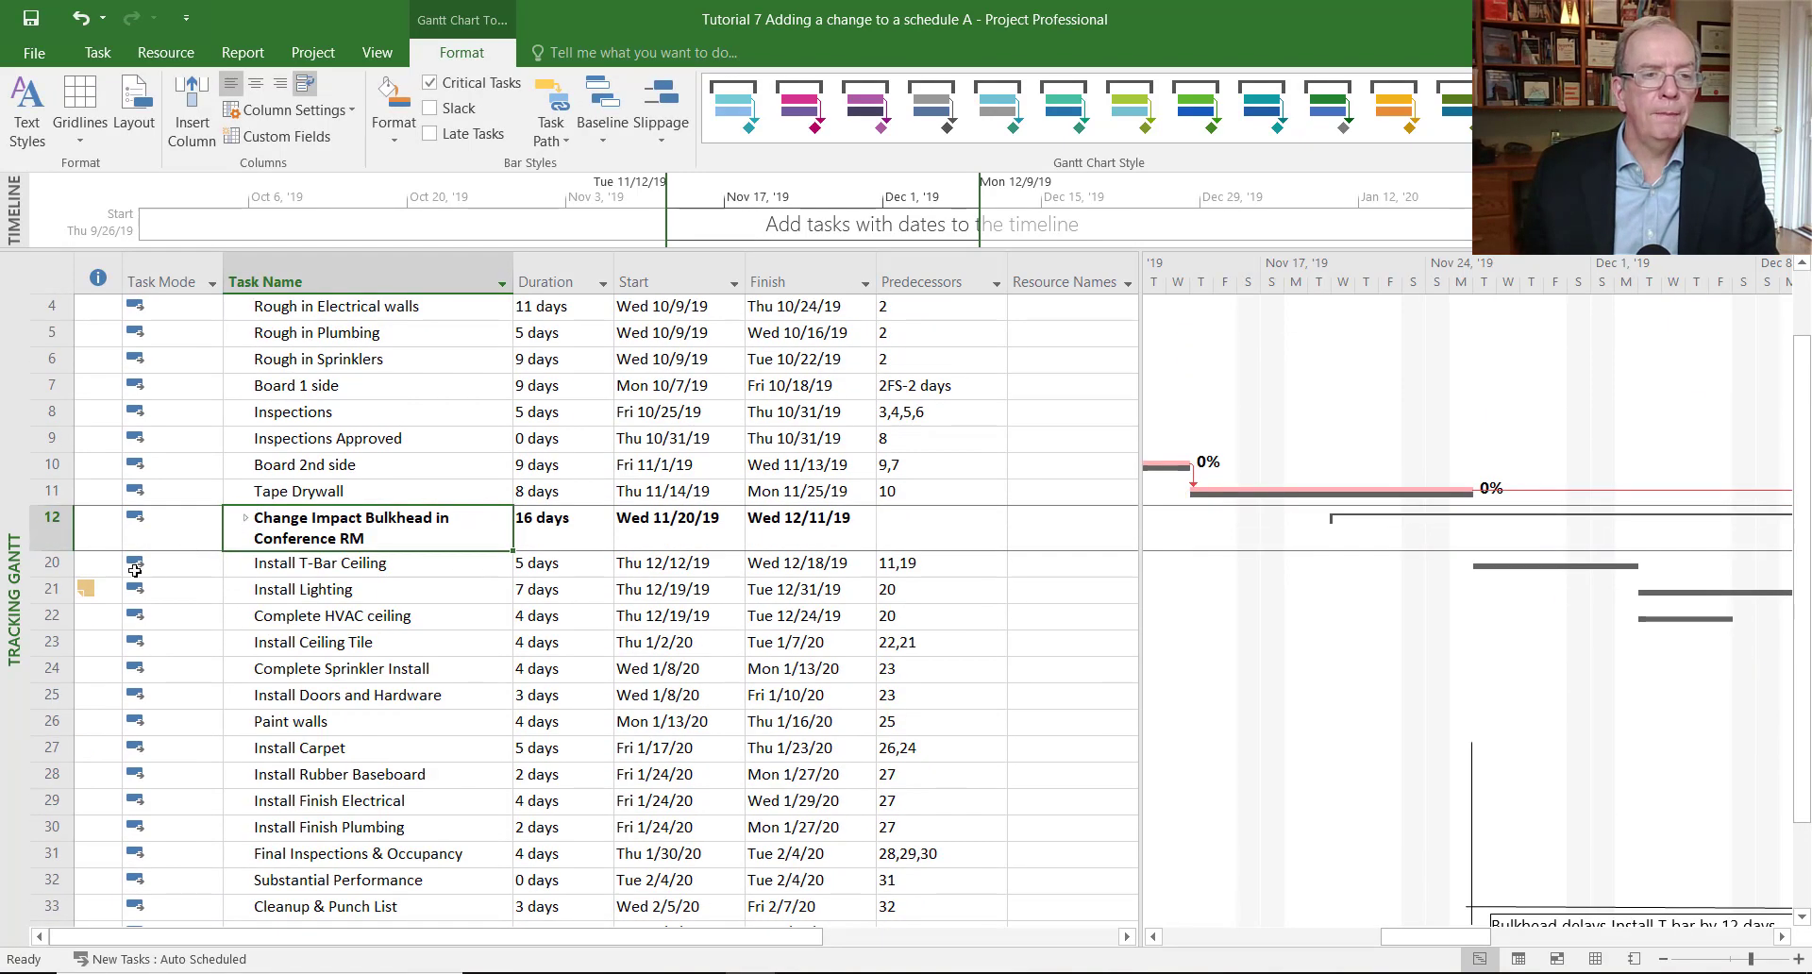
pyautogui.click(51, 528)
pyautogui.moveTo(51, 528); pyautogui.dragTo(64, 795)
pyautogui.scroll(-3, 64, 795)
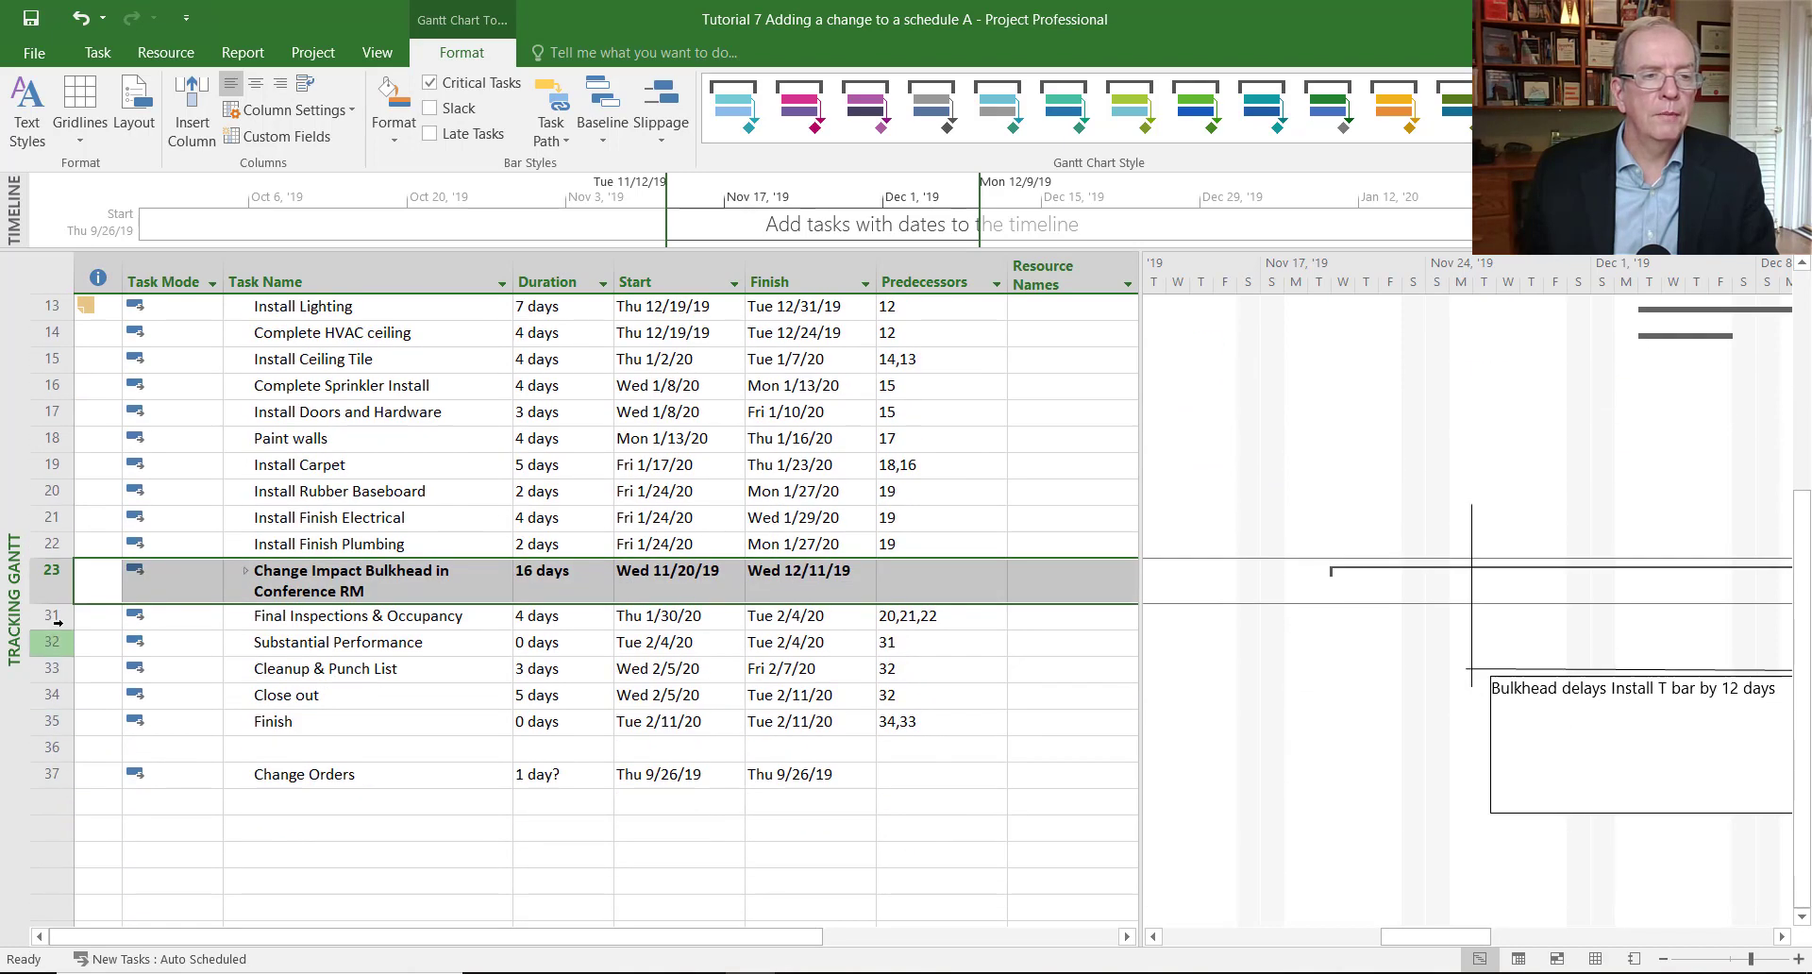
pyautogui.moveTo(56, 672); pyautogui.dragTo(55, 795)
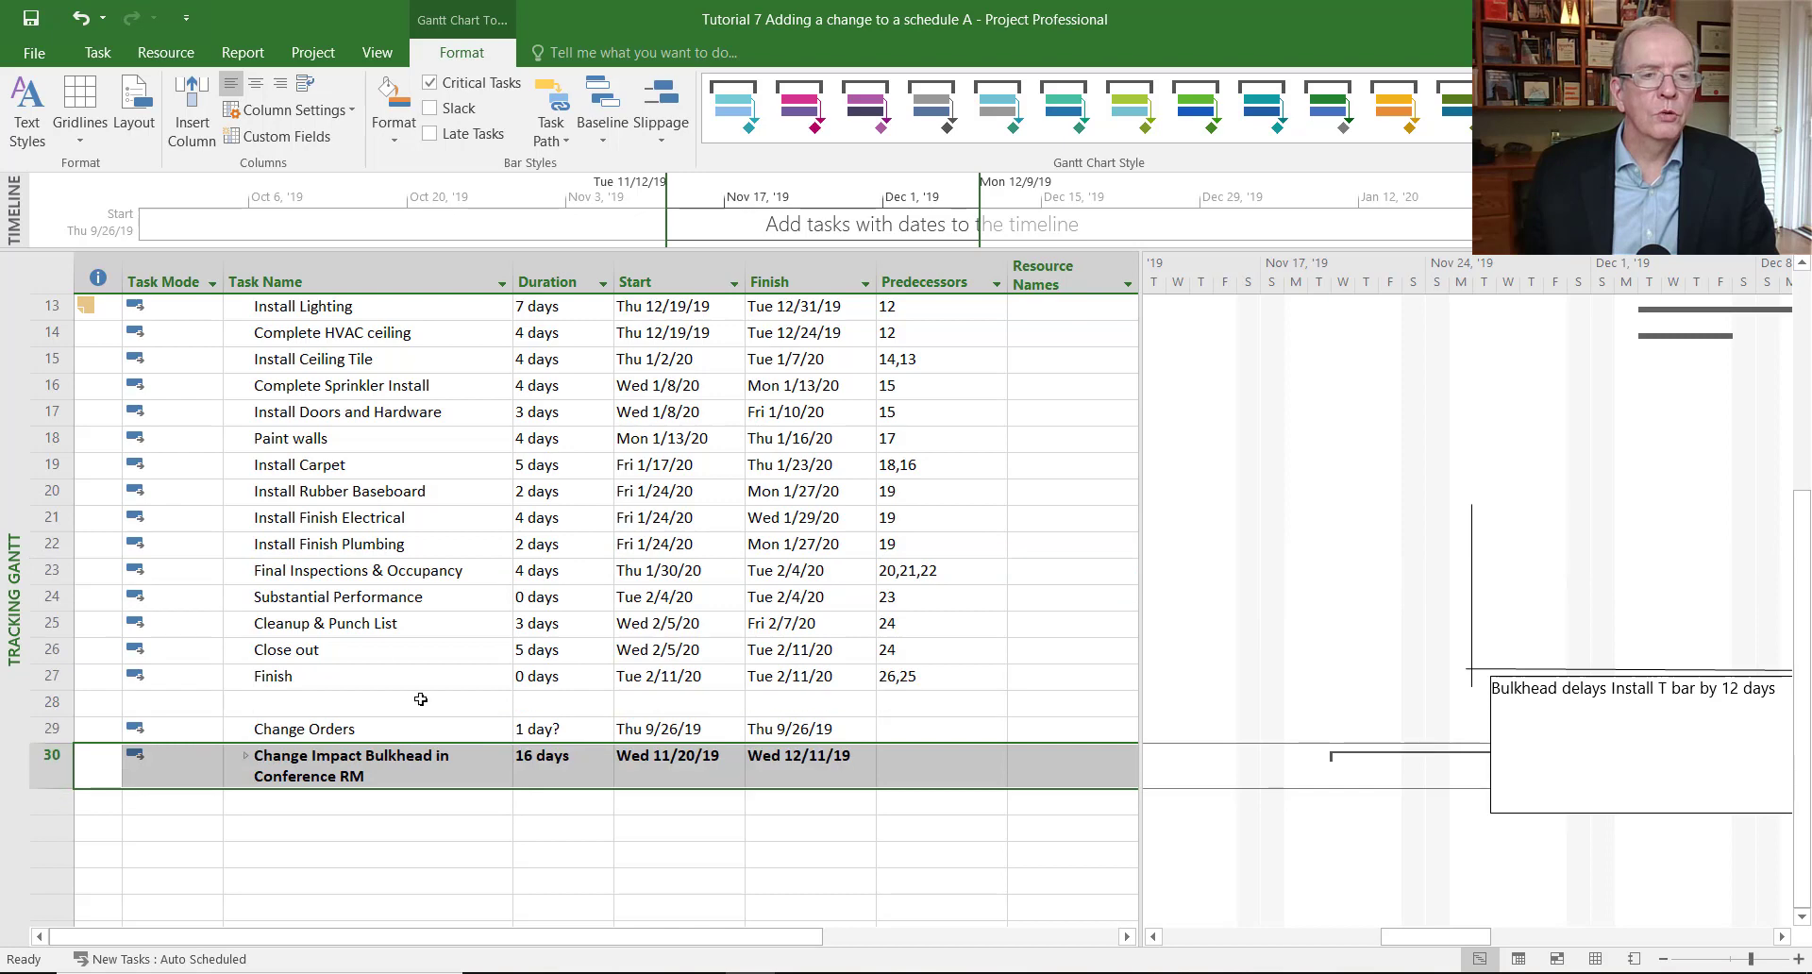
# Indent Change Impact Bulkhead in Conference RM under Change Orders and collapse the Change Orders group.
pyautogui.click(111, 55)
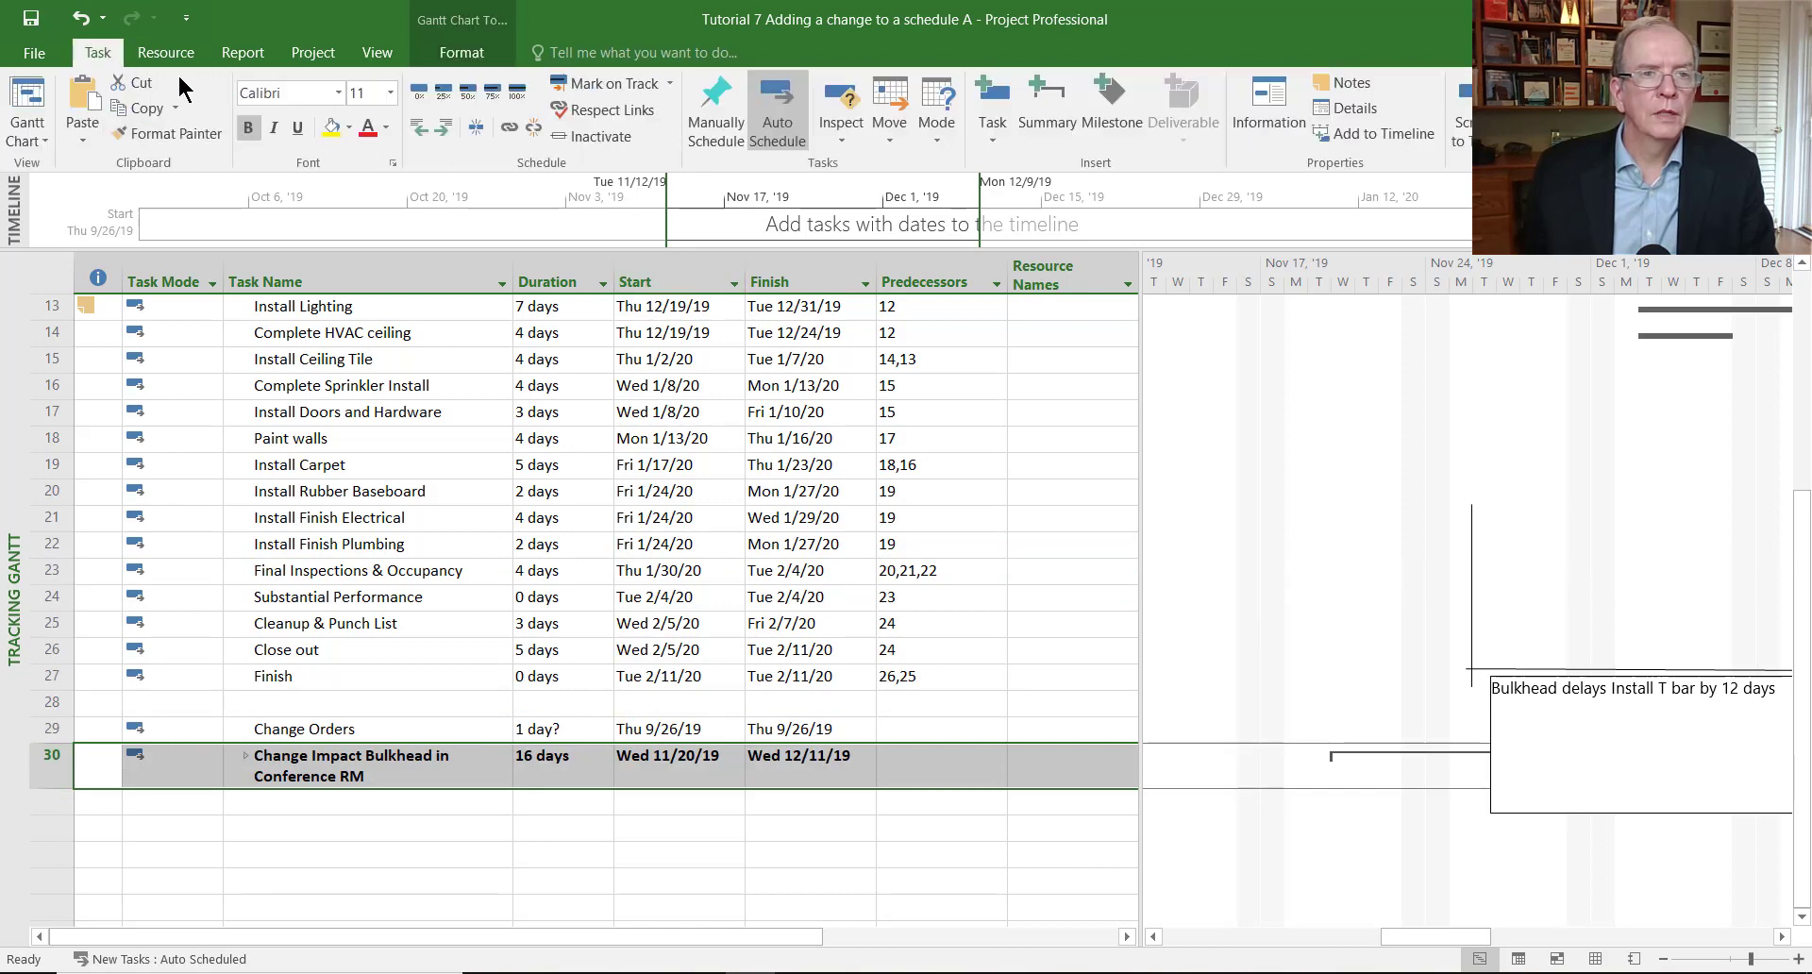
pyautogui.click(444, 127)
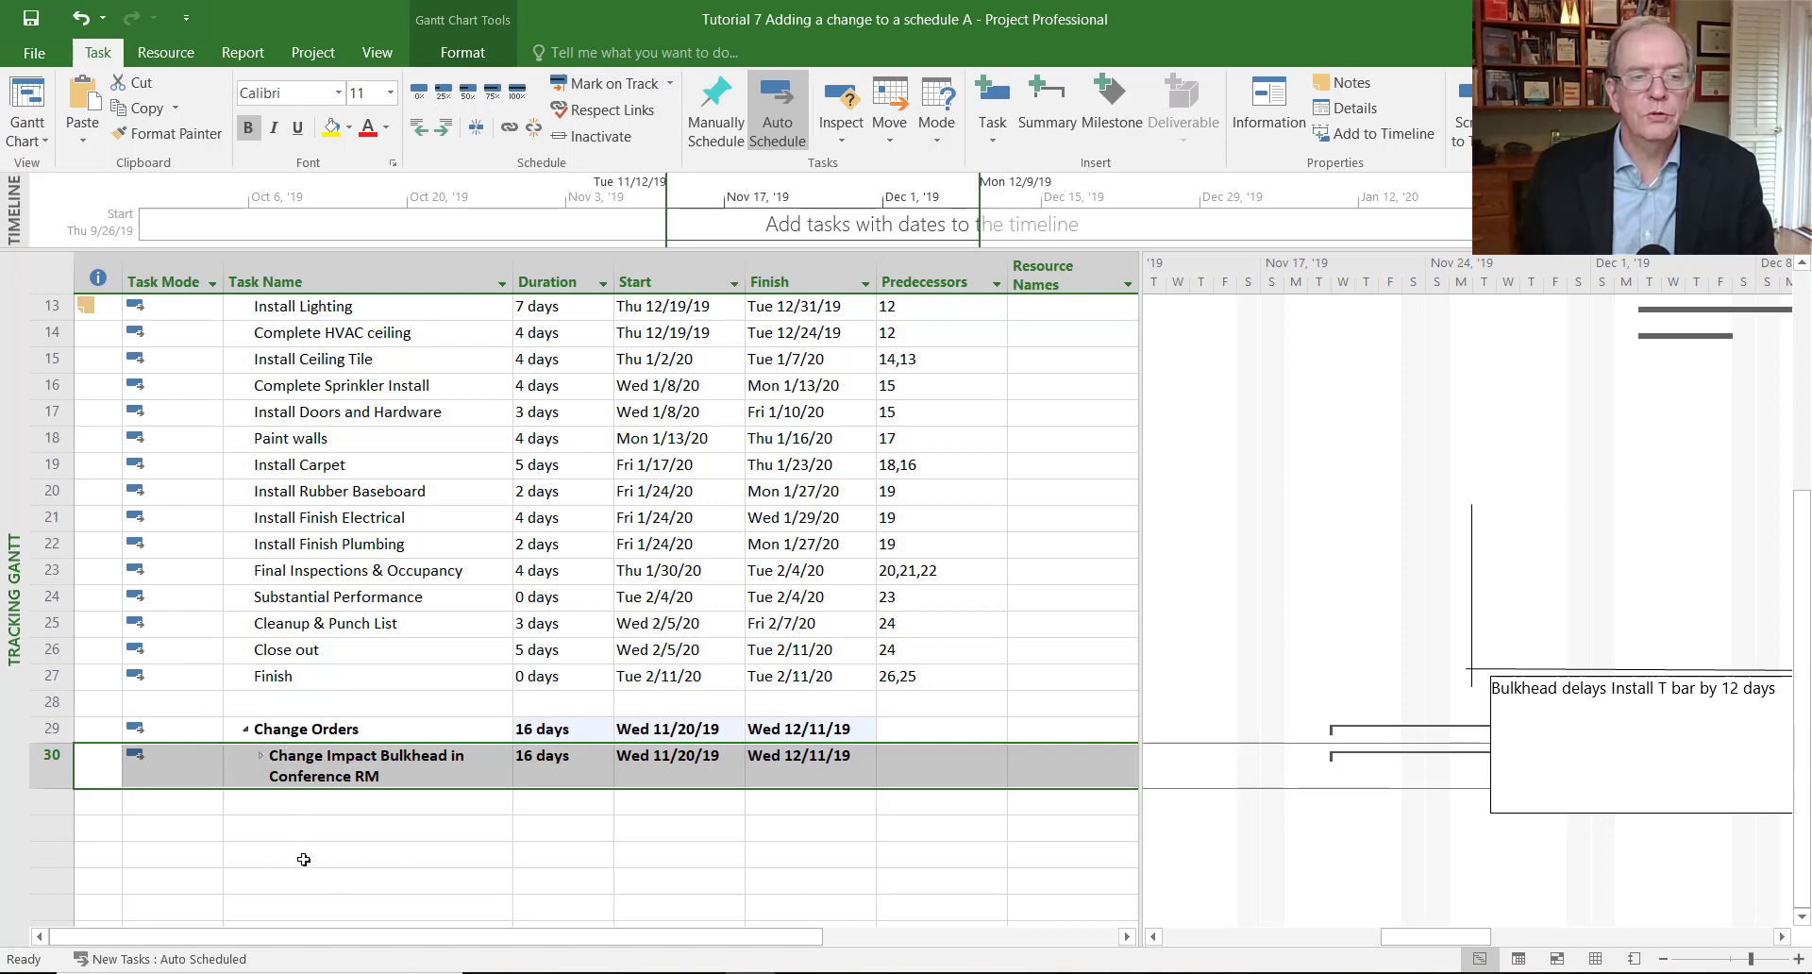
pyautogui.click(245, 729)
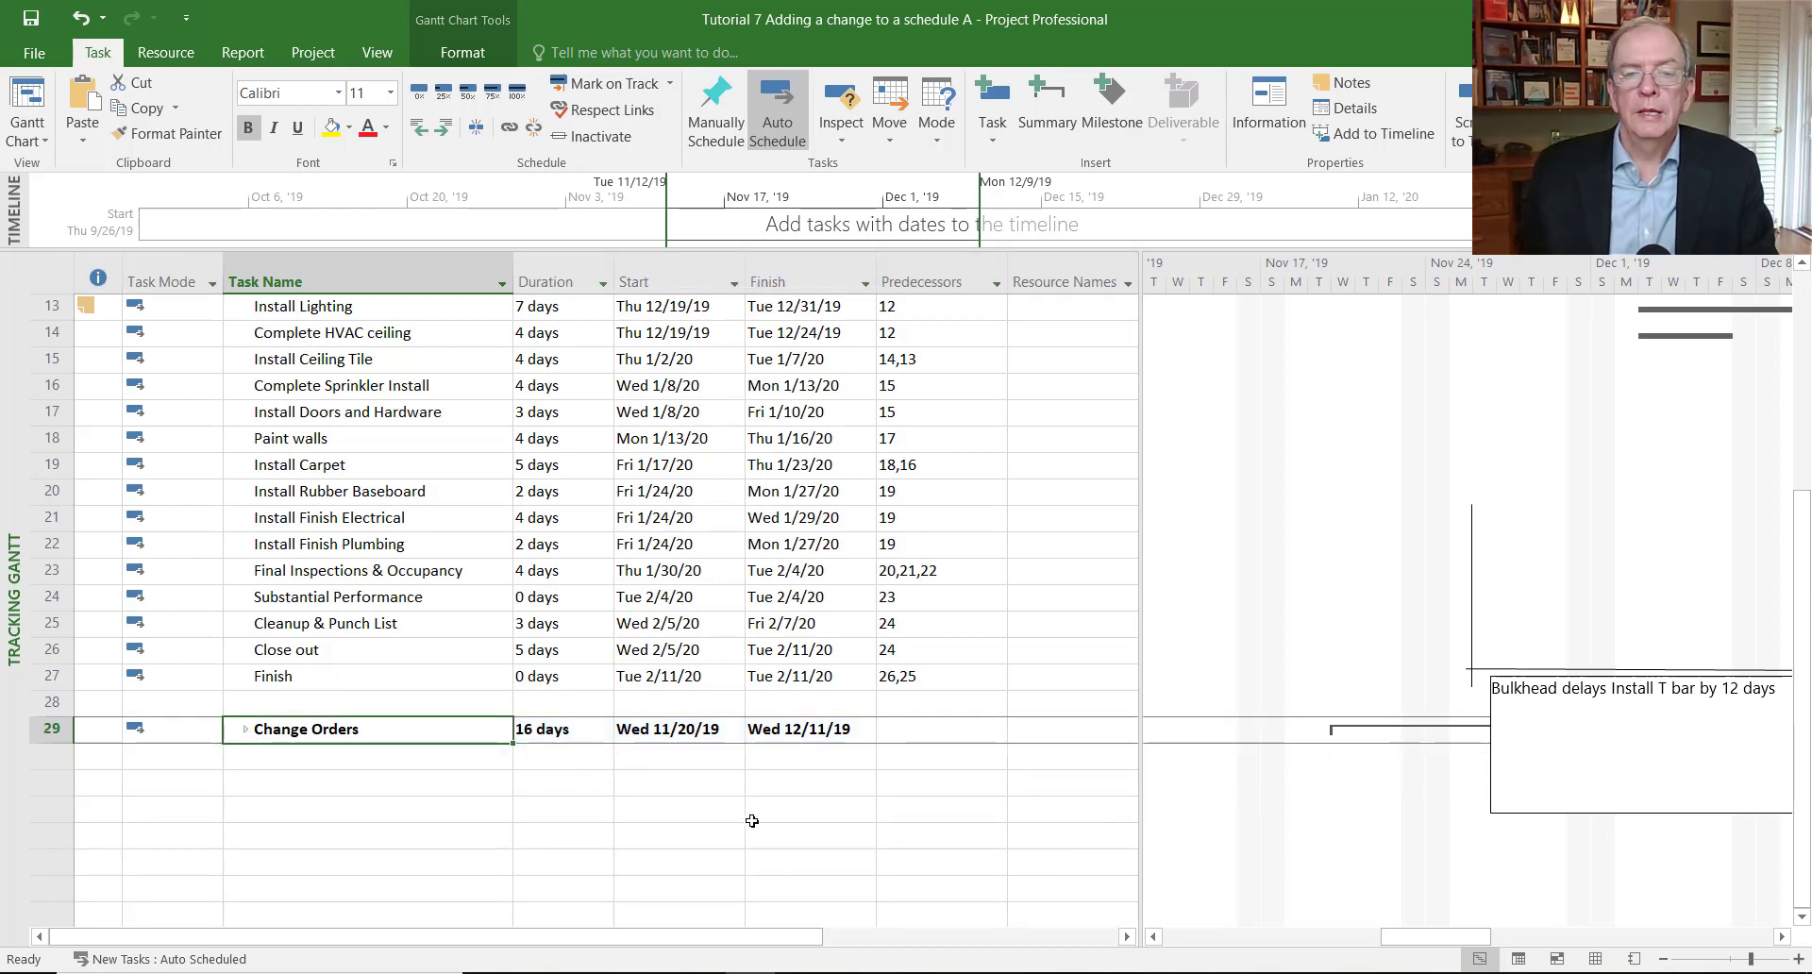
# Delete the text box with the bulkhead delay note from the Gantt chart.
pyautogui.scroll(-1, 714, 816)
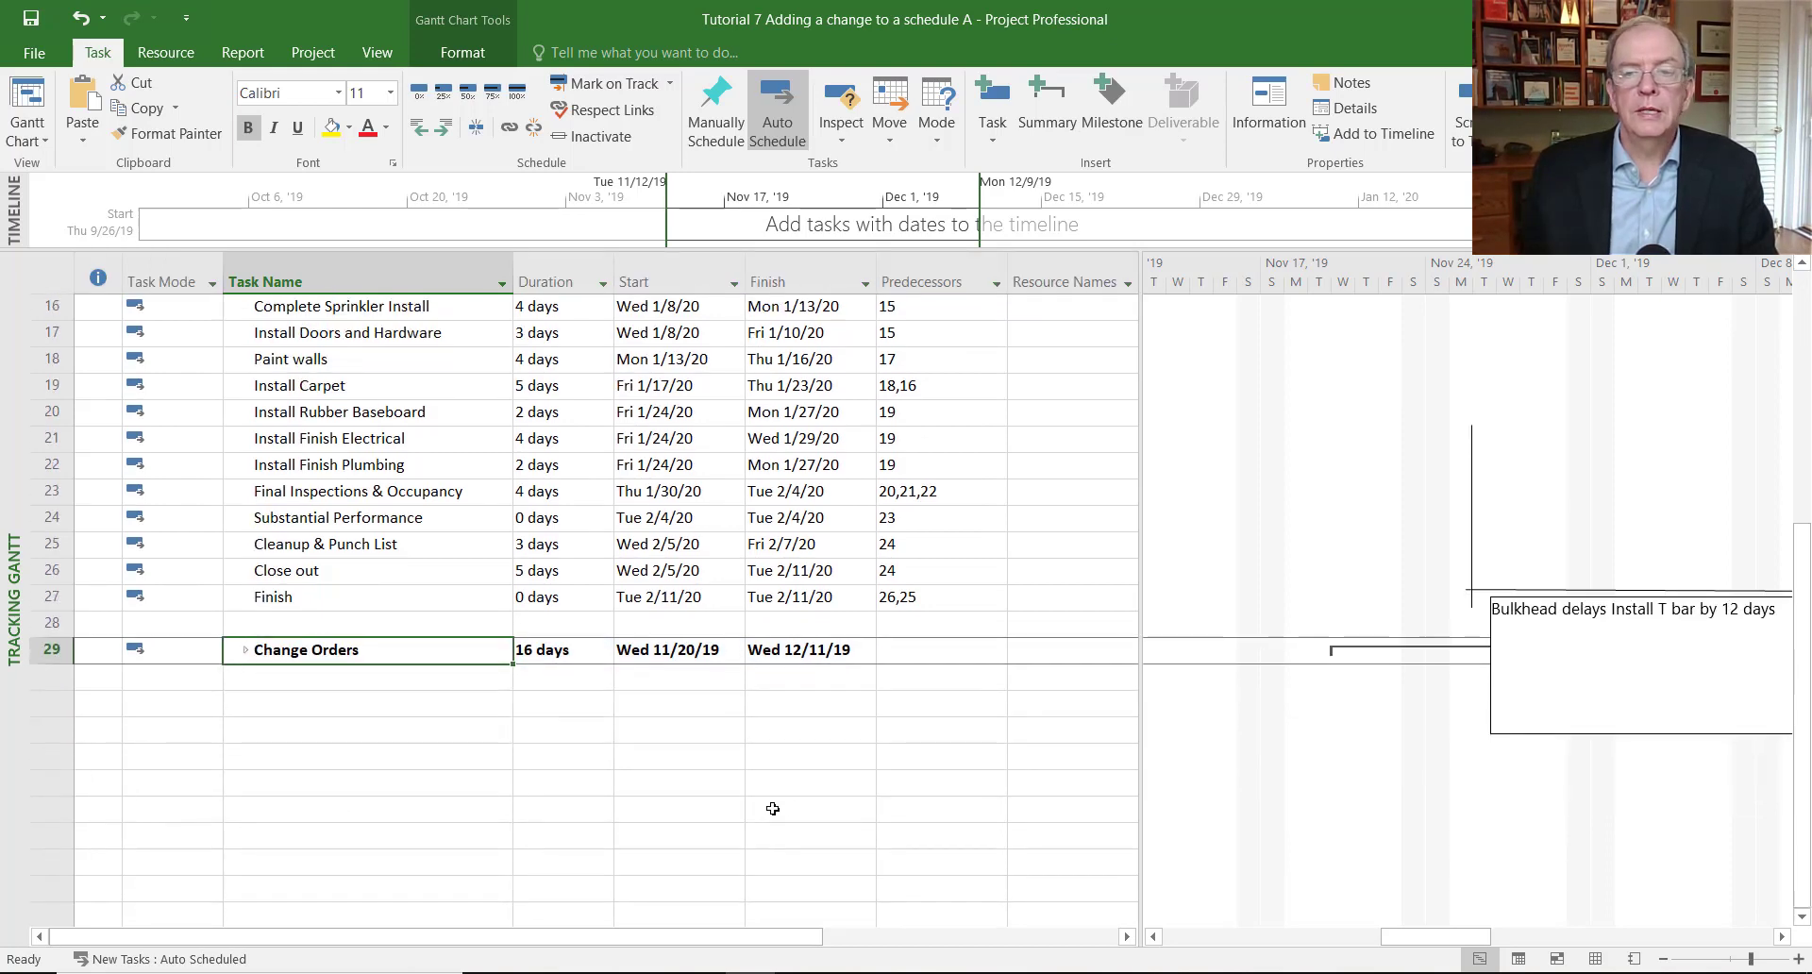
pyautogui.click(1577, 616)
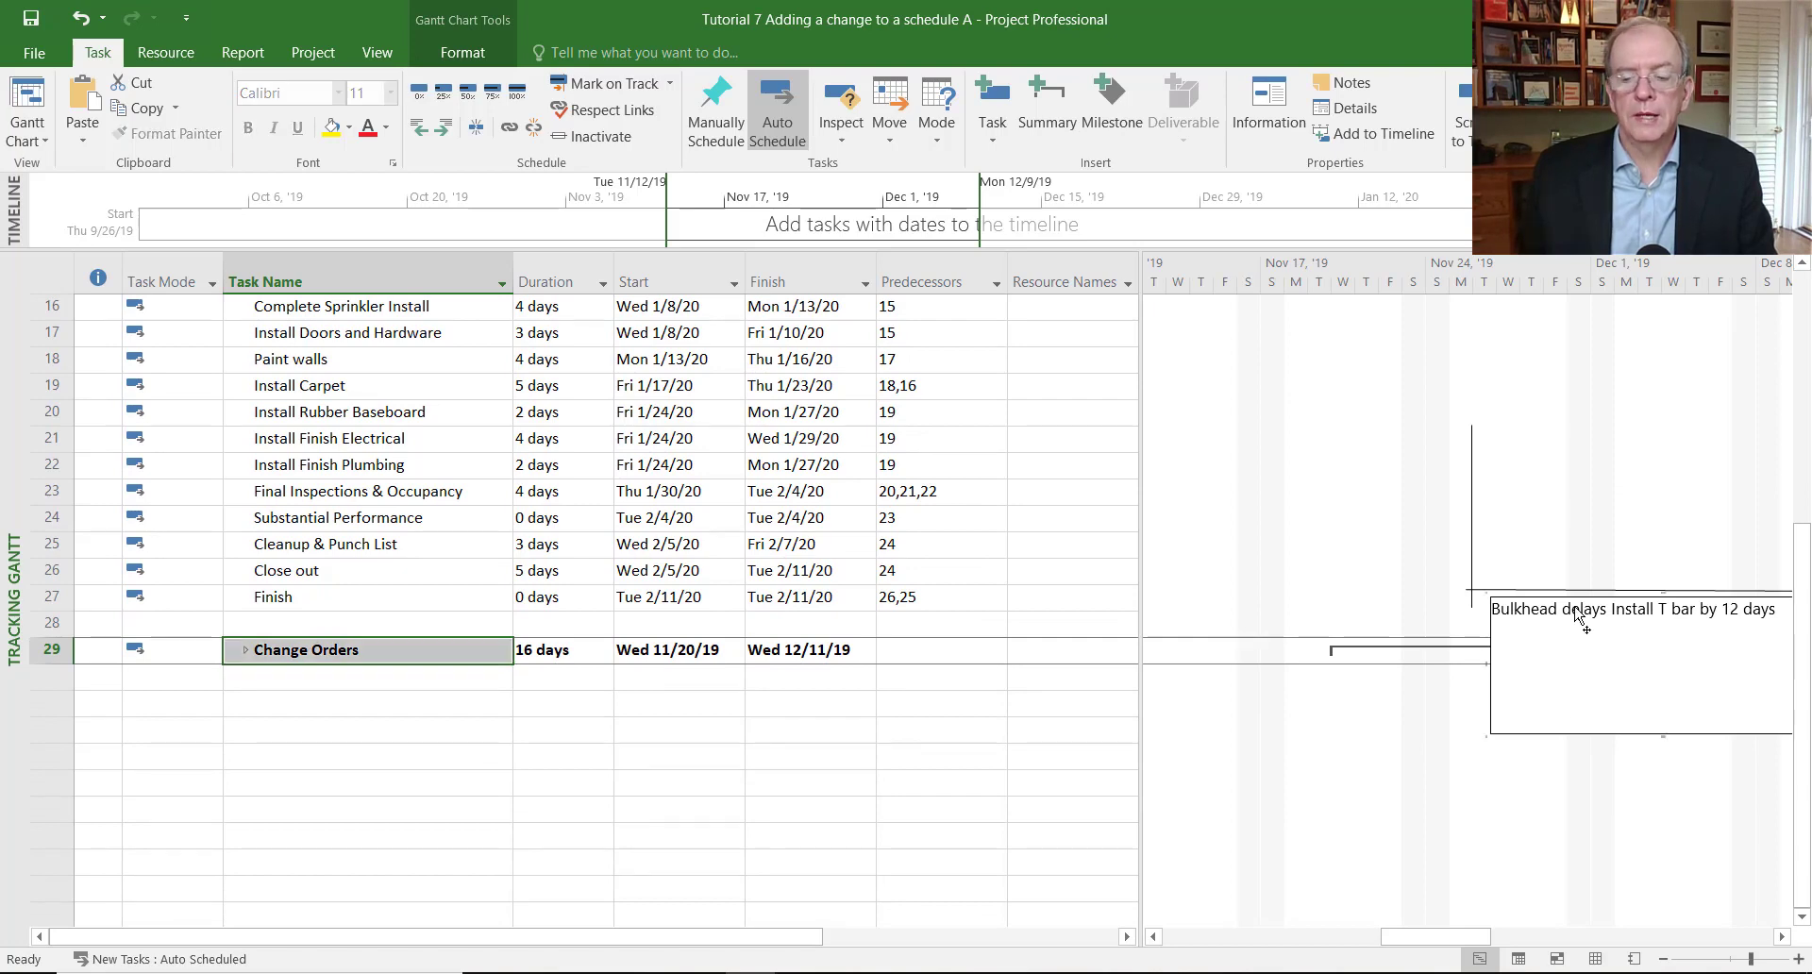
pyautogui.press('Delete')
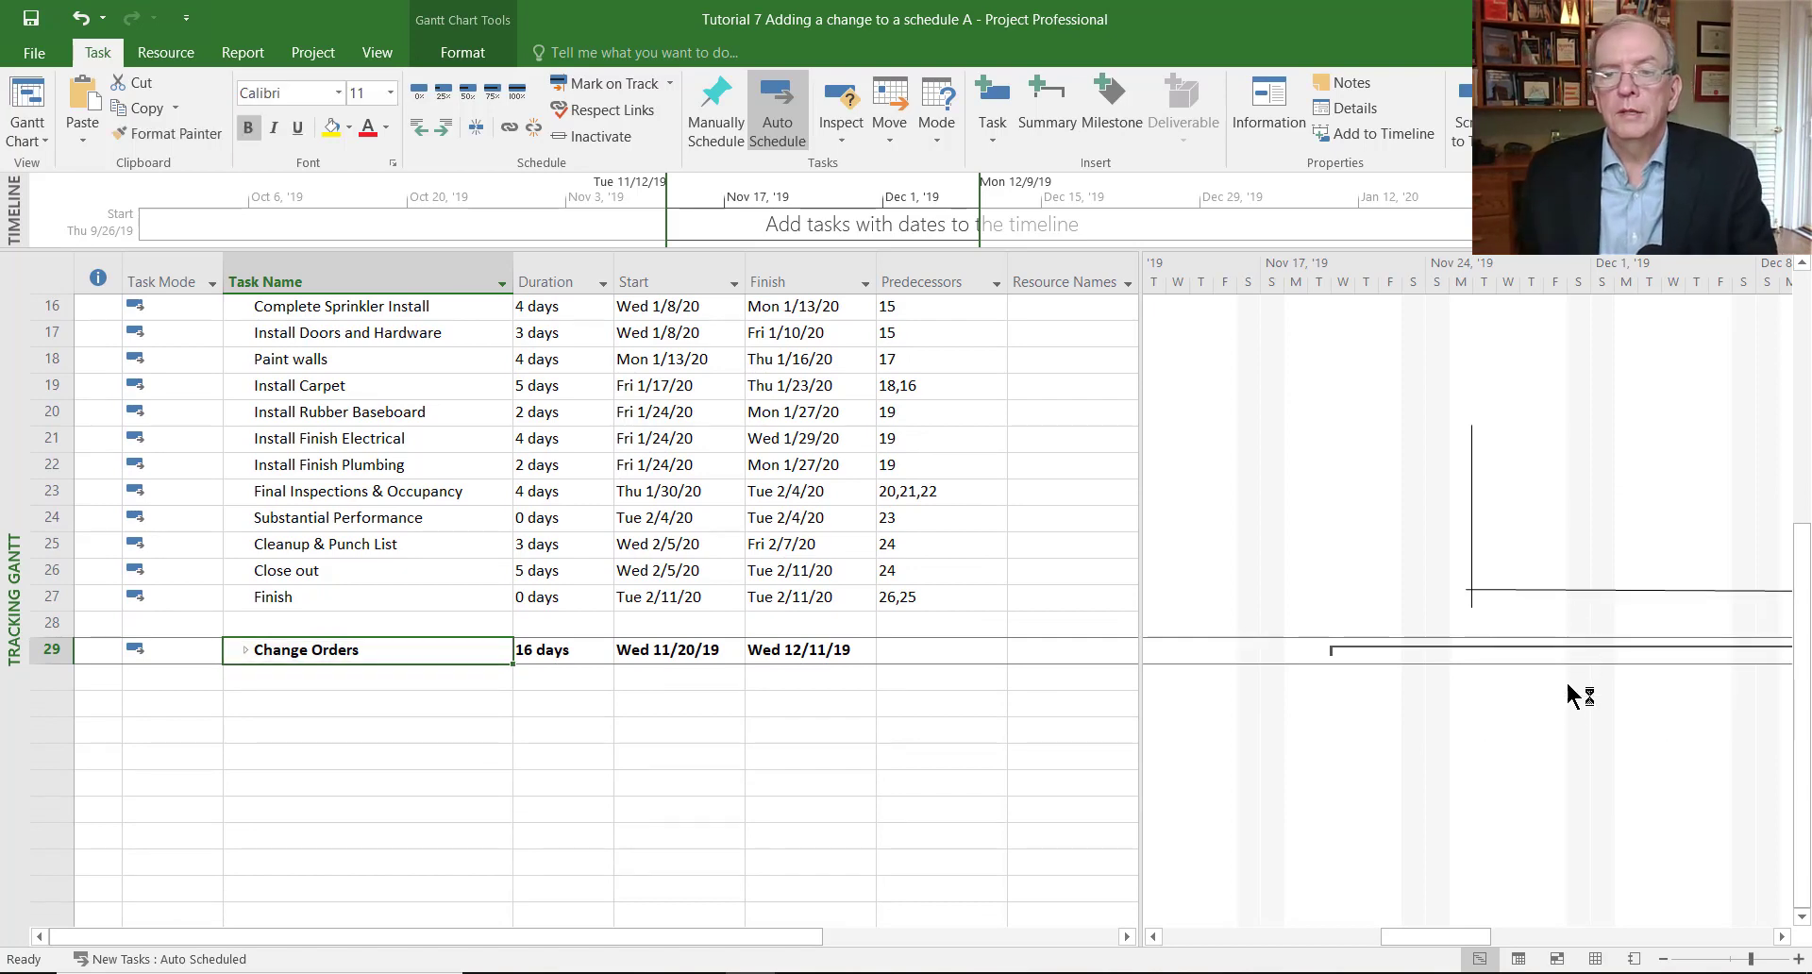
# Expand Change Orders and its bulkhead summary, examine the subtasks and their links to the main schedule, and collapse Change Orders again.
pyautogui.click(246, 649)
pyautogui.click(262, 676)
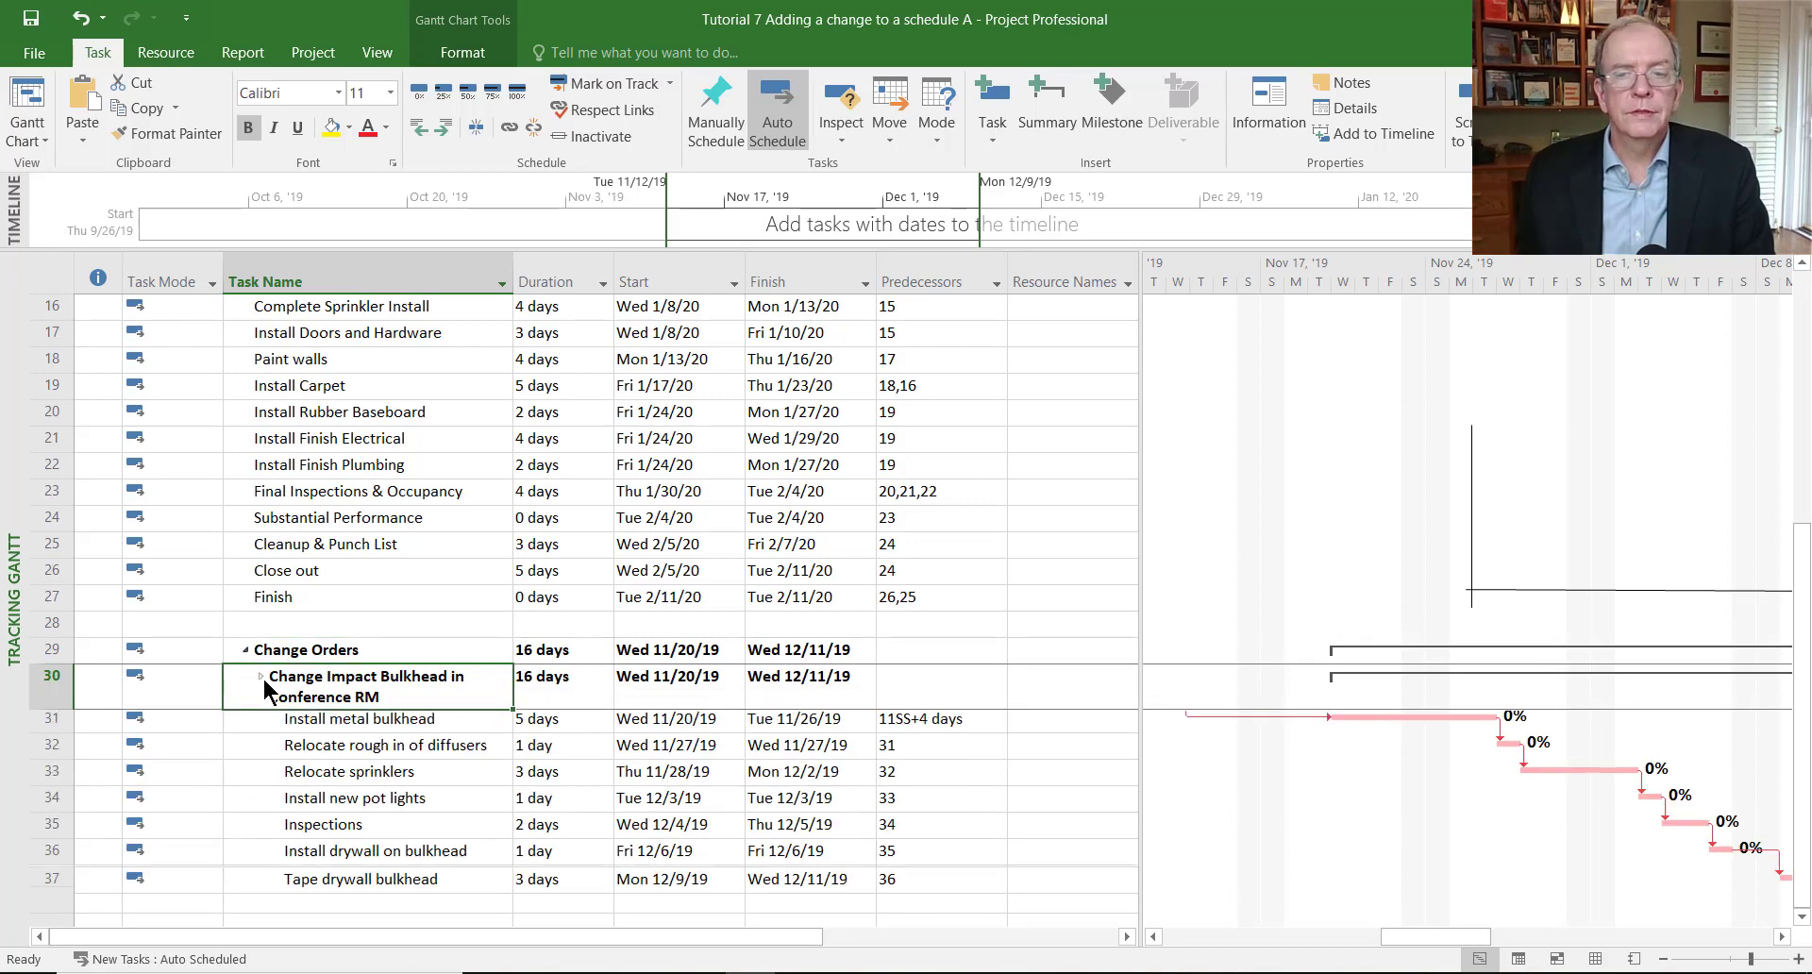
pyautogui.scroll(4, 1266, 655)
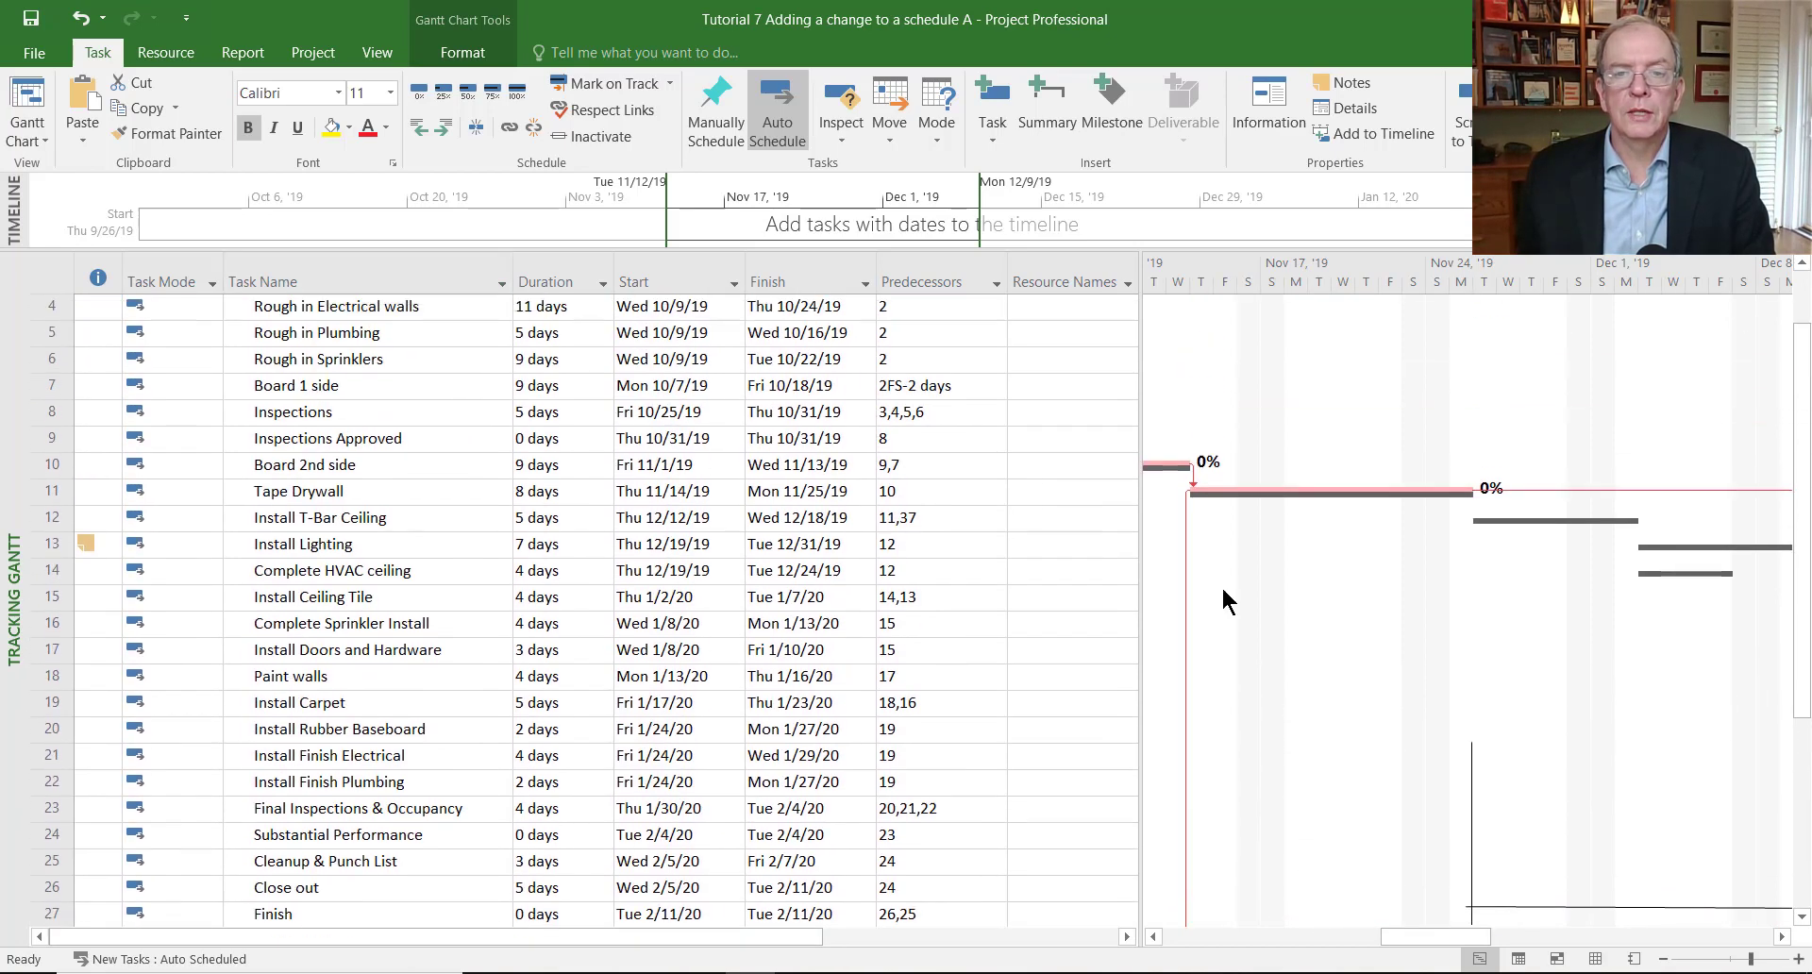
pyautogui.scroll(-4, 1356, 824)
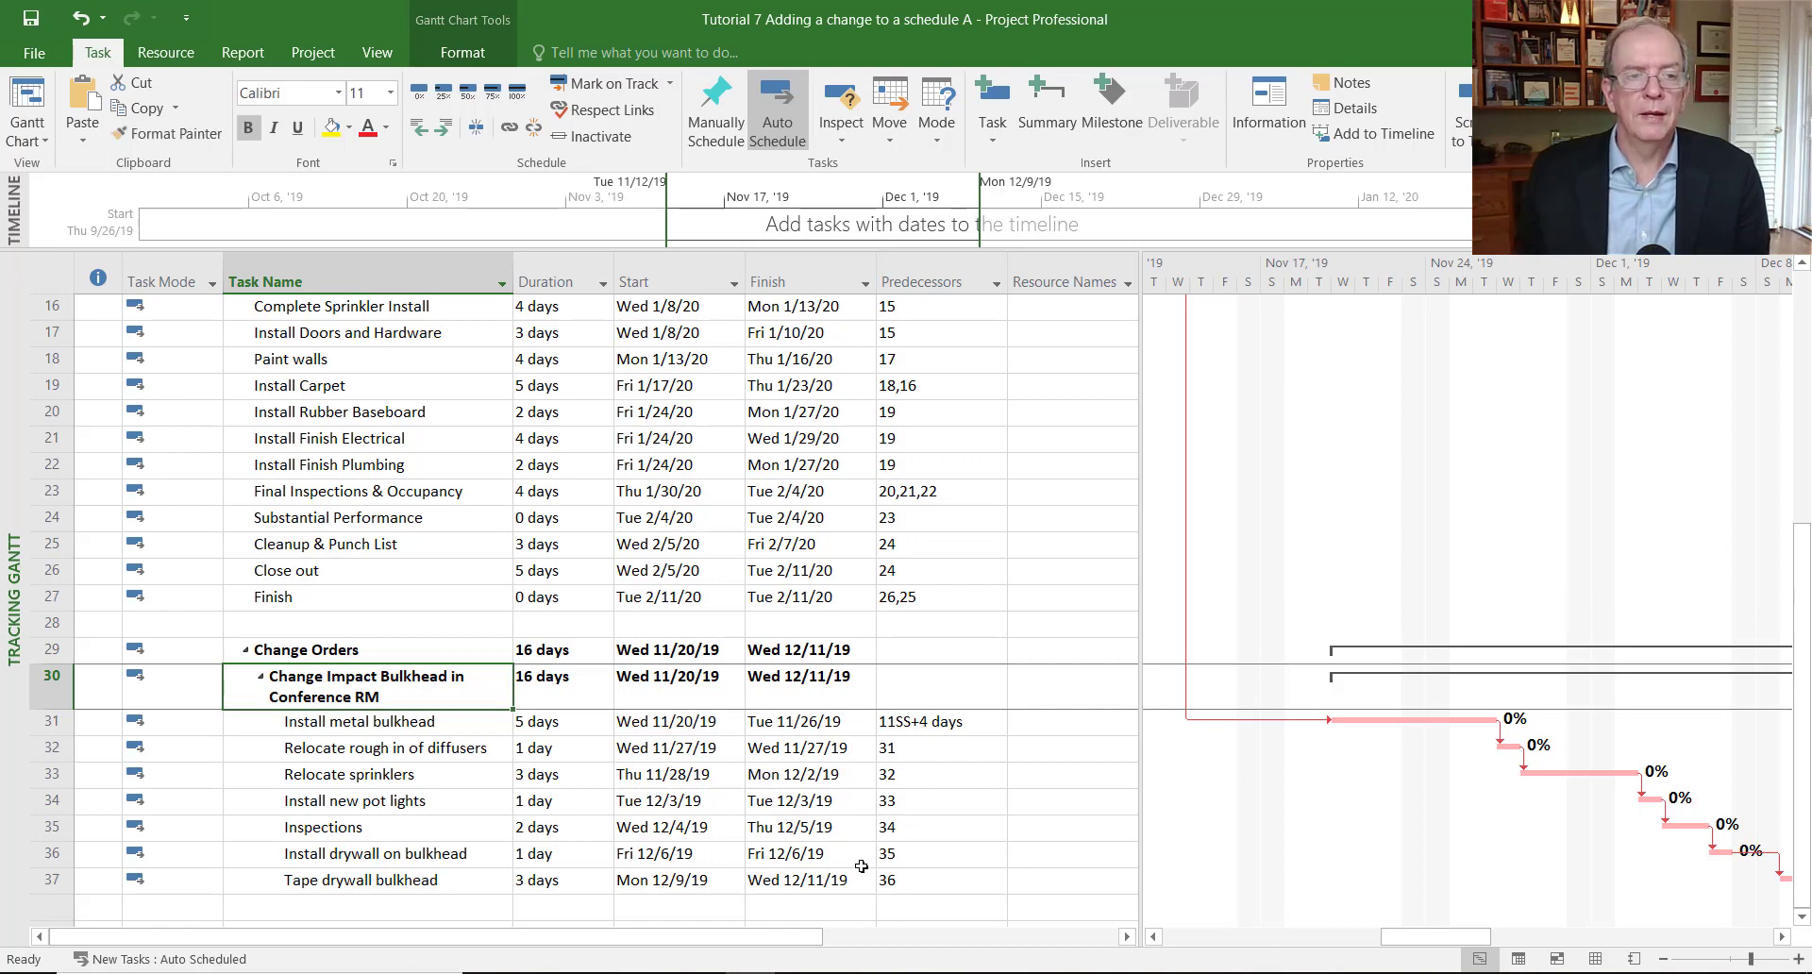
pyautogui.click(248, 650)
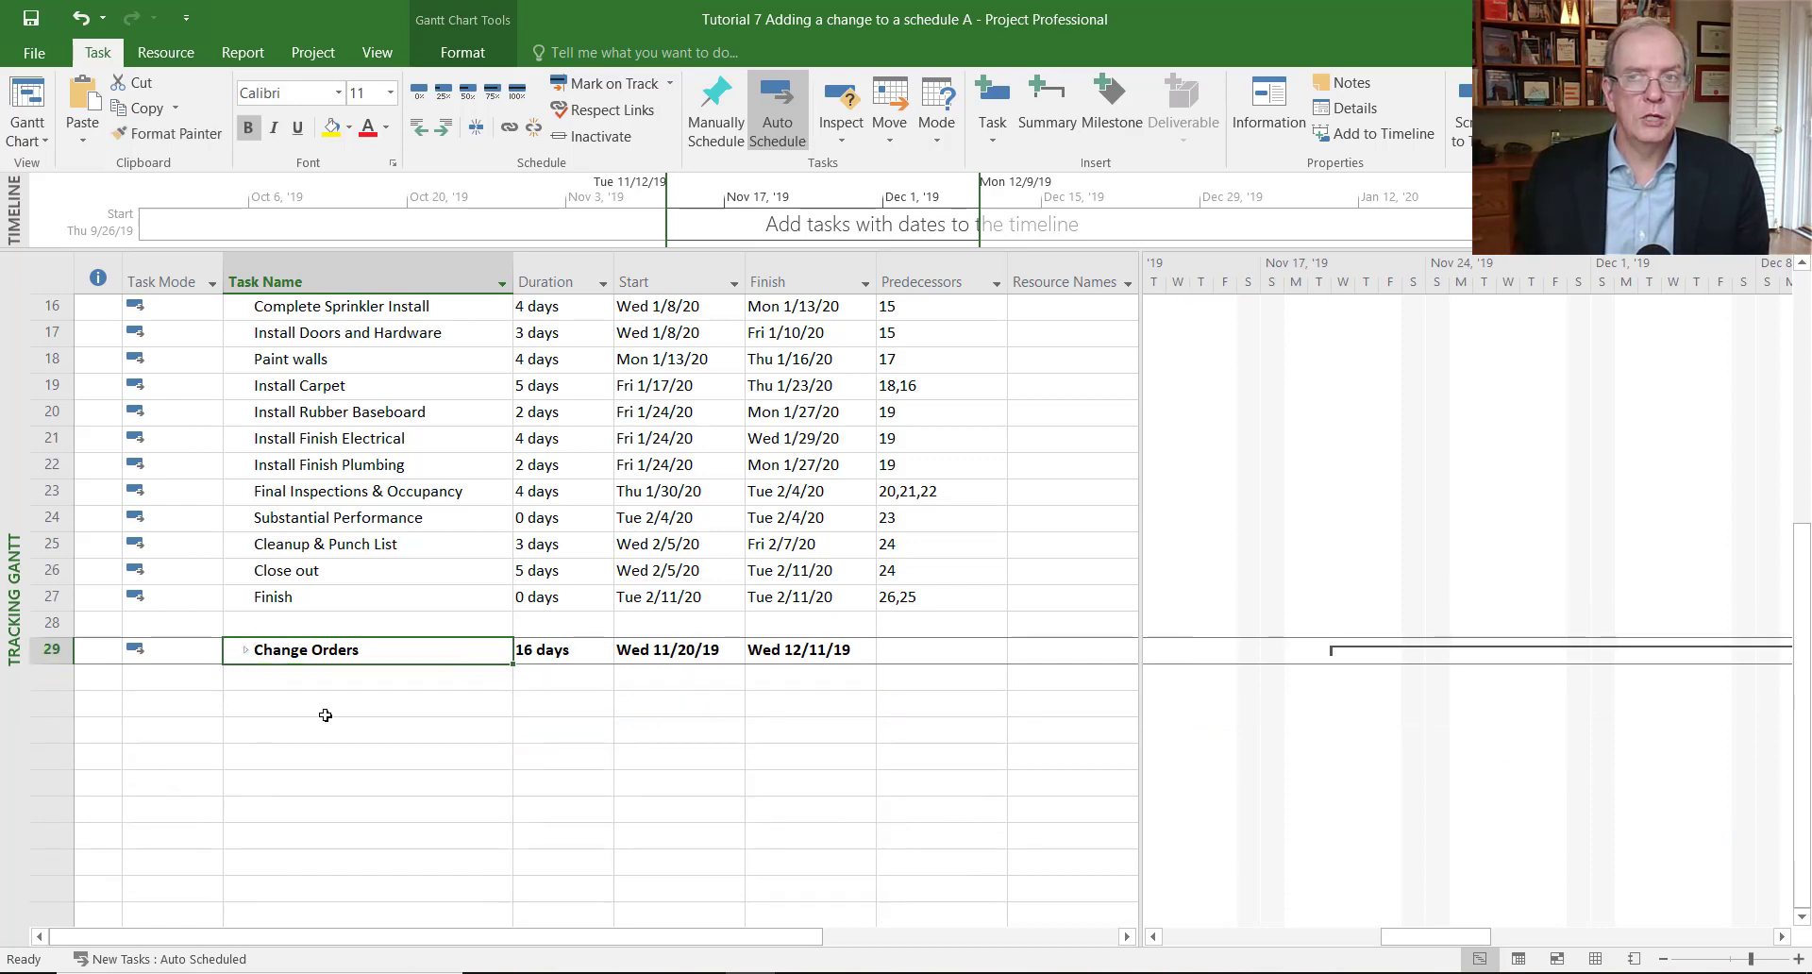